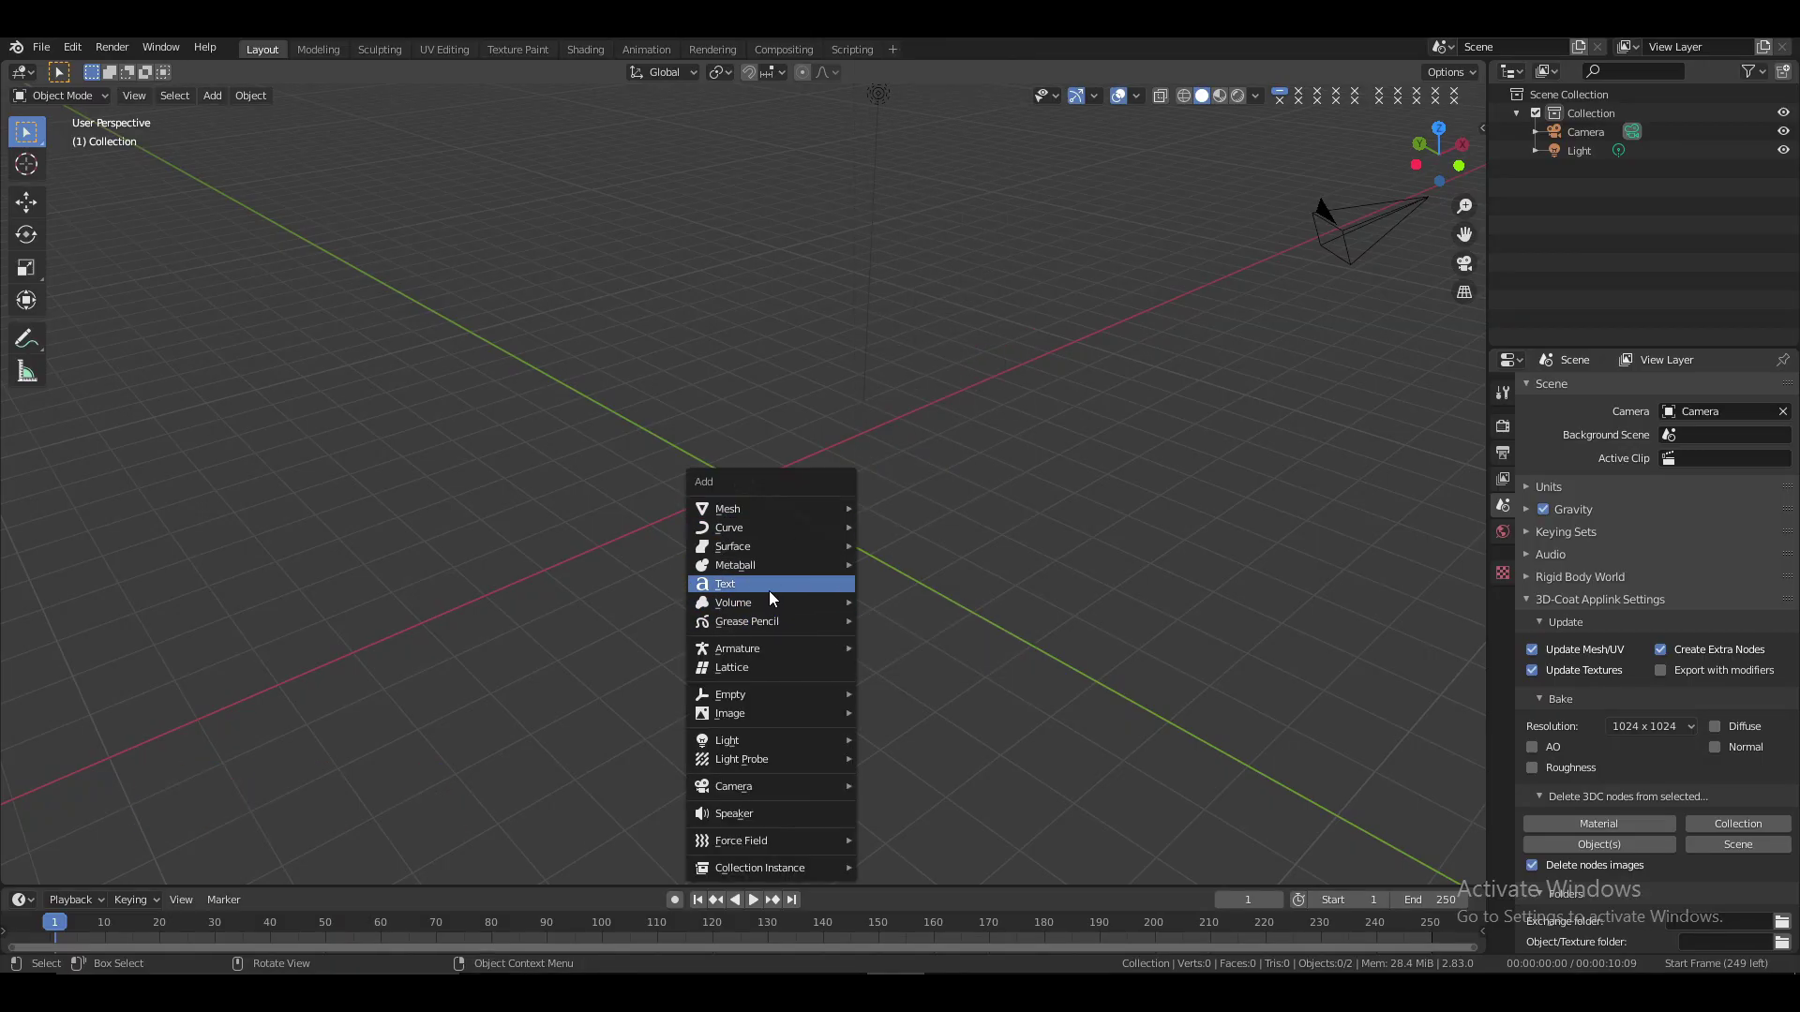
Add a Text object and rotate it 90° around X so it stands upright
left_click(769, 587)
key("r")
type("x")
type("90")
left_click(996, 386)
scroll(996, 387, "up", 3)
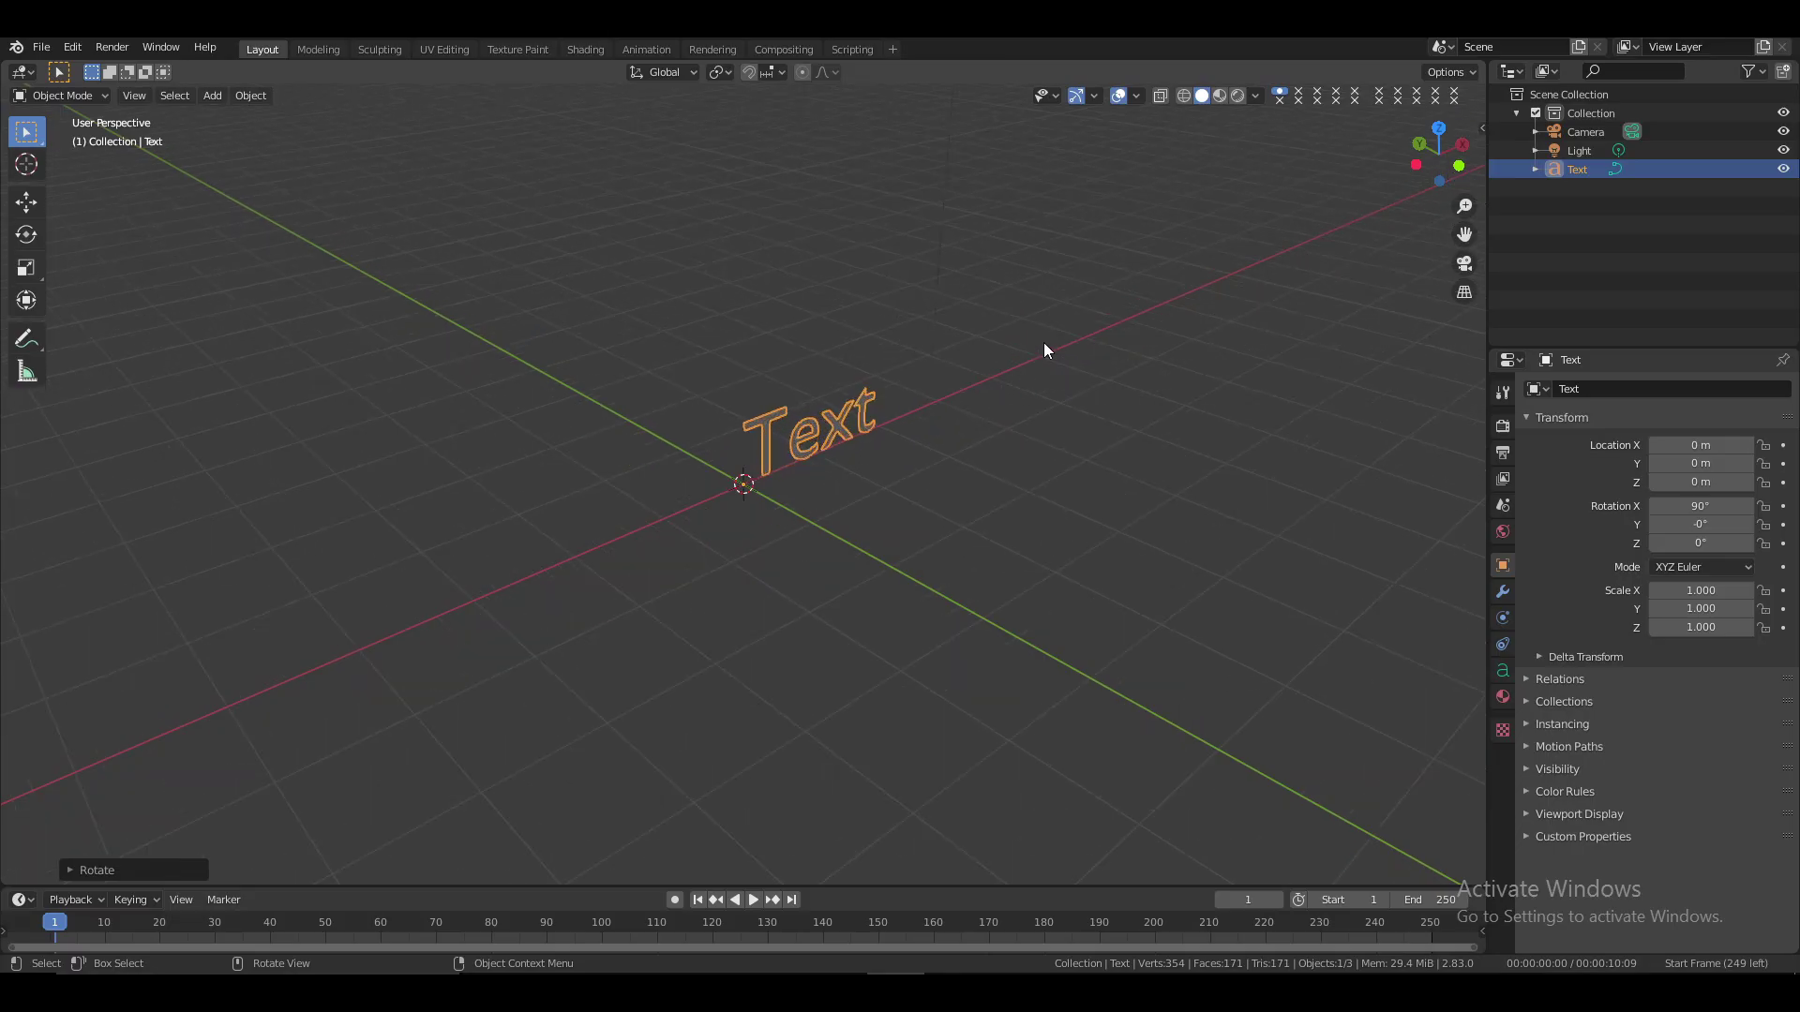
Set the text's Geometry Extrude depth to 0.08 m and orbit to face it
left_click(1507, 673)
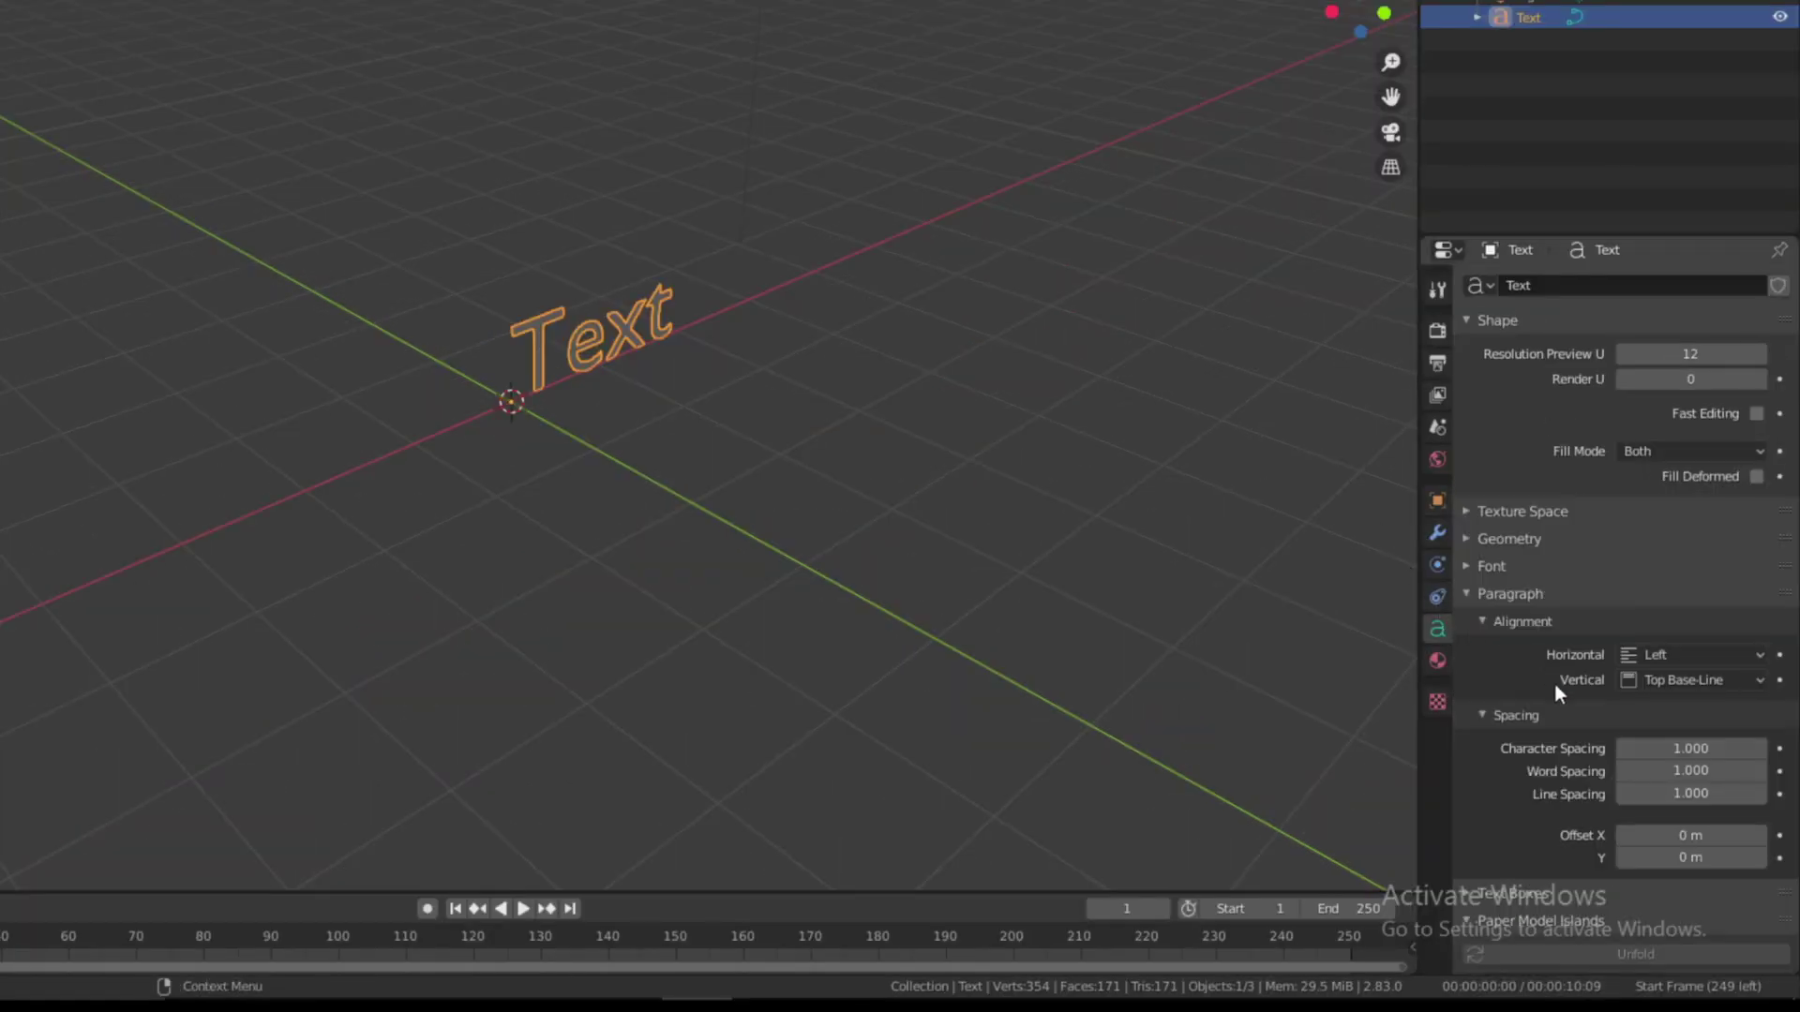
left_click(1505, 539)
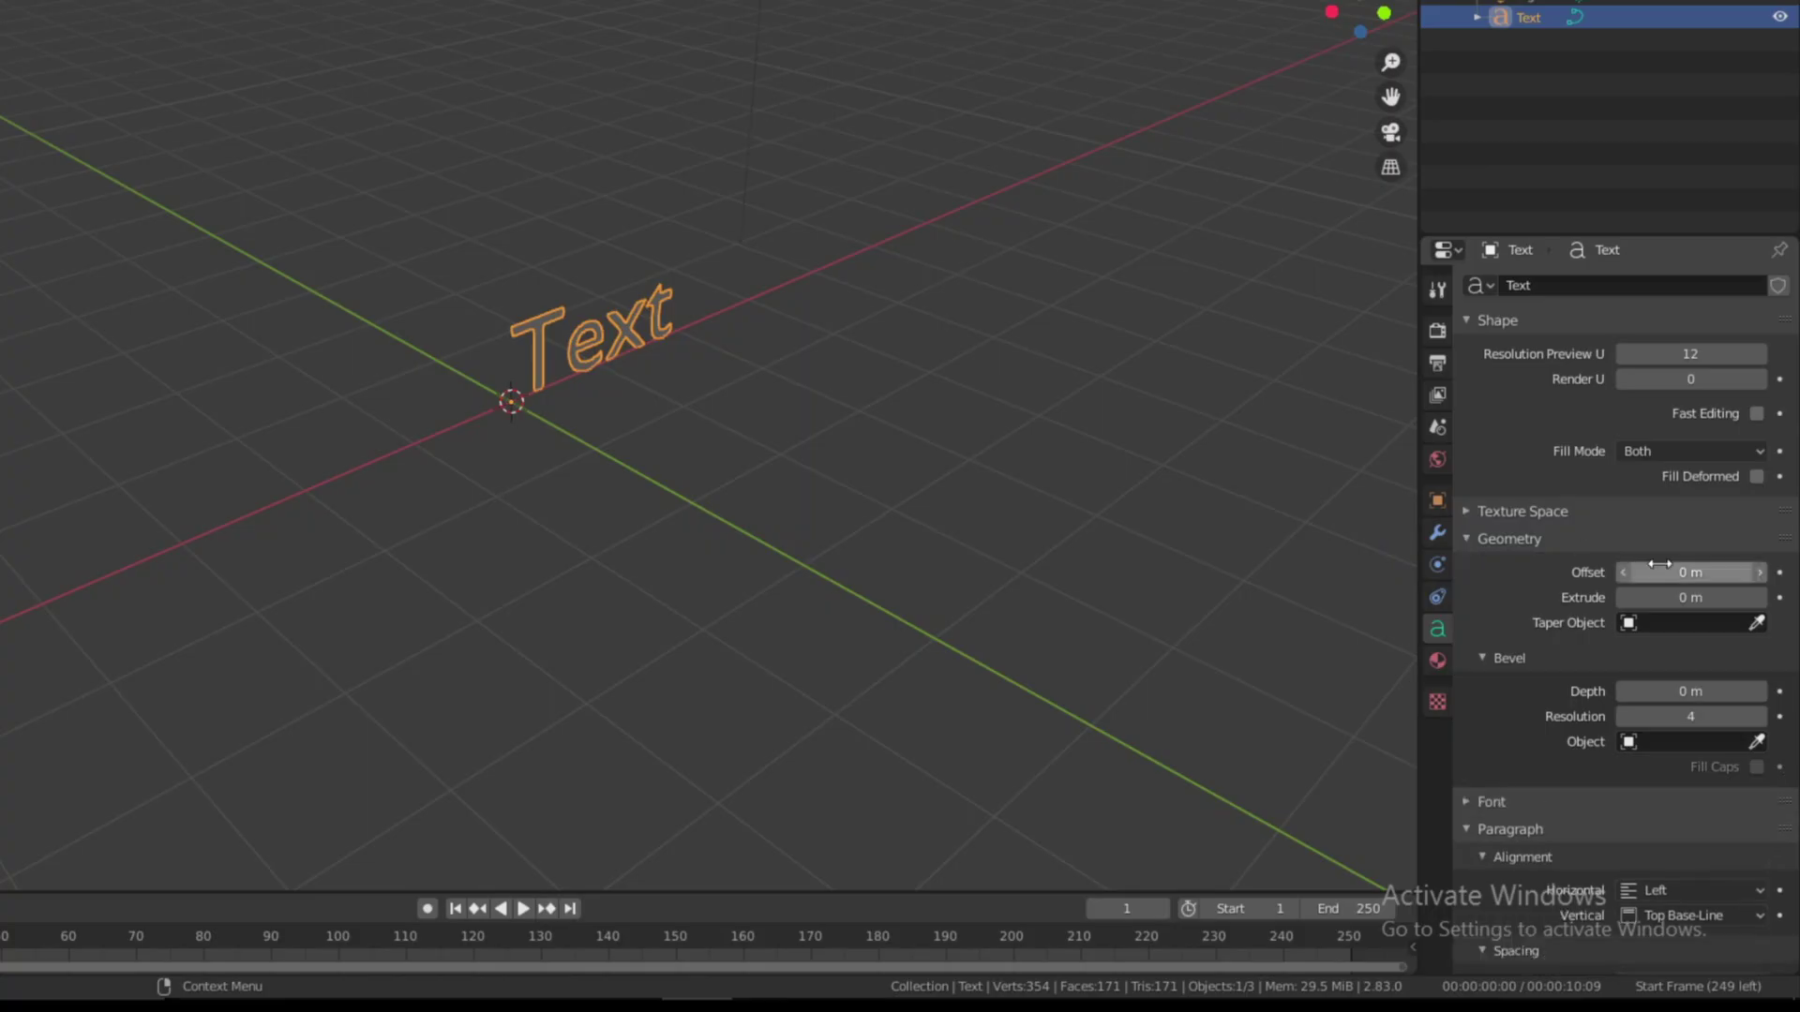
left_click_drag(1744, 600, 1771, 604)
left_click_drag(1360, 5, 1341, 17)
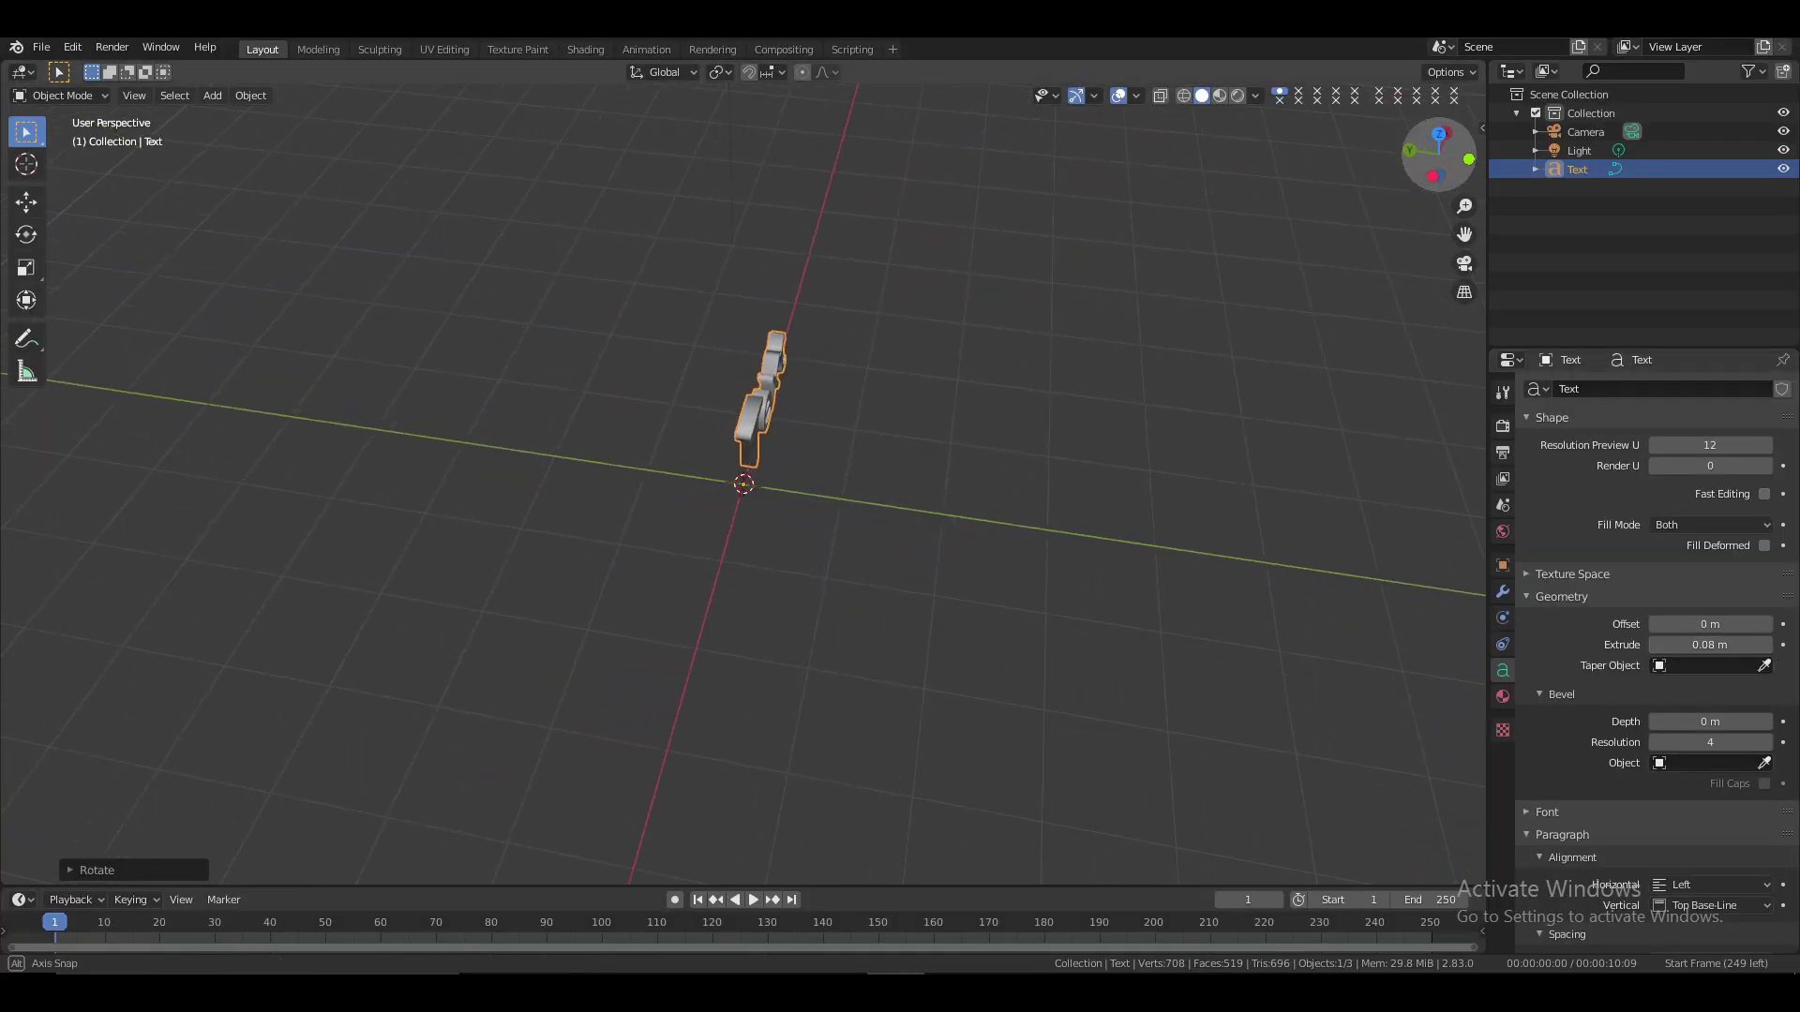
left_click_drag(694, 122, 641, 128)
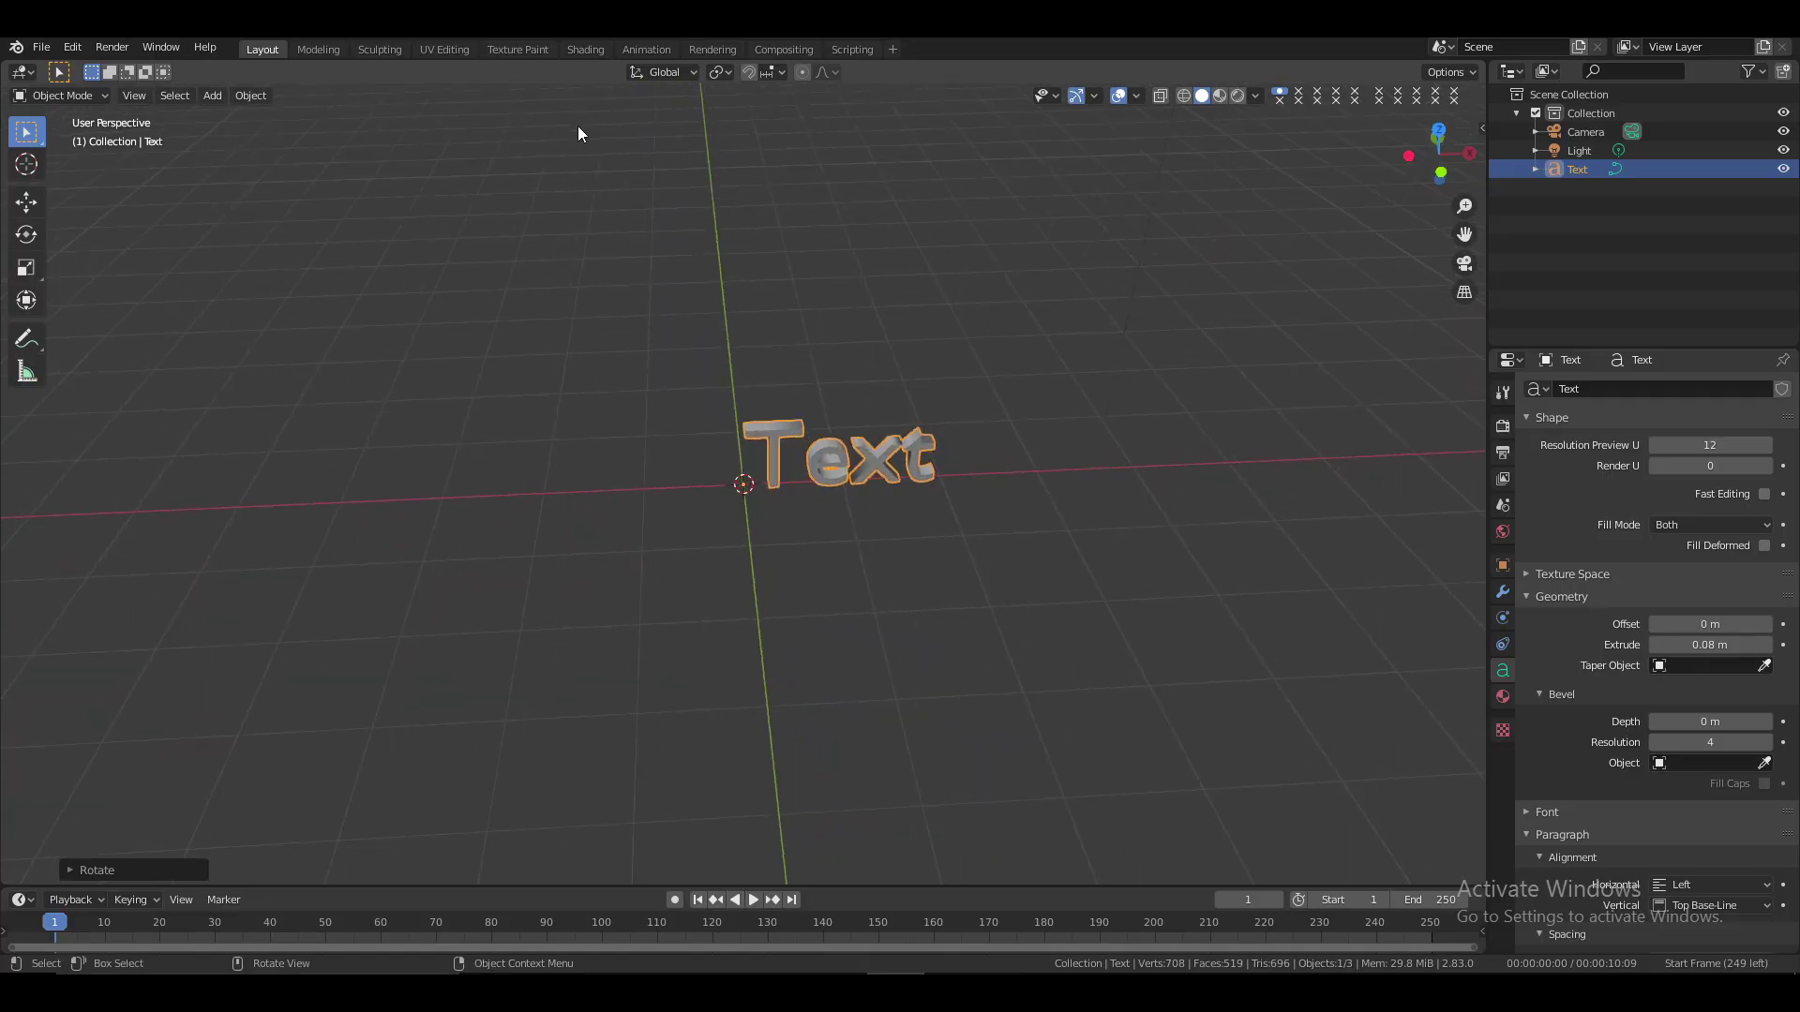
Convert the extruded text to a mesh and check its geometry in Edit Mode
left_click(261, 99)
mouse_move(362, 588)
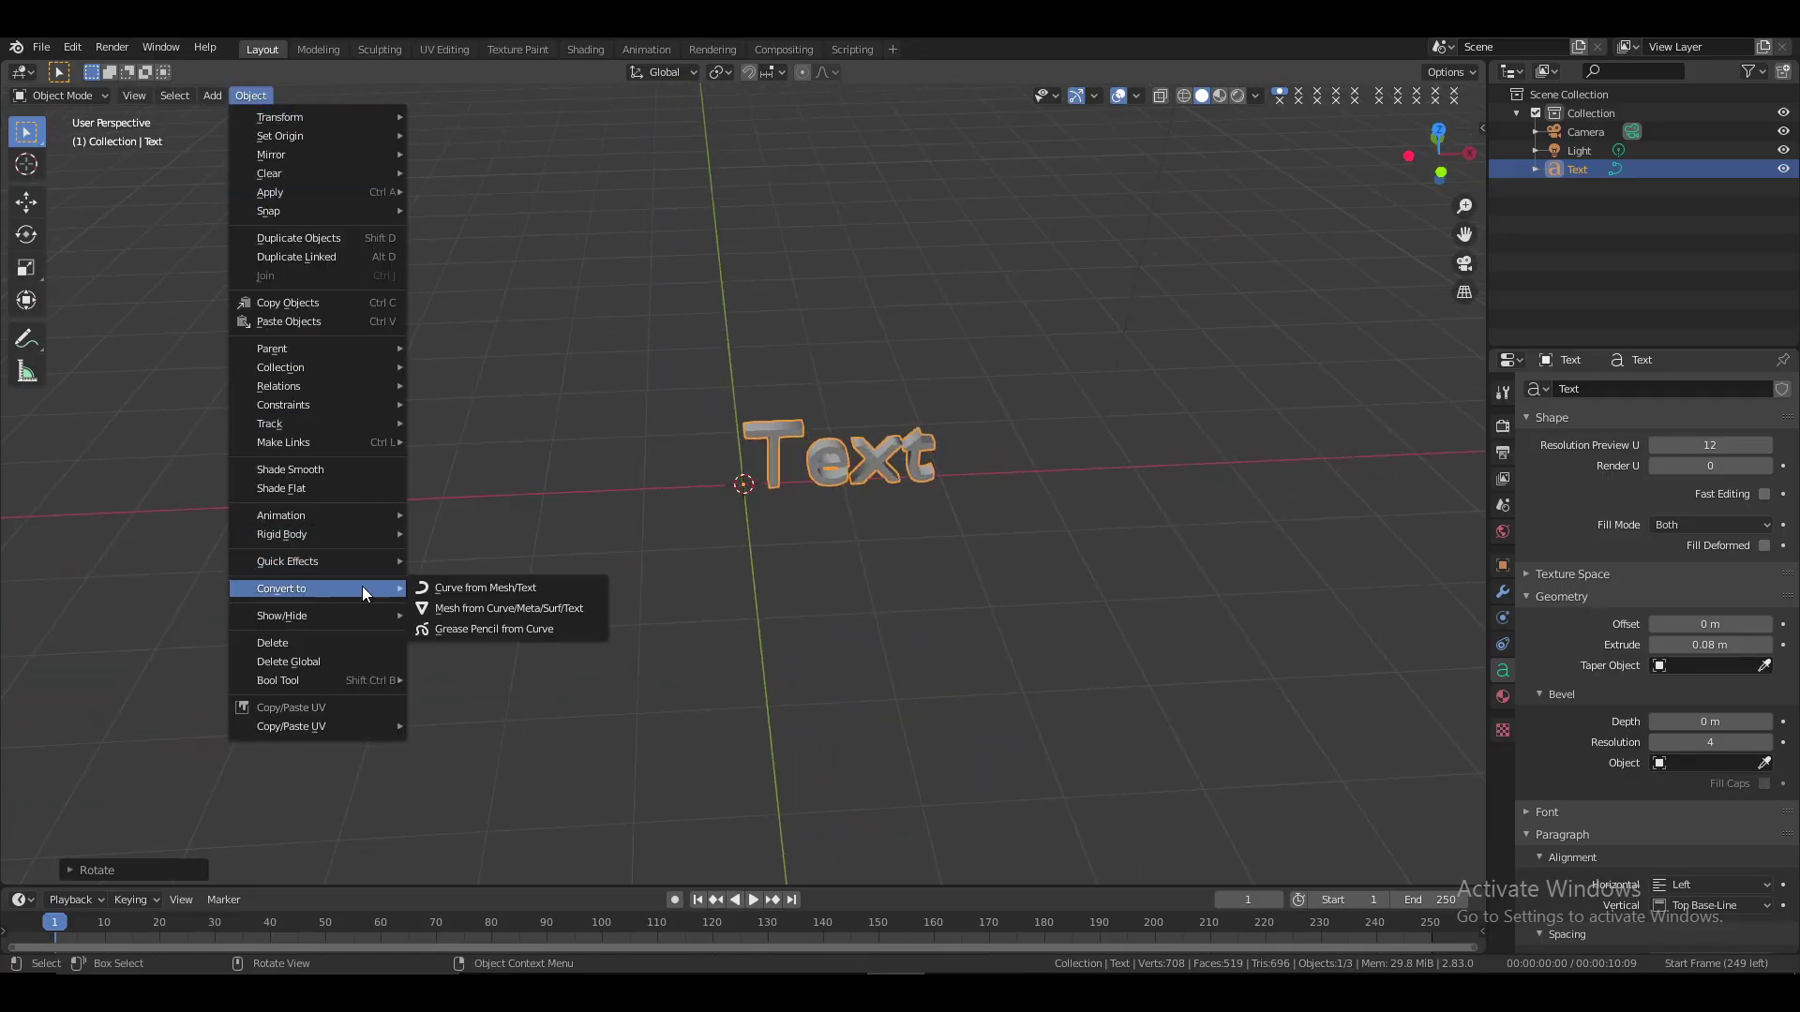
left_click(436, 608)
scroll(1032, 411, "up", 2)
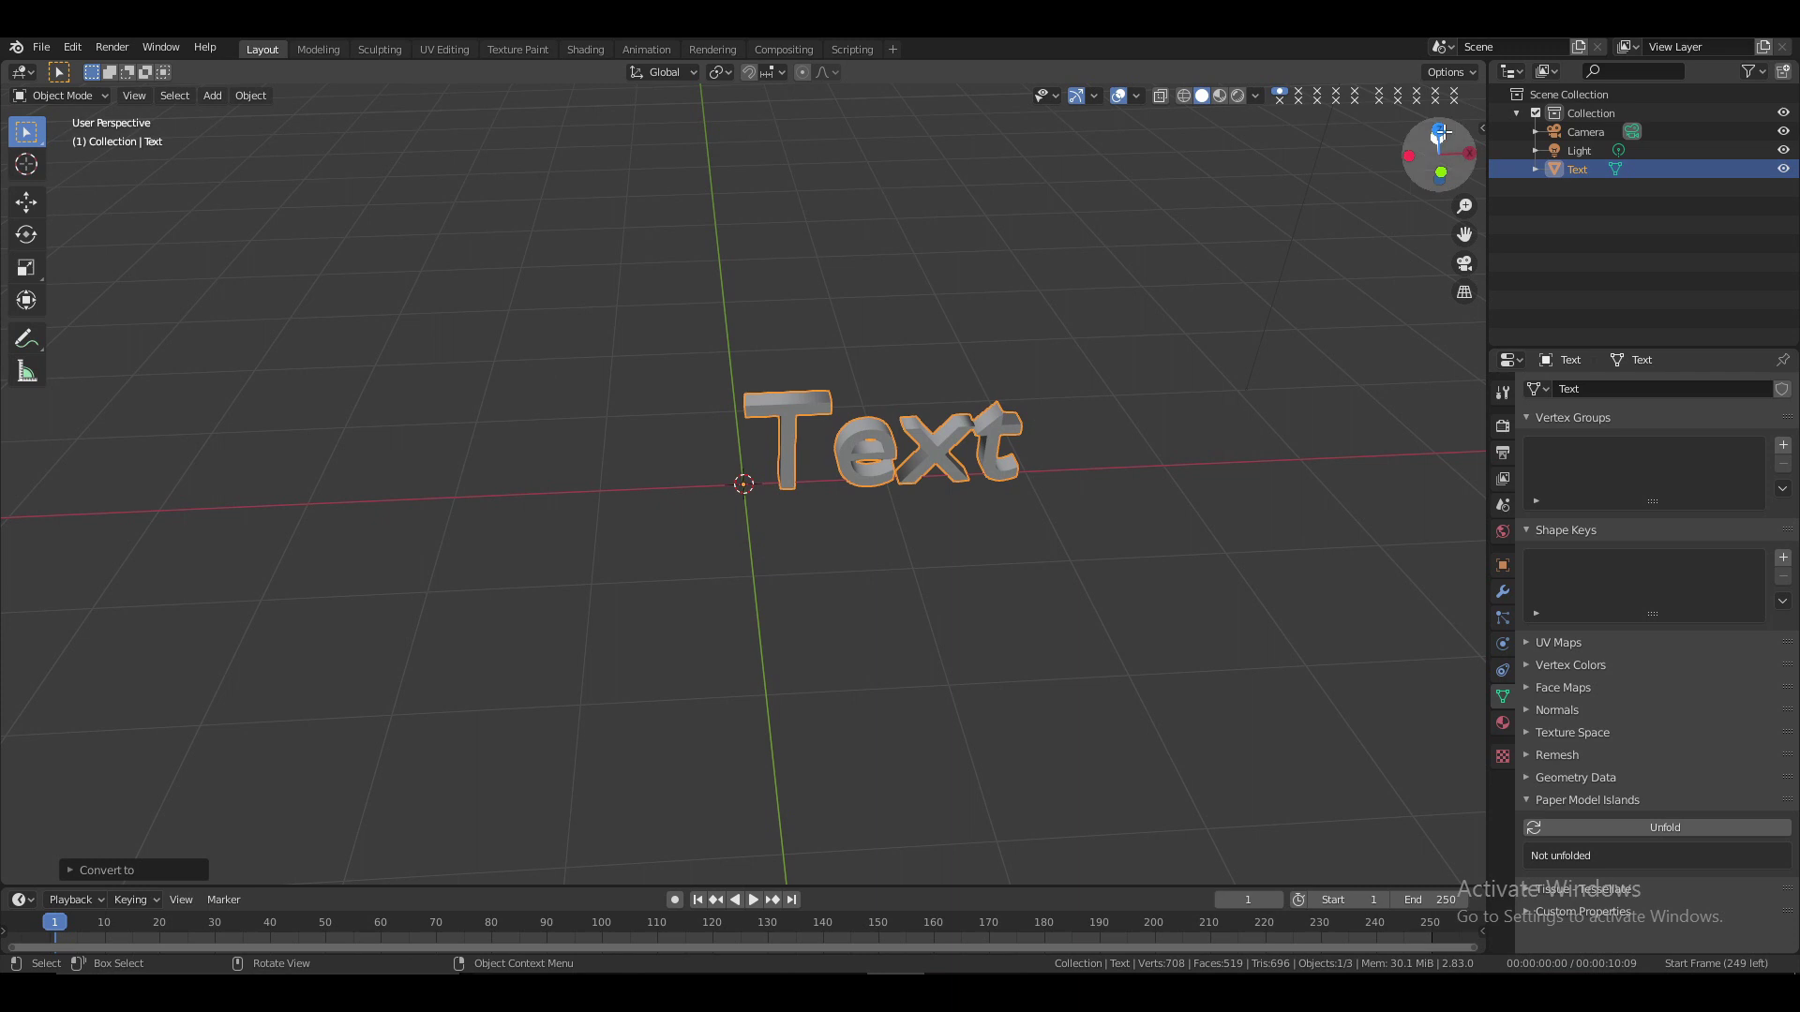
left_click_drag(1441, 132, 1038, 427)
key("Tab")
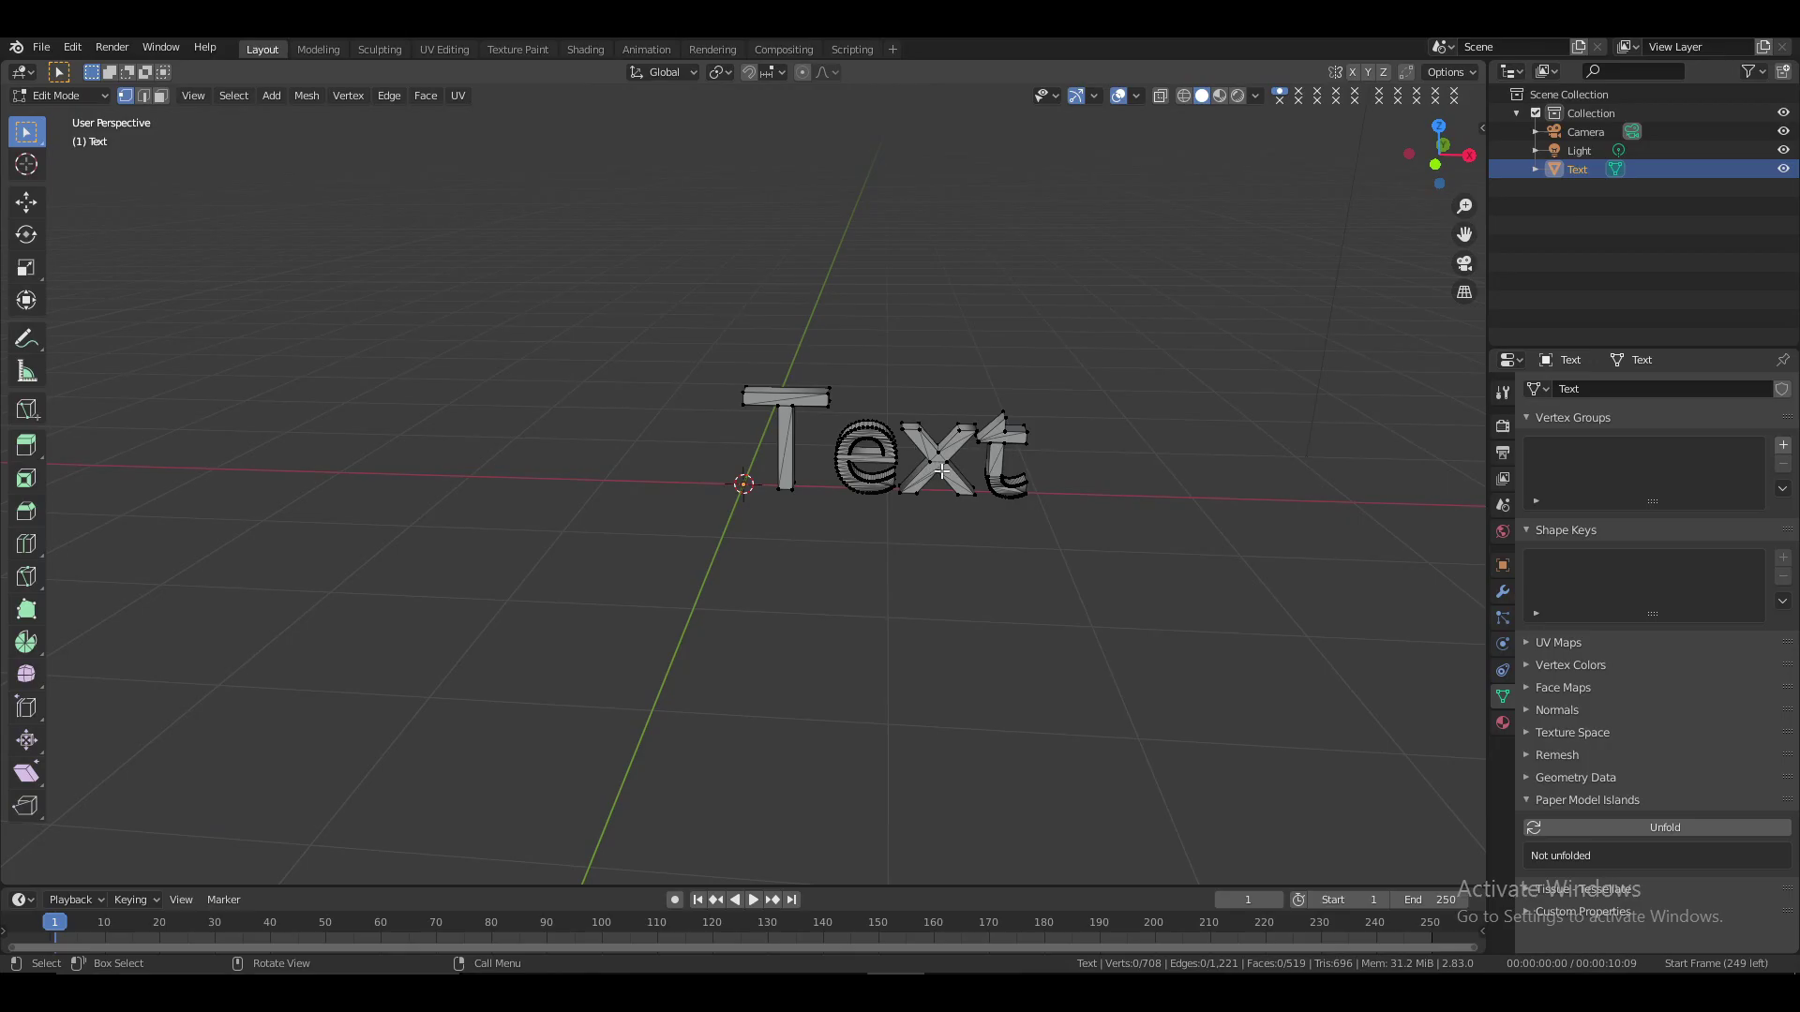
key("Tab")
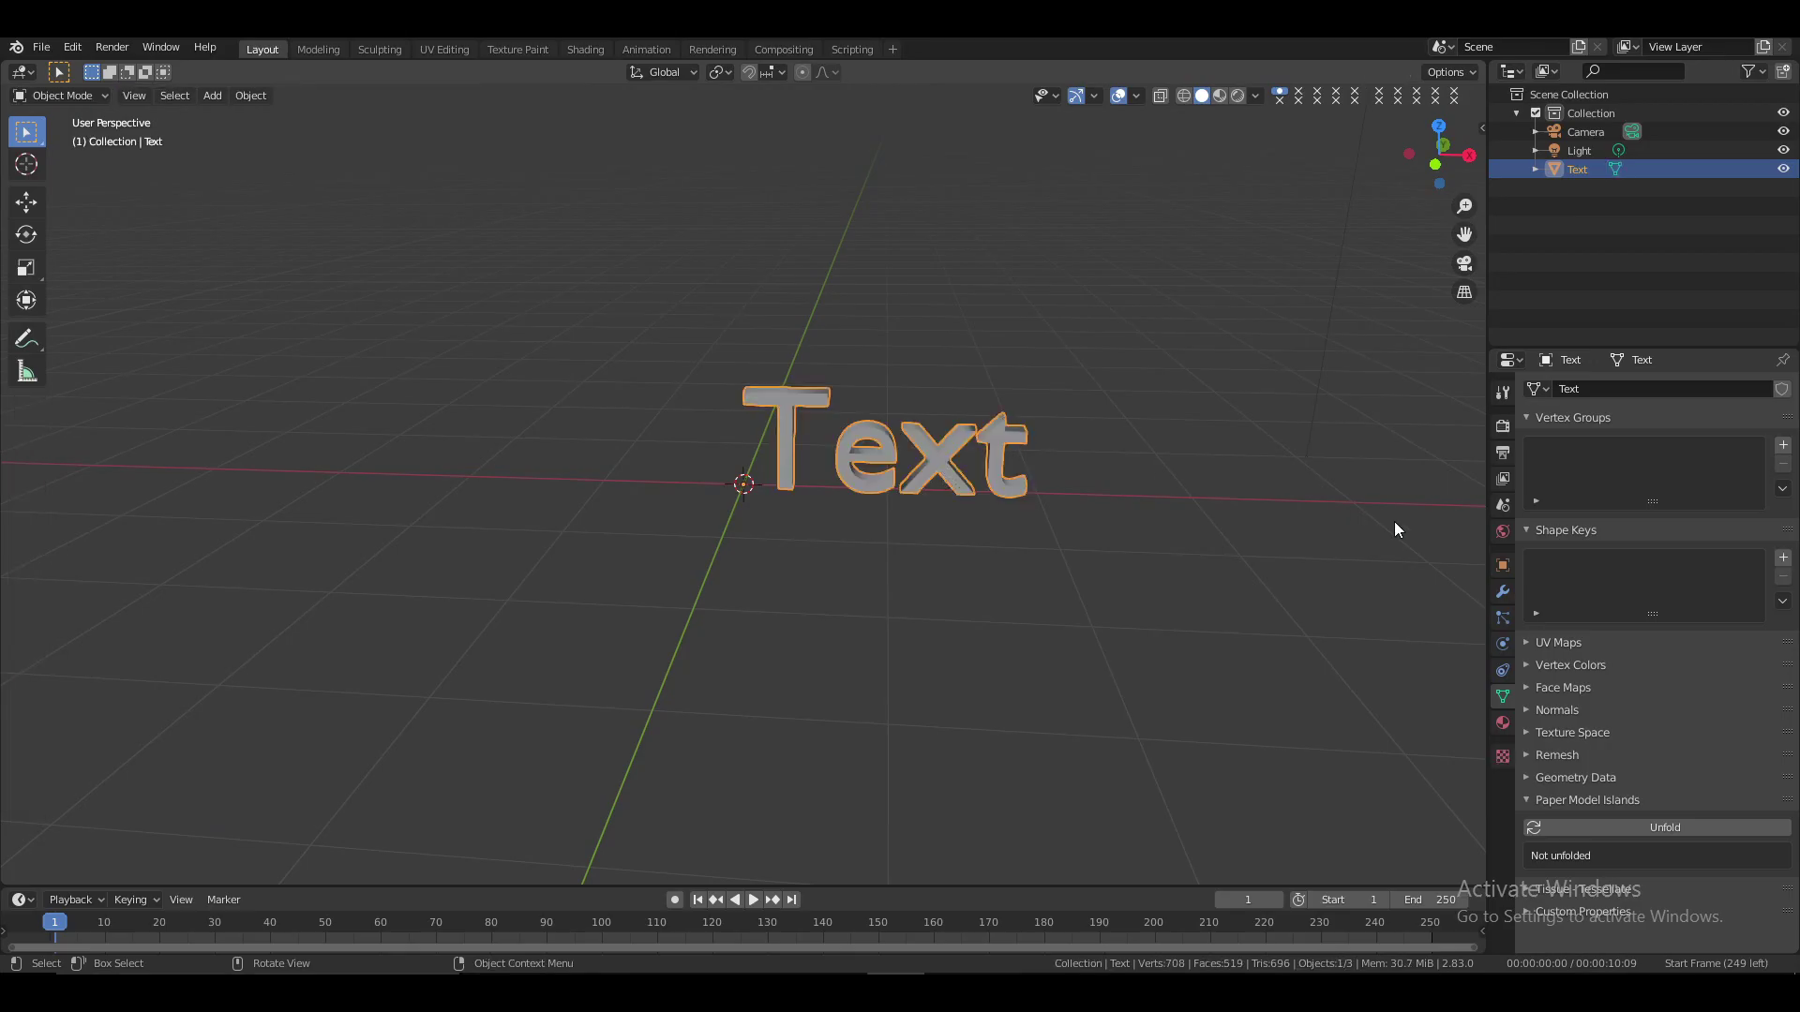
Apply a Sharp Remesh at Octree Depth 7 with Remove Disconnected Pieces off
left_click(1501, 592)
left_click(1547, 300)
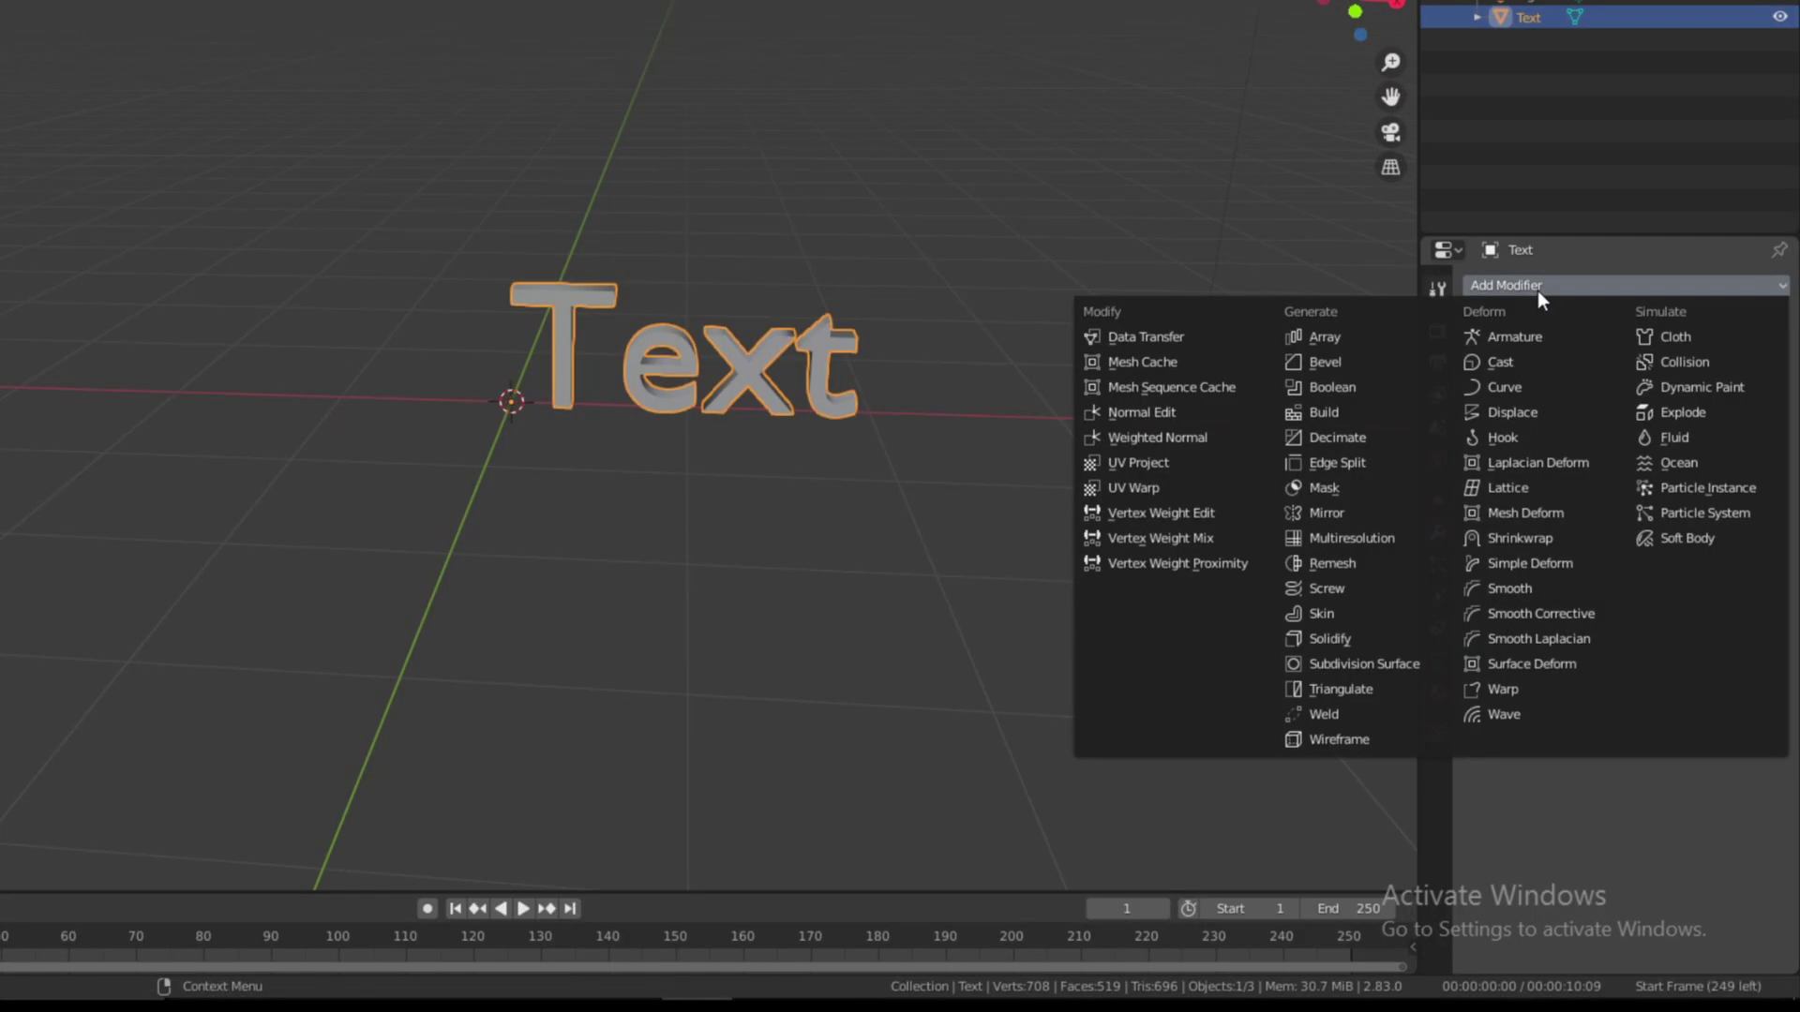
left_click(1348, 576)
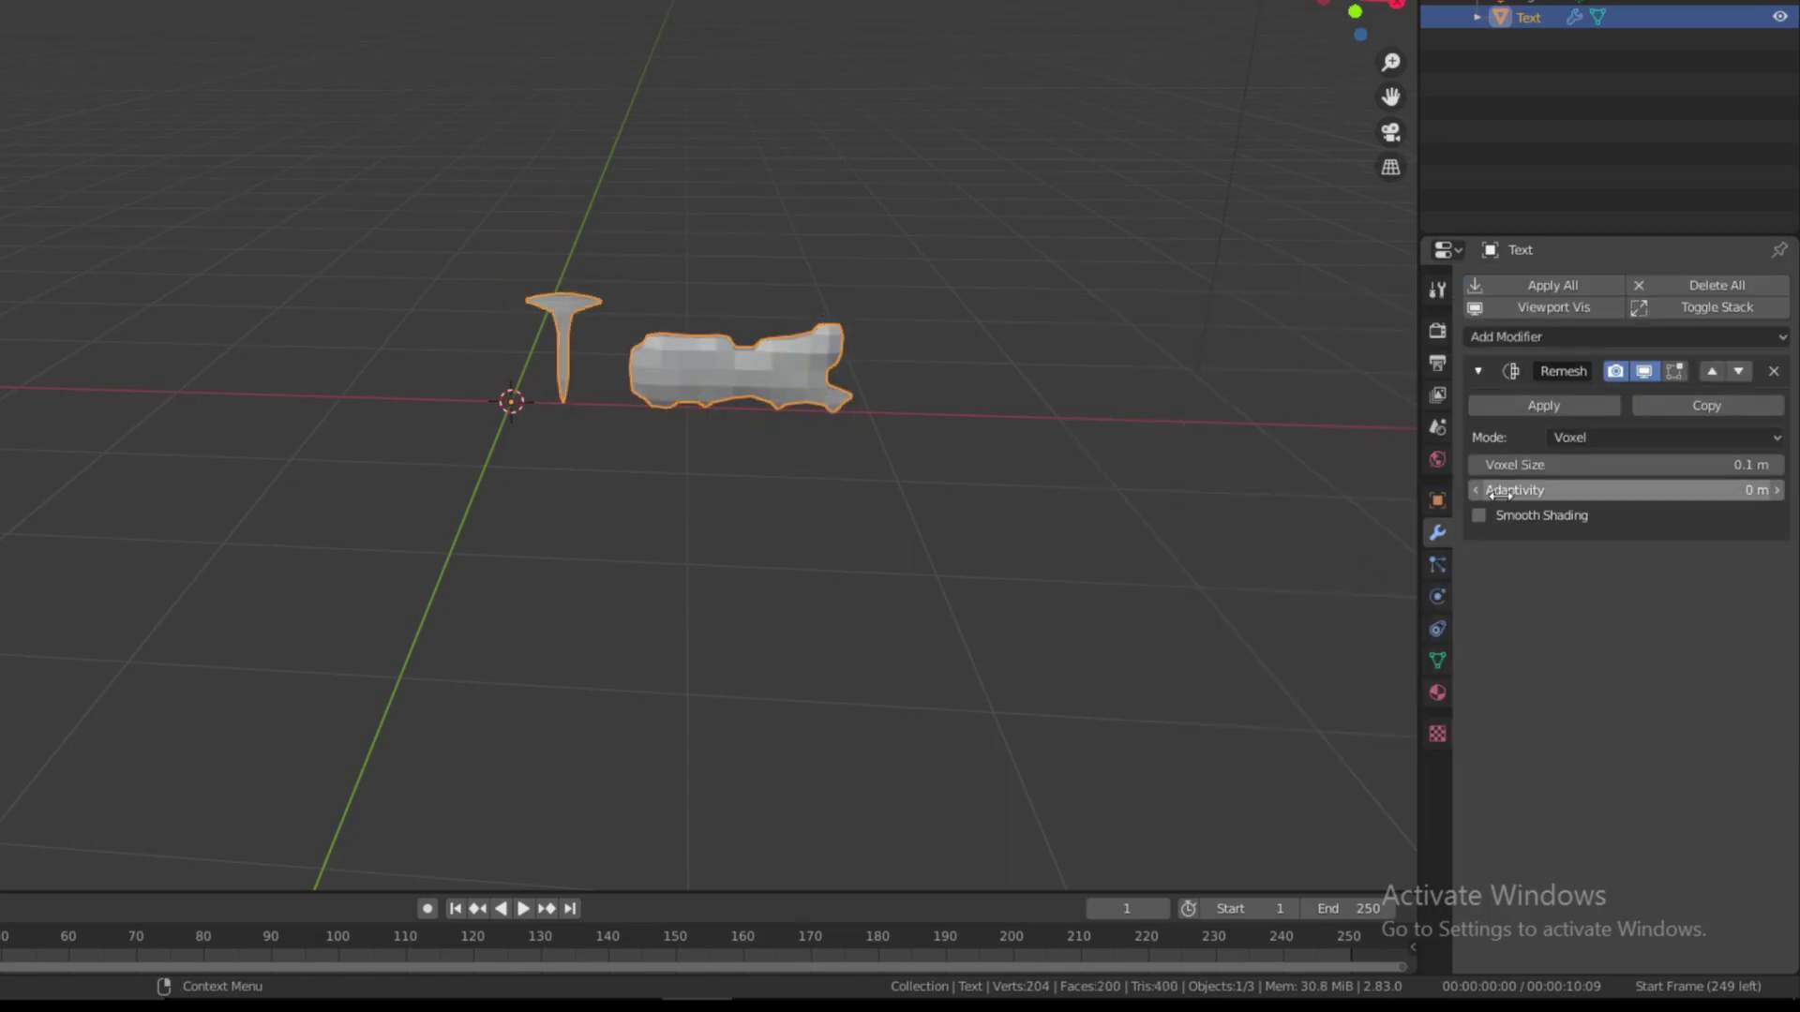
left_click(1575, 439)
left_click(1583, 514)
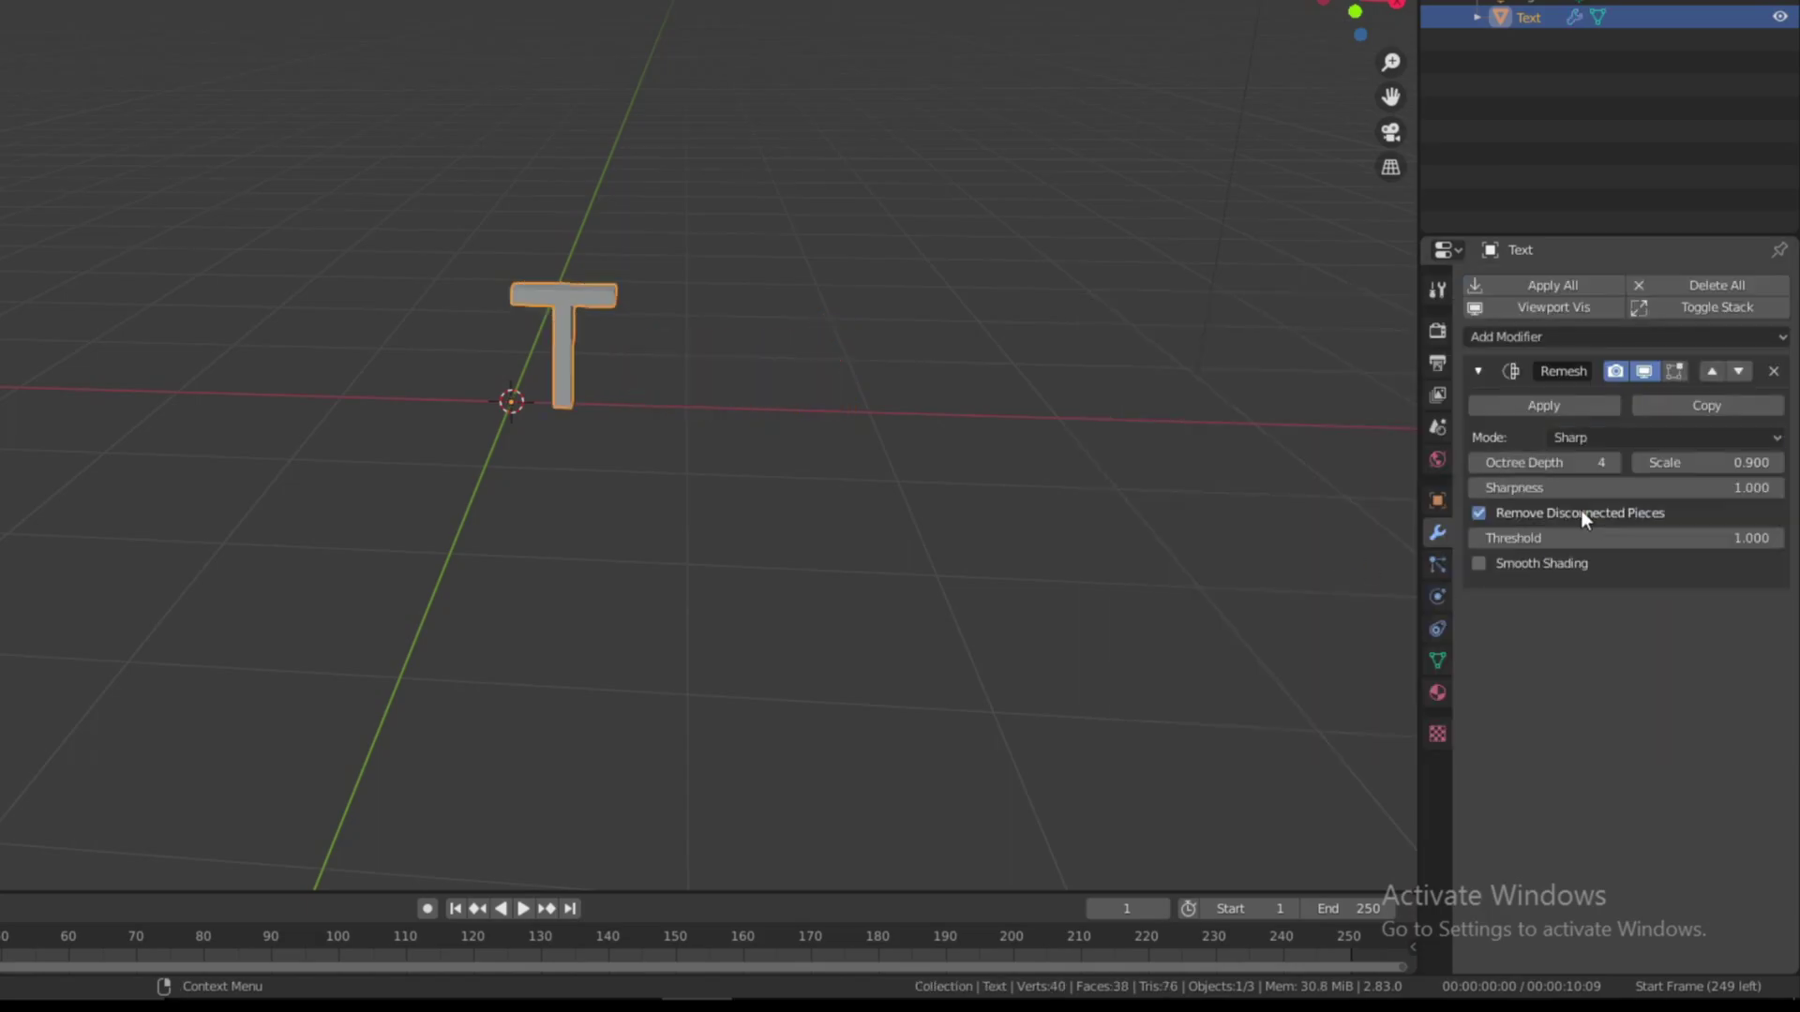
left_click(1479, 514)
left_click(1613, 463)
left_click(1613, 463)
left_click(1614, 463)
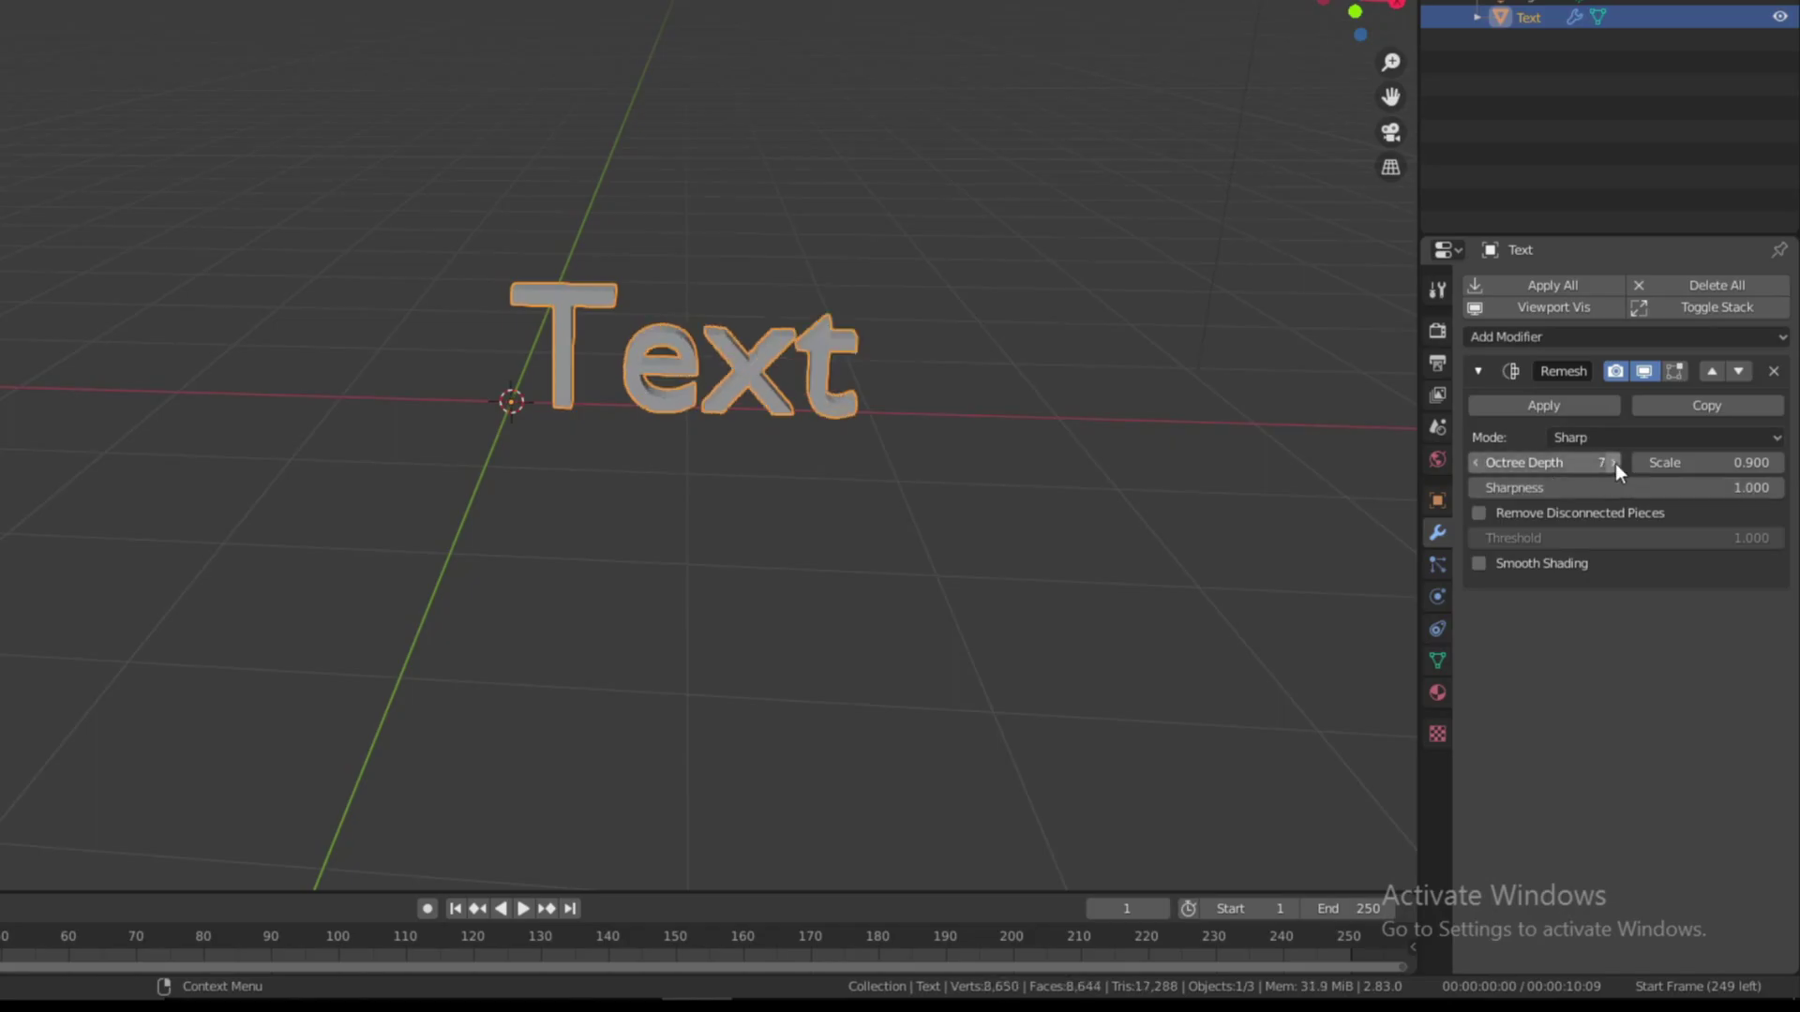
left_click(1544, 405)
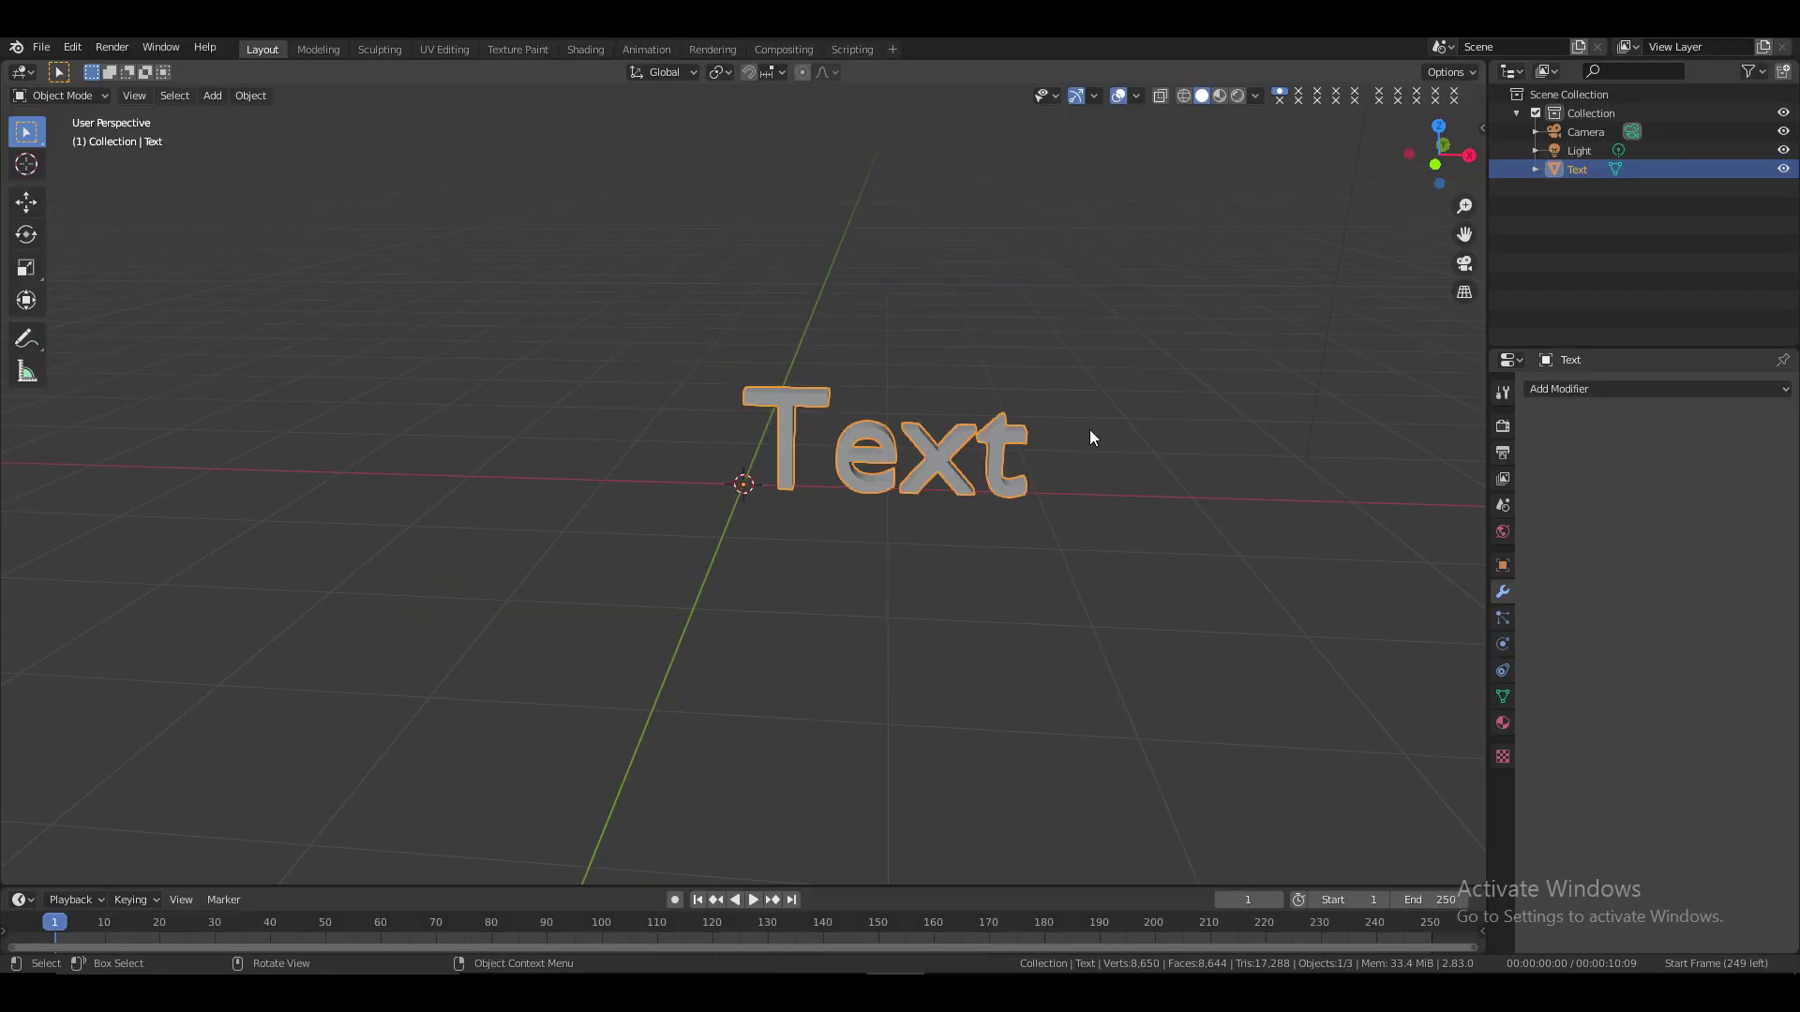
Inspect the remeshed letters' faces in Edit Mode, then return to Object Mode
key("Tab")
left_click(162, 97)
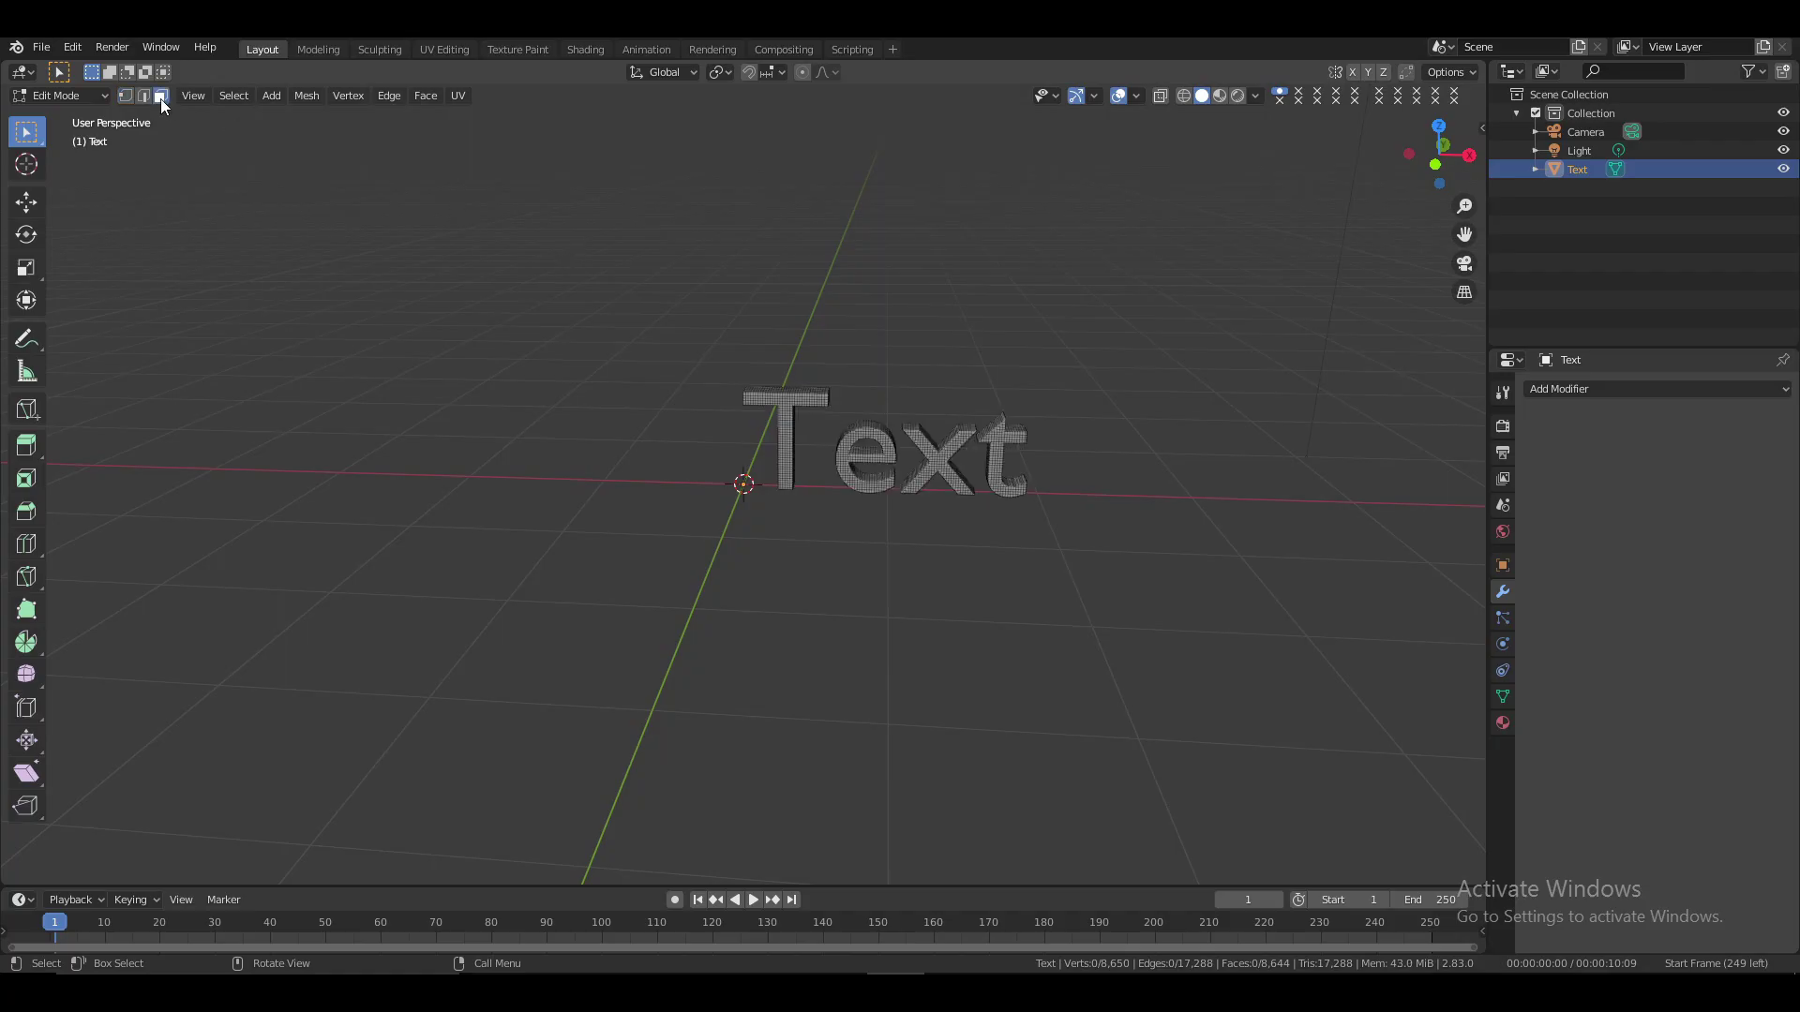
scroll(1287, 427, "up", 3)
left_click_drag(1439, 155, 1307, 404)
key("Tab")
scroll(1307, 405, "down", 3)
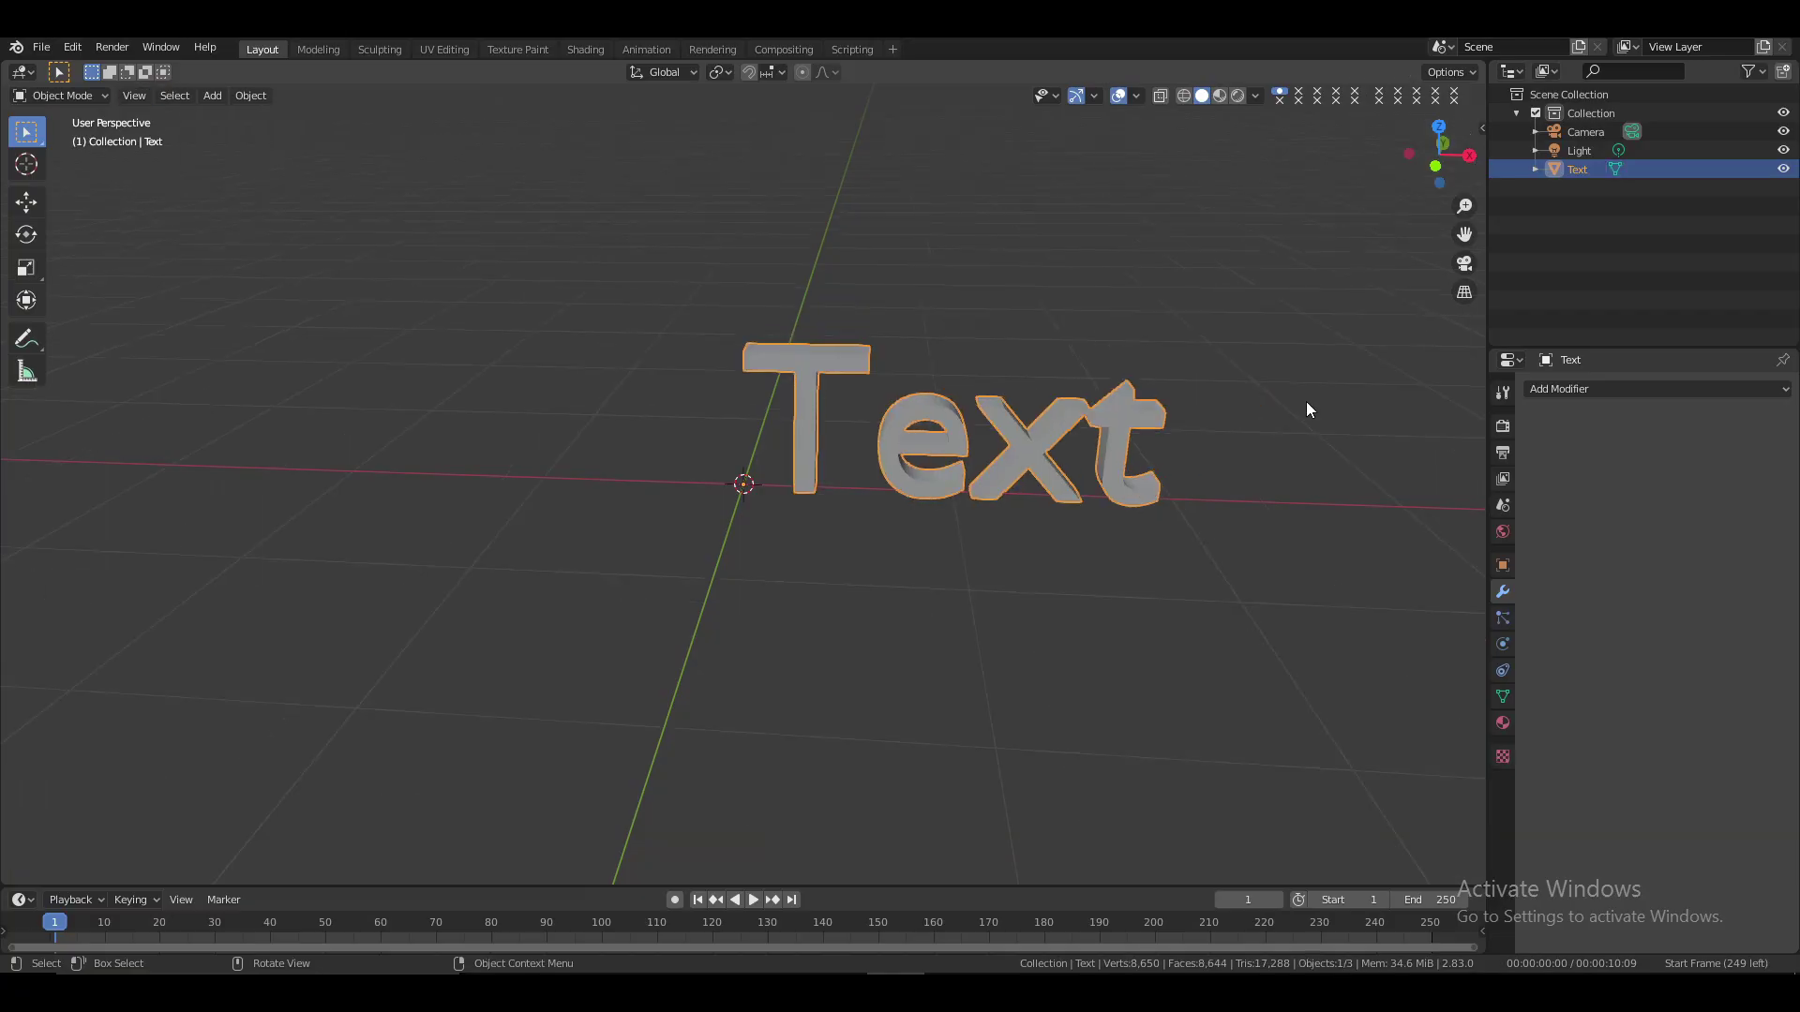
Add a plane, move it along Y beneath the text and scale it up
key("shift+a")
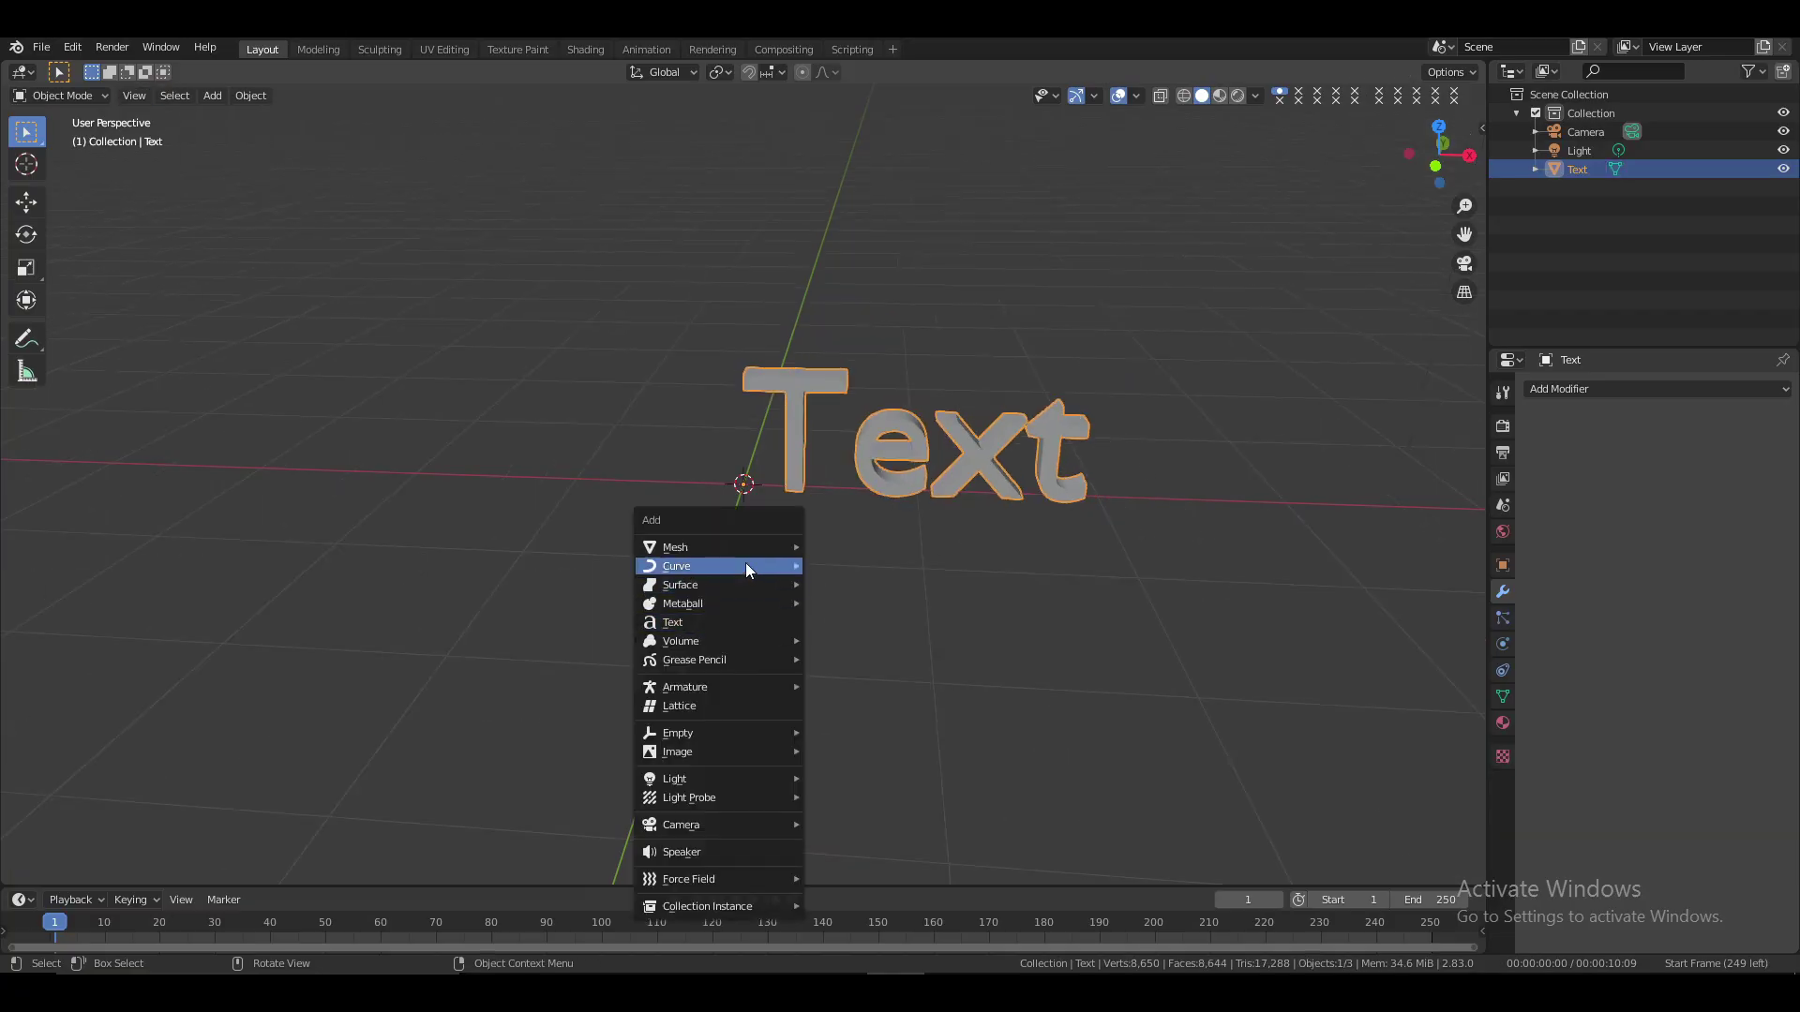
mouse_move(739, 544)
scroll(896, 45, "up", 4)
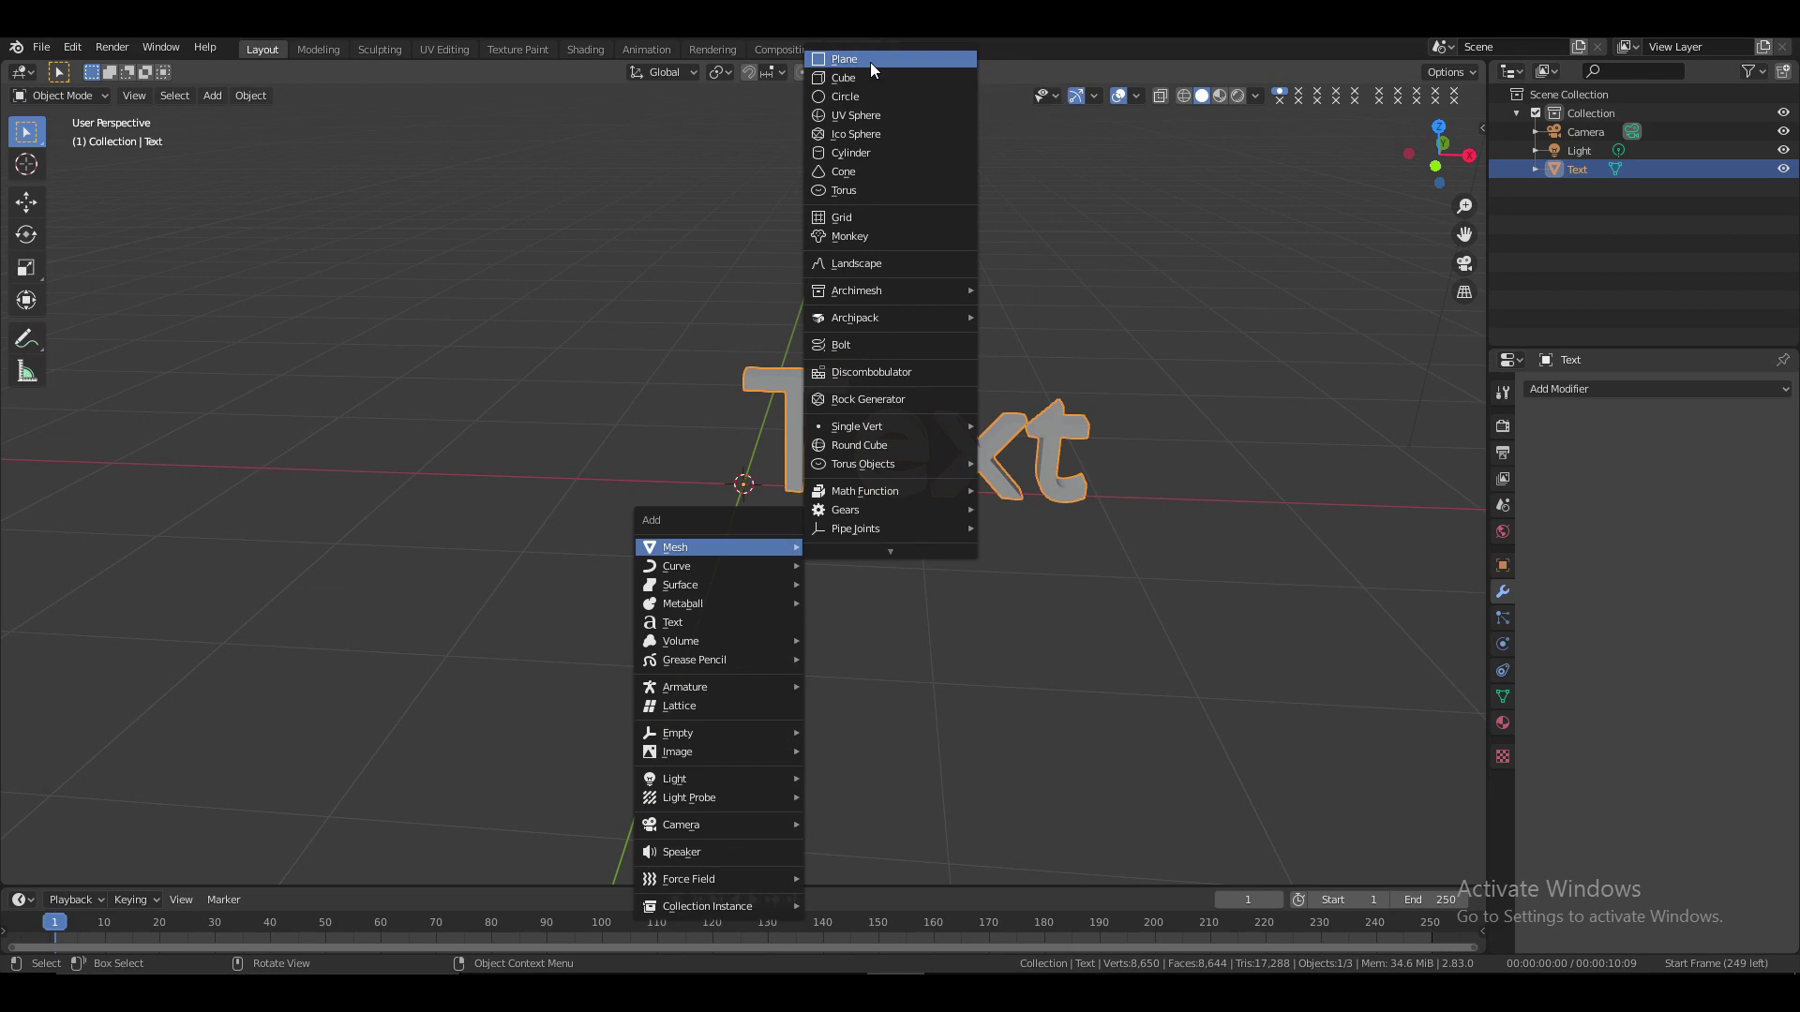
left_click(870, 62)
key("g")
key("y")
left_click(1229, 470)
key("s")
left_click(1470, 545)
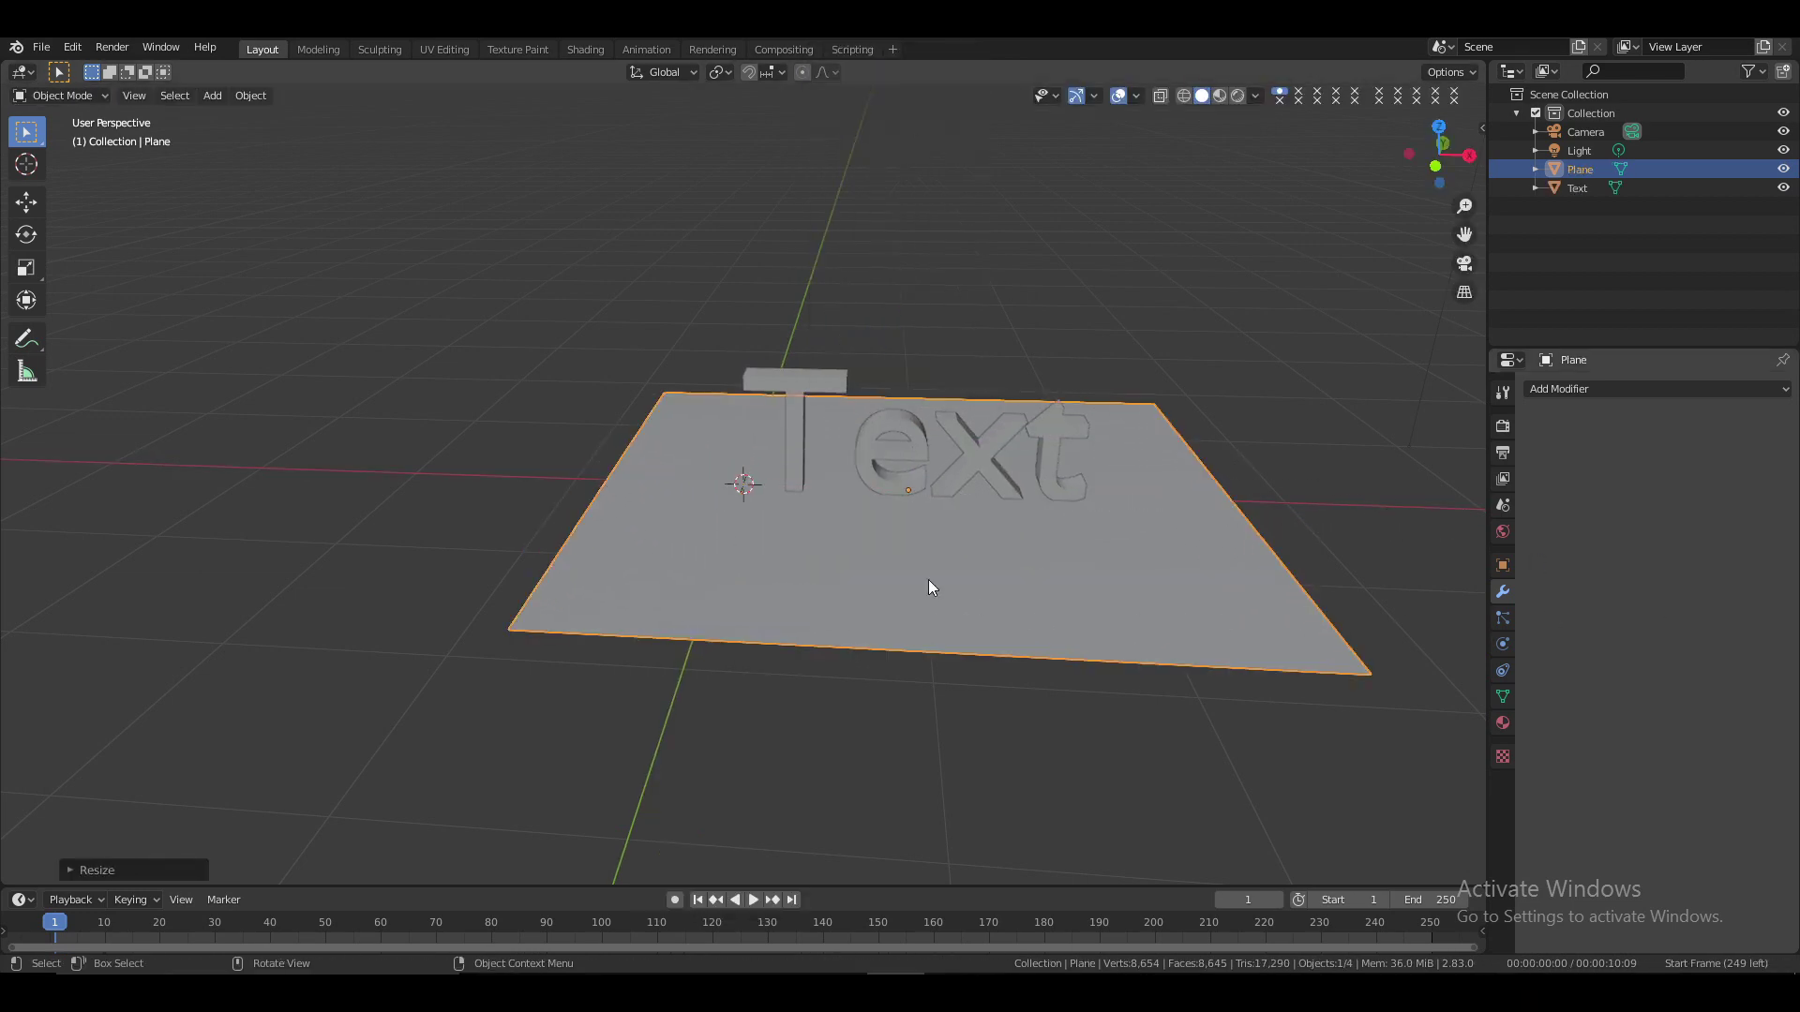
Extrude the plane 0.1166 m upward into a base slab and reselect the text
key("Tab")
key("e")
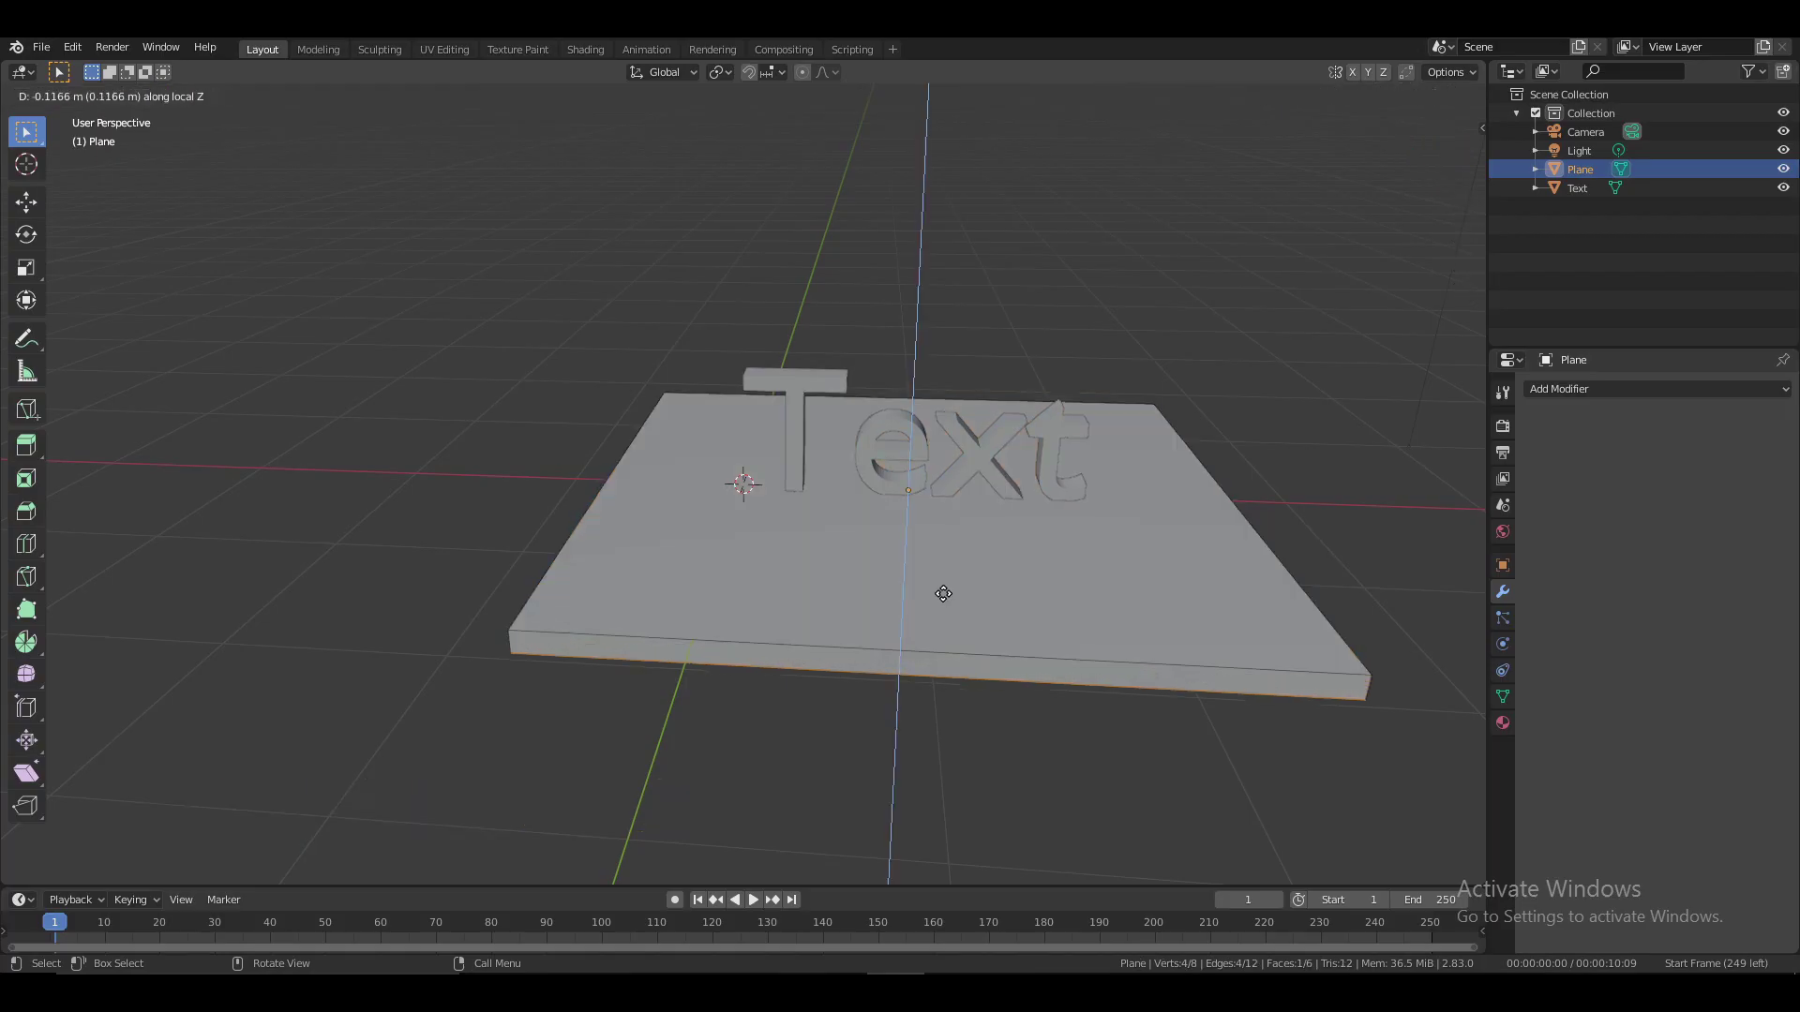
left_click(941, 600)
key("Tab")
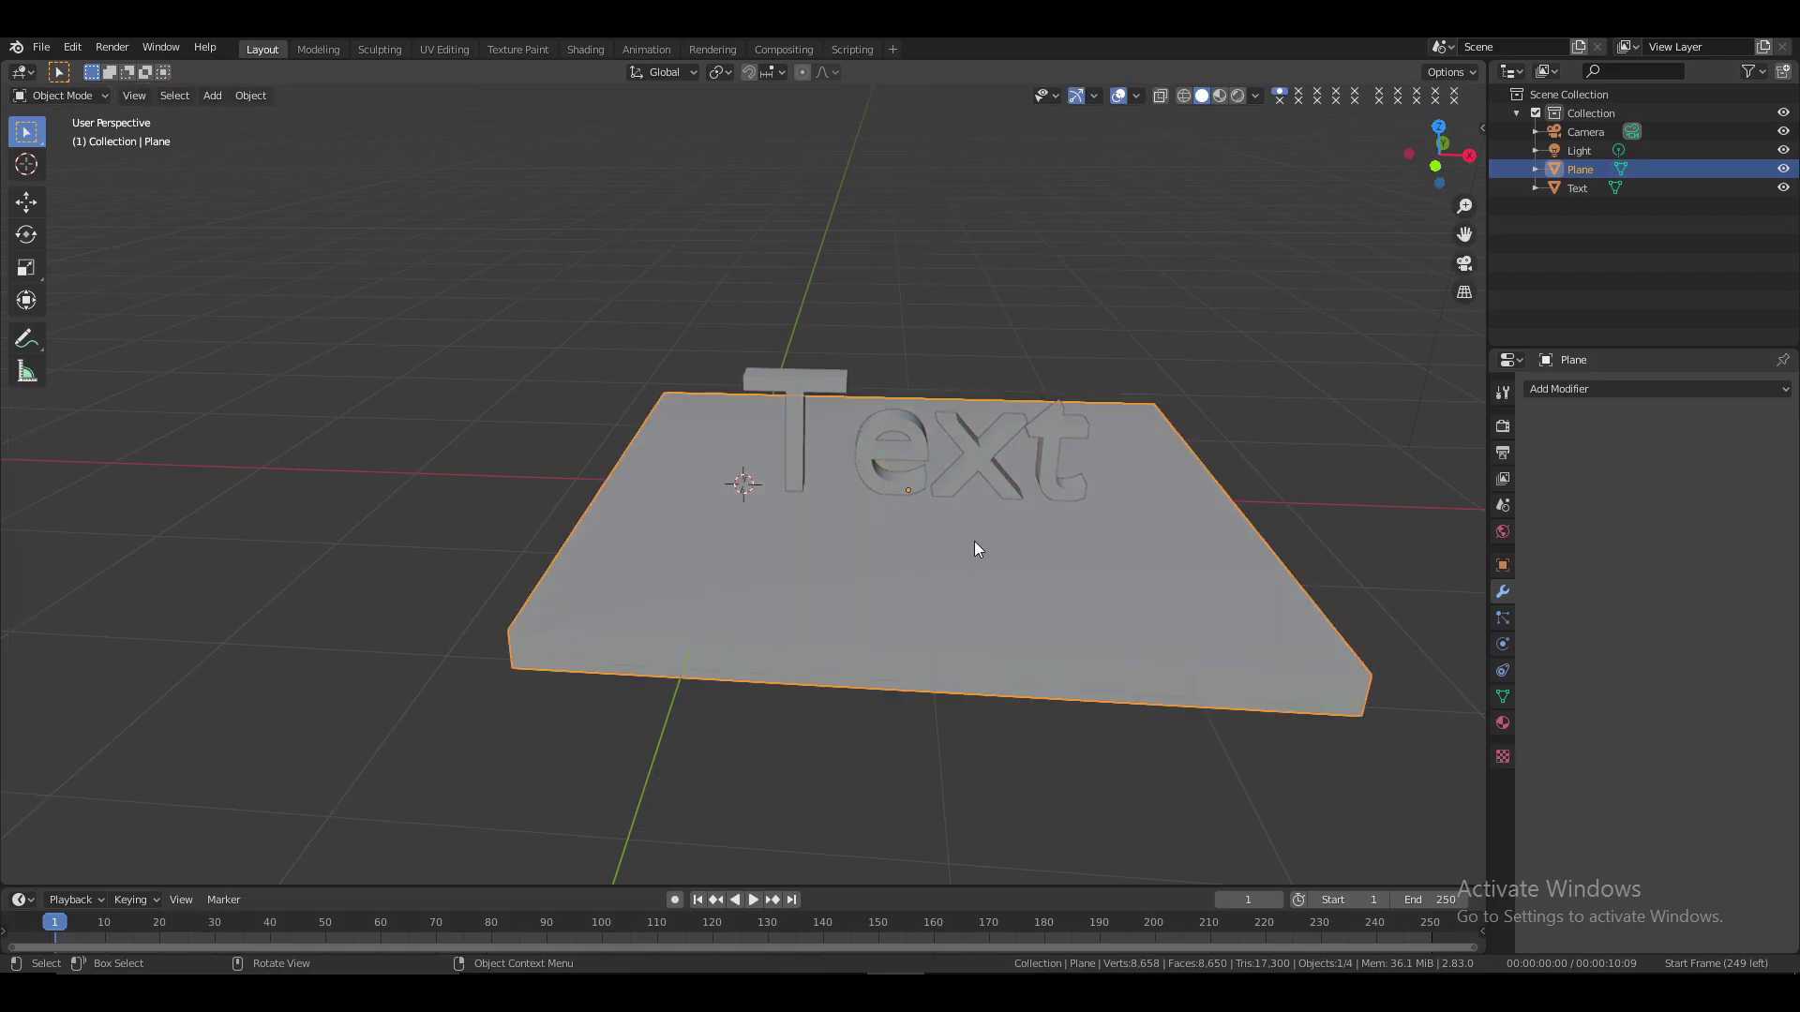
left_click(1047, 434)
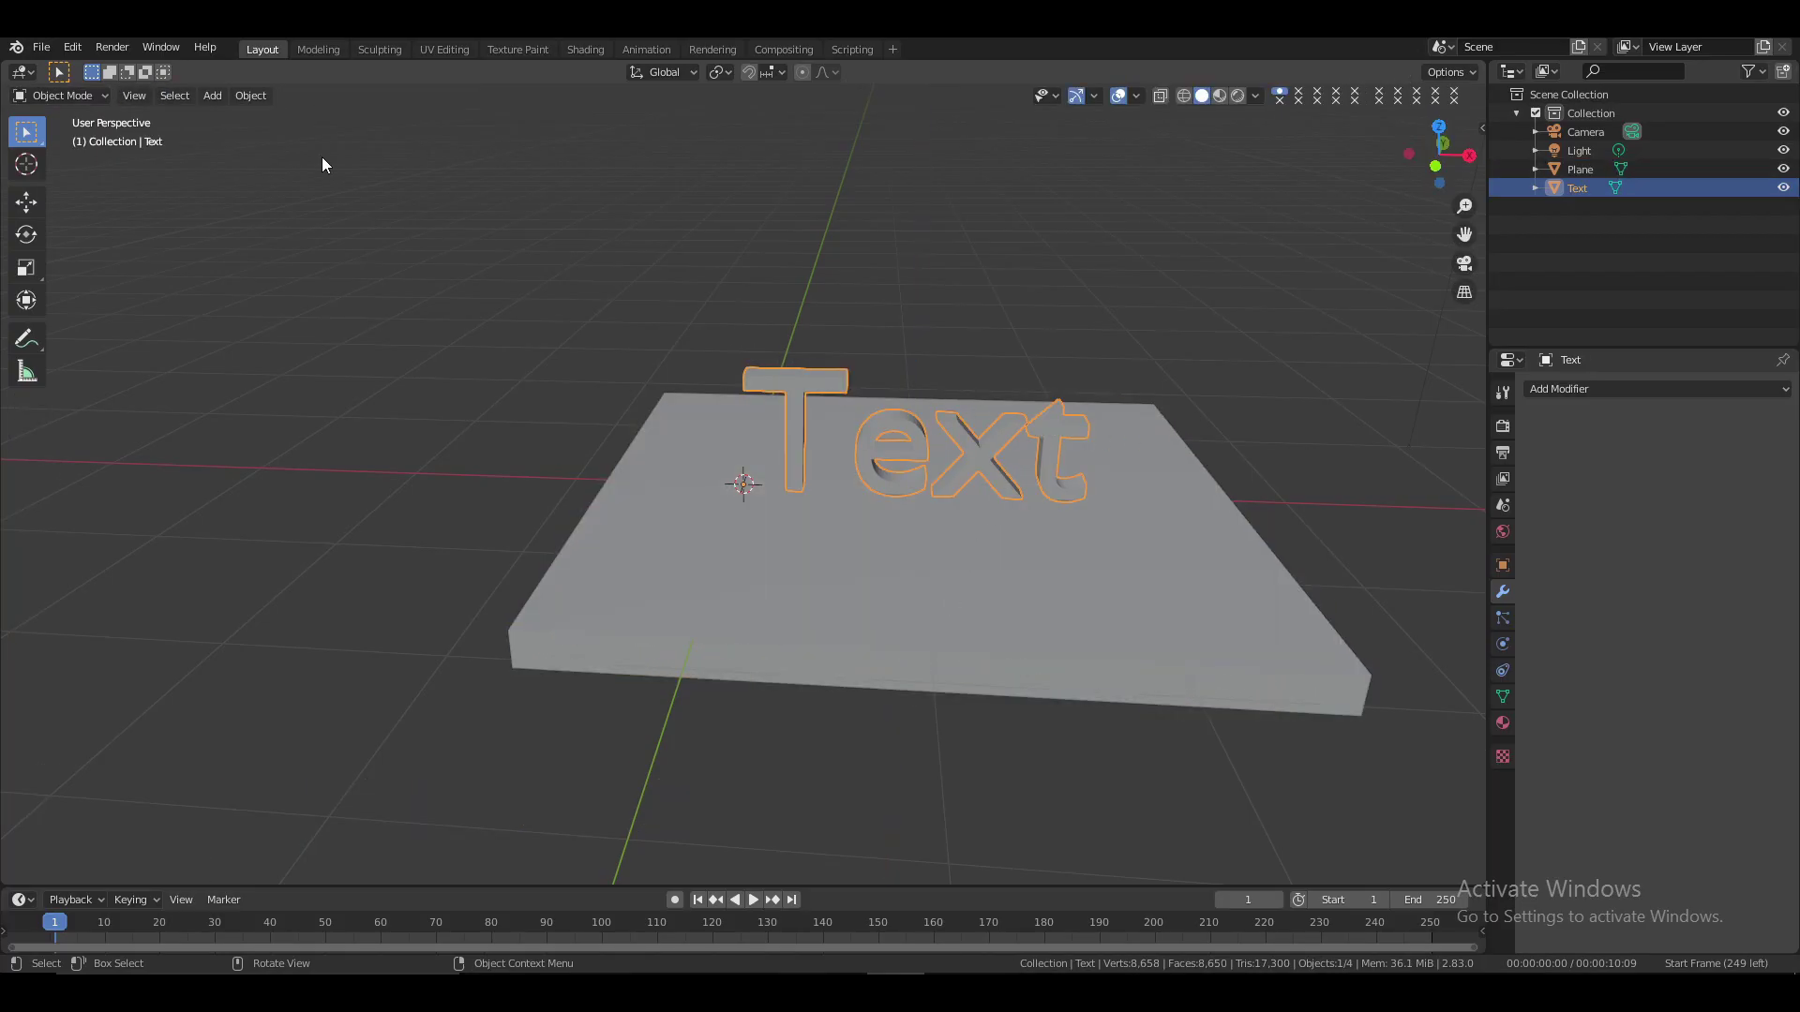
Apply Quick Explode to the text and preview the explosion, then rewind to the start
left_click(247, 95)
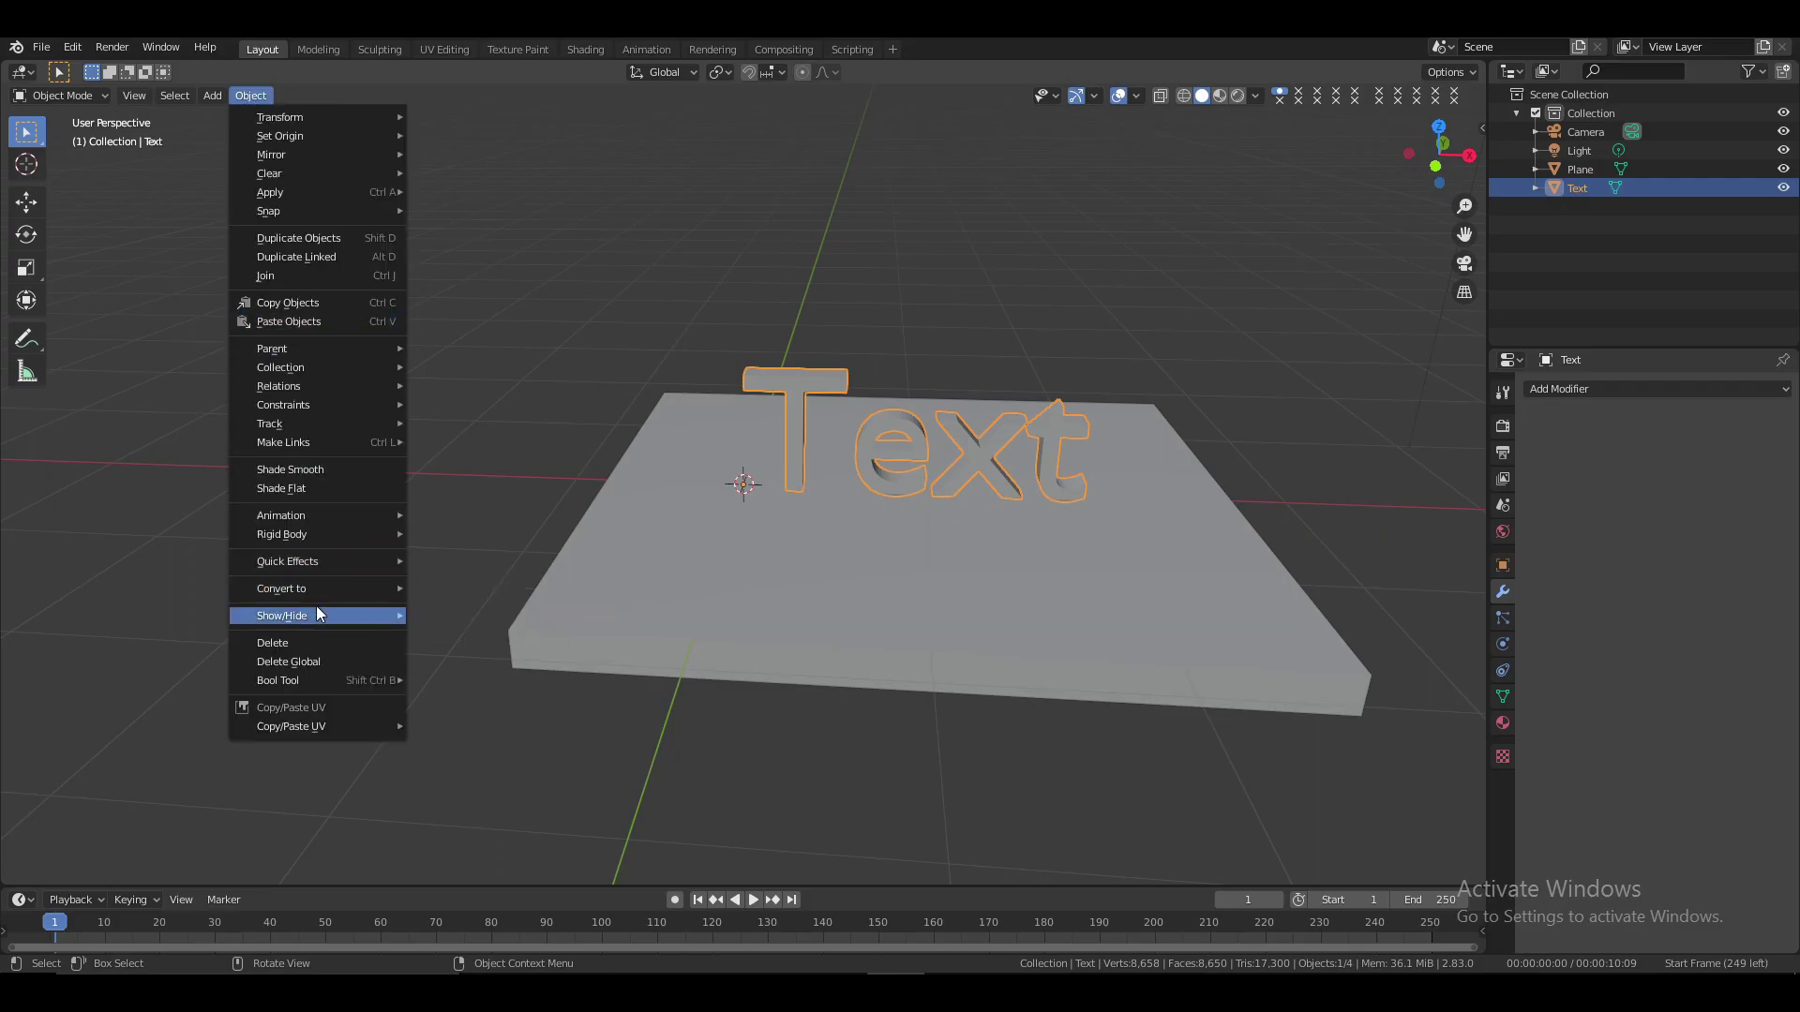
mouse_move(312, 560)
left_click(460, 578)
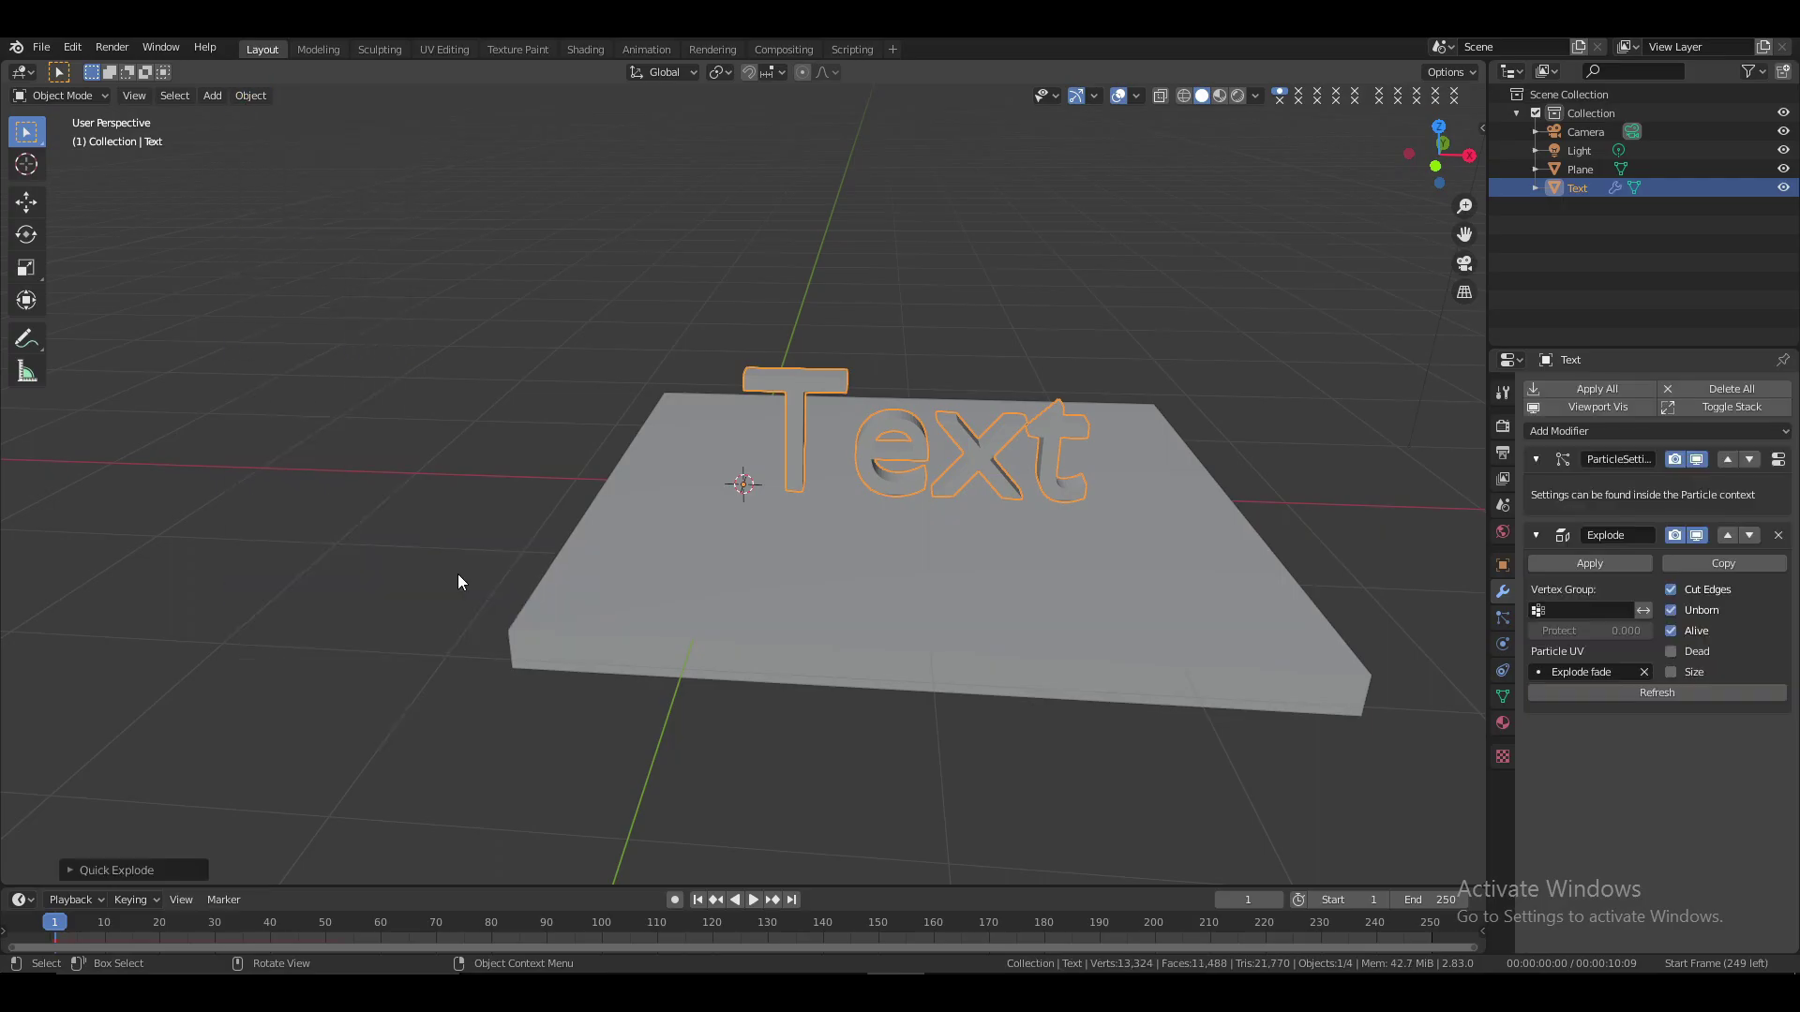
key("space")
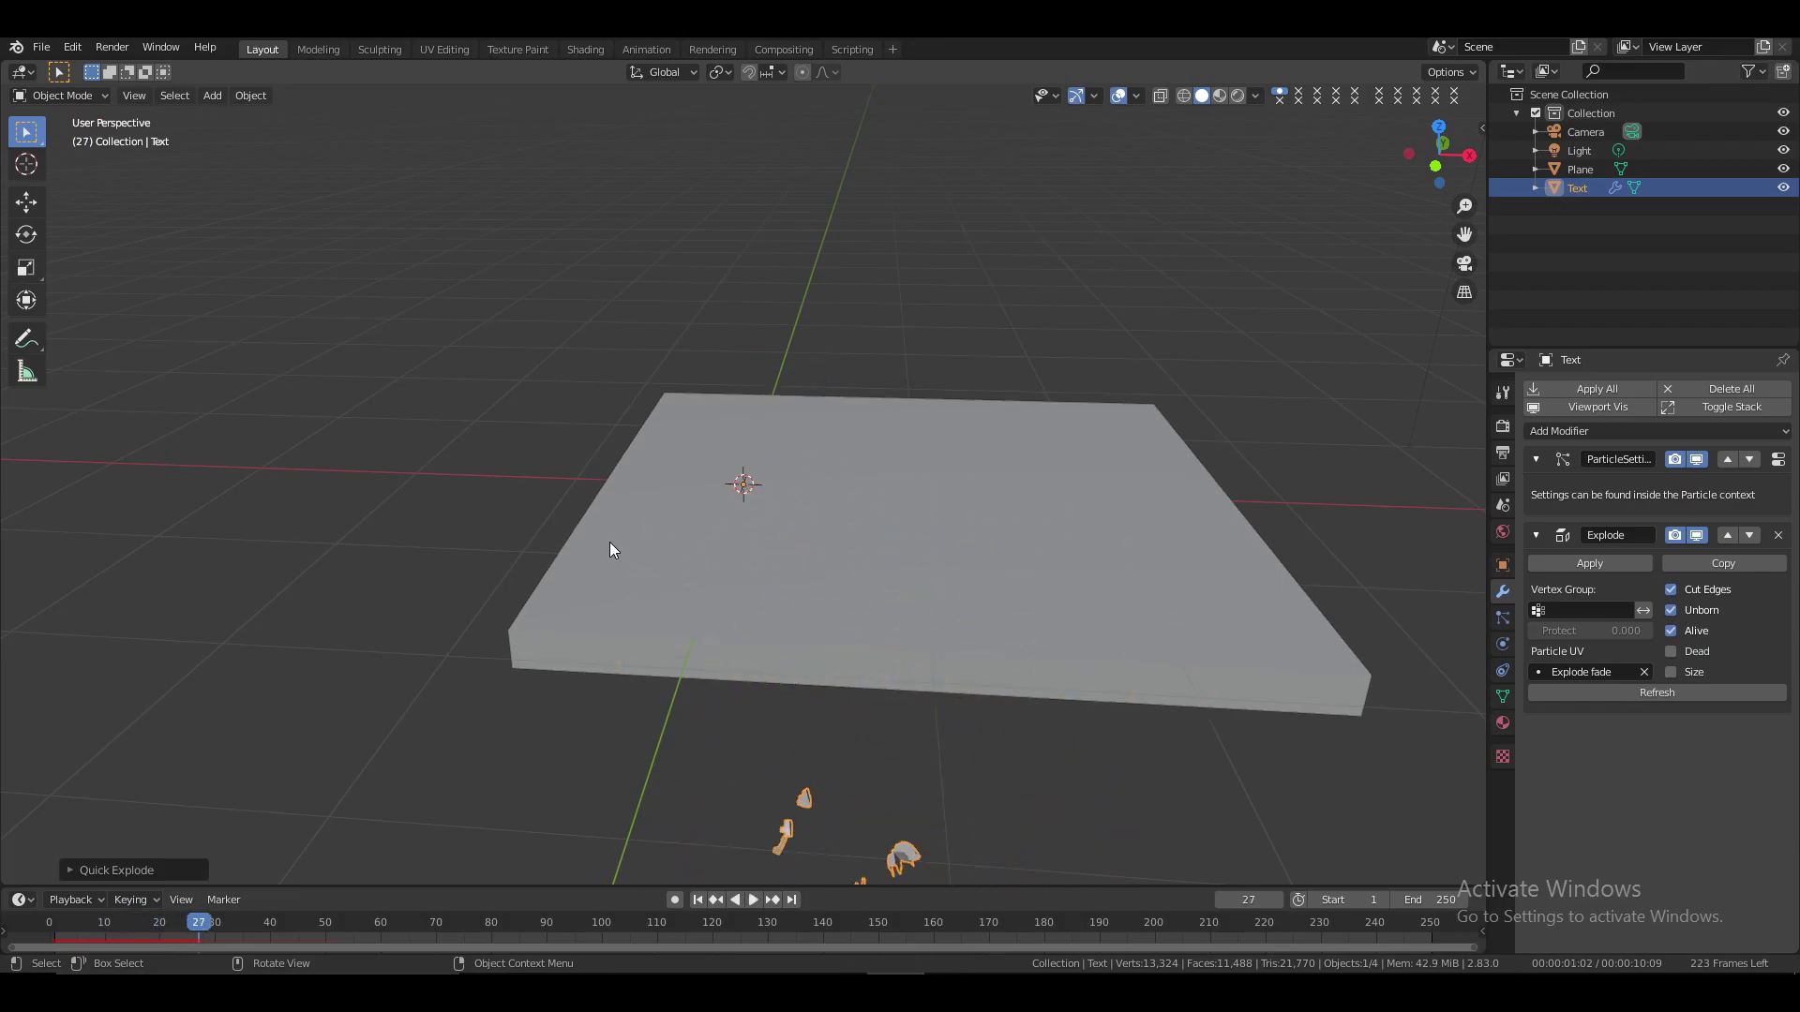
left_click(51, 921)
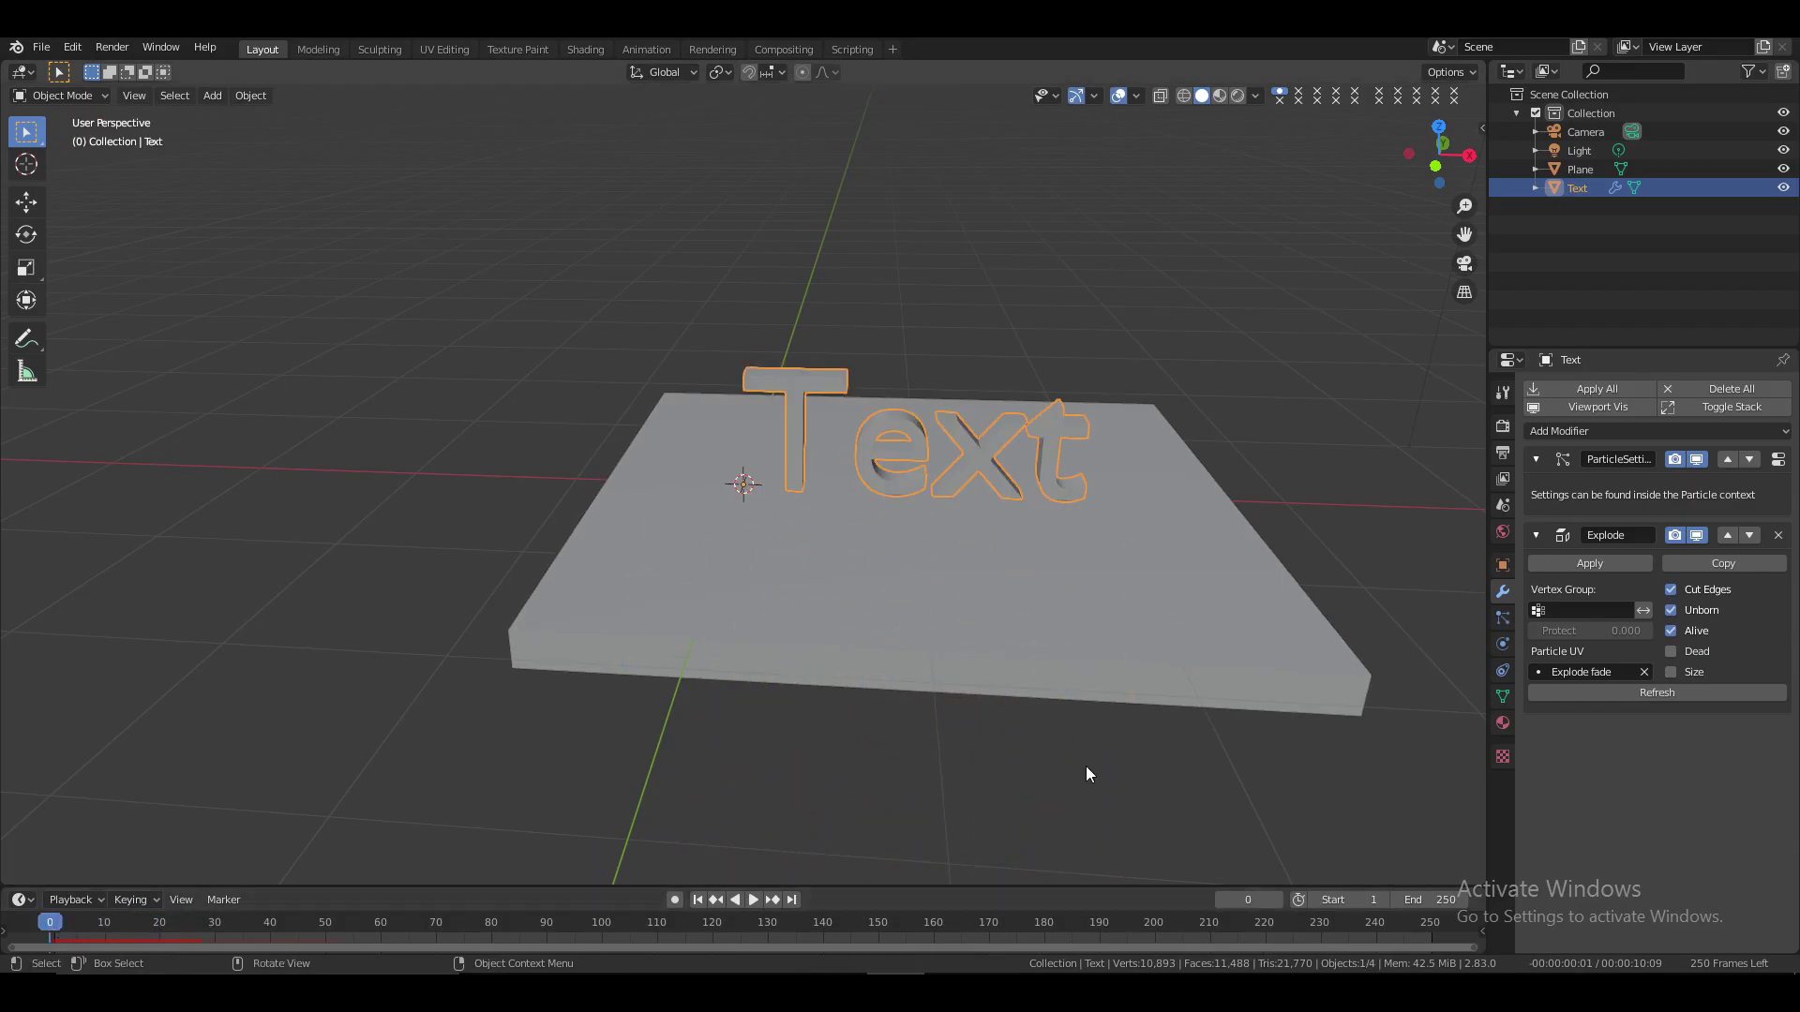
left_click(1504, 619)
Set the explode particle count to 1000 and preview the result
left_click(1711, 551)
key("Return")
key("space")
key("space")
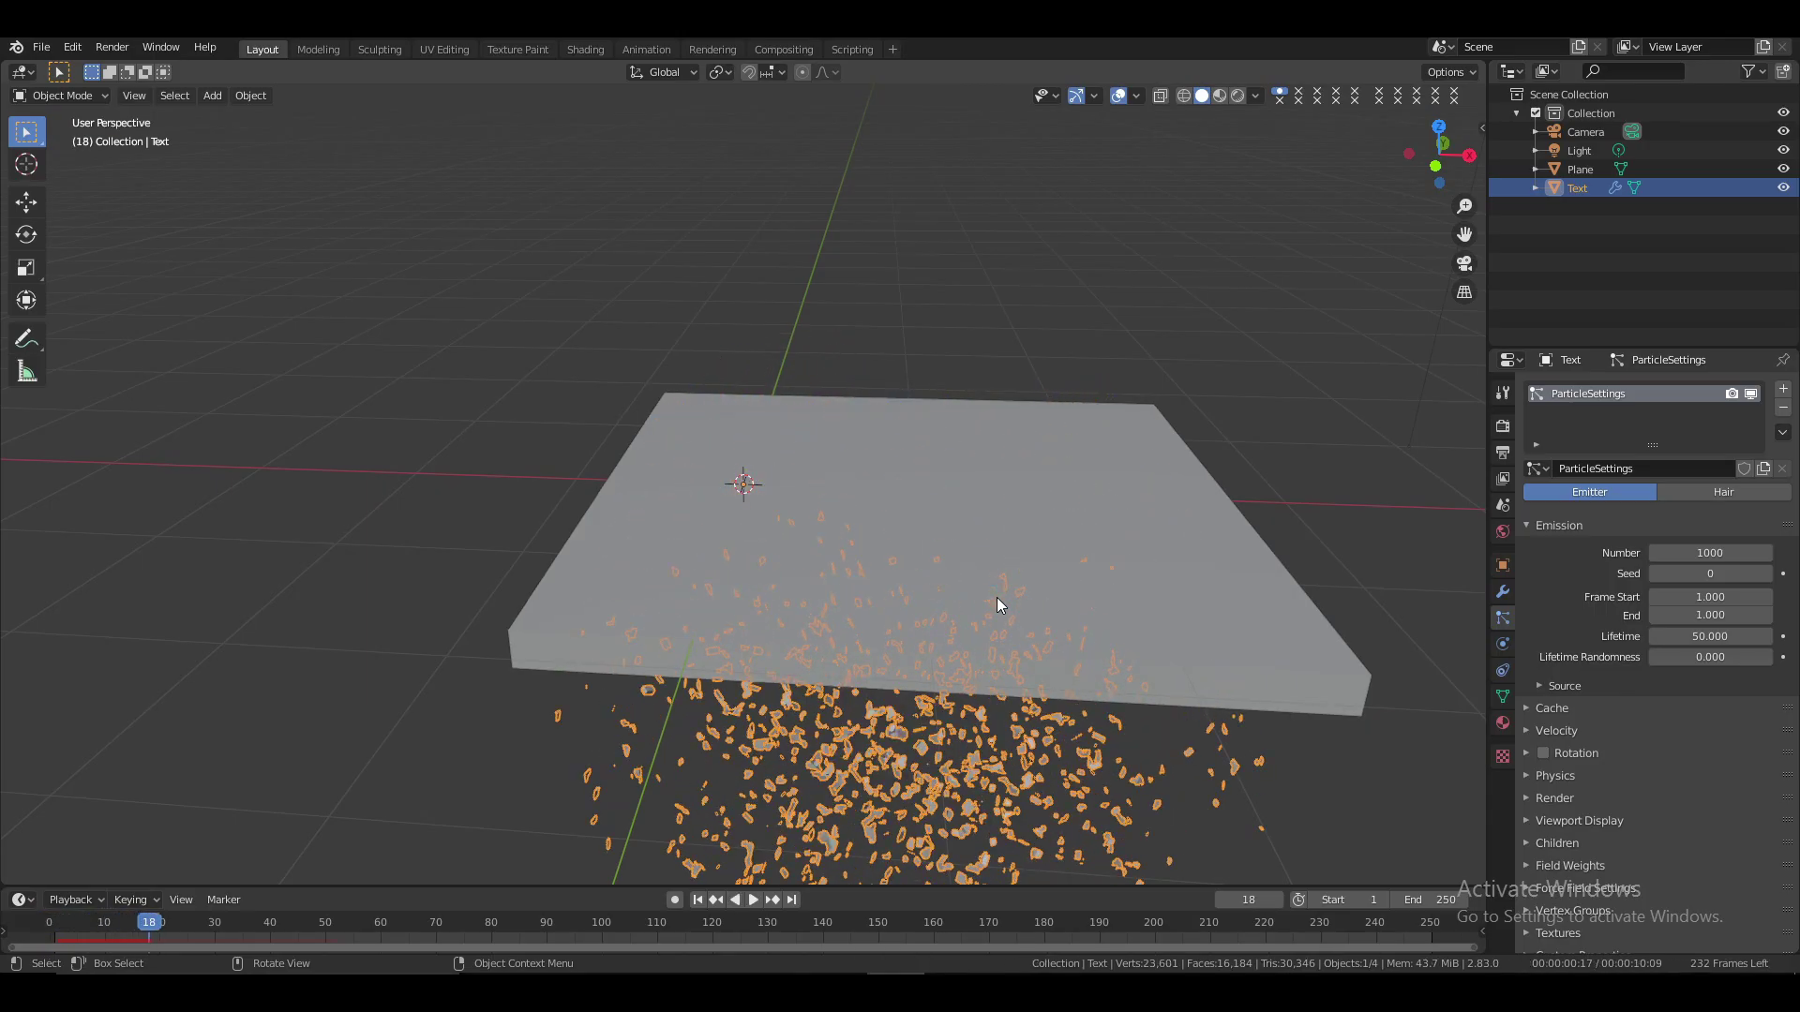
left_click(49, 917)
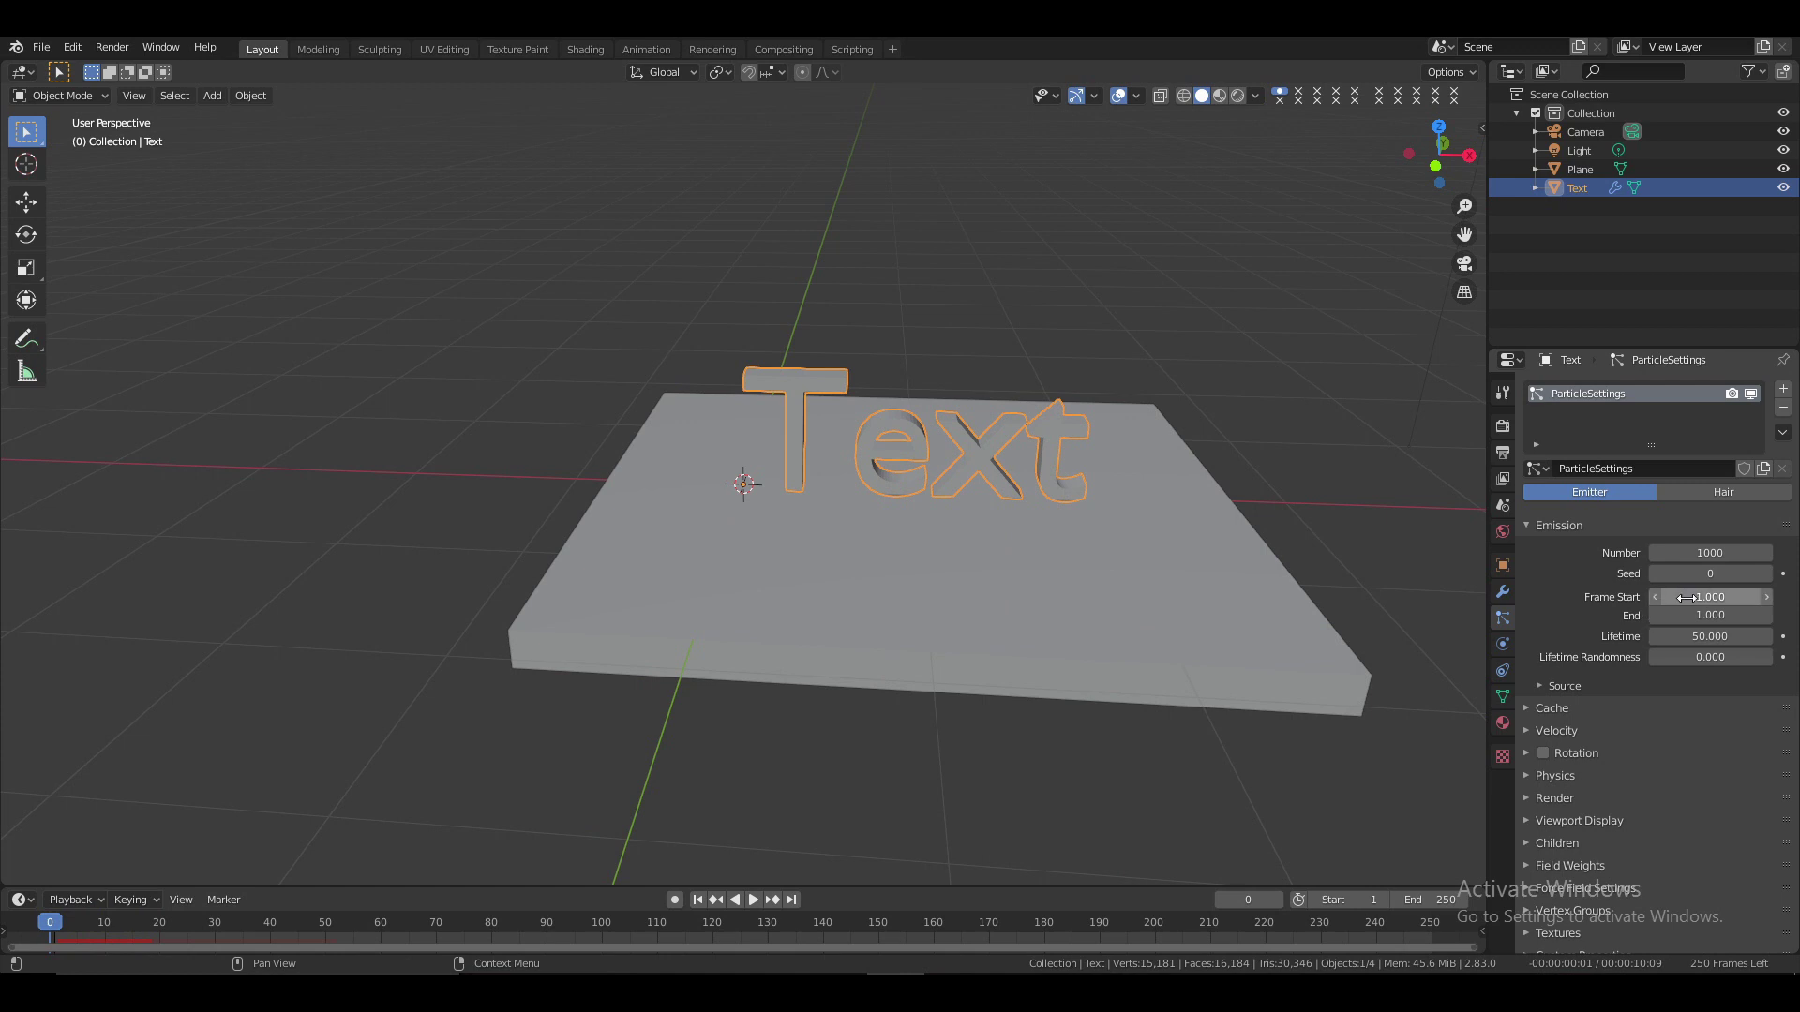
Set the particle emission end frame to 100 and preview the emission
left_click(1716, 616)
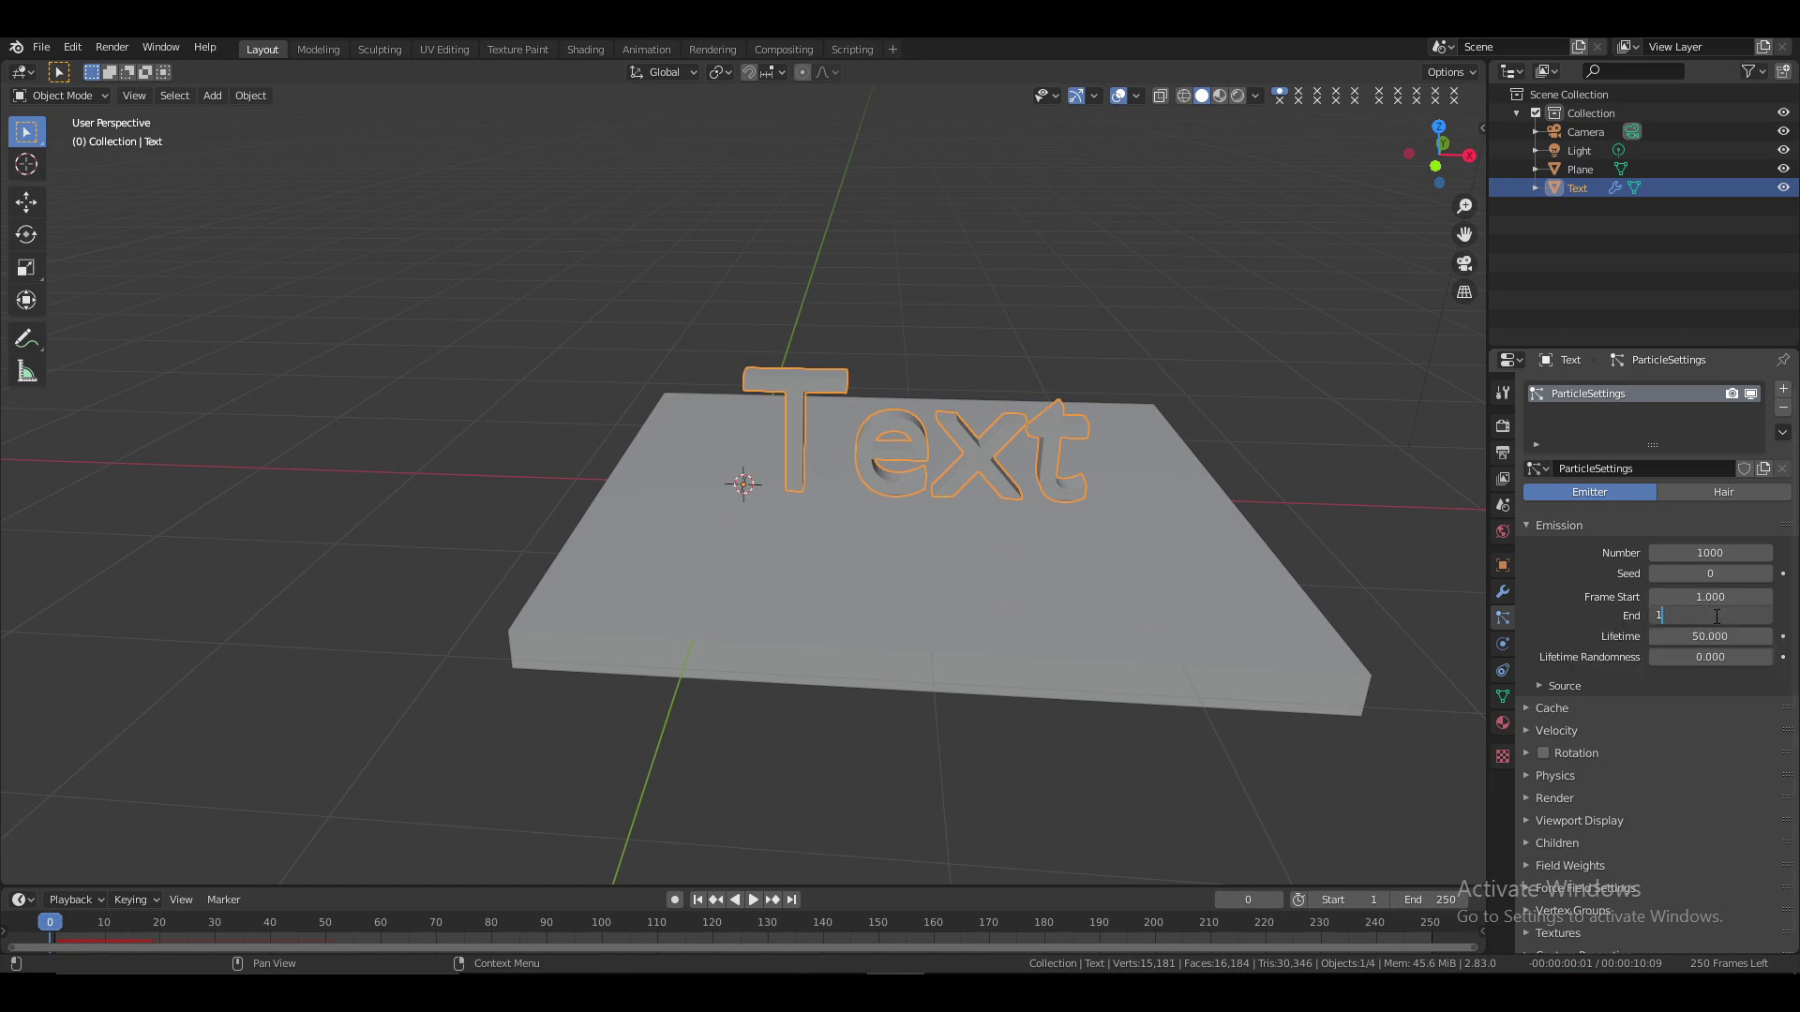
type("100")
key("Return")
key("space")
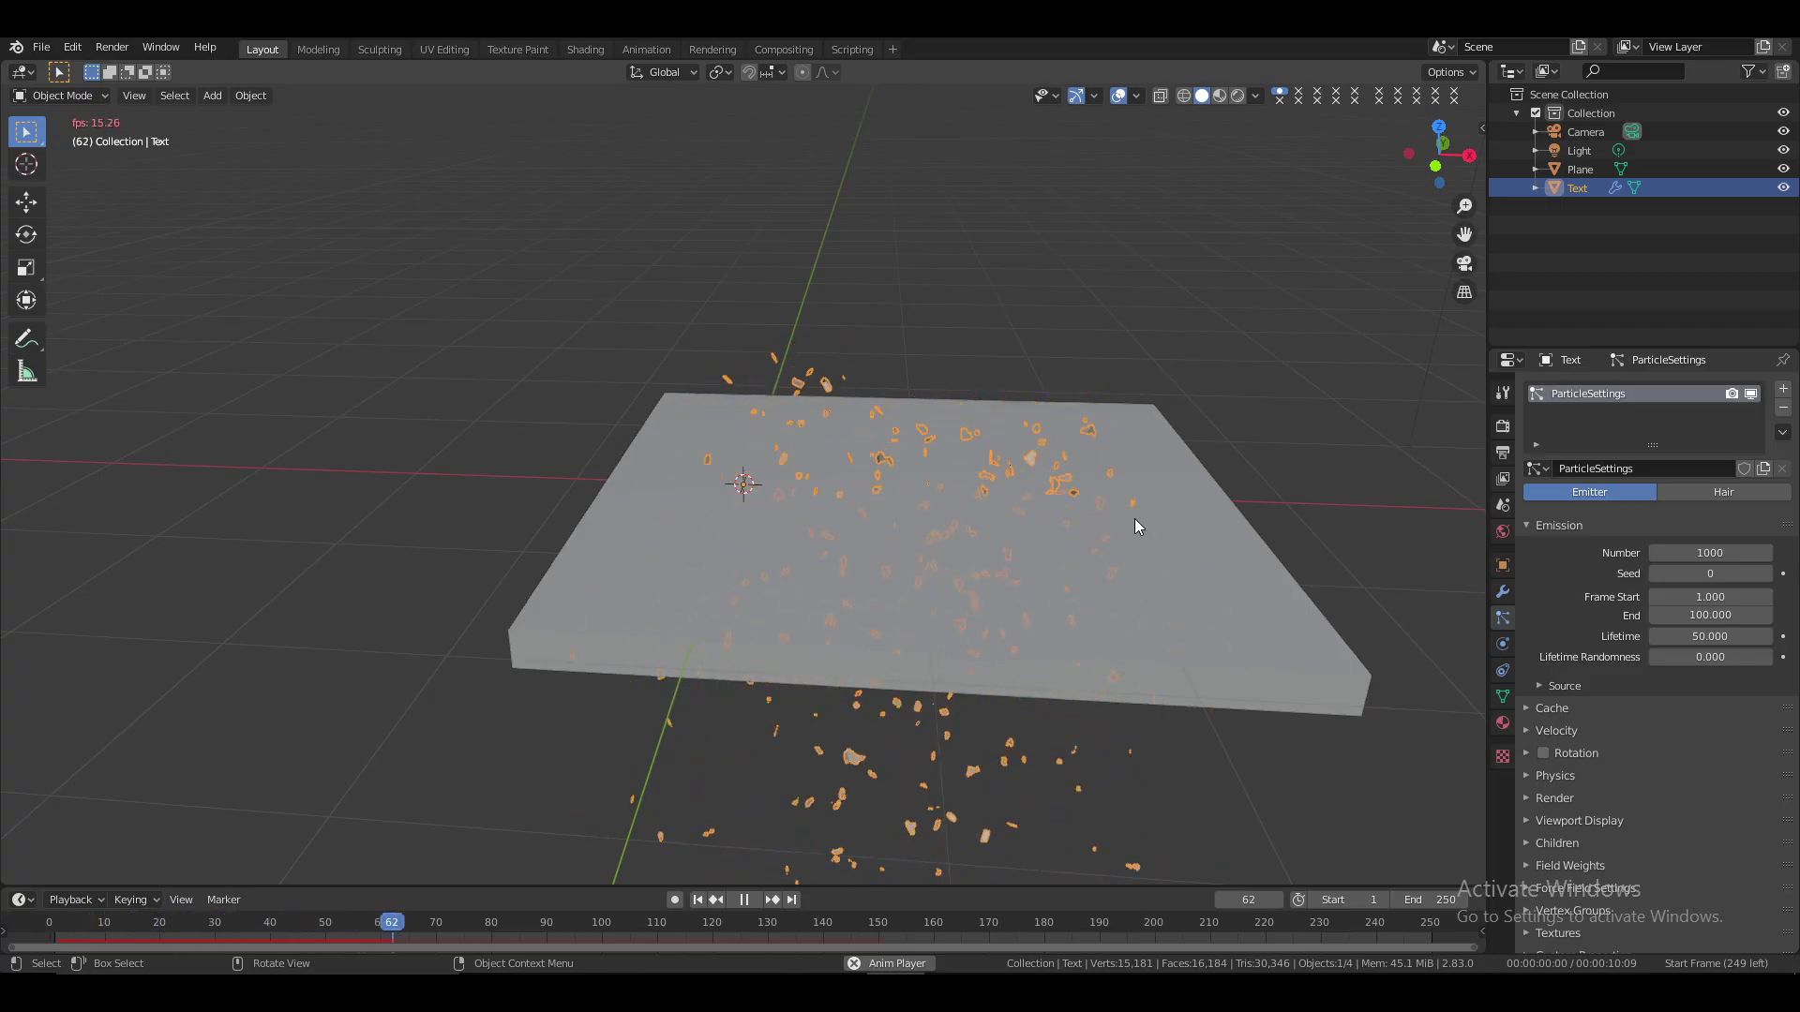
key("space")
Set the scene's animation end frame to 100 and rewind the playhead to frame 0
double_click(1420, 897)
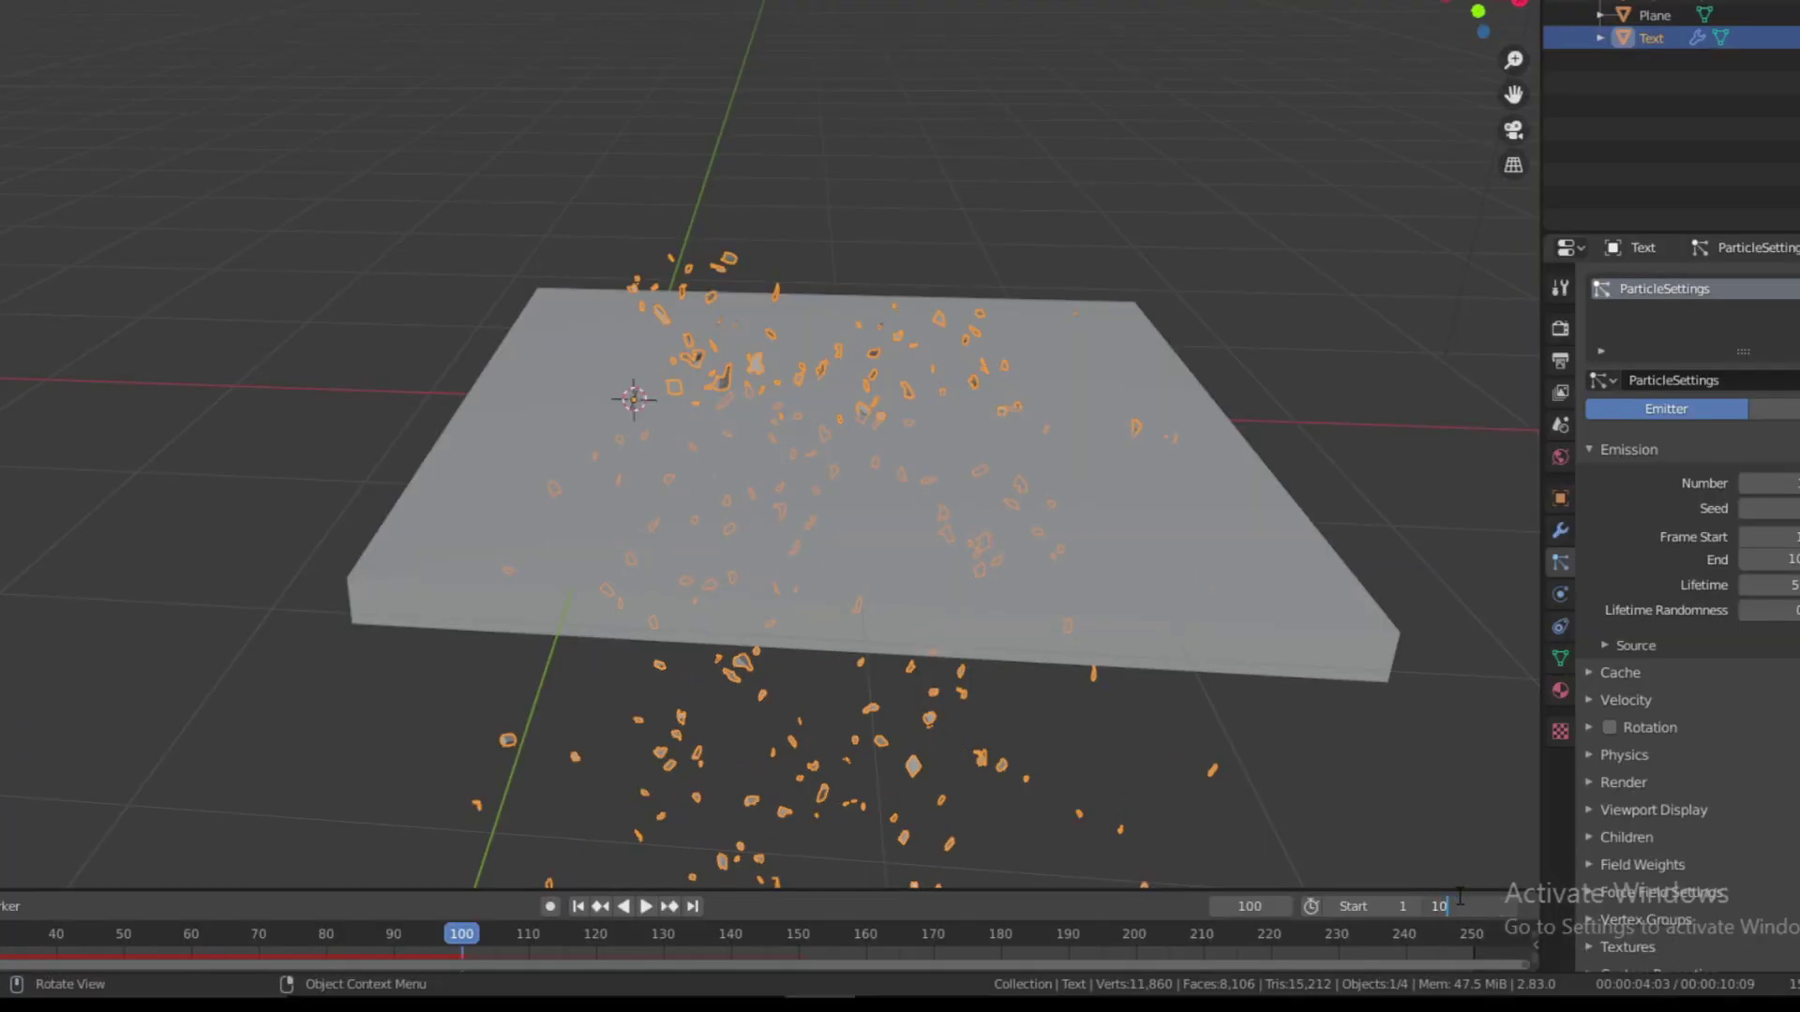
type("100")
key("Return")
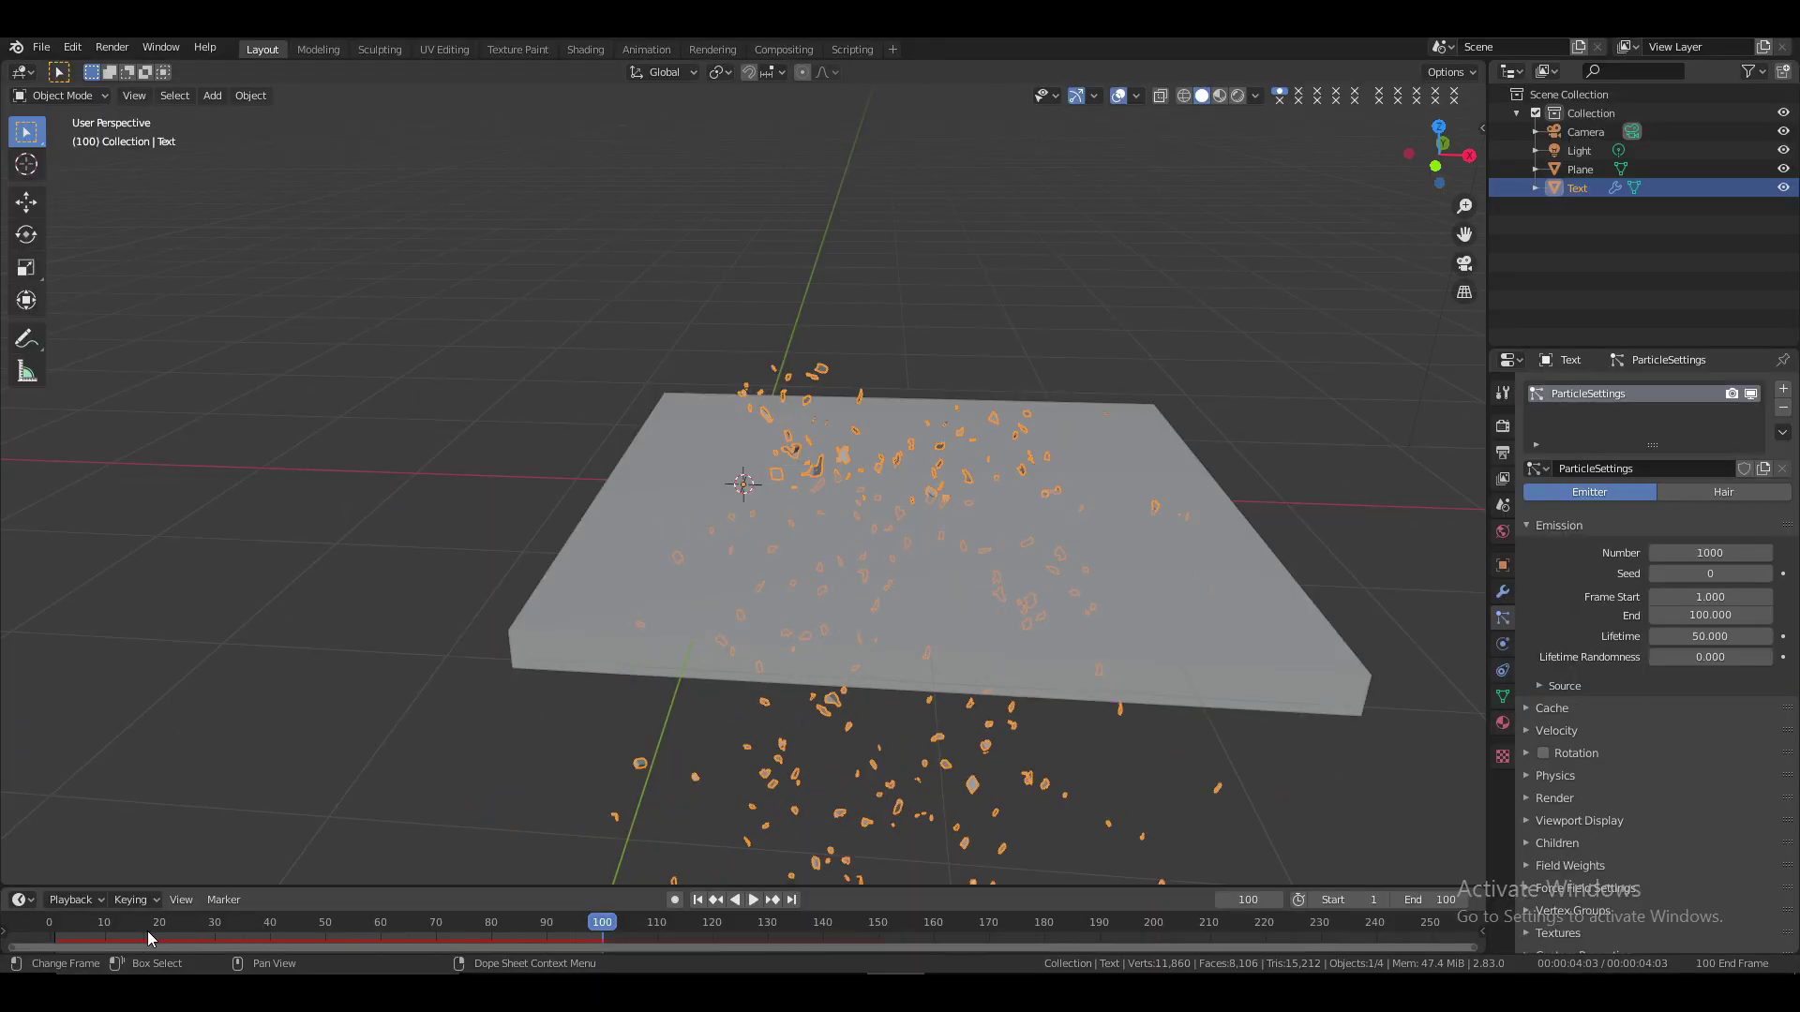
left_click(56, 924)
left_click_drag(51, 928, 50, 928)
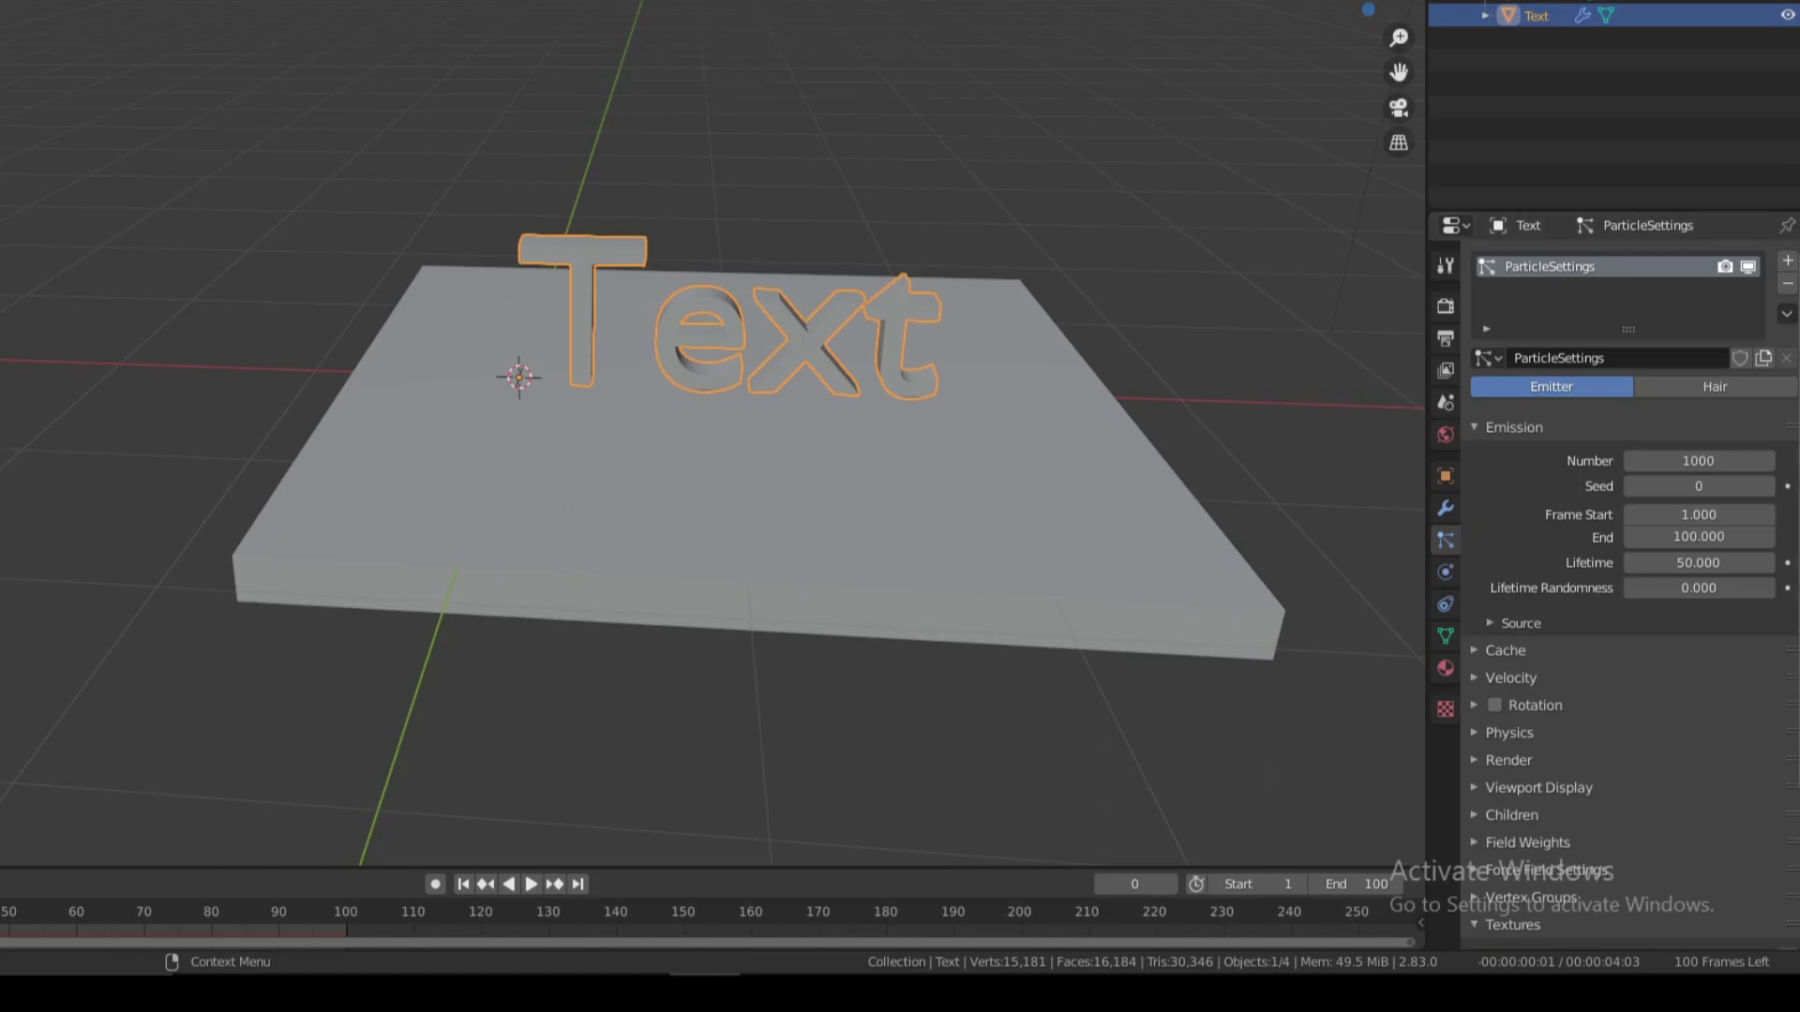
Add a new Blend-type particle texture, then reopen the particle Cache panel
left_click(1552, 933)
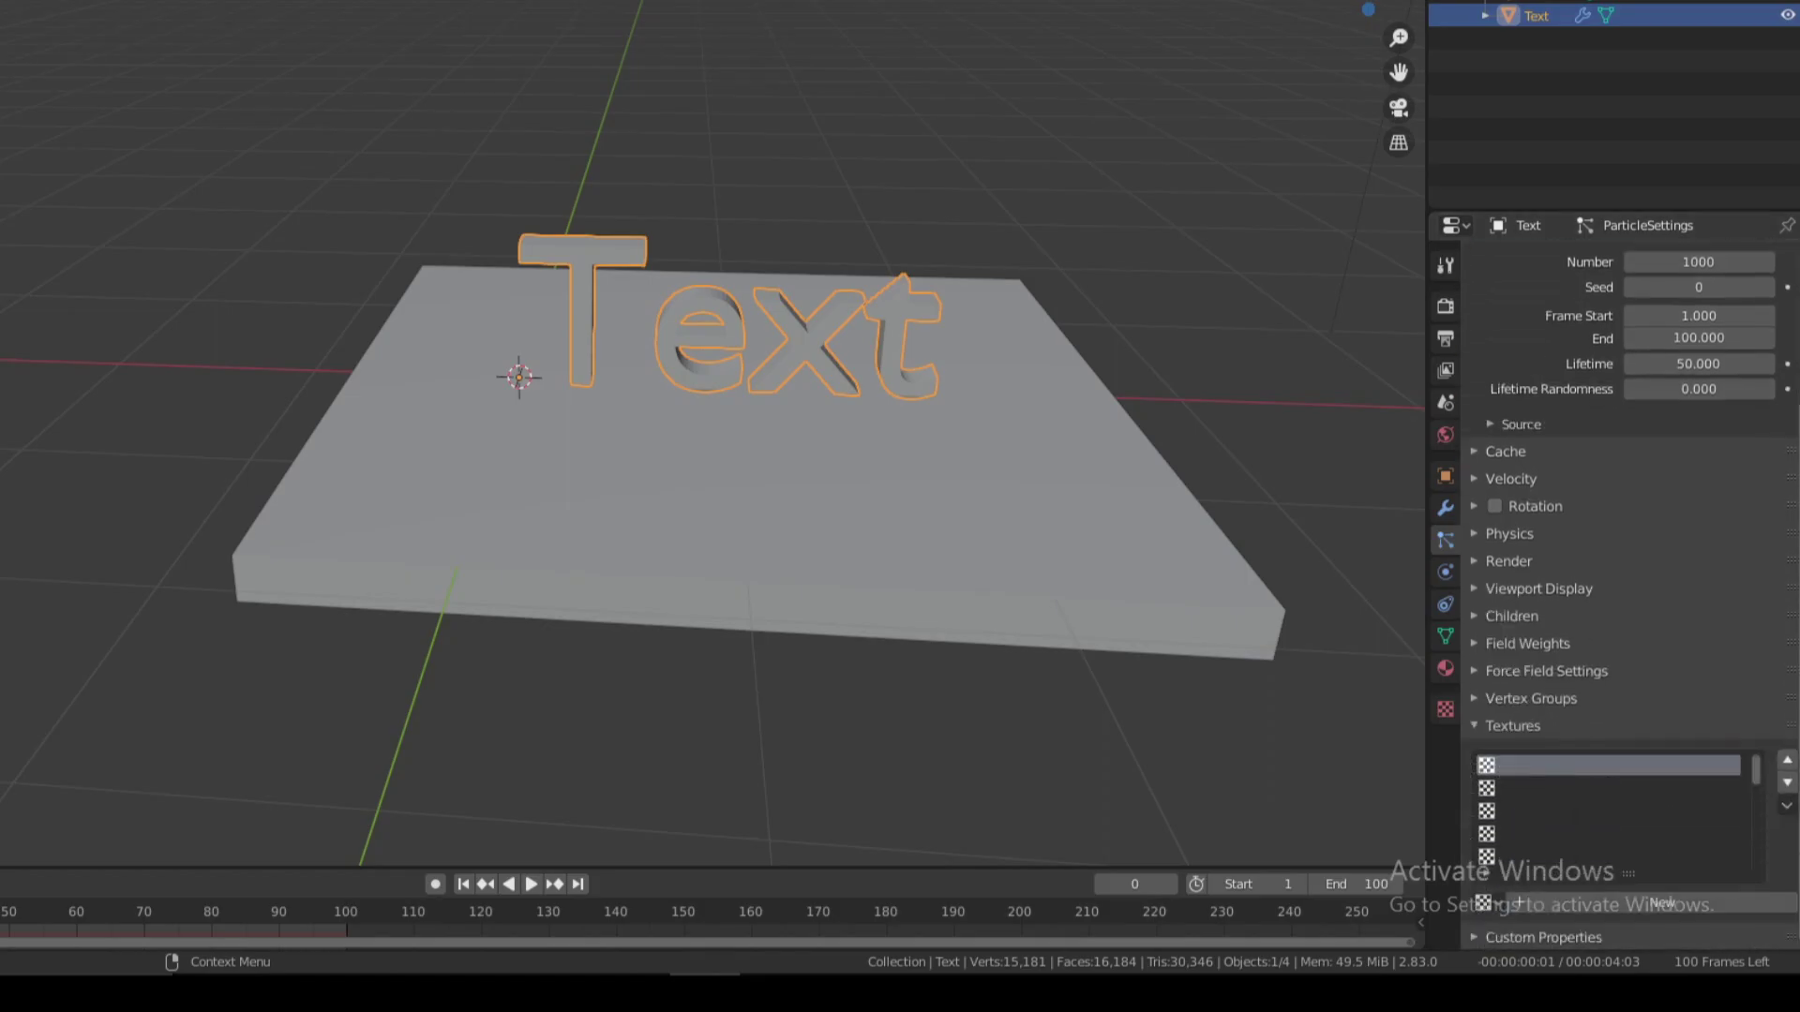
left_click(1655, 906)
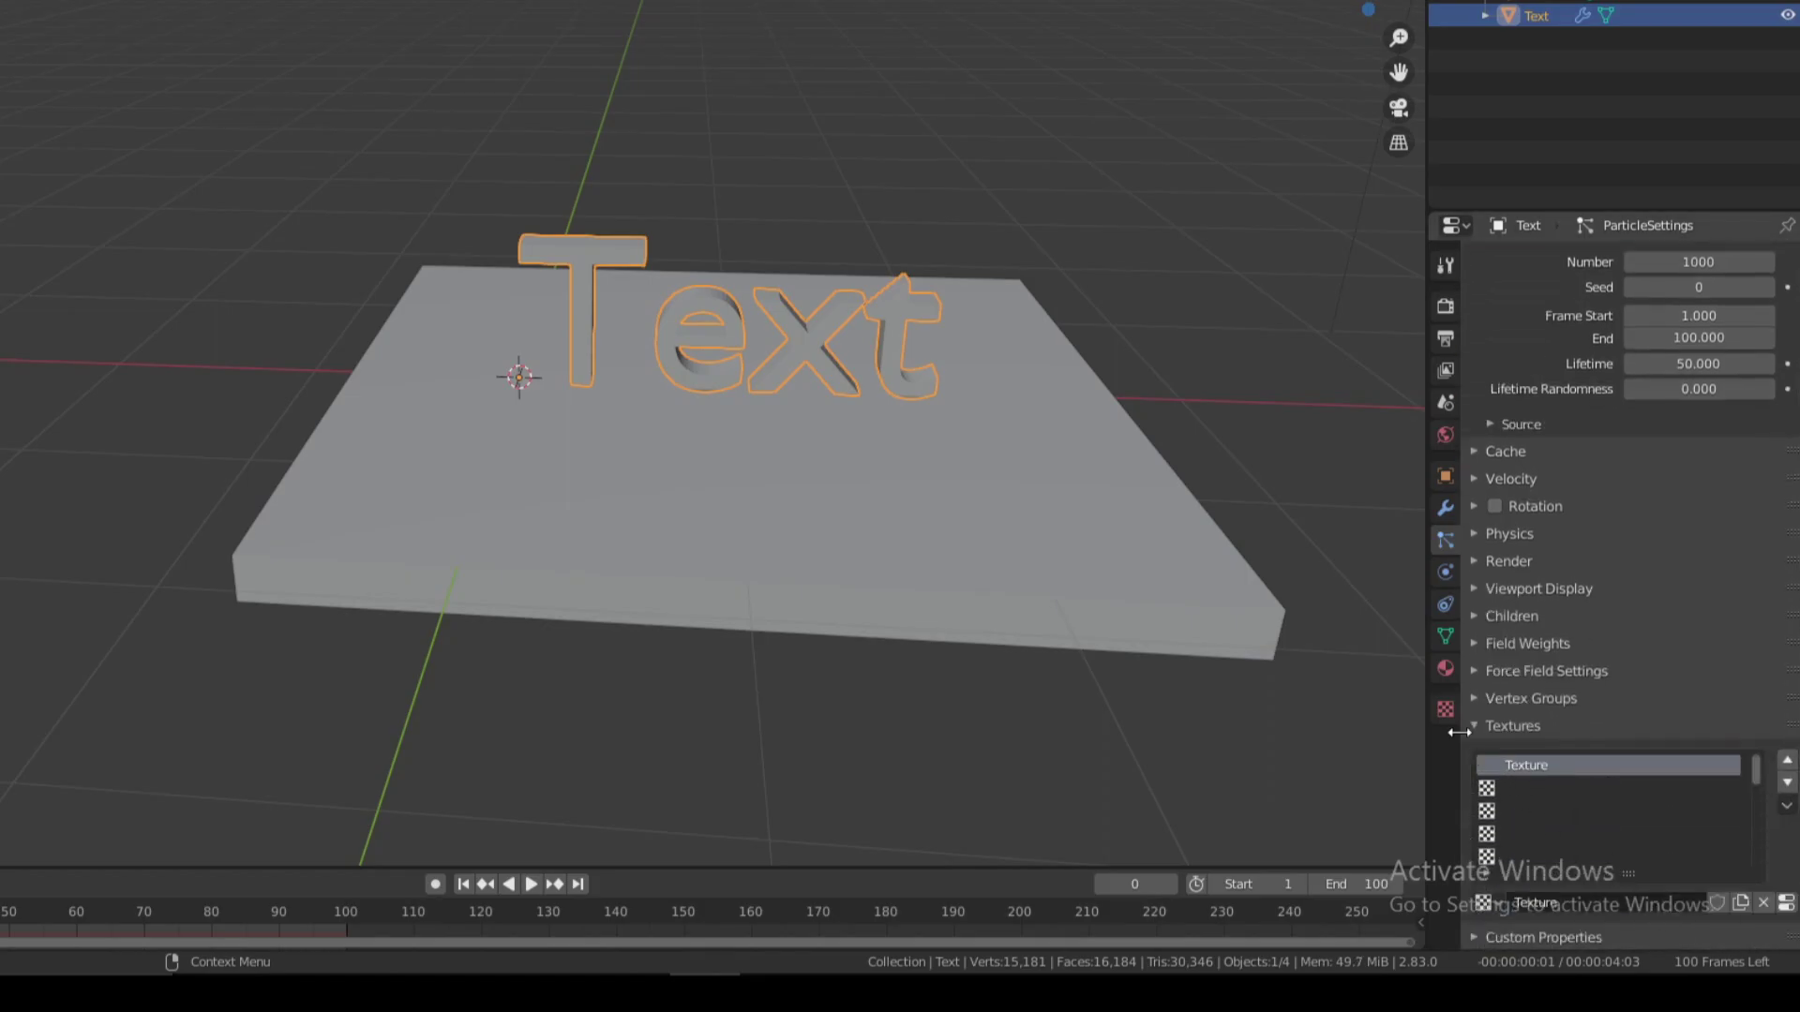
left_click(1444, 710)
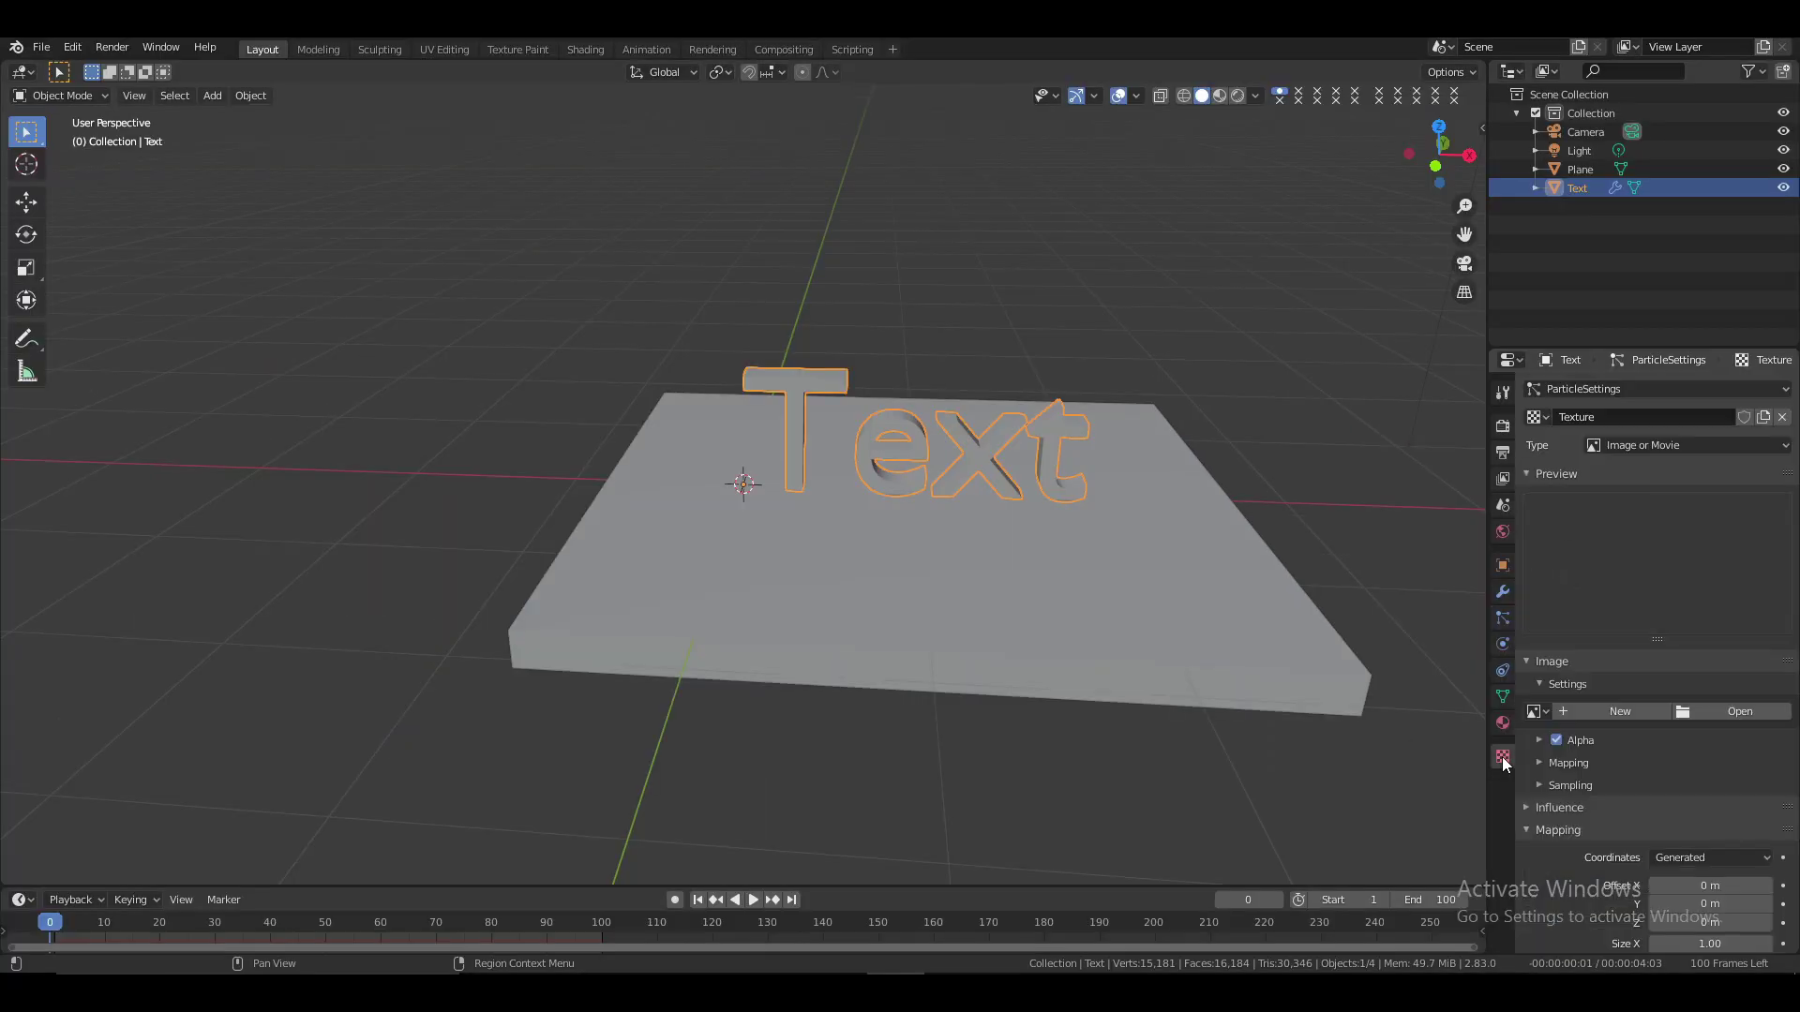
left_click(1655, 444)
left_click(1612, 489)
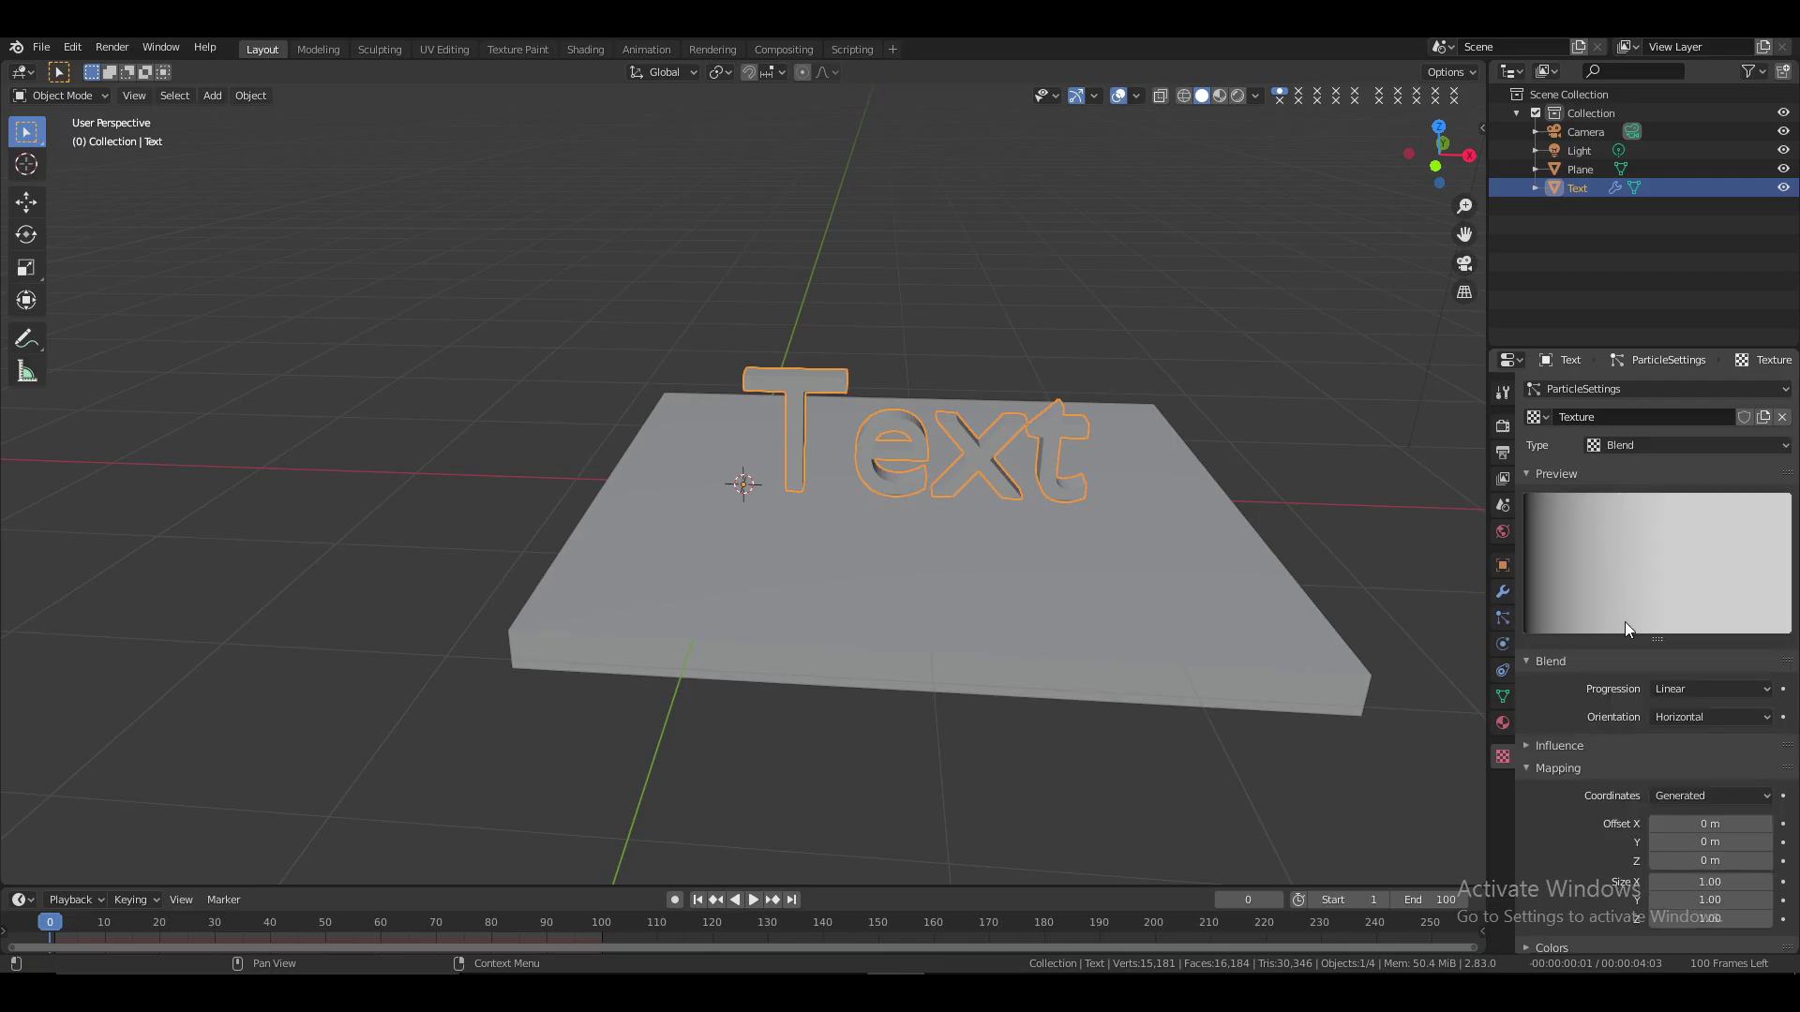
scroll(1557, 694, "down", 1)
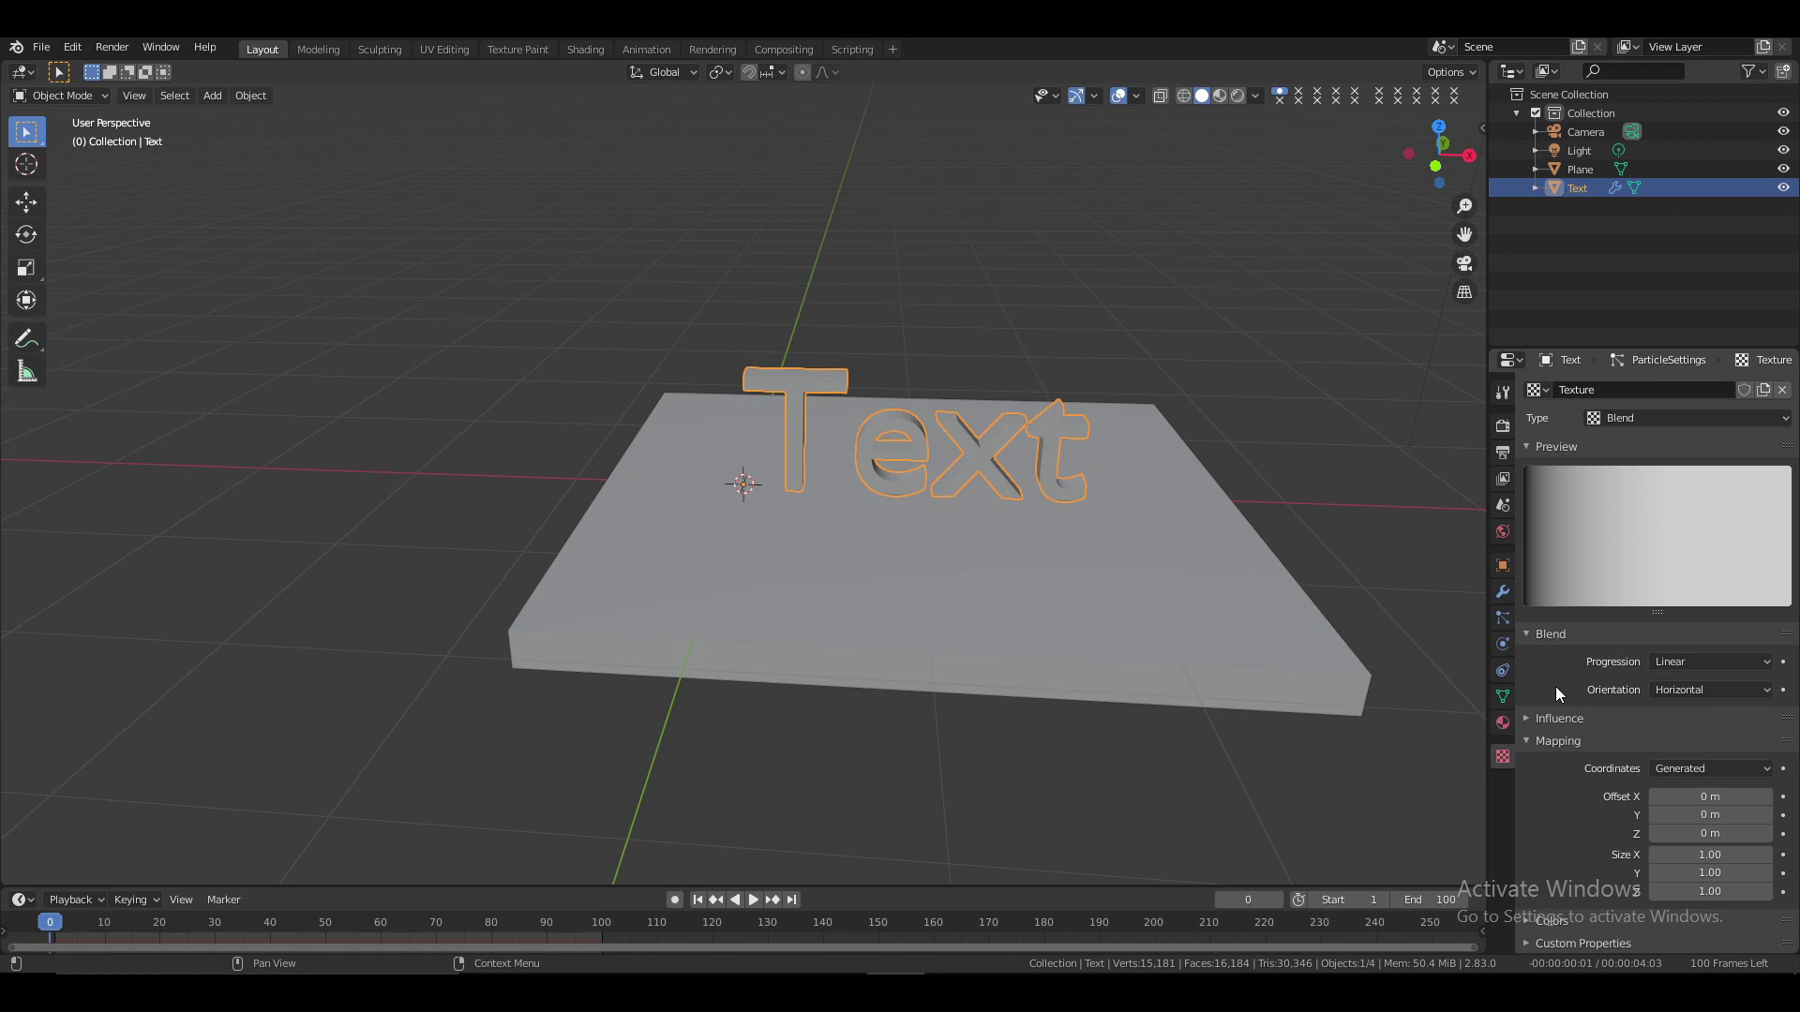
left_click(1502, 619)
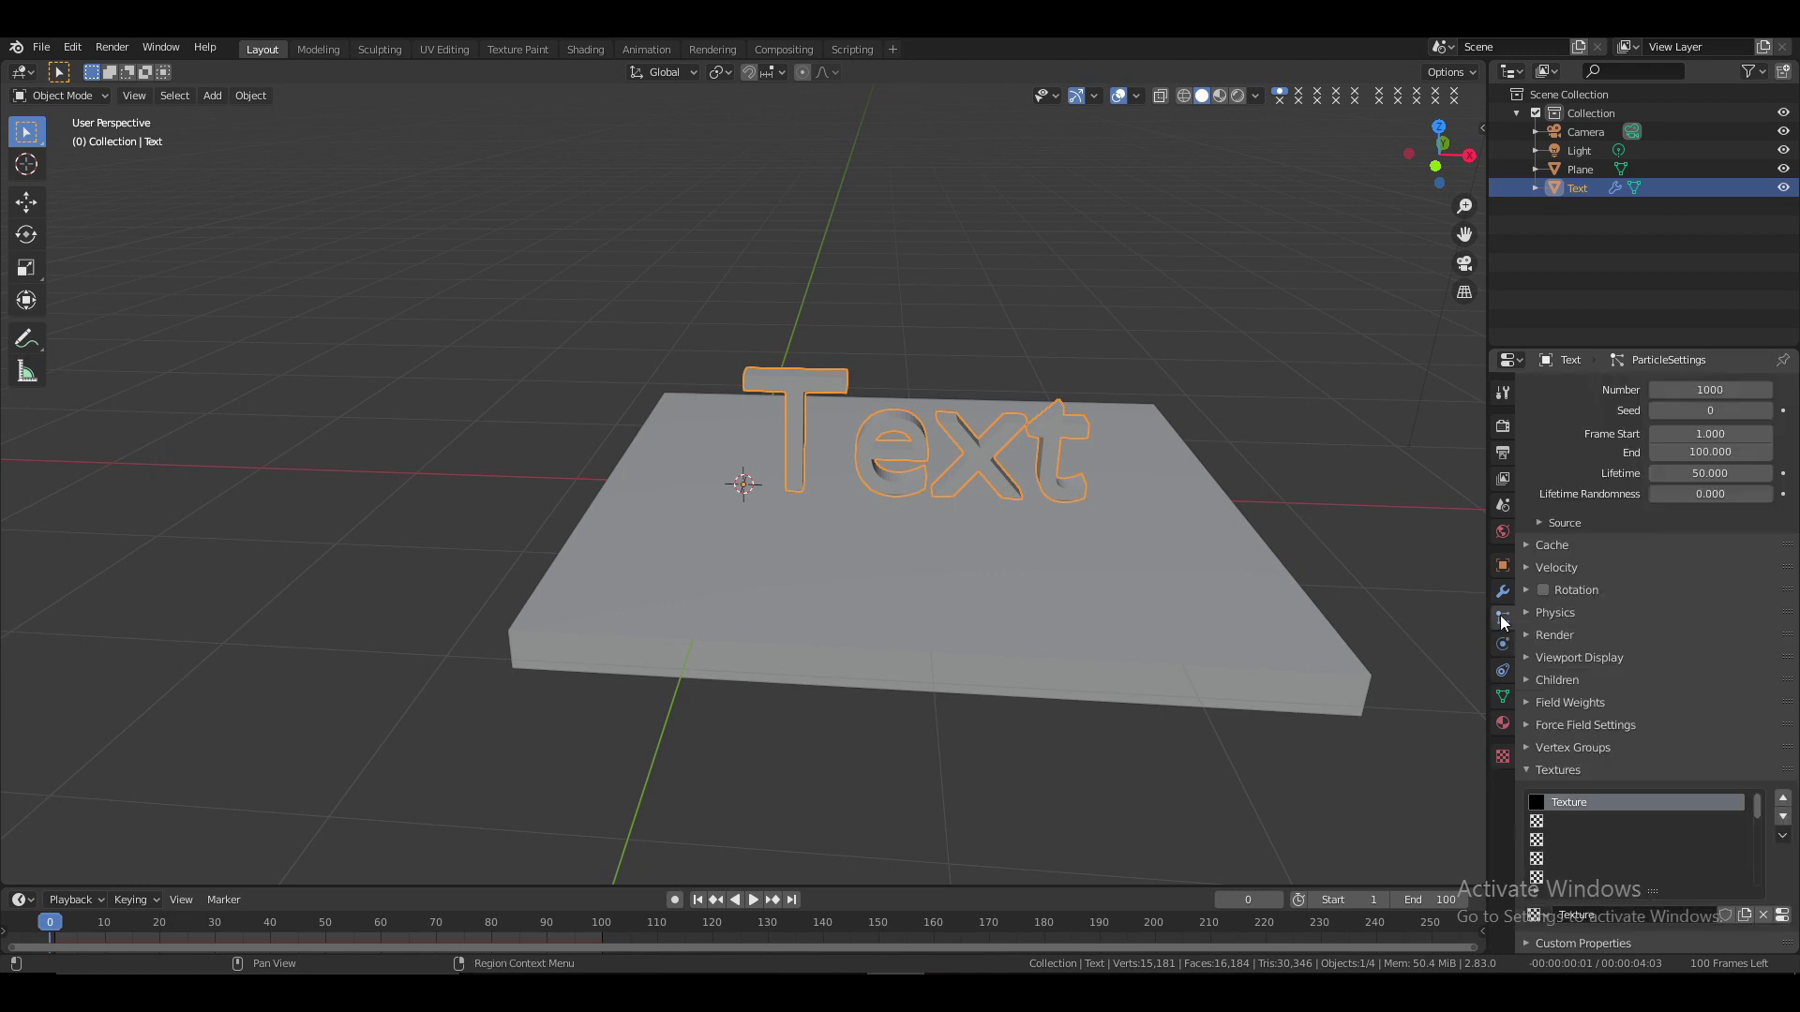
left_click(1525, 546)
Bake the particle simulation, play it back, rewind to frame 0 and delete the bake
left_click(1579, 768)
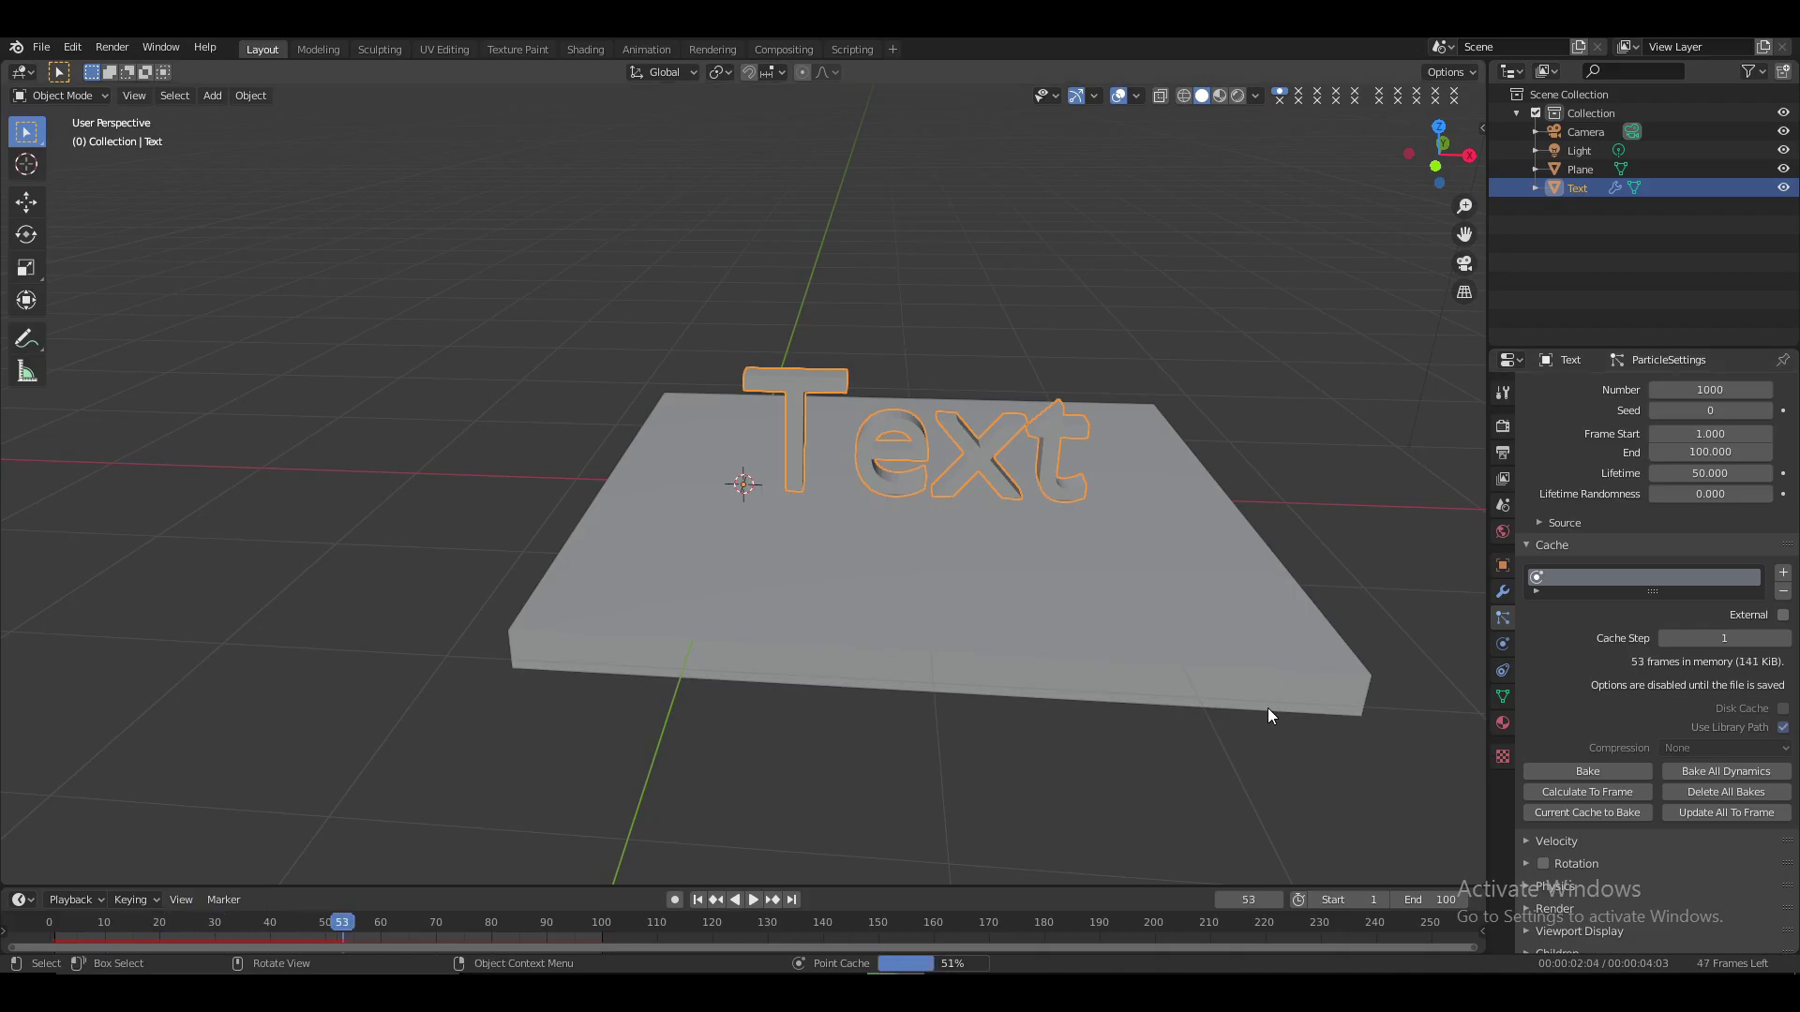
key("space")
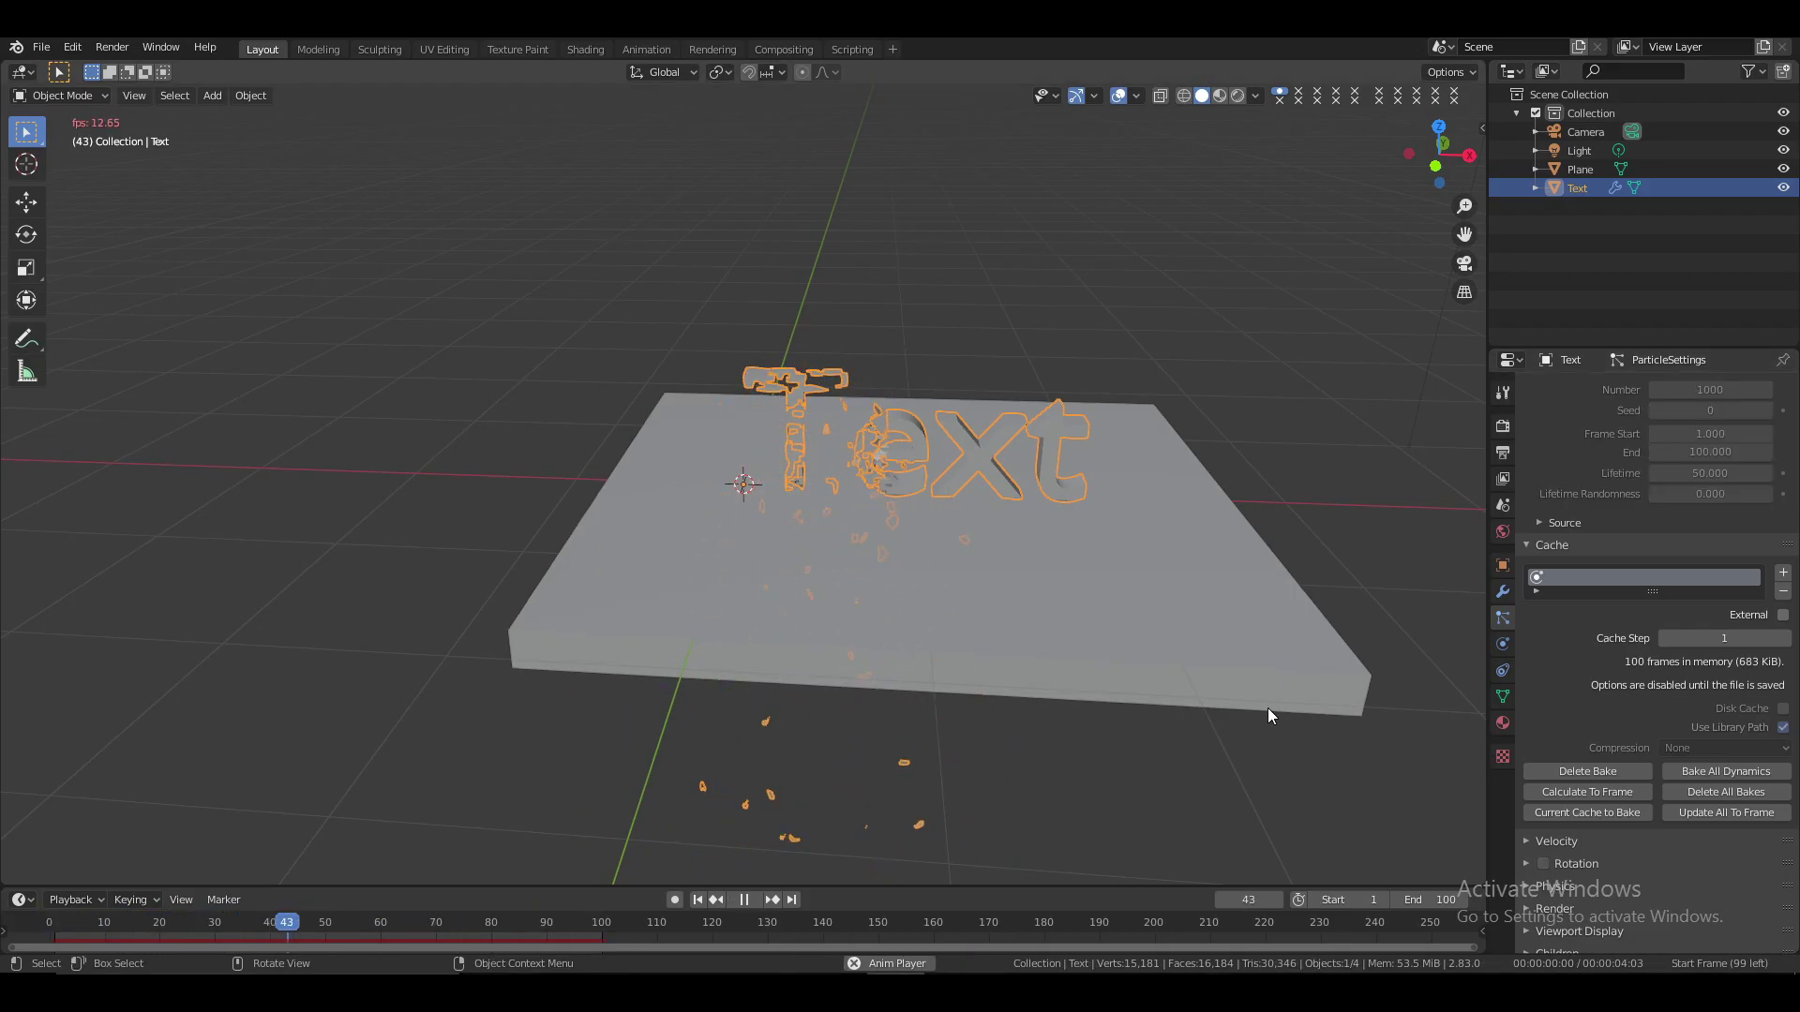
key("space")
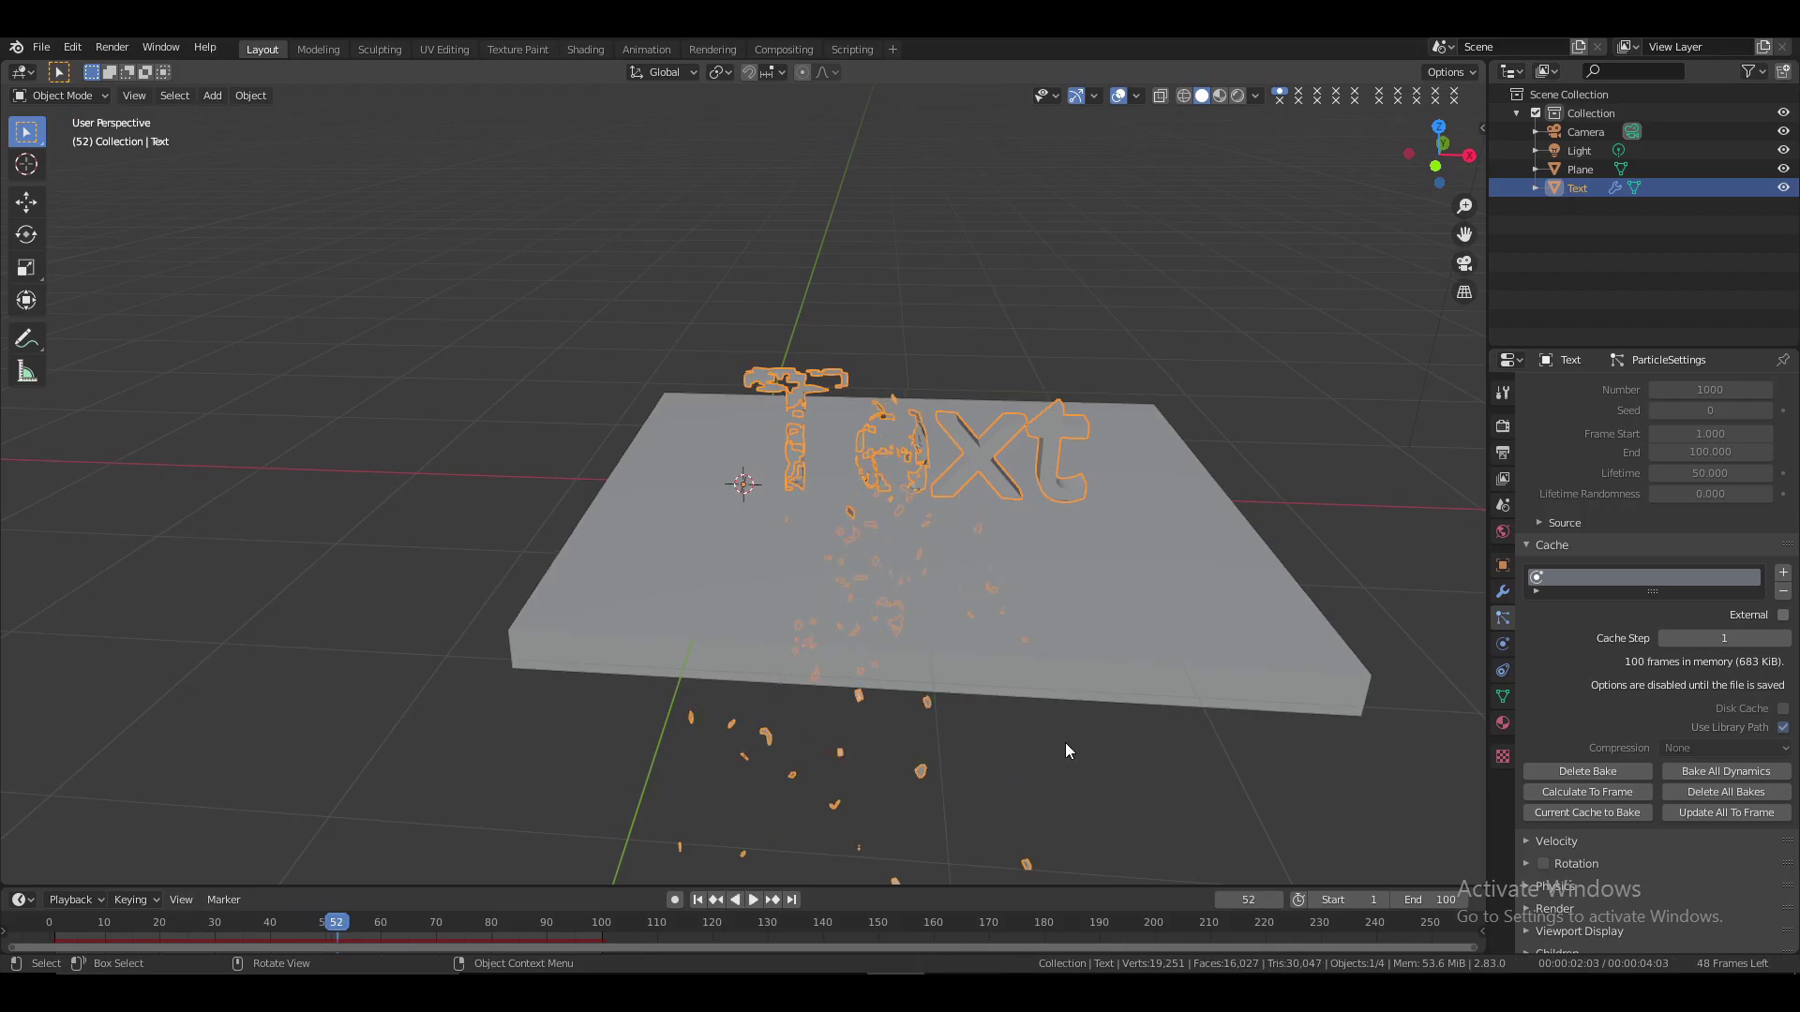
left_click(49, 920)
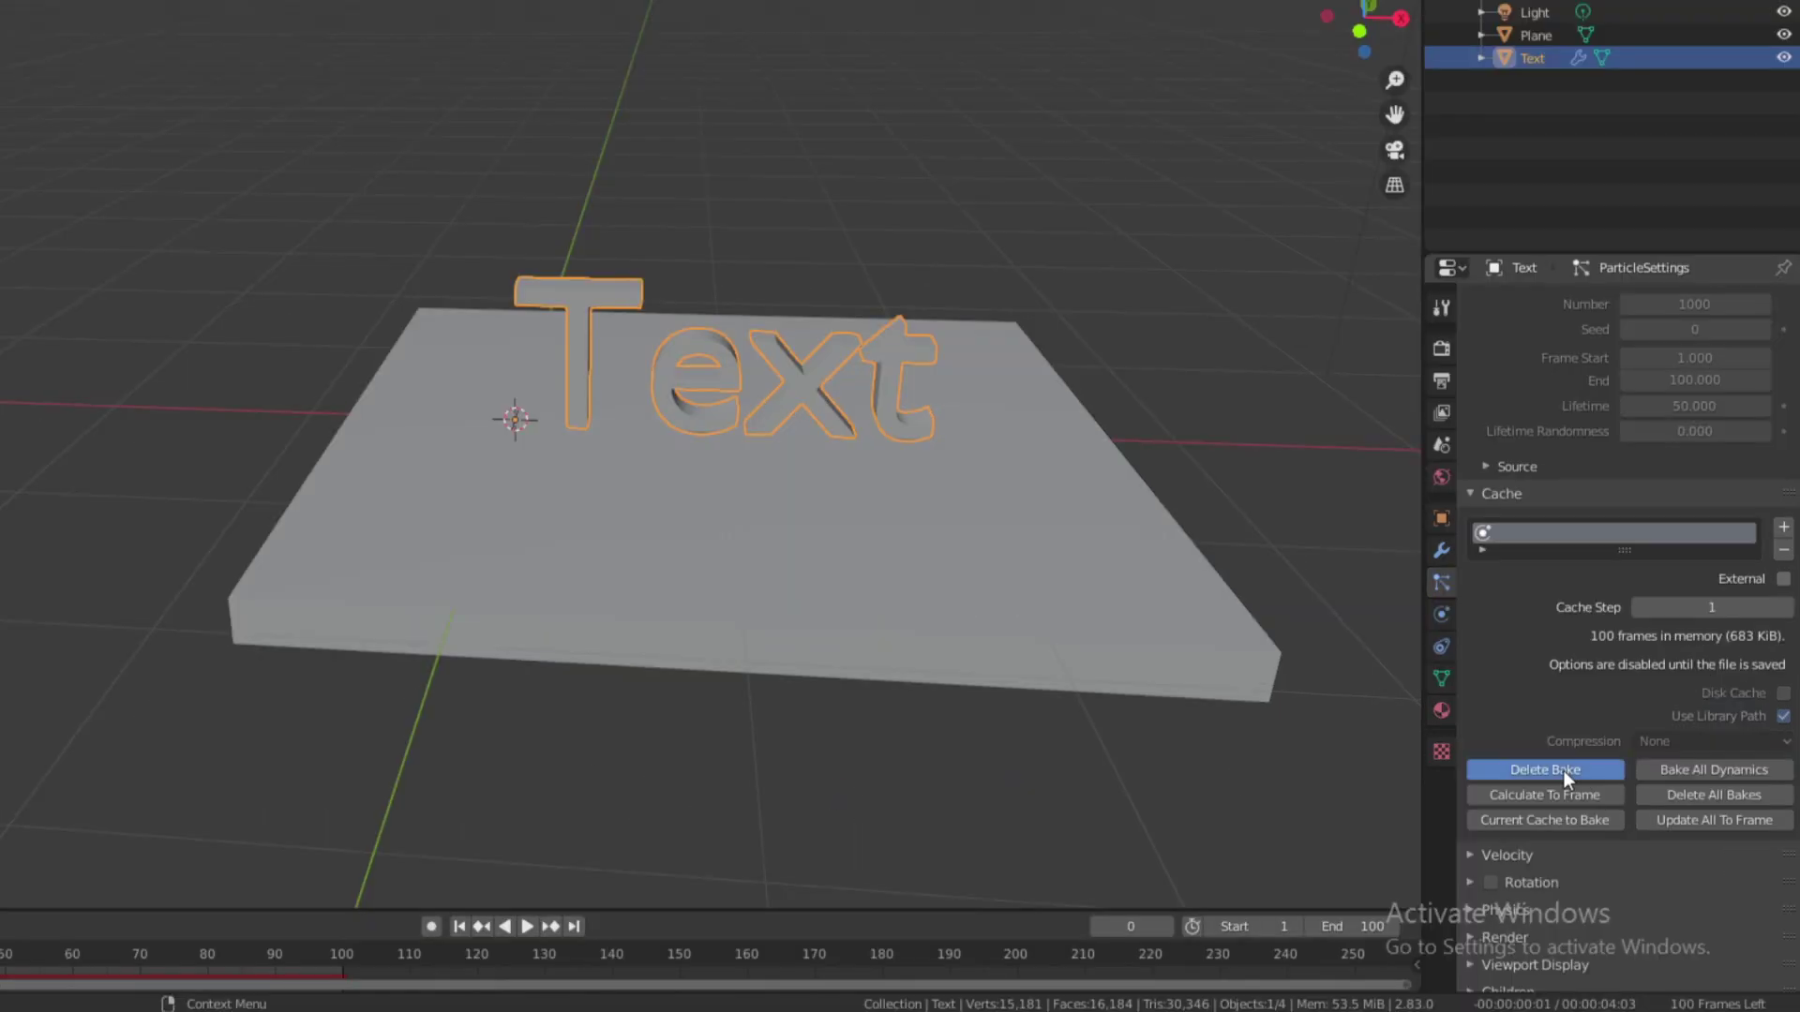
left_click(1602, 771)
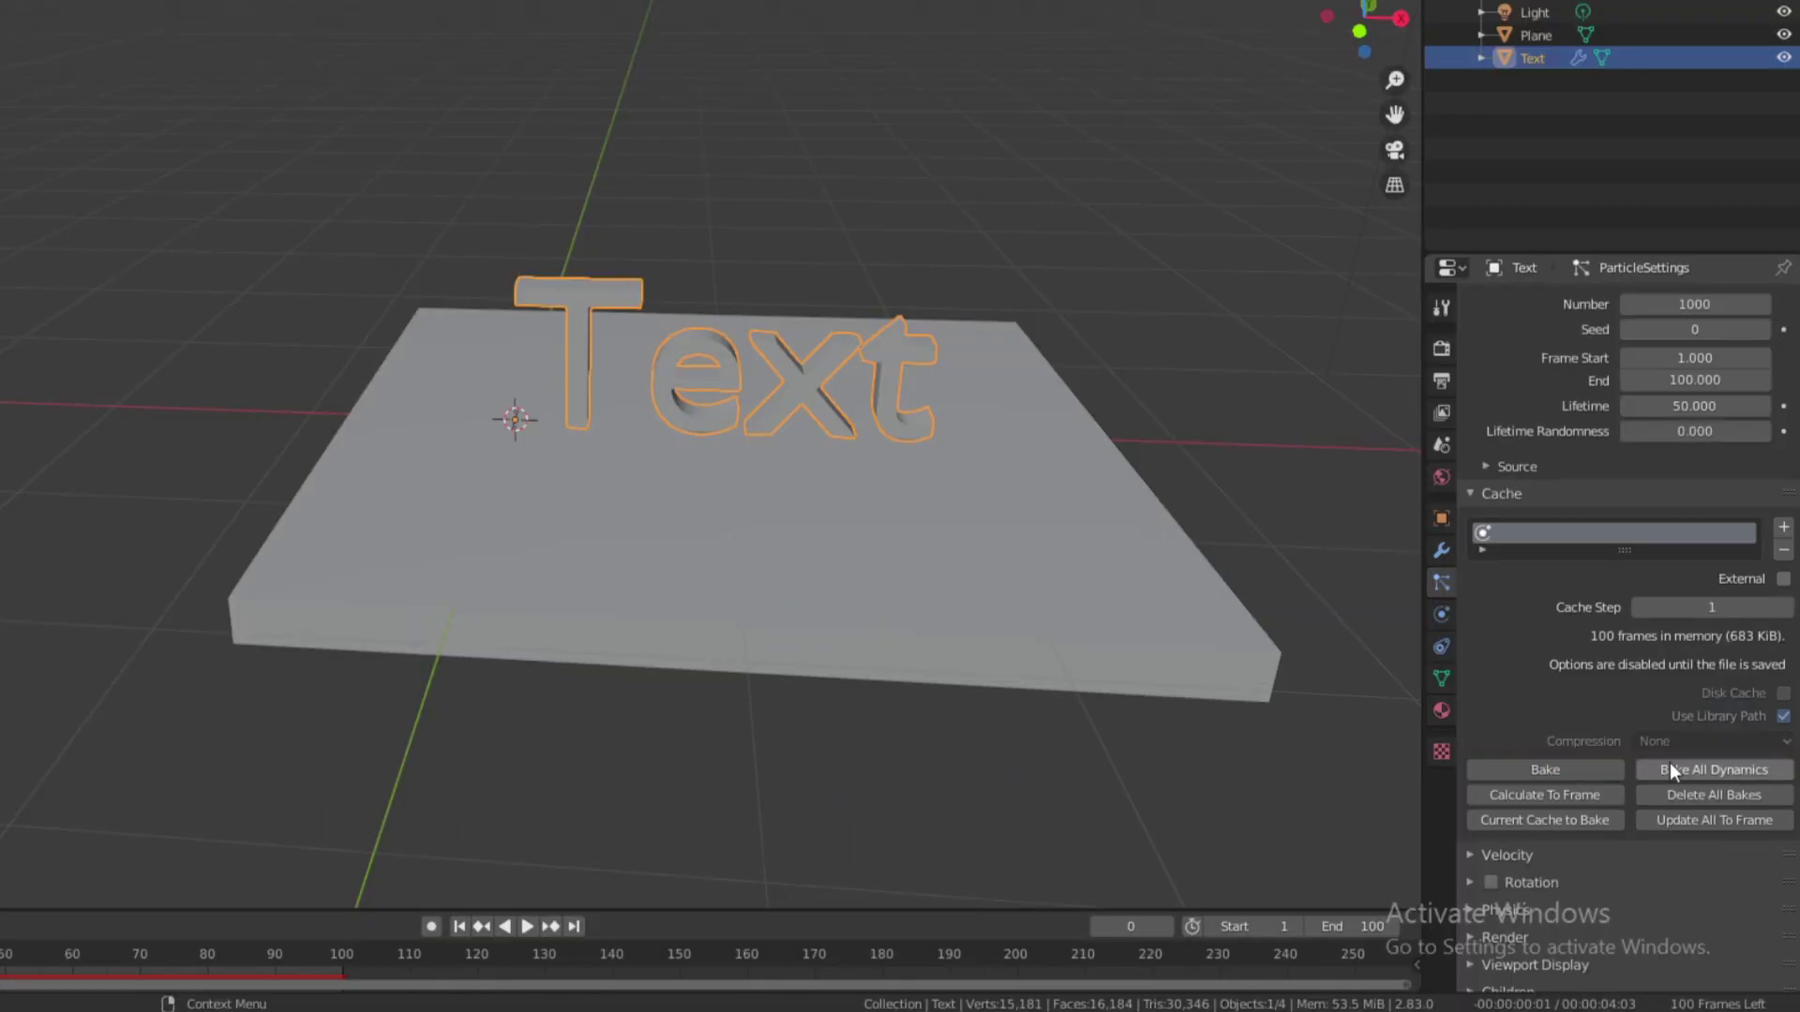
Bake All Dynamics, preview the crumbling text, rewind to frame 0 and delete the bake
left_click(1689, 767)
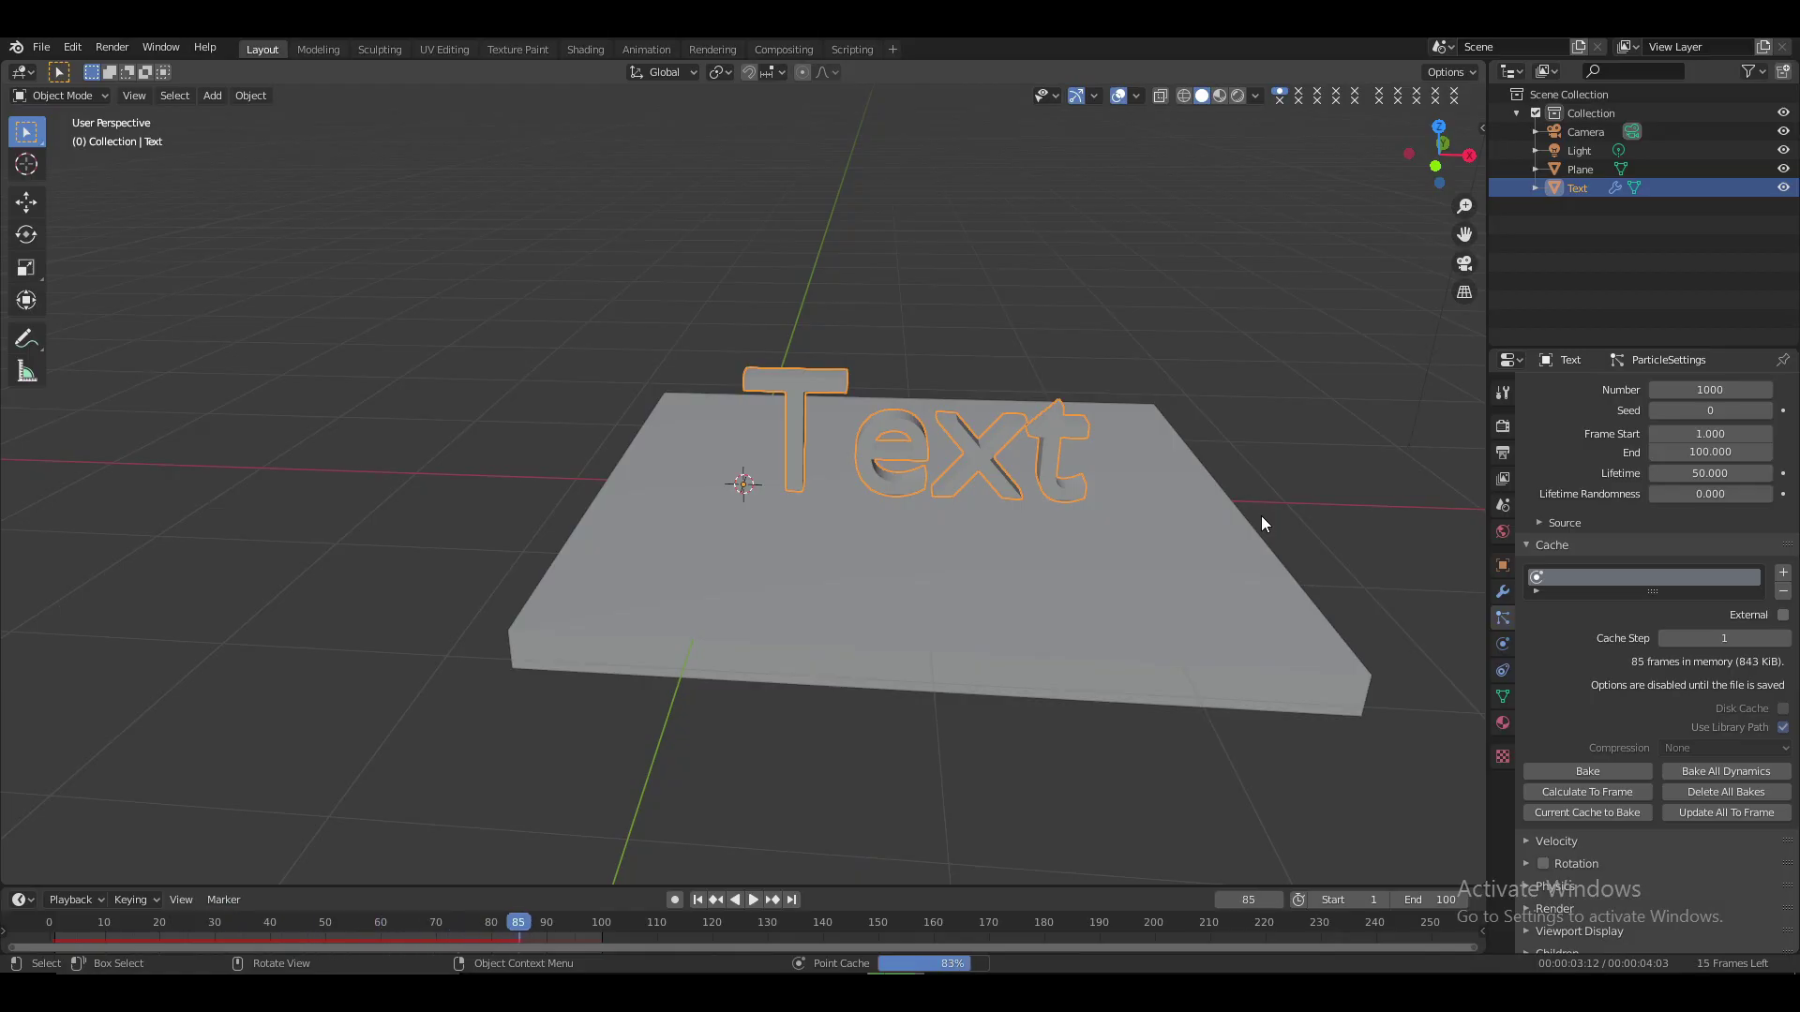
key("space")
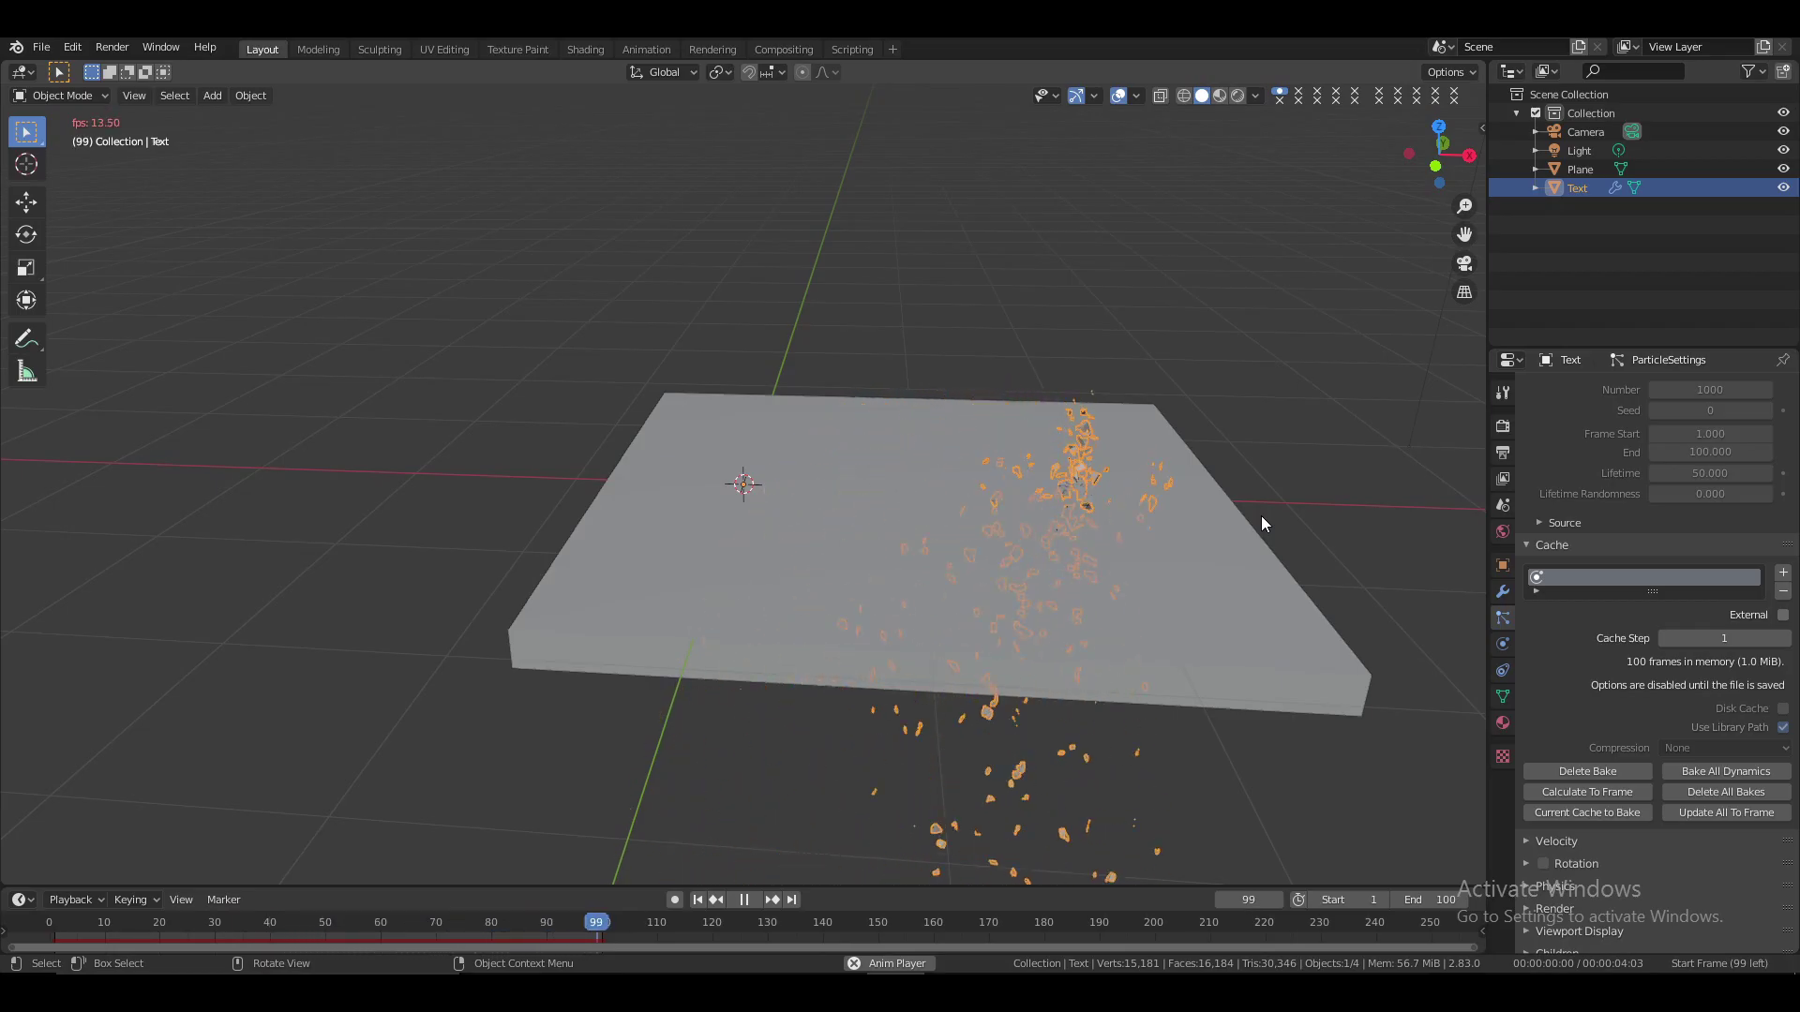
key("space")
left_click(45, 929)
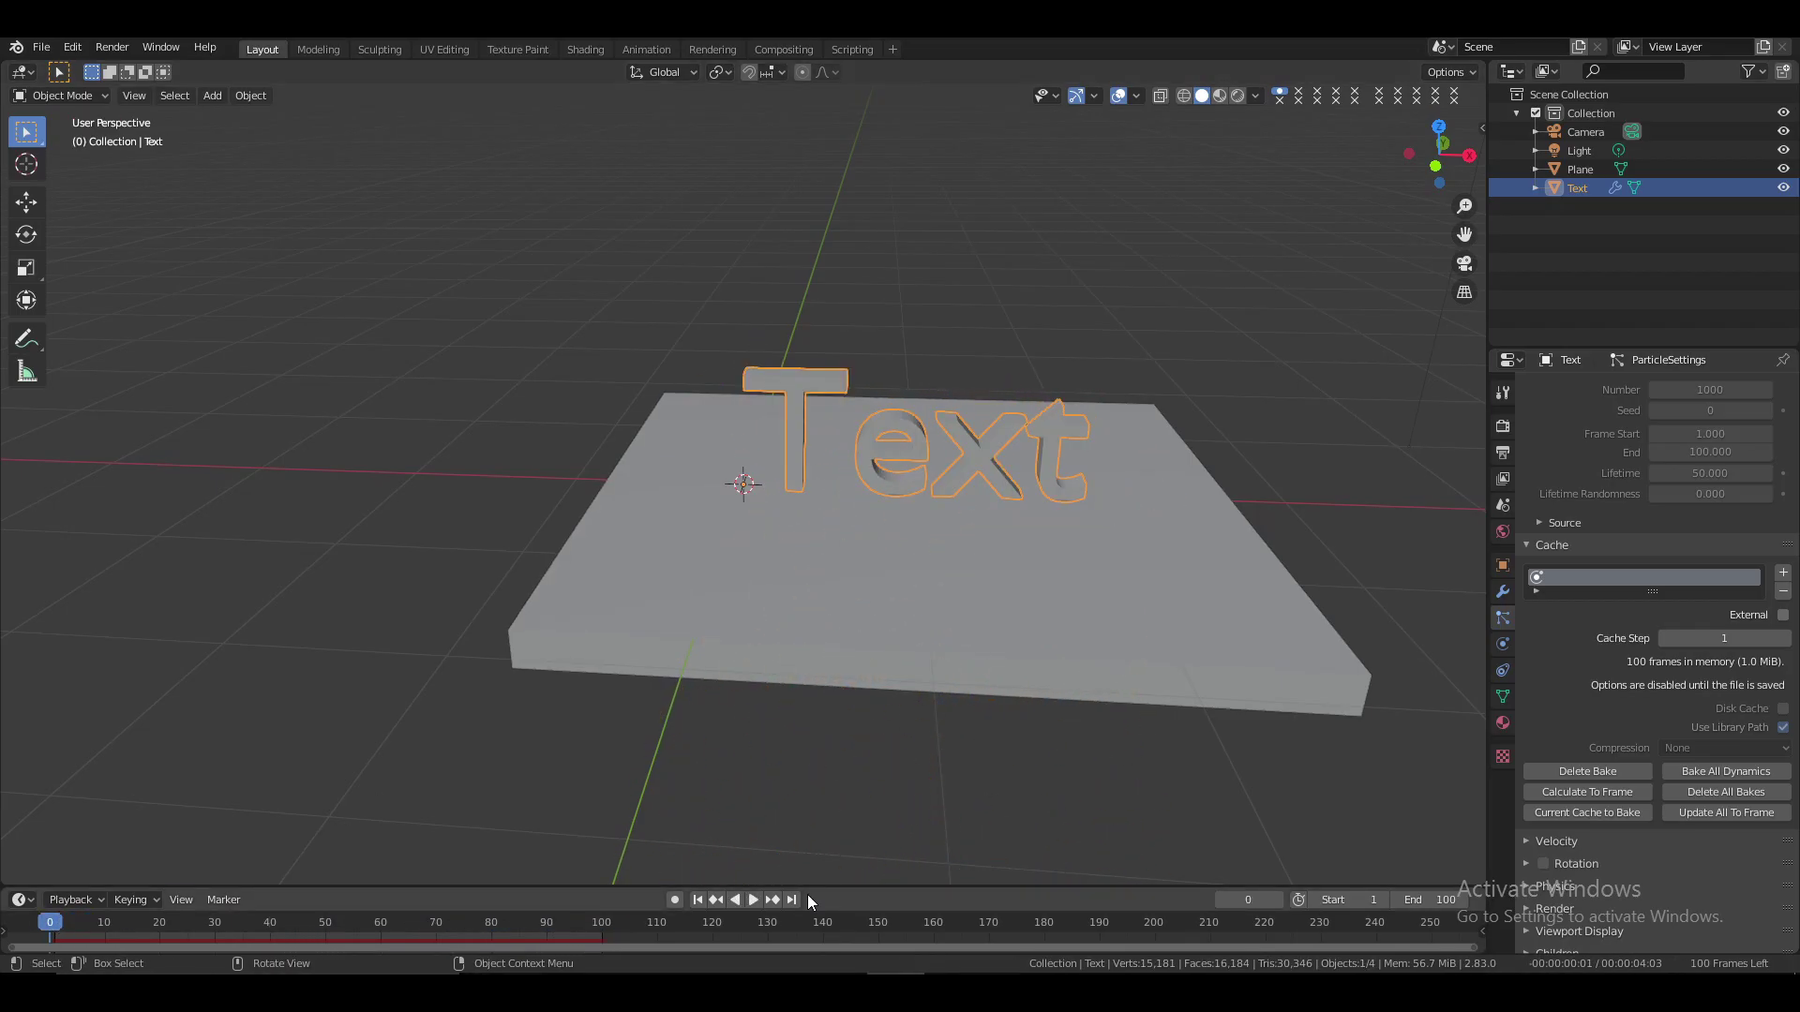
scroll(1686, 682, "down", 6)
scroll(1751, 736, "up", 2)
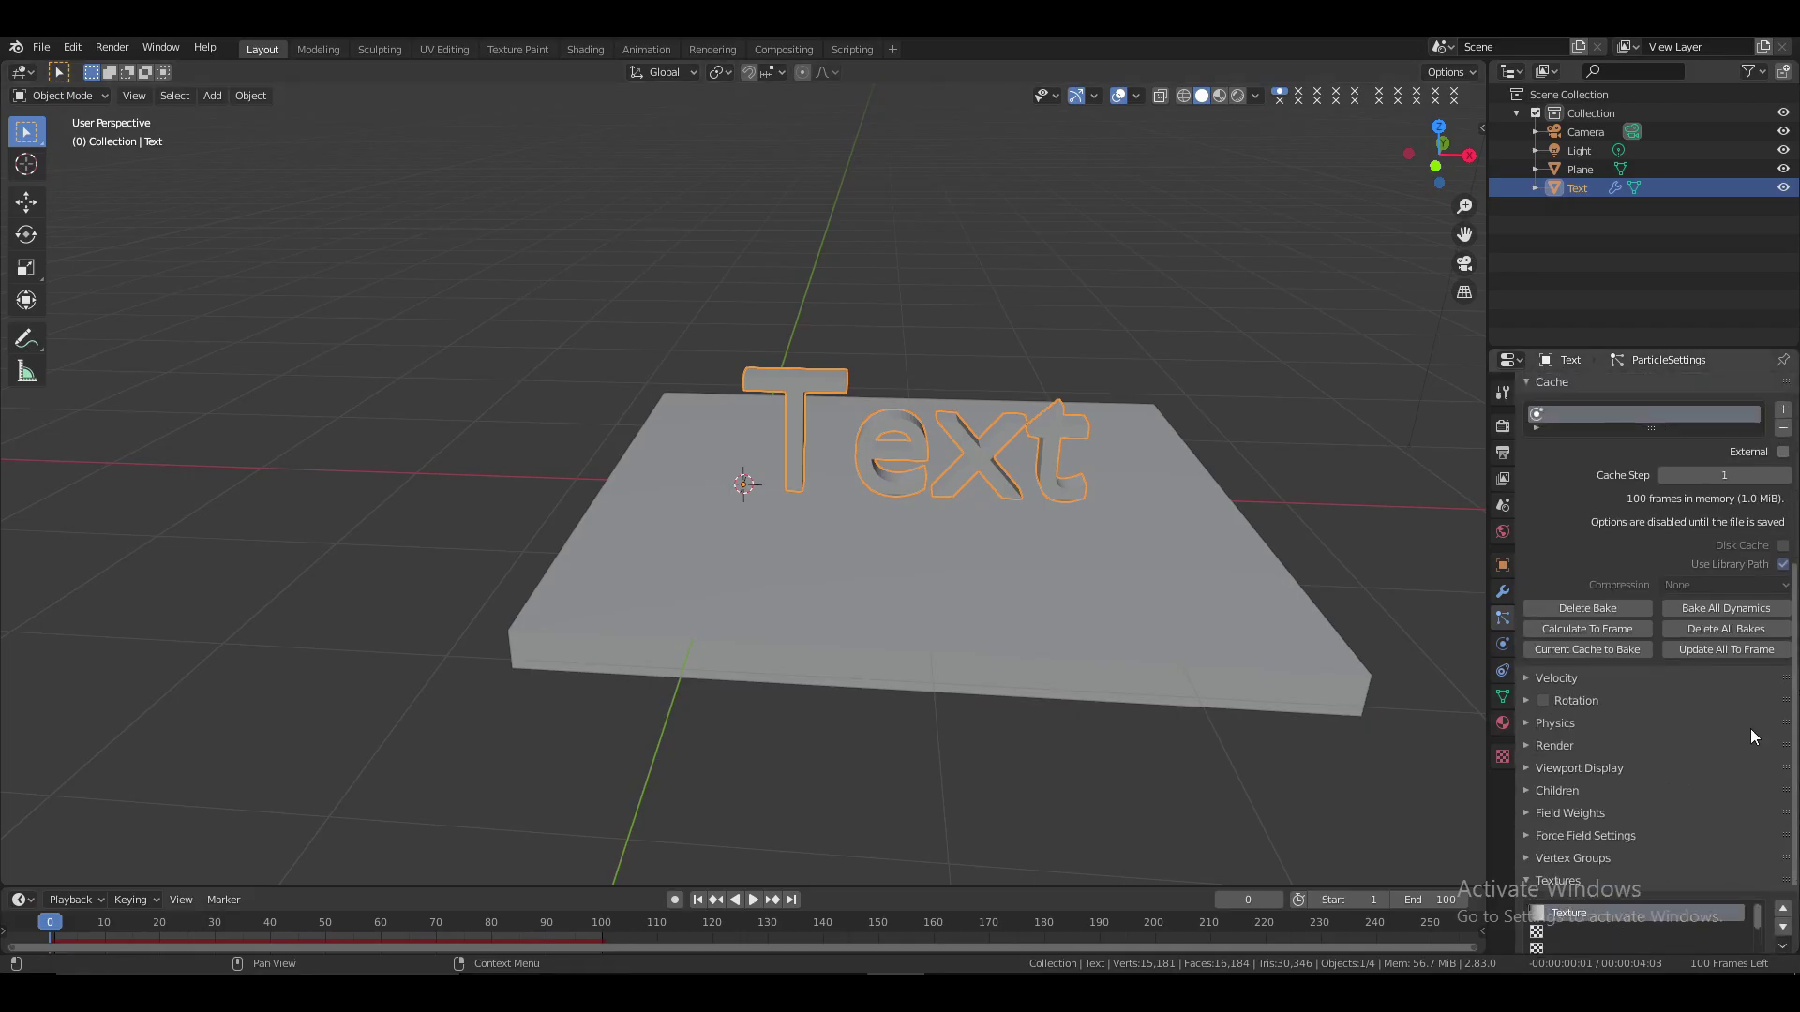
left_click(1576, 606)
Enable Collision on the Plane with particle damping 0.164 and stickiness 10
left_click(1295, 643)
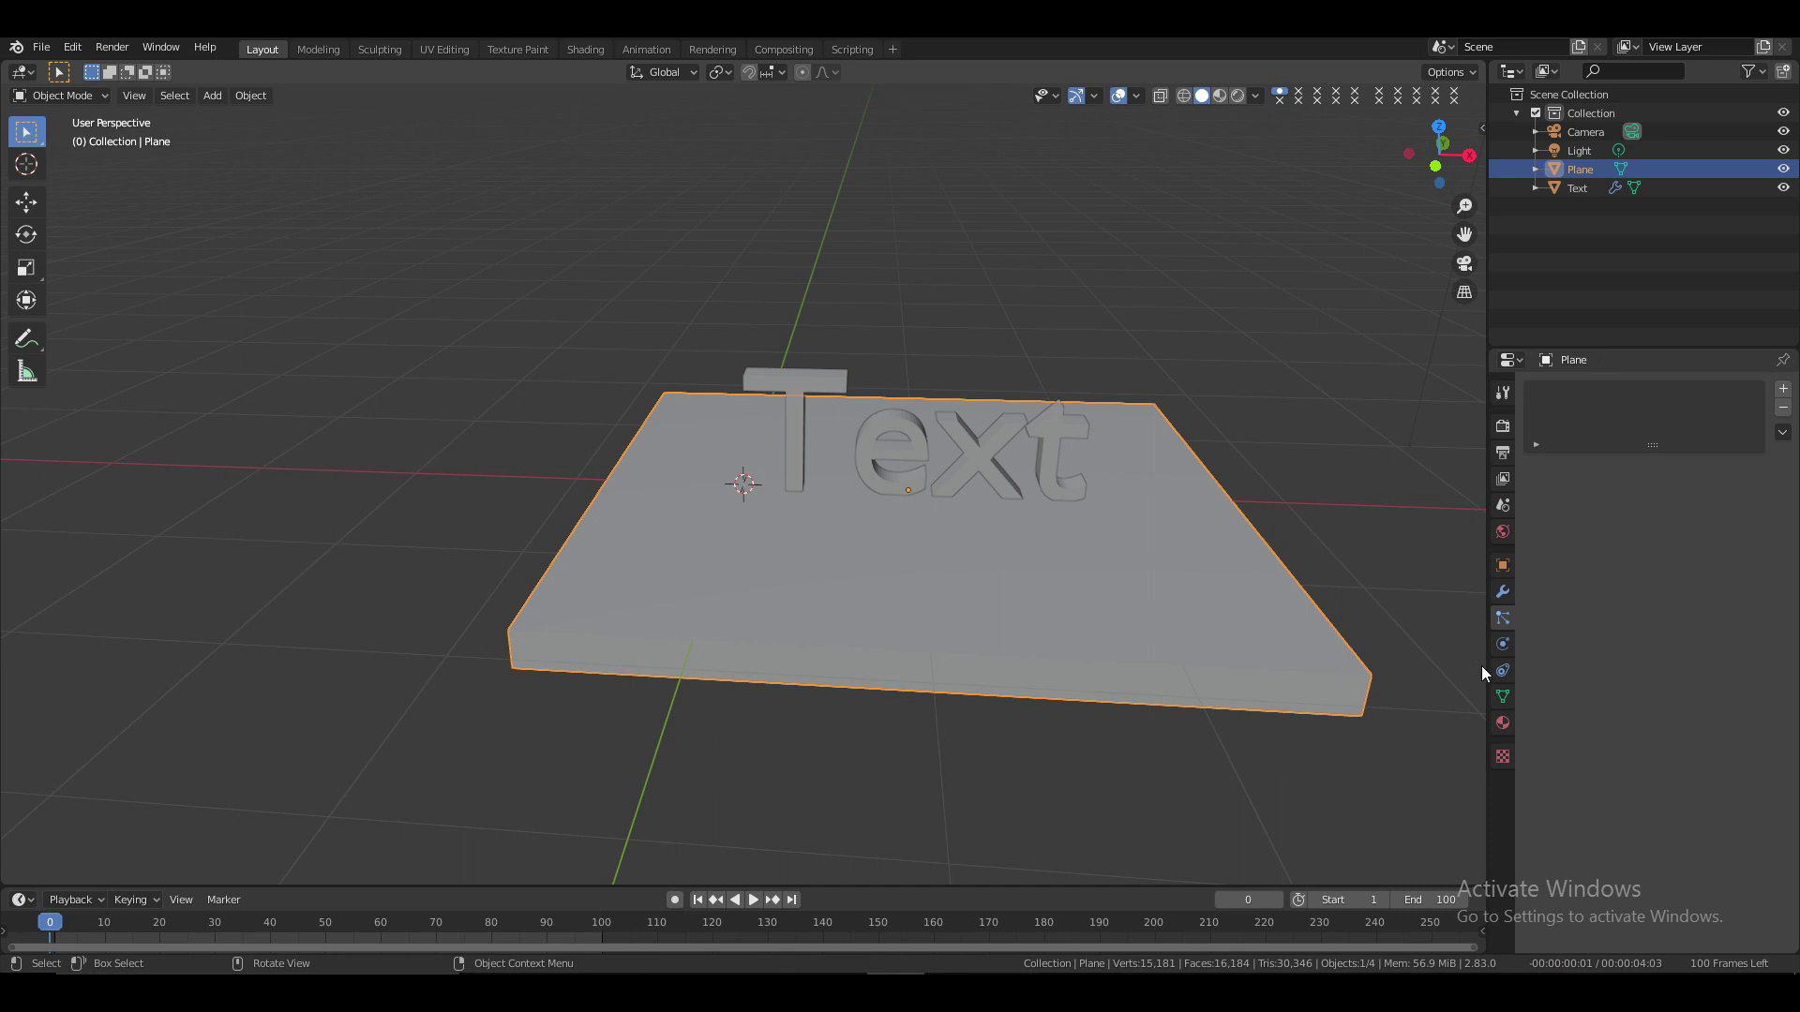
left_click(1502, 644)
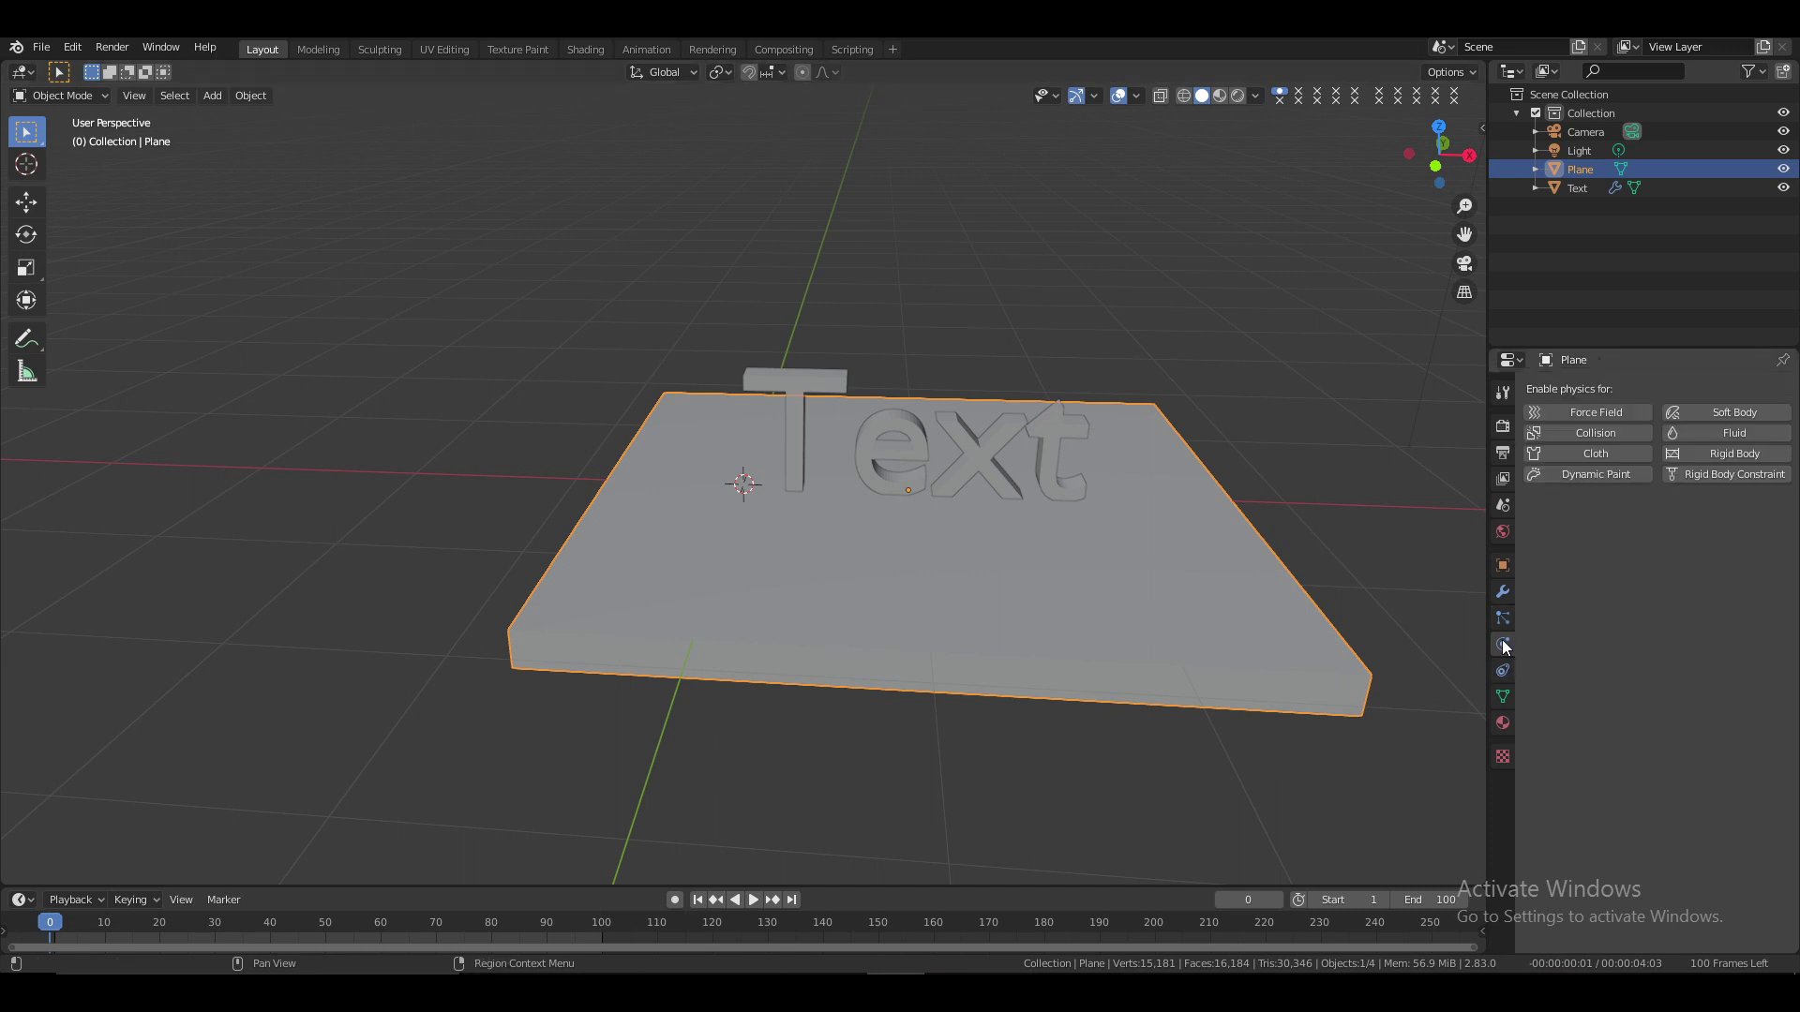
left_click(1566, 433)
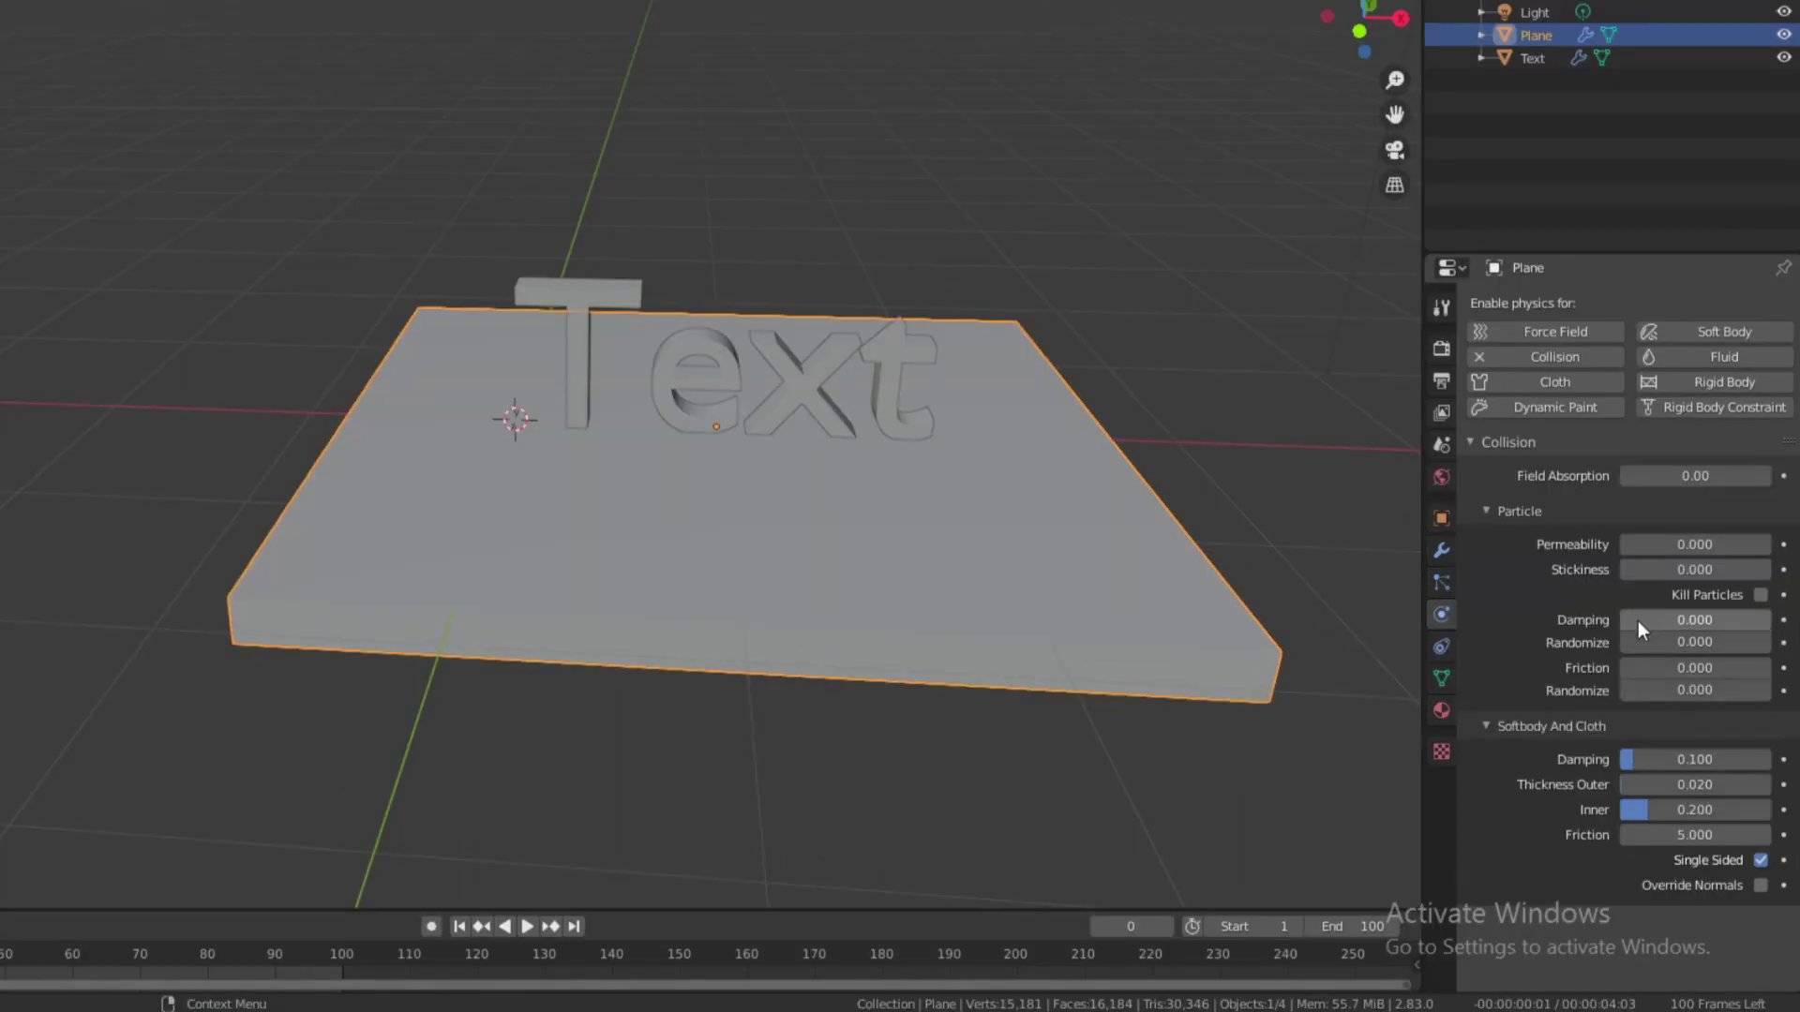
left_click_drag(1639, 621, 1642, 690)
double_click(1695, 569)
type("10")
key("Return")
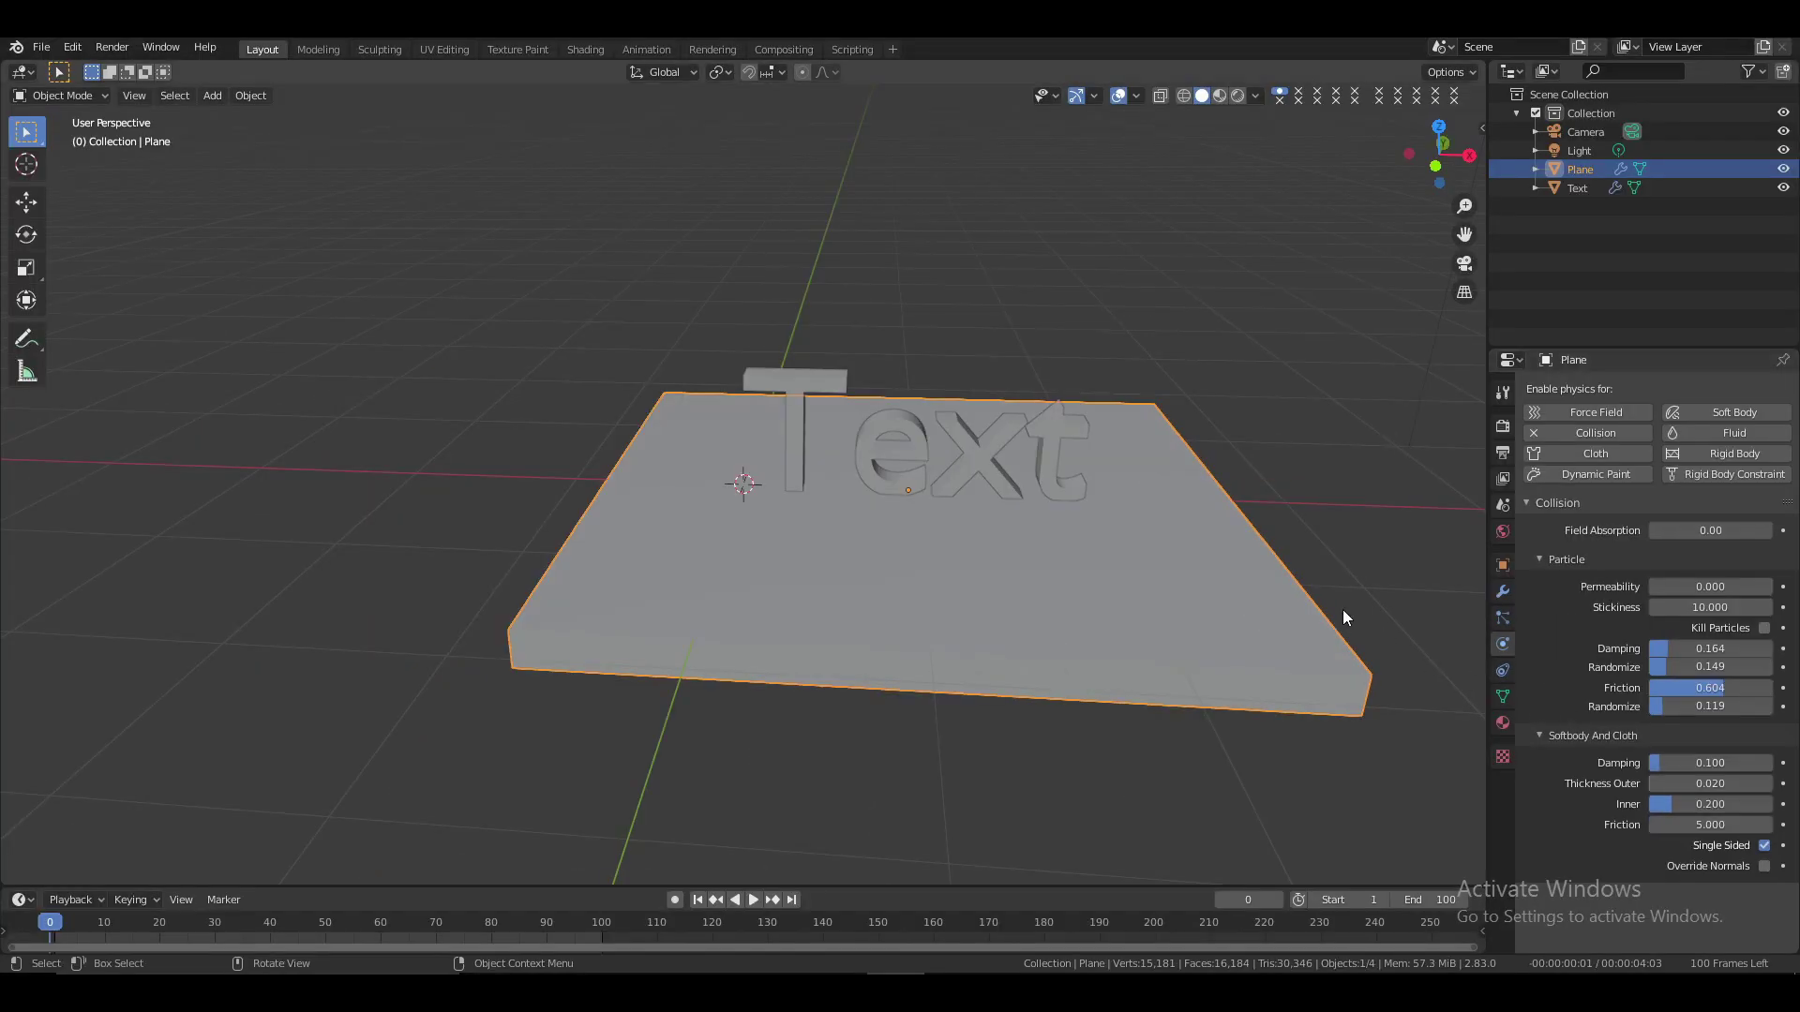
Bake the Text's explosion particles, play the animation, and jump back to frame 0
left_click(1054, 420)
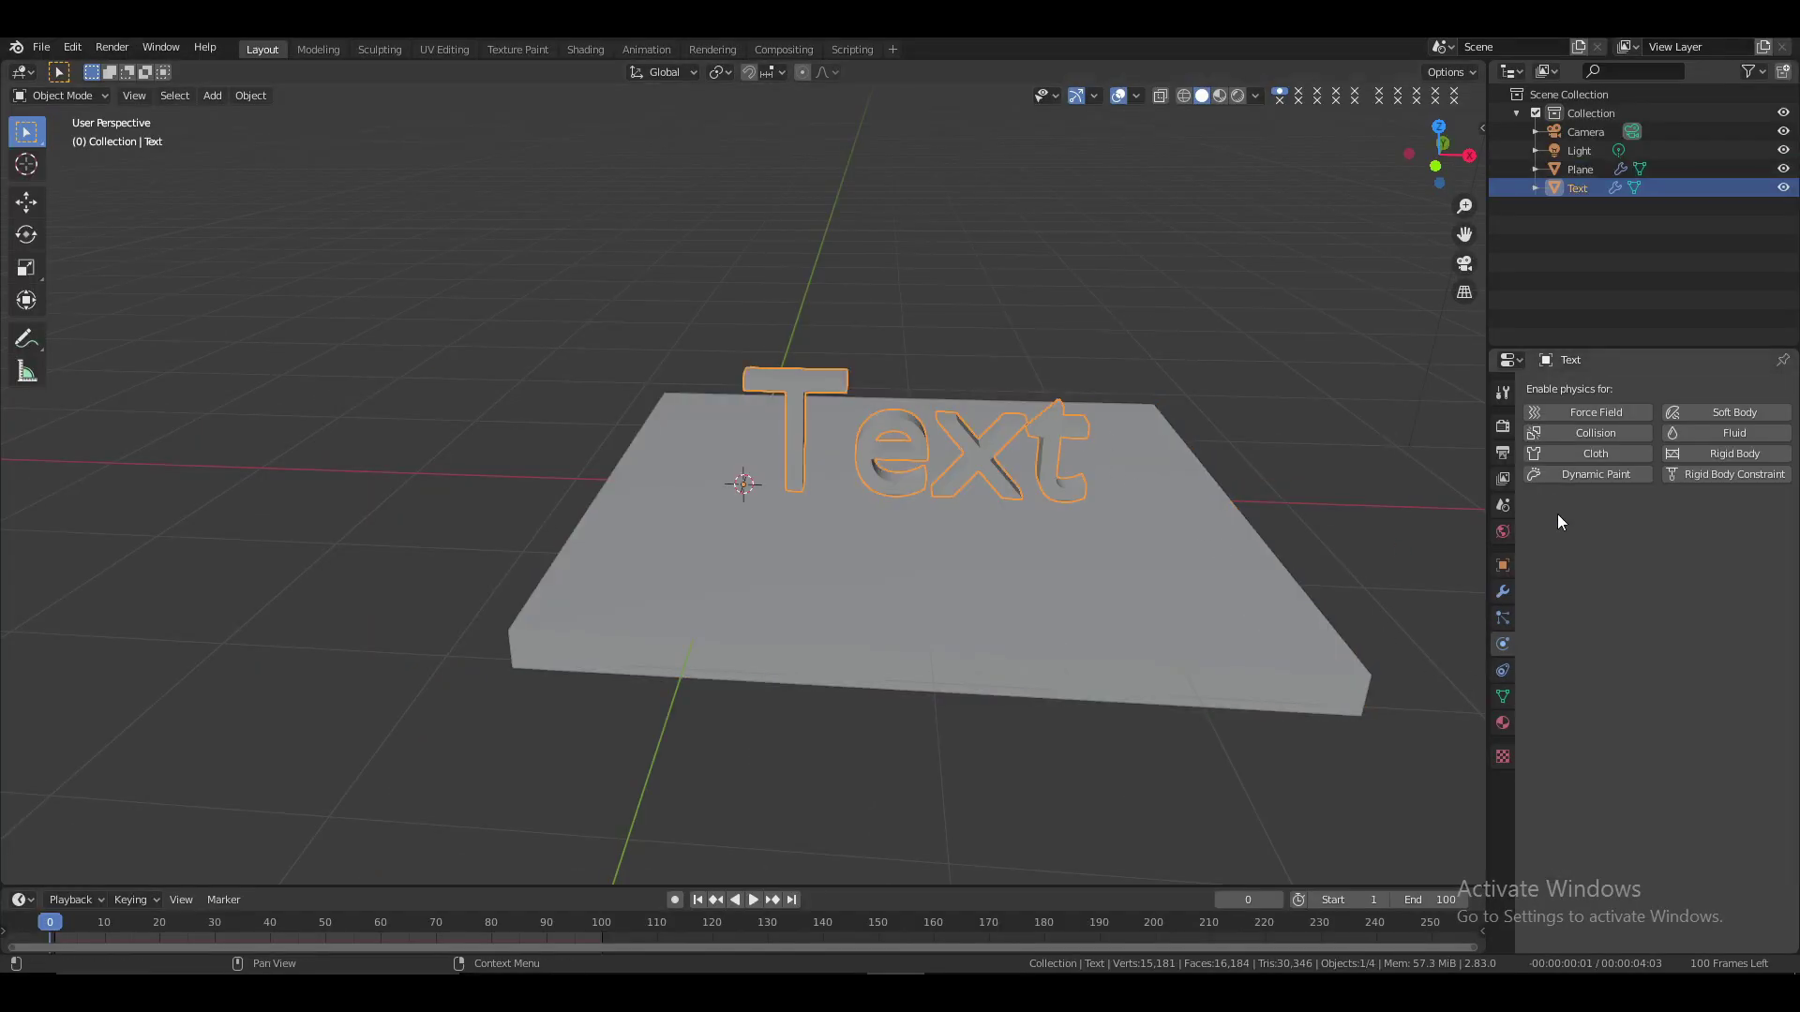
left_click(1503, 617)
left_click(1695, 755)
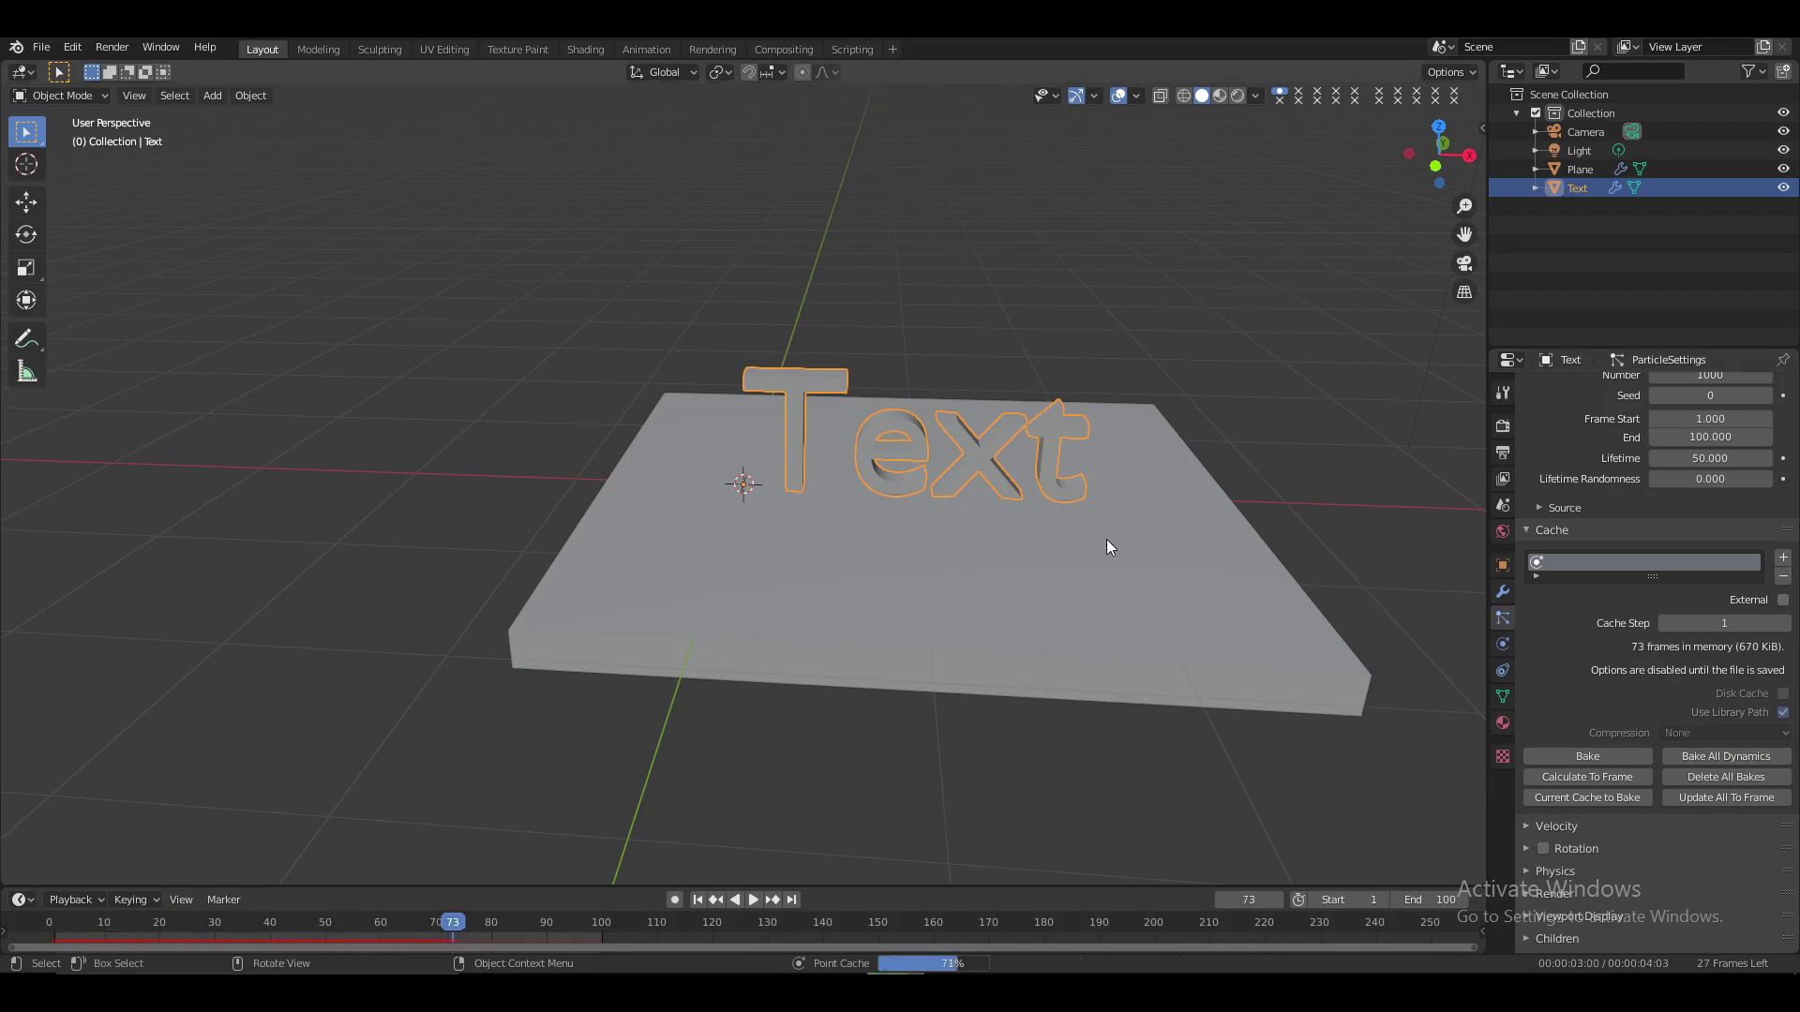
key("space")
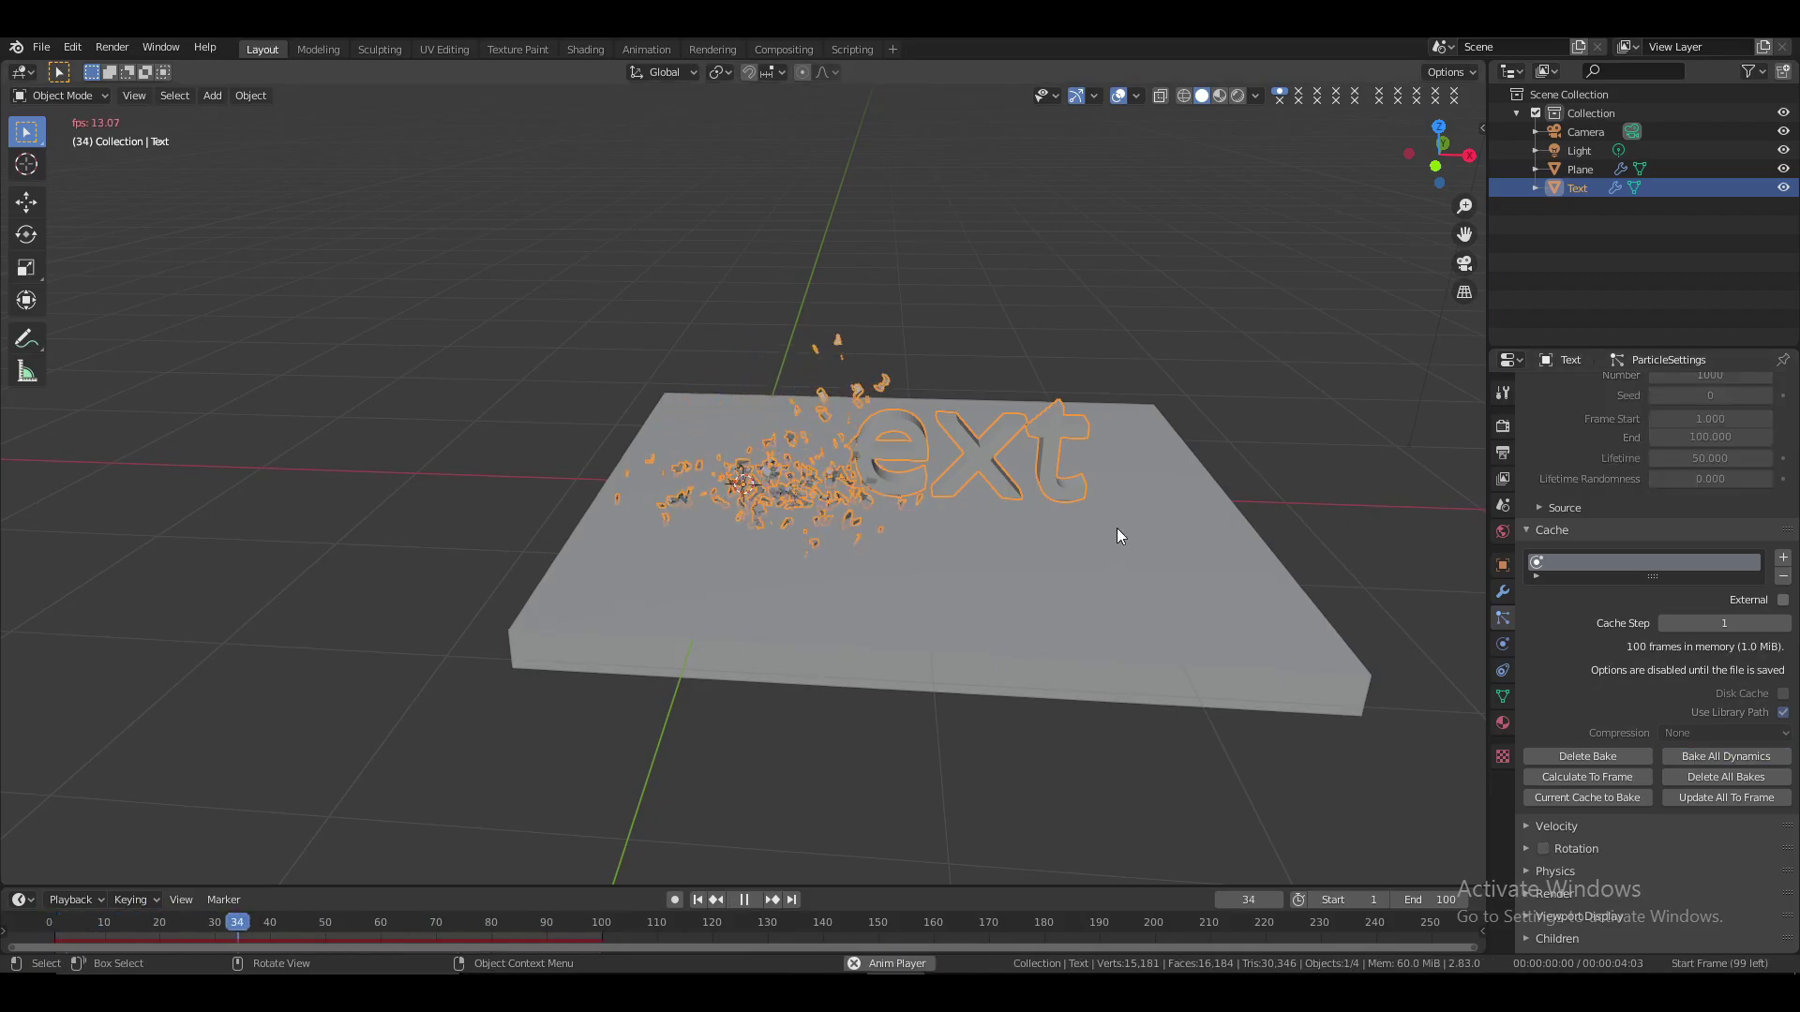
left_click(1246, 466)
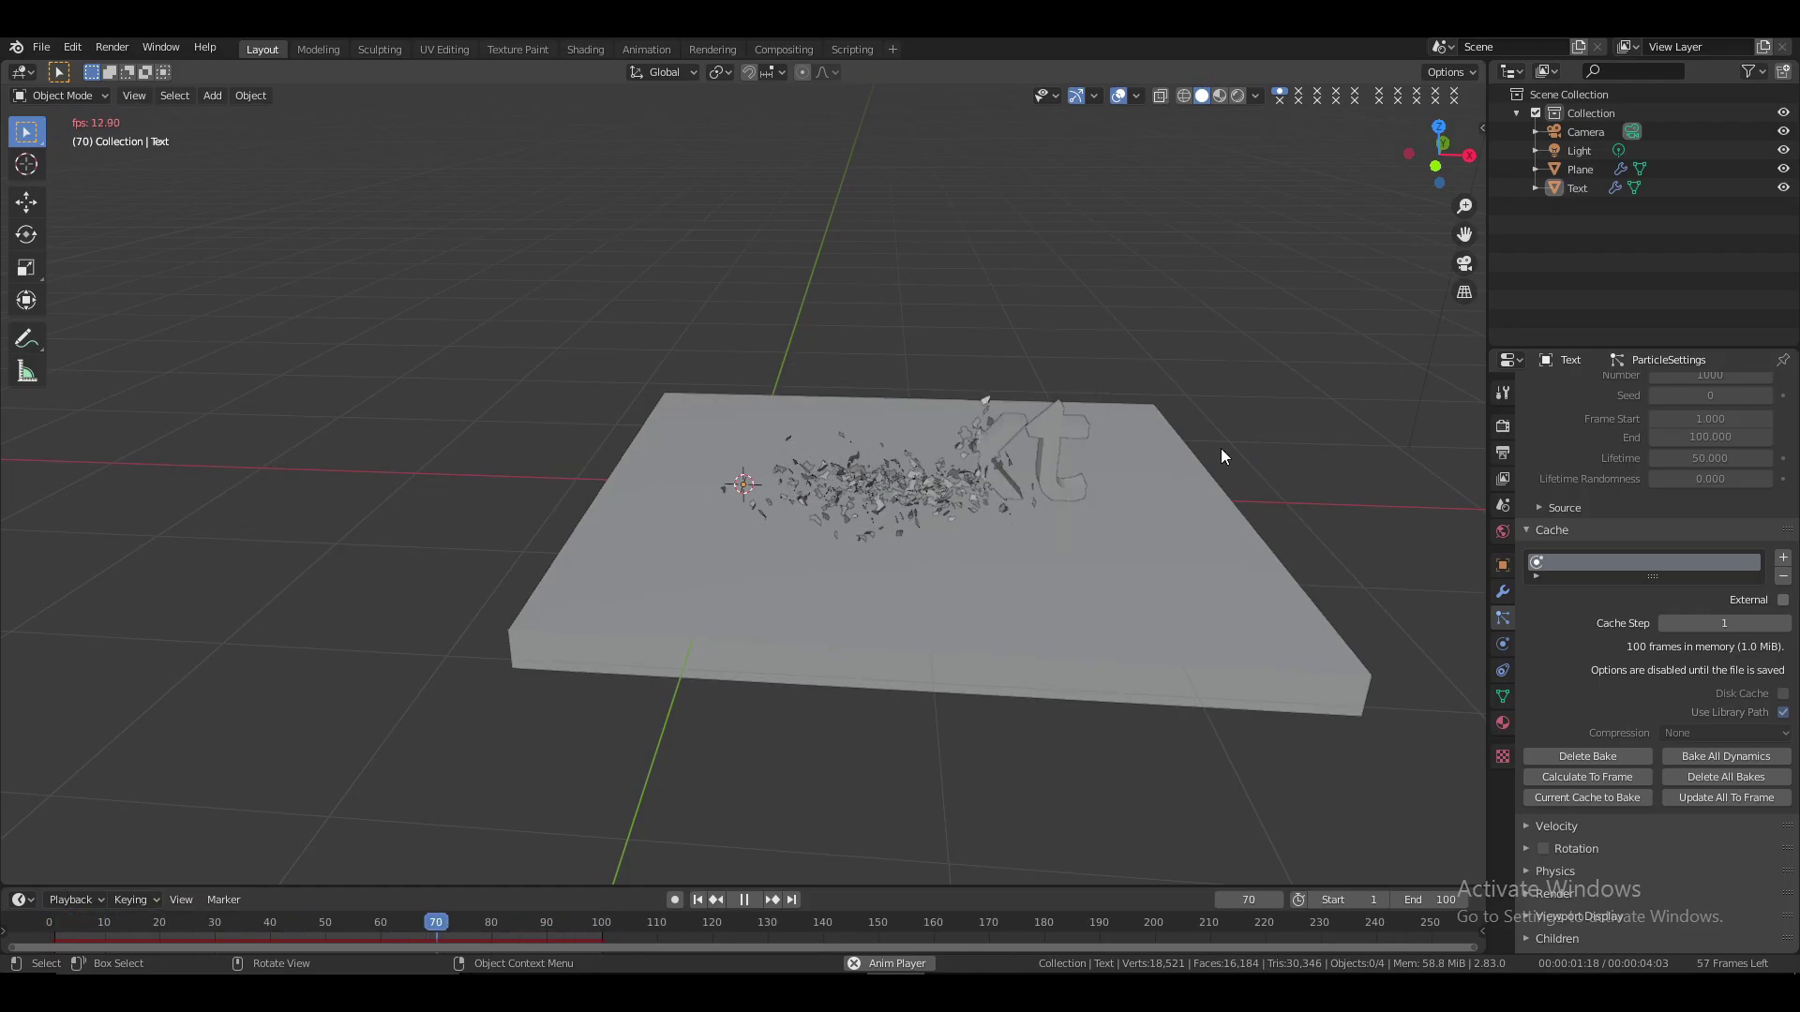
key("space")
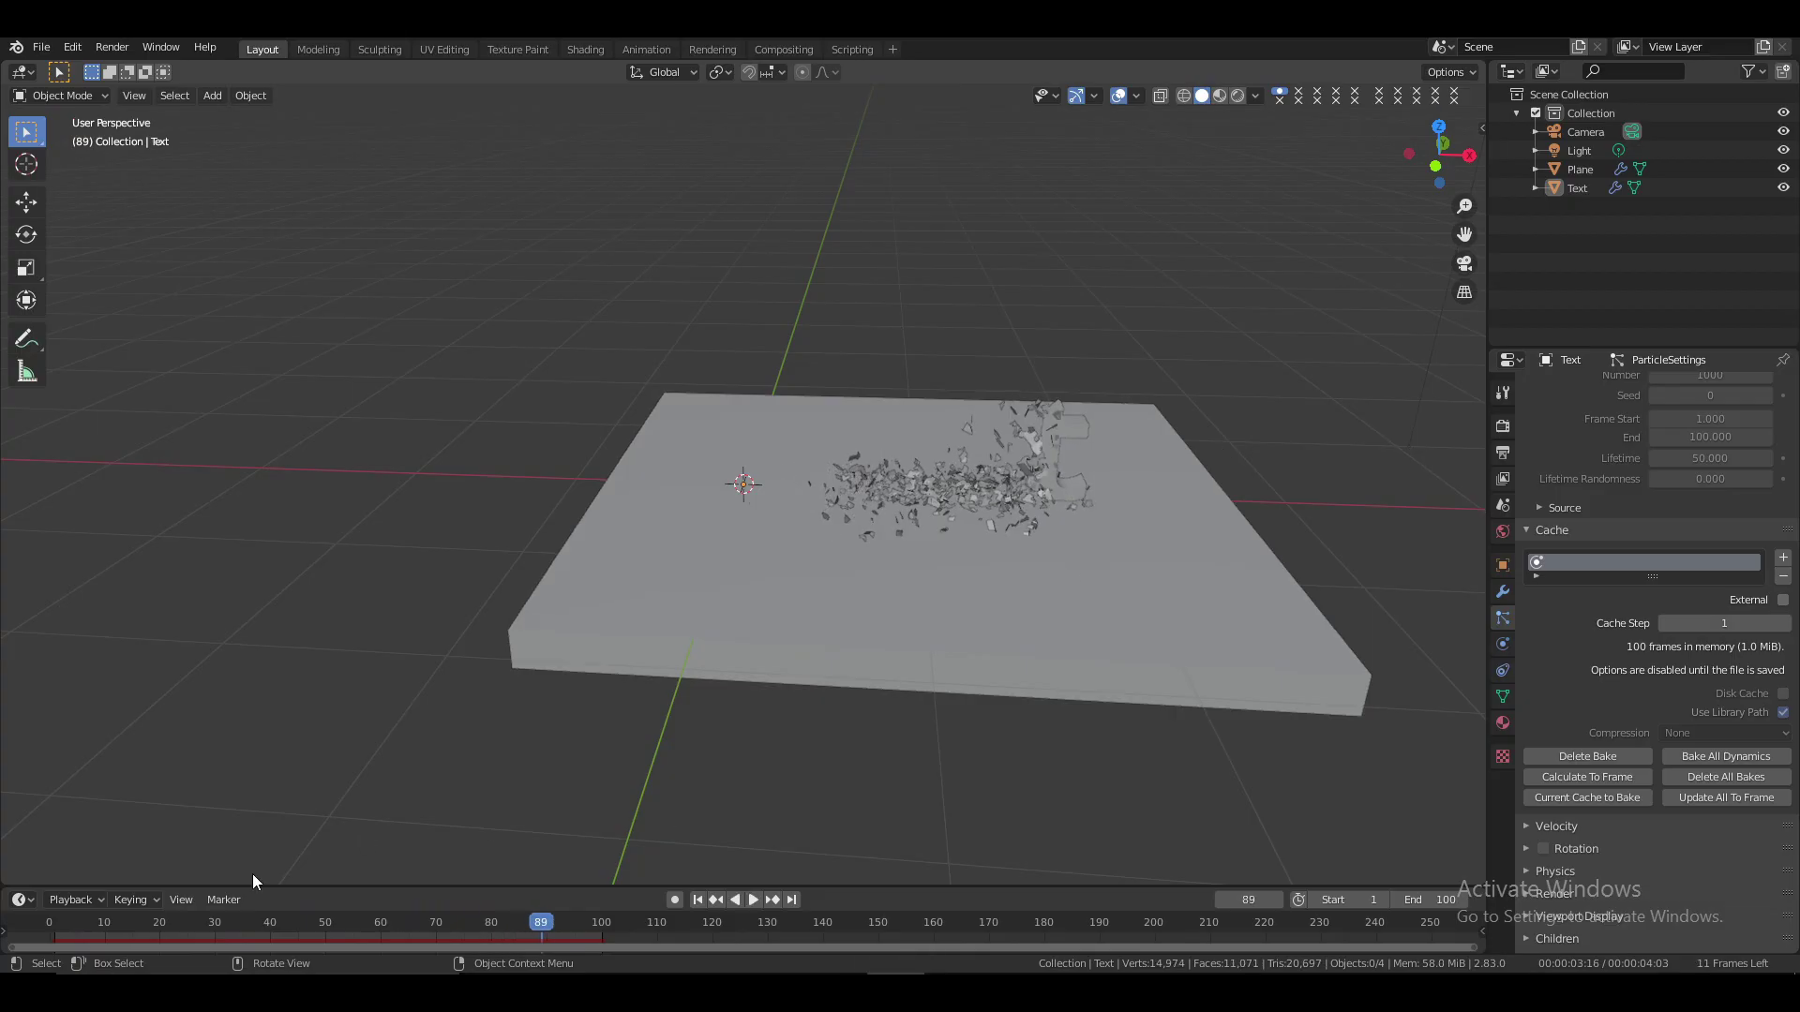
left_click(45, 923)
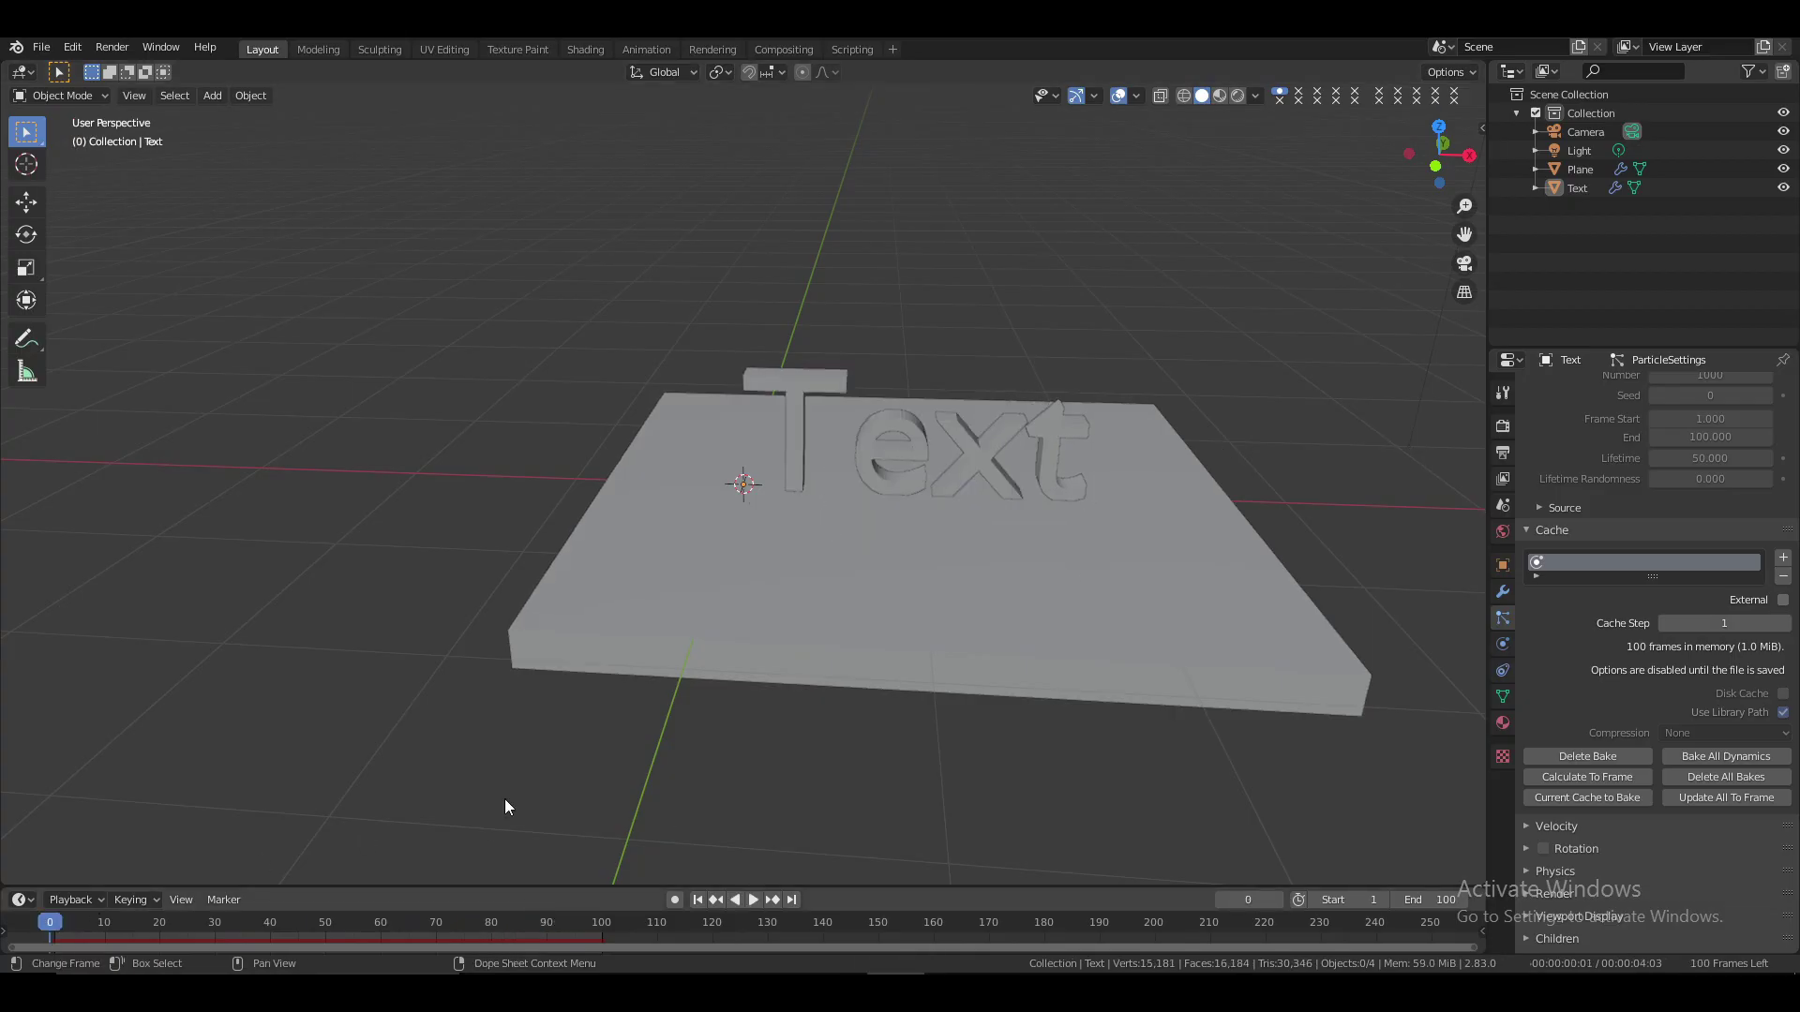
Set particle Lifetime to 100, re-bake, and preview the explosion before rewinding
left_click(1561, 756)
scroll(1658, 440, "up", 3)
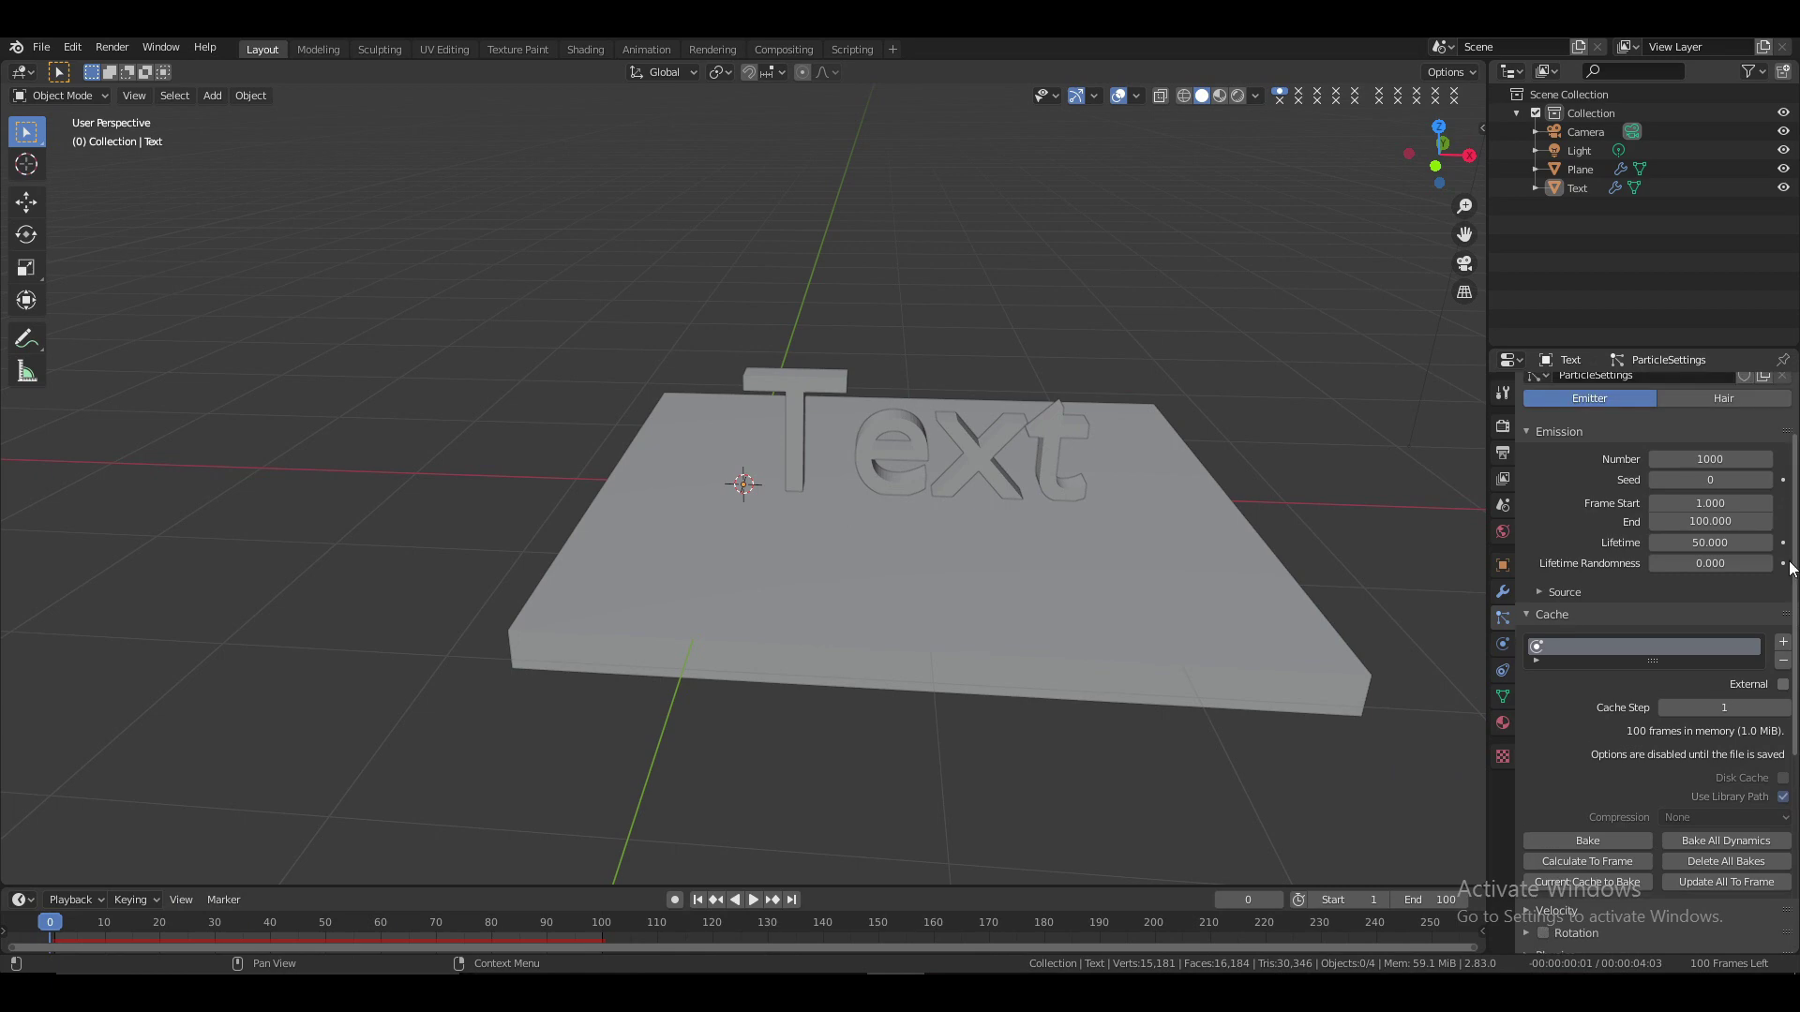
left_click(1668, 488)
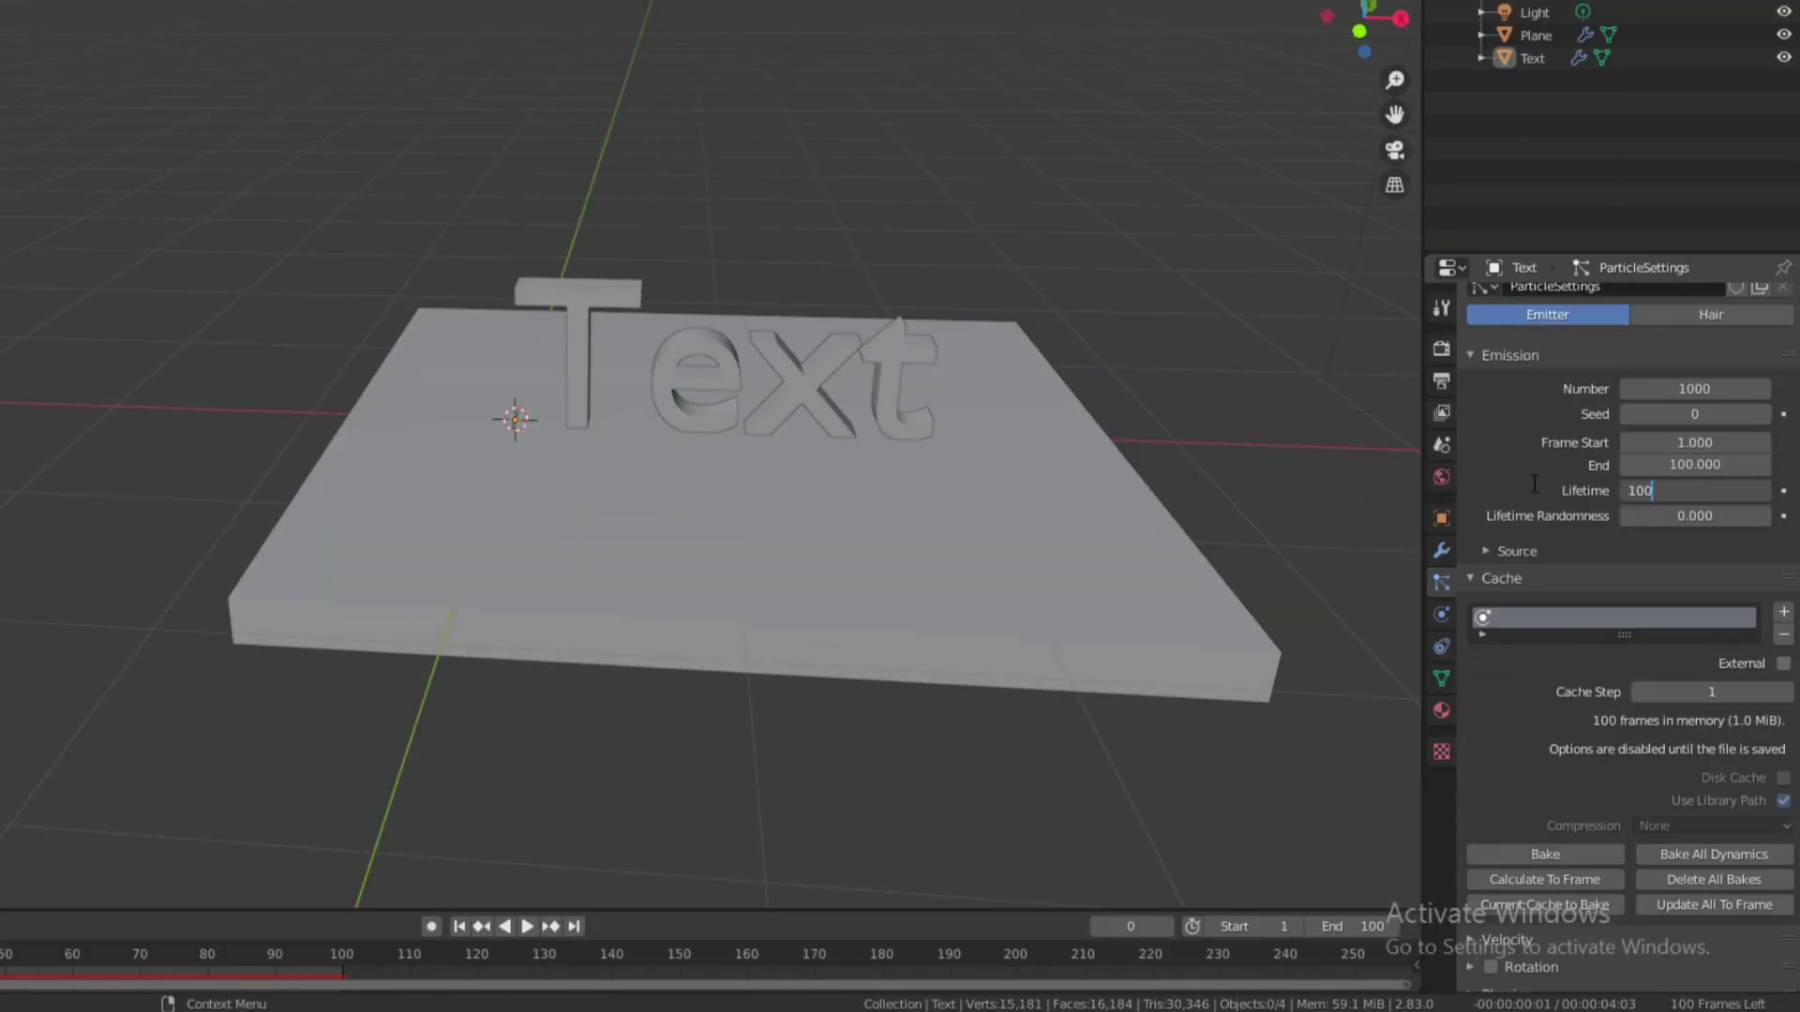
key("Return")
left_click(1713, 836)
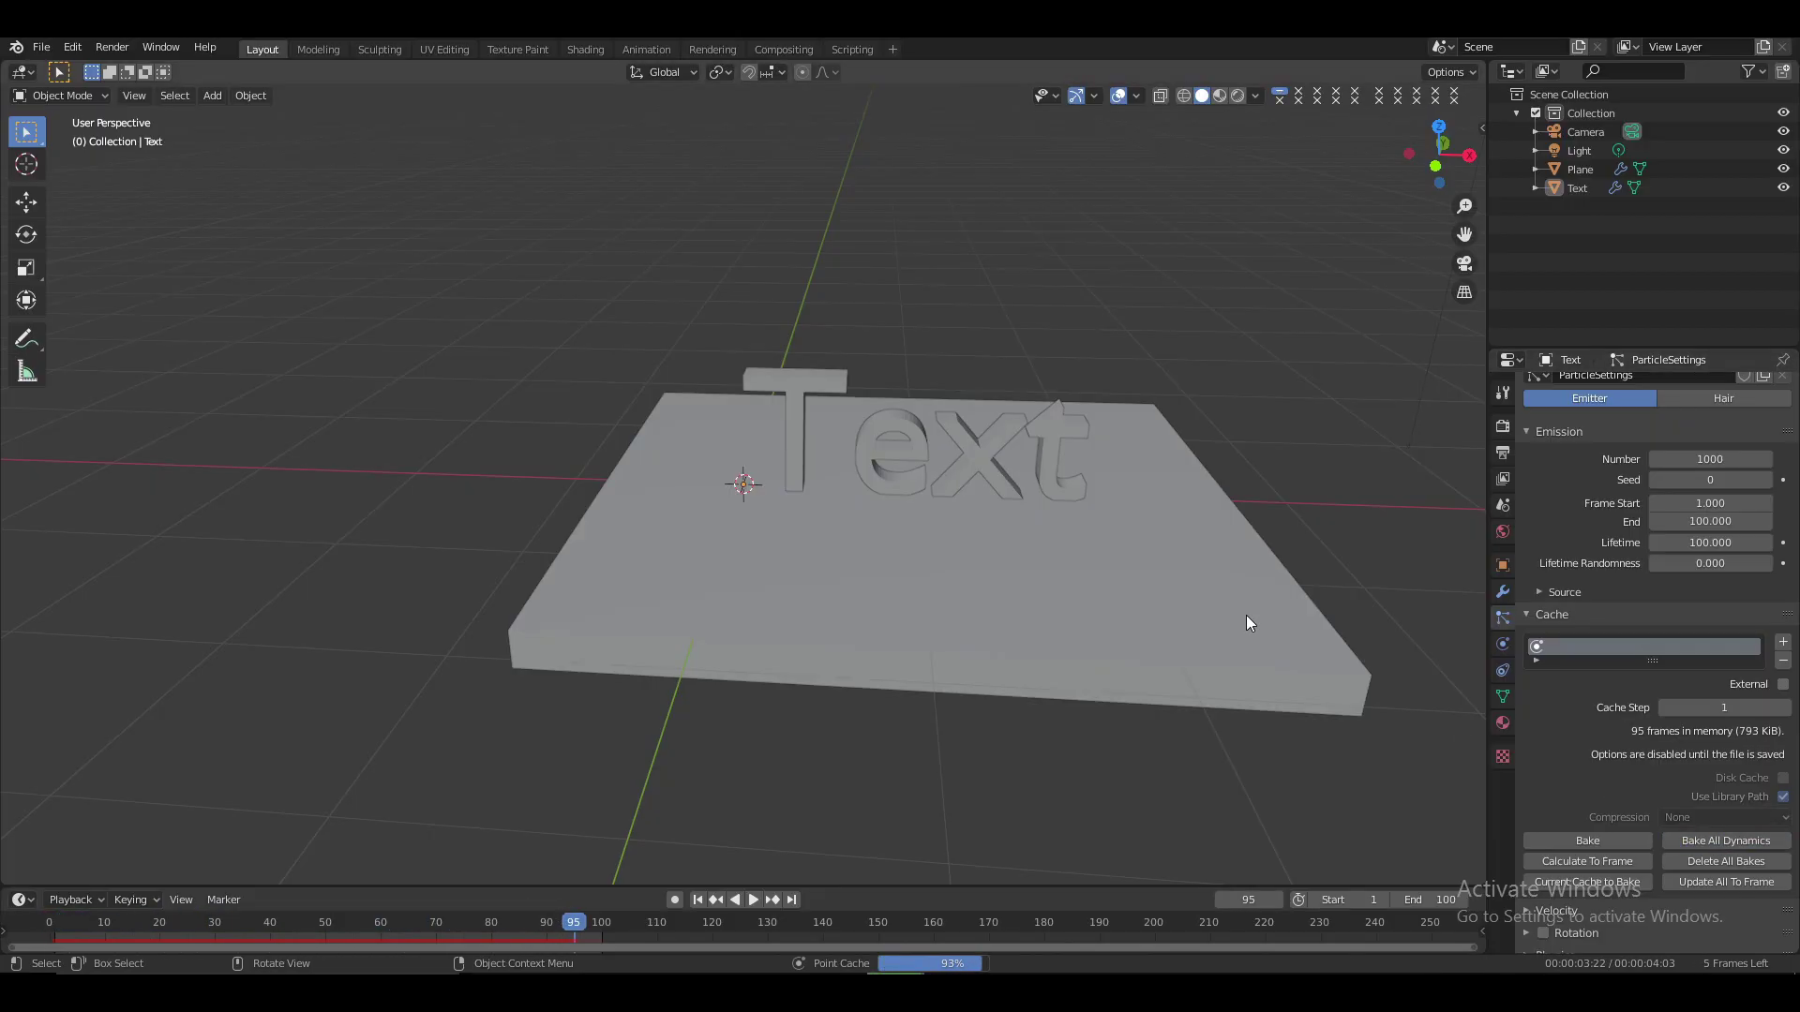
key("space")
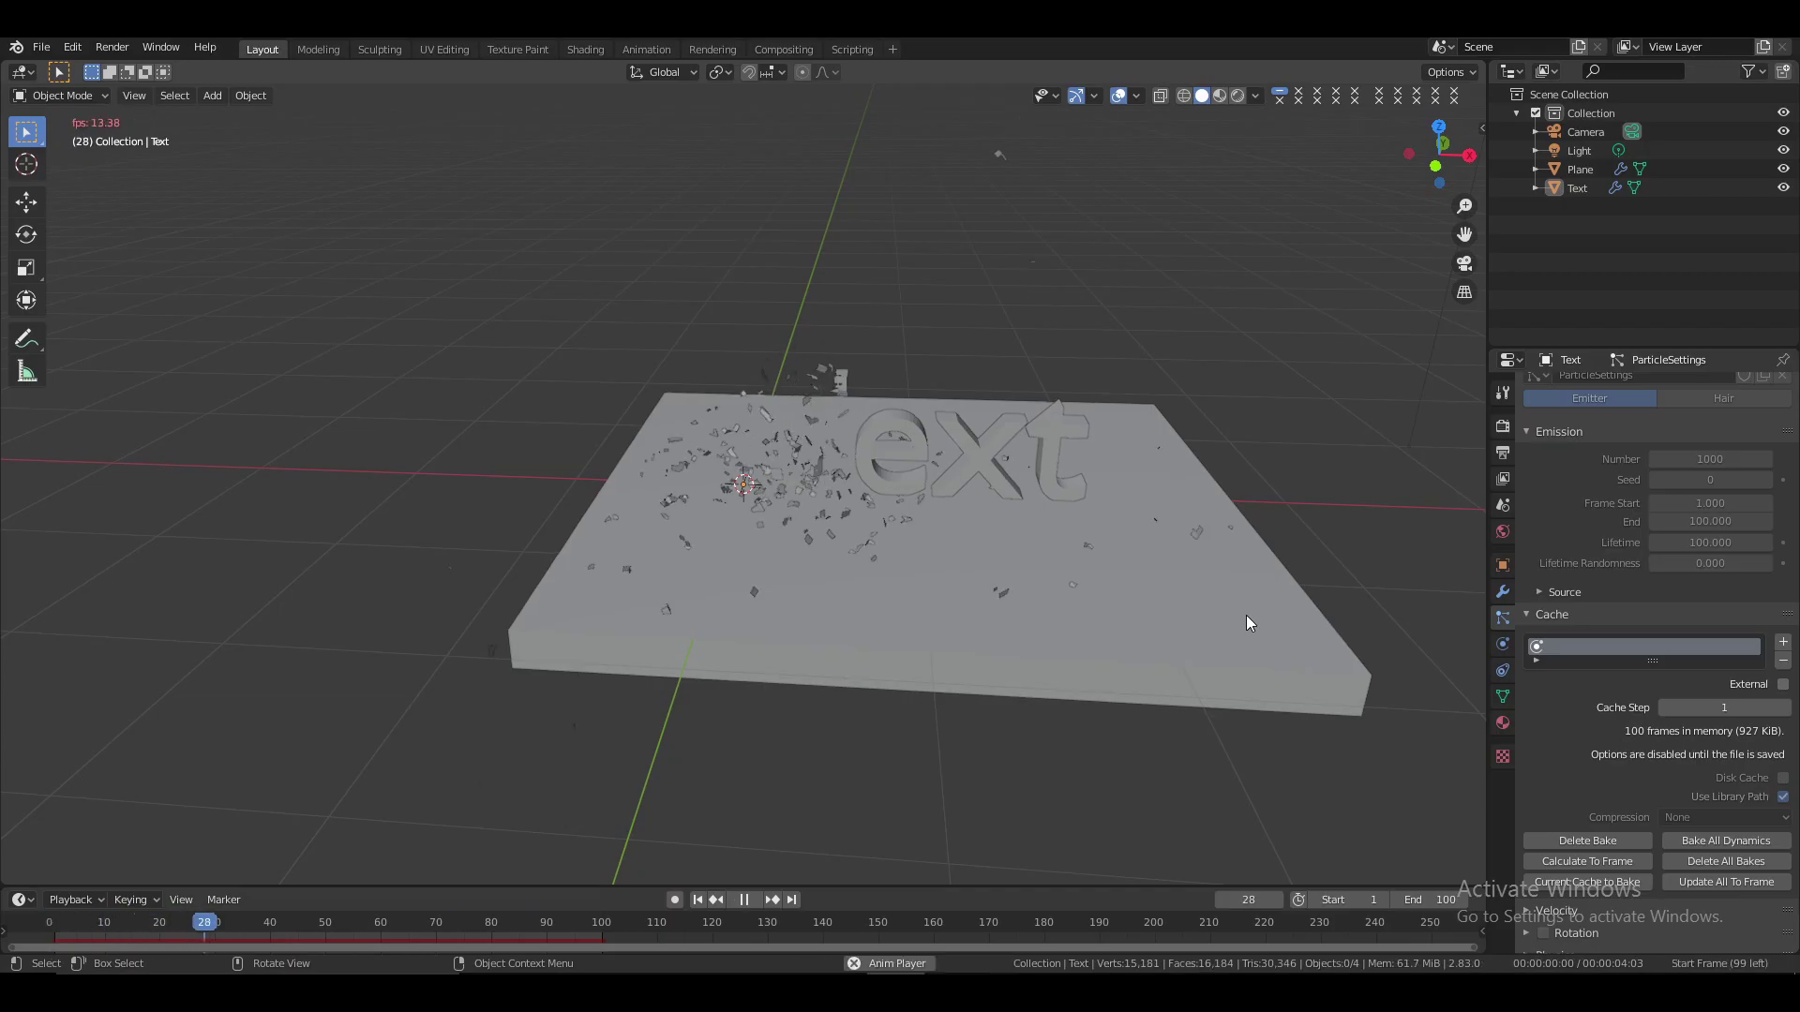
key("space")
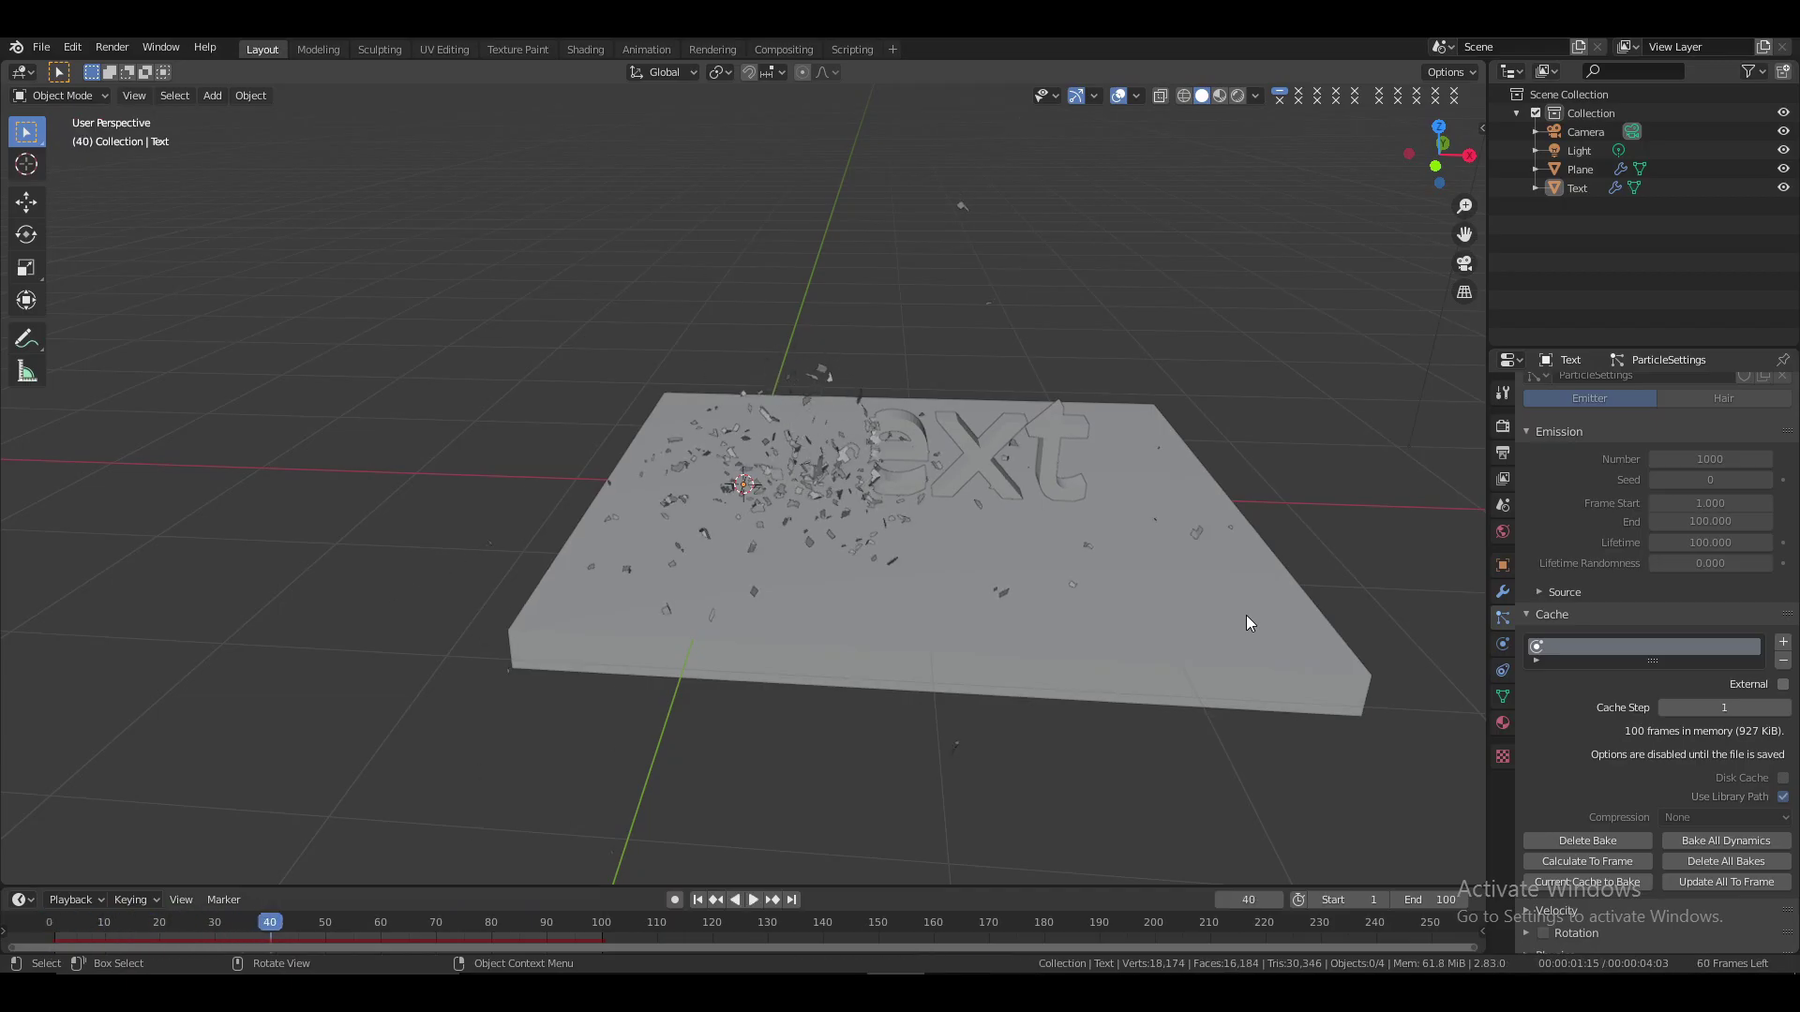
left_click(50, 926)
Clear and re-bake the particle cache, then watch the full shatter and rewind to frame 0
left_click(1595, 841)
left_click(1596, 842)
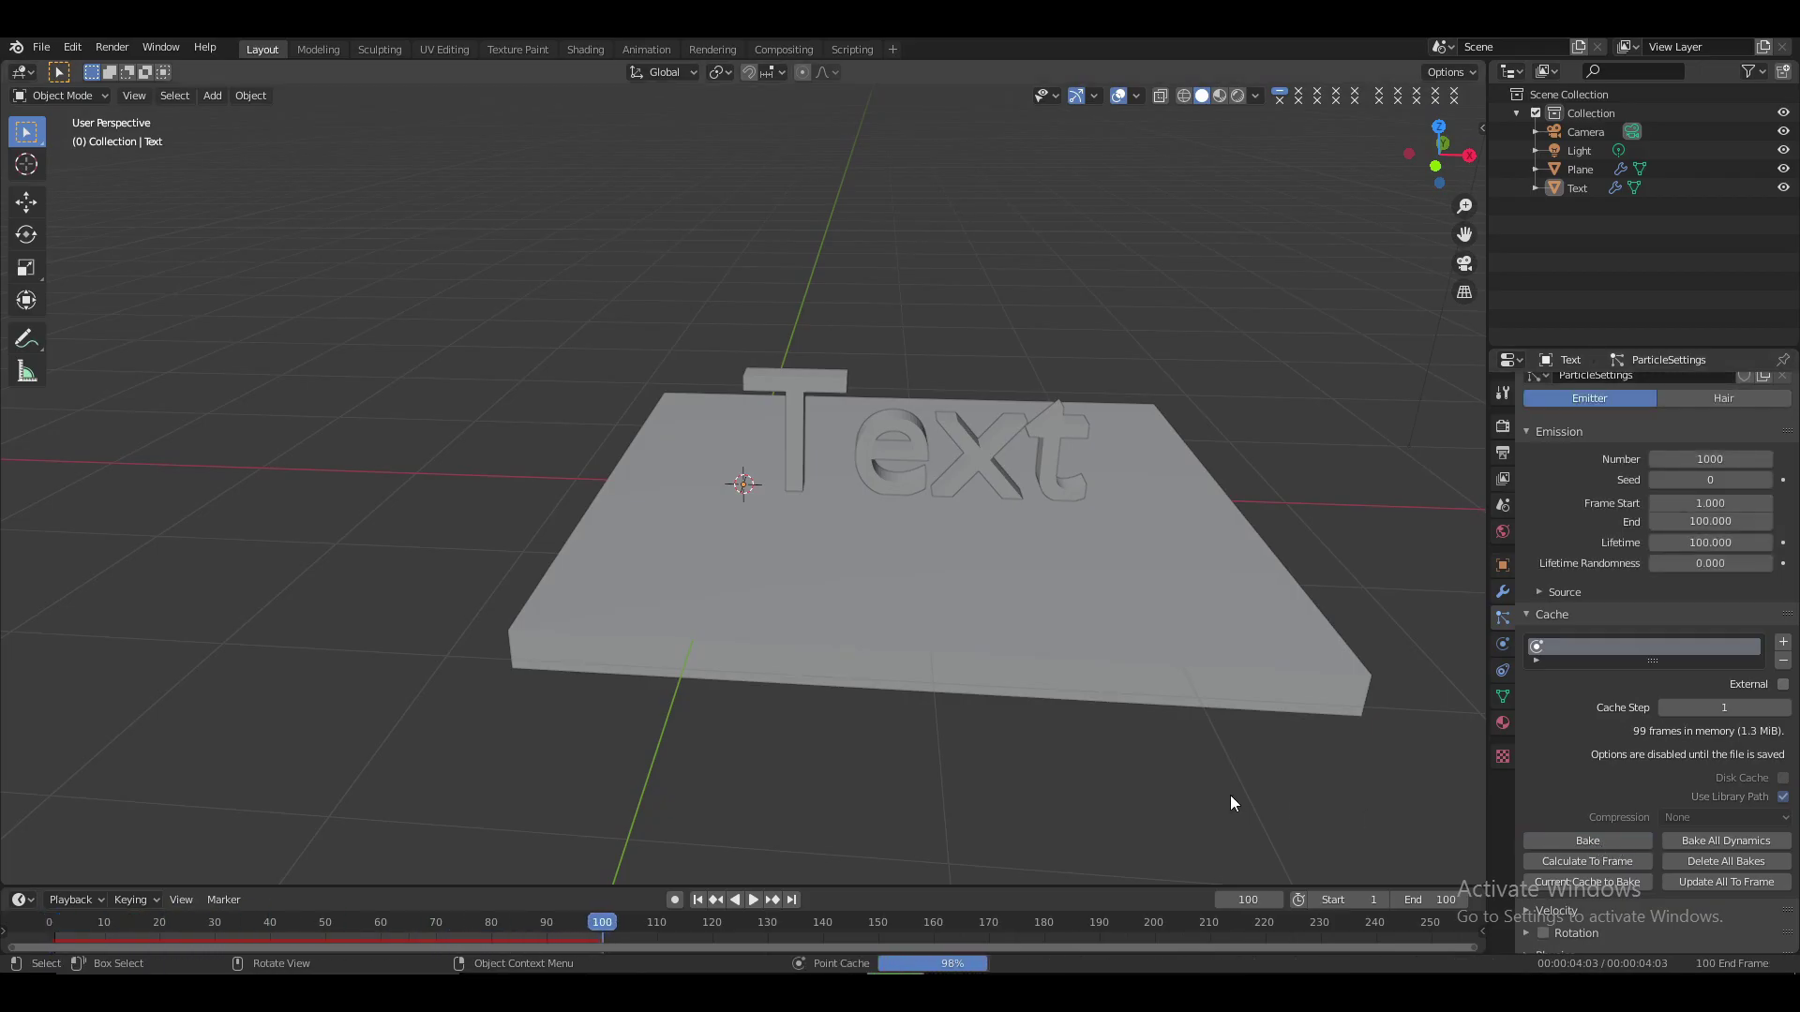
key("space")
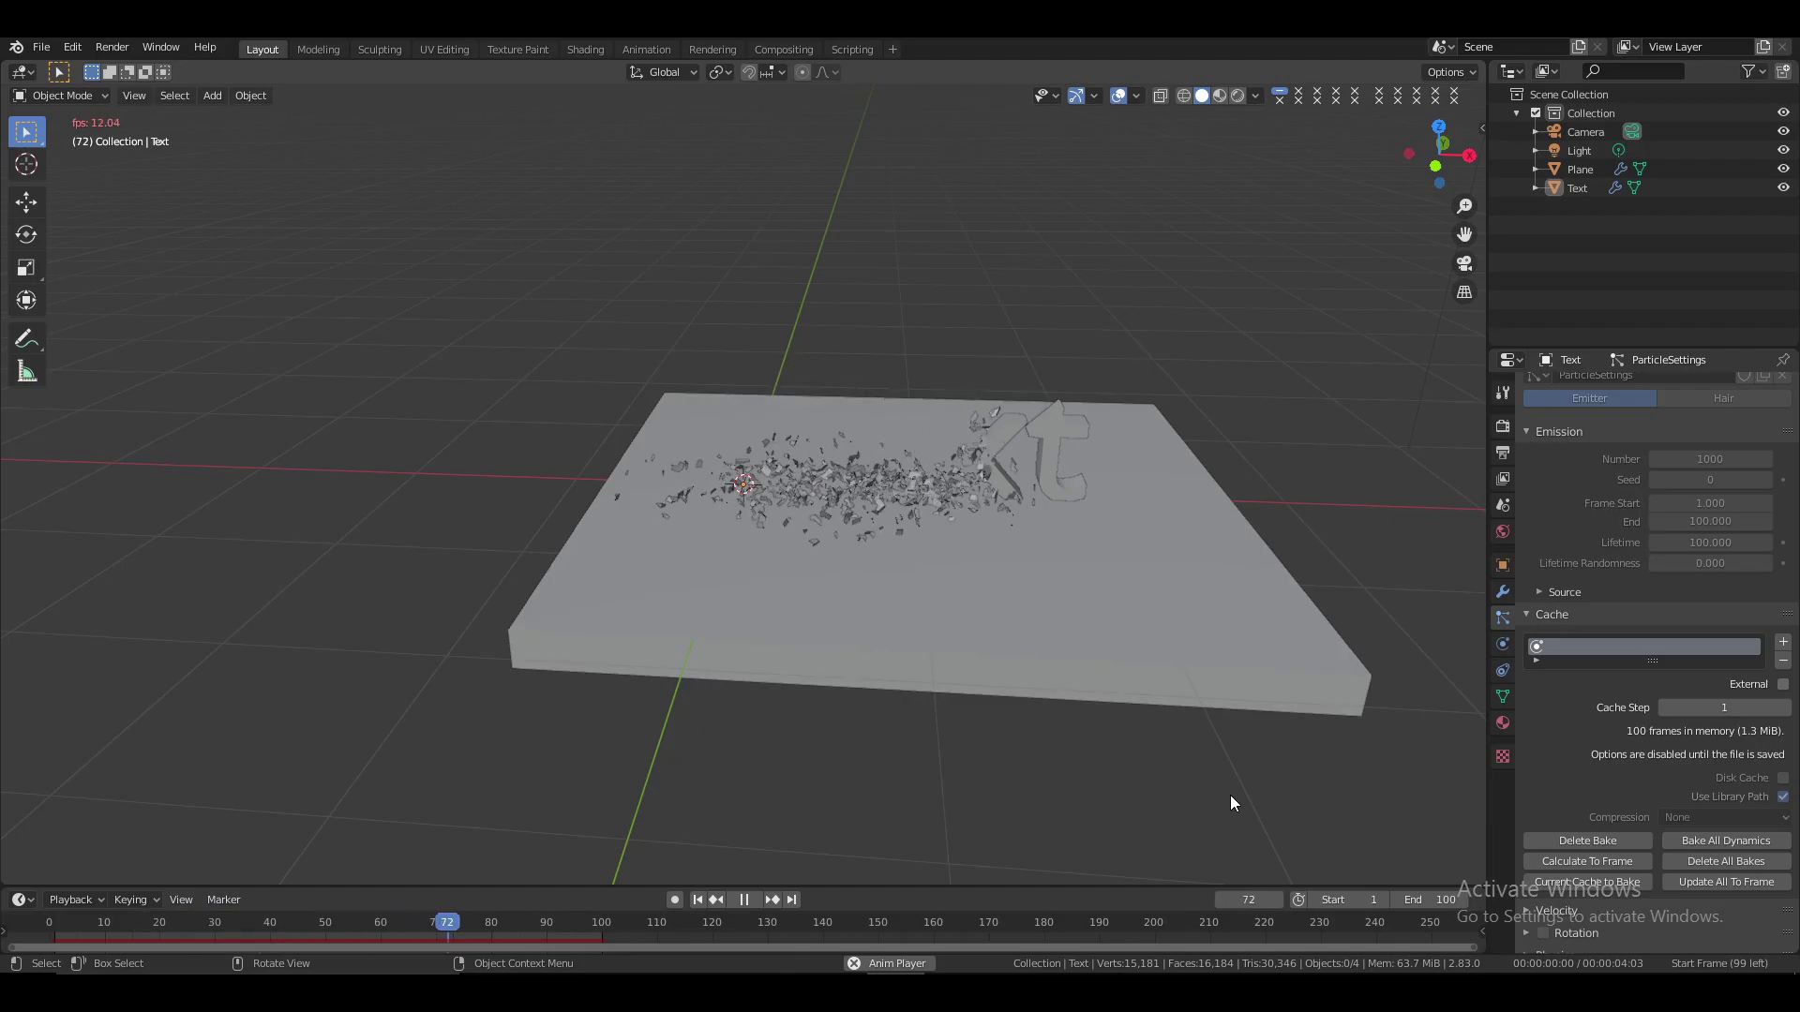
key("space")
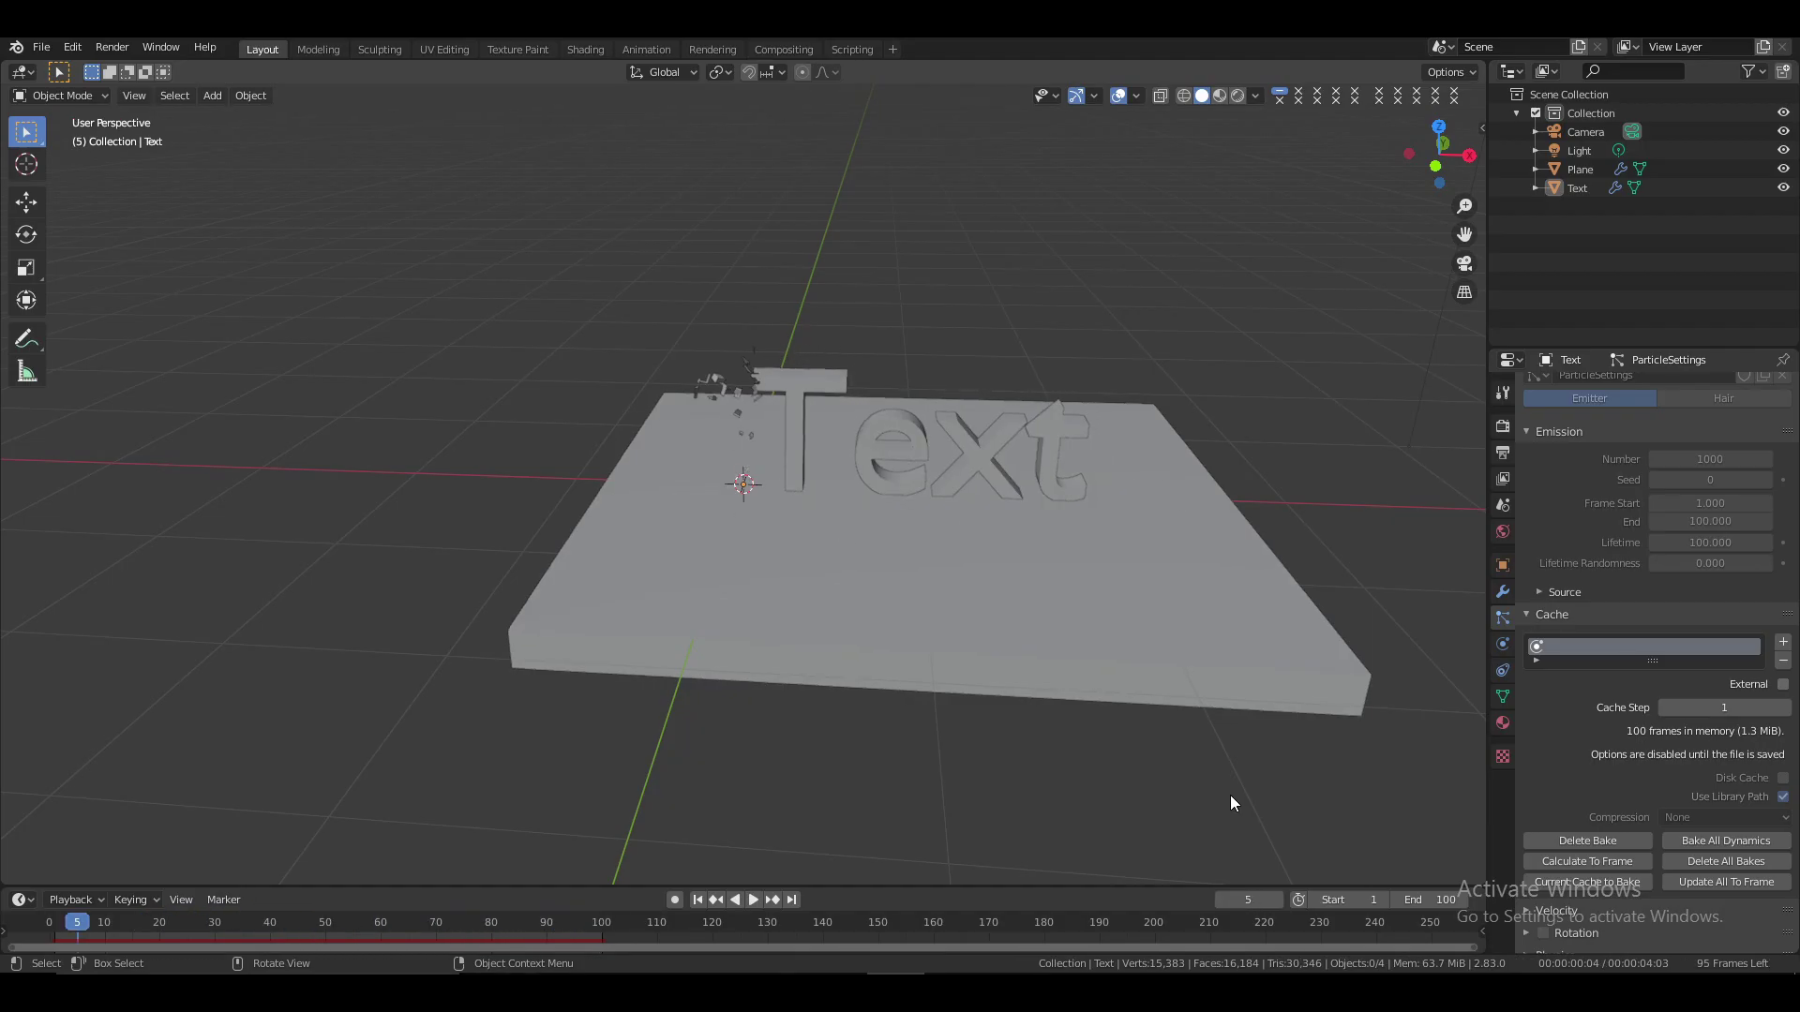
left_click(50, 931)
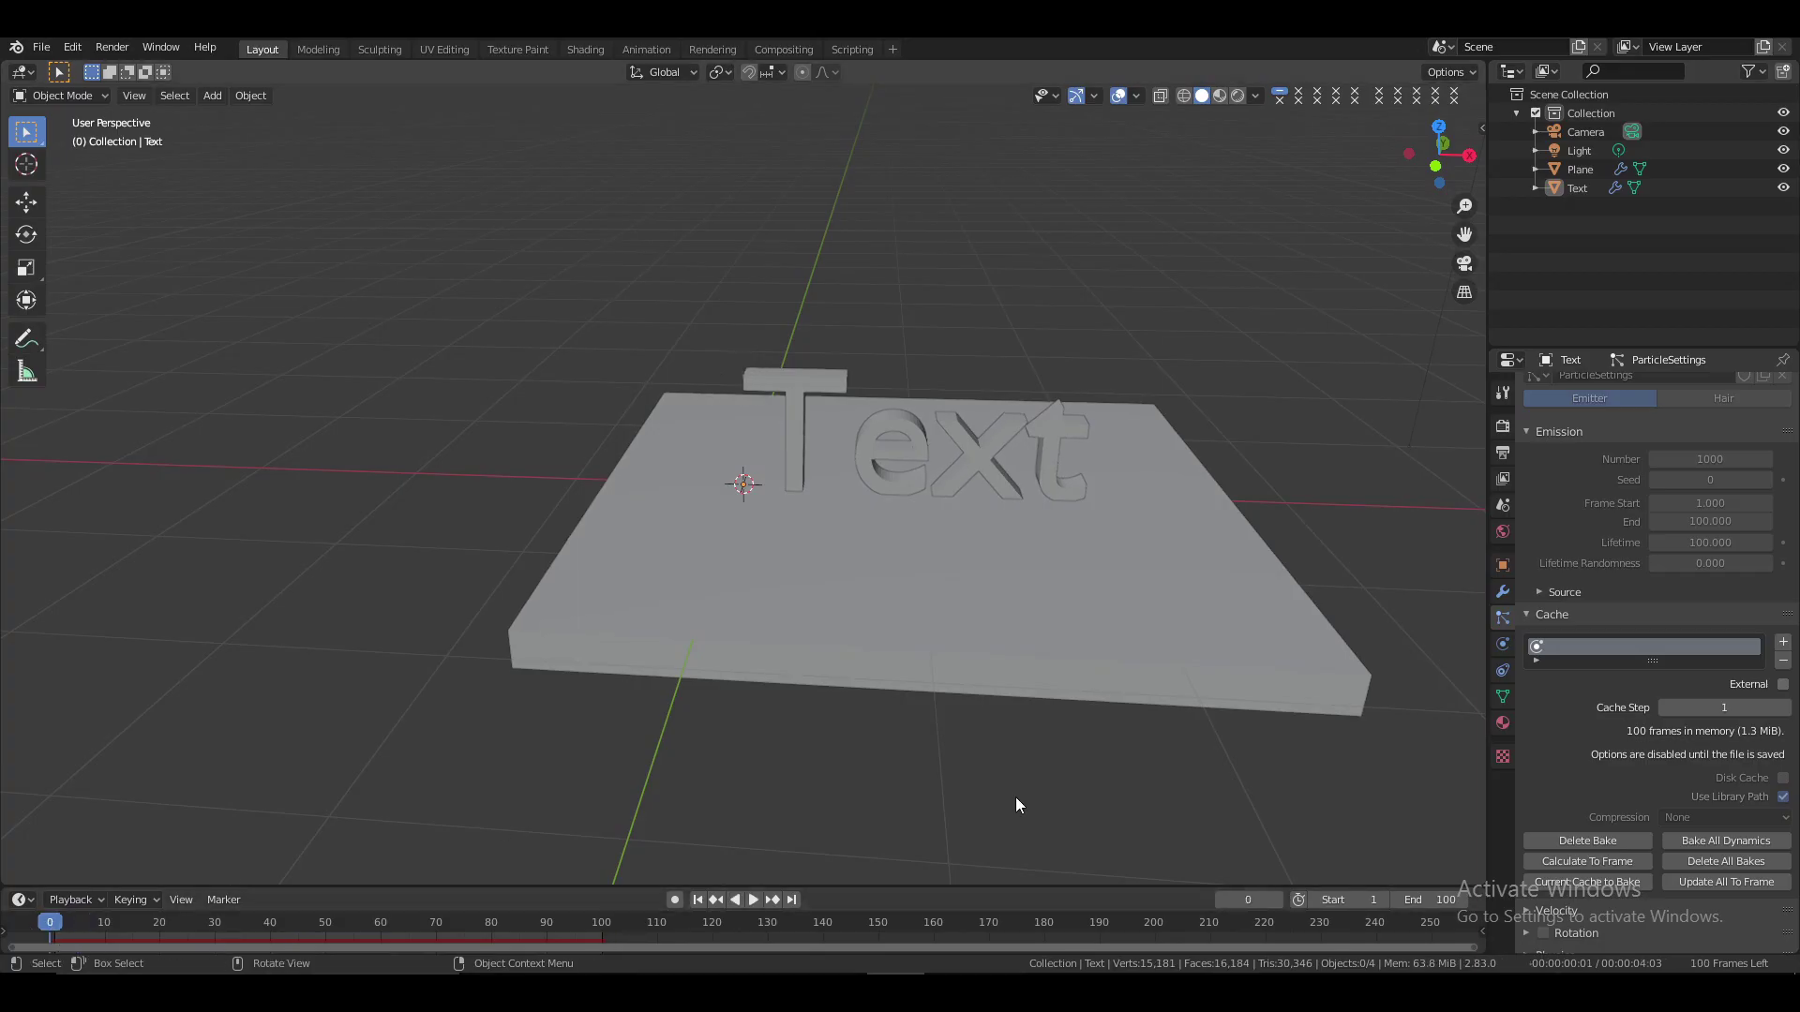
Clear the bake and set the explosion texture's blend progression to Diagonal
left_click(1554, 840)
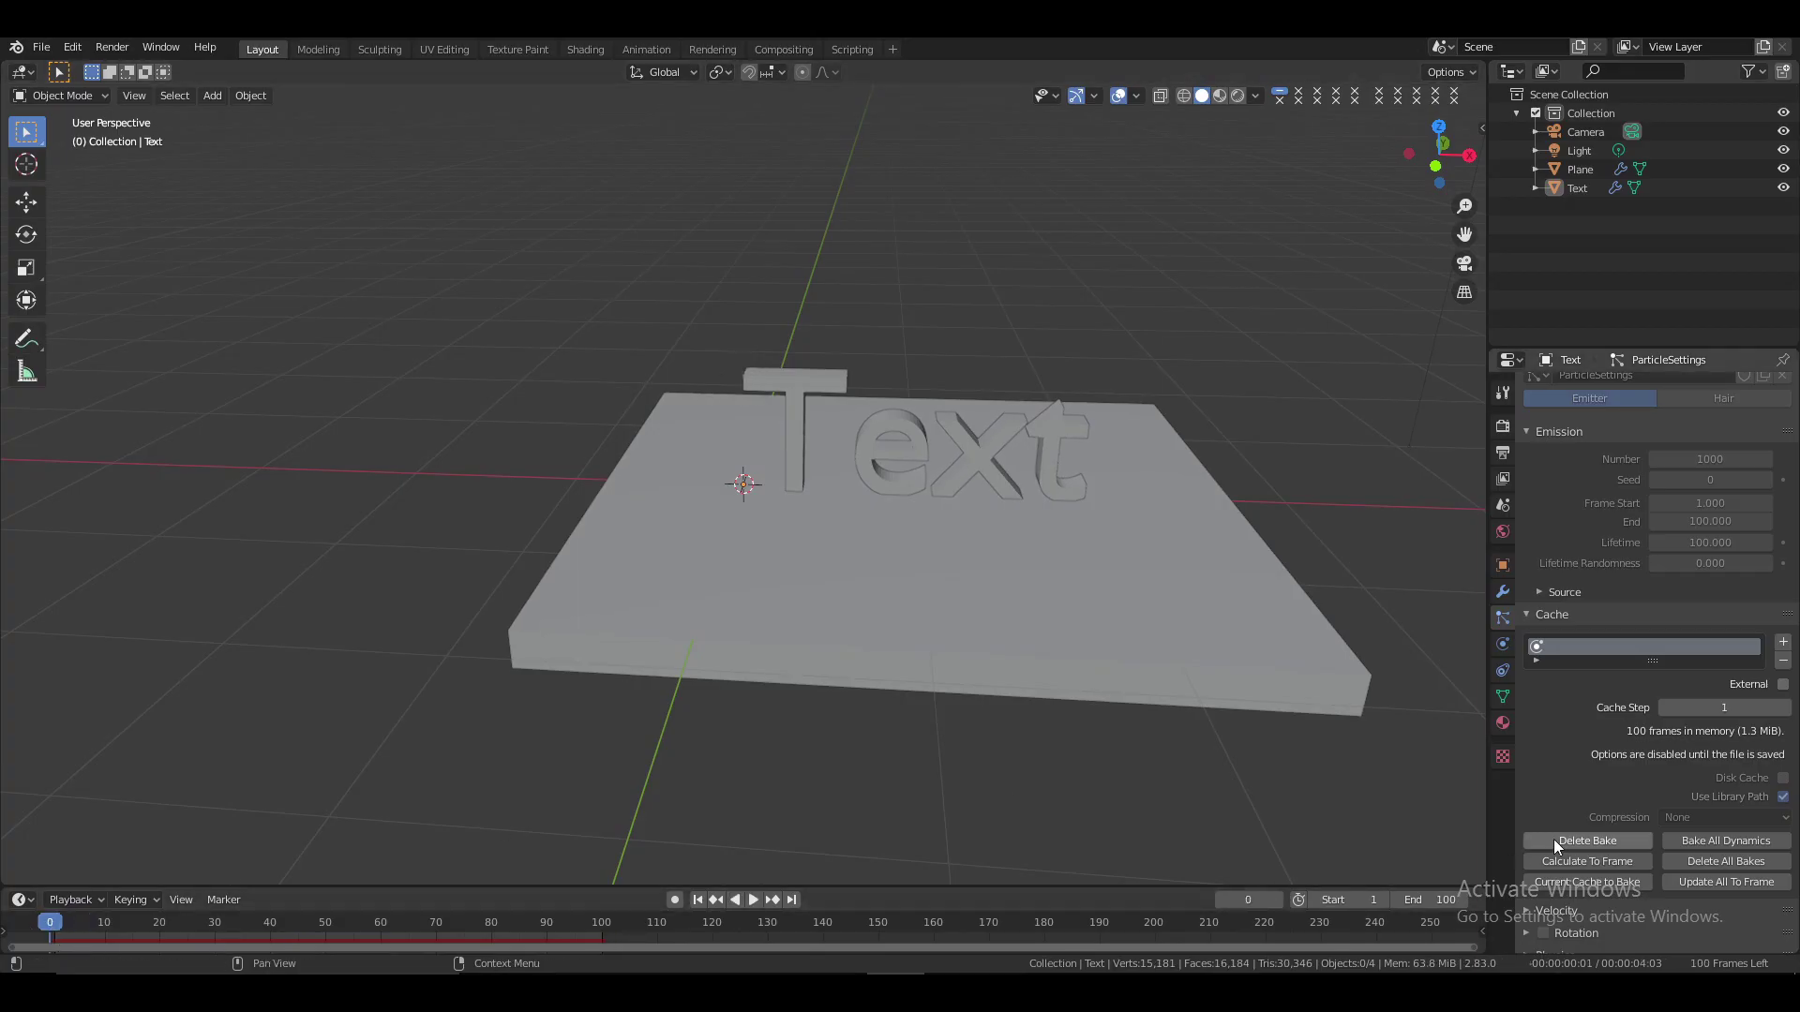
left_click(1503, 756)
left_click(1686, 667)
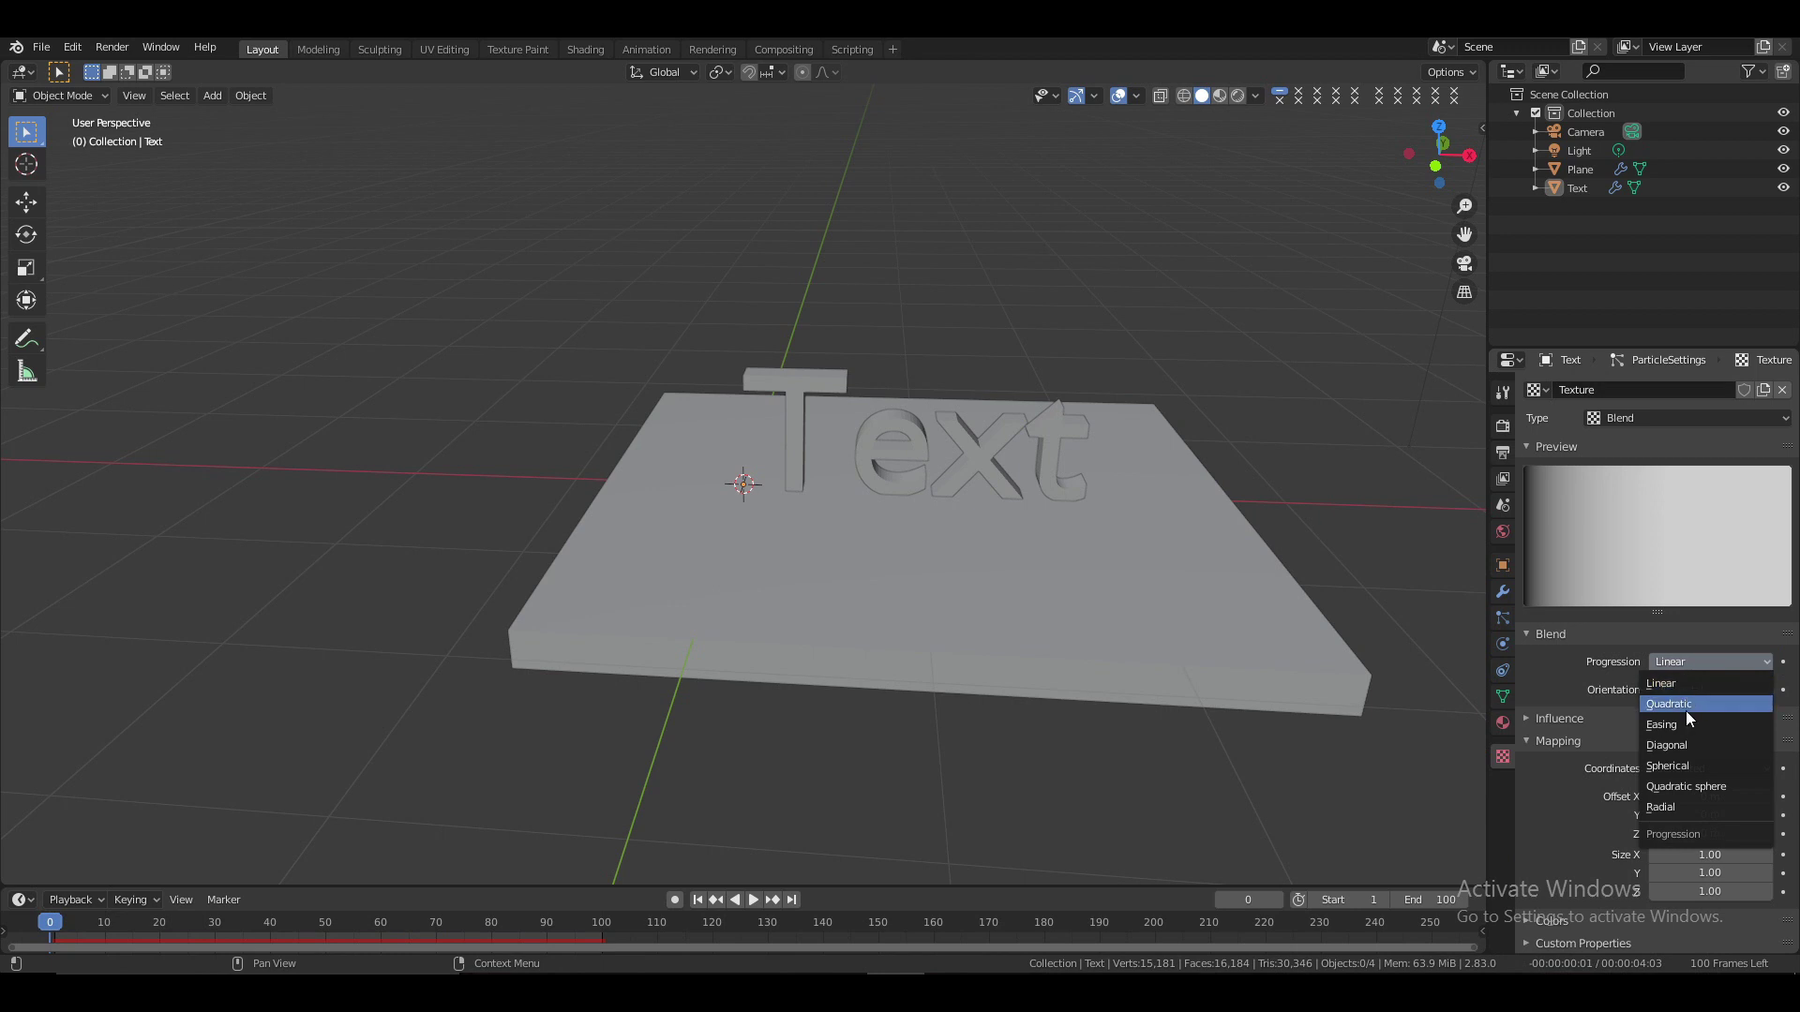
left_click(1684, 740)
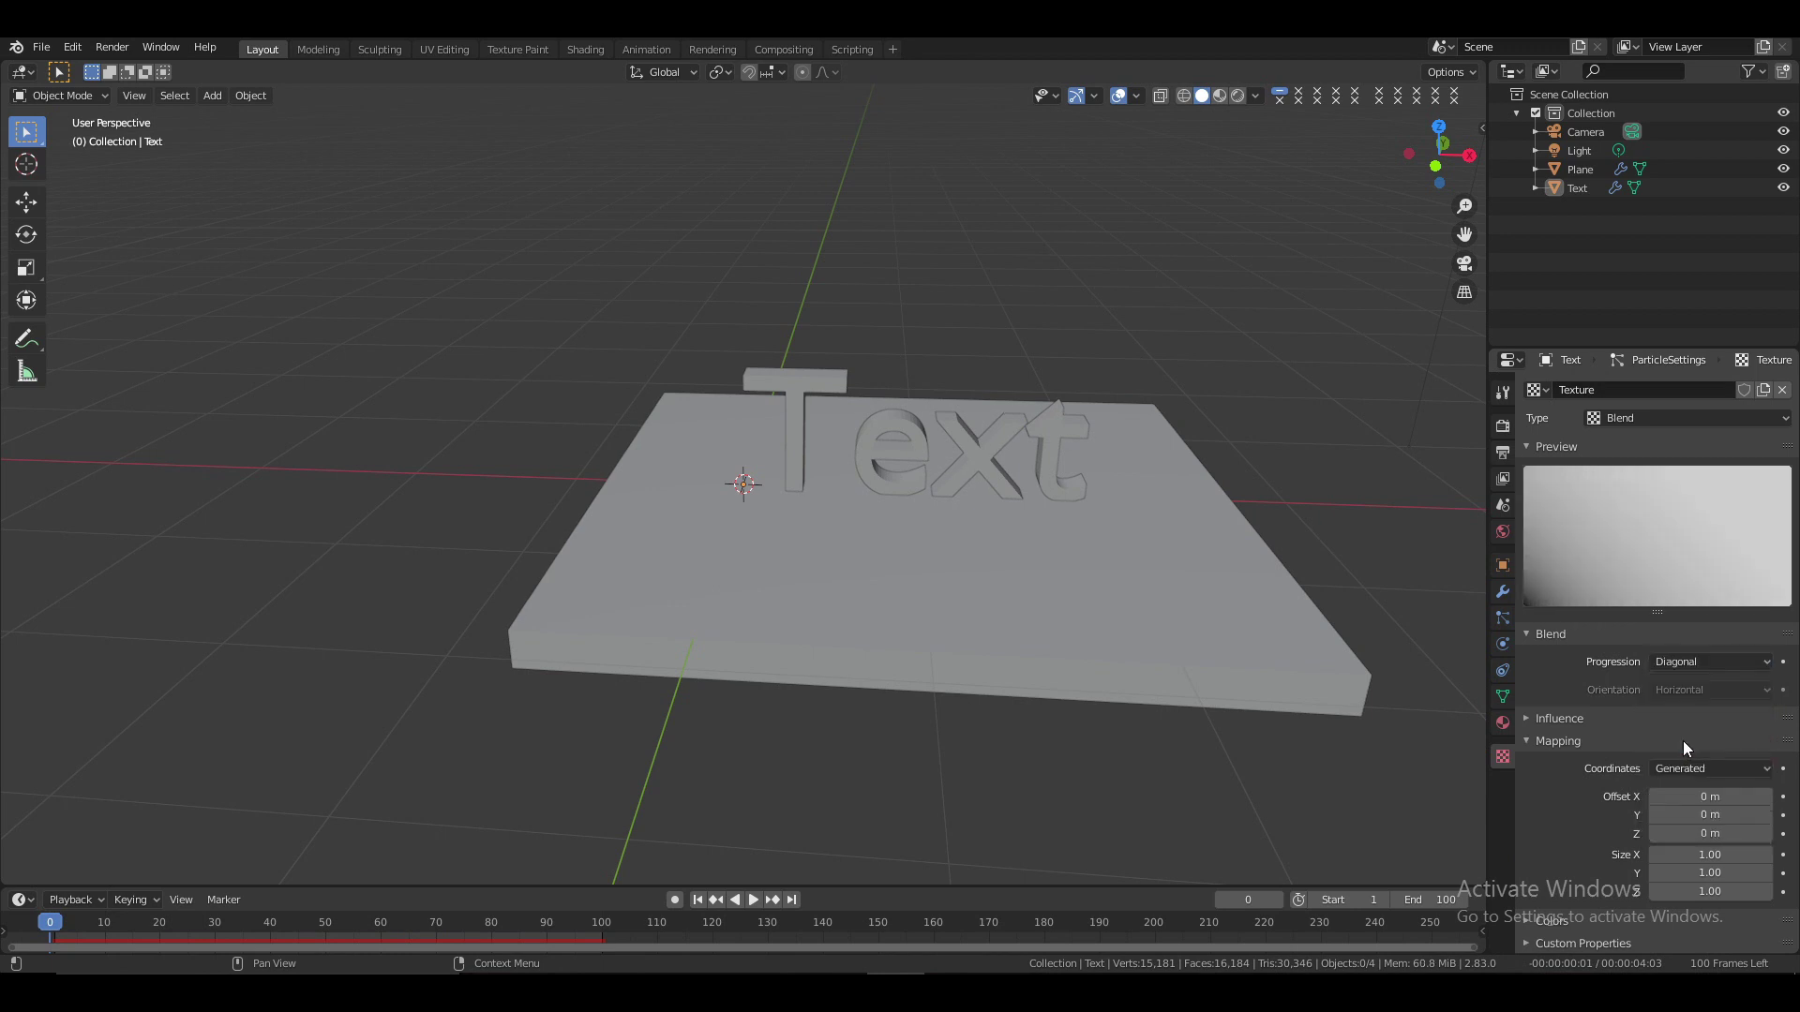
left_click(1504, 615)
Re-bake the particles, play the shatter in front view, and rewind to frame 0
left_click(1587, 842)
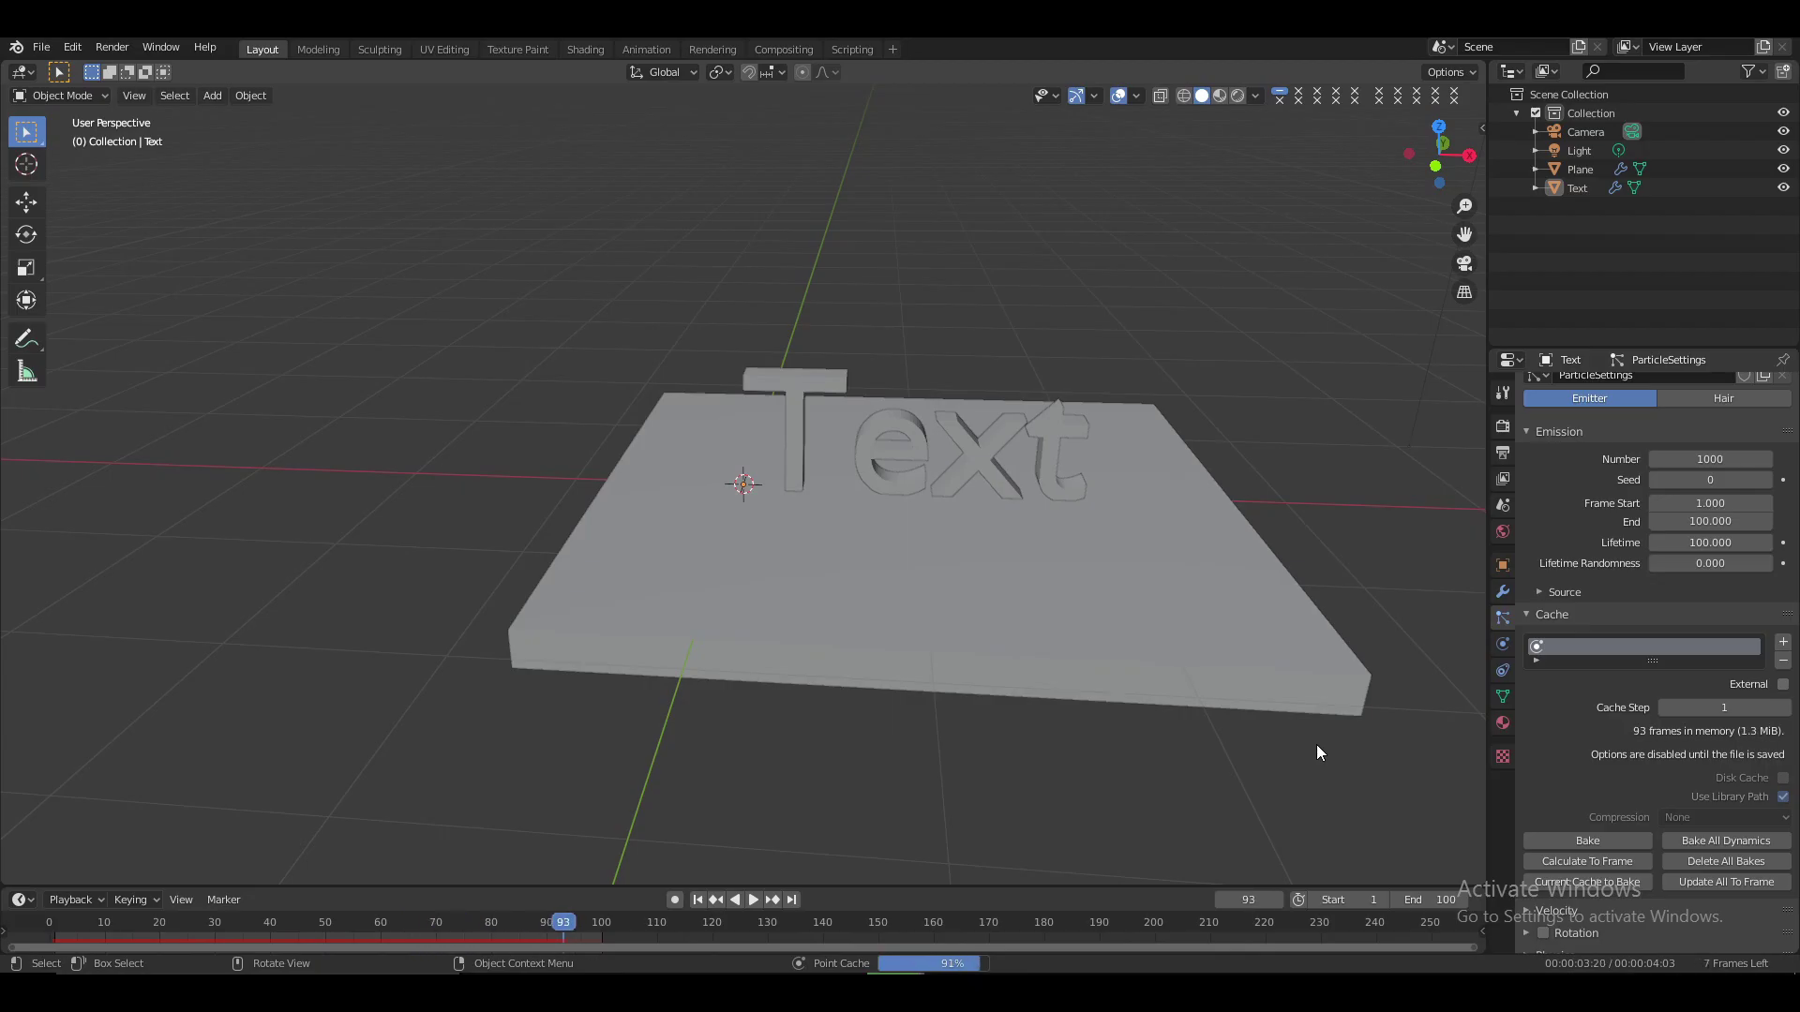
key("space")
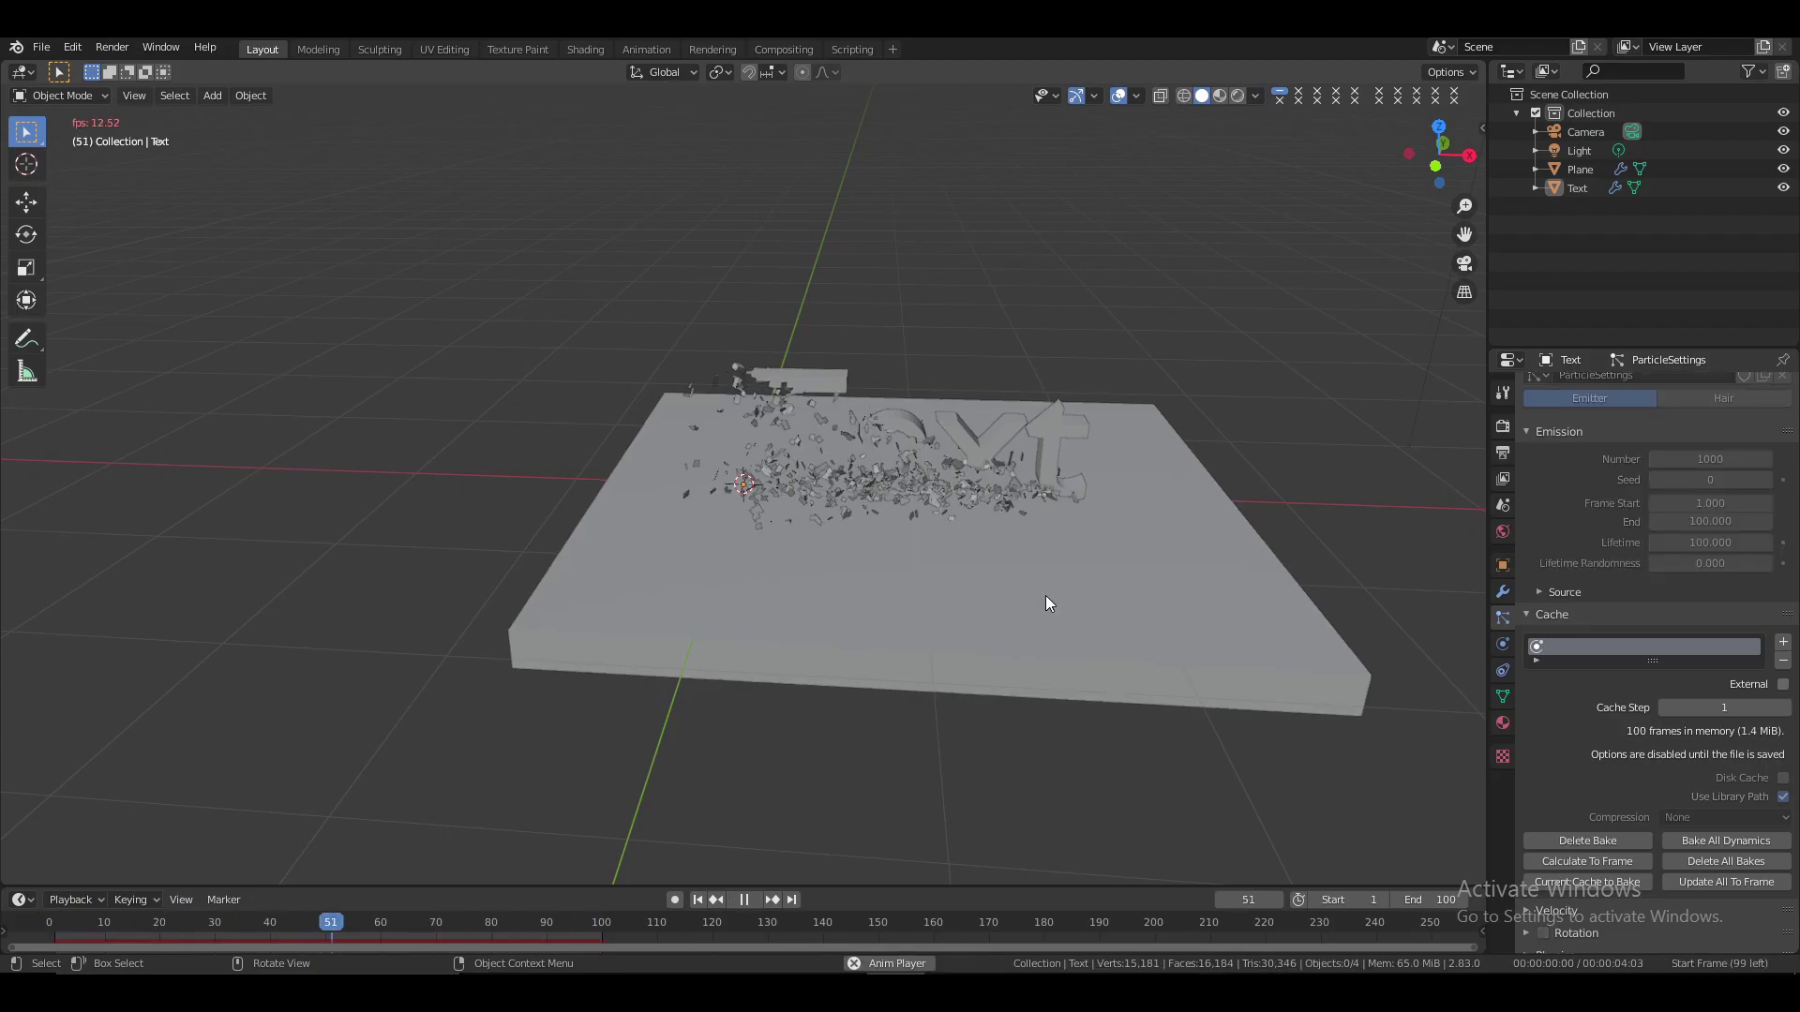
key("KP_1")
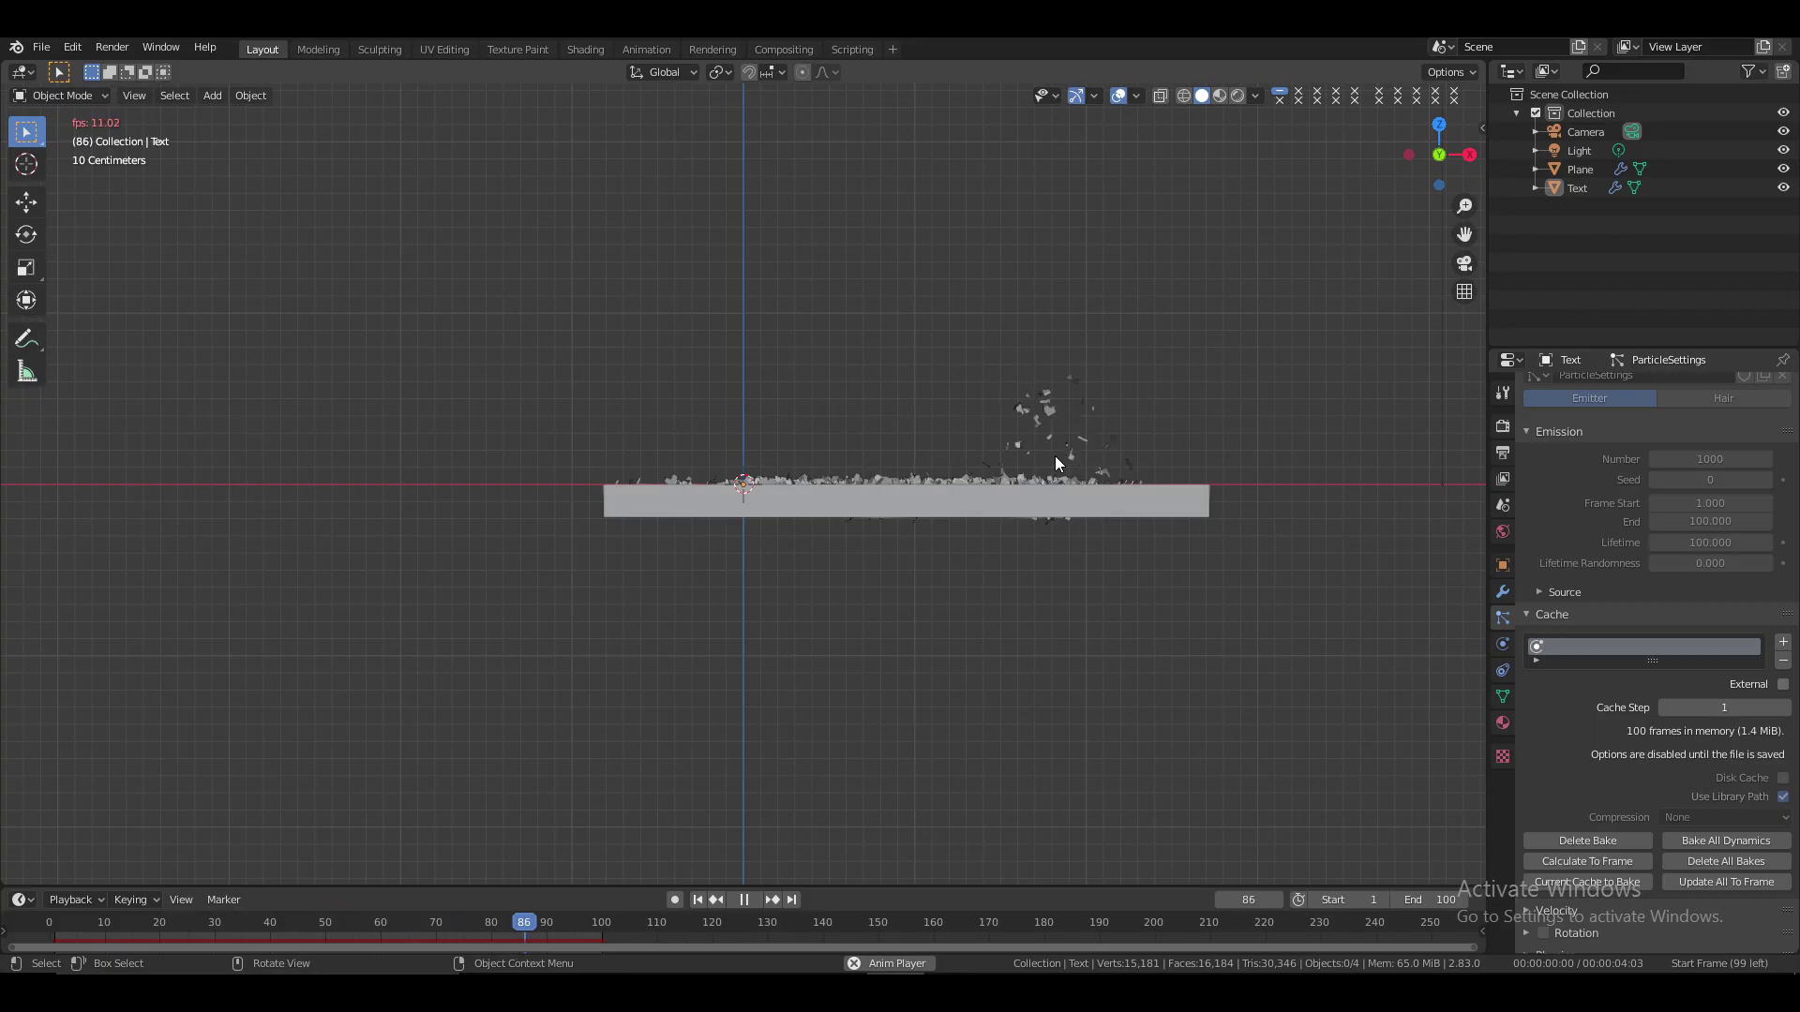
key("space")
left_click(52, 931)
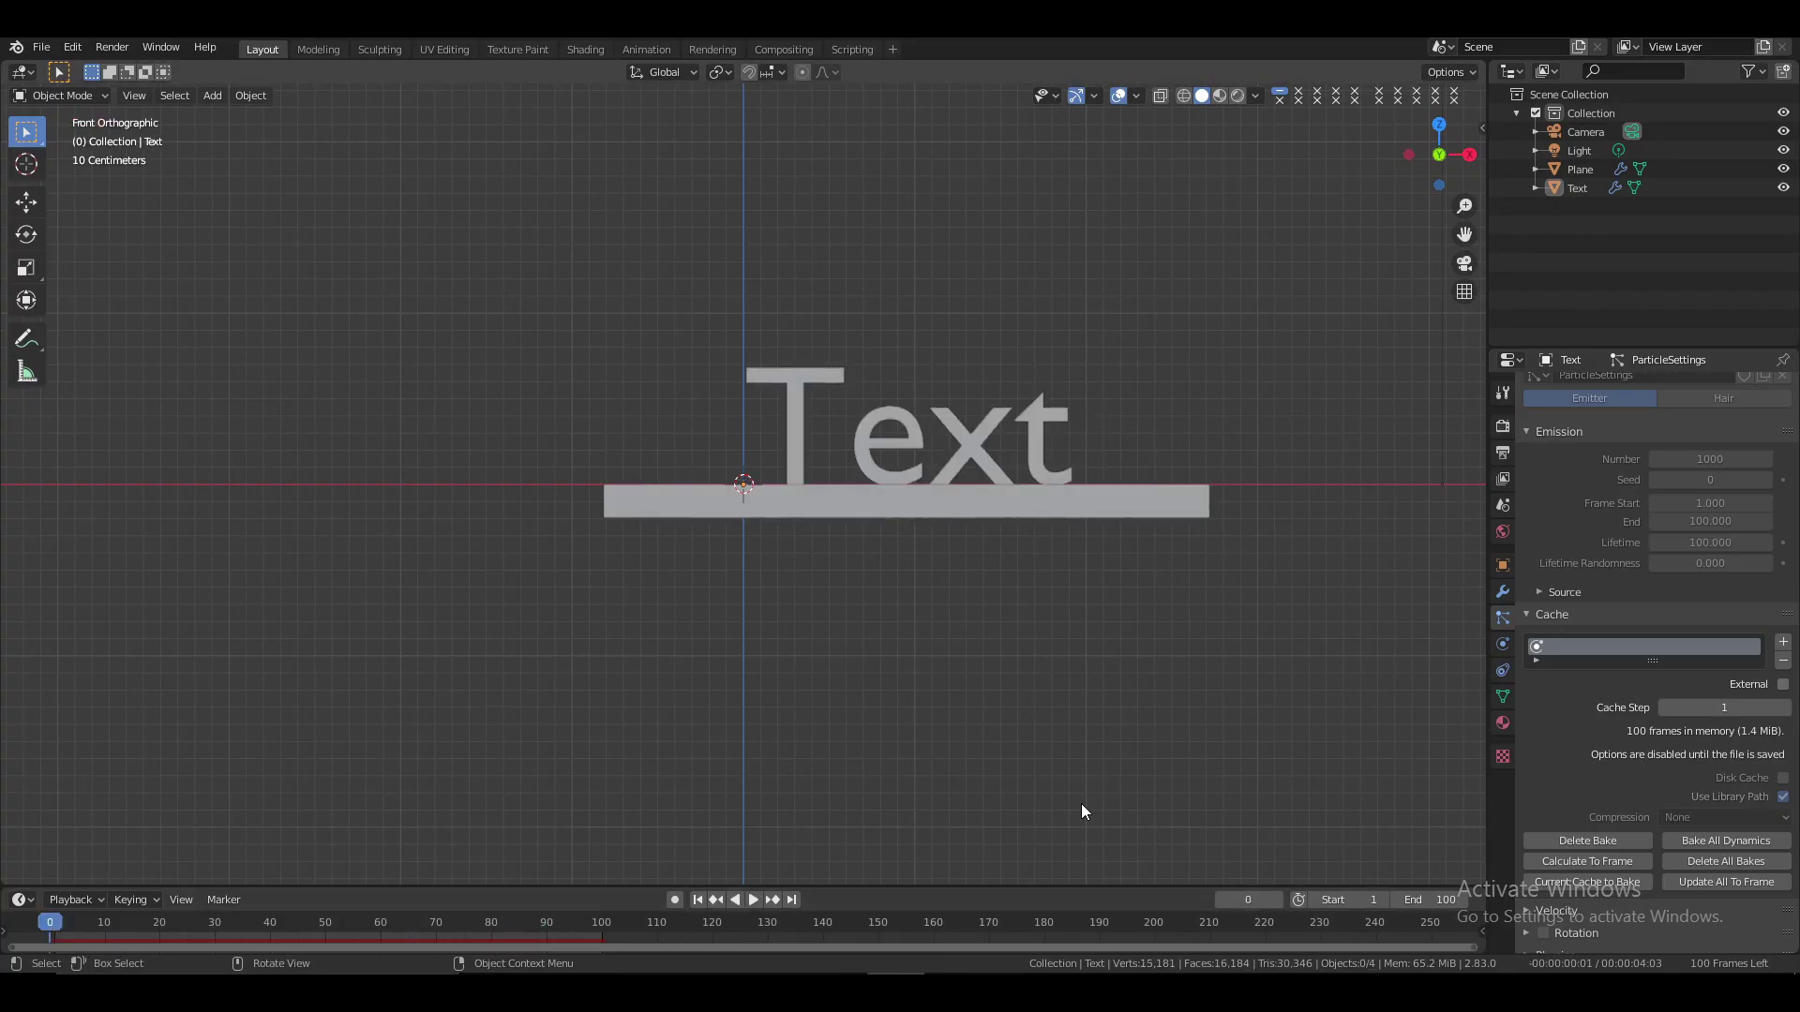
Clear the particle bake and check the explosion texture's blend orientation options
left_click(1582, 840)
left_click(1501, 755)
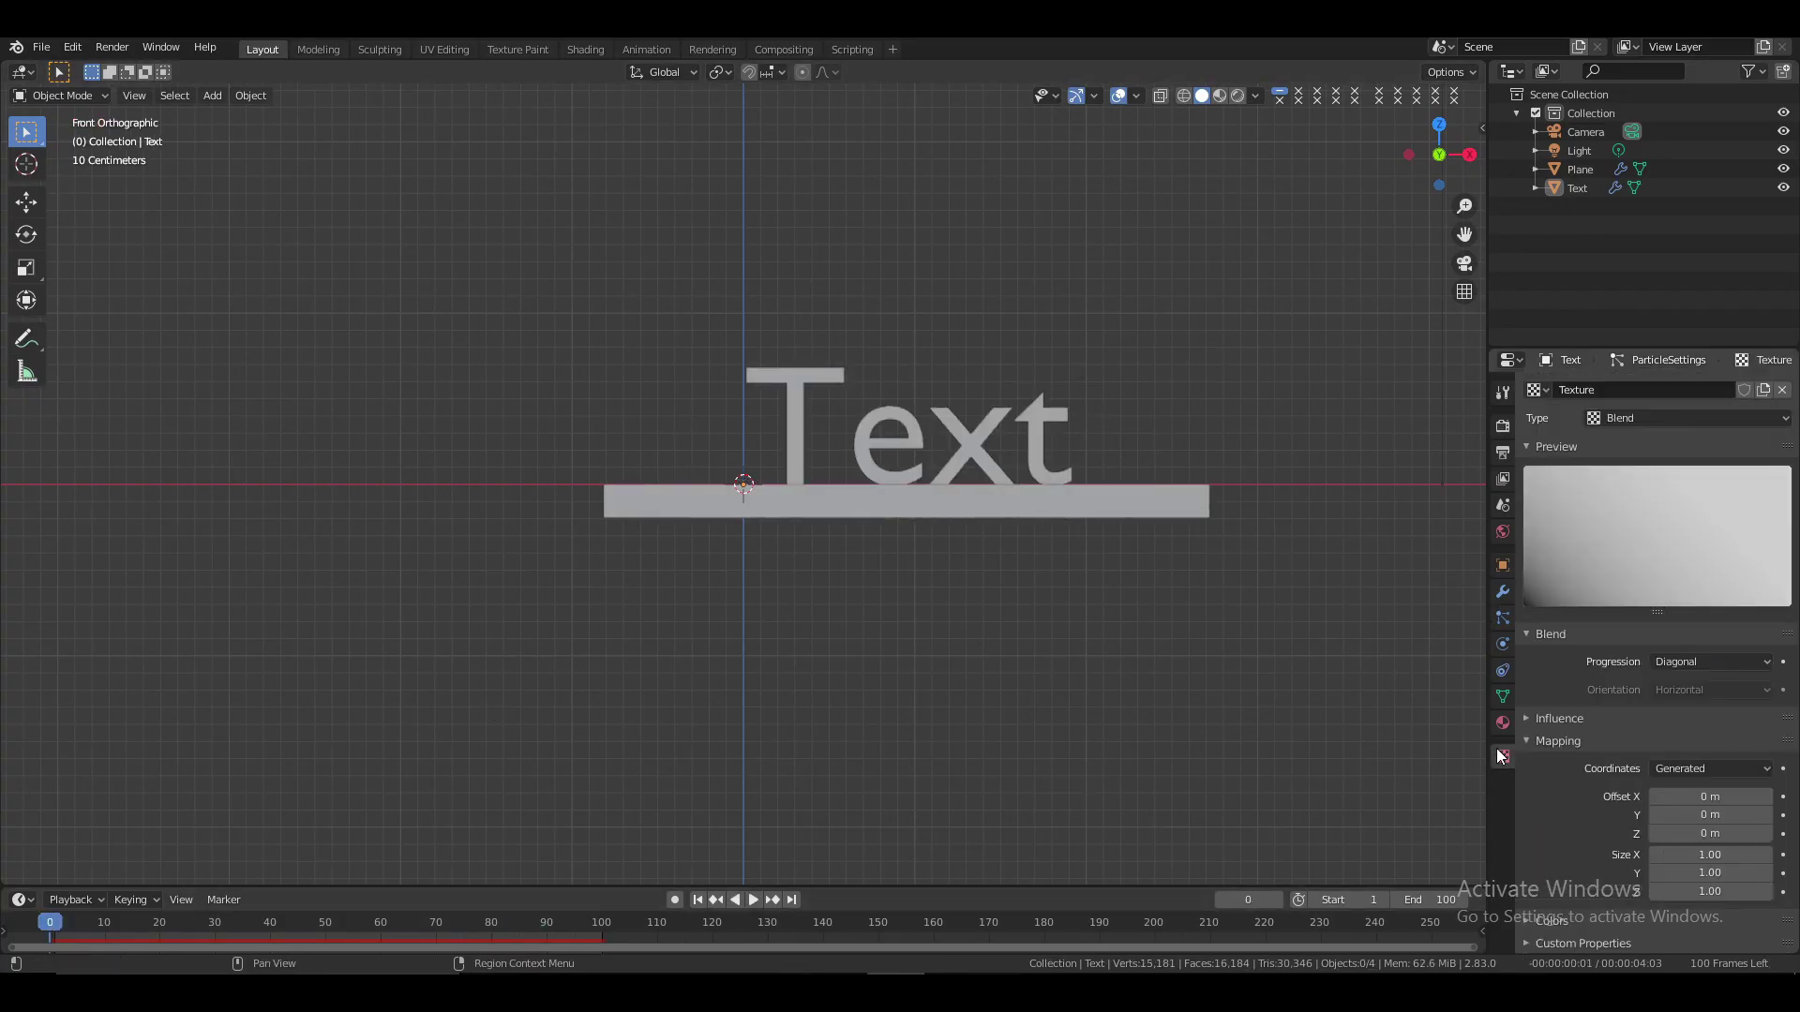
left_click(1679, 689)
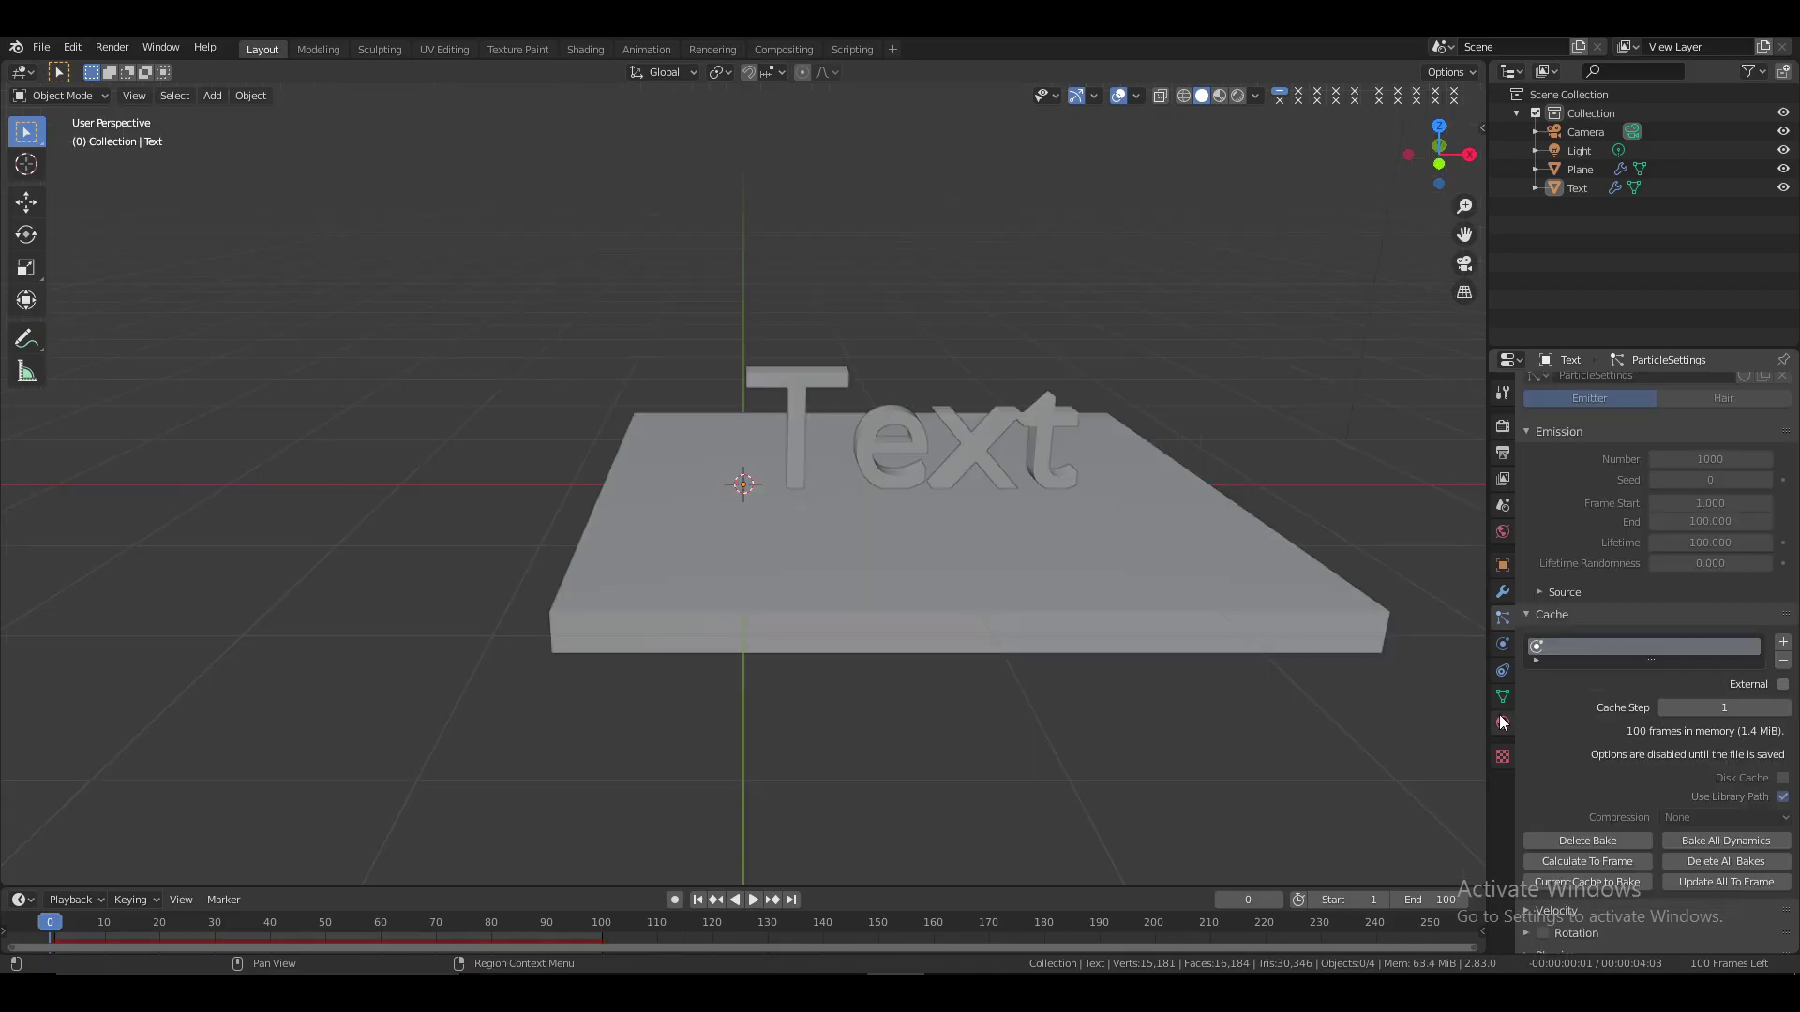
Set the Explode Fade material's blend mode to Opaque, enable Material Preview, and clear the bake
left_click(1503, 723)
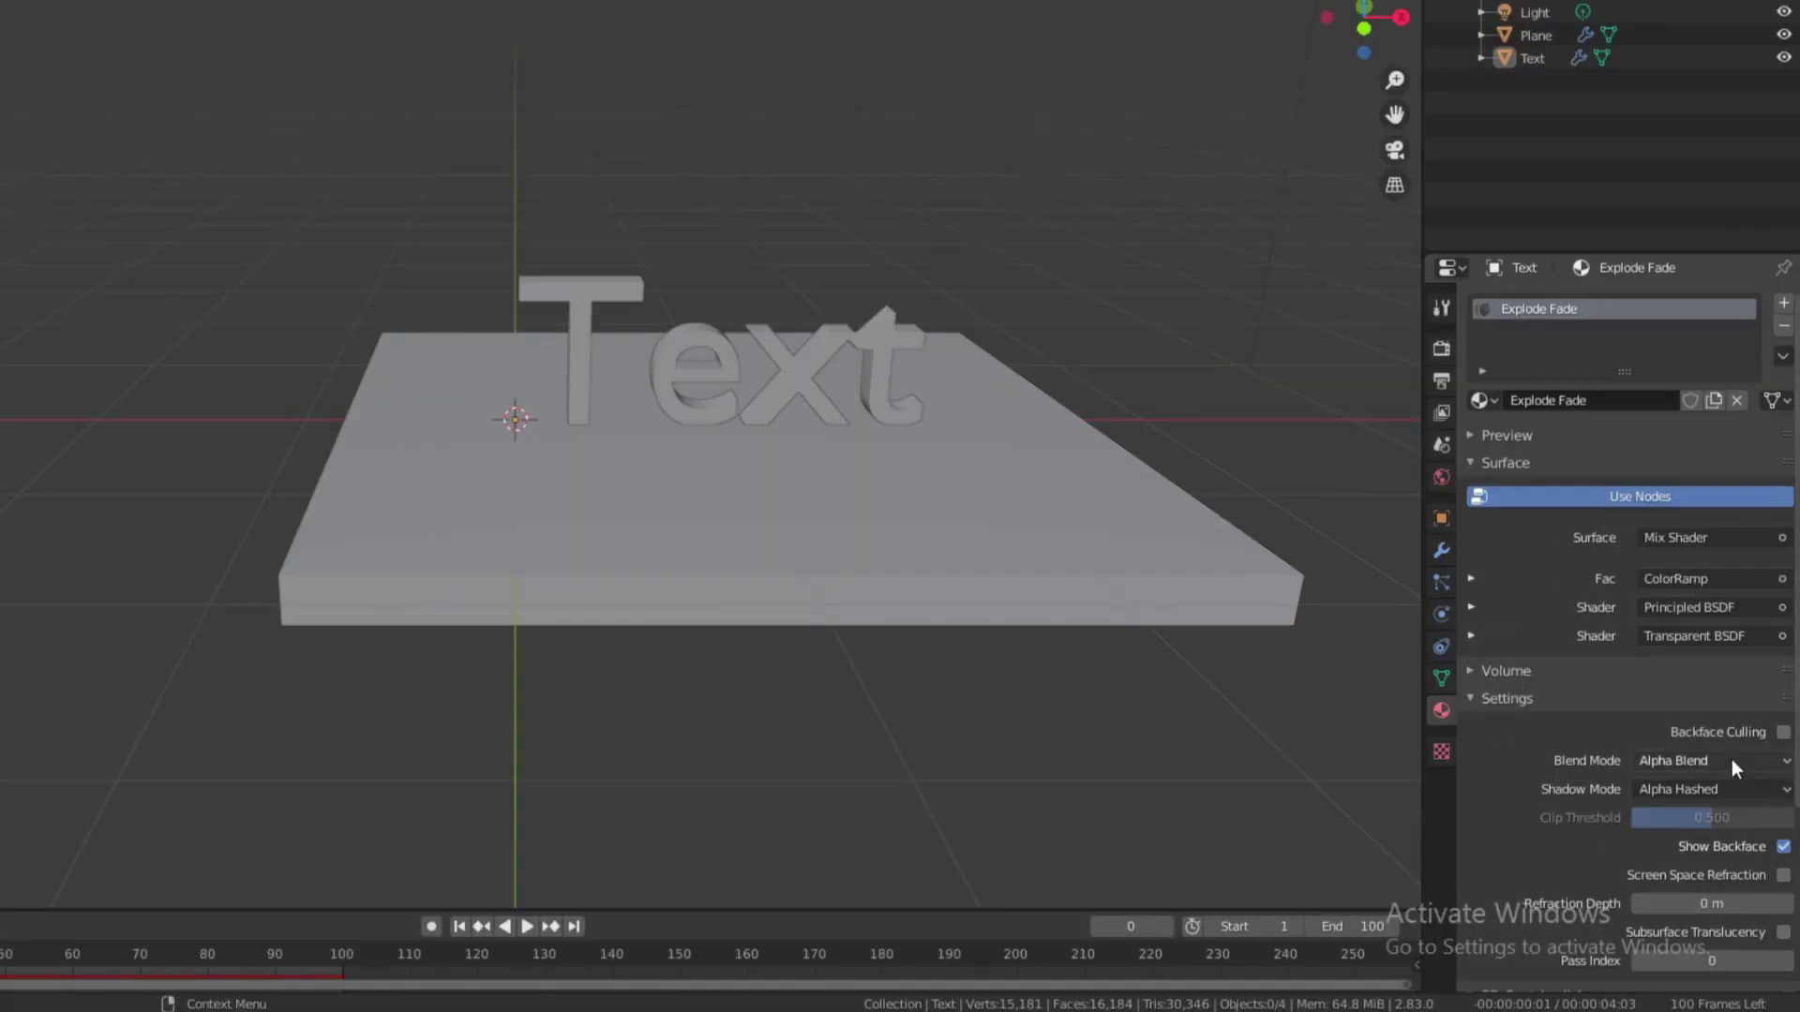
left_click(1731, 760)
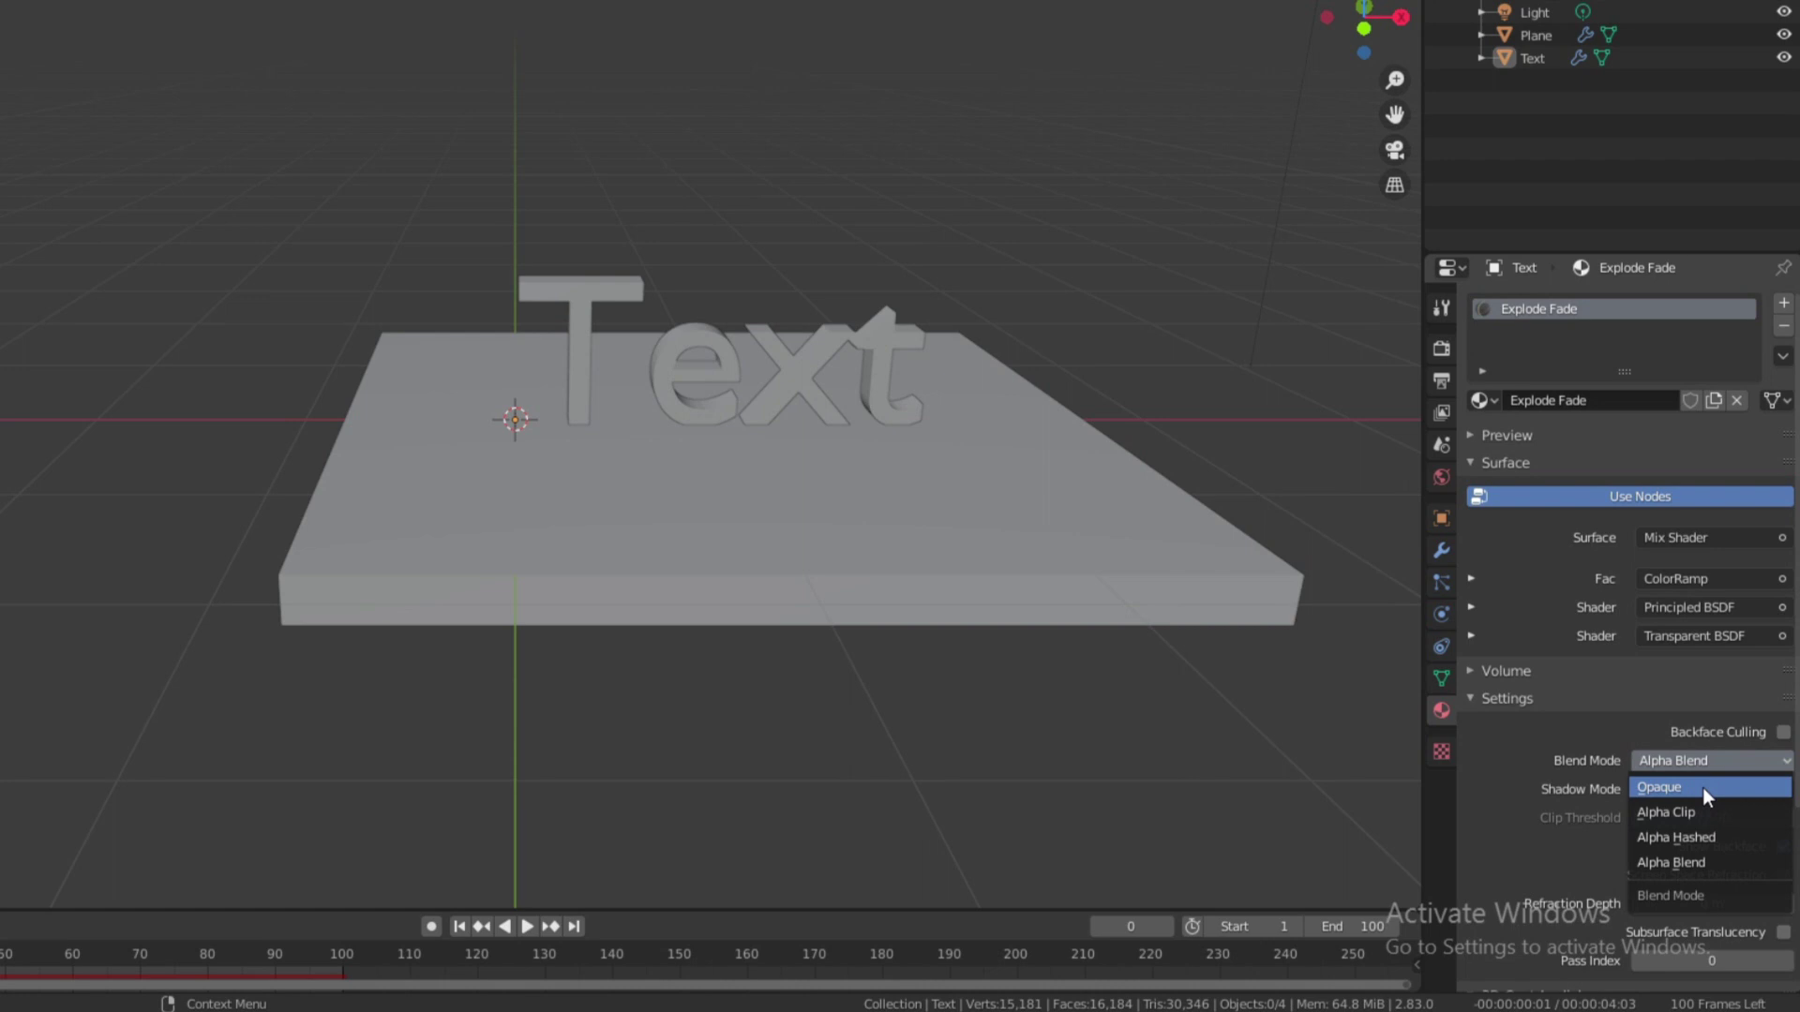
left_click(1703, 788)
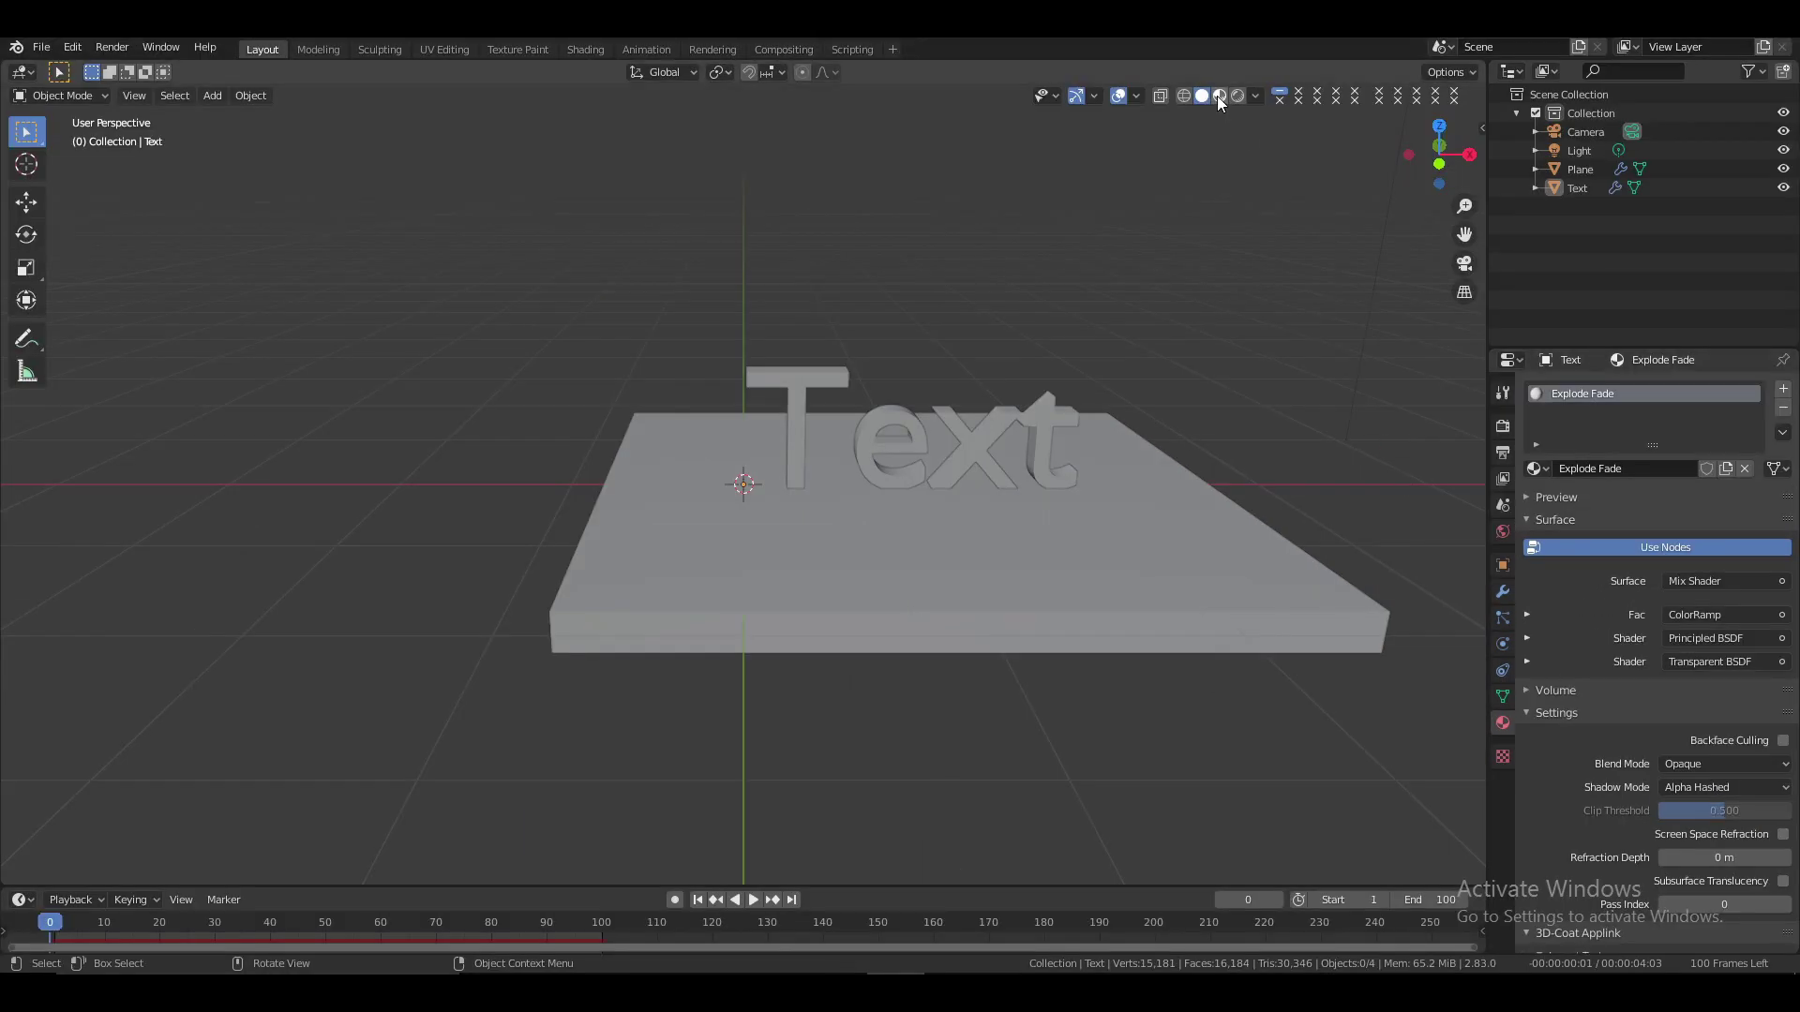
left_click(1218, 98)
left_click(1501, 618)
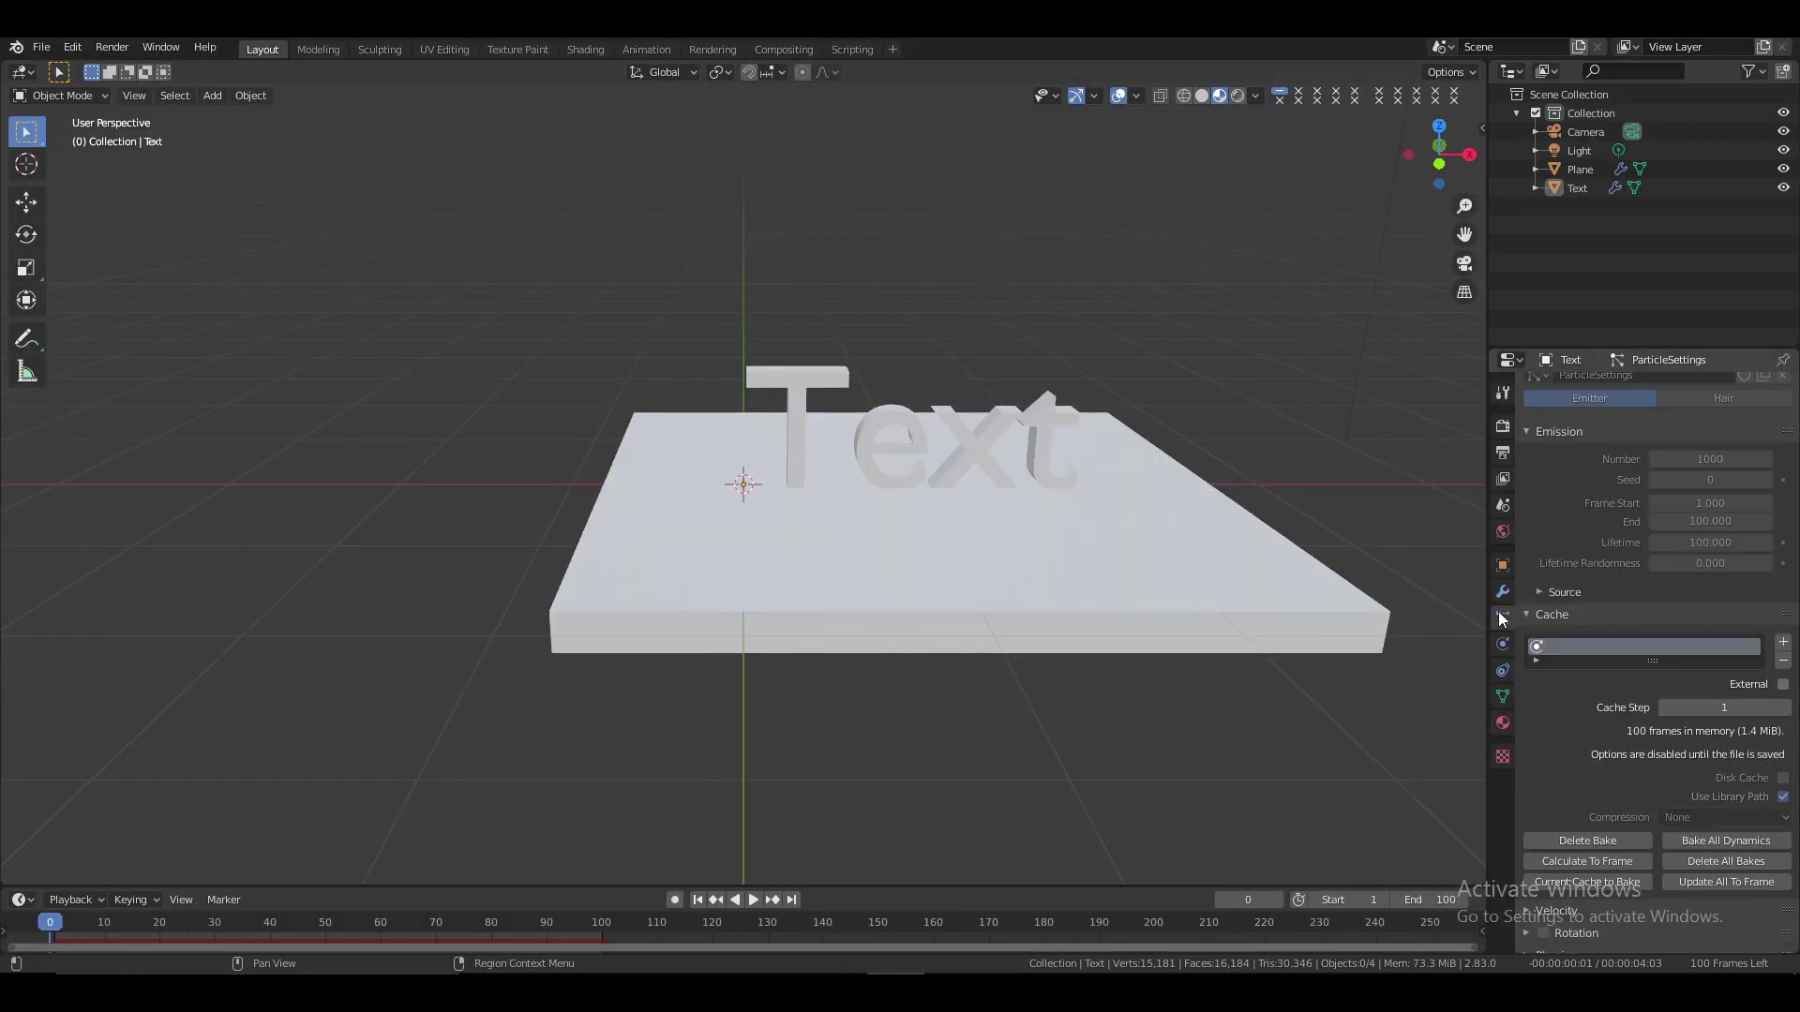
left_click(1604, 840)
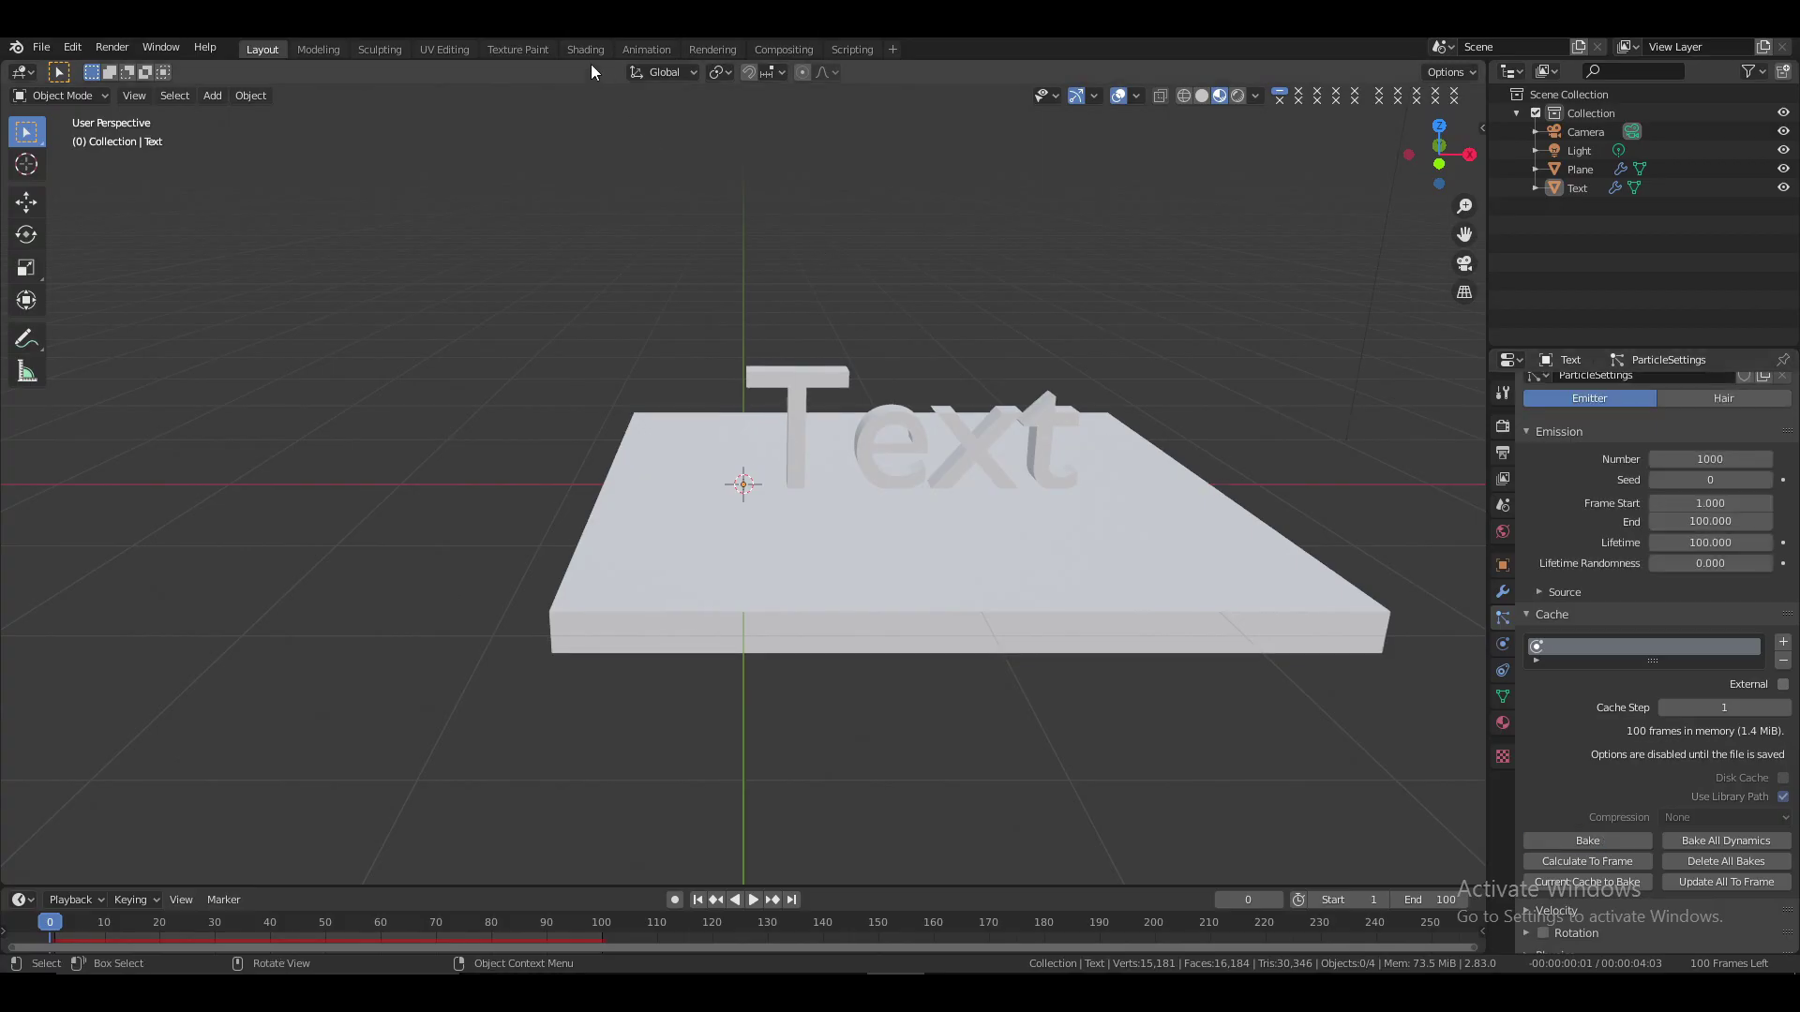
In the Shading workspace, give the Text's Principled BSDF a dark red base colour and roughness 0.255
left_click(585, 49)
scroll(908, 368, "up", 5)
scroll(909, 373, "up", 2)
left_click_drag(1465, 234, 1464, 282)
left_click_drag(1439, 154, 1388, 164)
left_click(862, 678)
mouse_move(871, 577)
left_mouse_down()
mouse_move(837, 520)
mouse_move(868, 589)
left_mouse_up()
mouse_move(932, 518)
left_mouse_down()
mouse_move(933, 548)
mouse_move(935, 532)
left_mouse_up()
left_click_drag(858, 774, 825, 775)
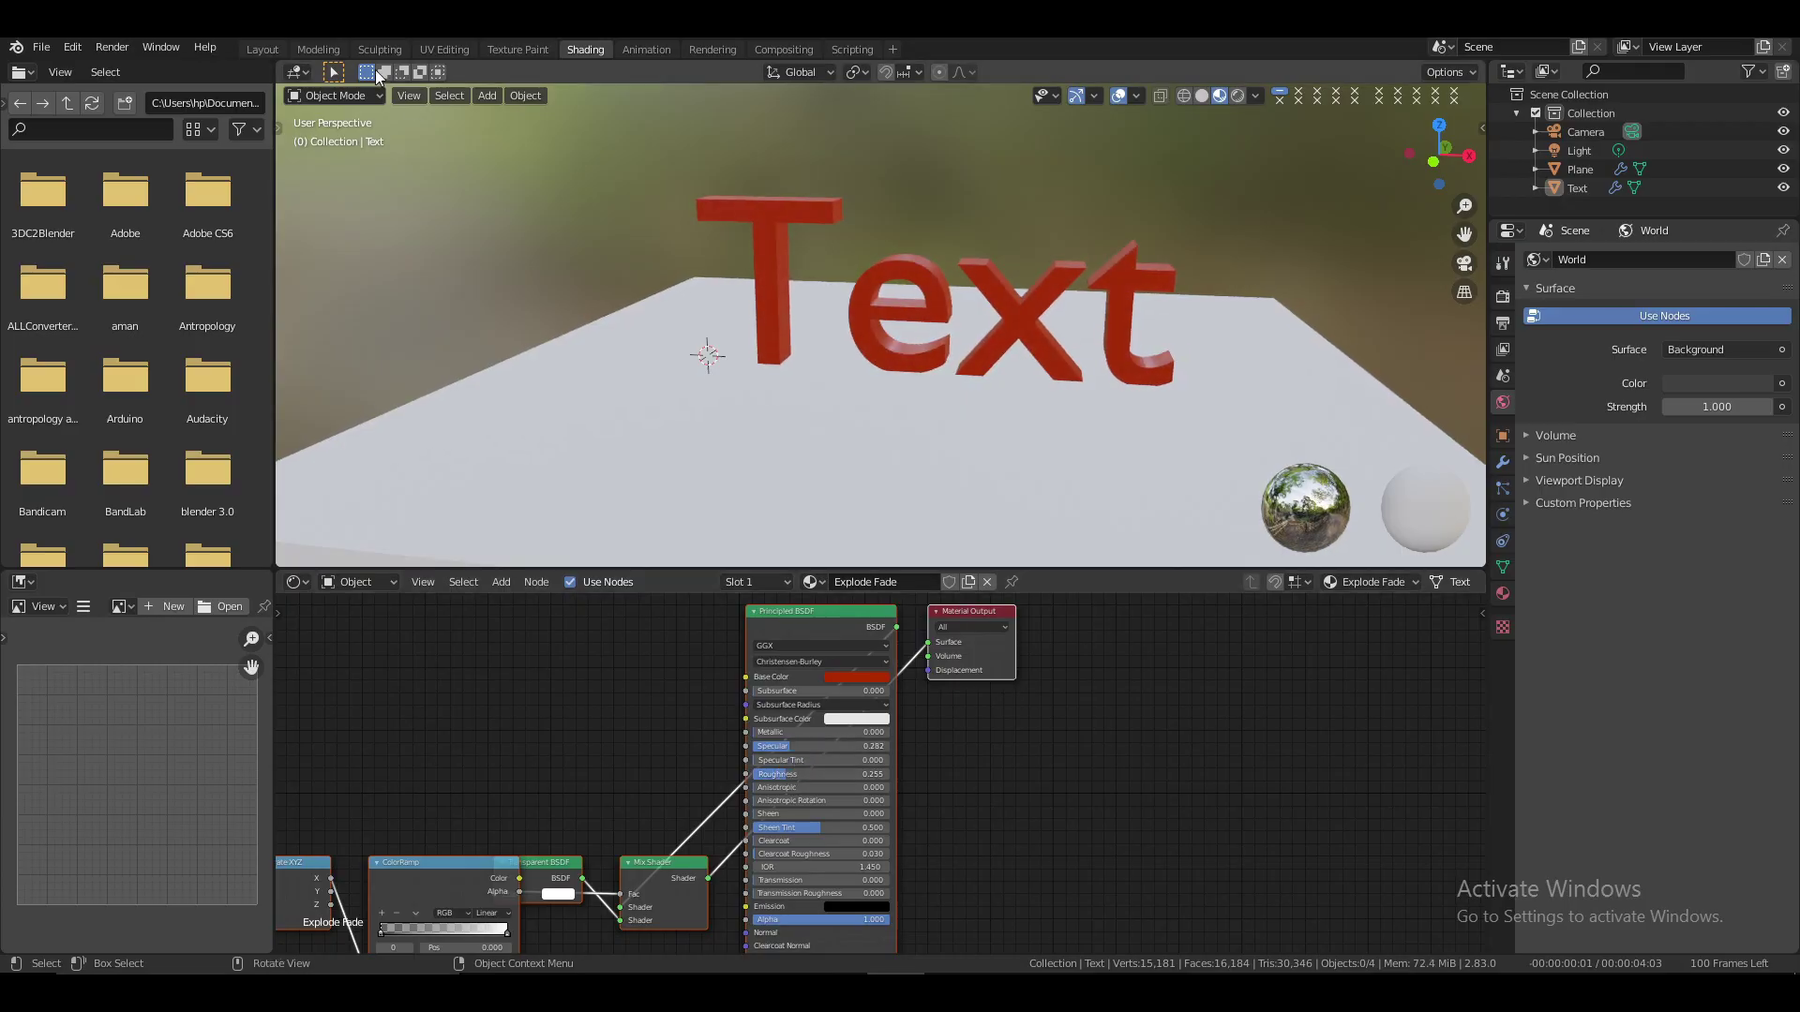
left_click(262, 49)
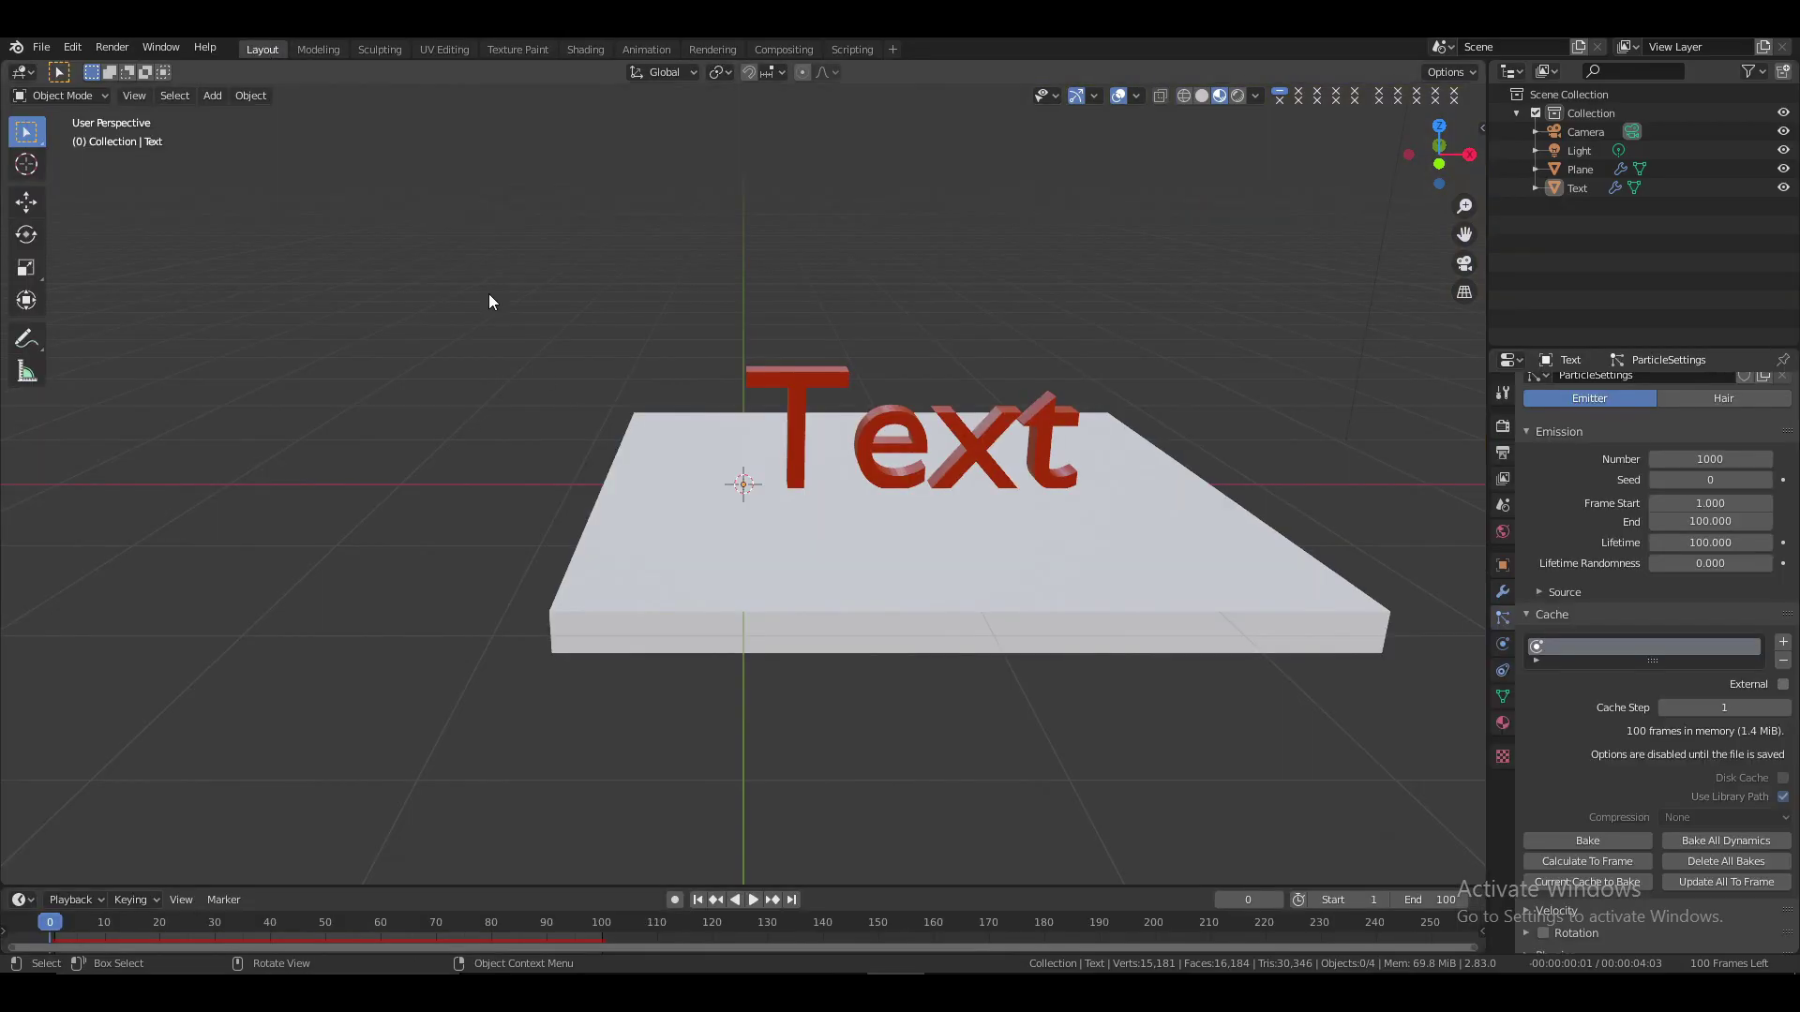
At frame 30, add a Solidify modifier to the Text object
left_click(214, 926)
scroll(835, 630, "up", 5)
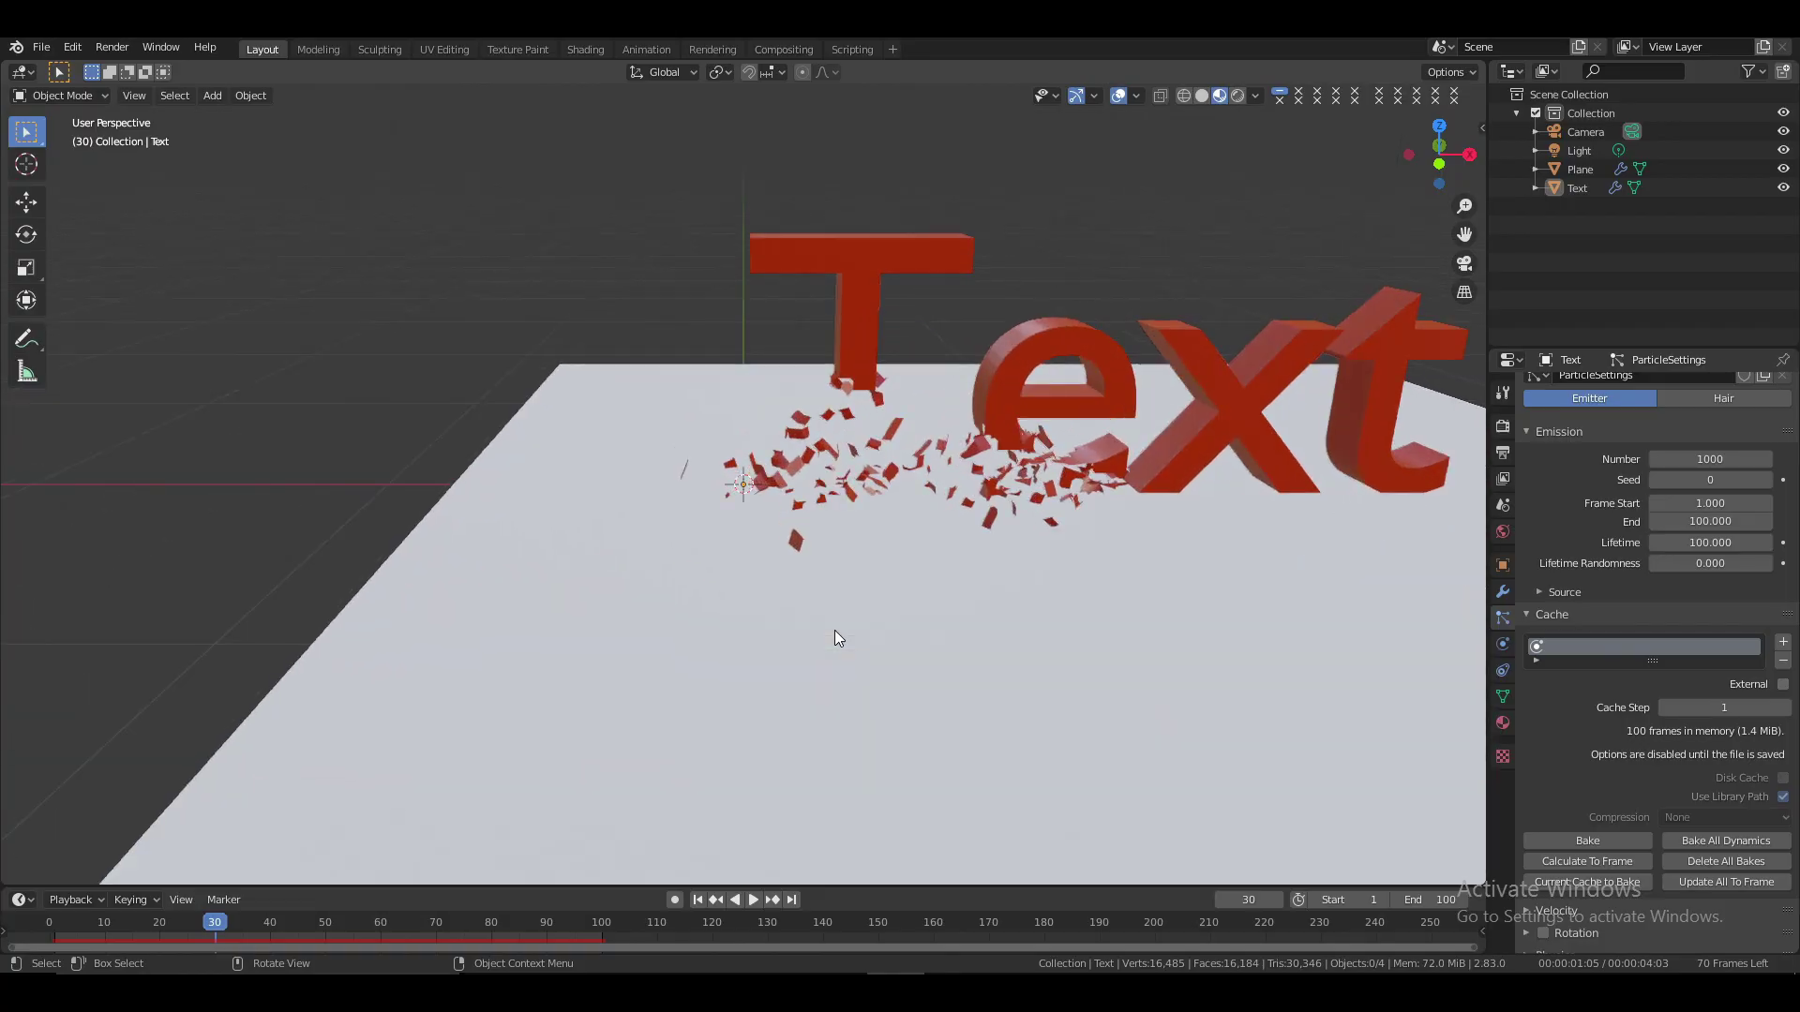
left_click_drag(1405, 183, 1328, 203)
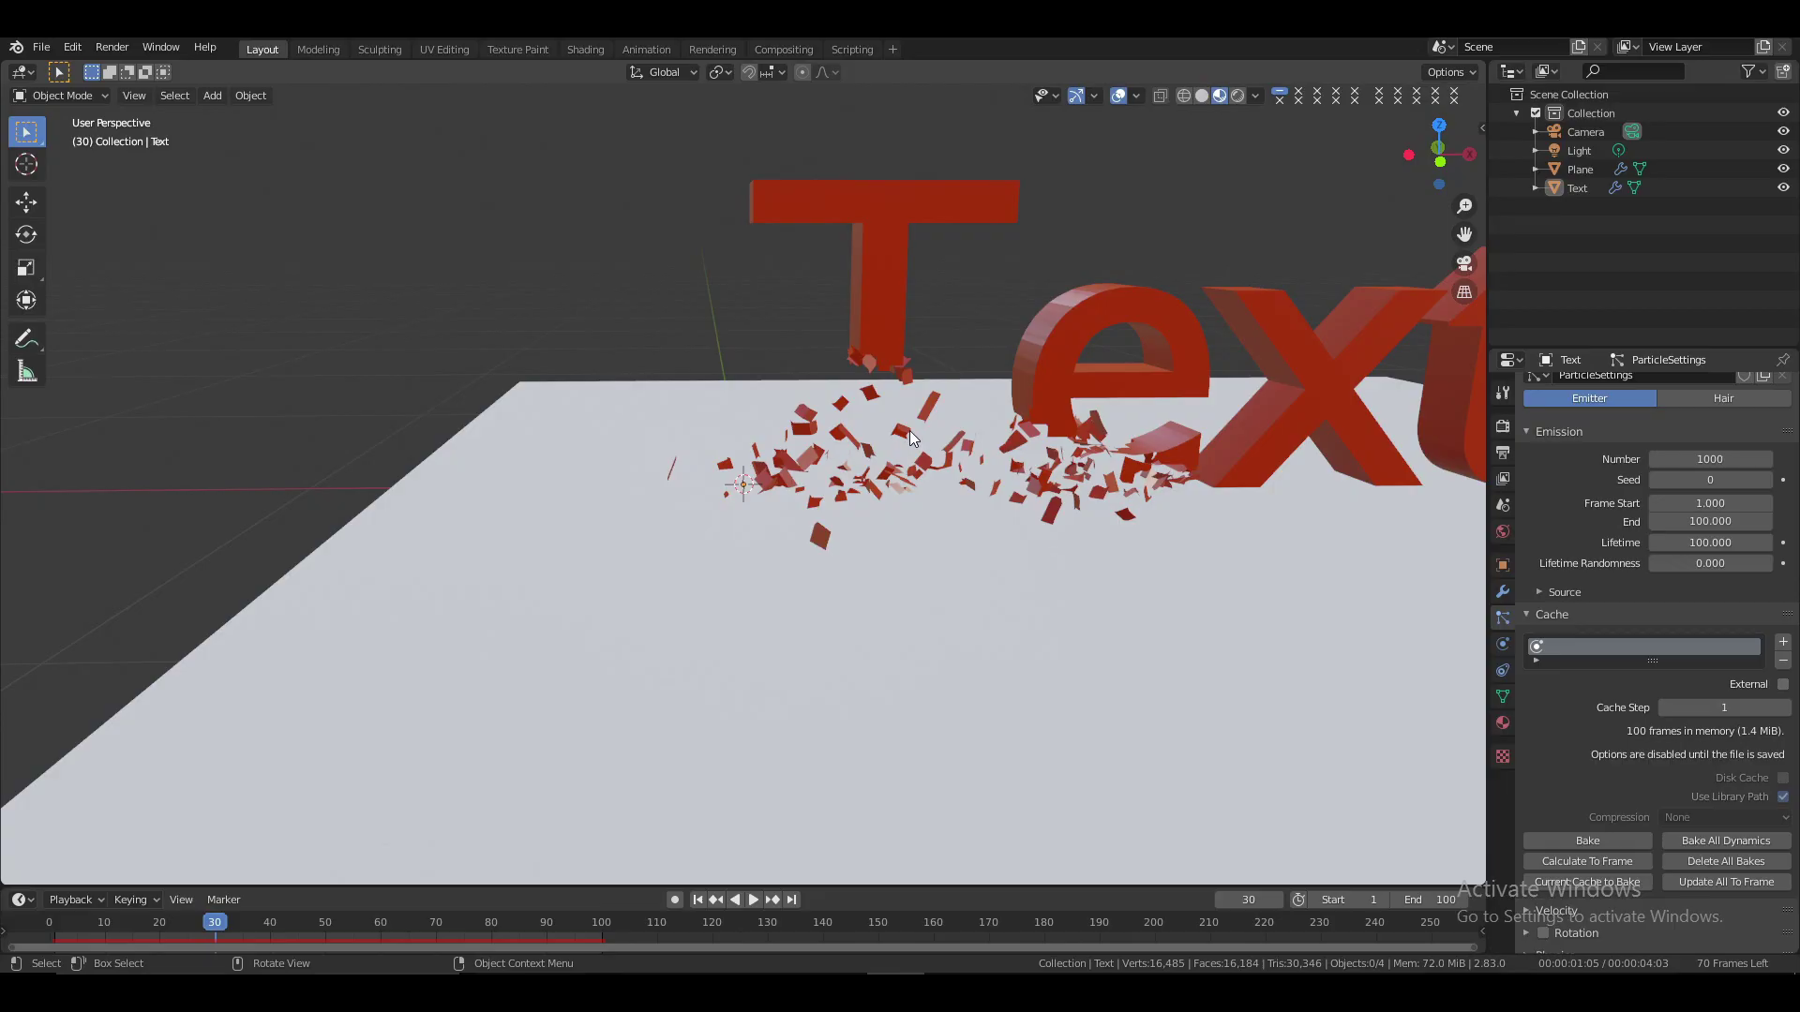
left_click(885, 348)
left_click(1503, 592)
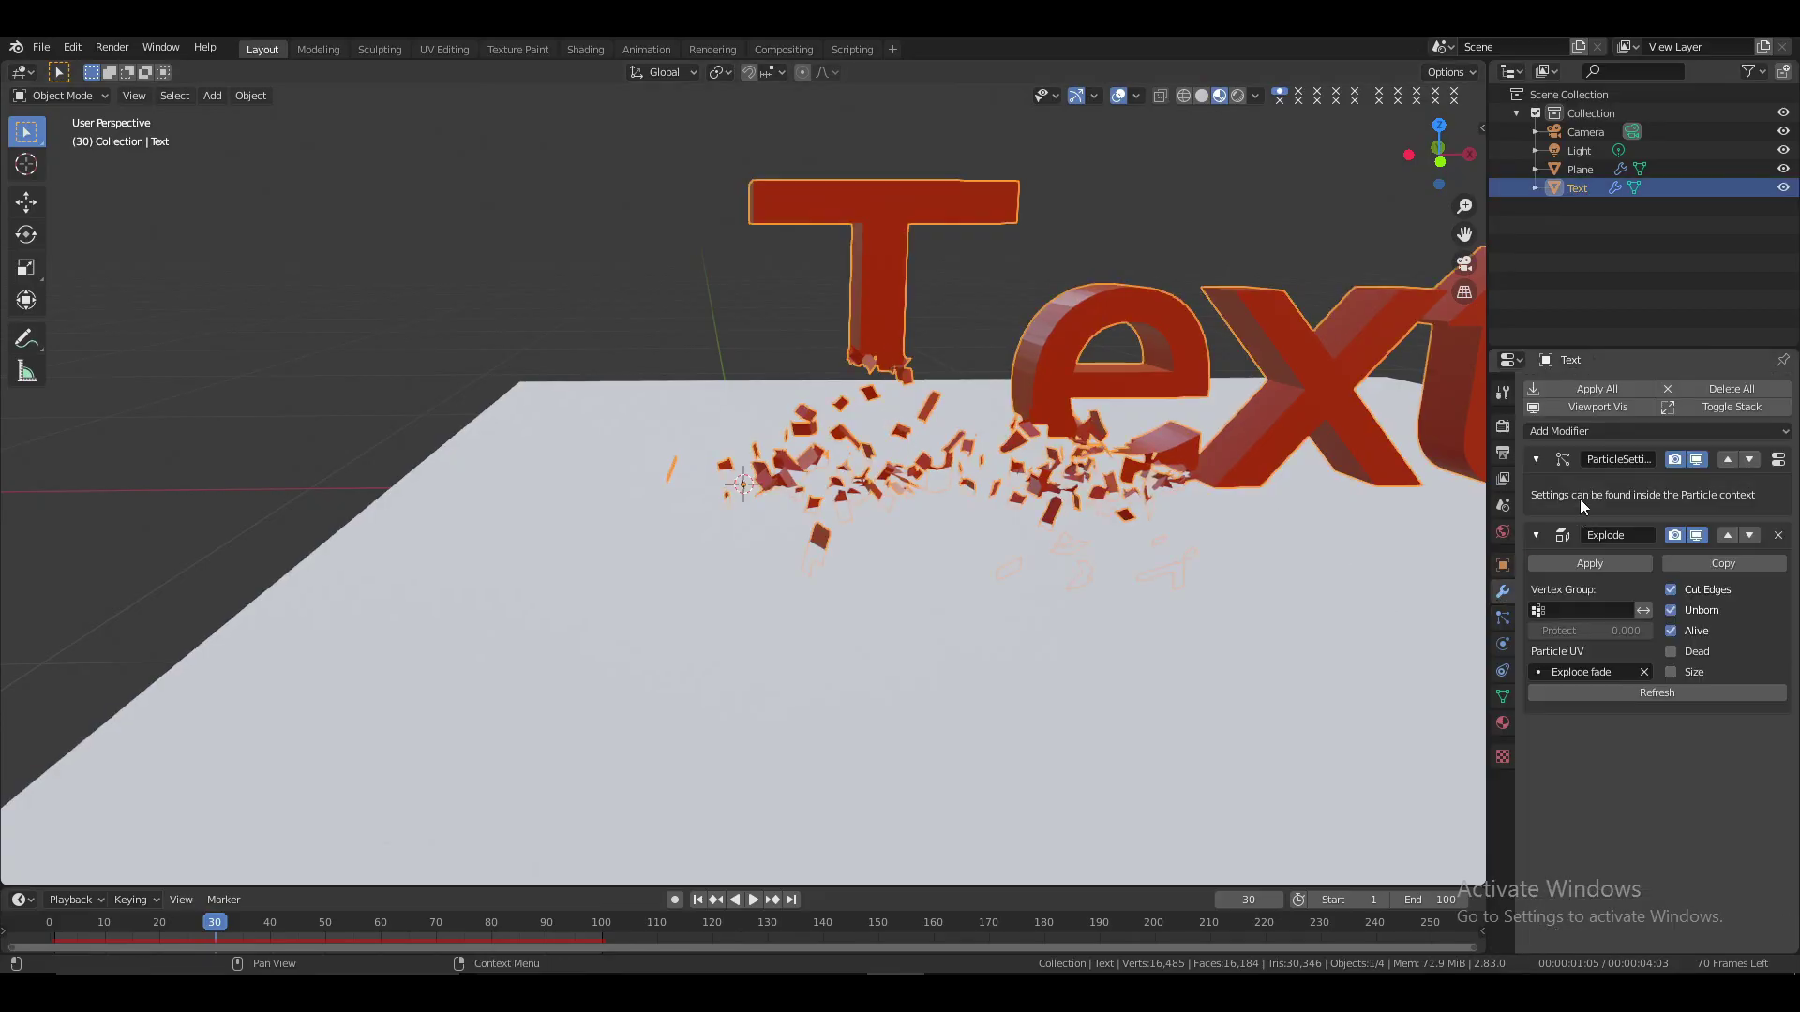
left_click(1588, 431)
left_click(1433, 720)
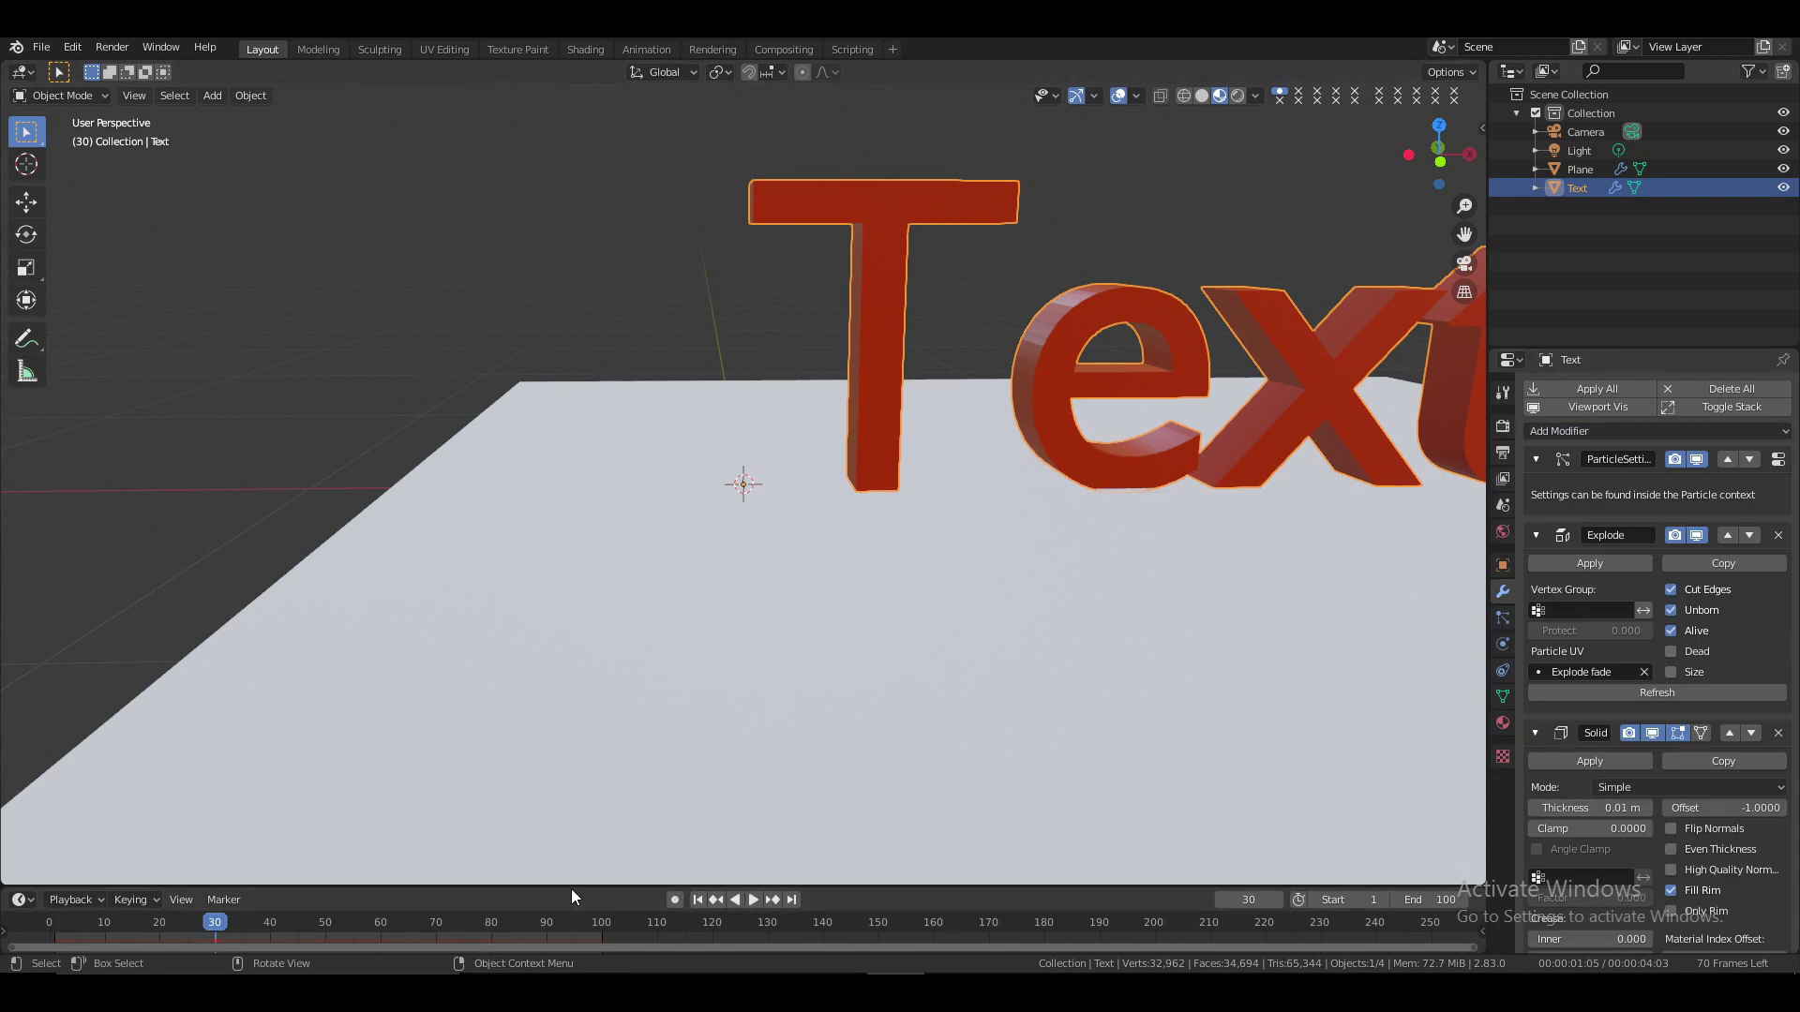
Inspect the thickened debris at frame 70 in Solid shading, then rewind to frame 0
left_click(436, 921)
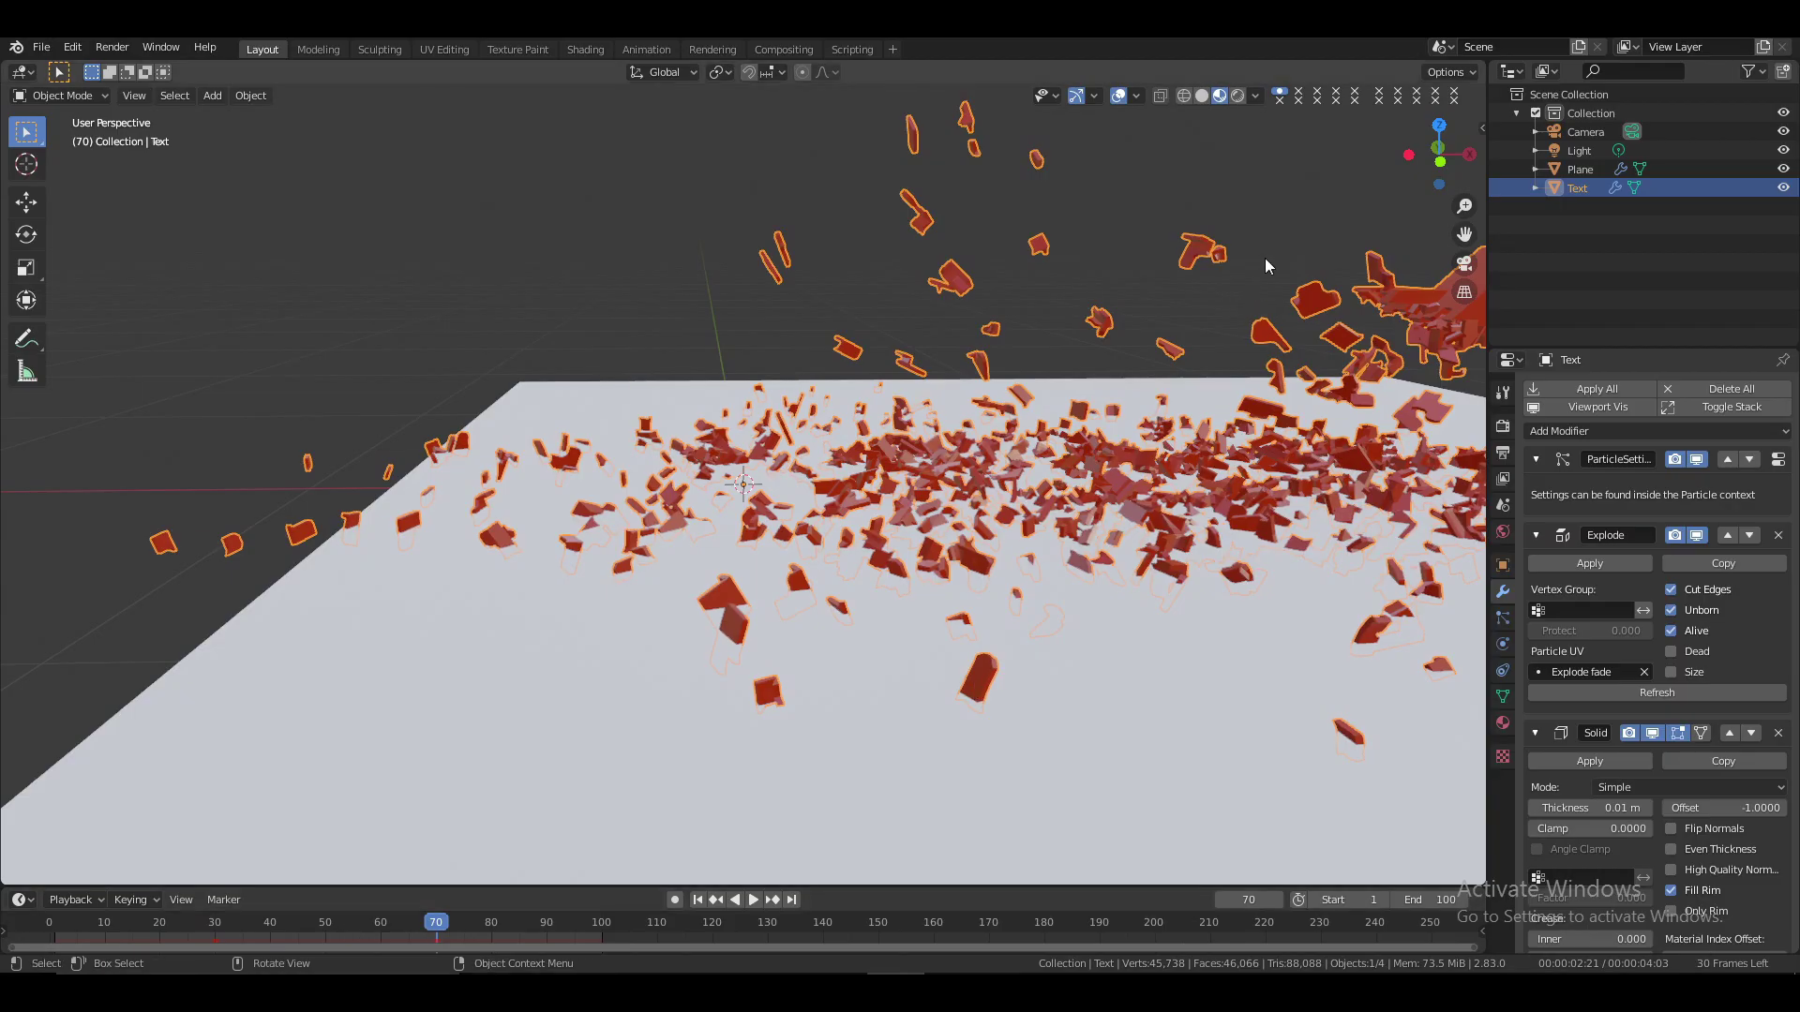
left_click_drag(1439, 155, 1116, 423)
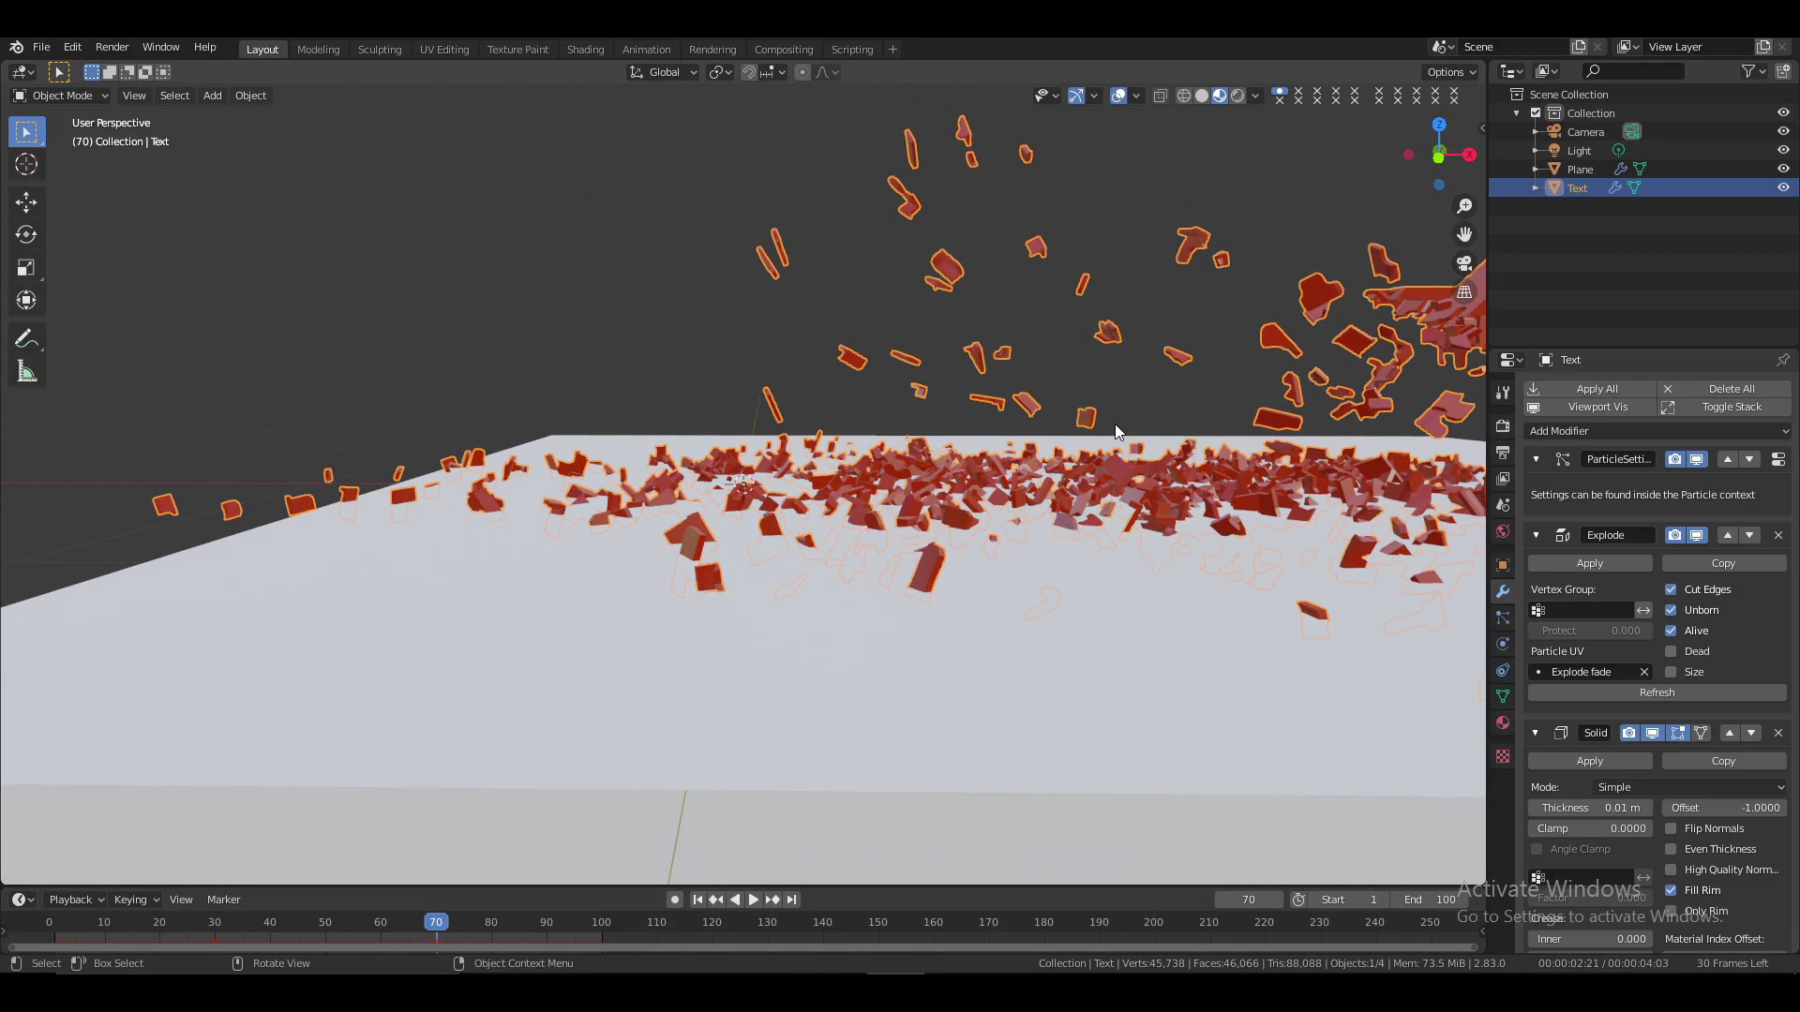
left_click(1202, 95)
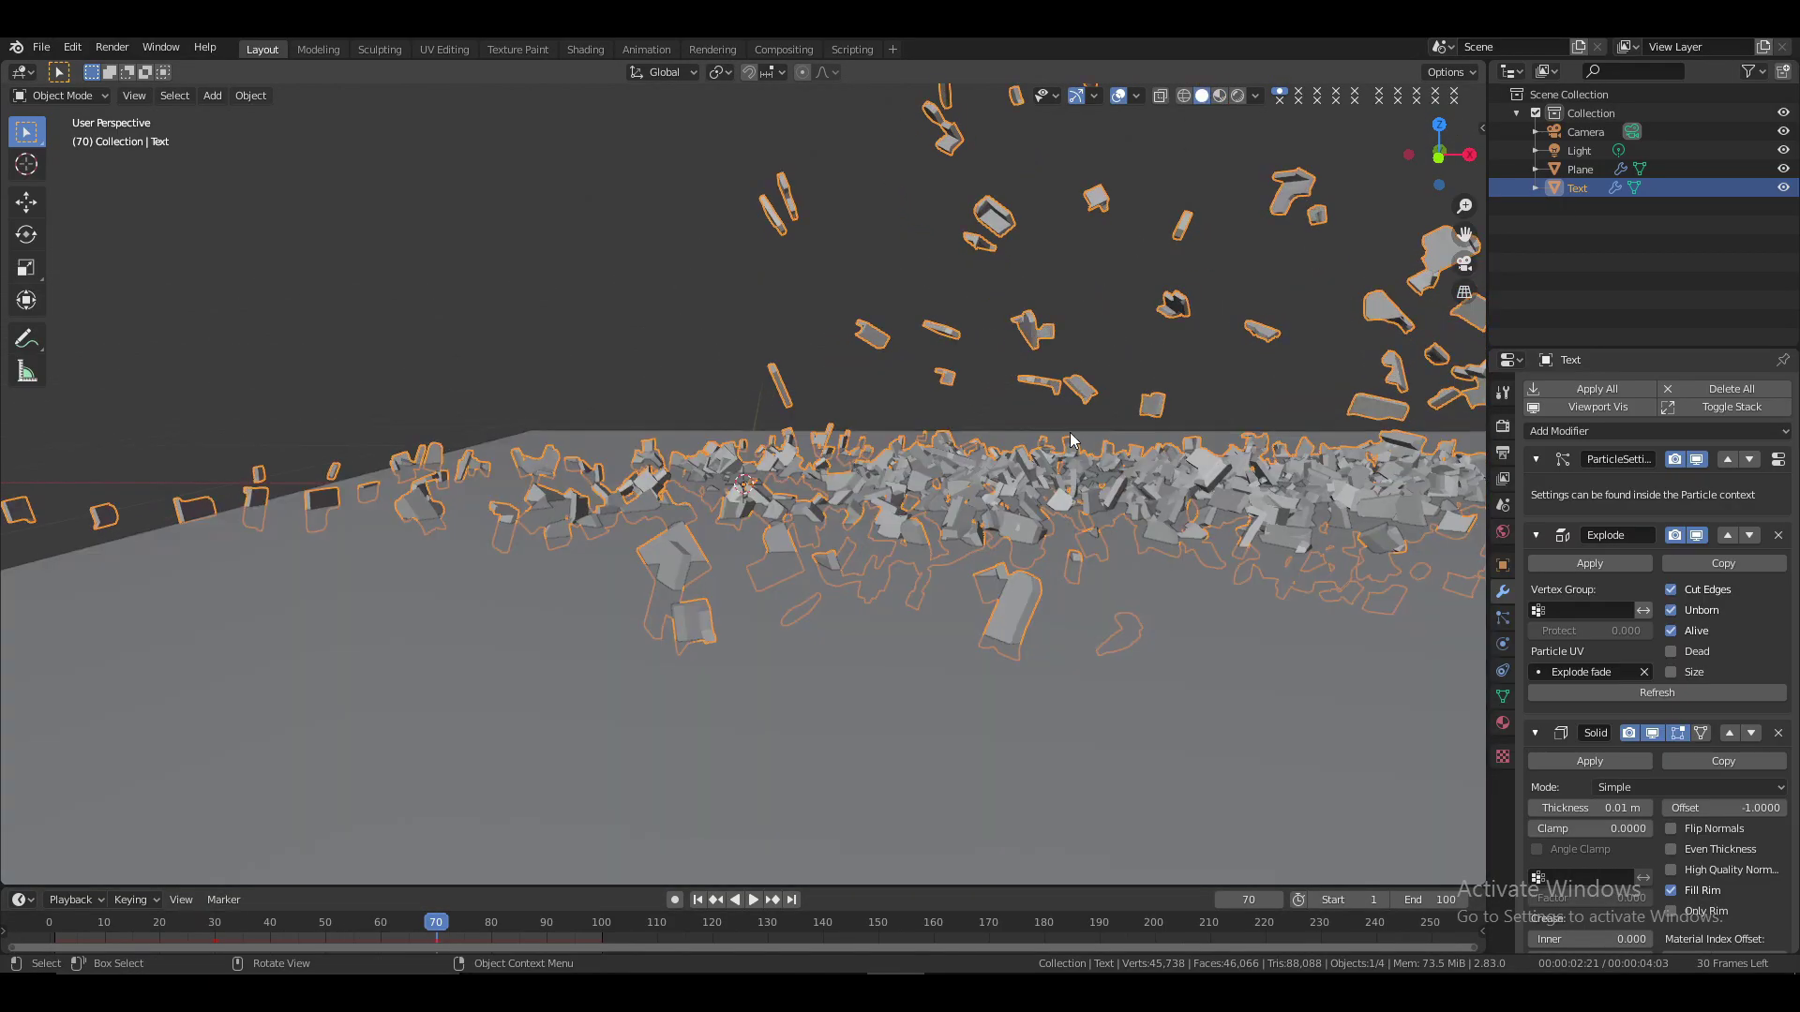
left_click(1537, 733)
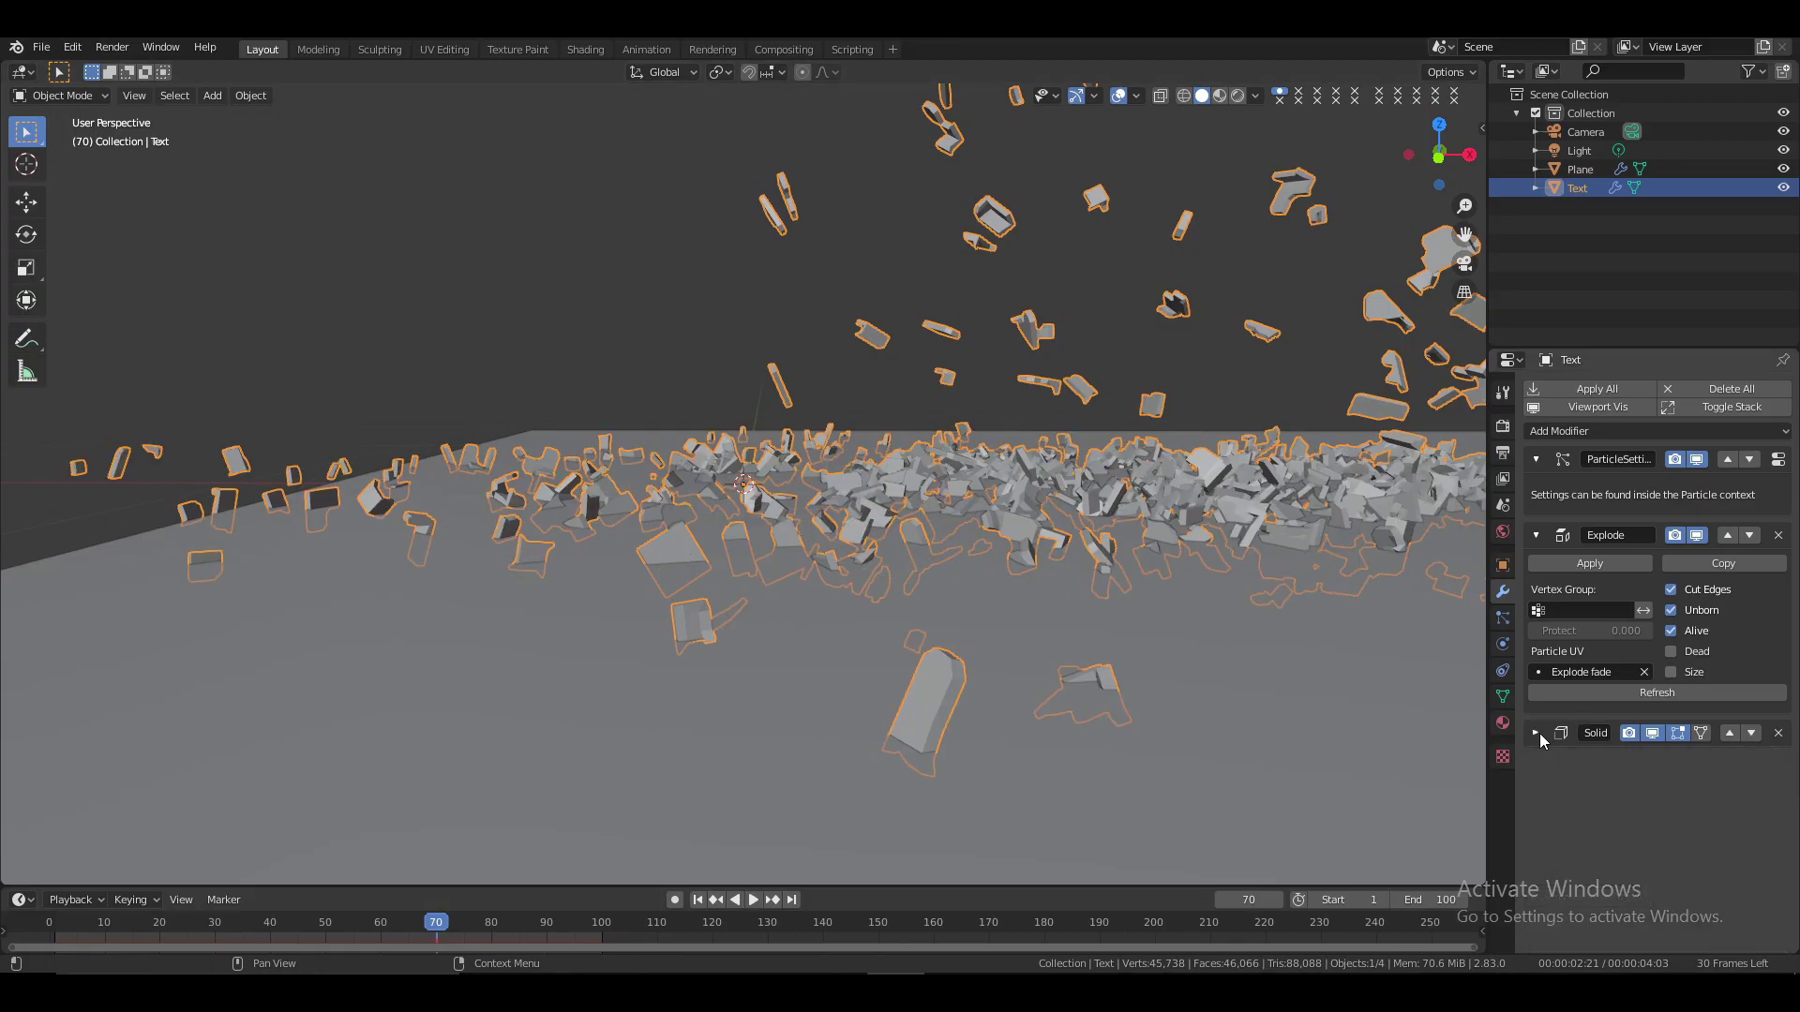
scroll(1215, 479, "down", 8)
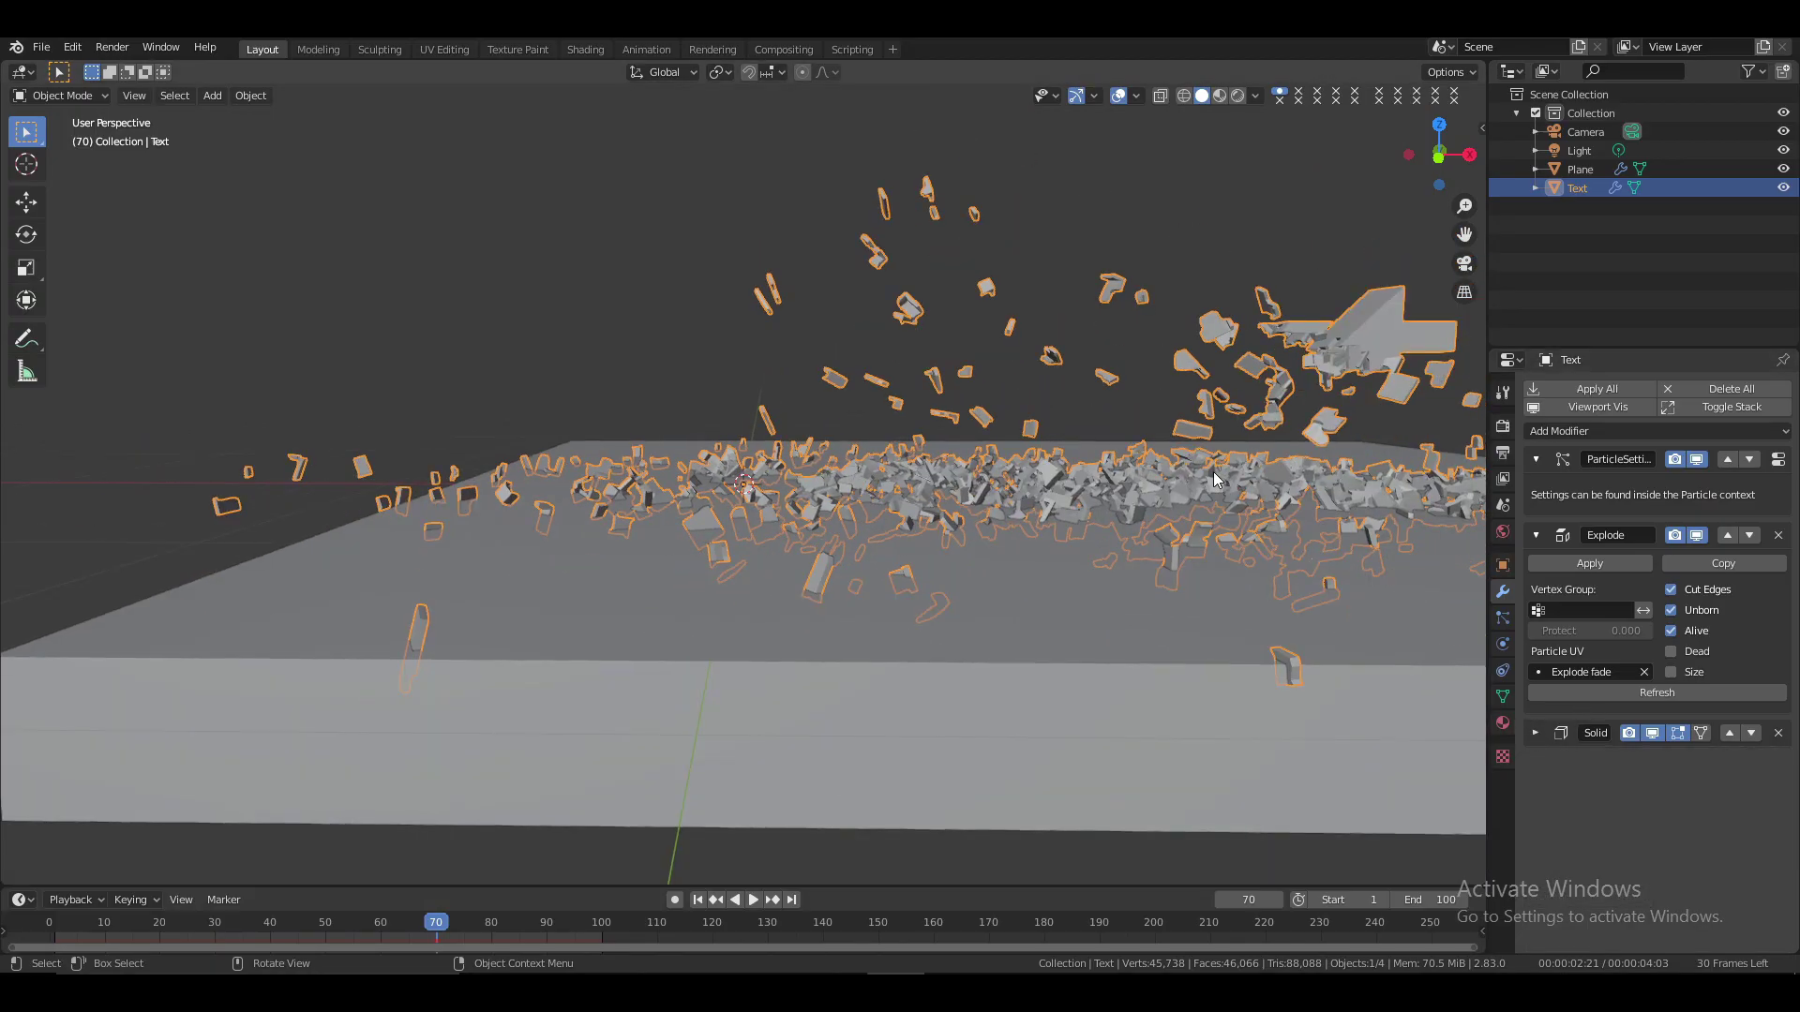
left_click(48, 921)
left_click(1503, 619)
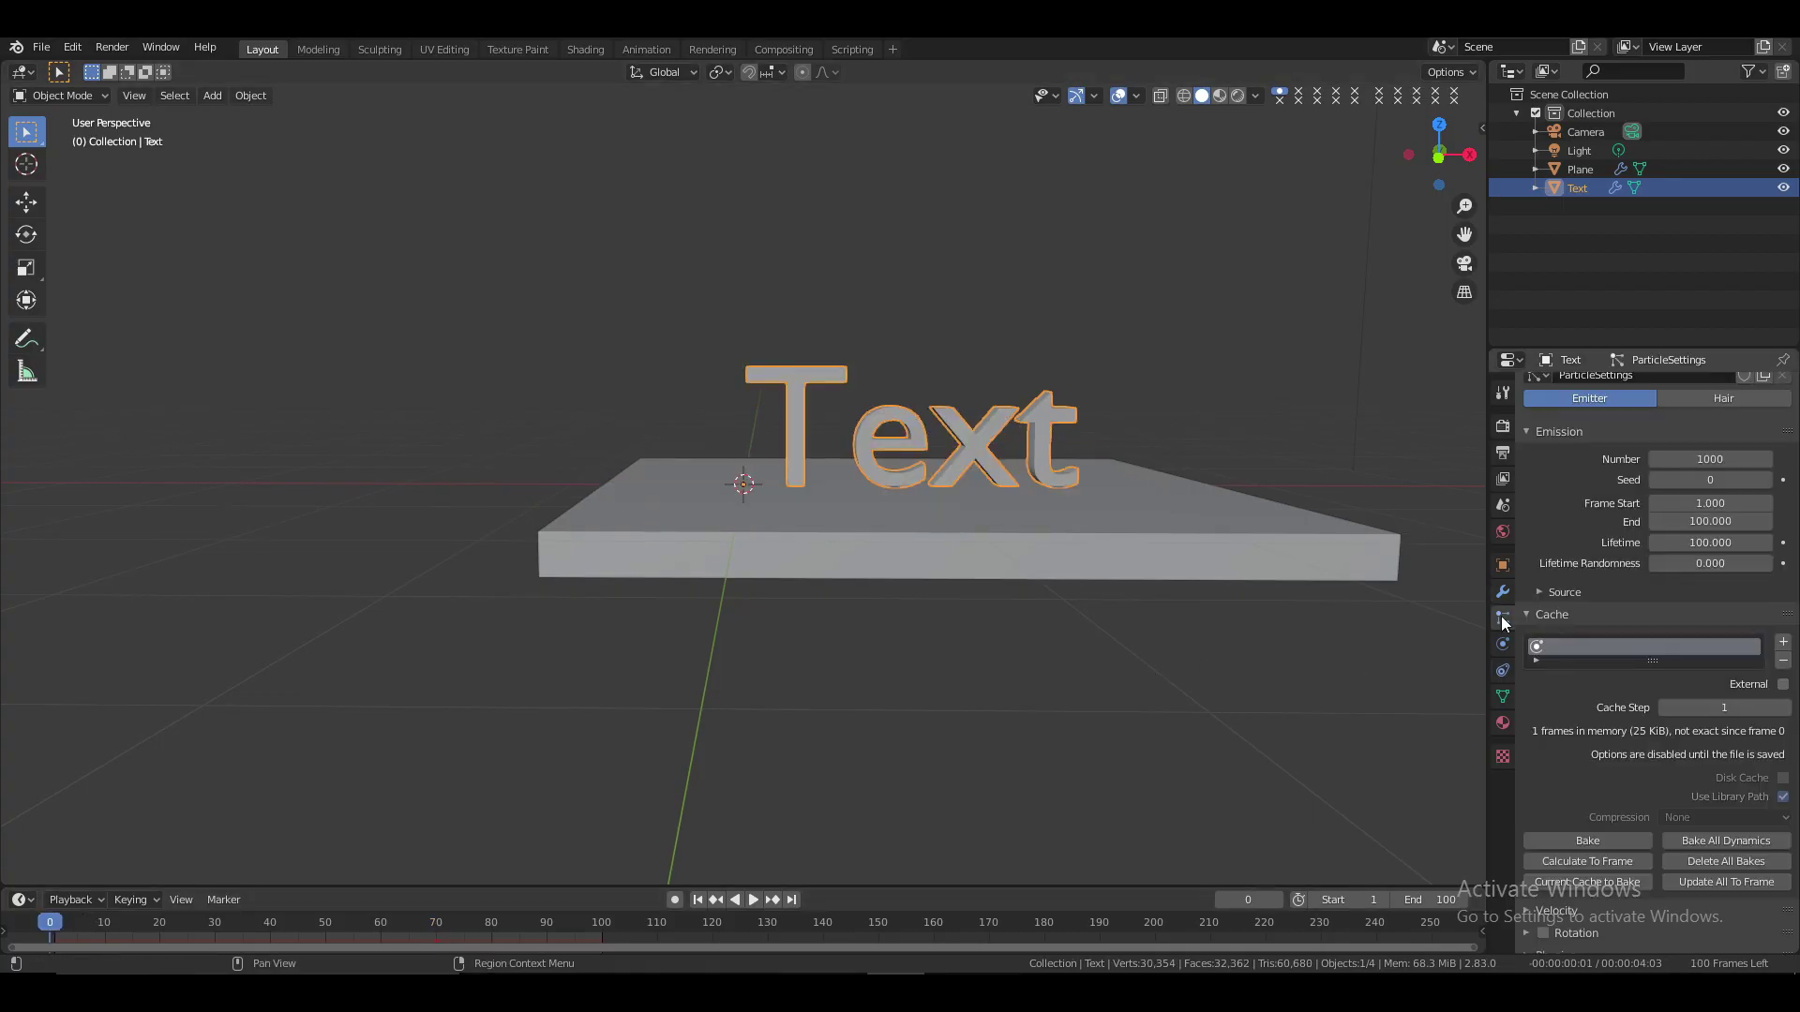
Bake the Text's particles and play the red debris explosion in Material Preview from the front
left_click(1588, 836)
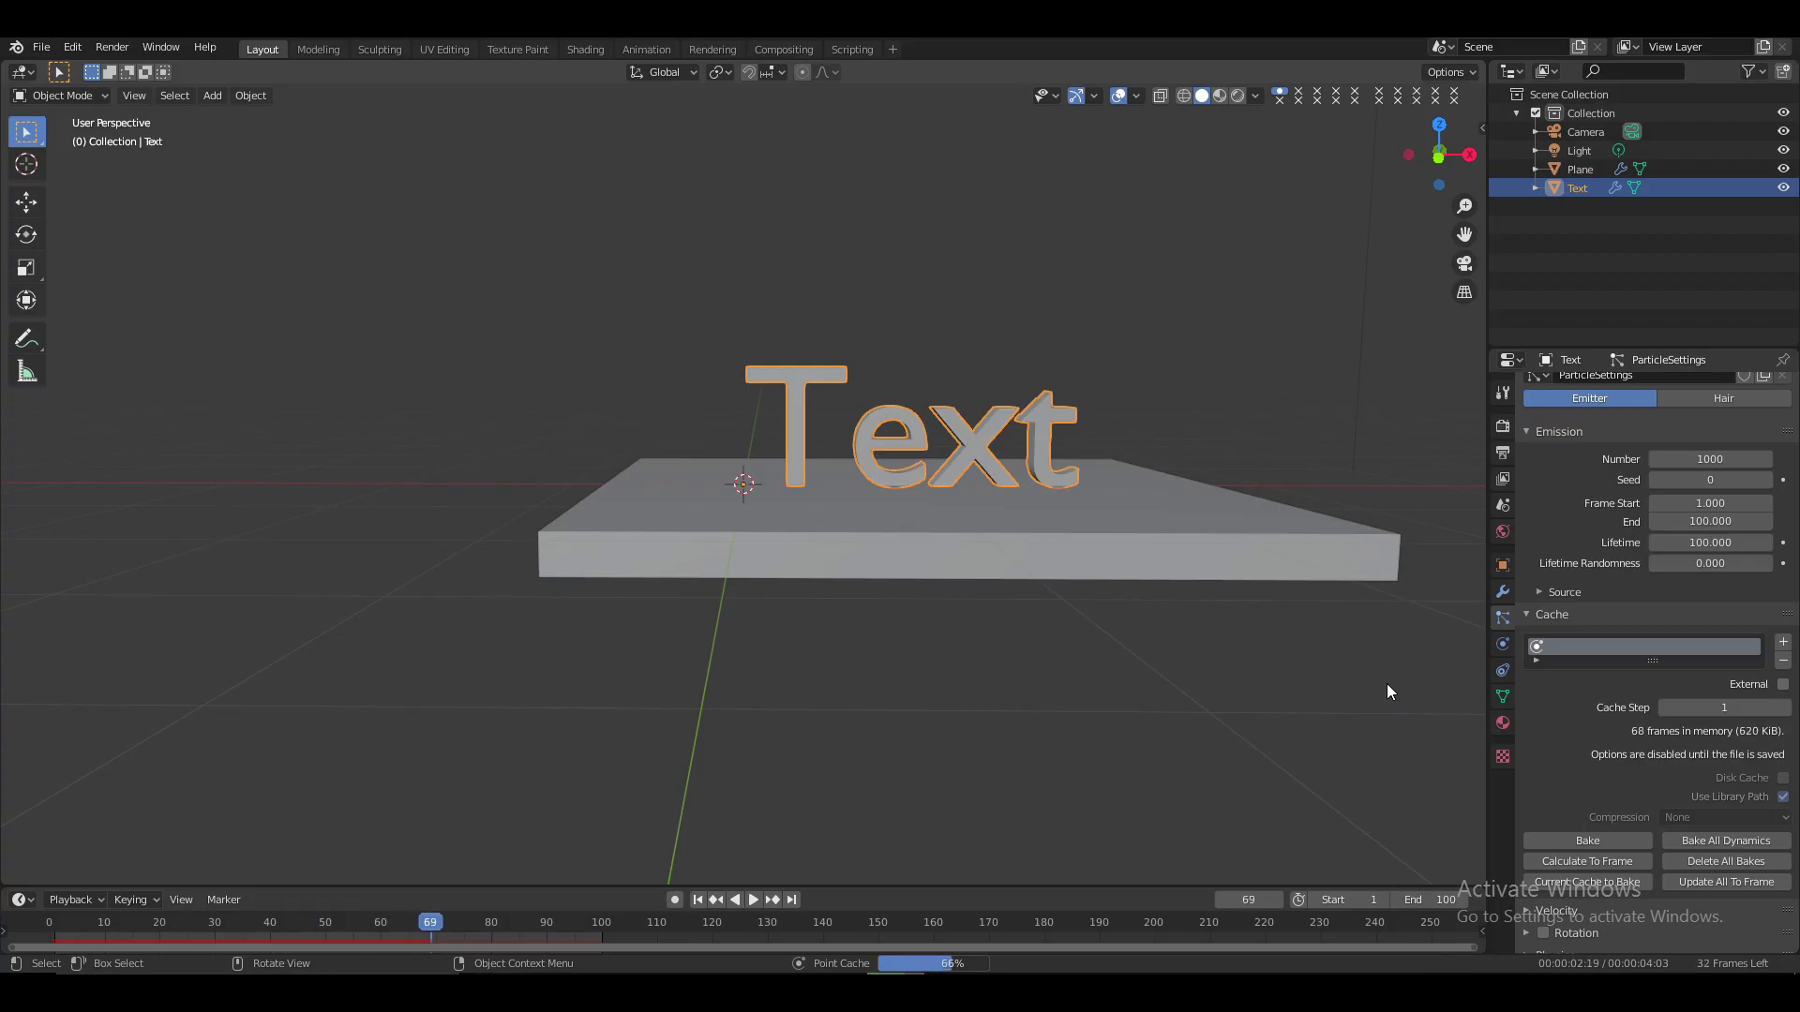
key("space")
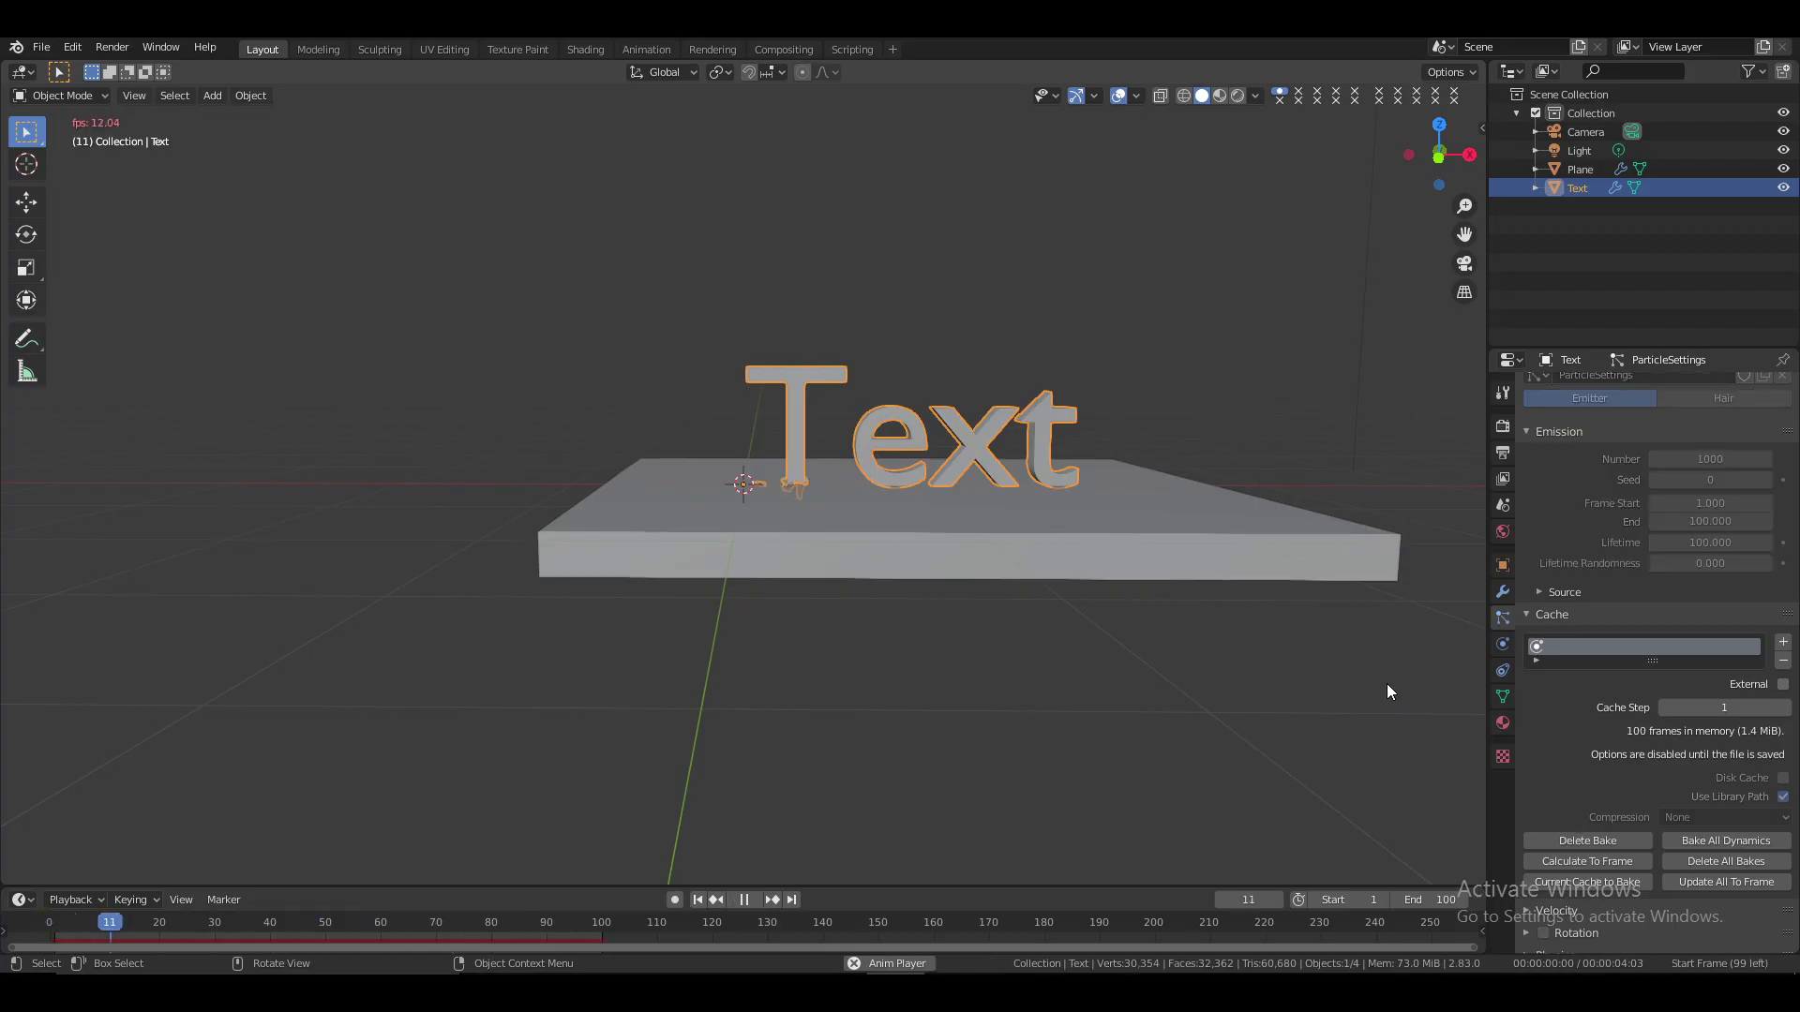
left_click(1388, 692)
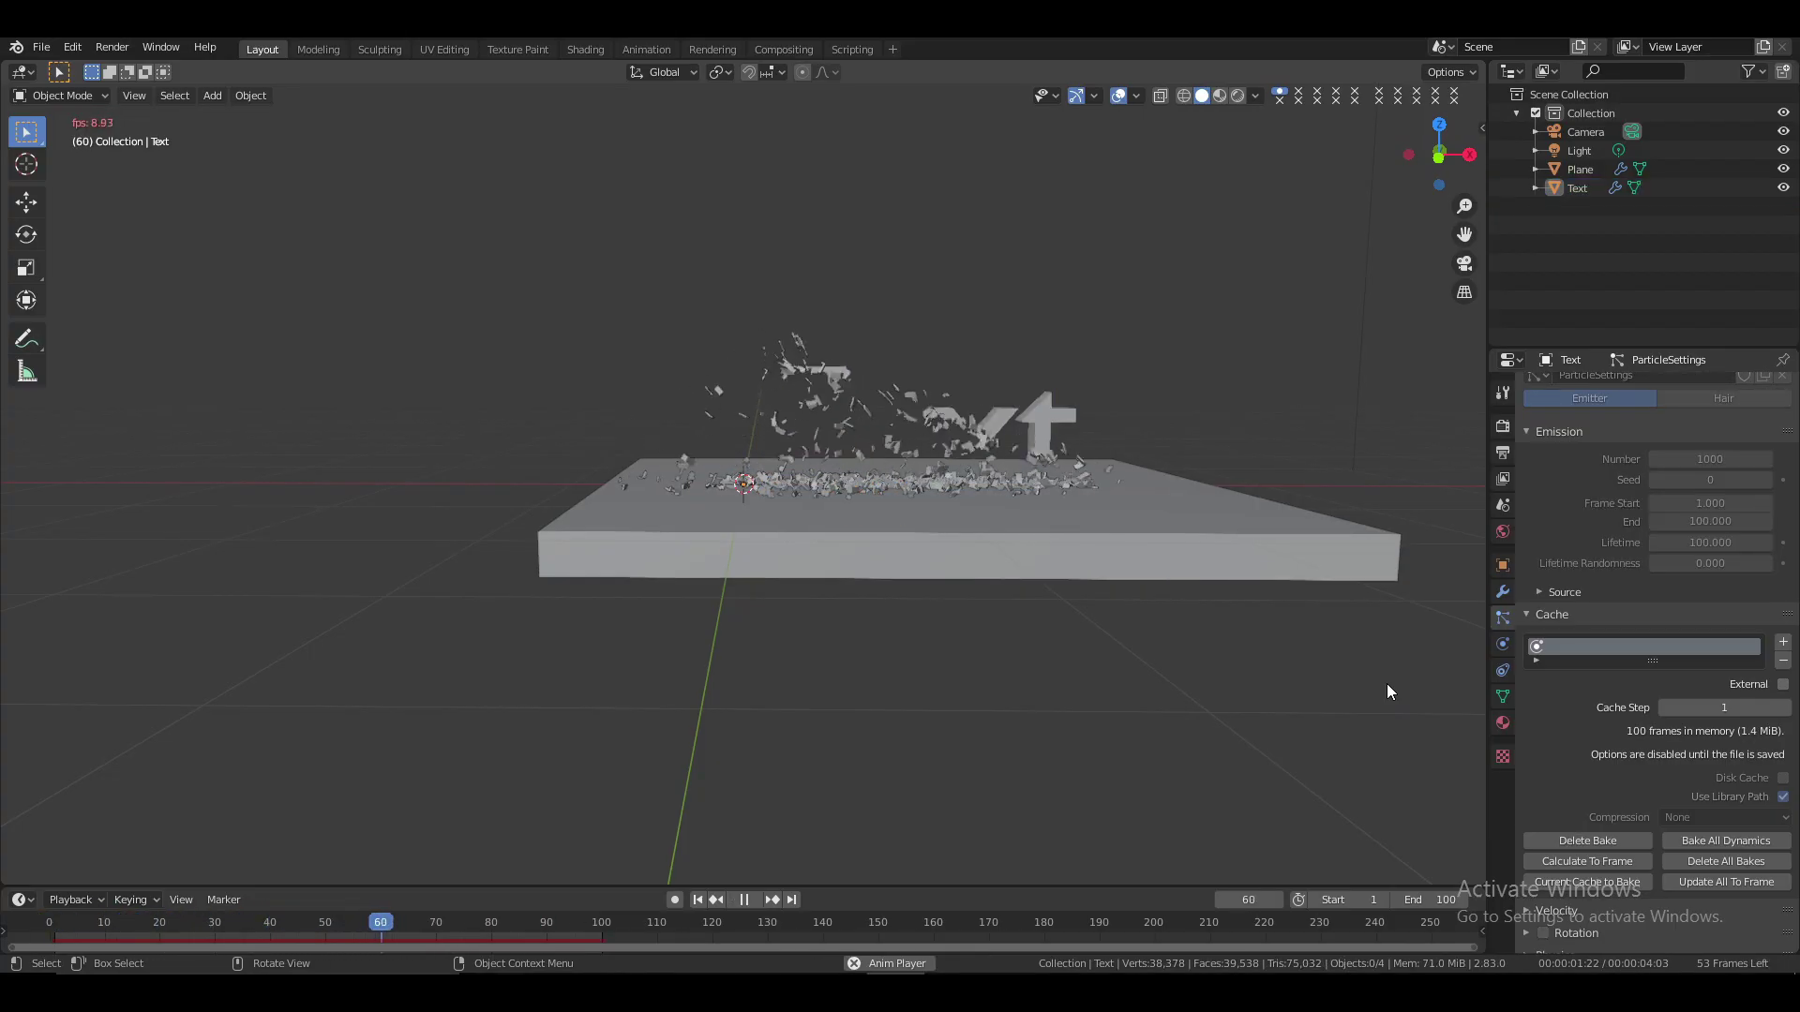
left_click(1219, 96)
key("KP_1")
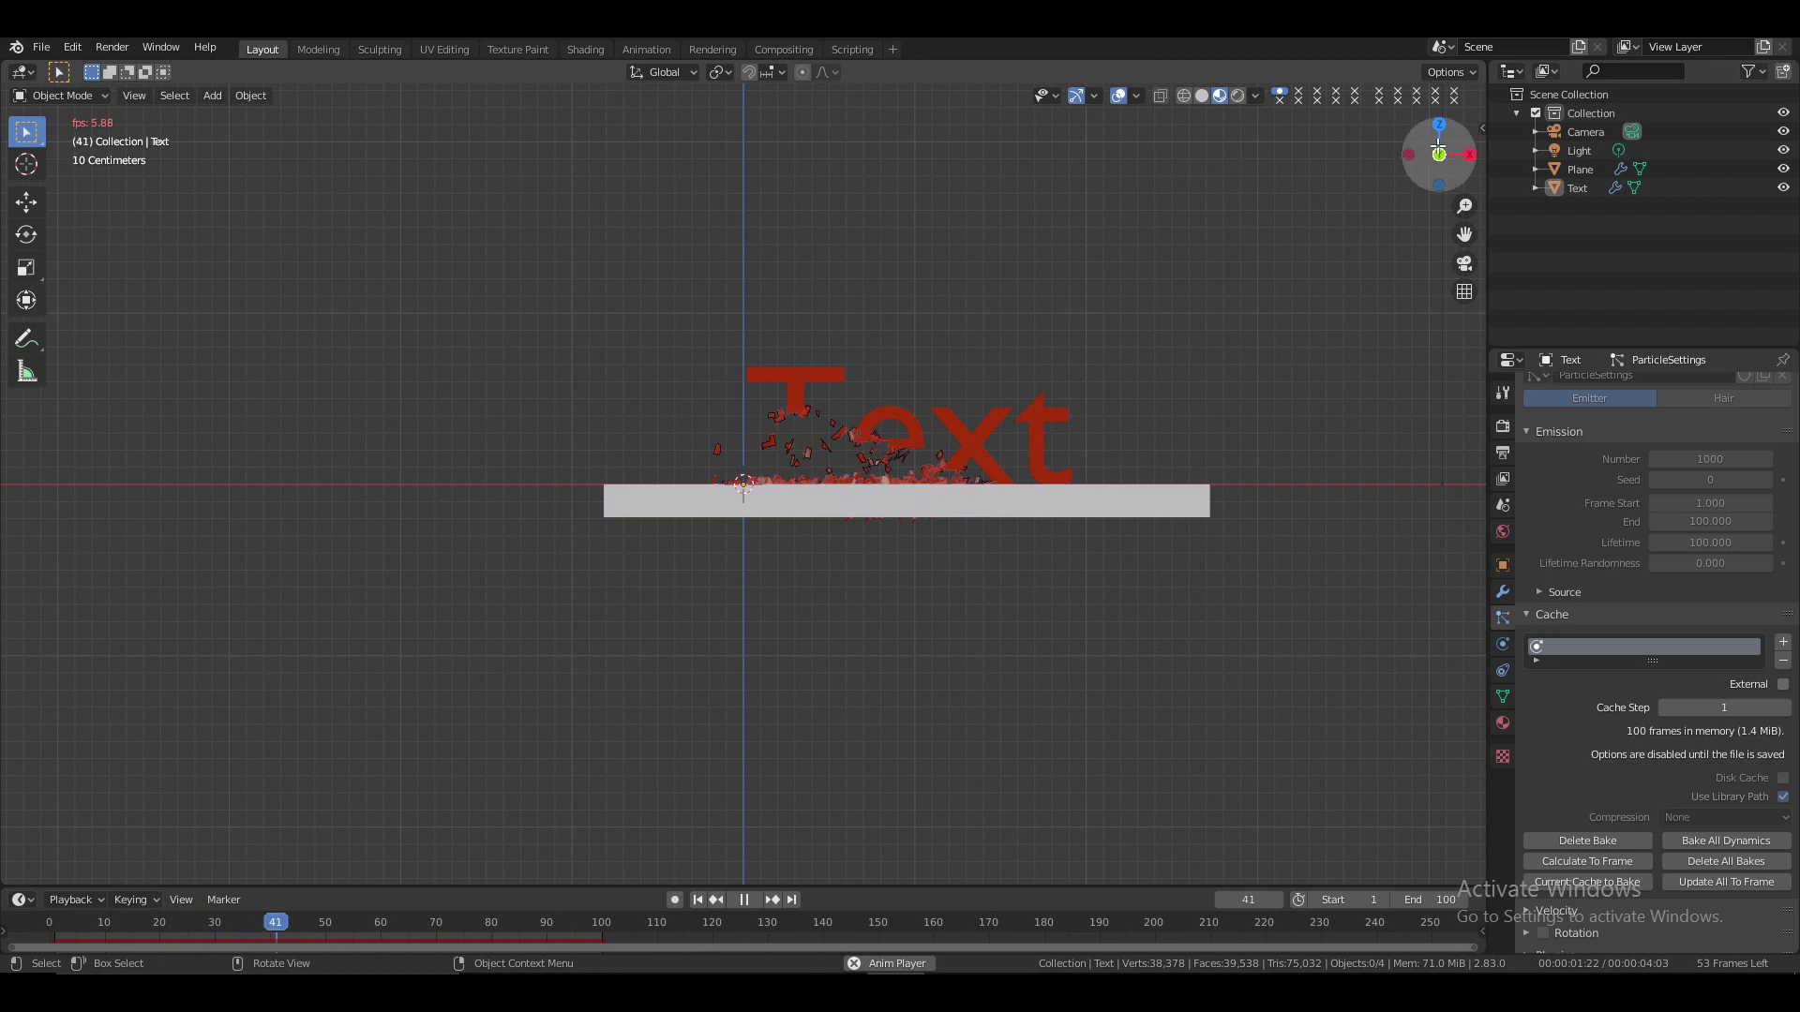
left_click_drag(1437, 147, 1423, 202)
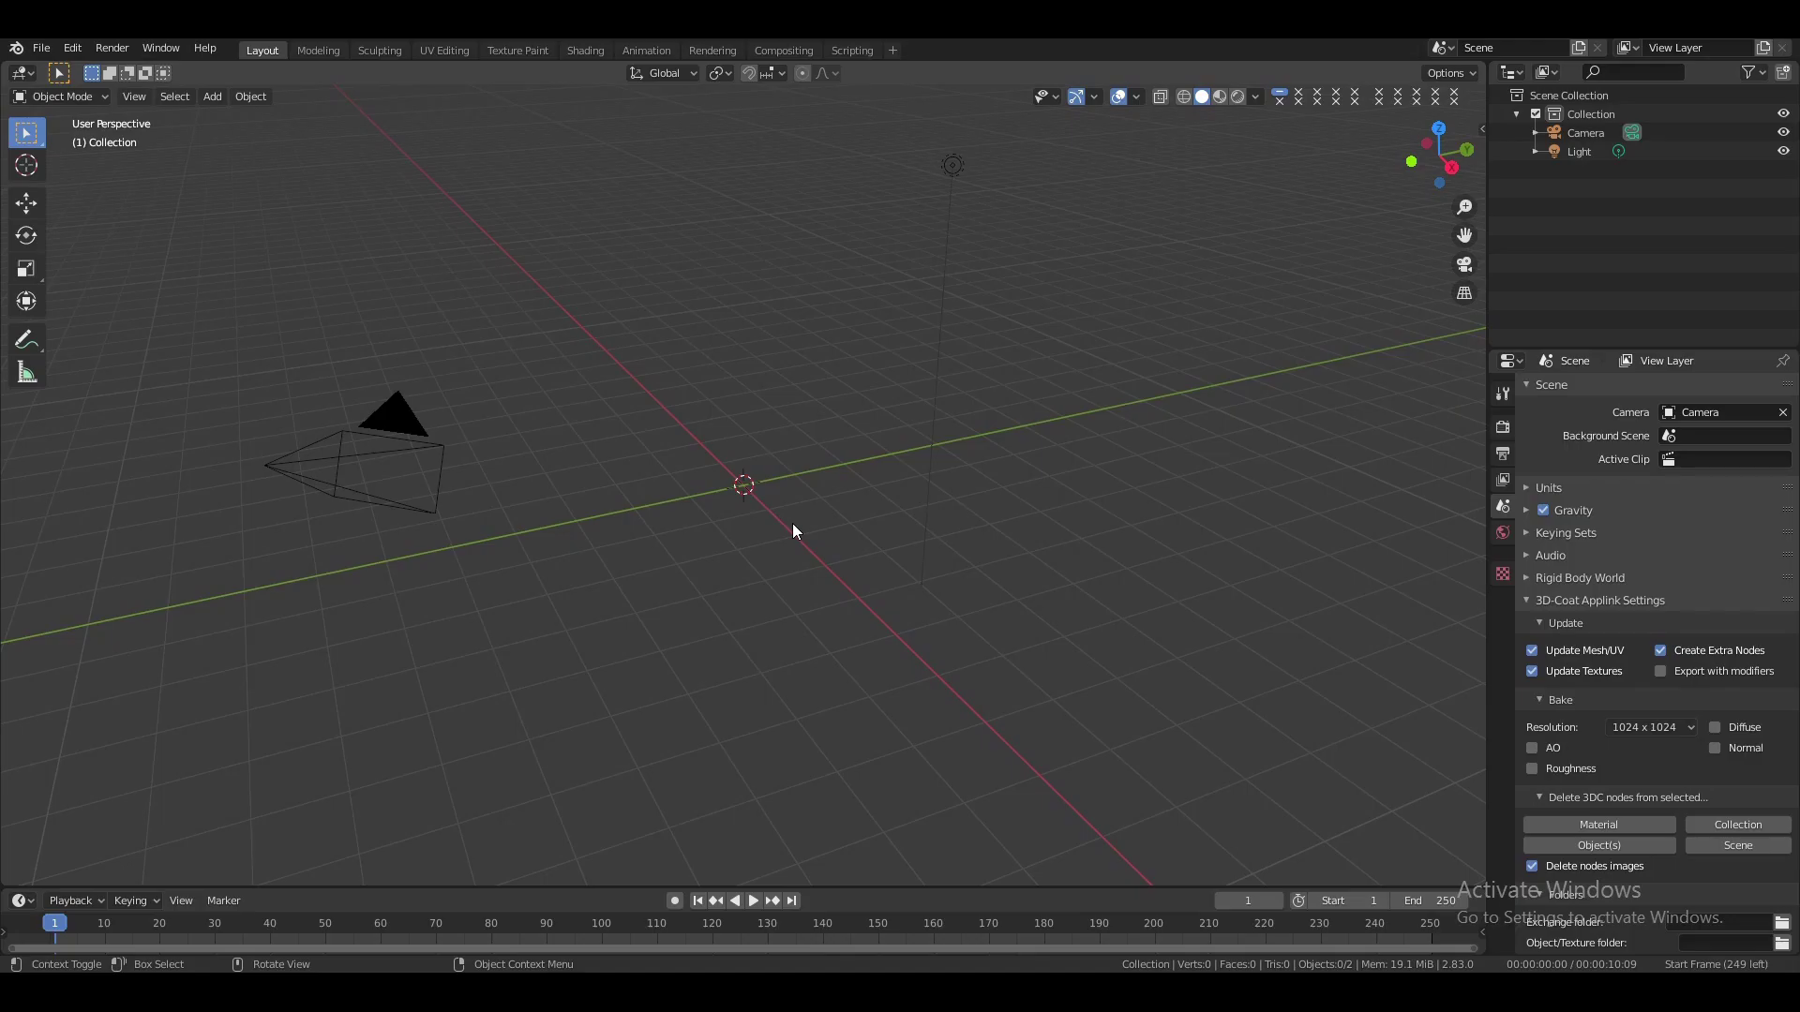
key("shift+a")
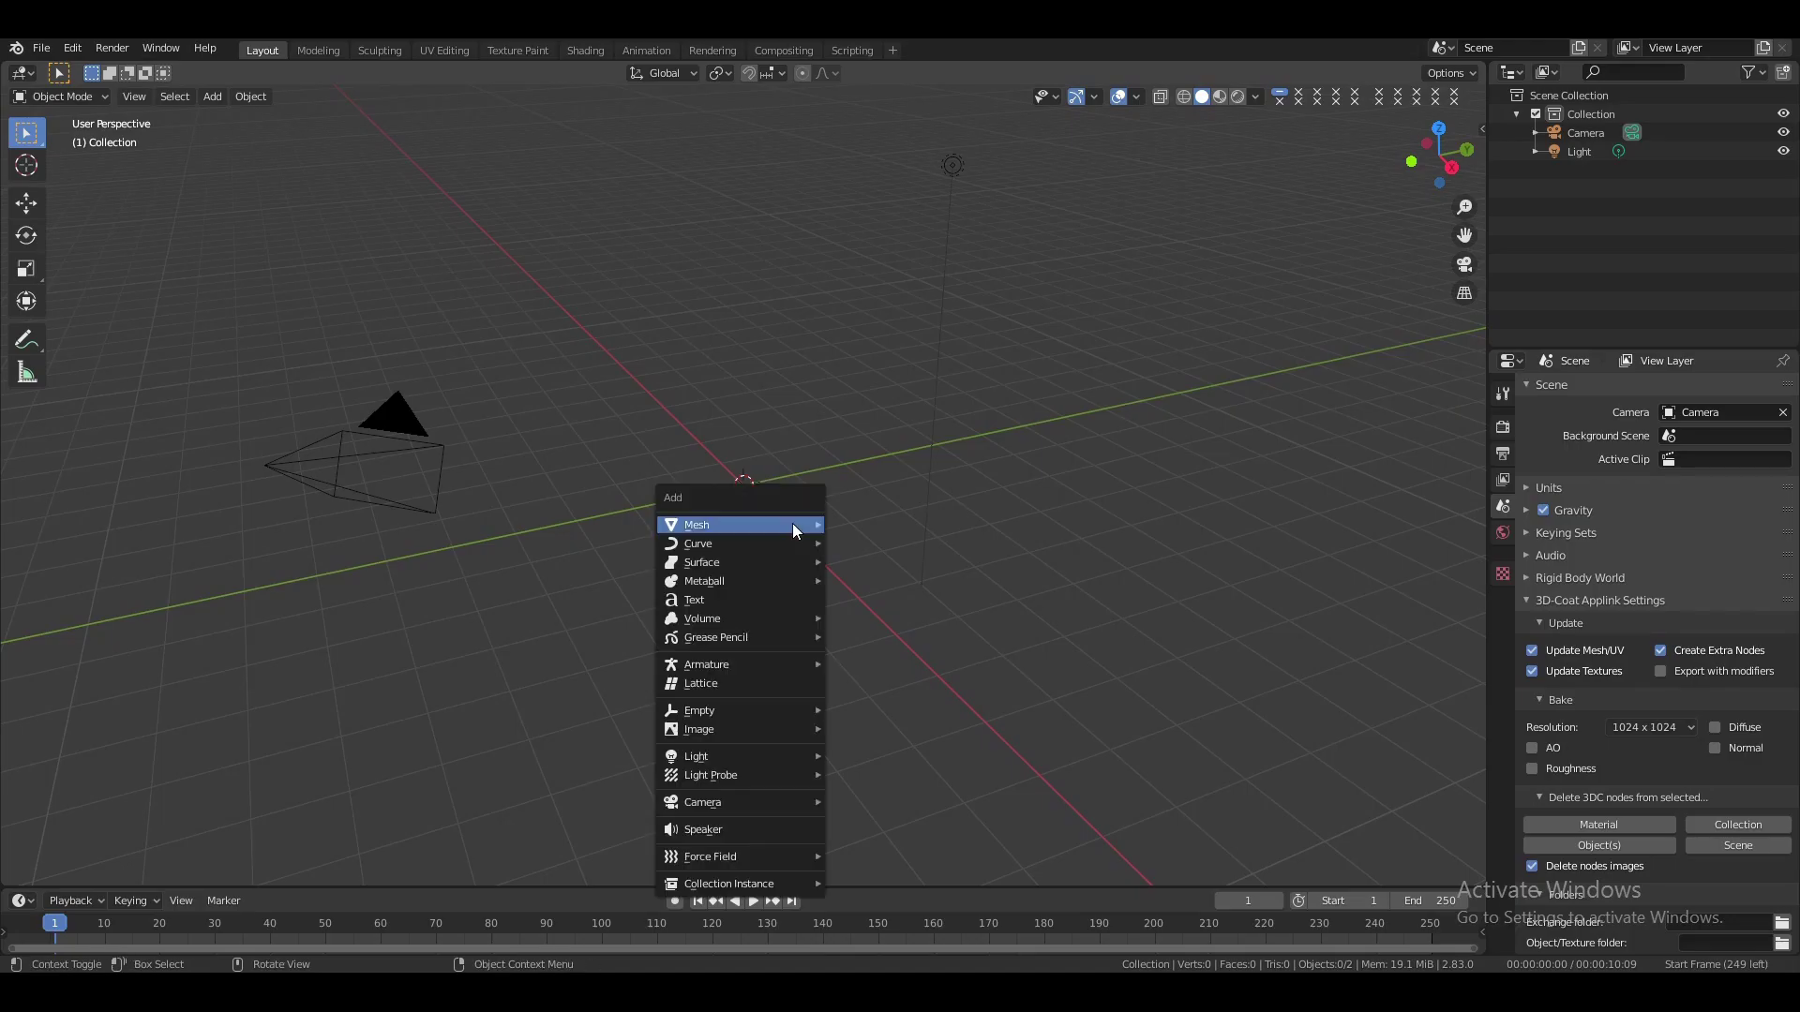
Add a text object rotated 90° about X and change its text to 'D'
left_click(732, 606)
left_click_drag(1439, 155, 1288, 241)
type("rx90")
key("Return")
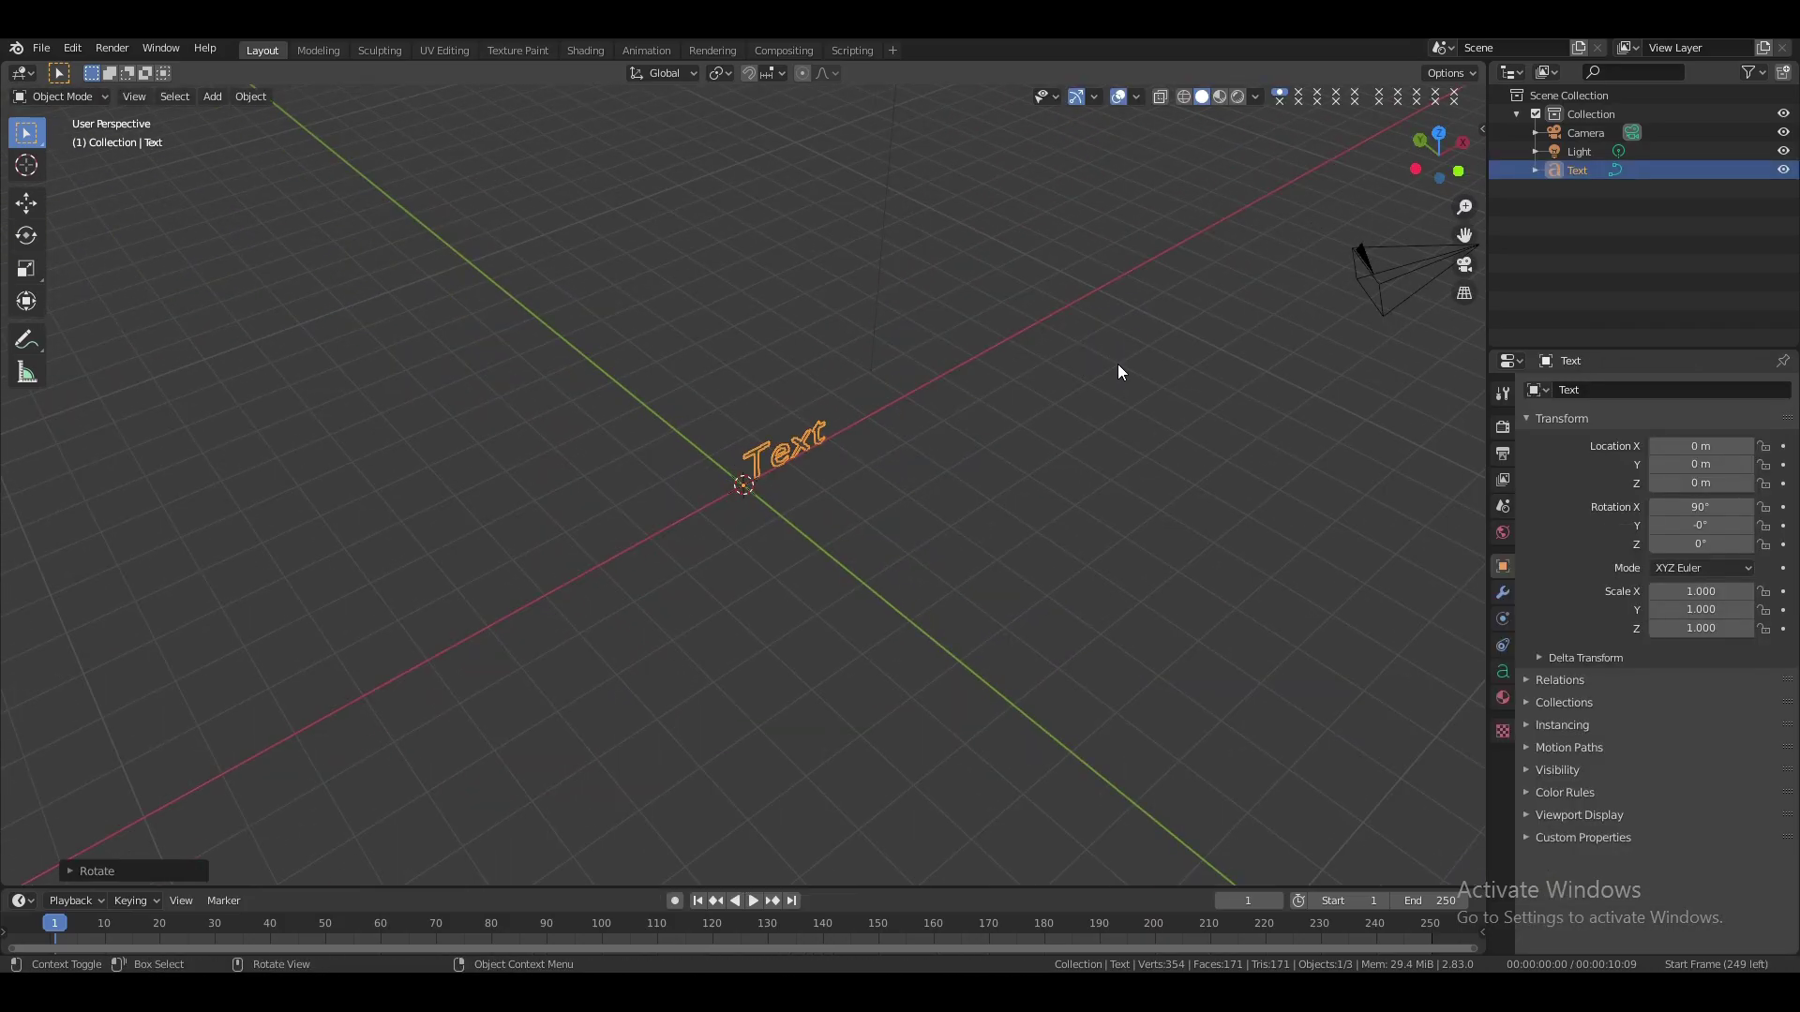
left_click_drag(1439, 157, 1145, 418)
key("Tab")
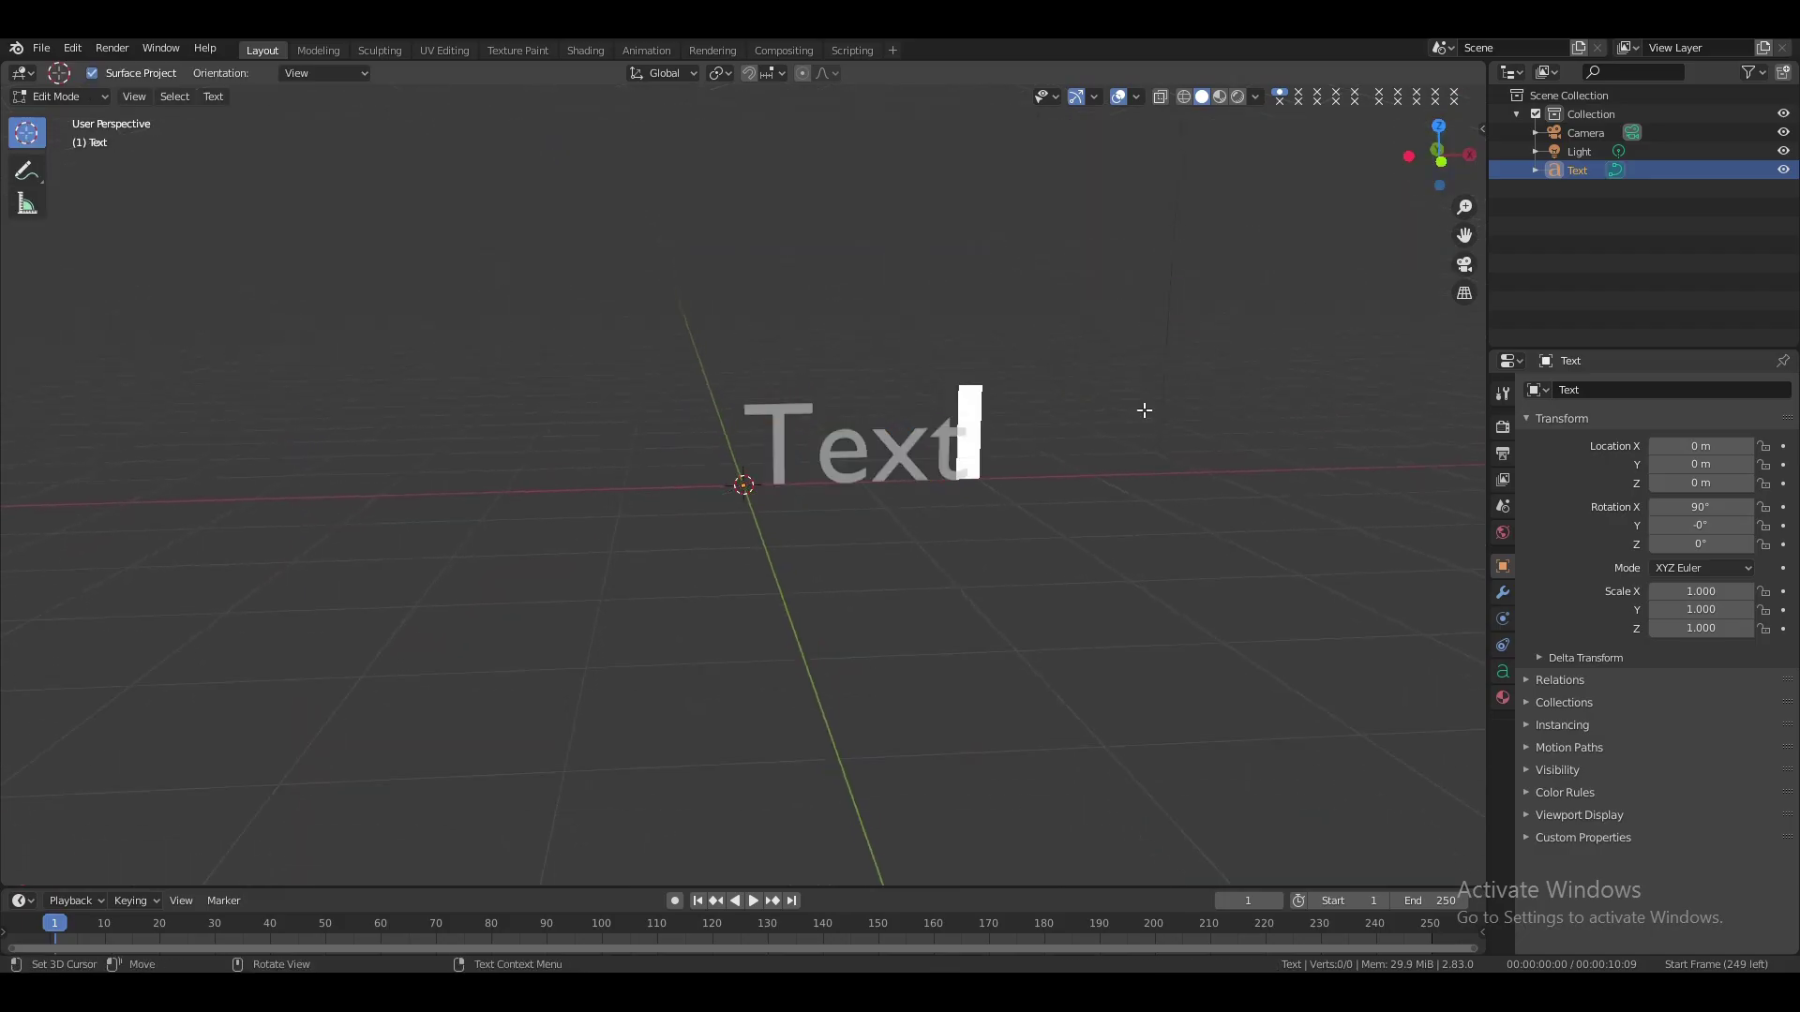
key("BackSpace")
key("BackSpace")
key("BackSpace")
key("BackSpace")
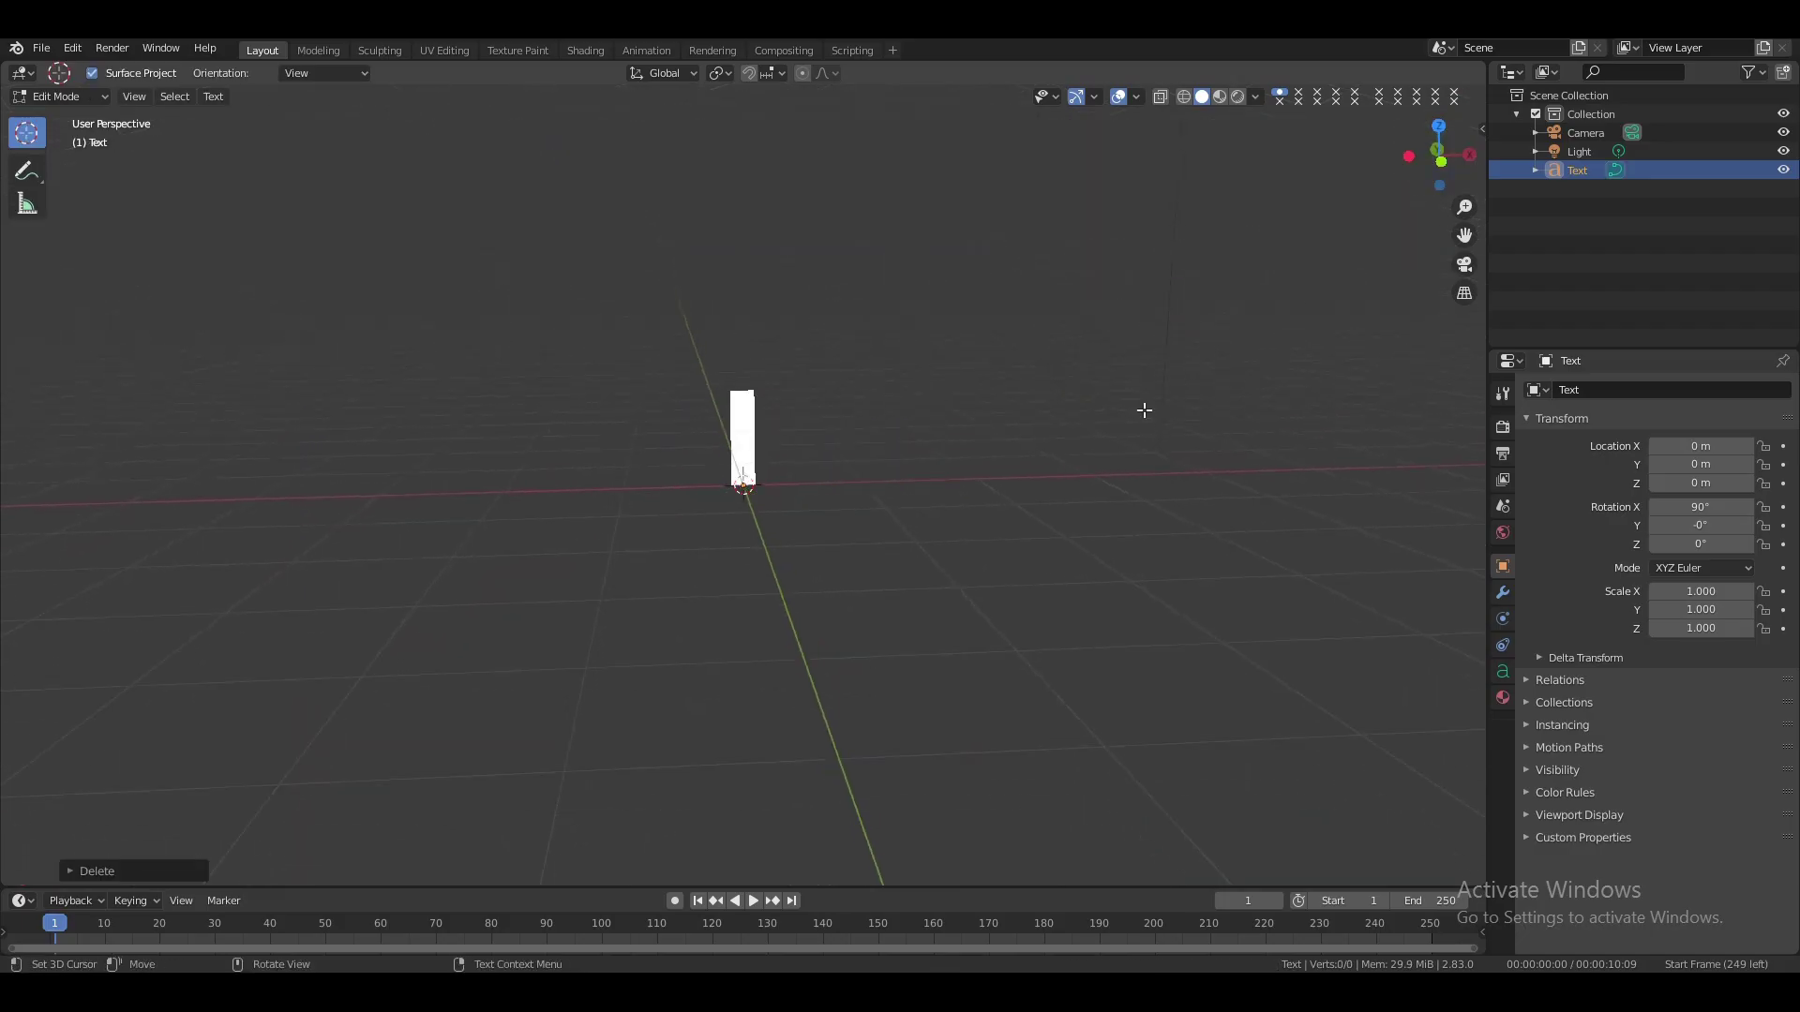
type("D")
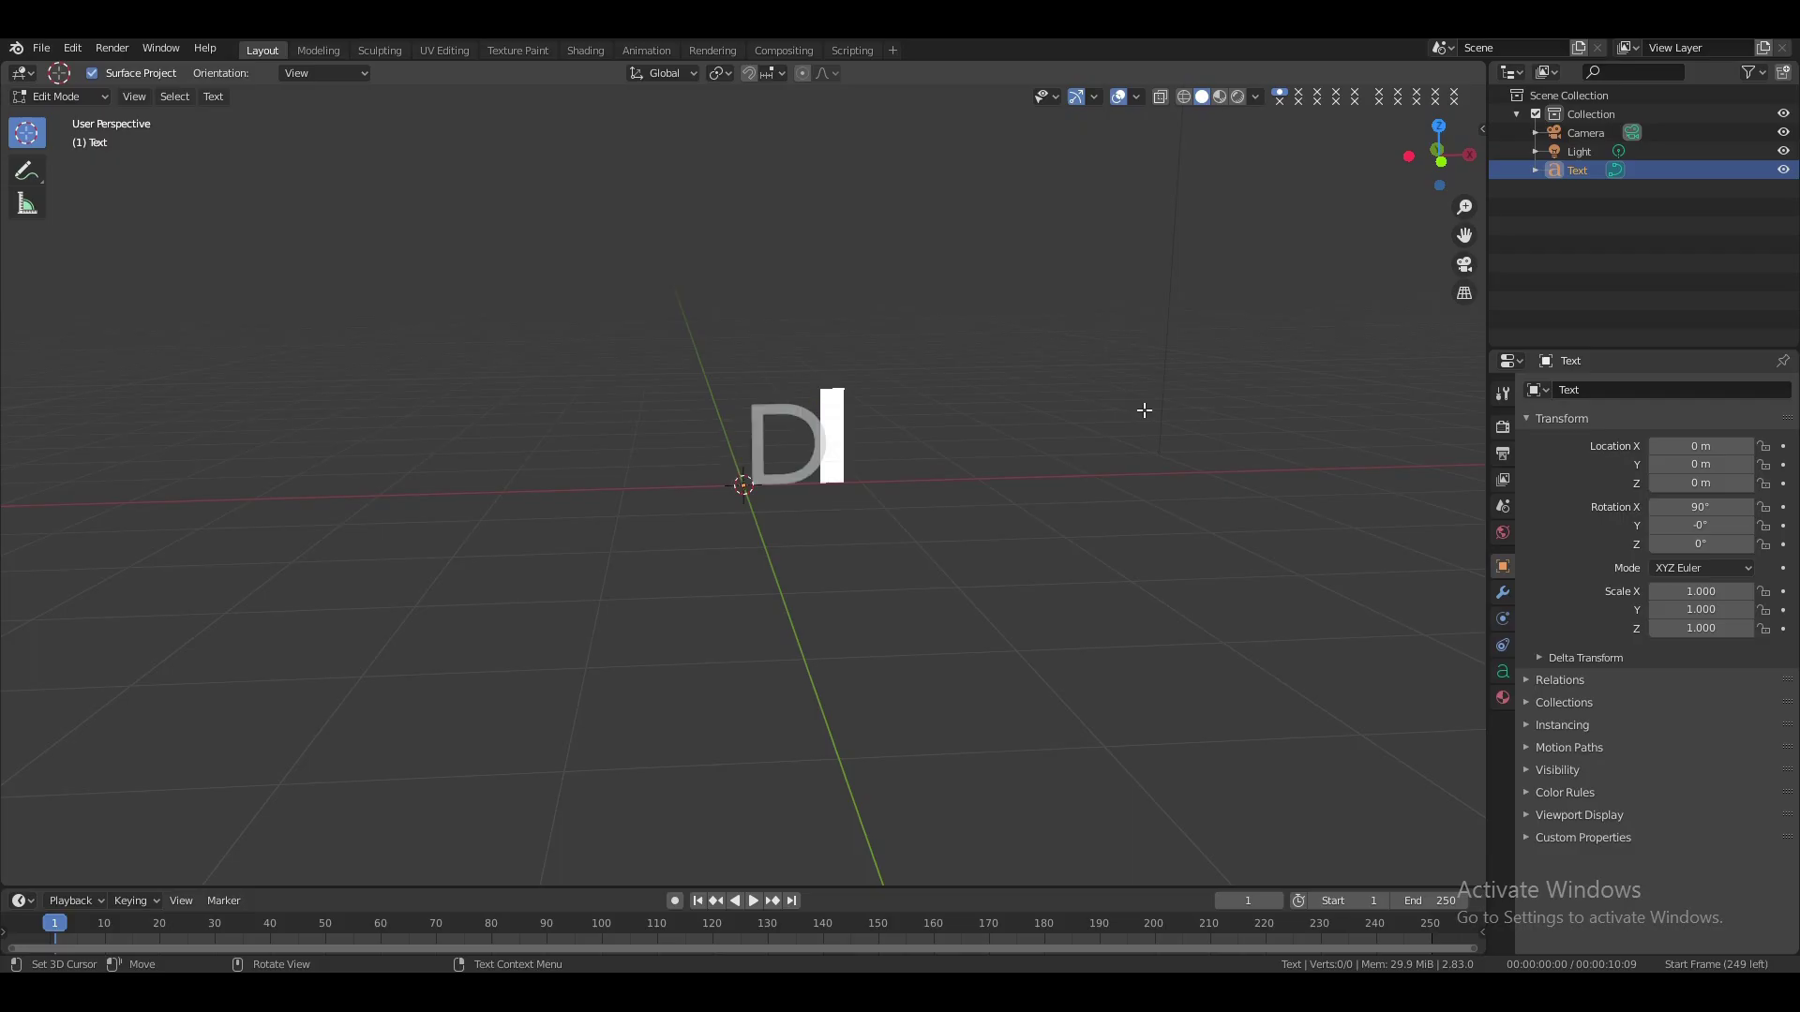
key("Tab")
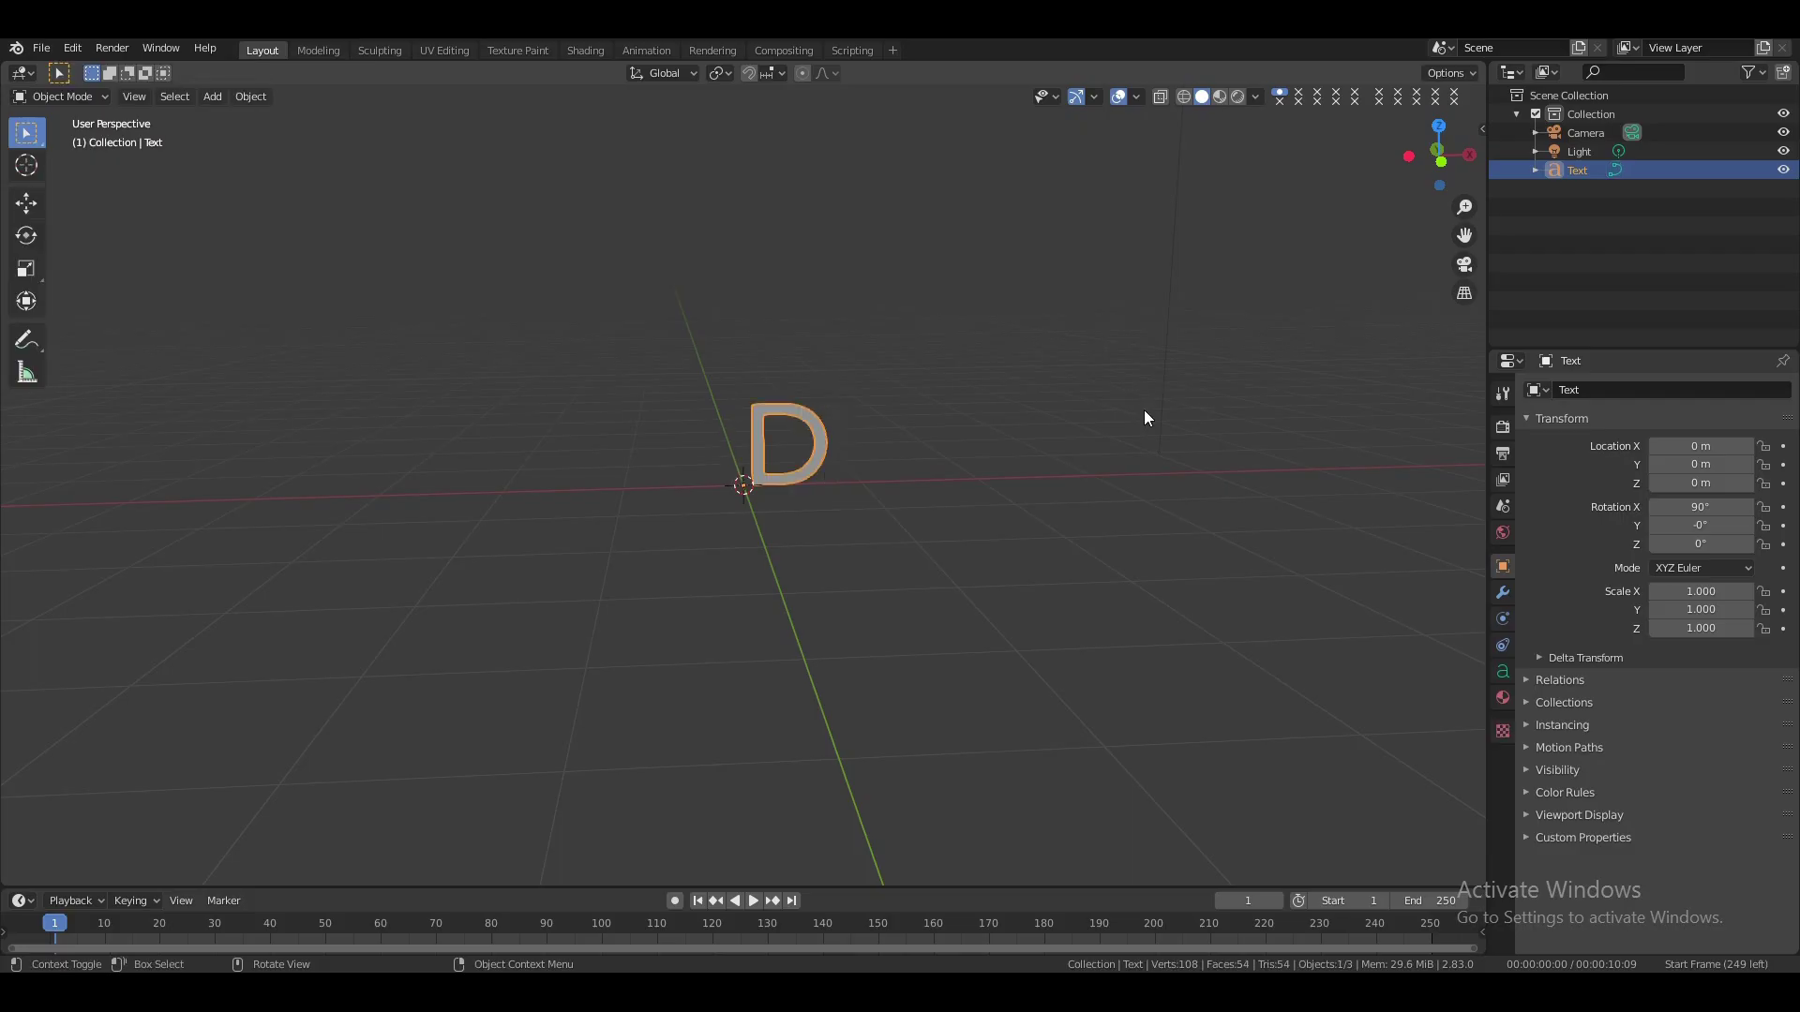
Duplicate the D 1.0664 m along X and retype the copy as 'A'
key("shift+d")
key("x")
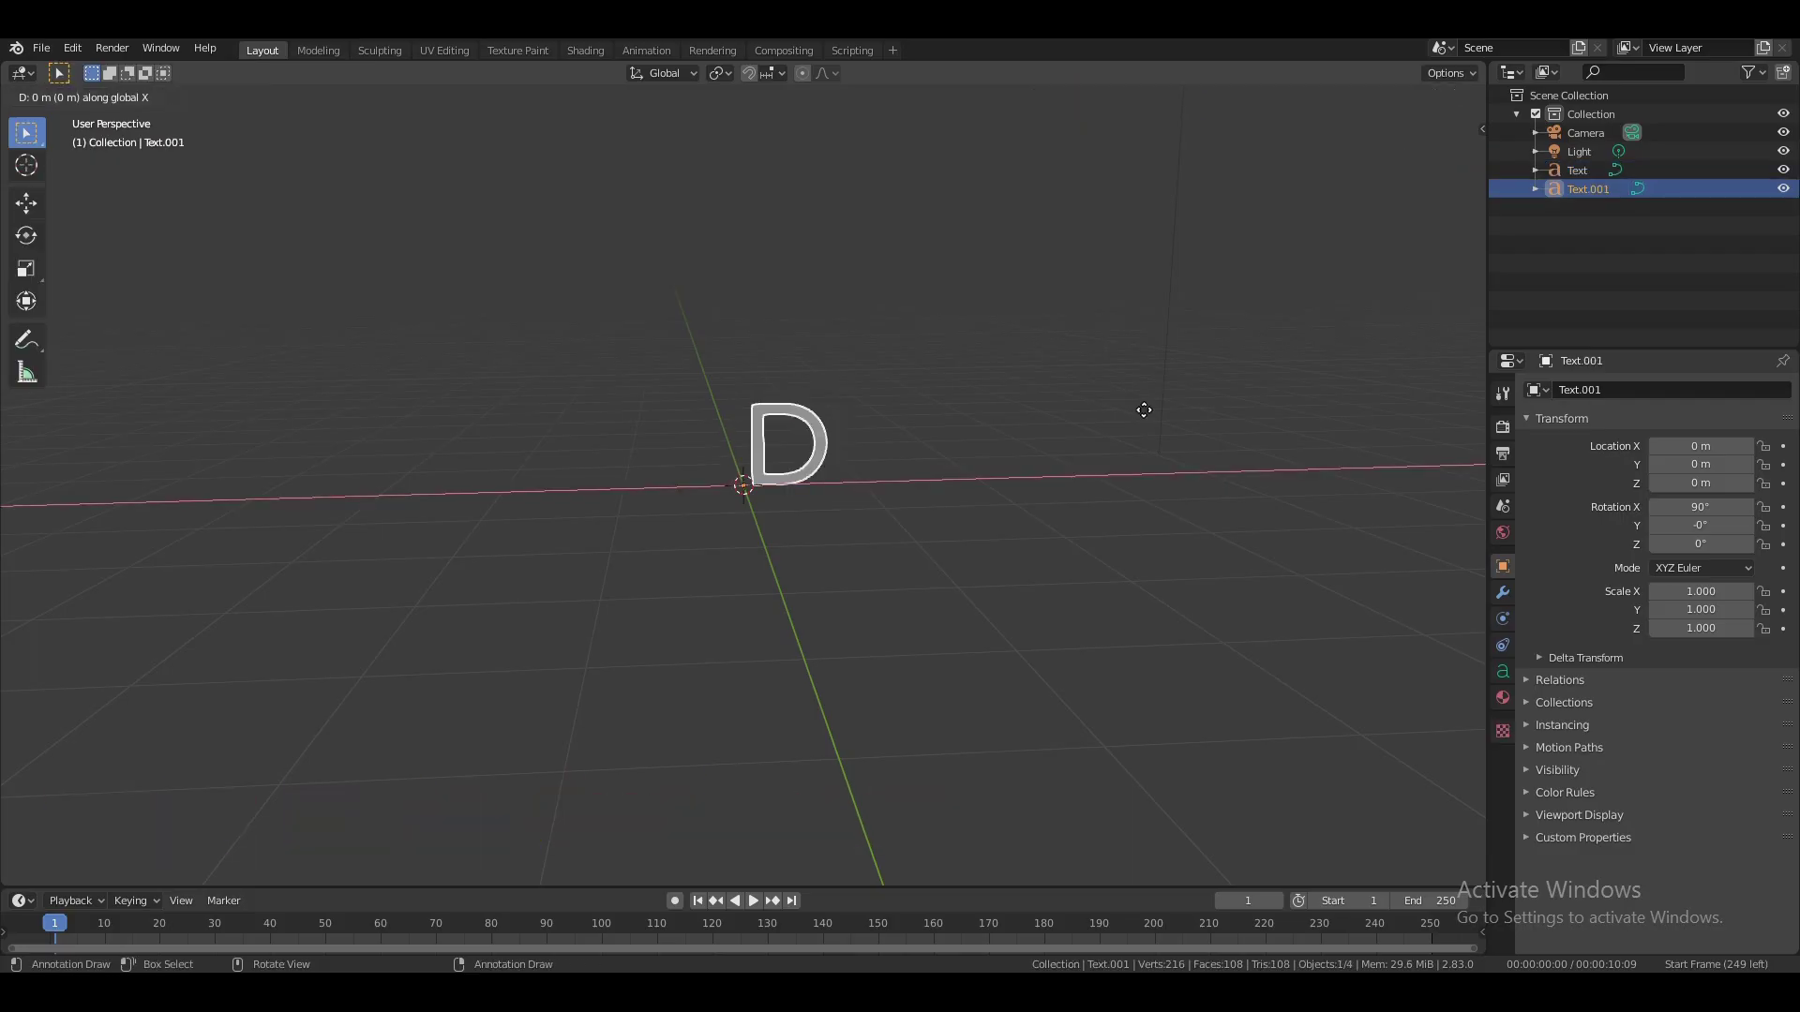
left_click(1271, 415)
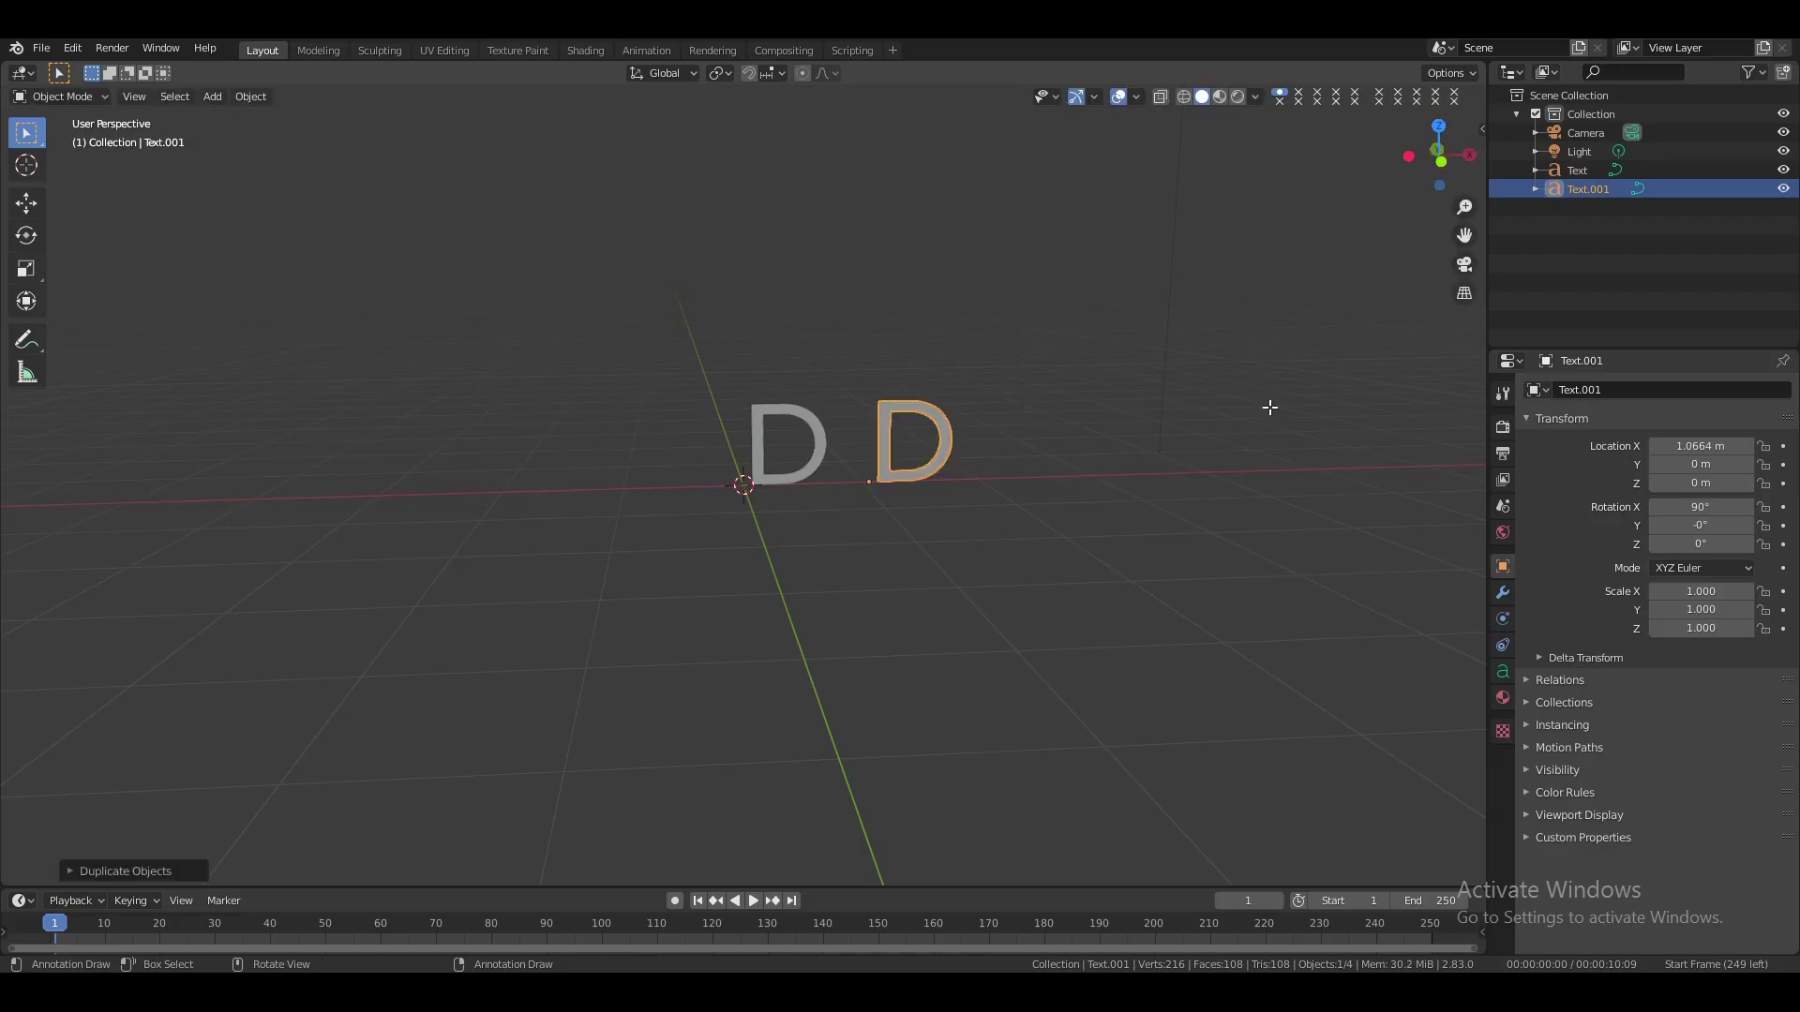
key("Tab")
key("BackSpace")
type("A")
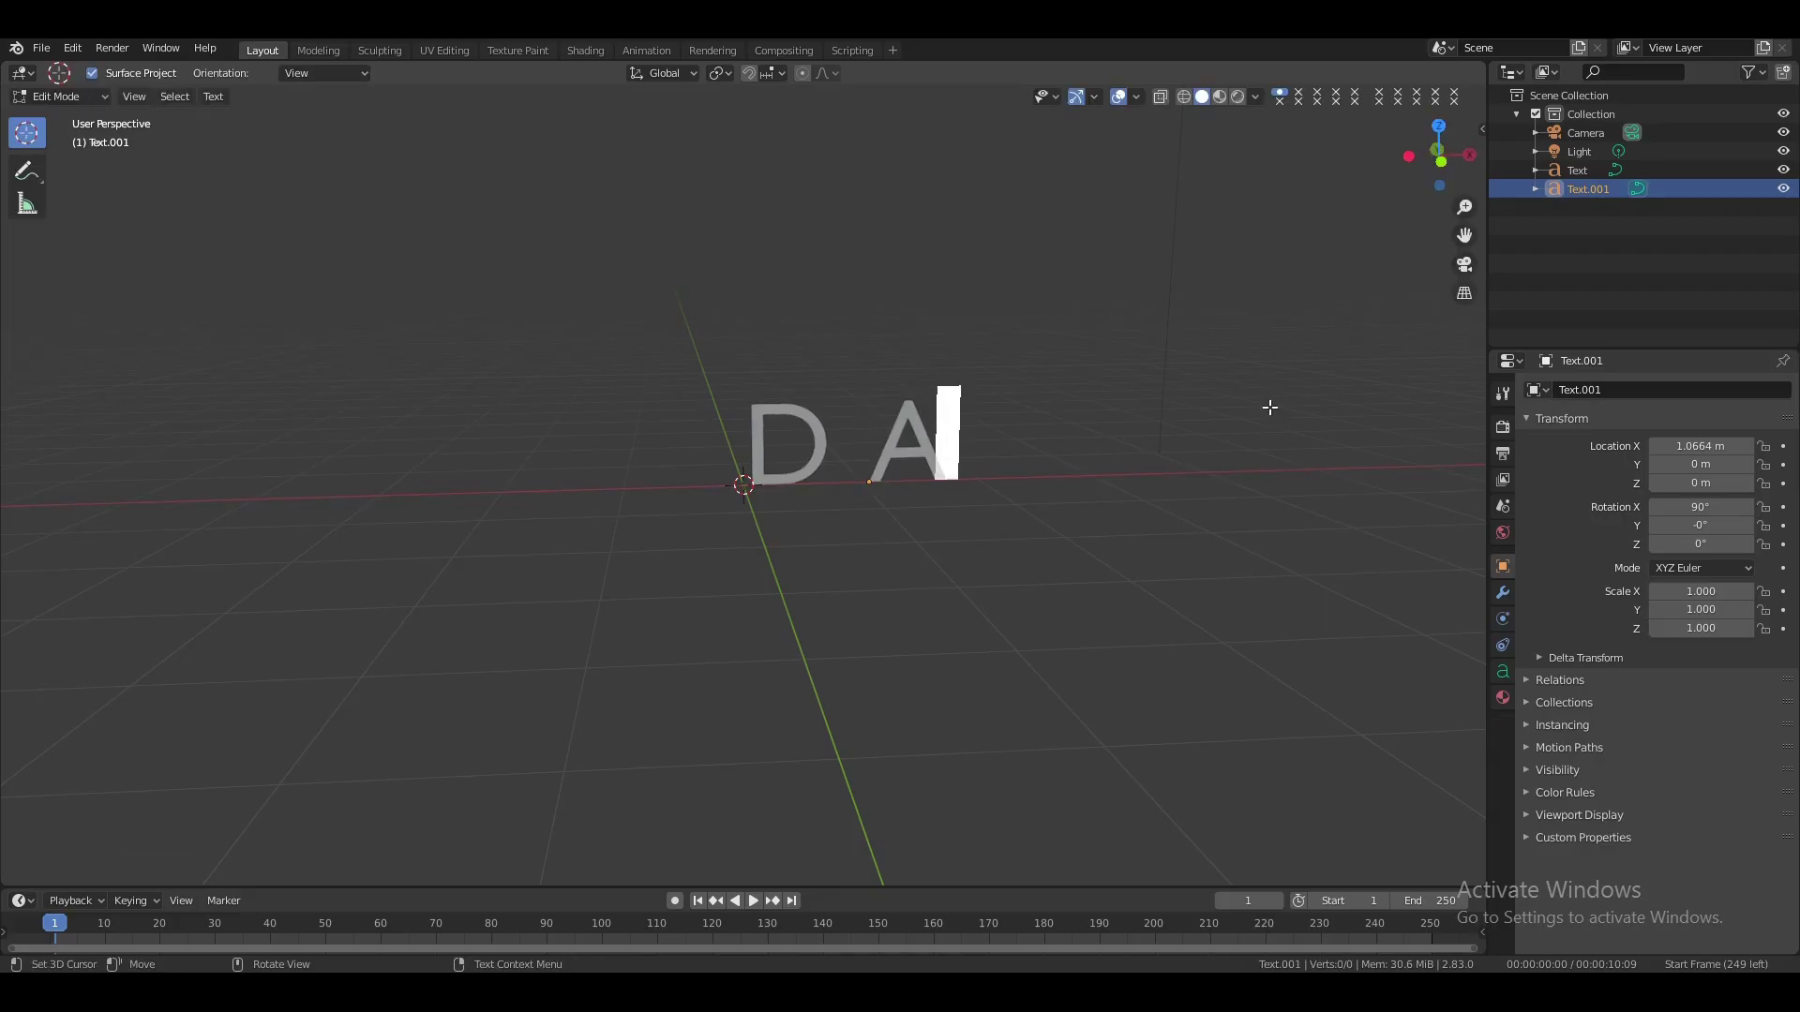
key("Tab")
left_click_drag(1419, 161, 1420, 161)
key("shift+a")
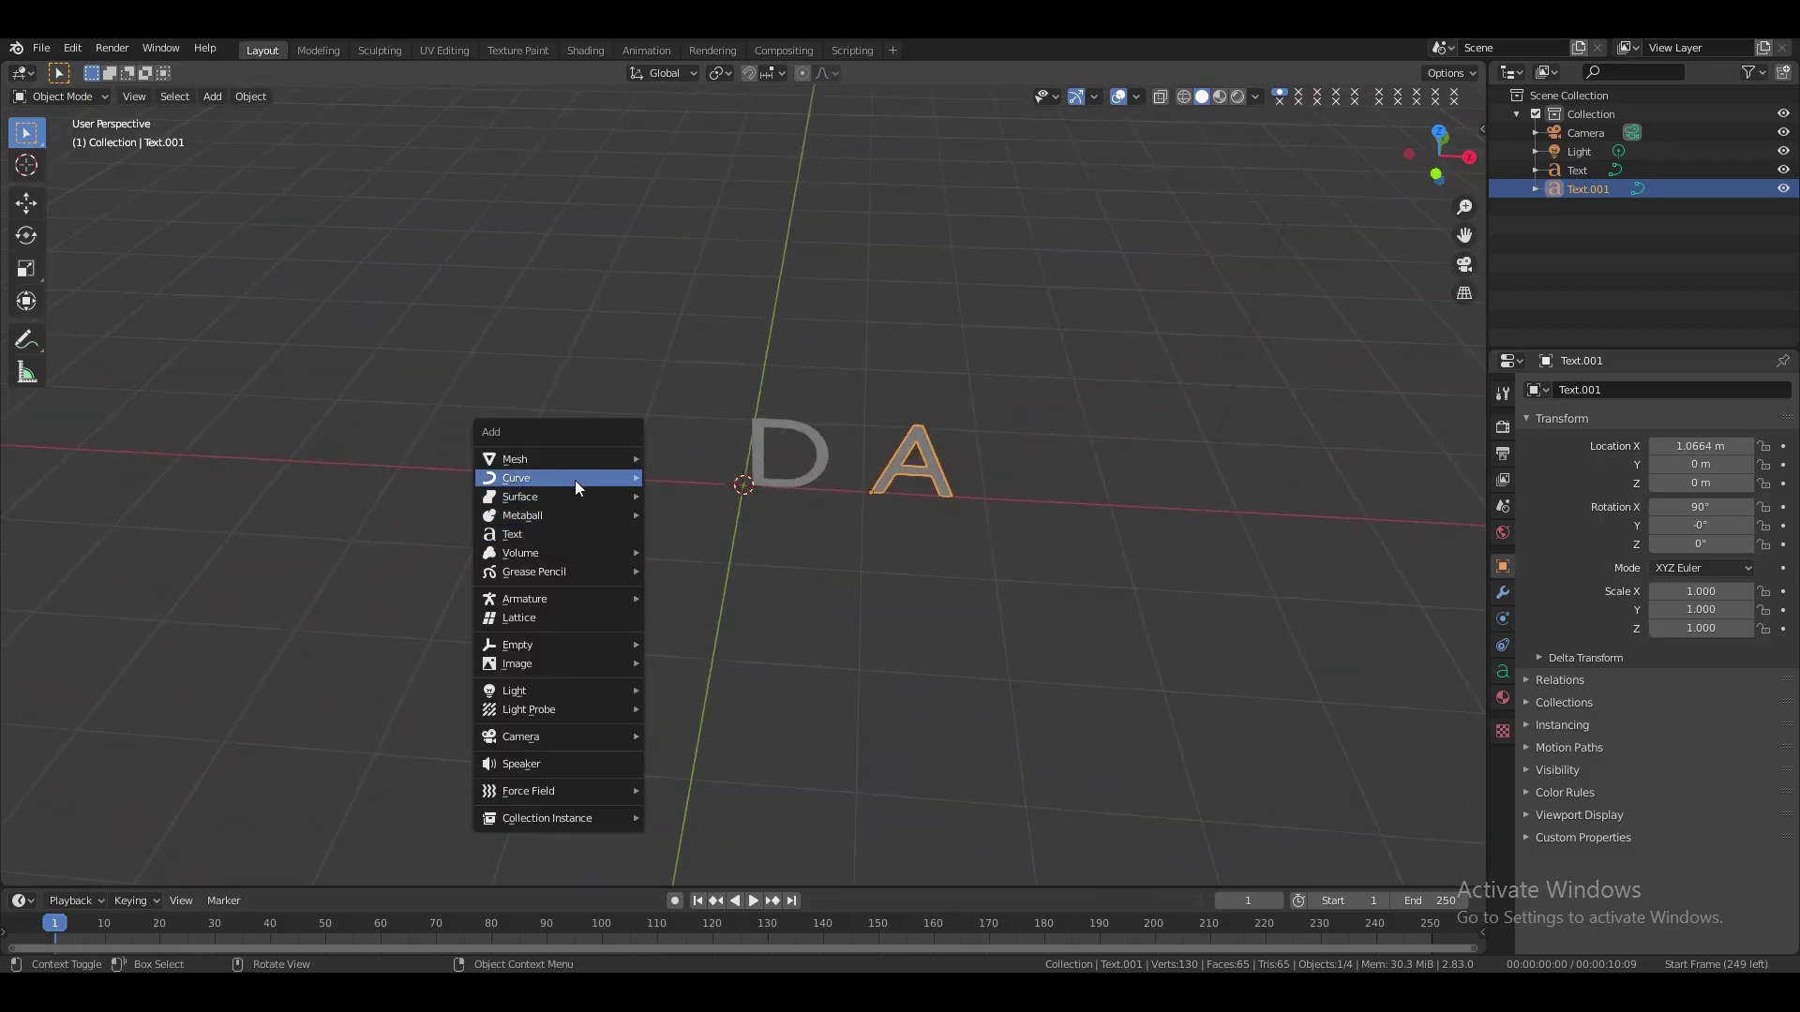
Add a Bezier curve rotated 90° upright and raise it to 0.96 m along Z
mouse_move(594, 482)
left_click(675, 475)
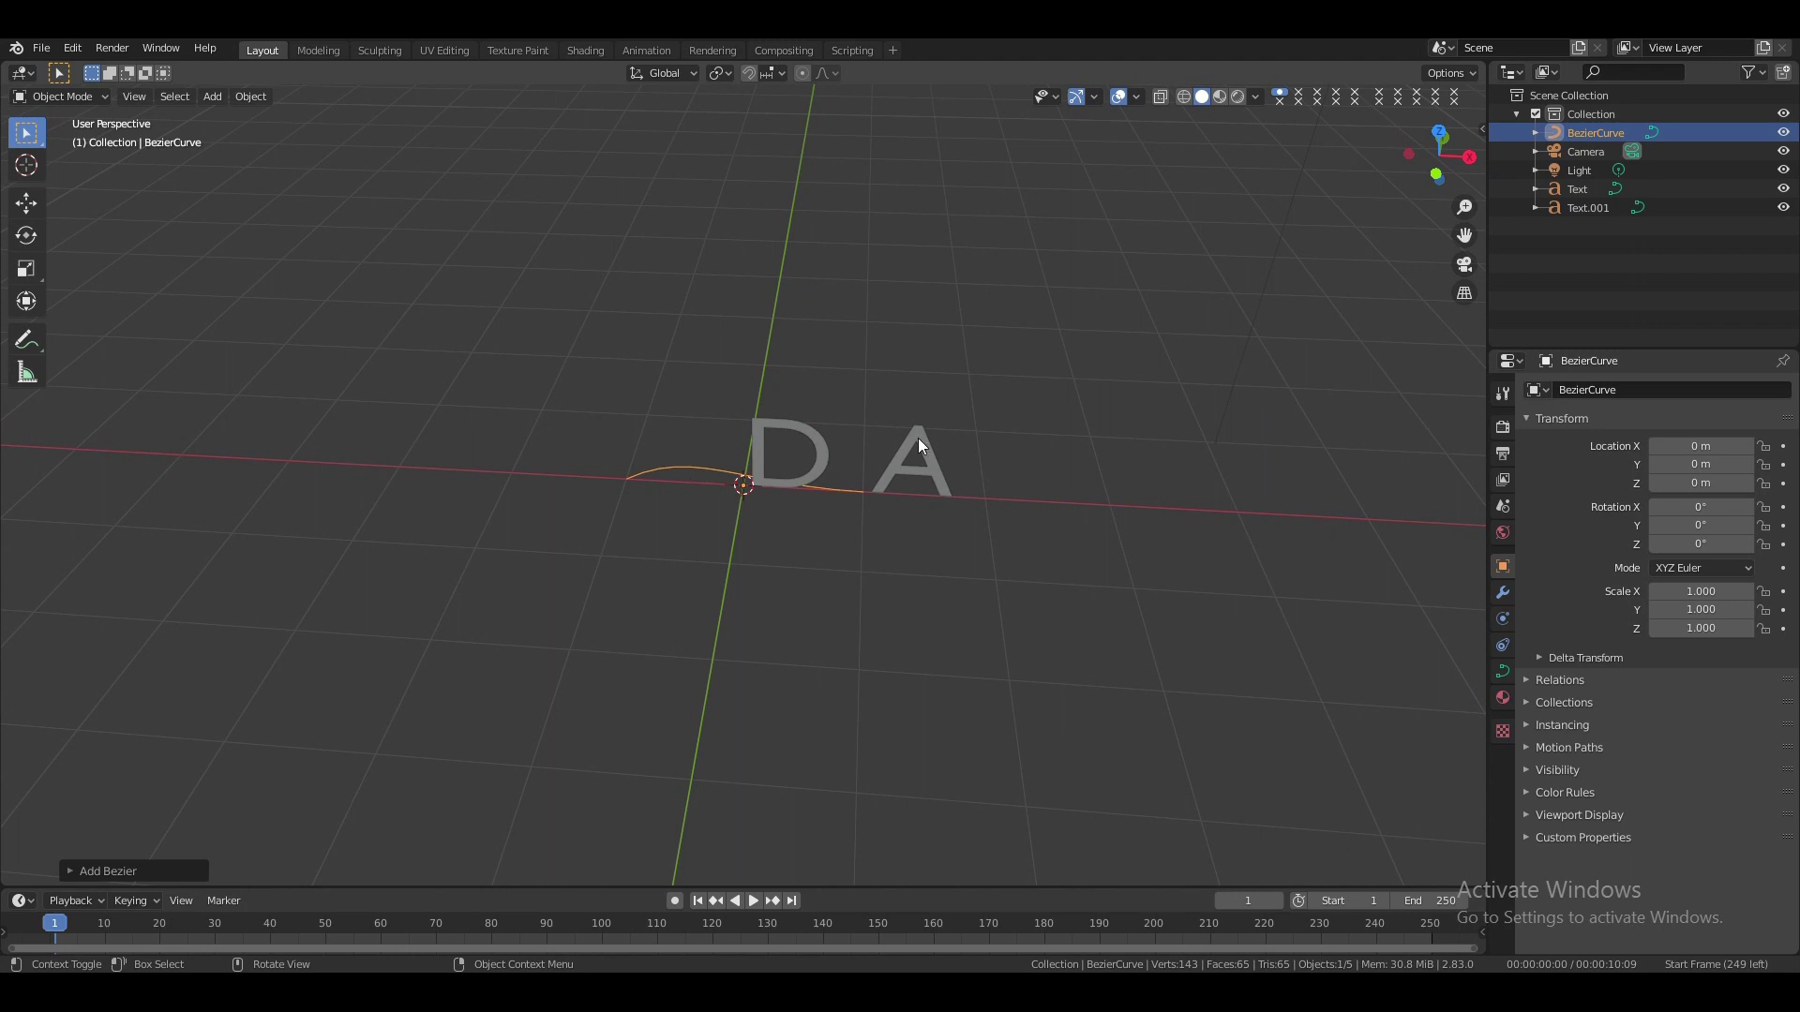
key("r")
type("xy90")
key("Return")
left_click_drag(1438, 153, 1246, 322)
key("g")
key("z")
left_click(1238, 213)
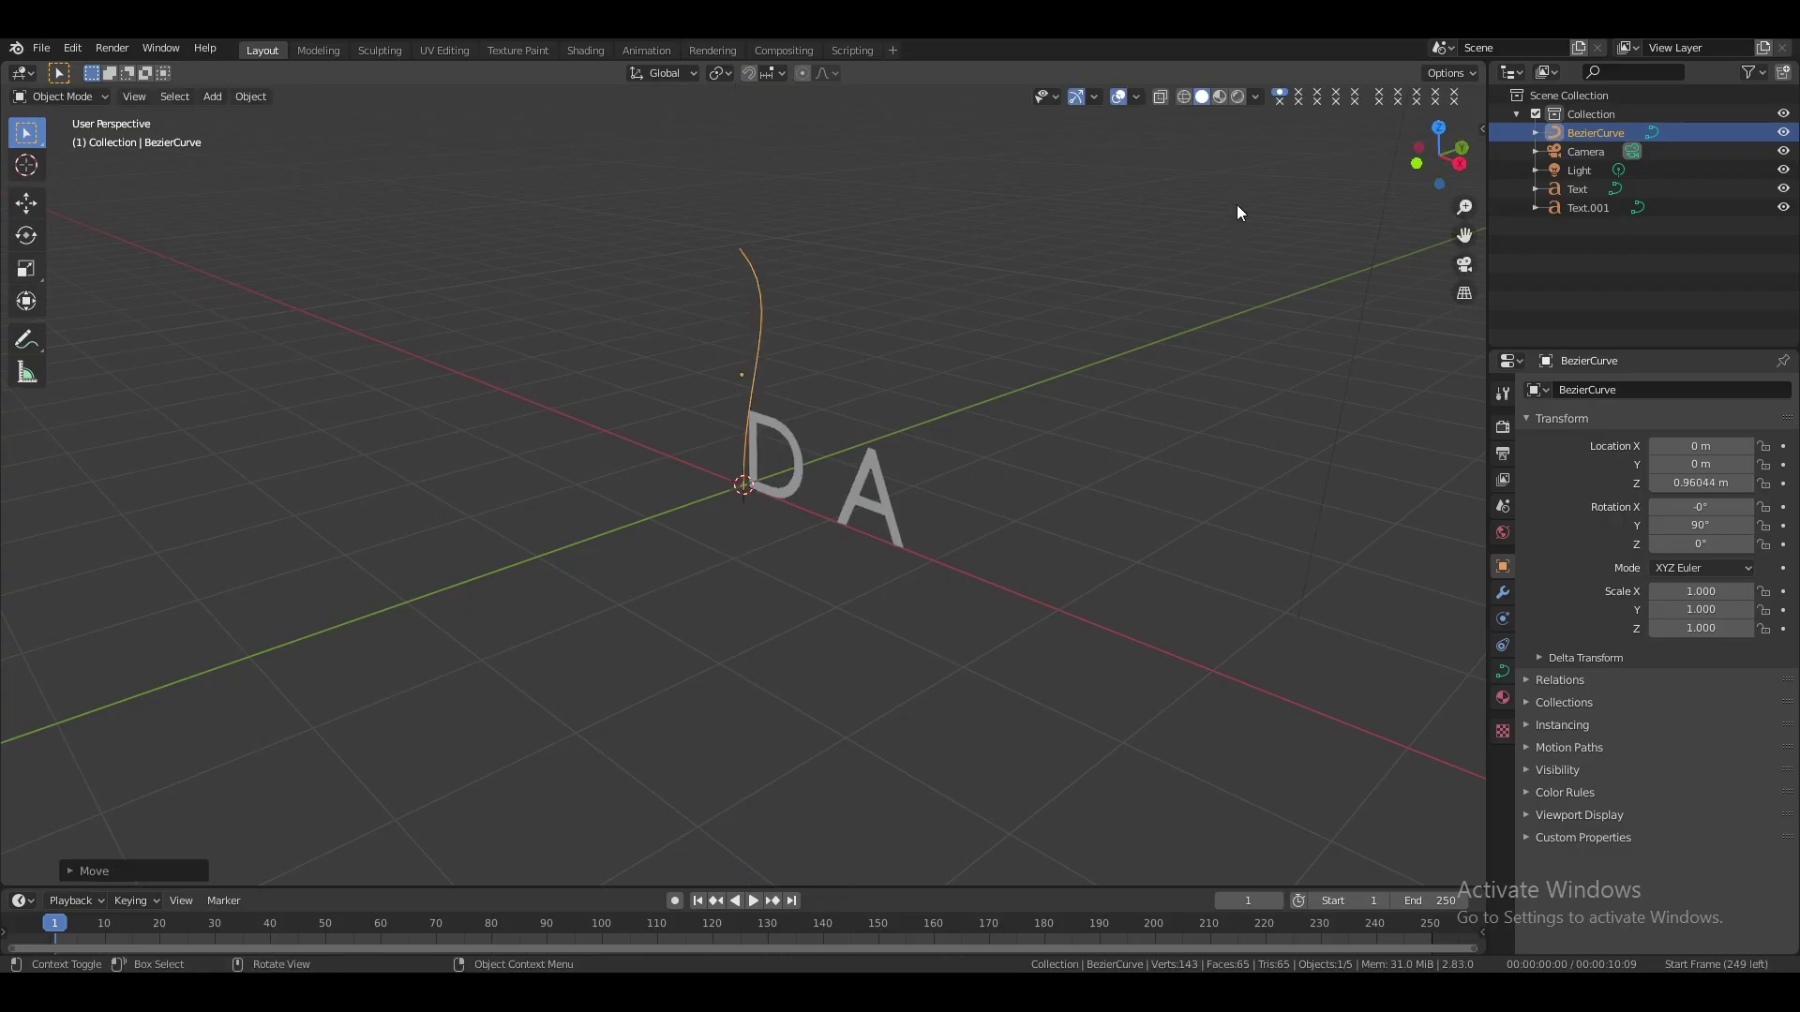
Bend the curve's tip by moving its end point along Y and rotating its handle about X
key("Tab")
left_click(789, 285)
left_click_drag(1420, 161, 1336, 169)
key("g")
key("y")
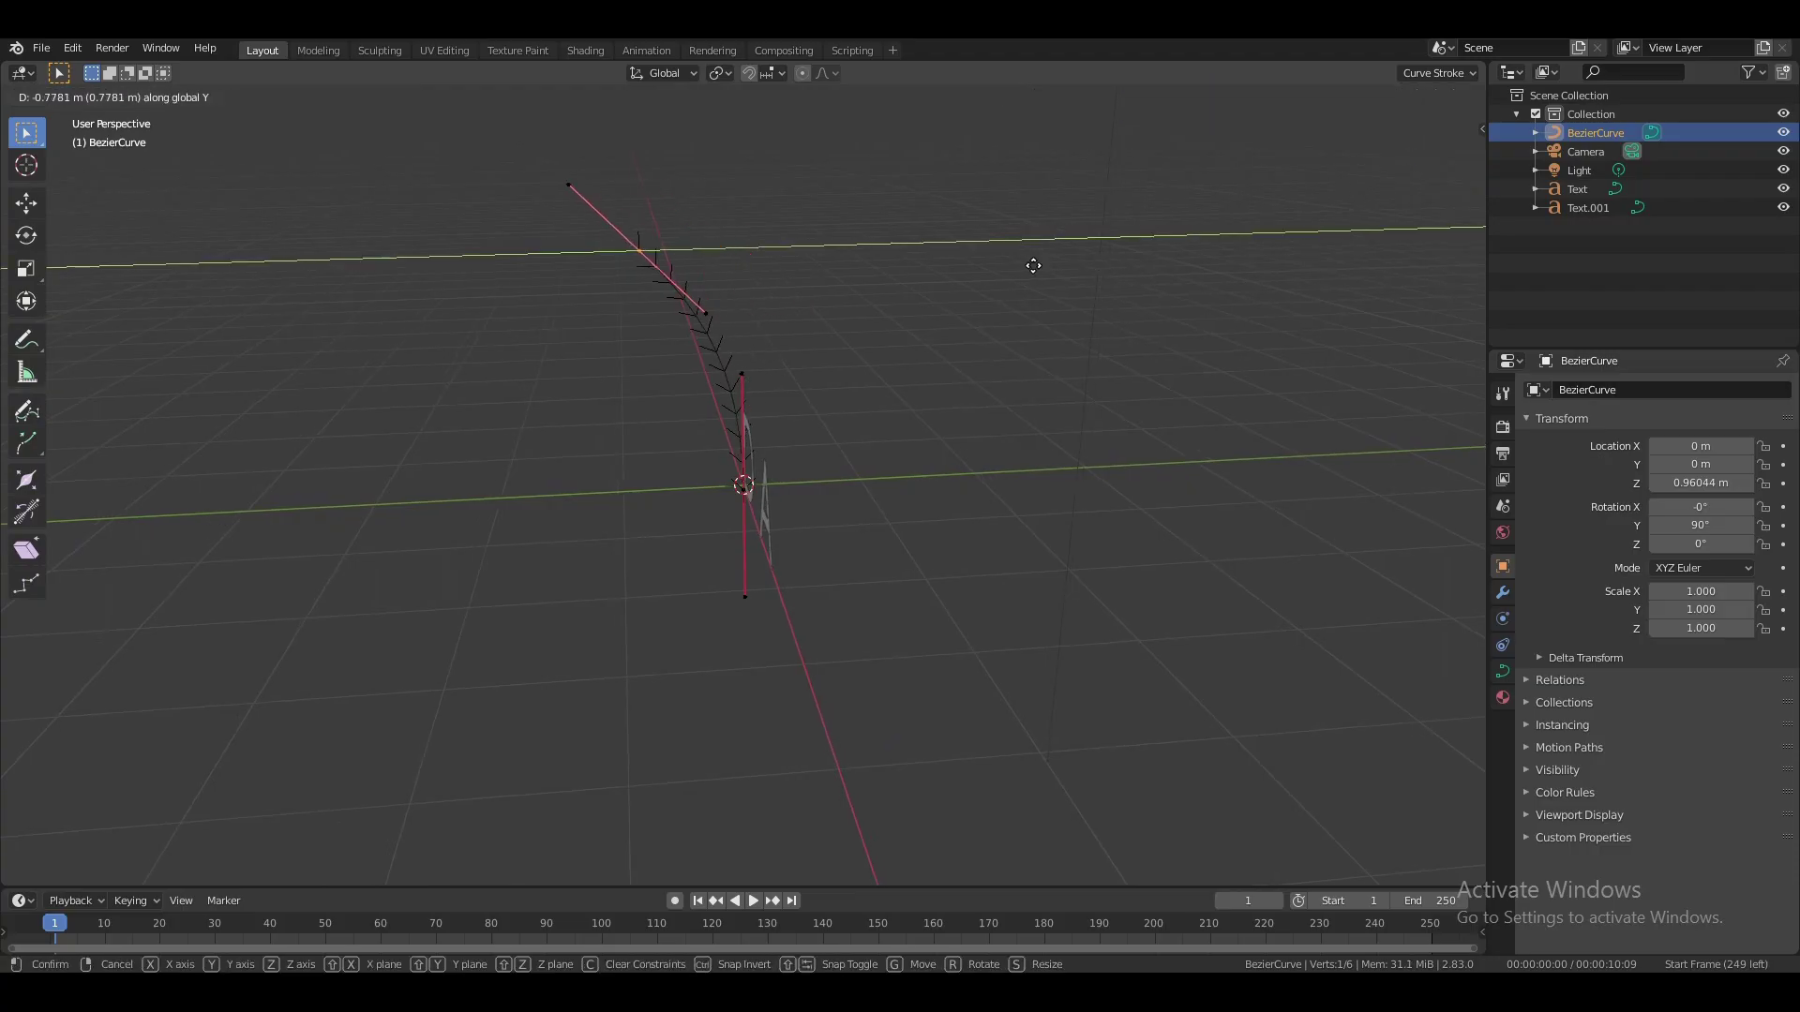
left_click(979, 265)
key("r")
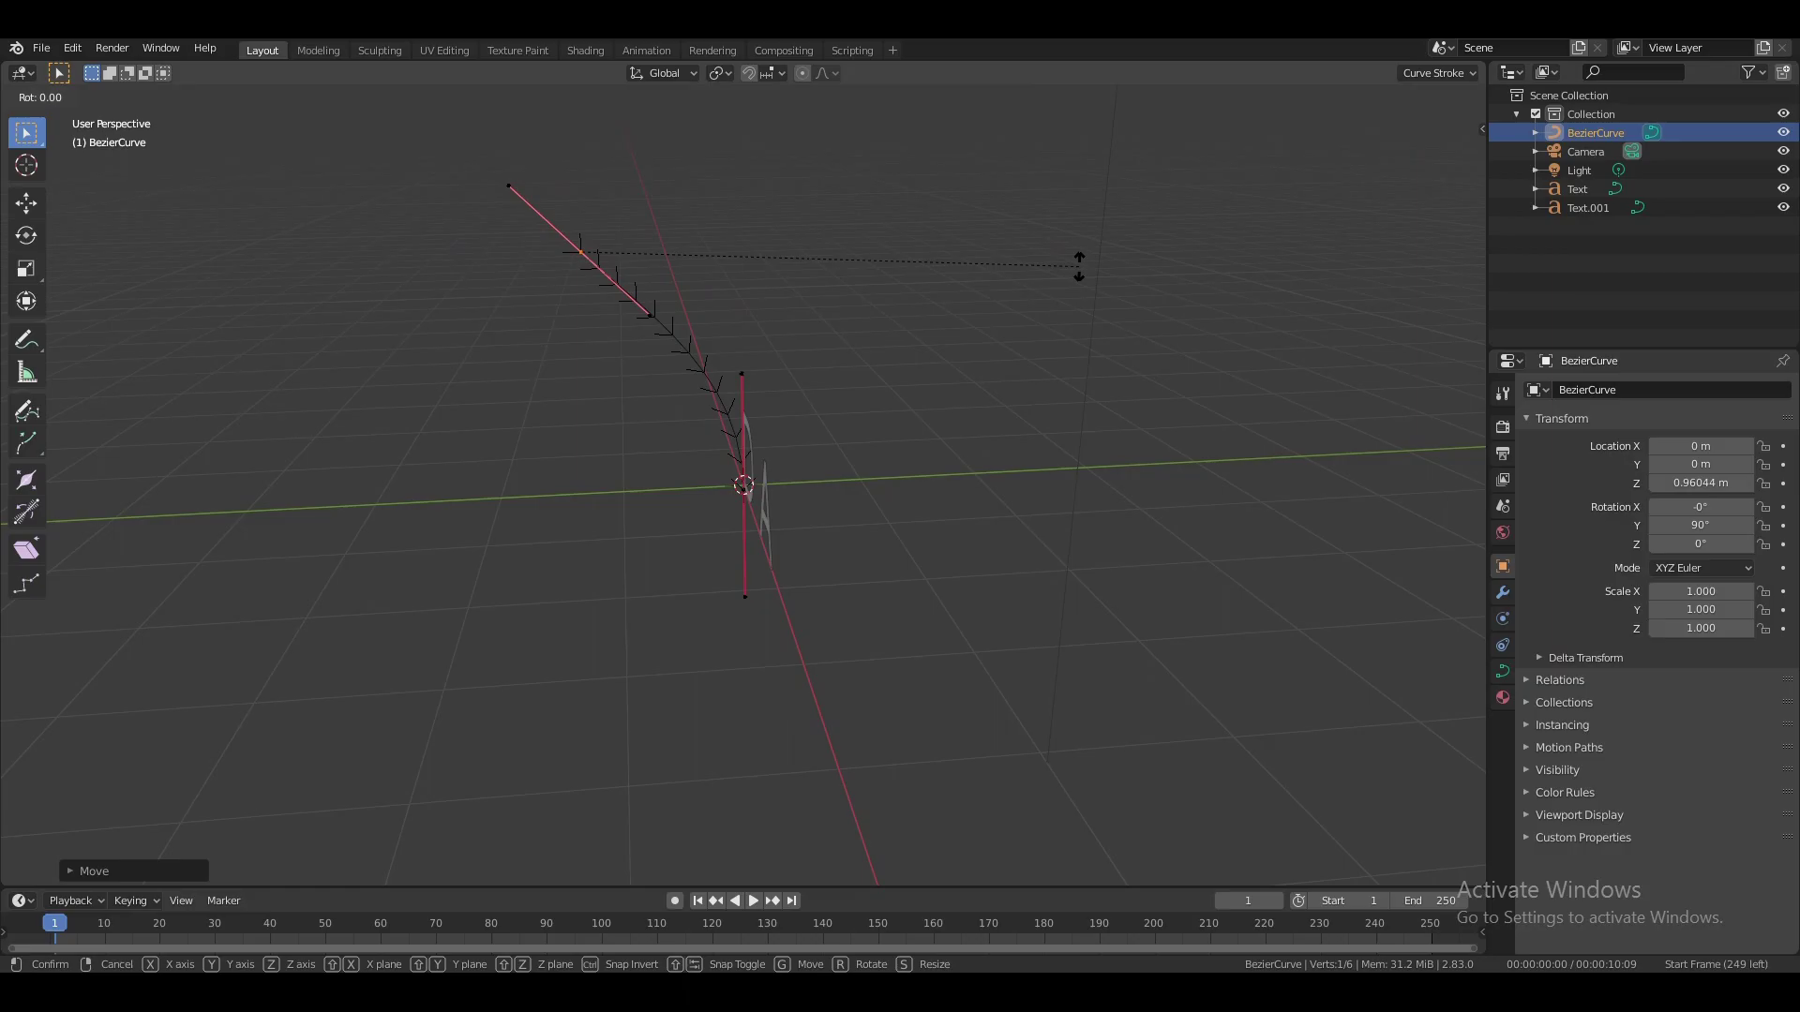
key("x")
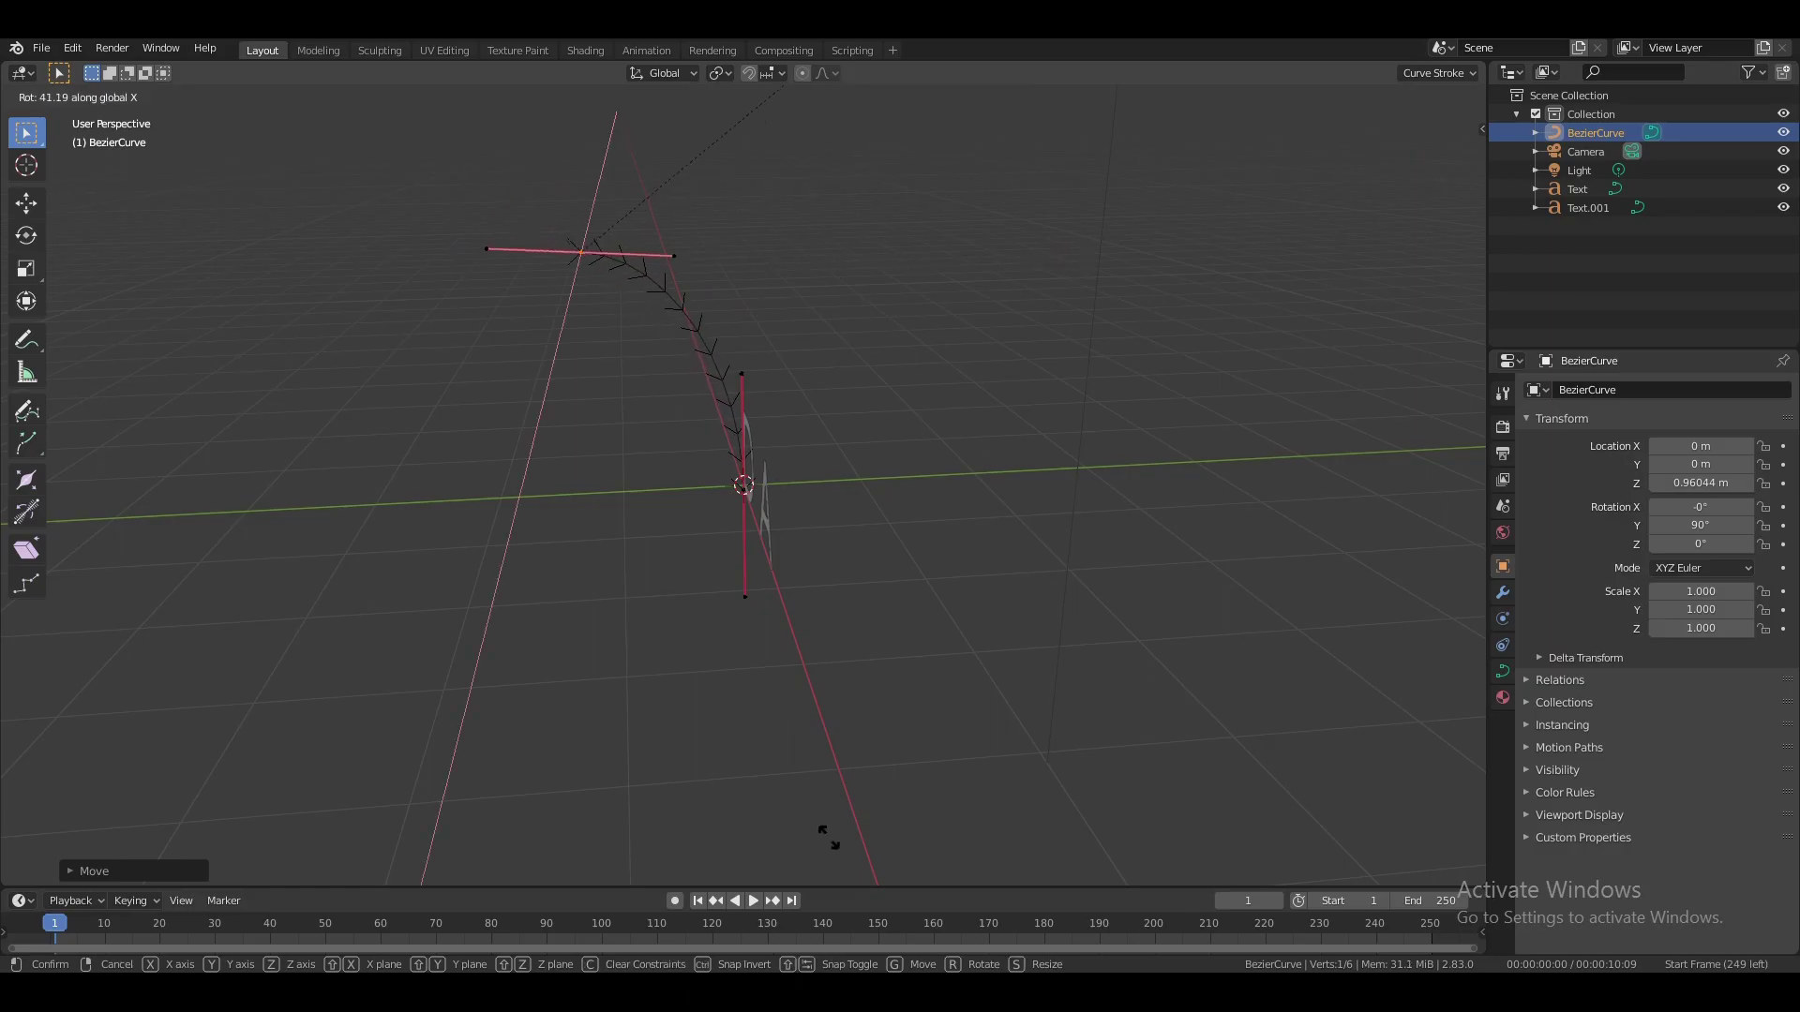
left_click(760, 785)
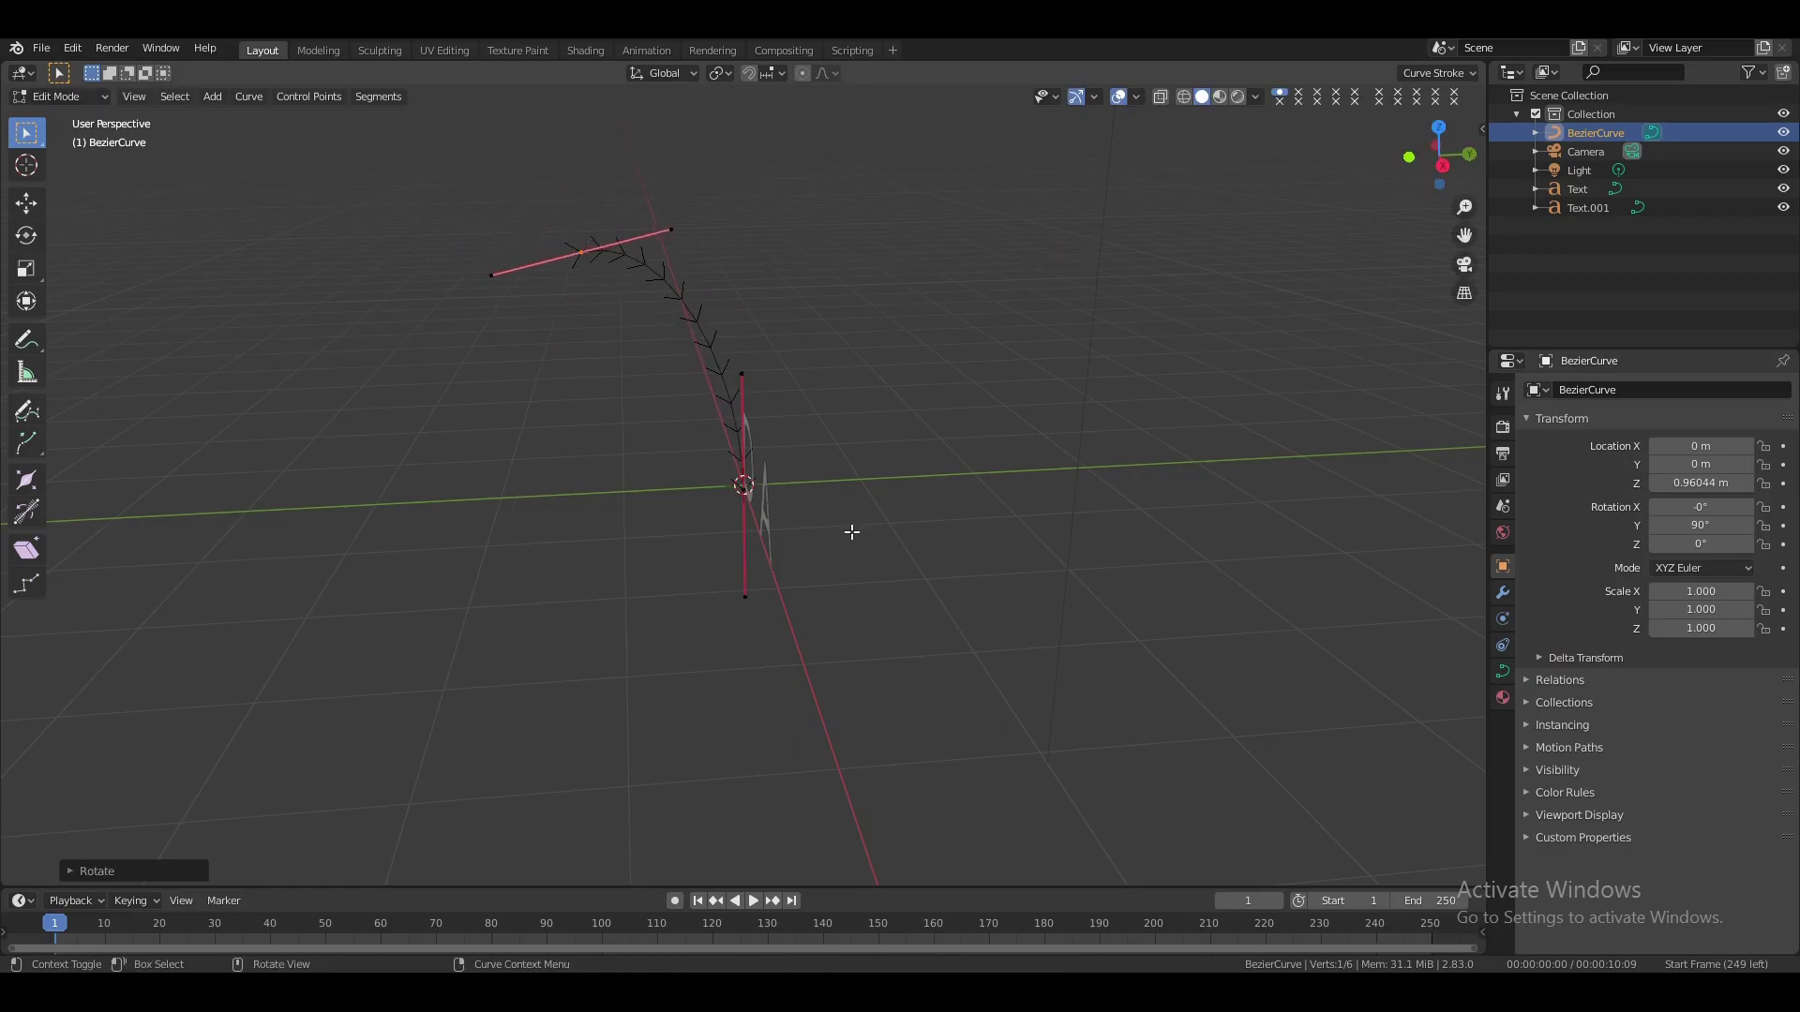
key("Tab")
Duplicate the curve along X to X 1.351 m, placing it over the A
left_click_drag(1434, 145, 1425, 137)
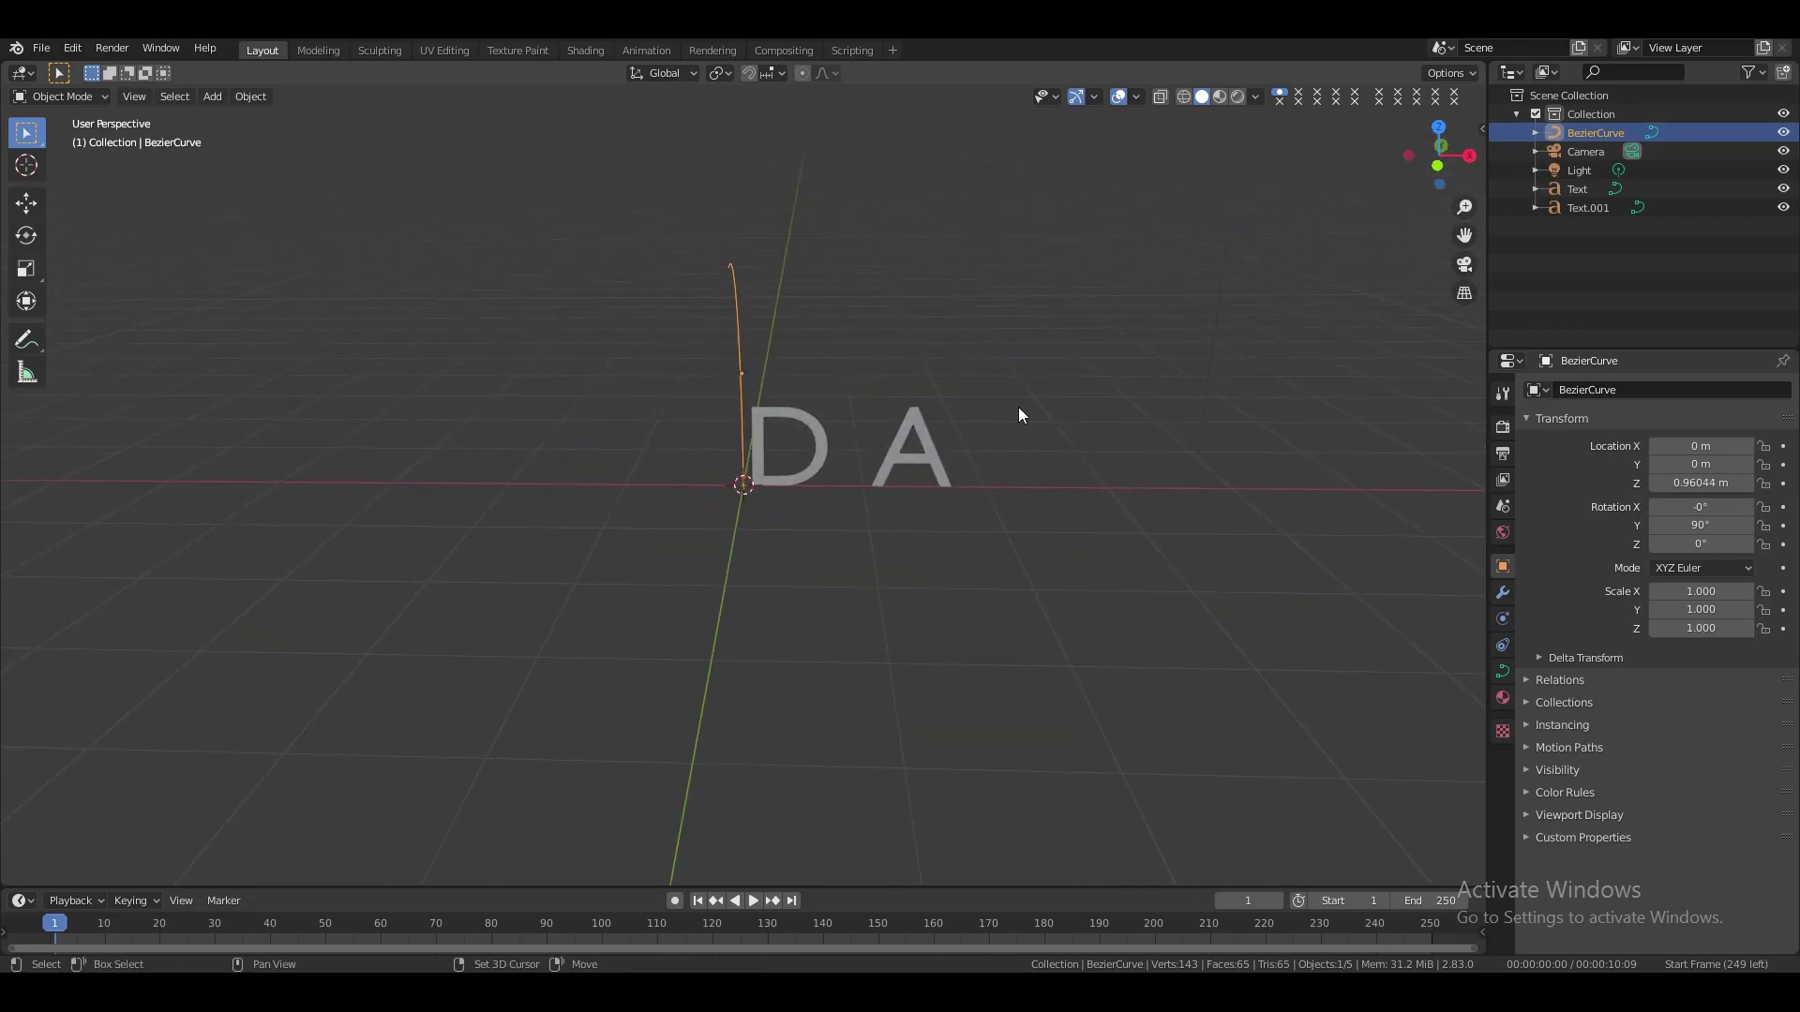
key("shift+d")
key("x")
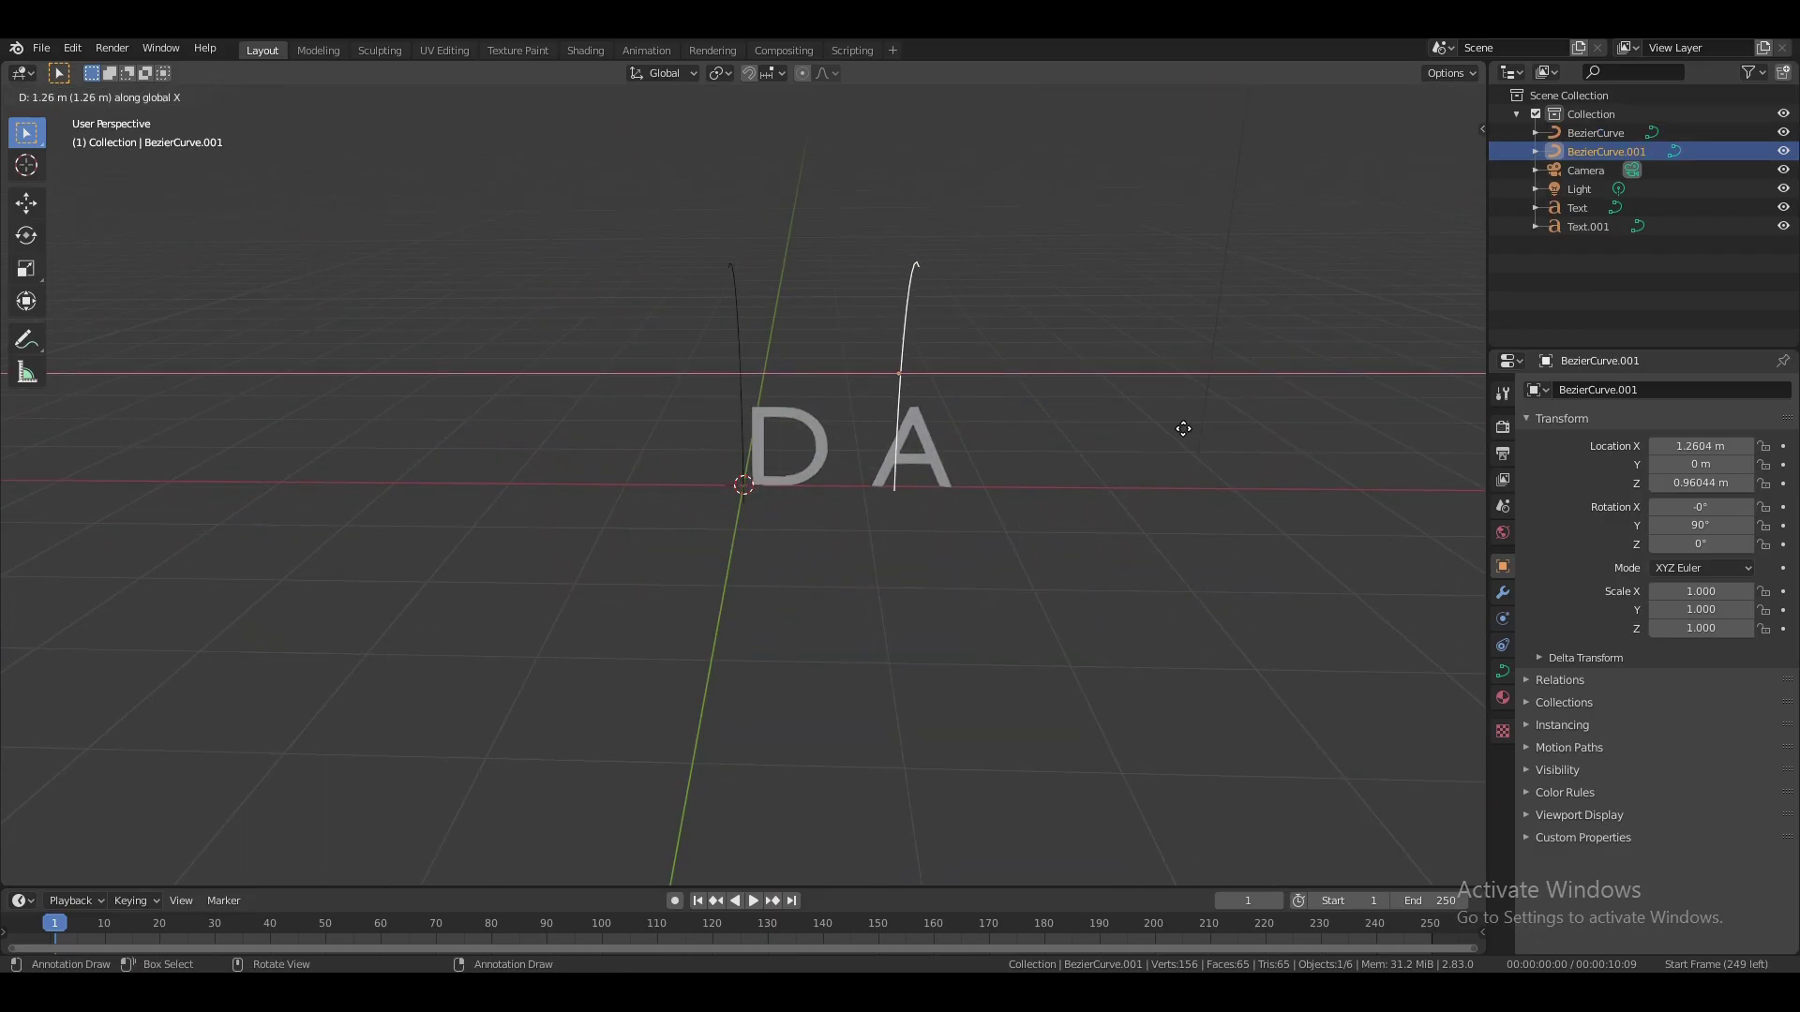
left_click(1189, 440)
left_click_drag(1437, 152, 1416, 136)
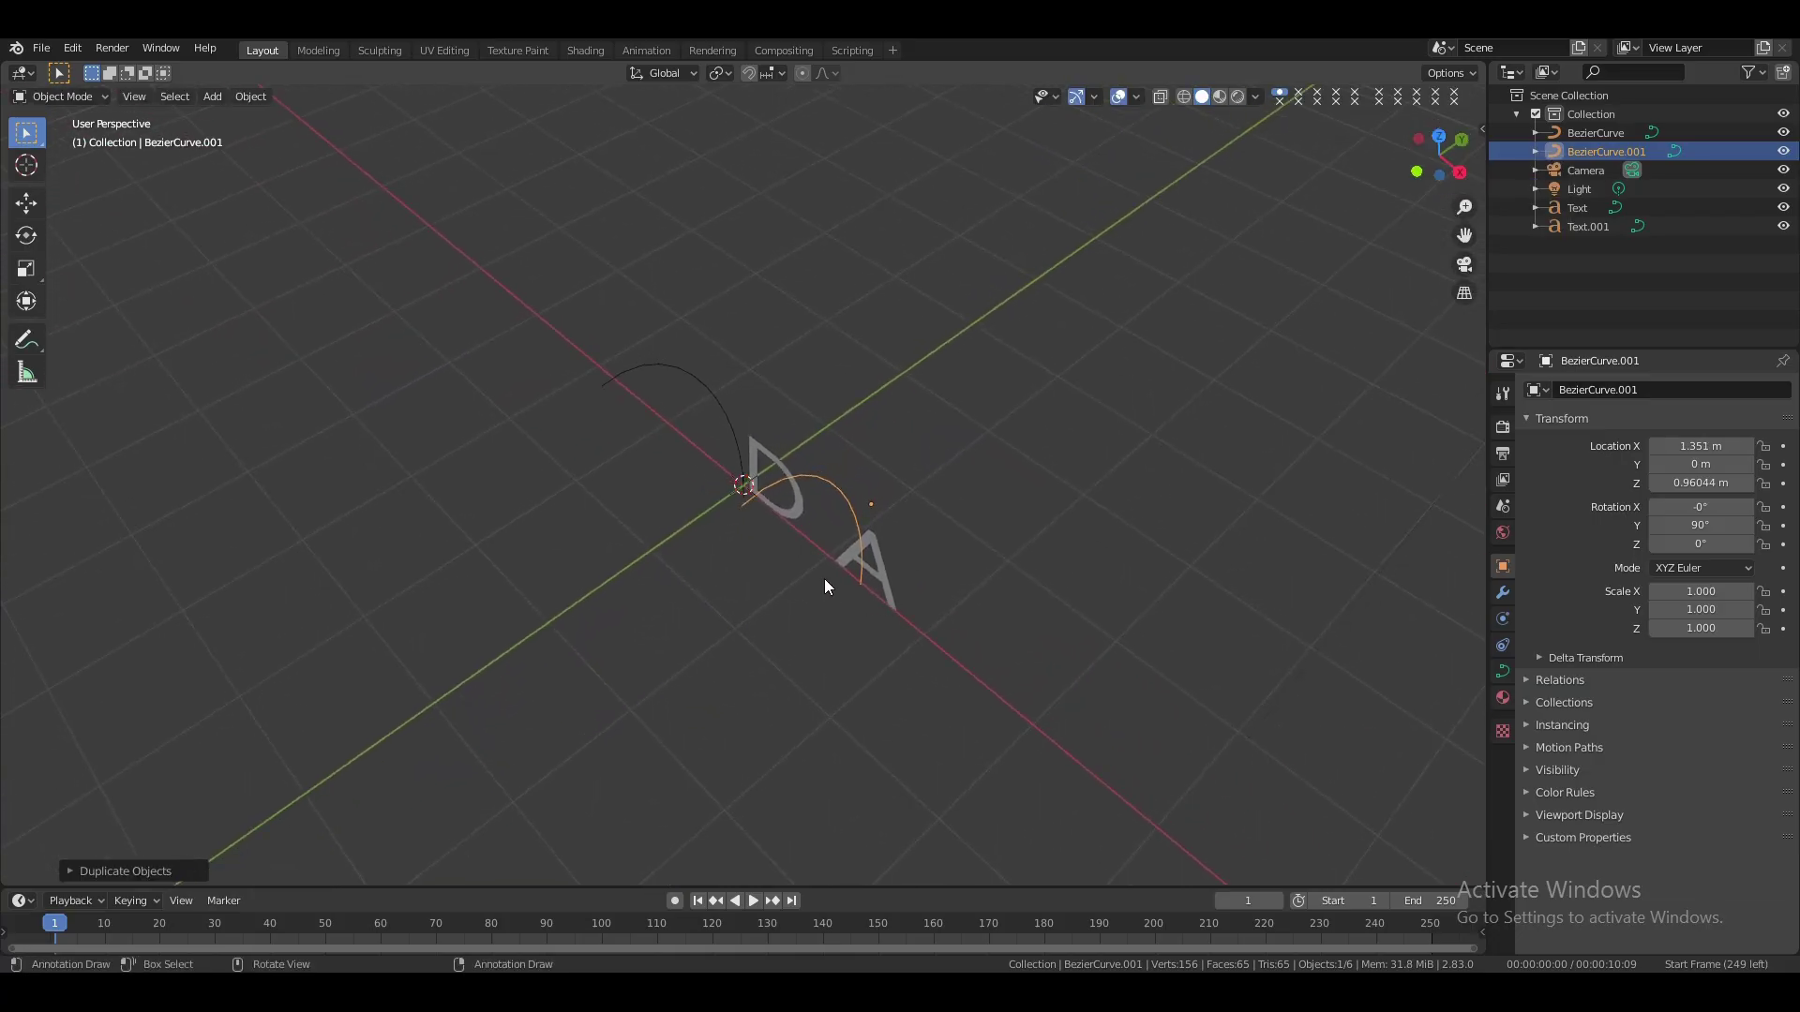
Rotate both the D and A letters -90° about X to lay them flat
left_click(802, 503)
left_click(887, 582, "shift")
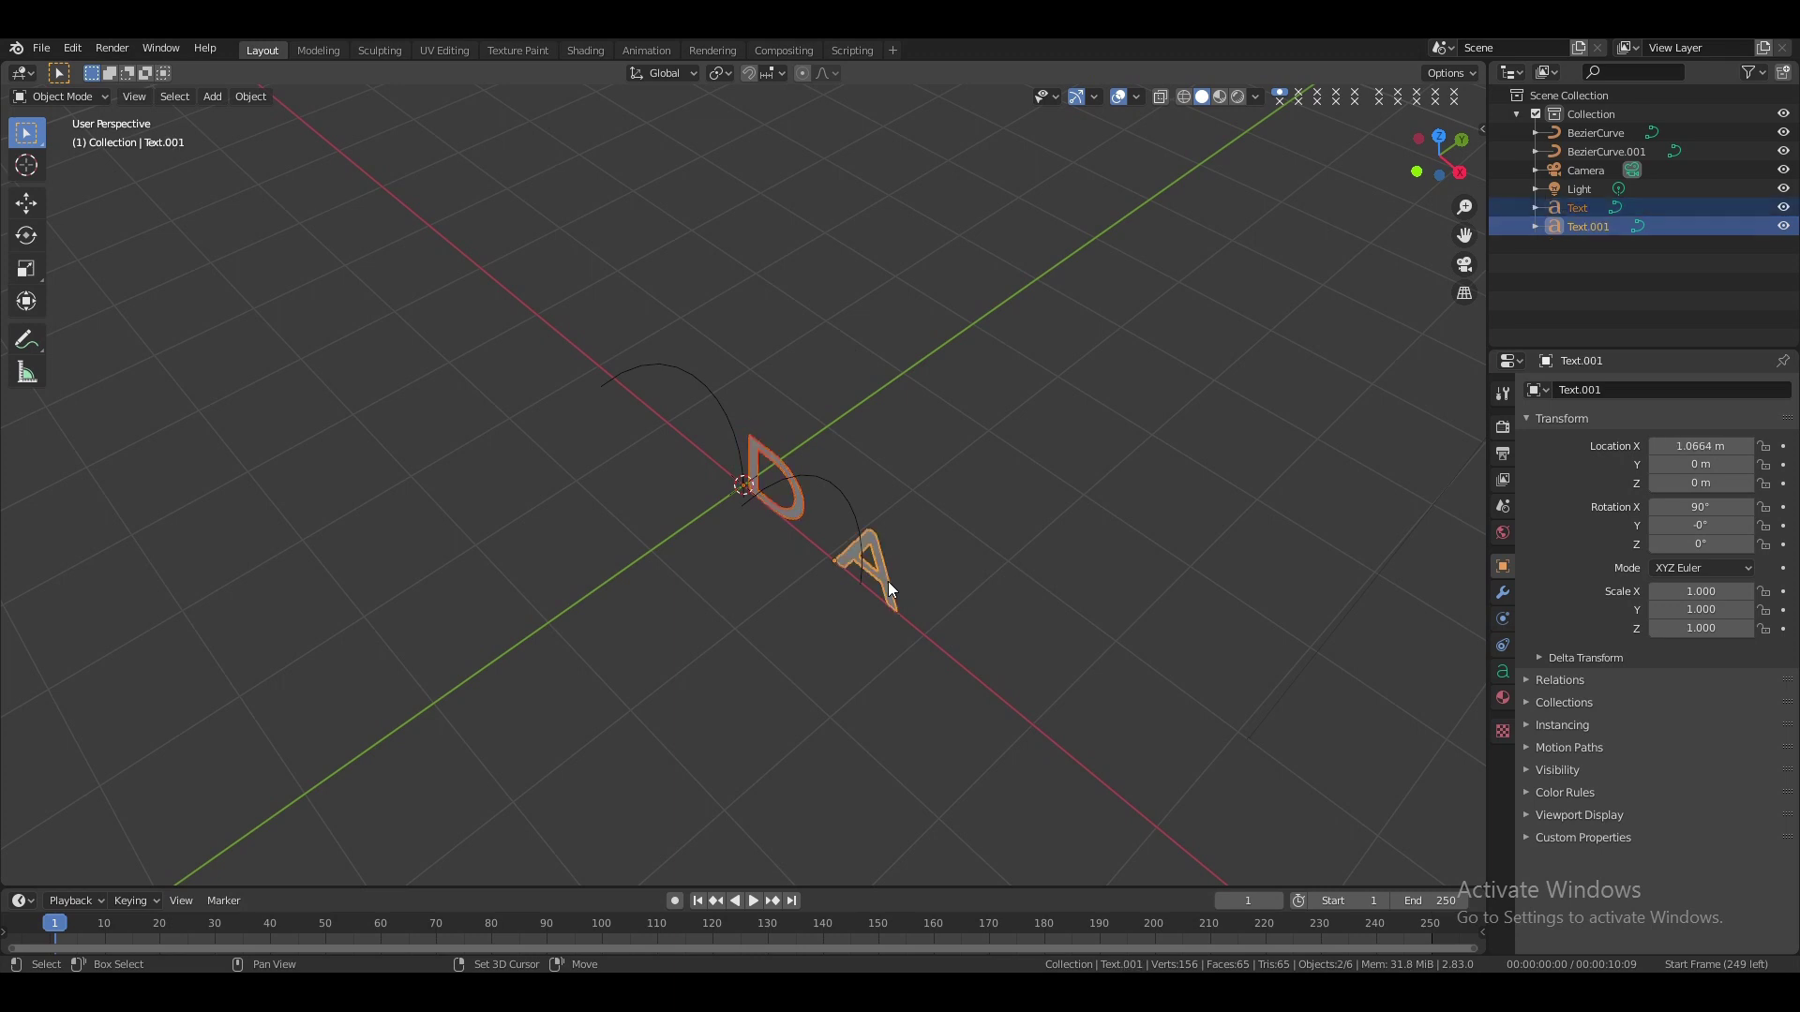
key("r")
key("x")
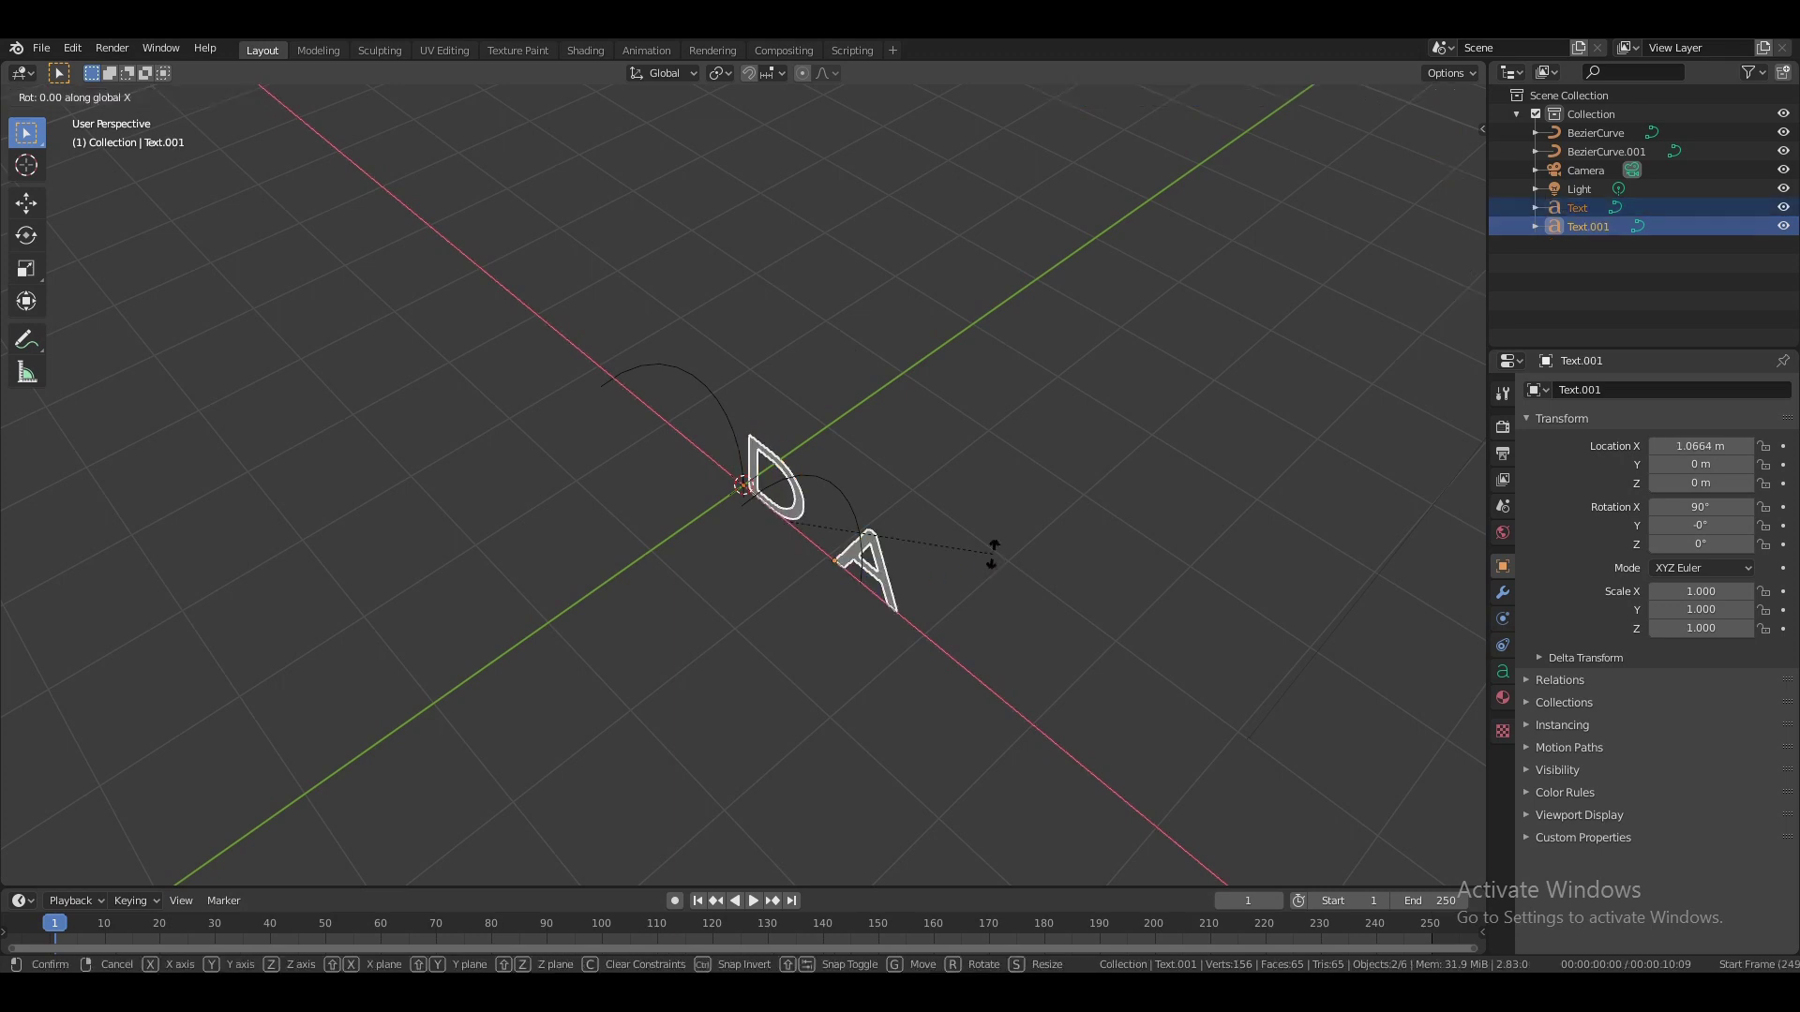
key("minus")
key("9")
key("0")
key("Return")
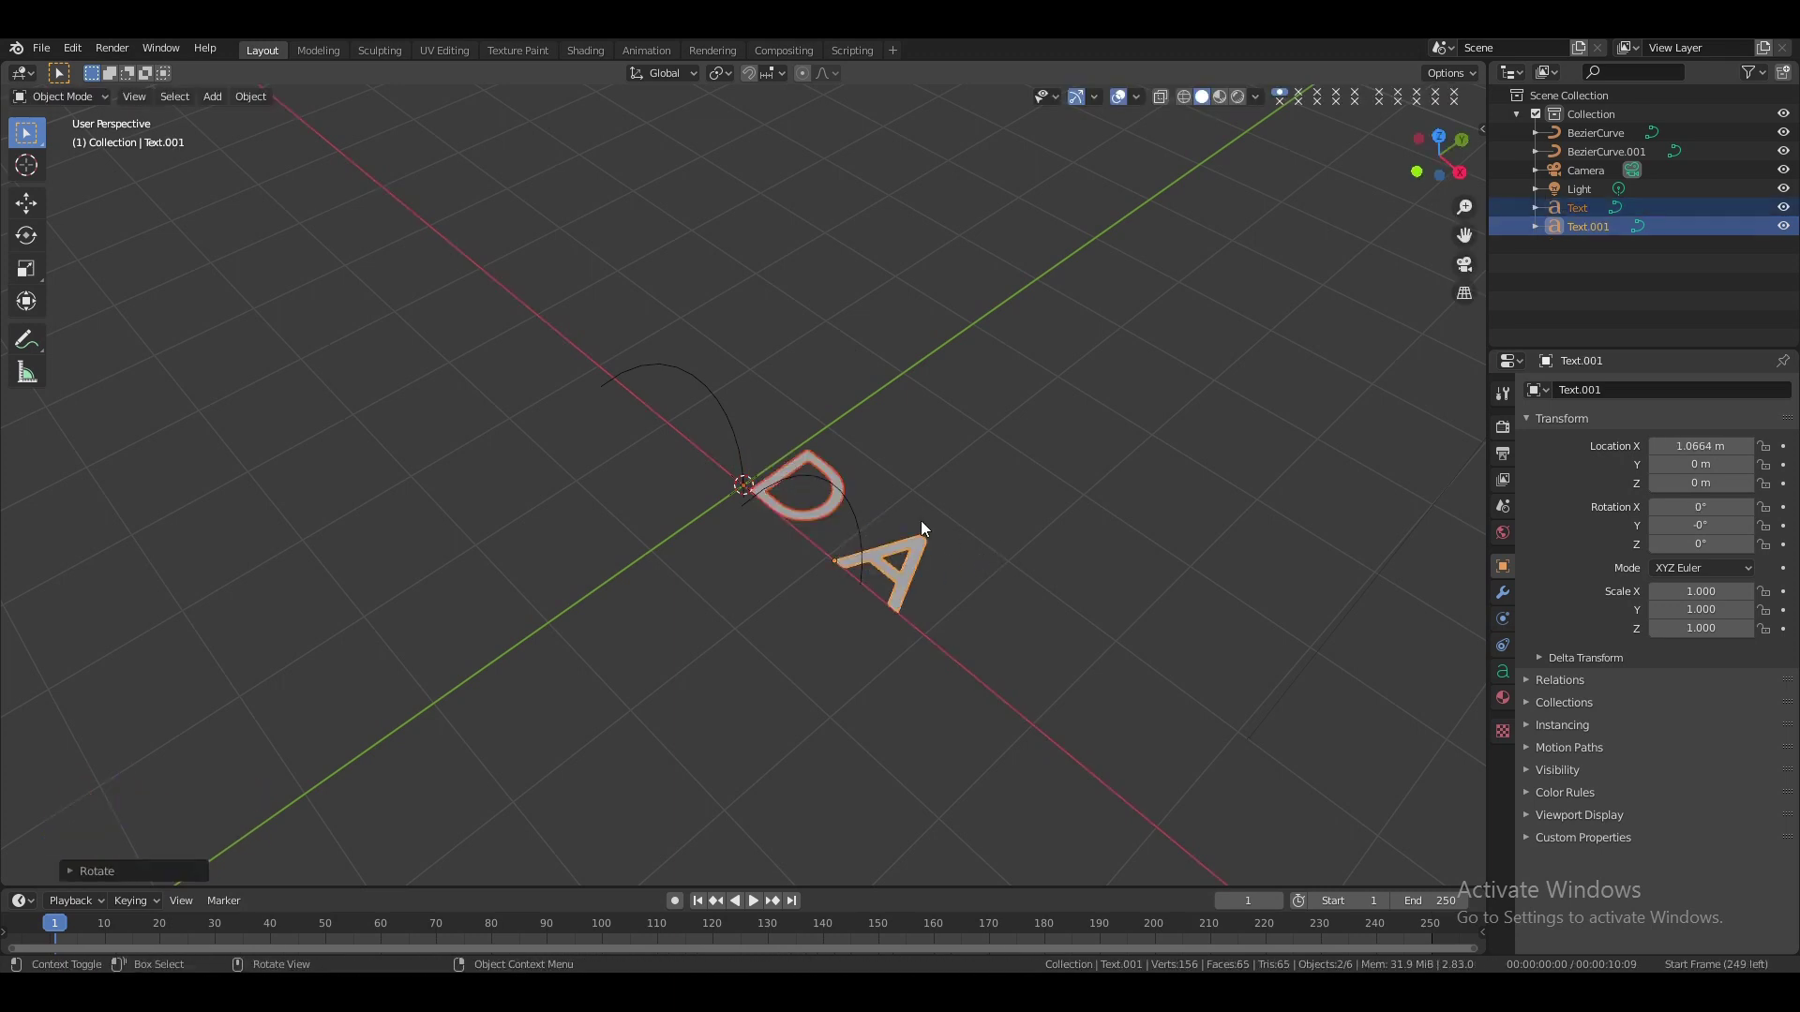
Give both the D and A letters a 0.1 m geometry extrusion
left_click(818, 465)
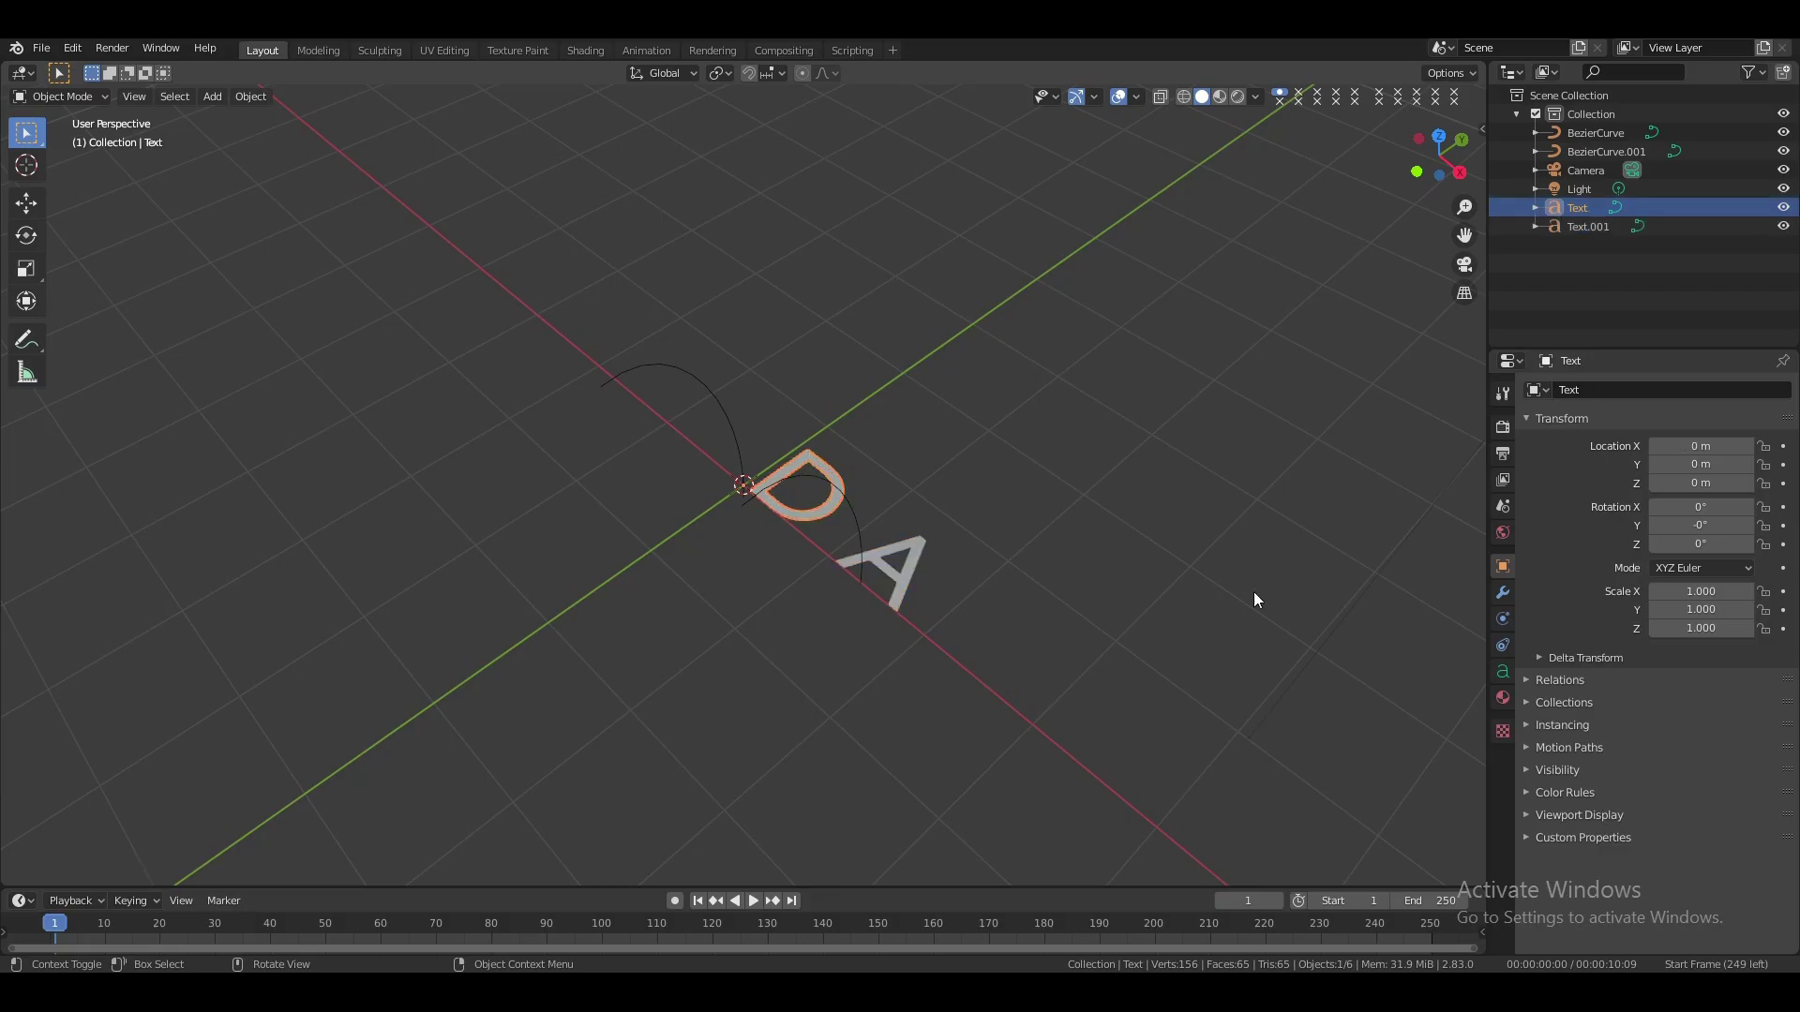
left_click(1502, 671)
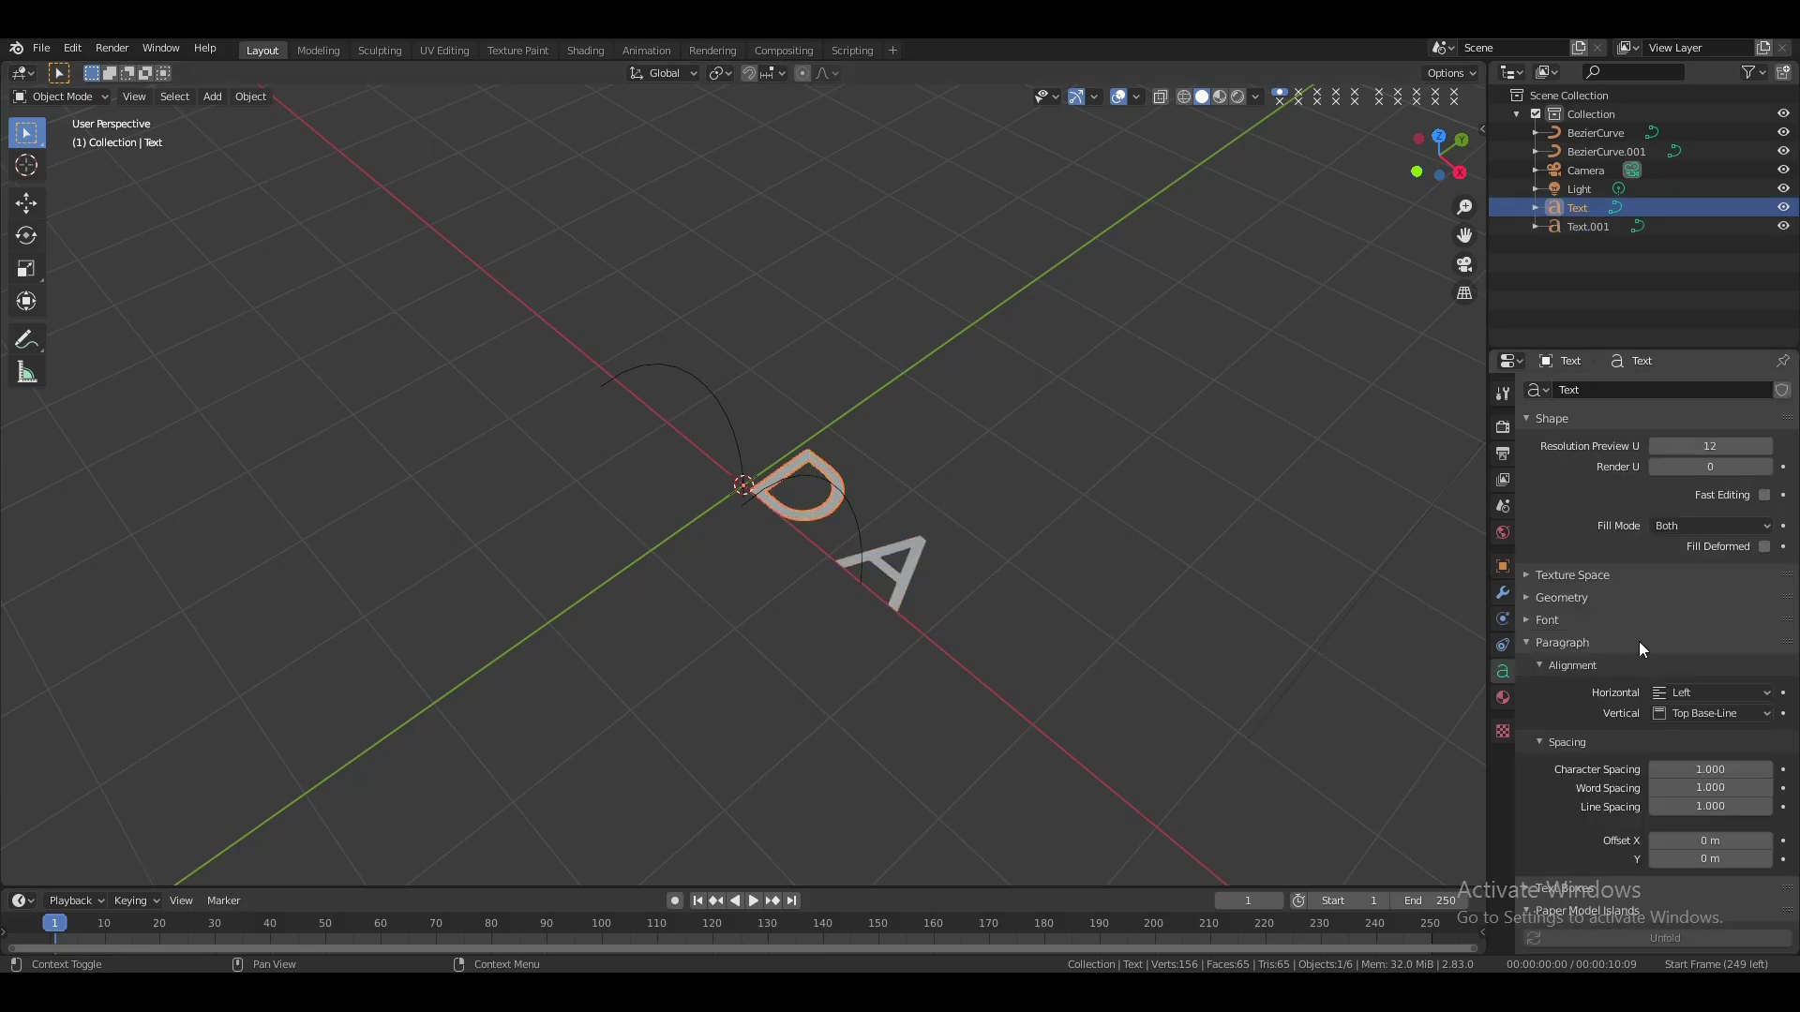
left_click(1522, 597)
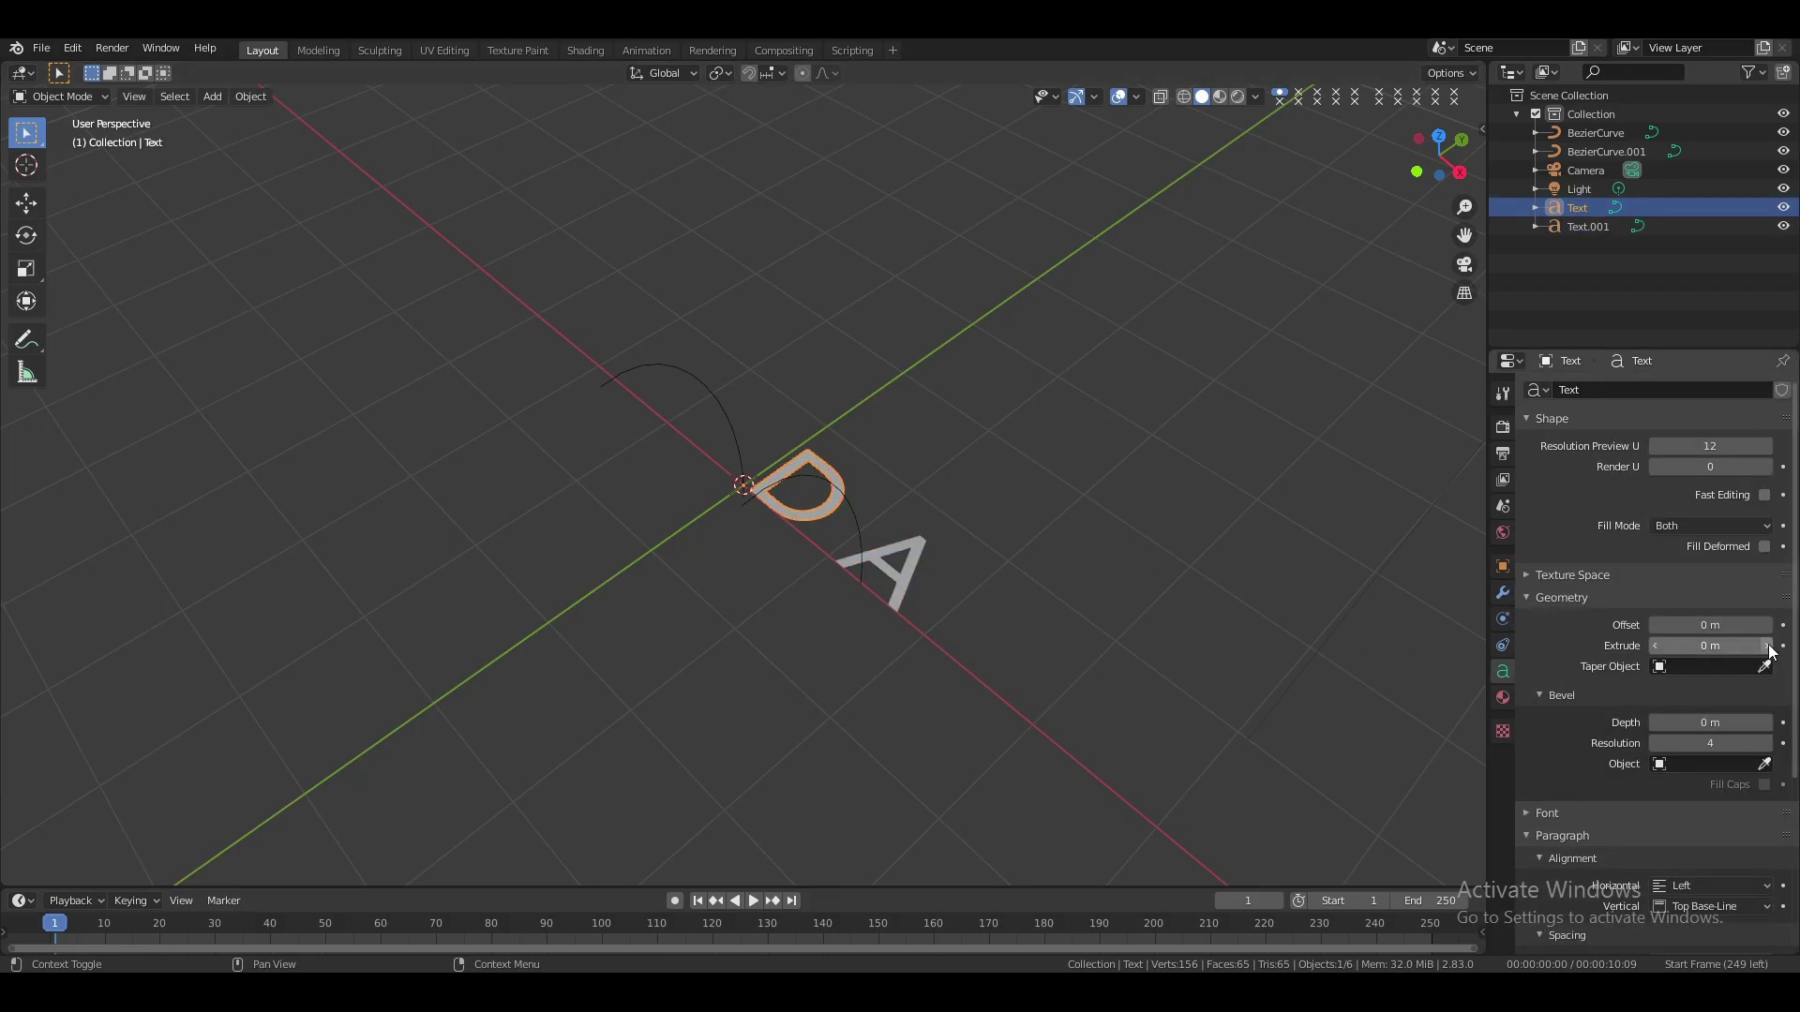
left_click(1768, 645)
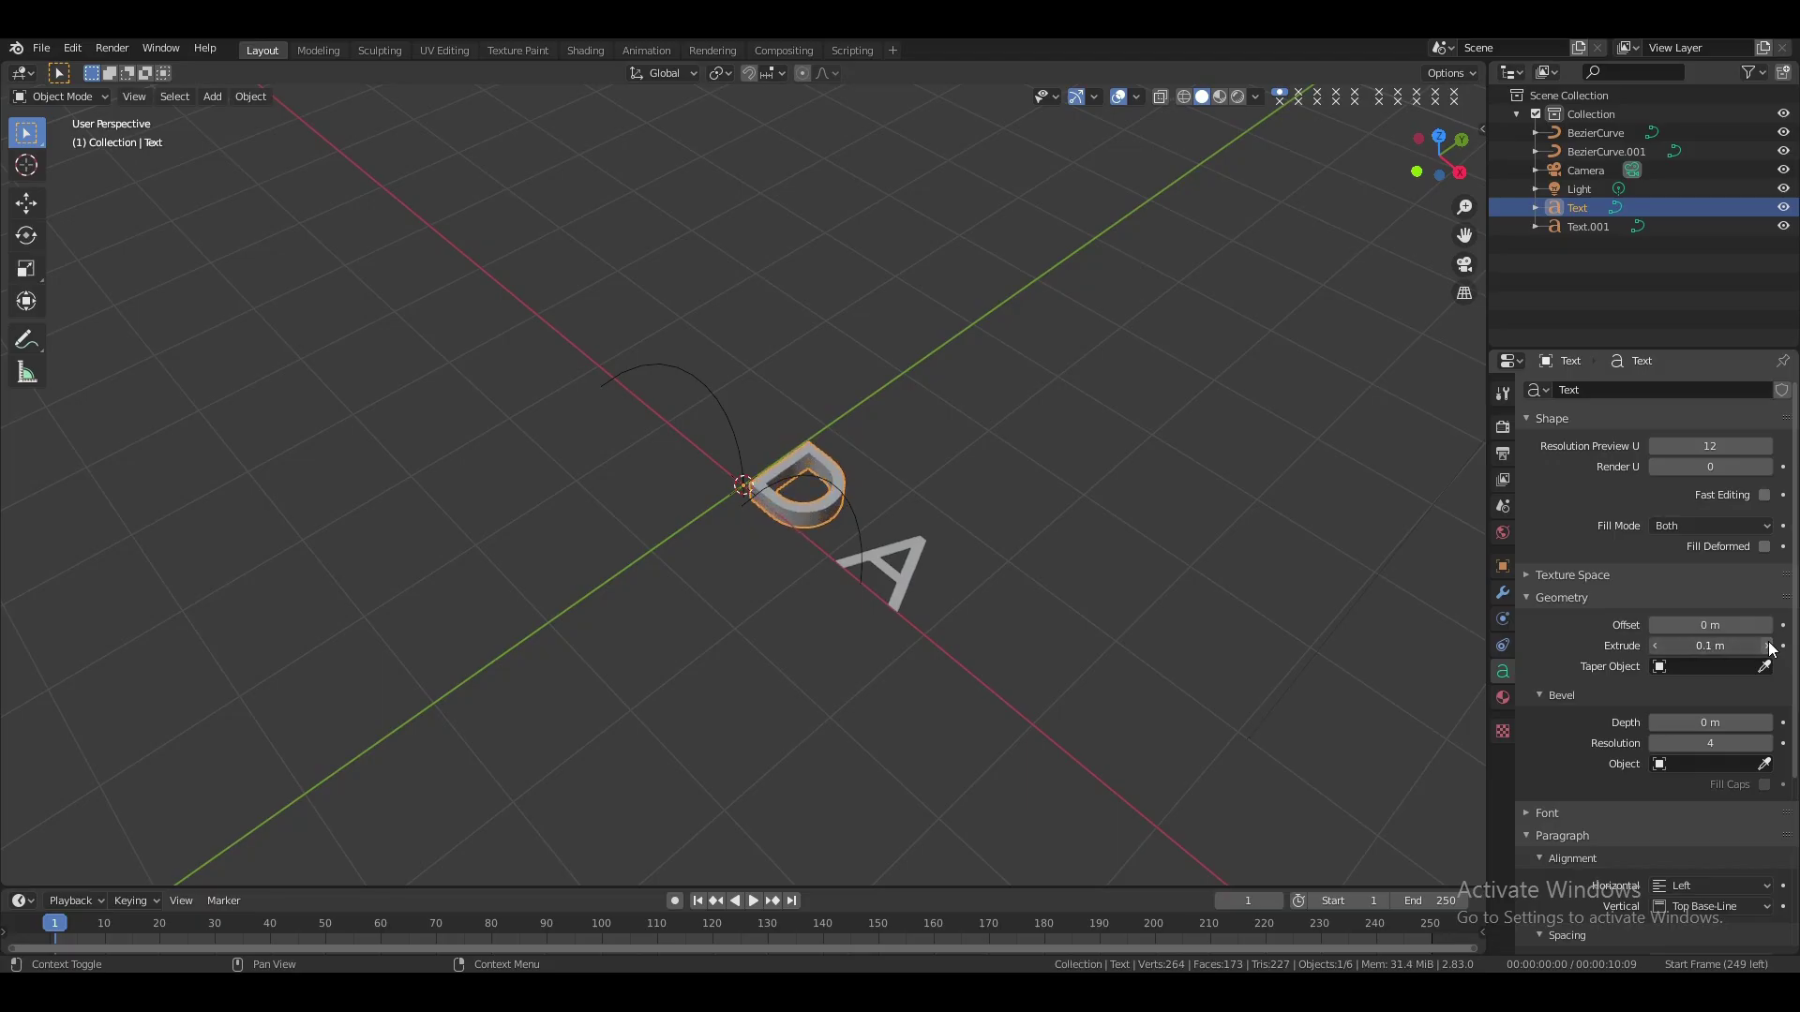
left_click(920, 558)
left_click(1768, 645)
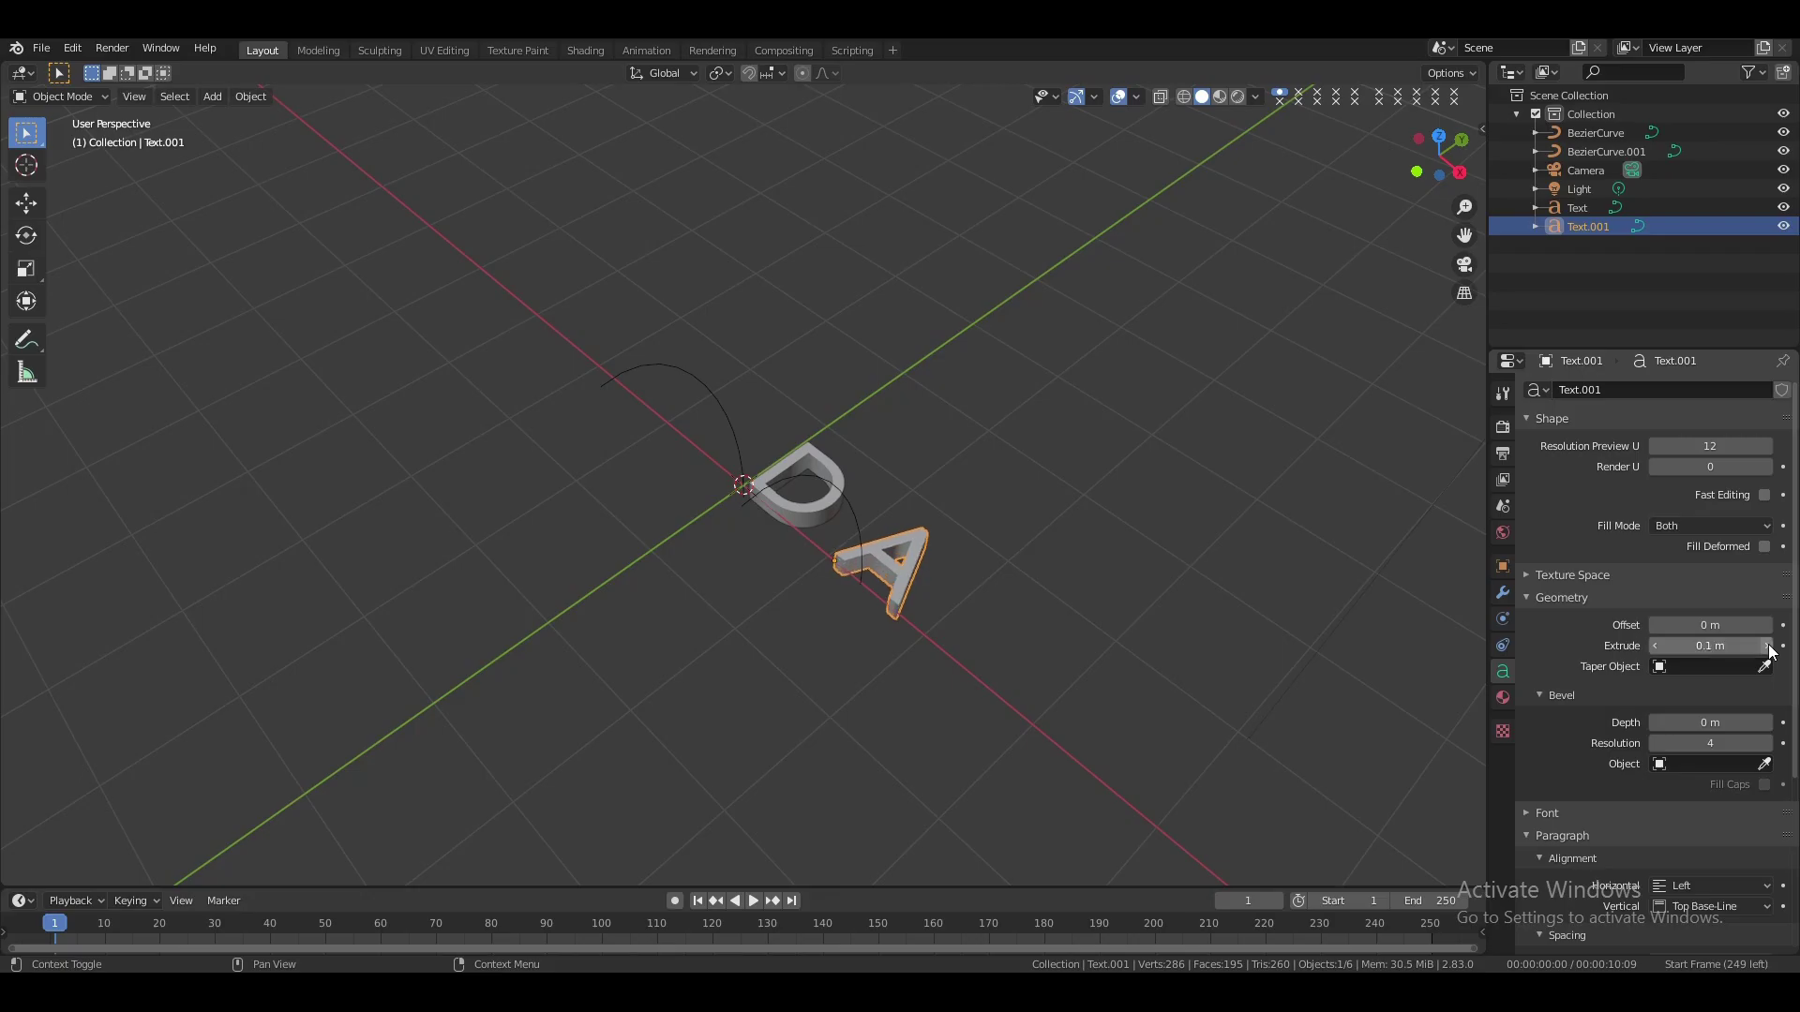
Convert the A letter and then the D letter into meshes
left_click(243, 93)
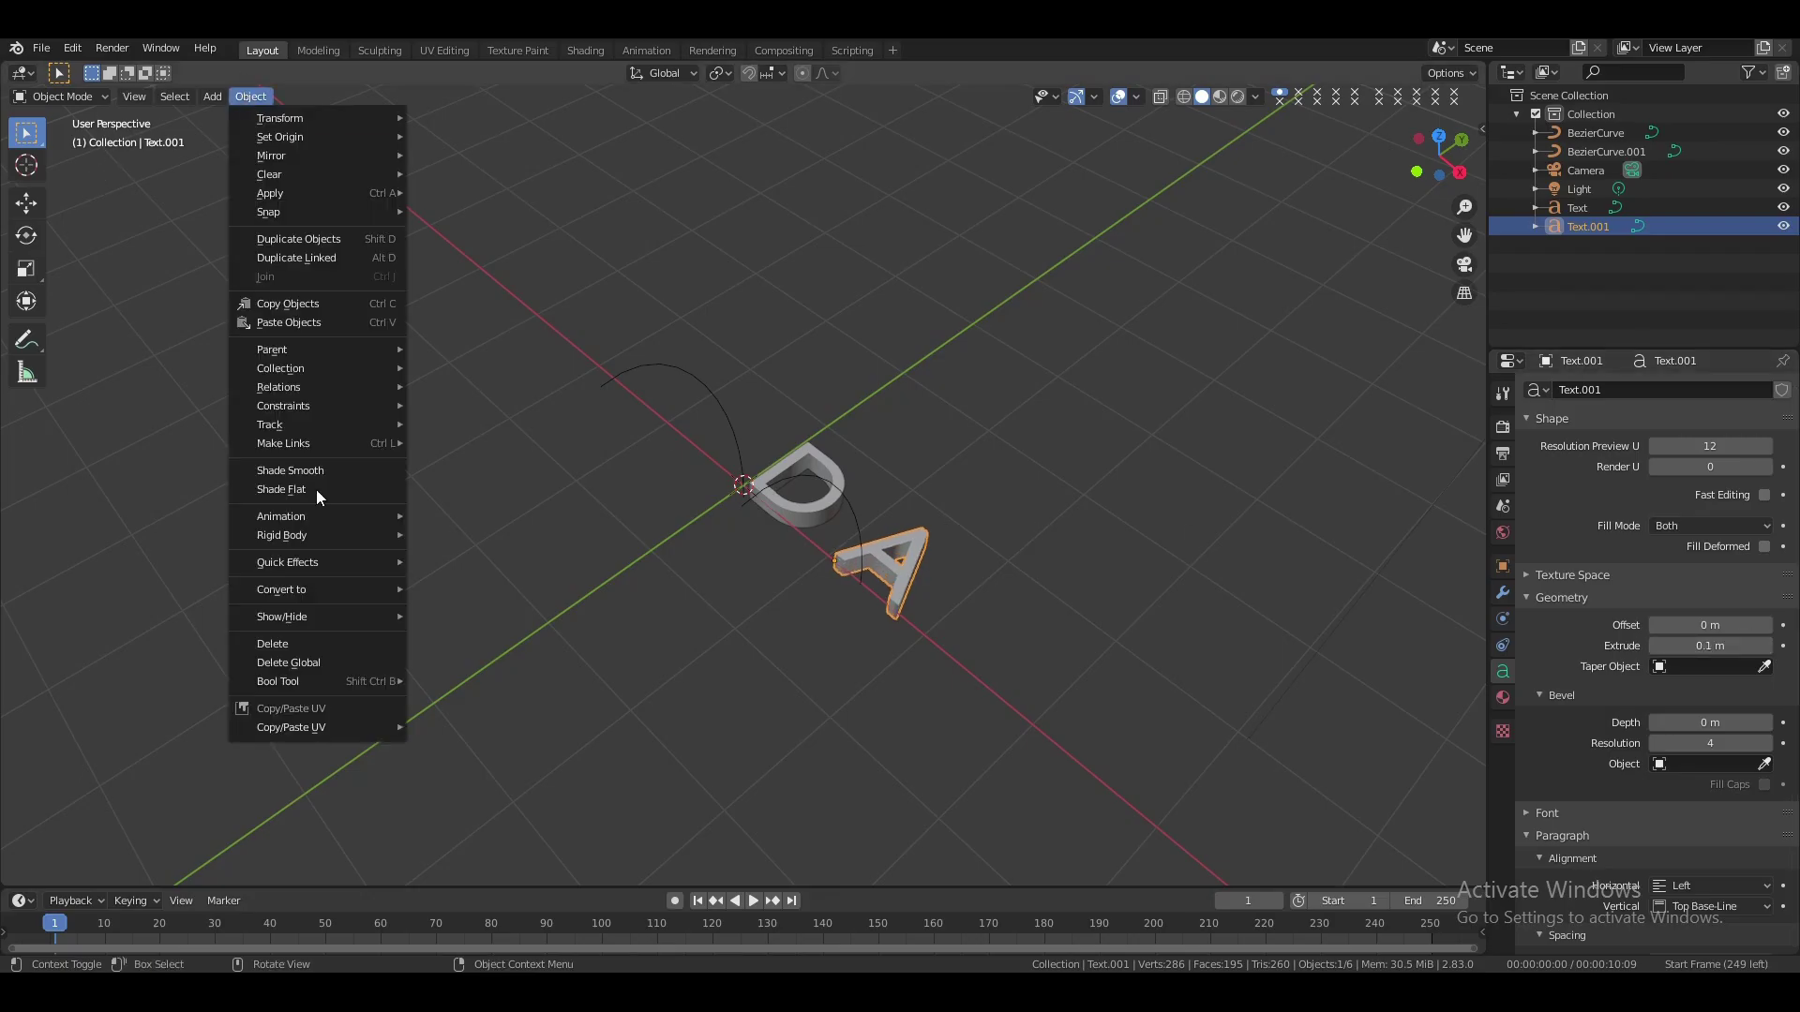
mouse_move(336, 589)
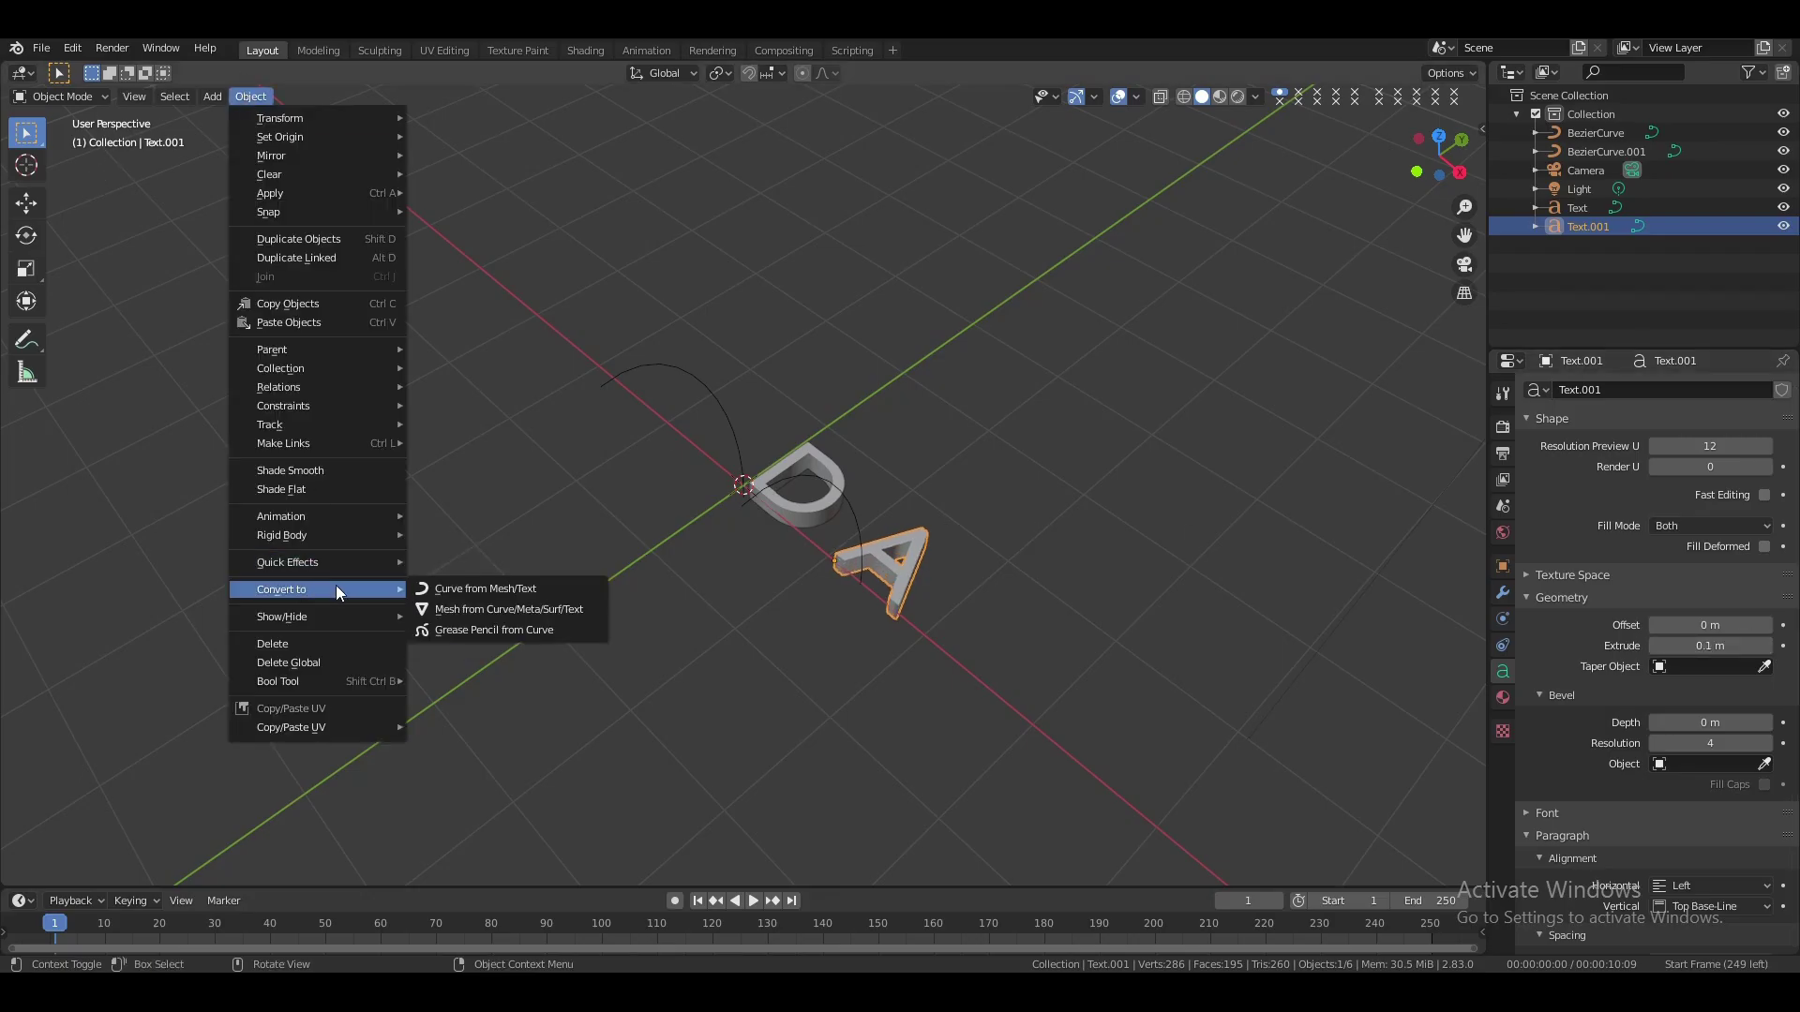
left_click(459, 612)
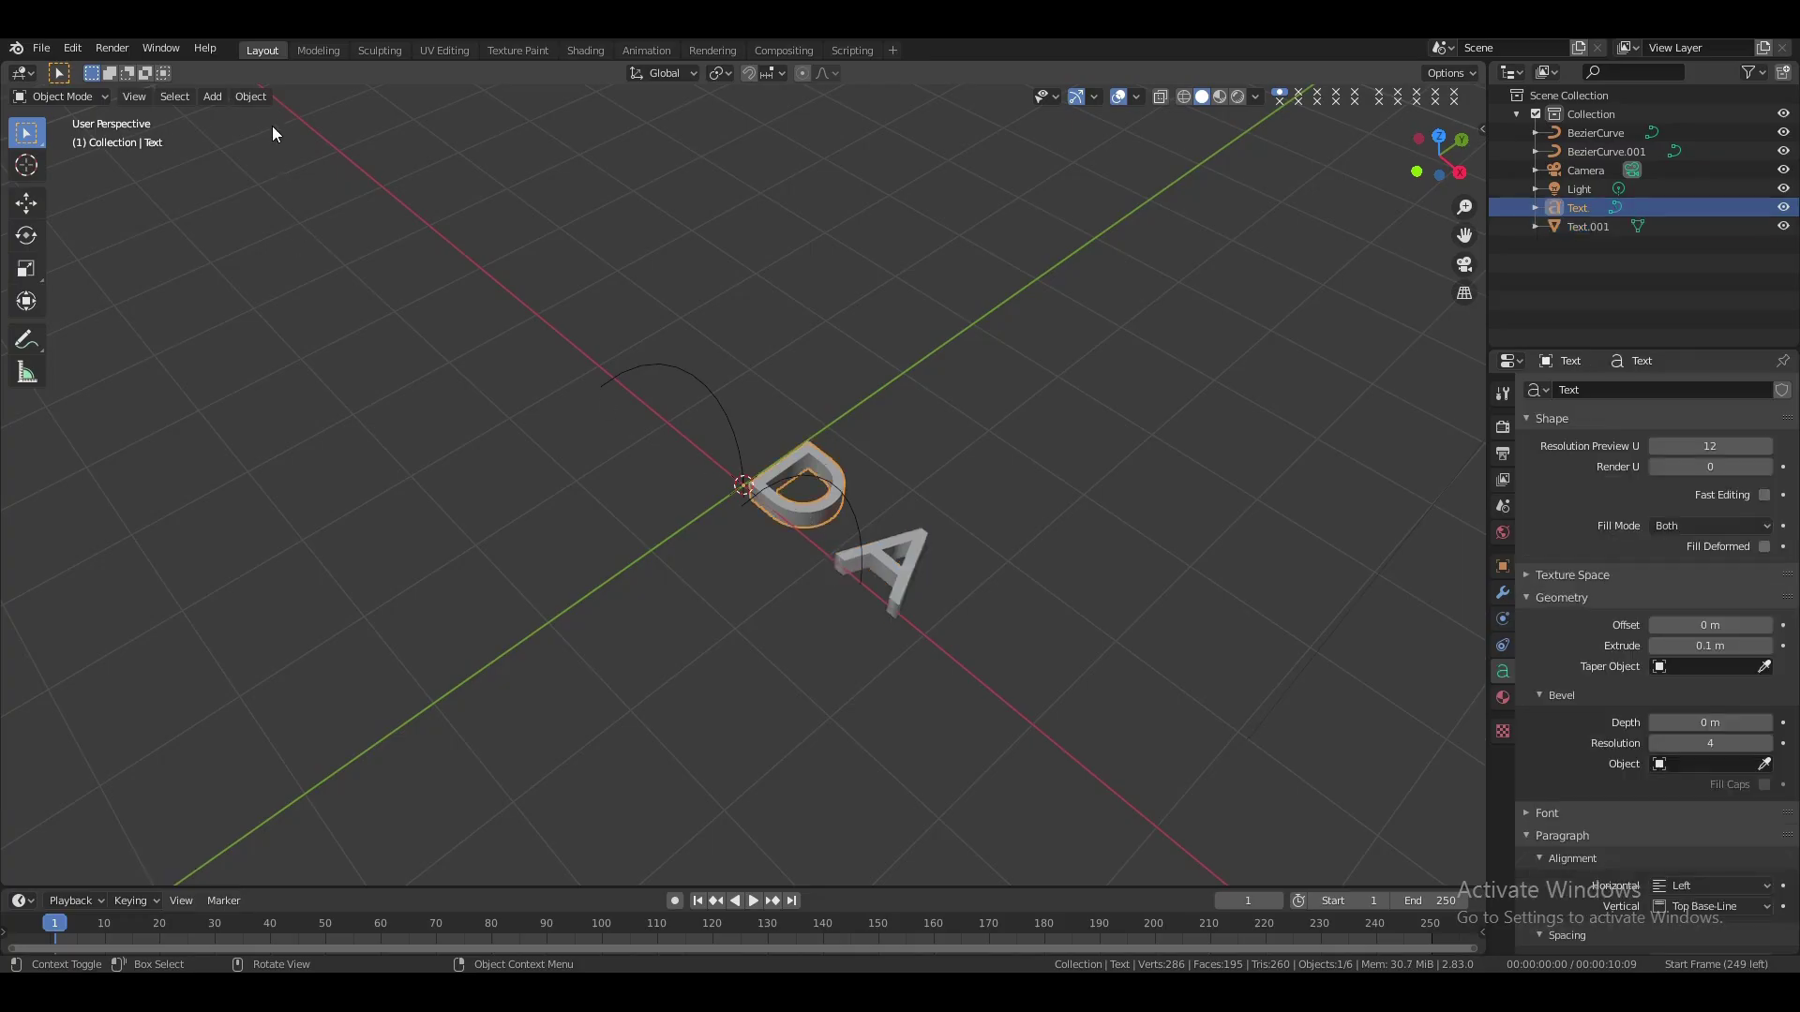
left_click(253, 99)
mouse_move(307, 590)
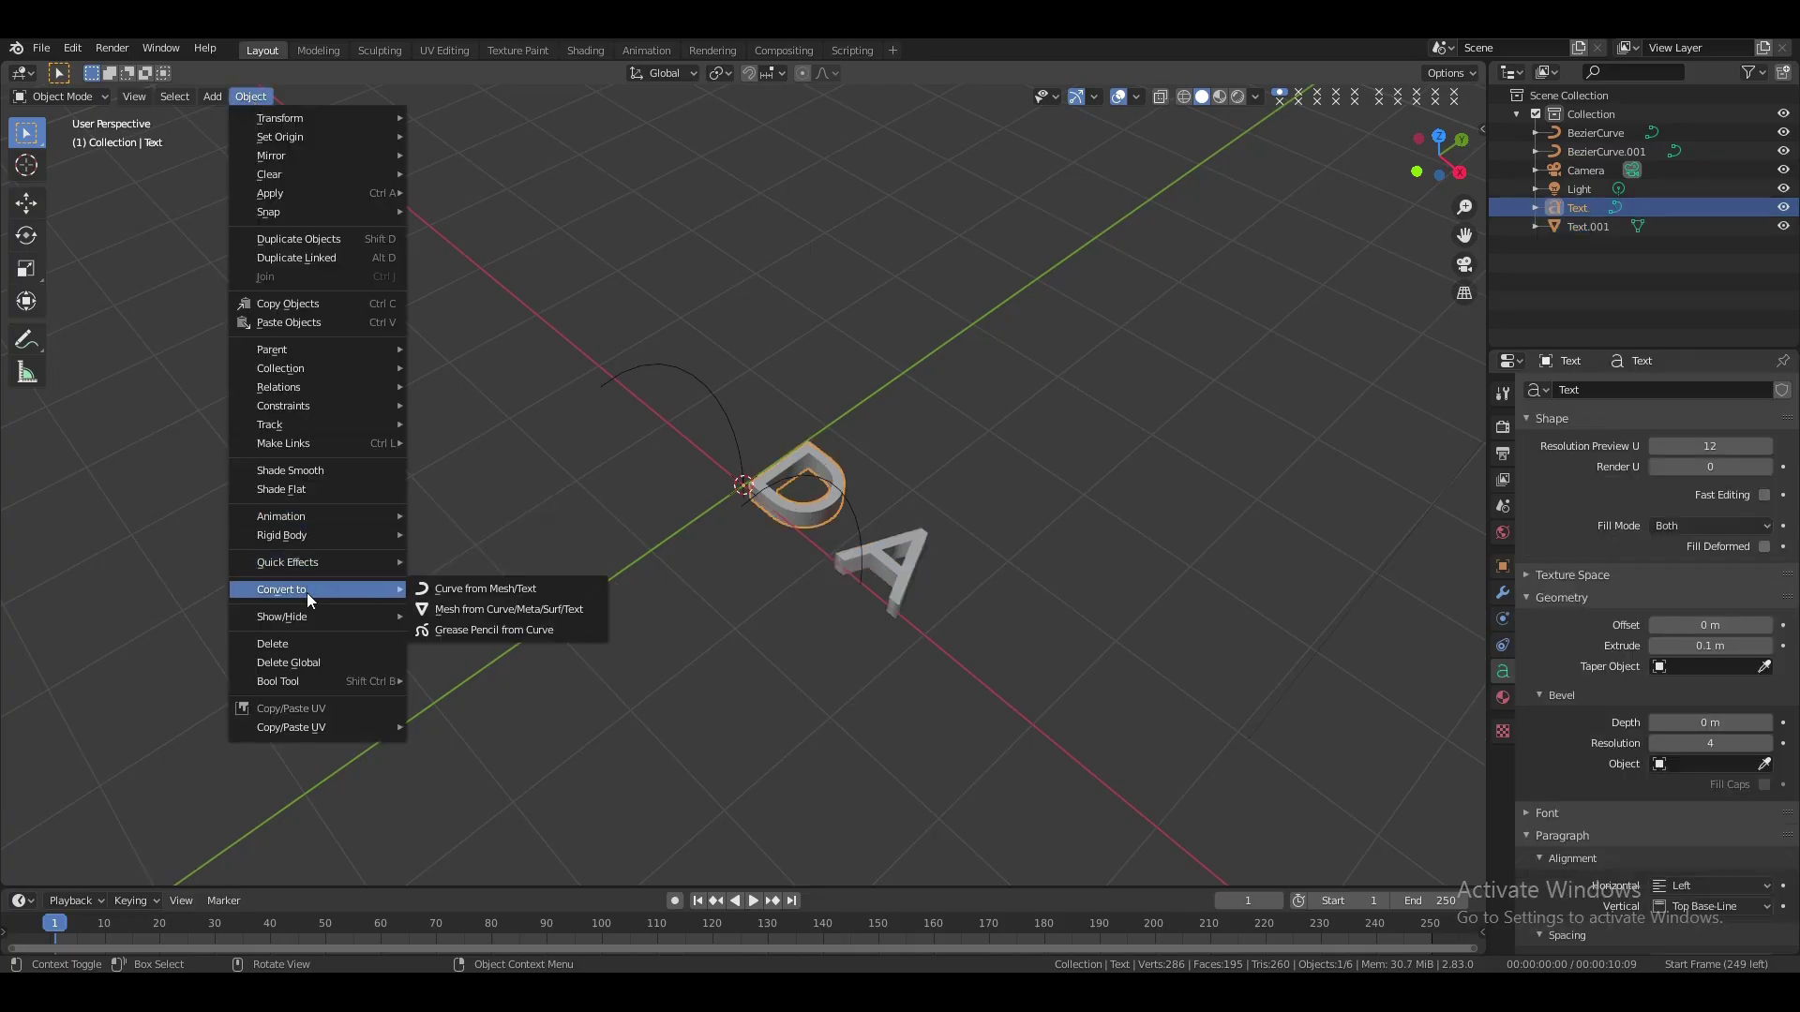
left_click(451, 610)
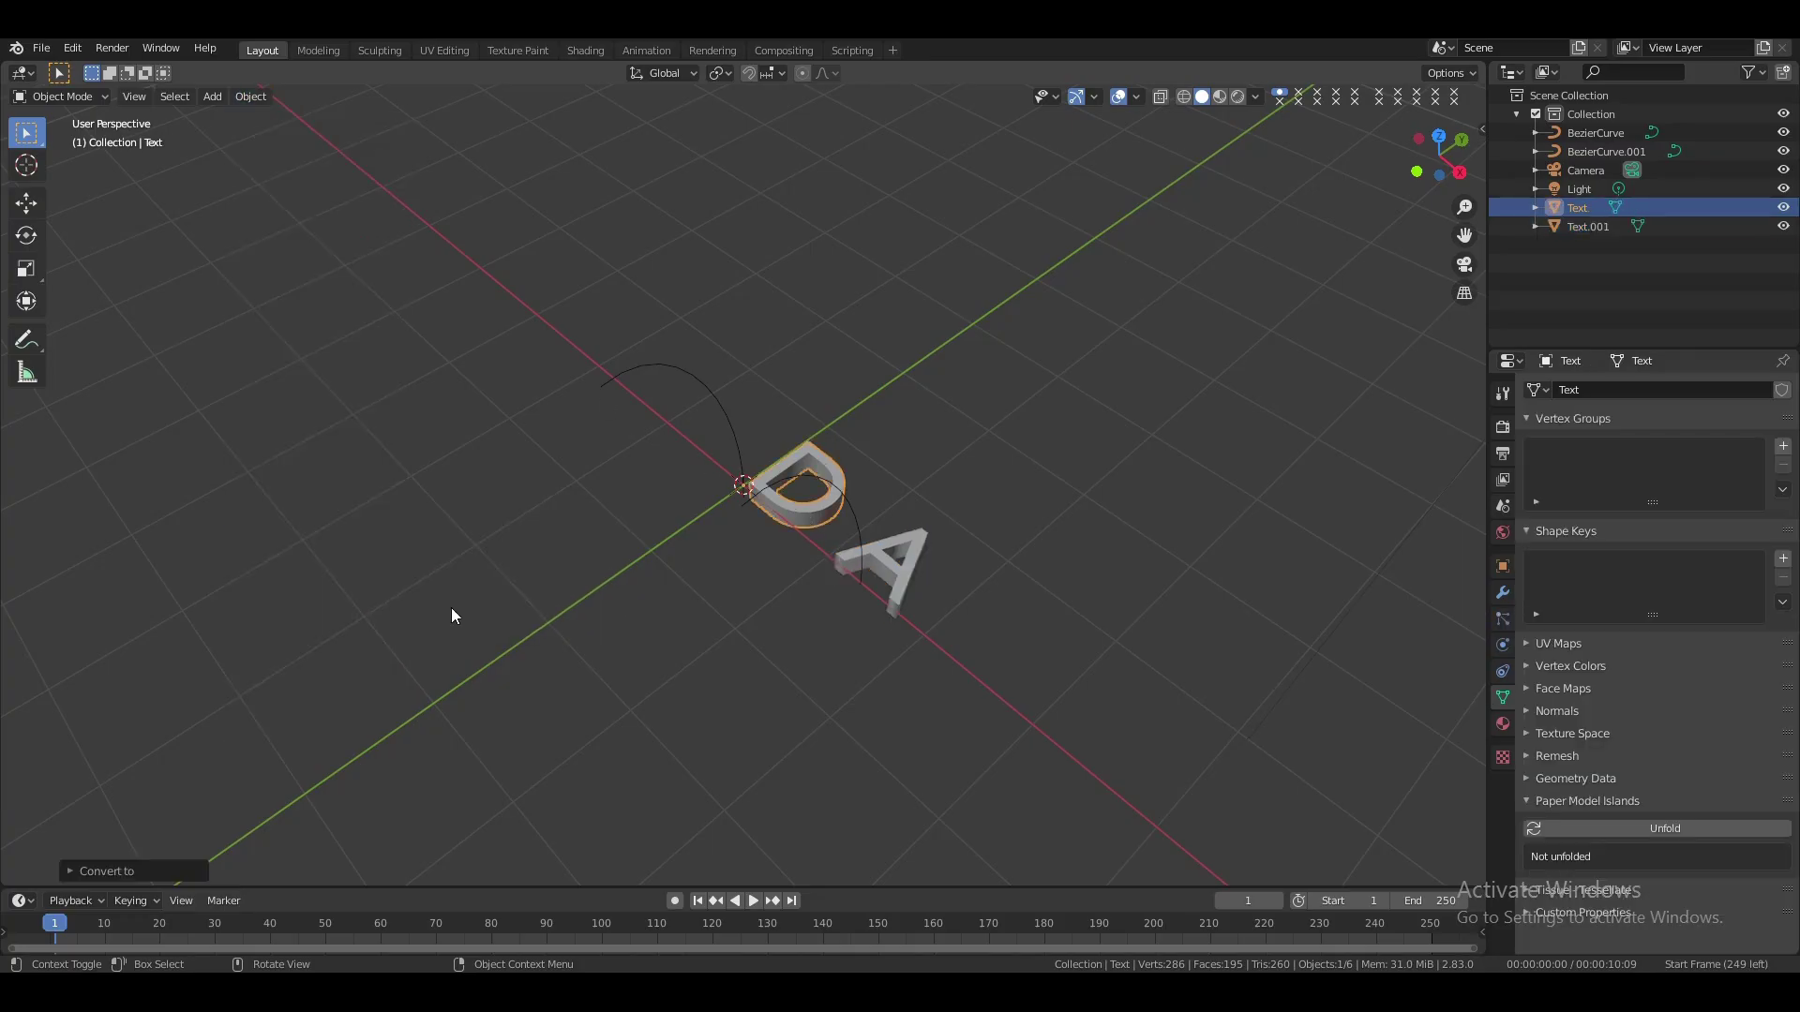
Add an Array modifier to the D using a 0.29 m constant Z offset (no relative offset) and Count 5
left_click(1504, 594)
left_click(1565, 393)
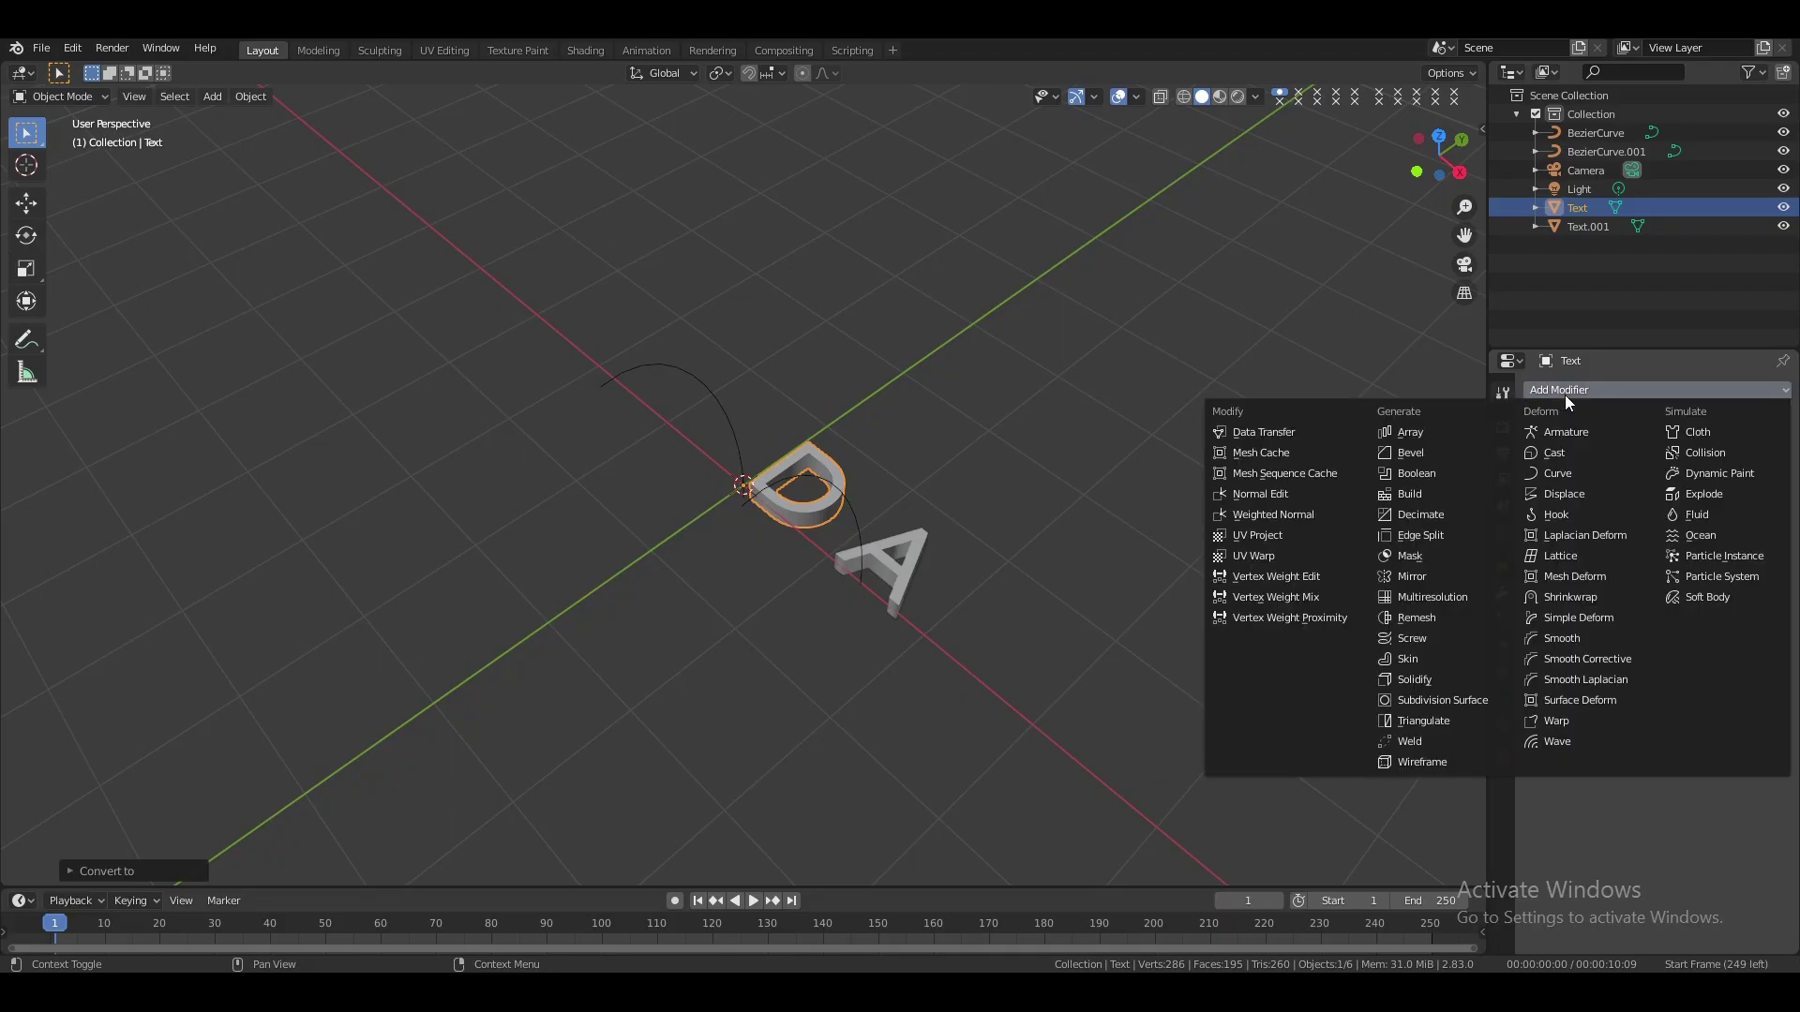
left_click(1435, 437)
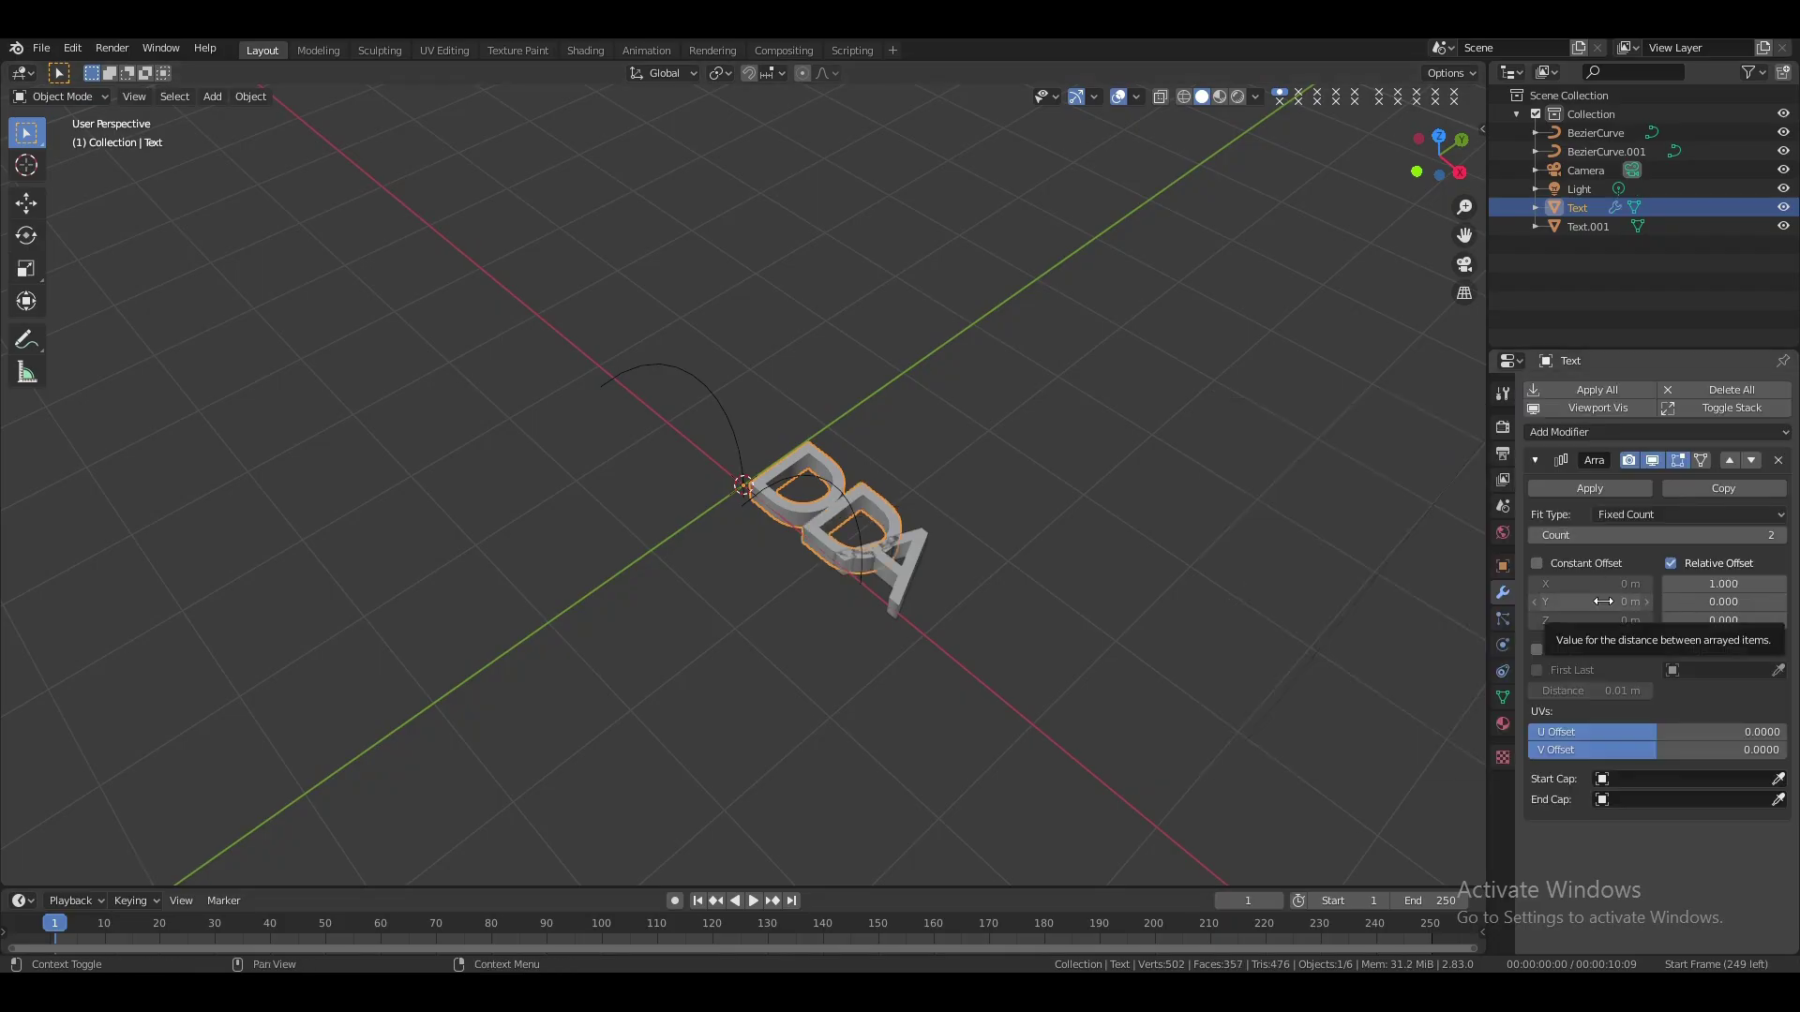
left_click(1537, 564)
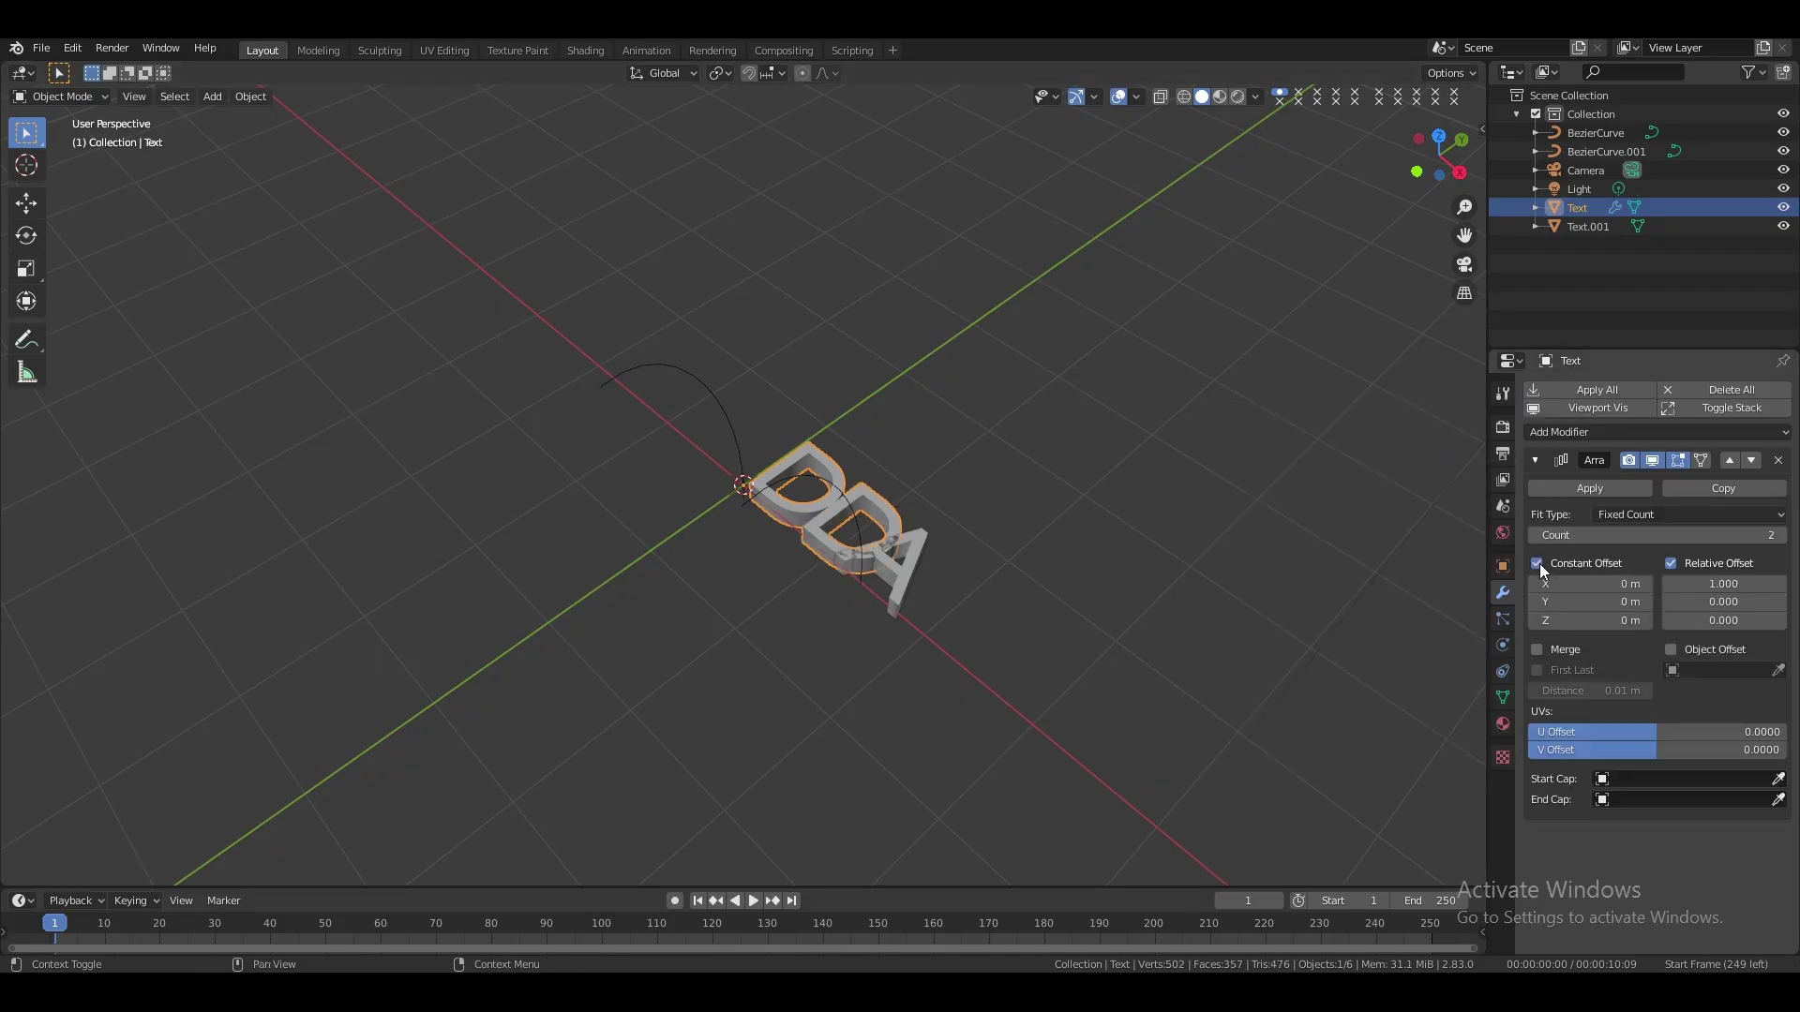
left_click(1671, 564)
left_click_drag(1646, 621, 1671, 622)
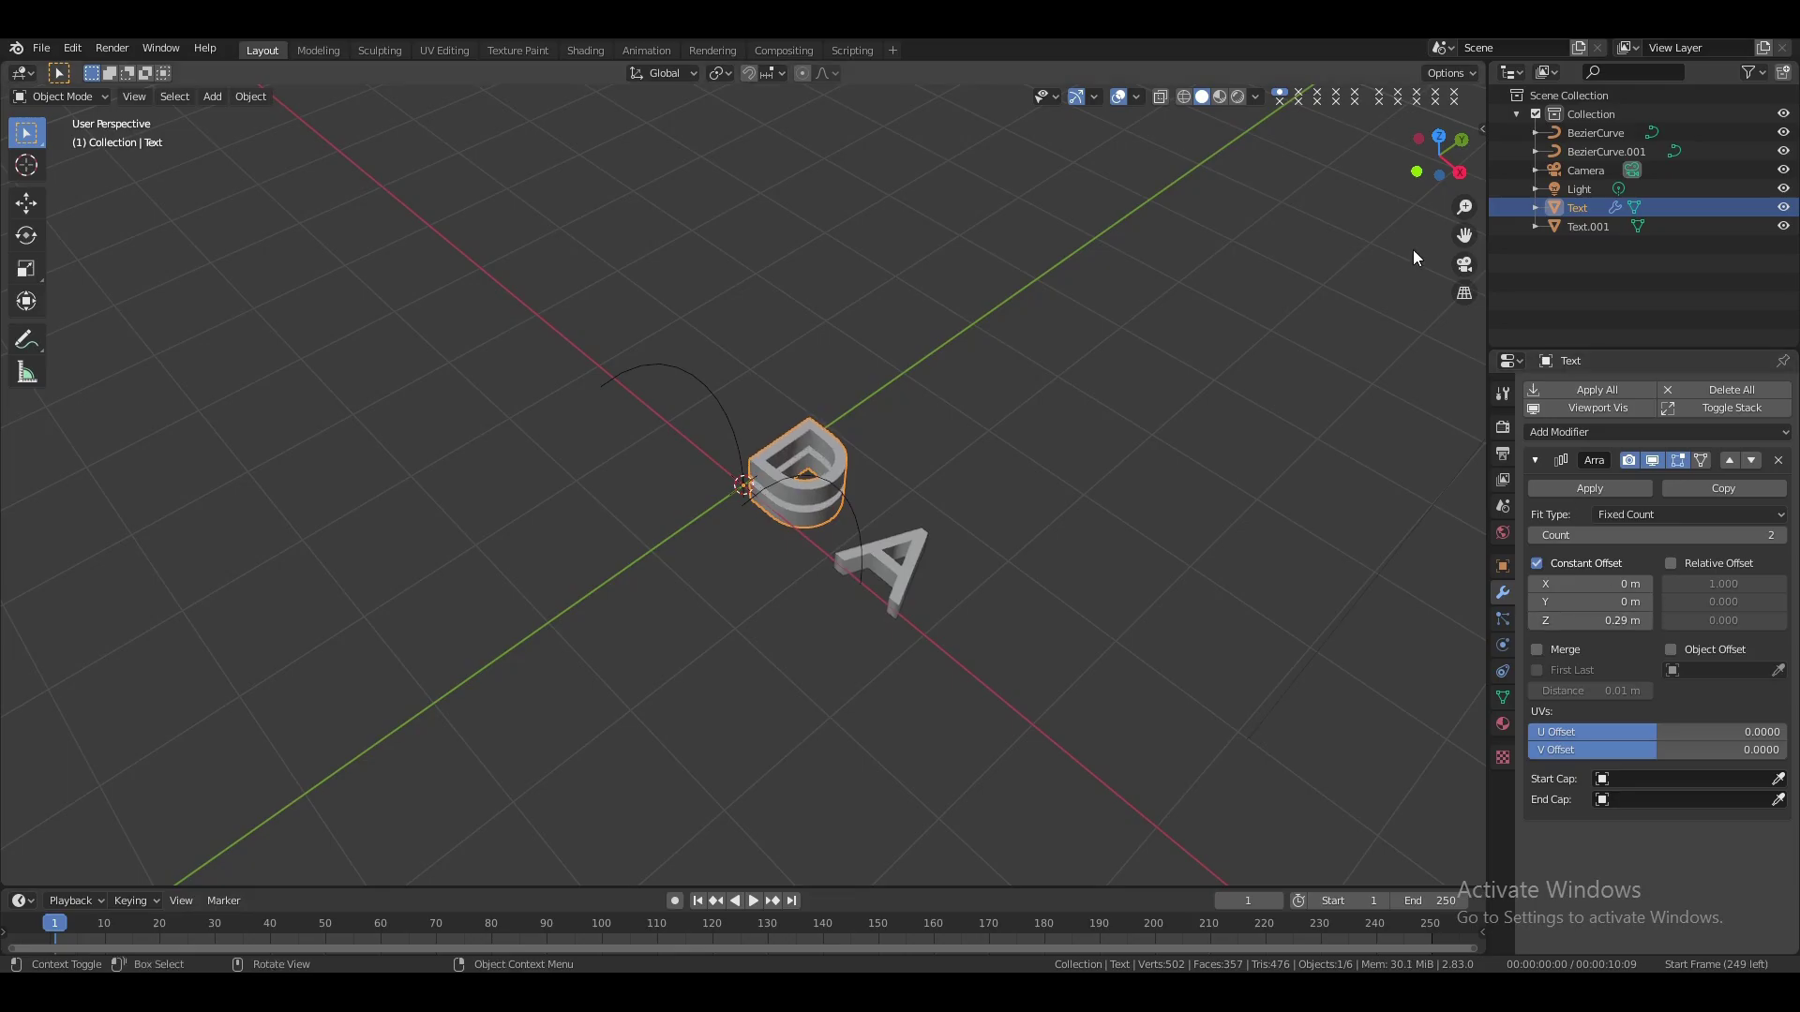
left_click_drag(1439, 155, 1463, 171)
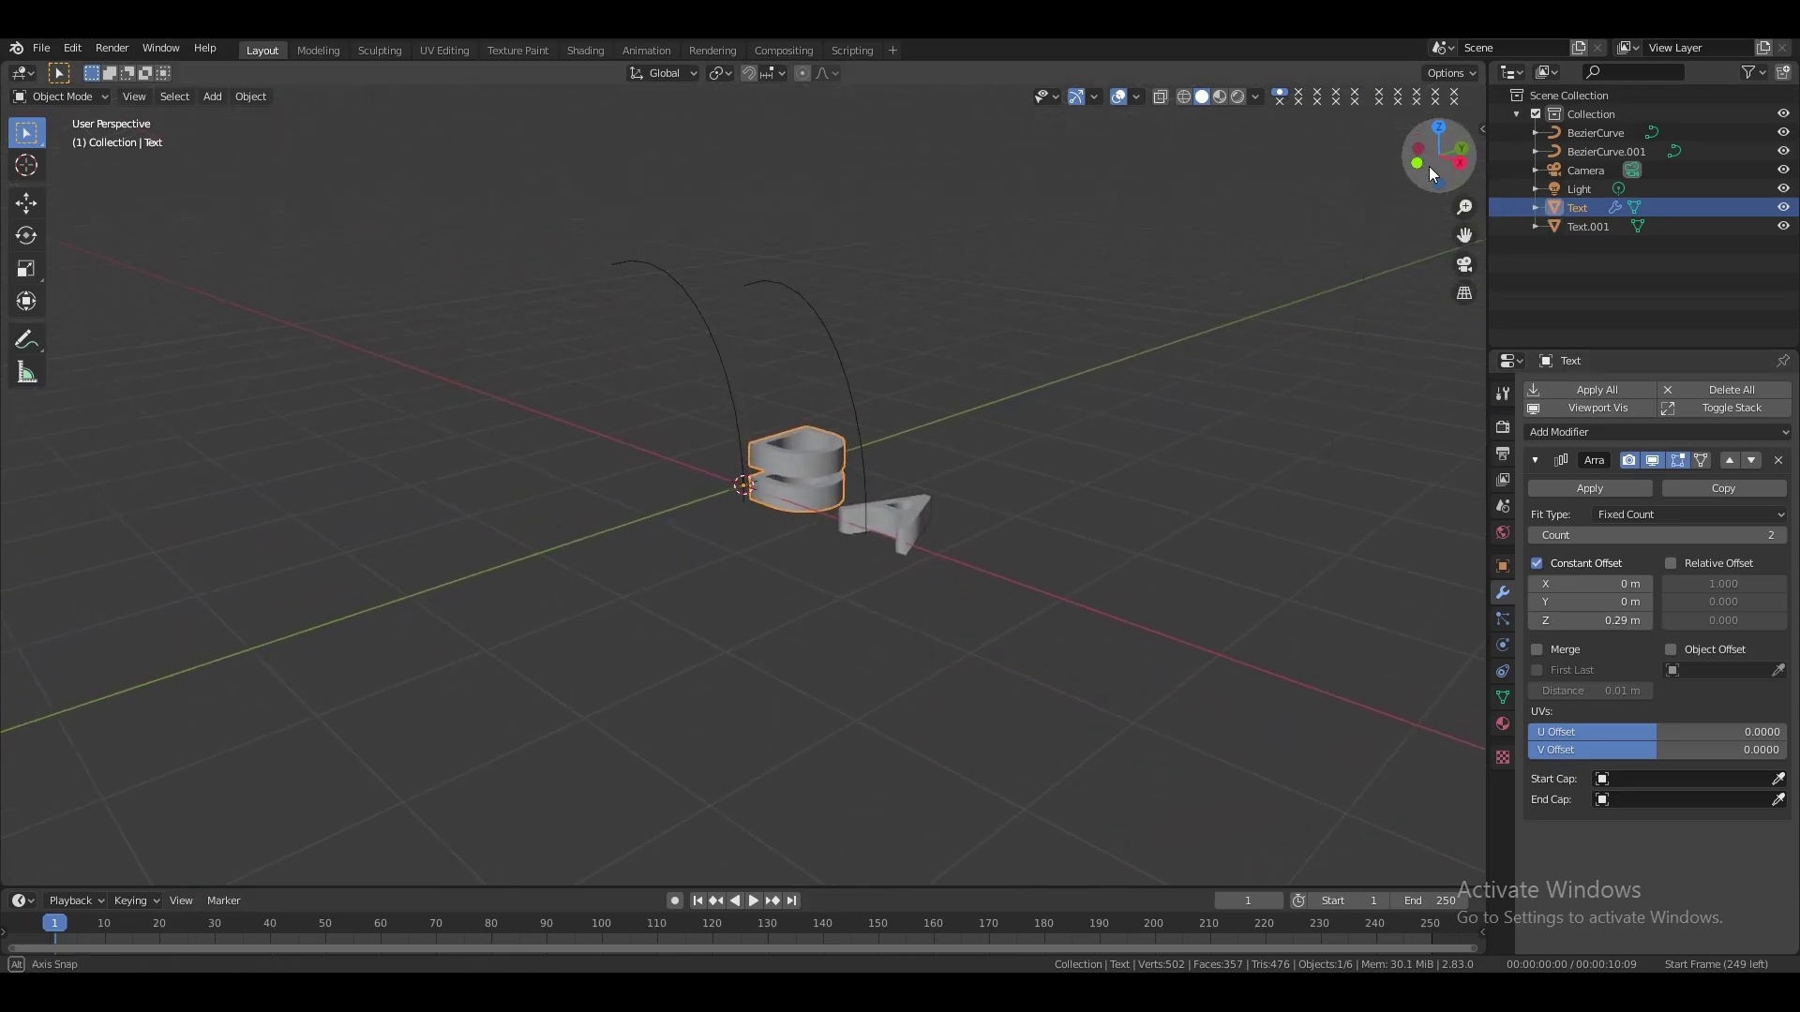
left_click(1781, 535)
left_click(1781, 535)
left_click(1781, 535)
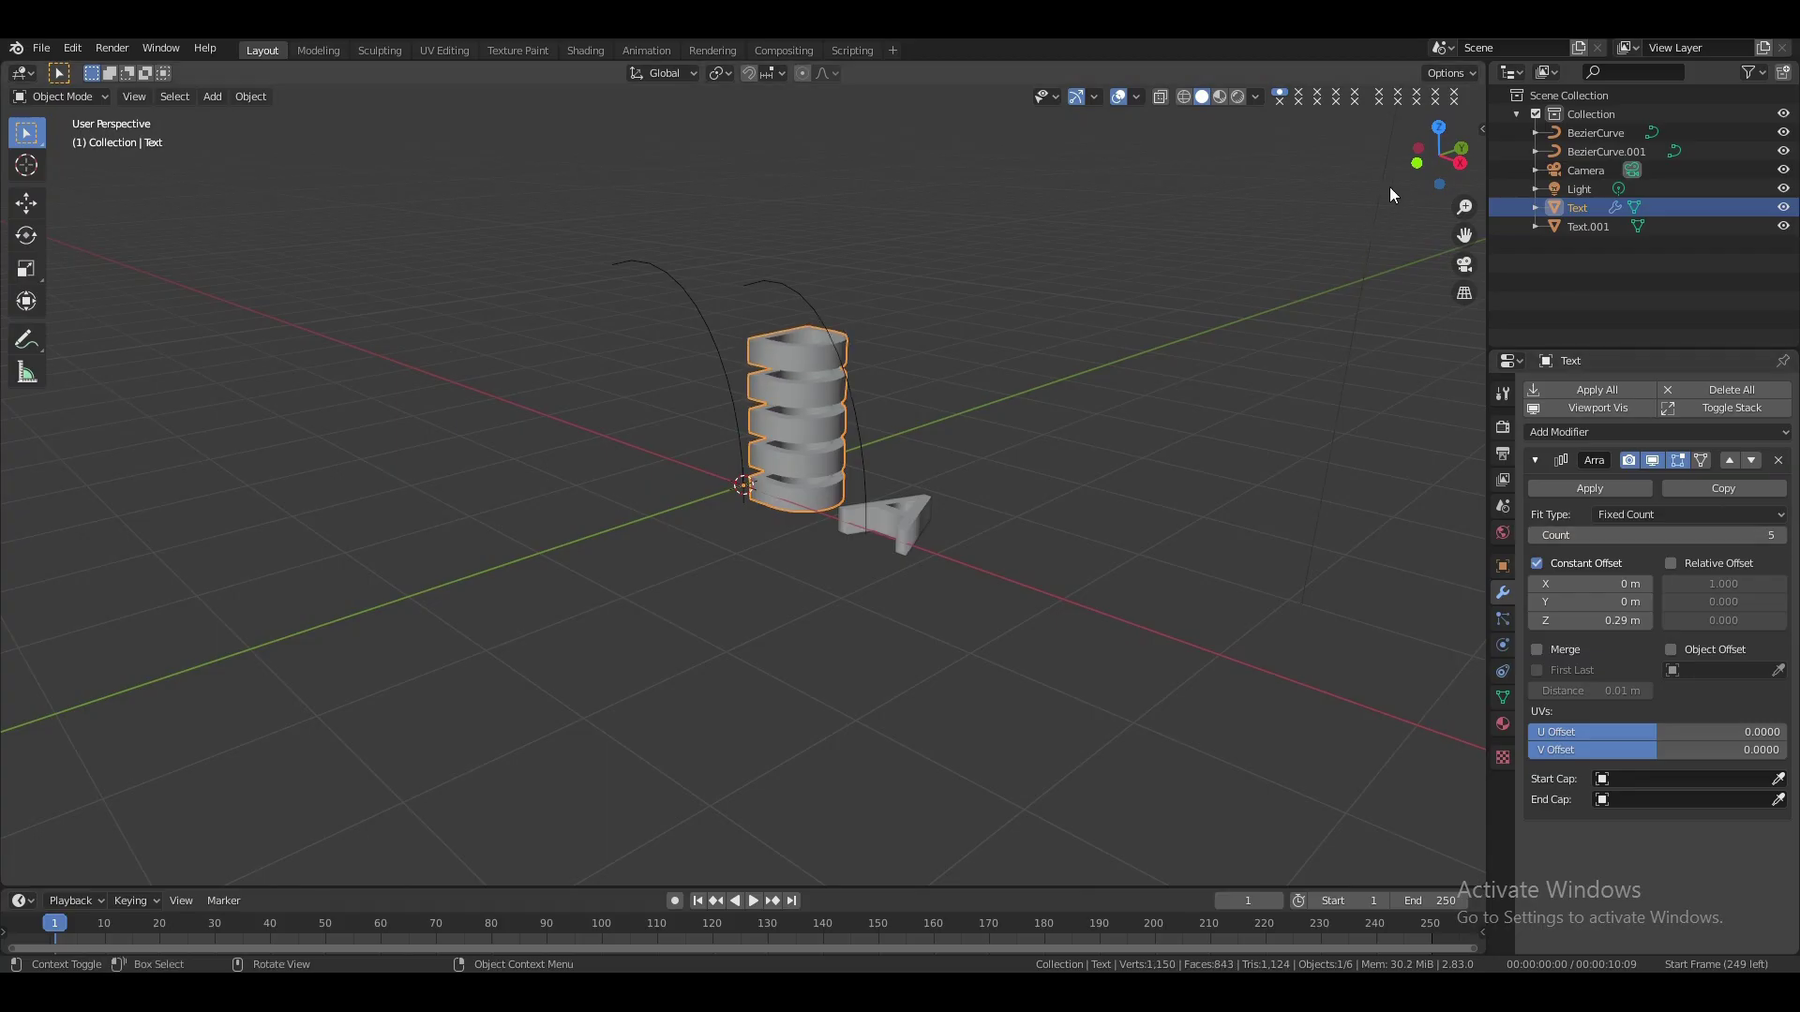
left_click_drag(1438, 152, 1441, 141)
left_click(1535, 461)
left_click(1561, 433)
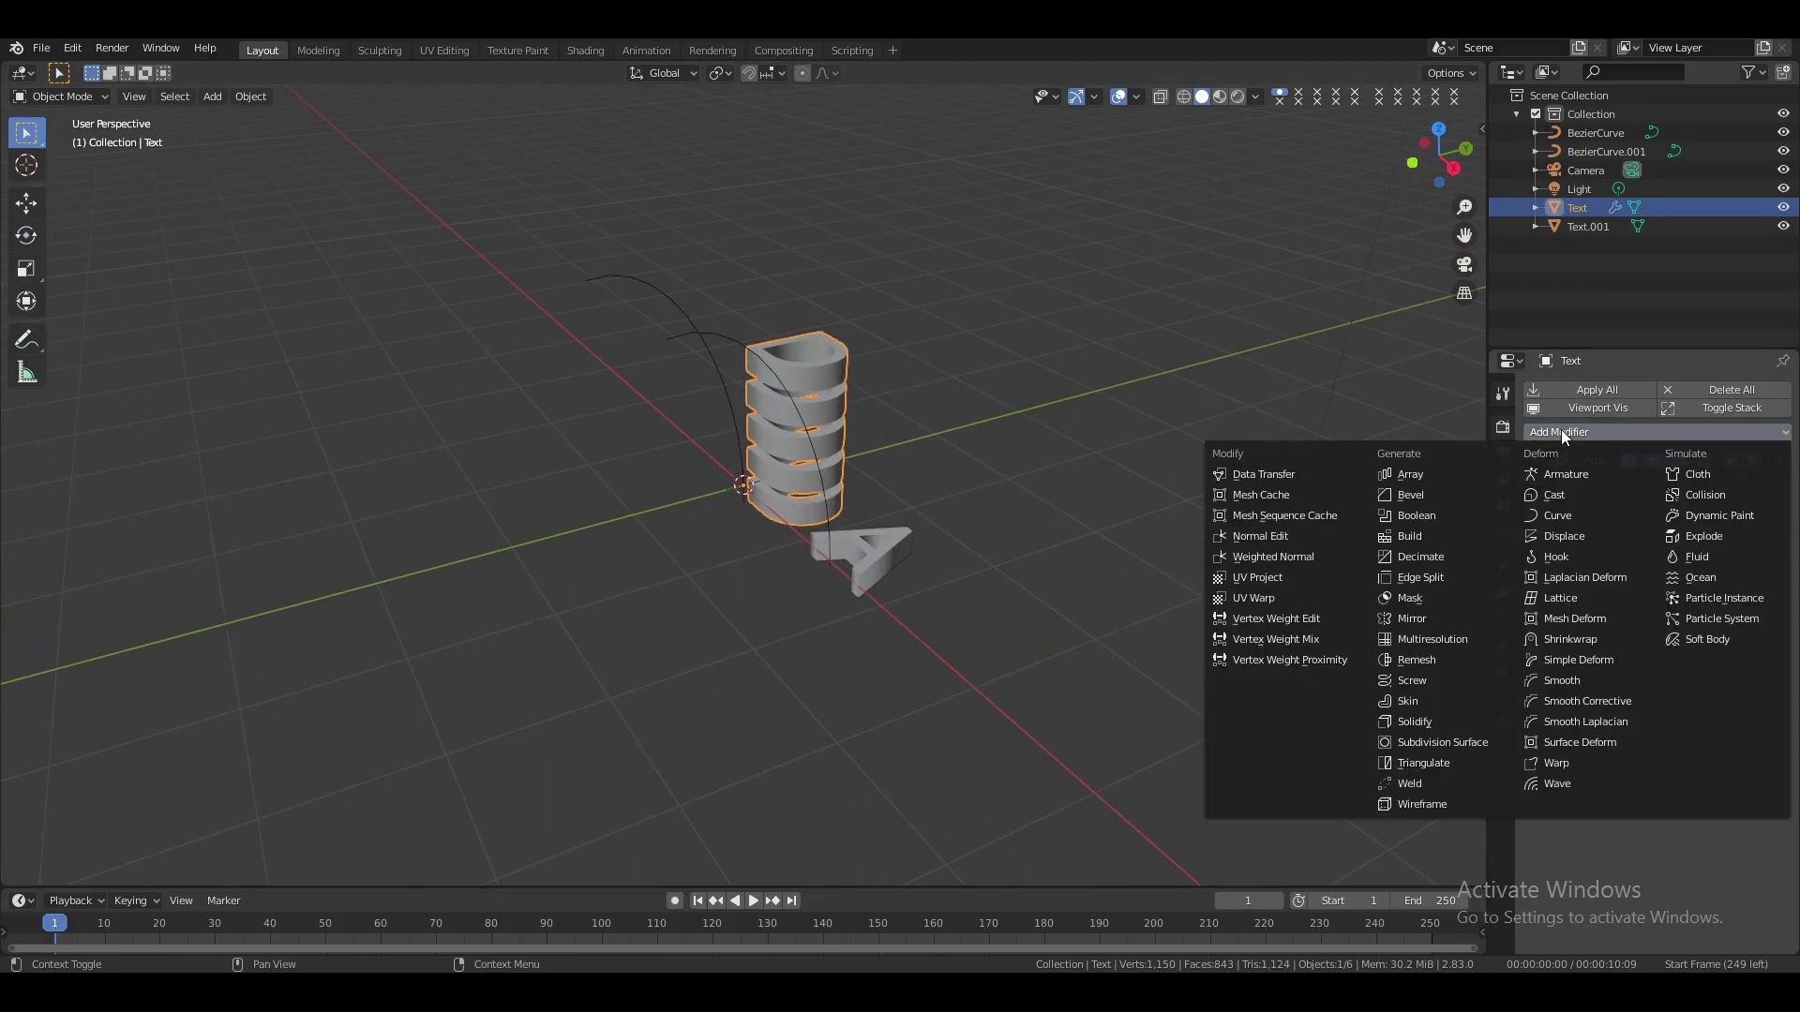
Add a Curve modifier to the D stack with BezierCurve, picked in the viewport, as its curve object
left_click(1570, 516)
left_click(1594, 568)
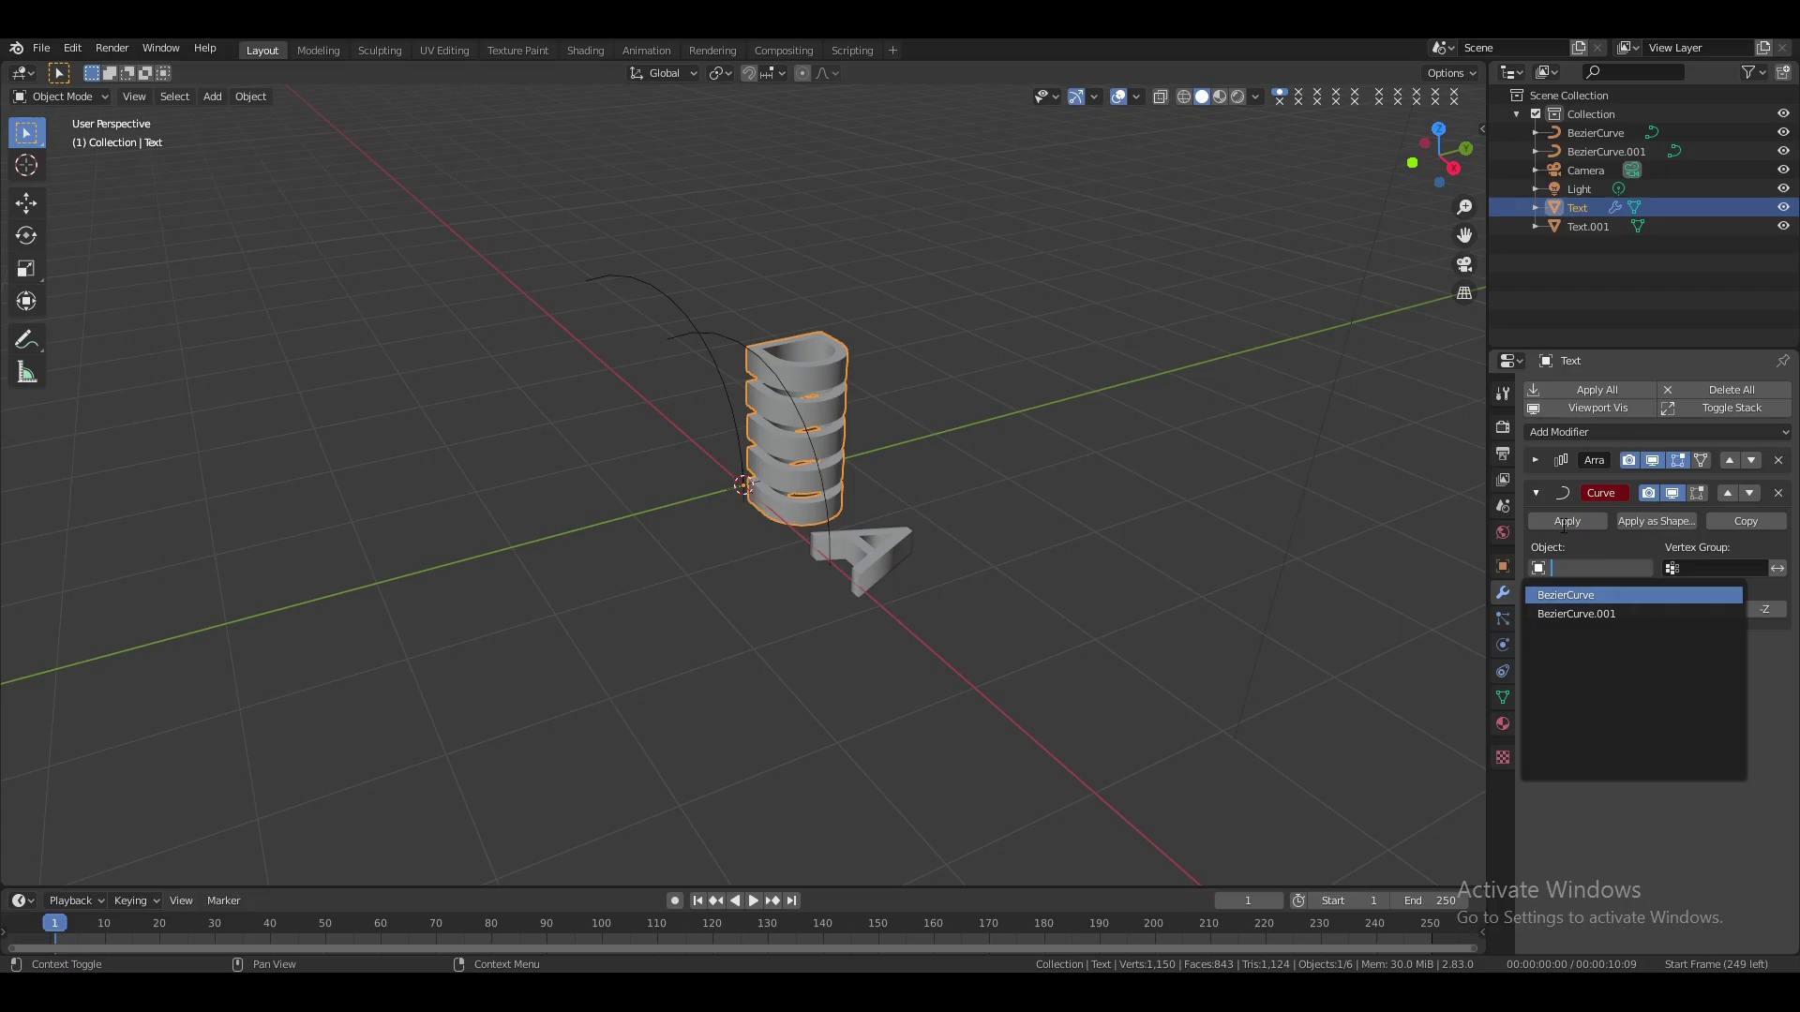
left_click(1586, 552)
left_click(1646, 568)
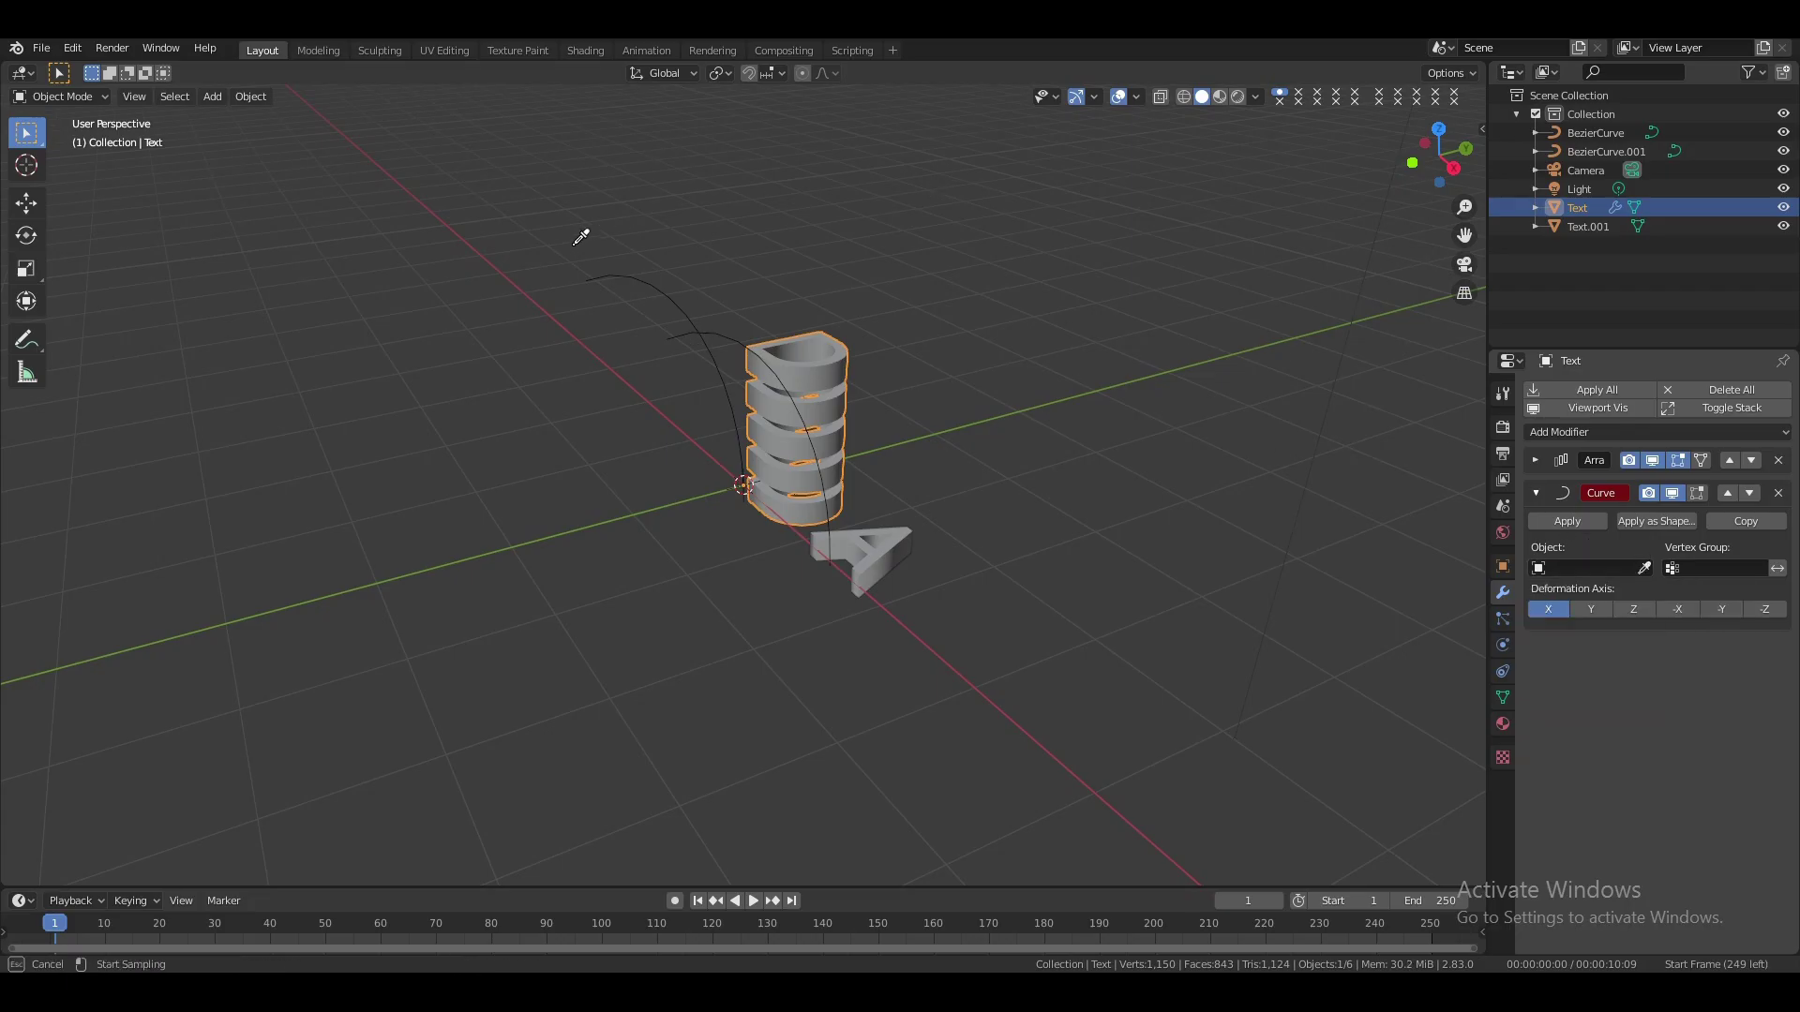
left_click(615, 284)
left_click_drag(1439, 155, 940, 353)
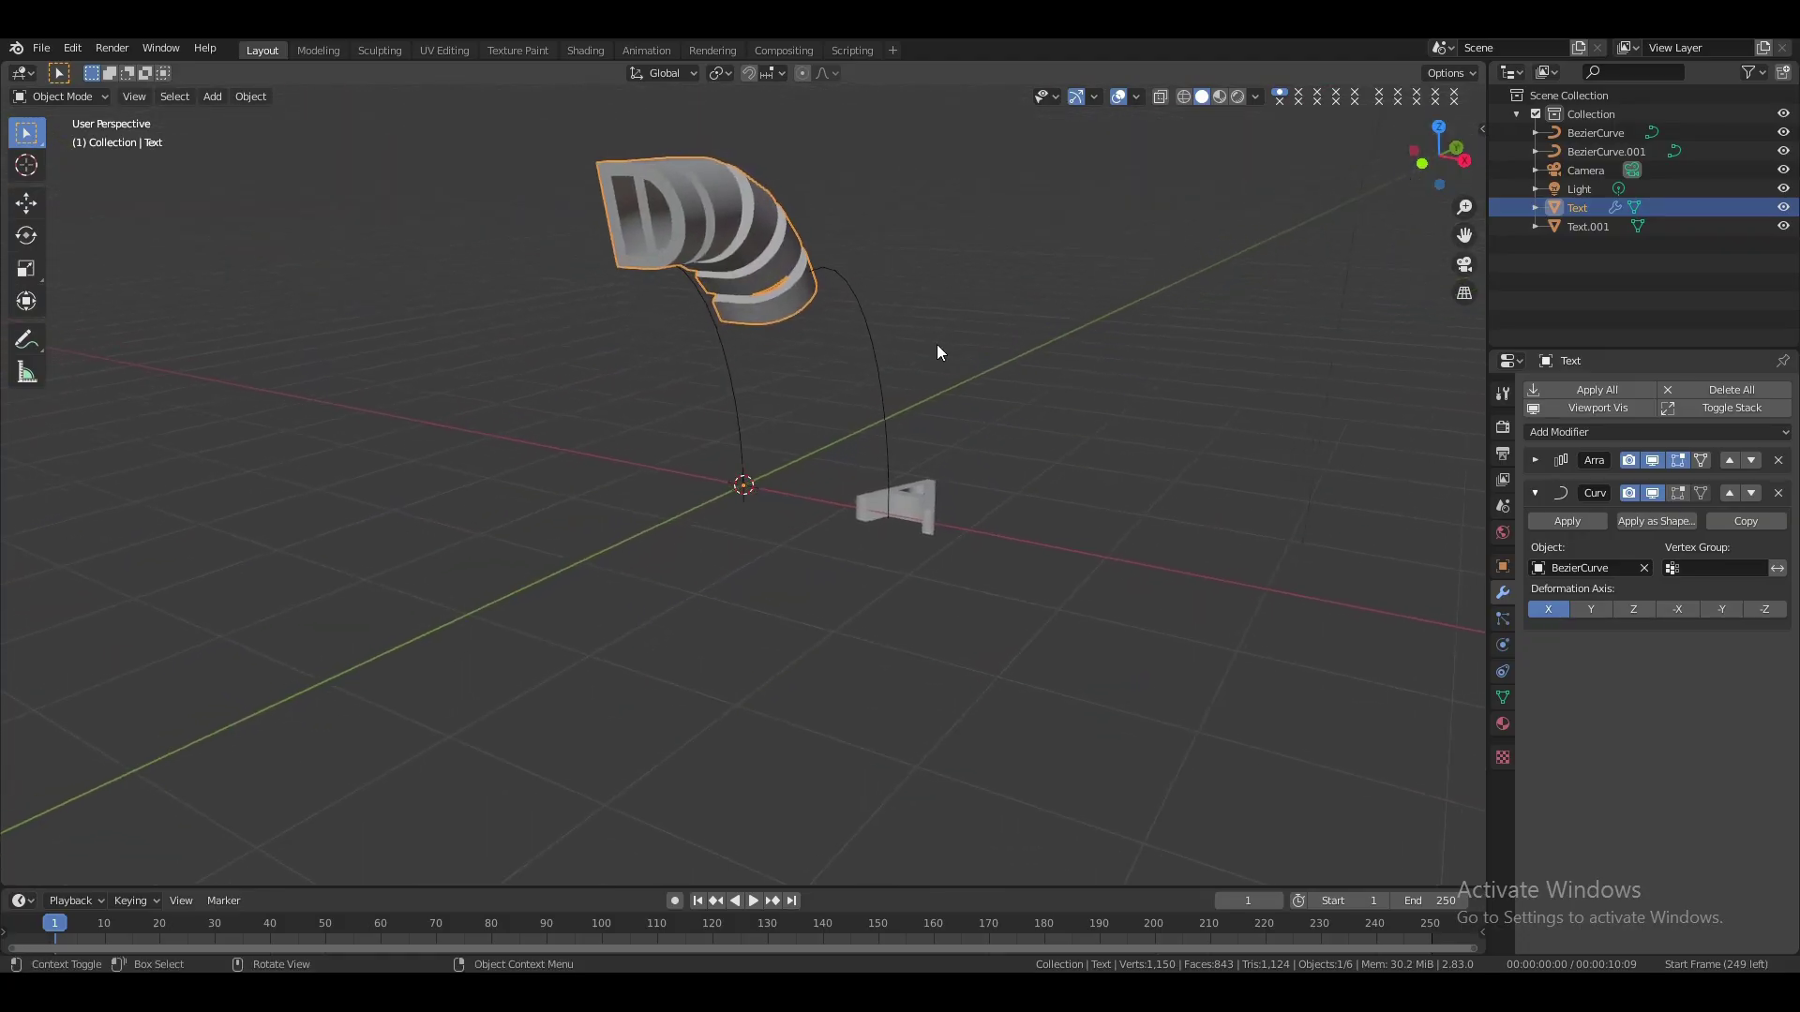
Select all of BezierCurve's points and switch its direction so the D tower rises from the base
left_click(733, 362)
key("Tab")
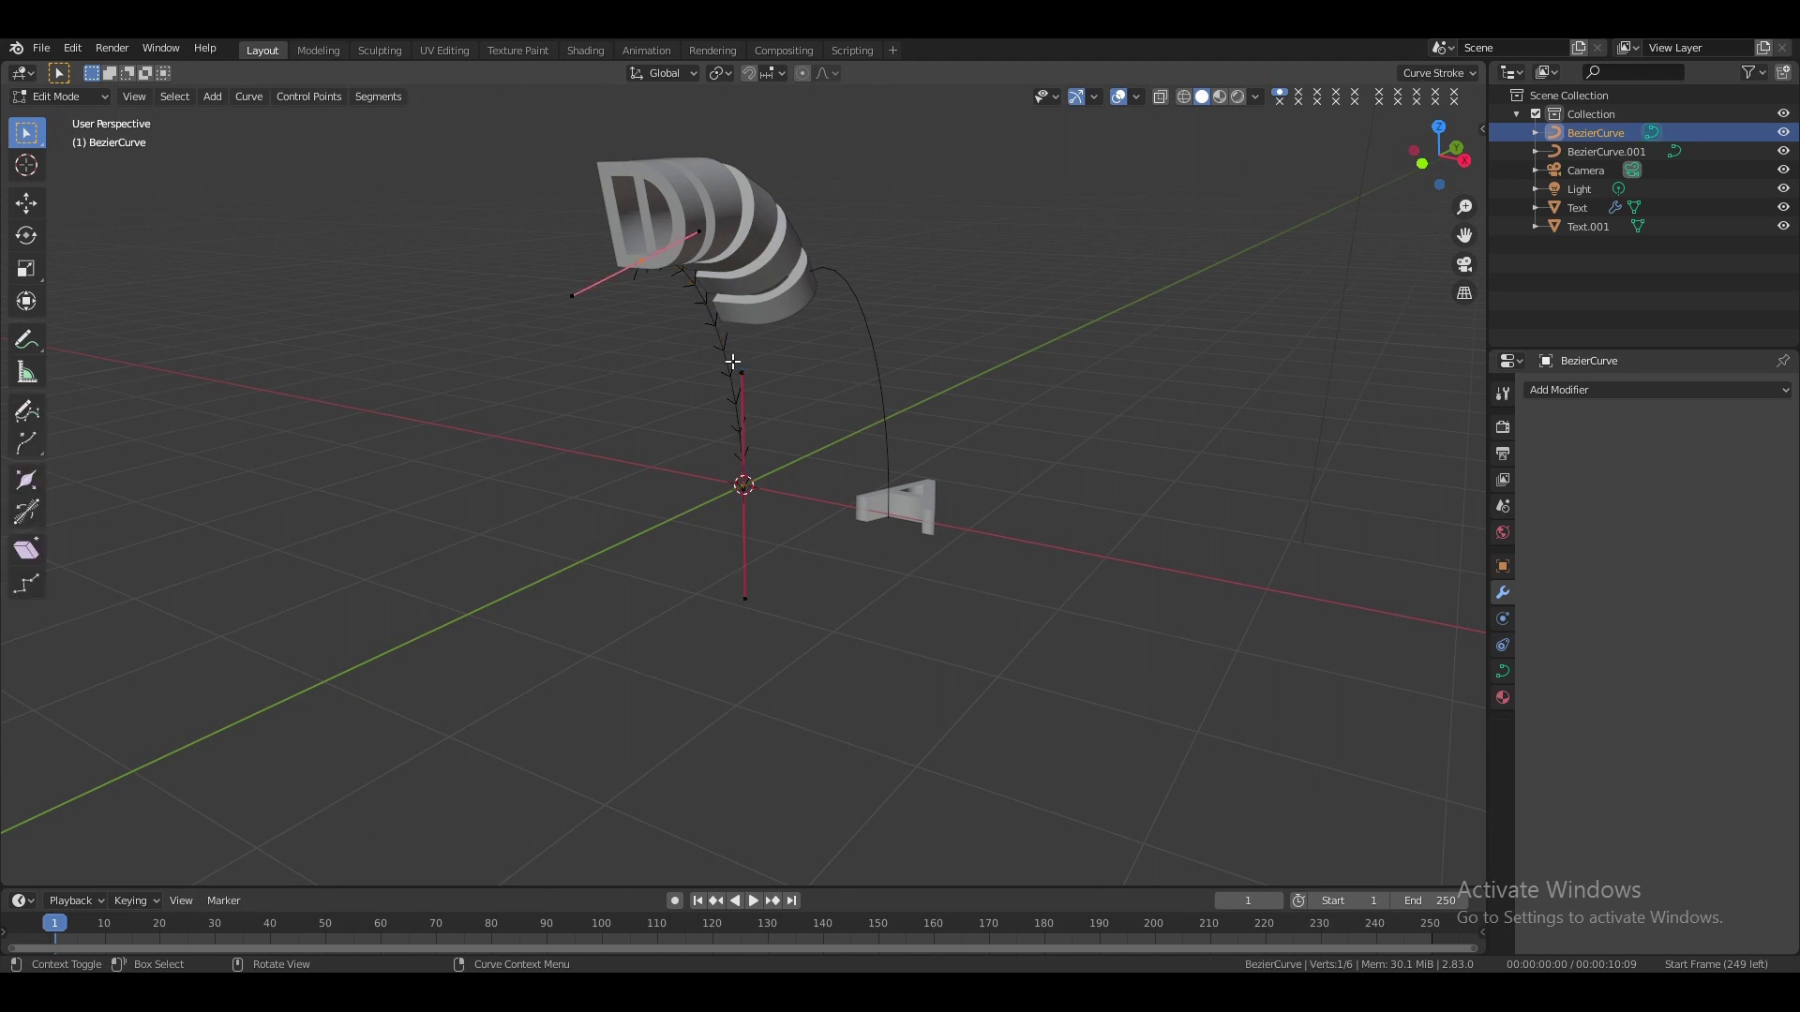
key("a")
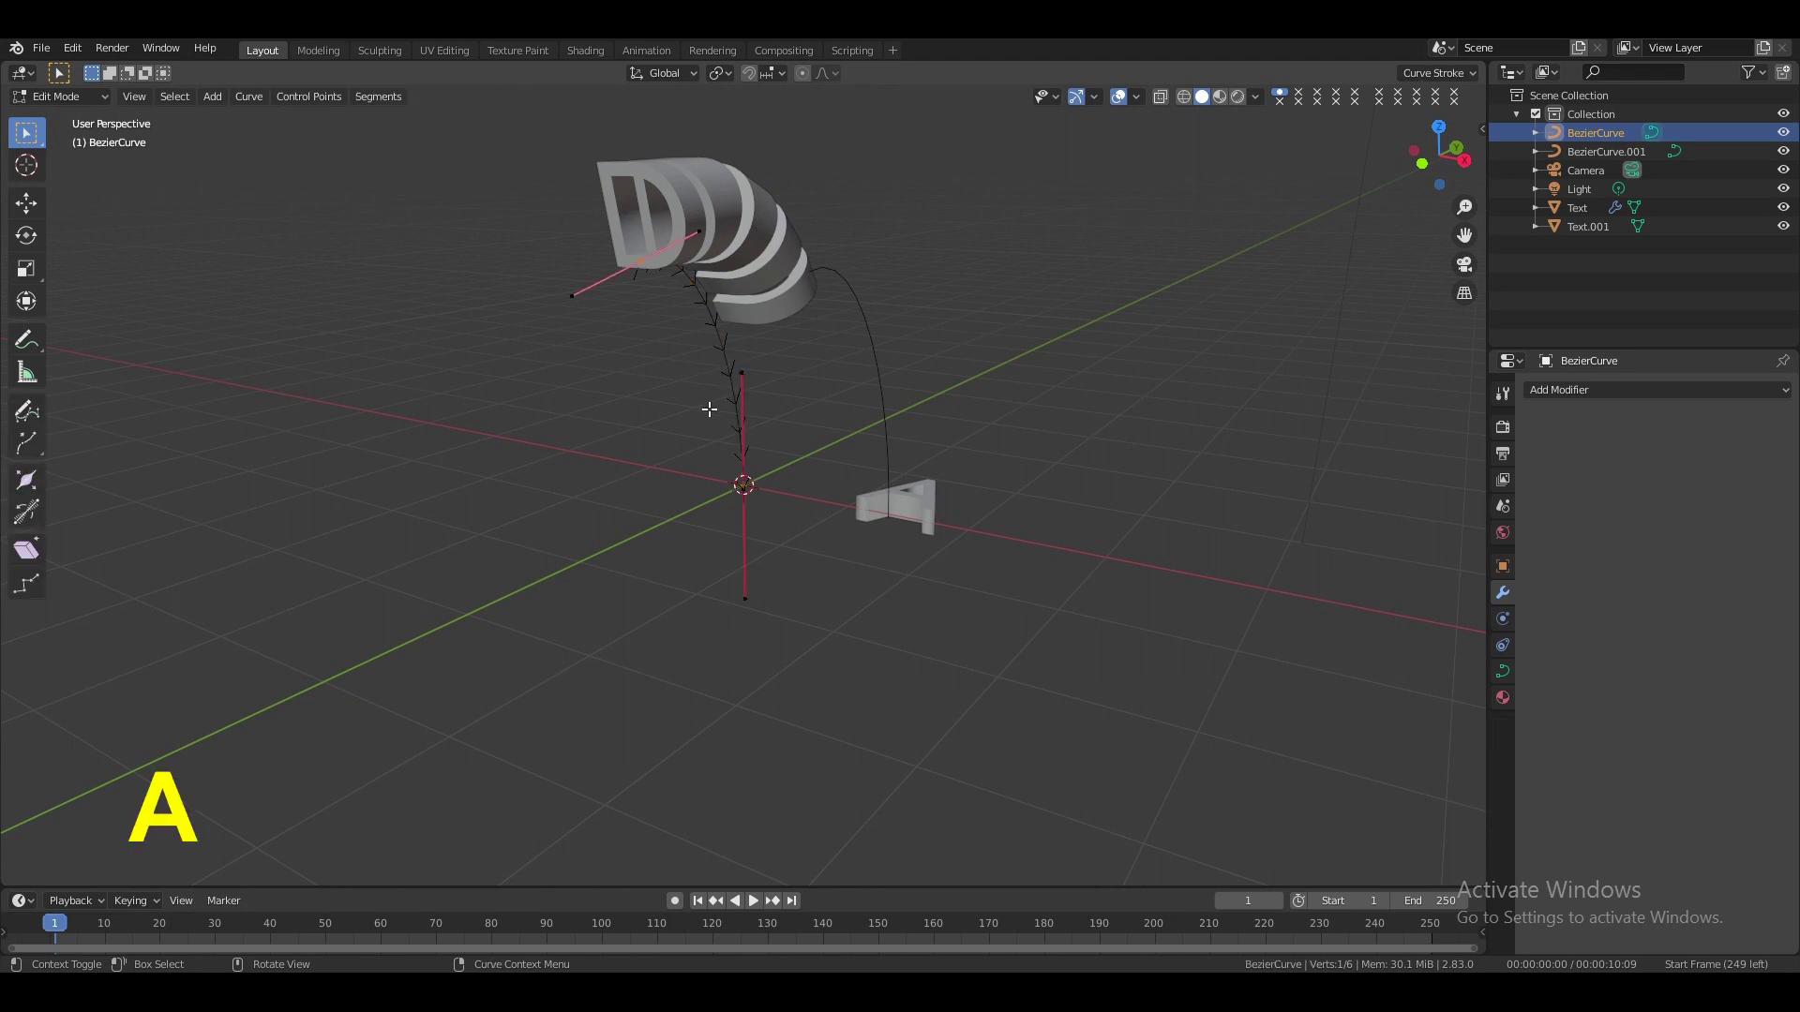
right_click(709, 409)
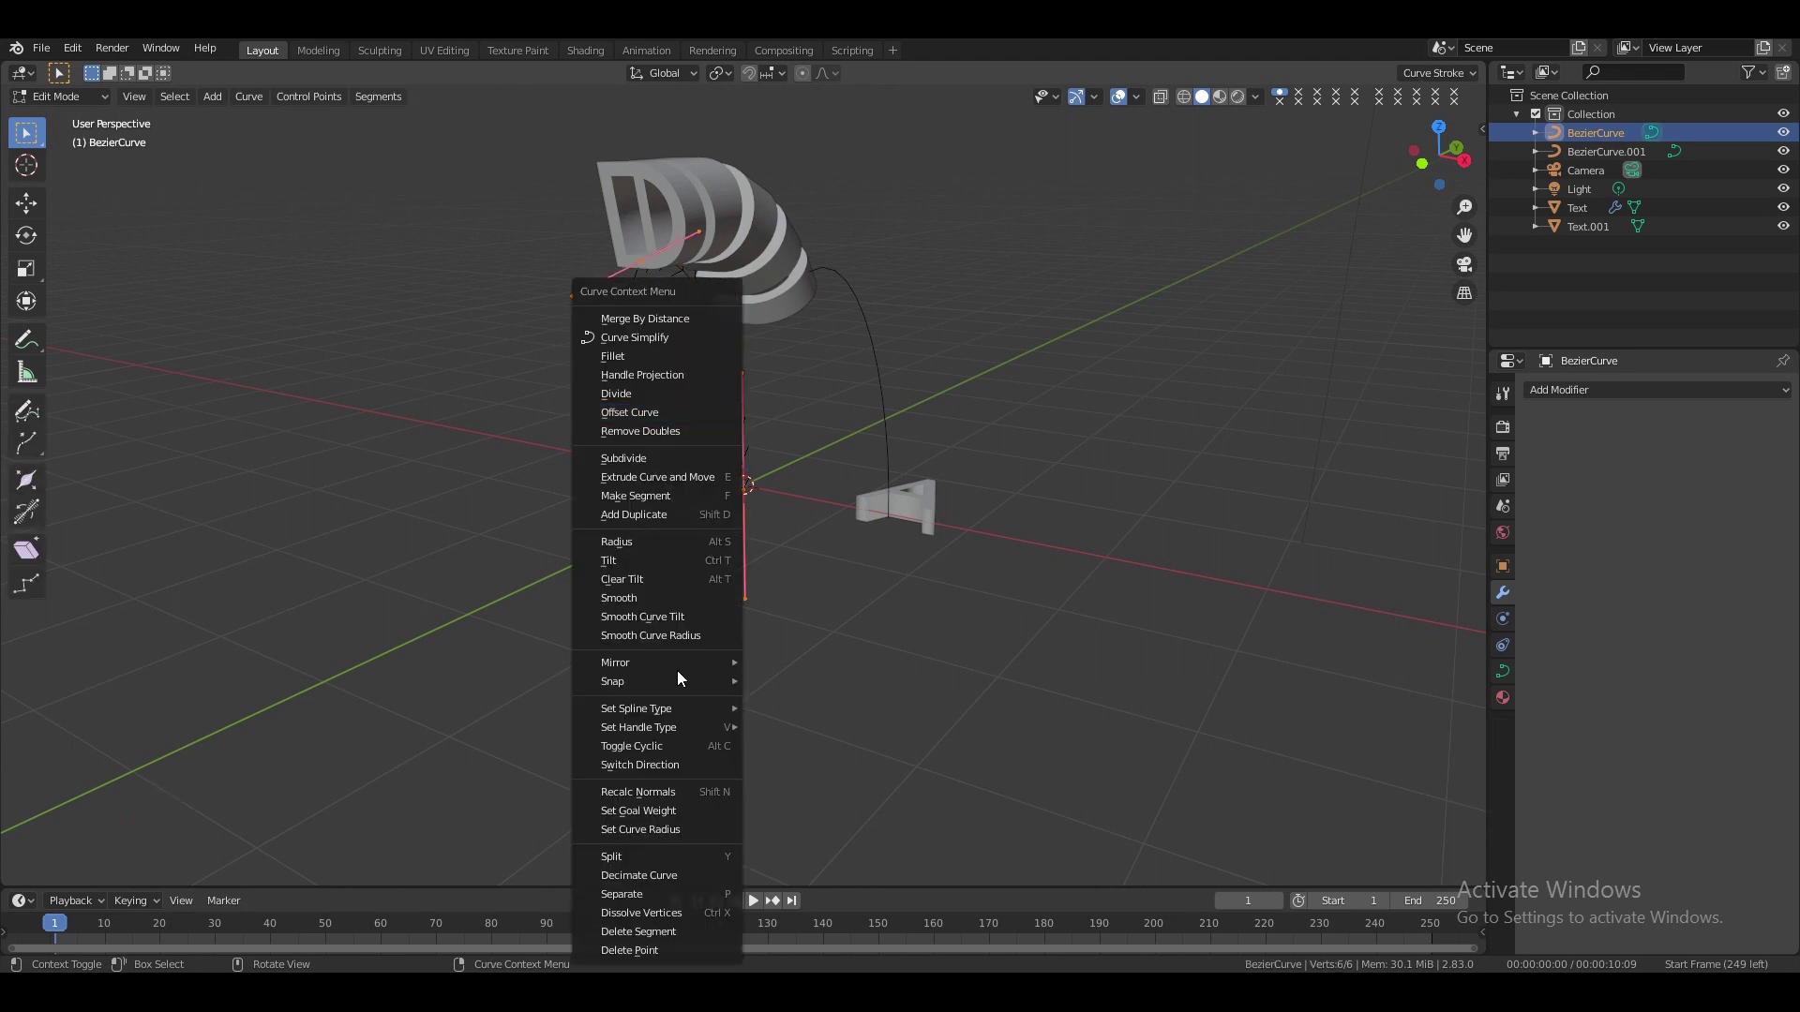
left_click(674, 764)
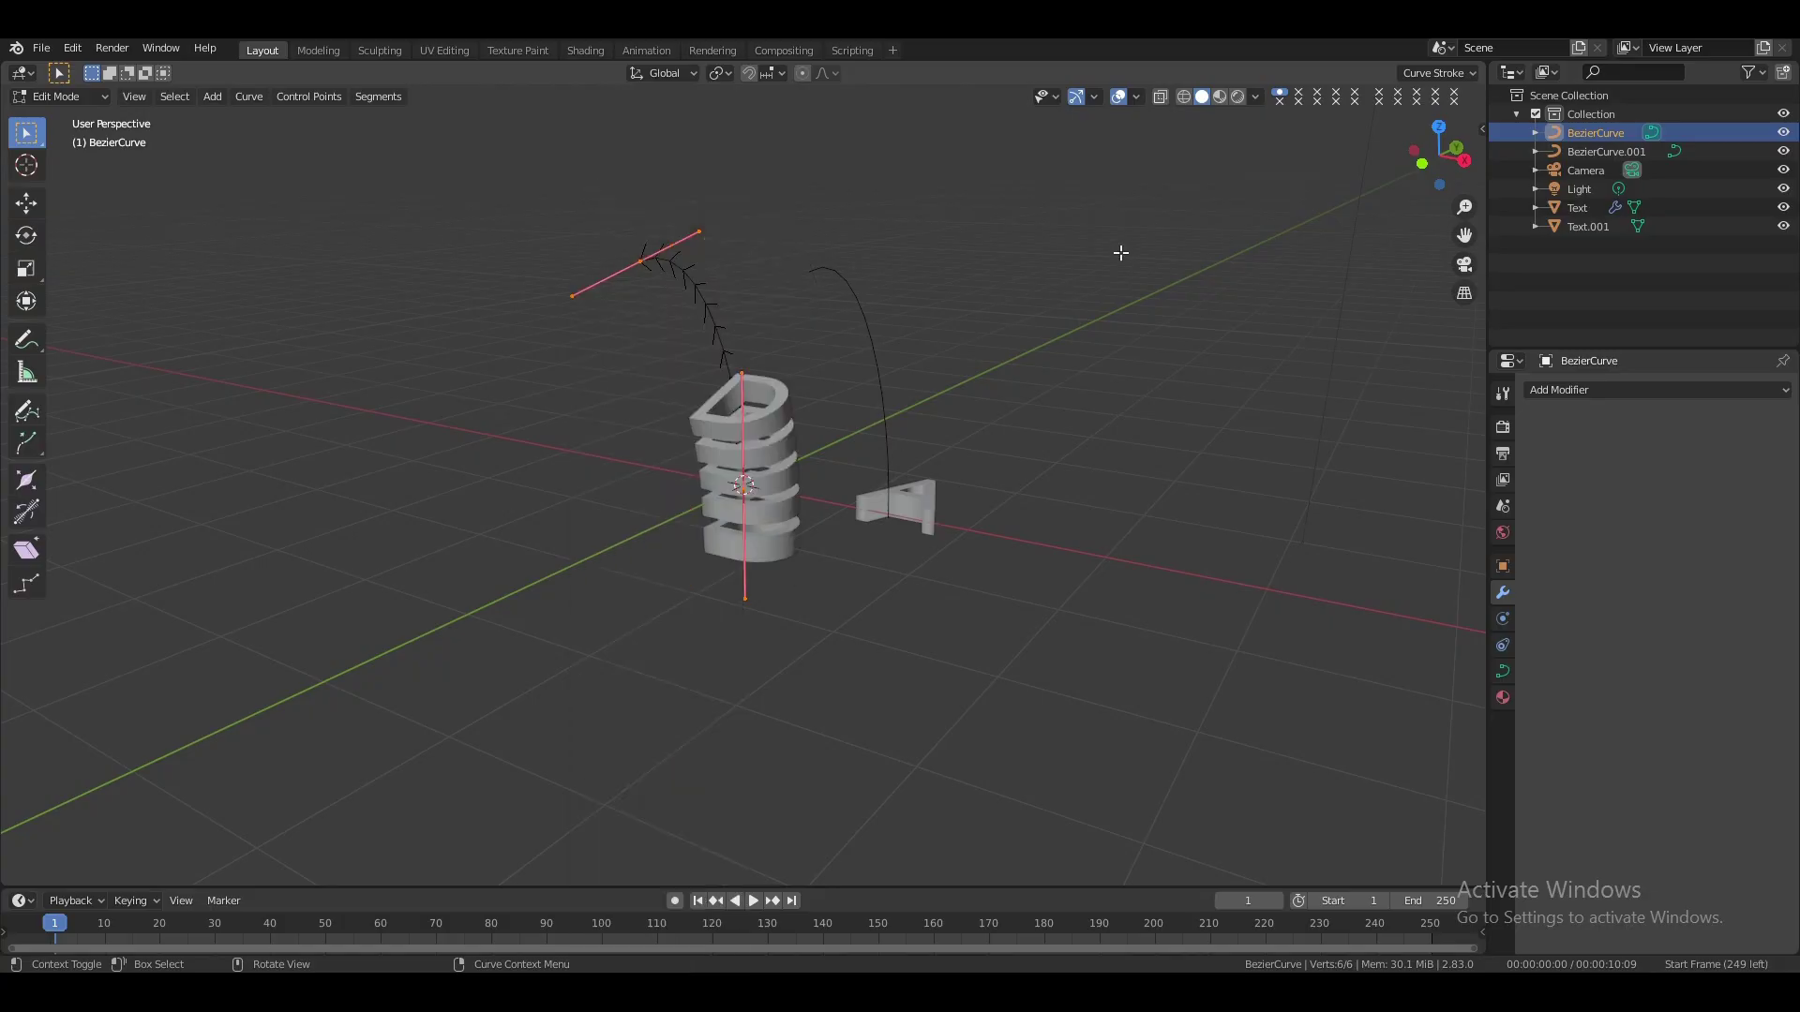
key("Tab")
Move the D stack along X and then along Y to sit on the curve
left_click_drag(1397, 161, 1169, 293)
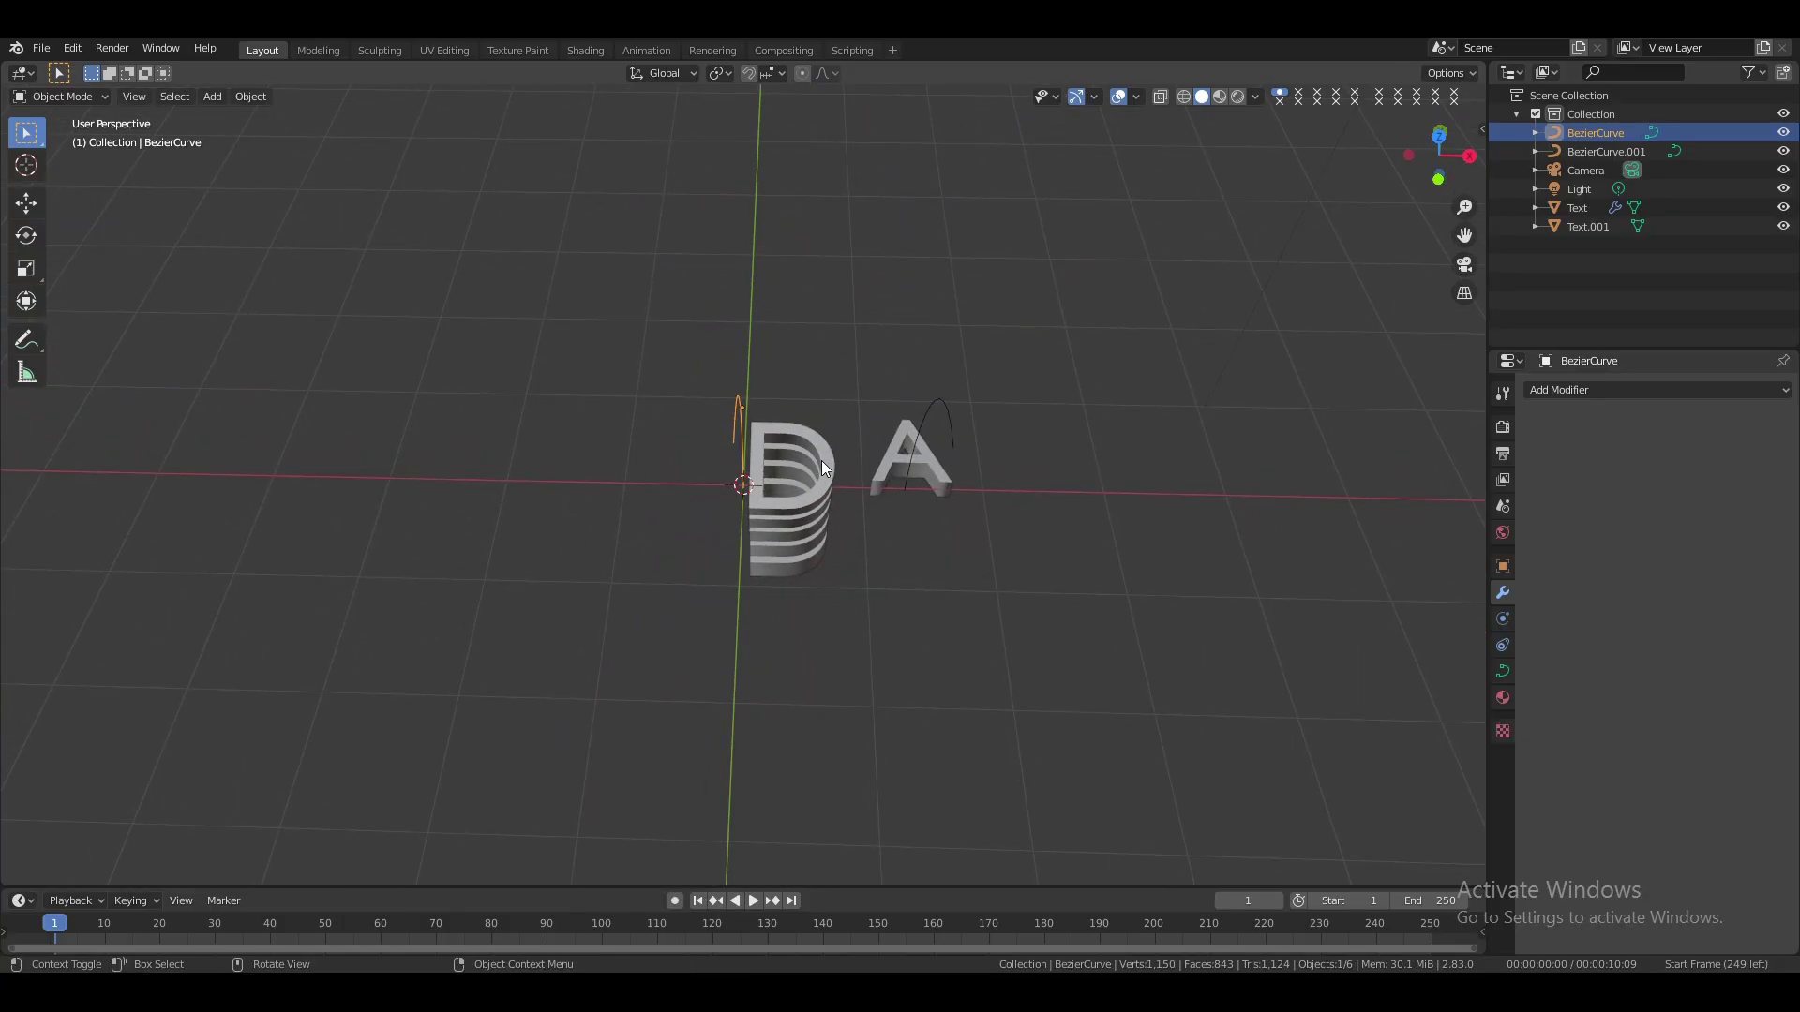
left_click(821, 459)
key("g")
key("x")
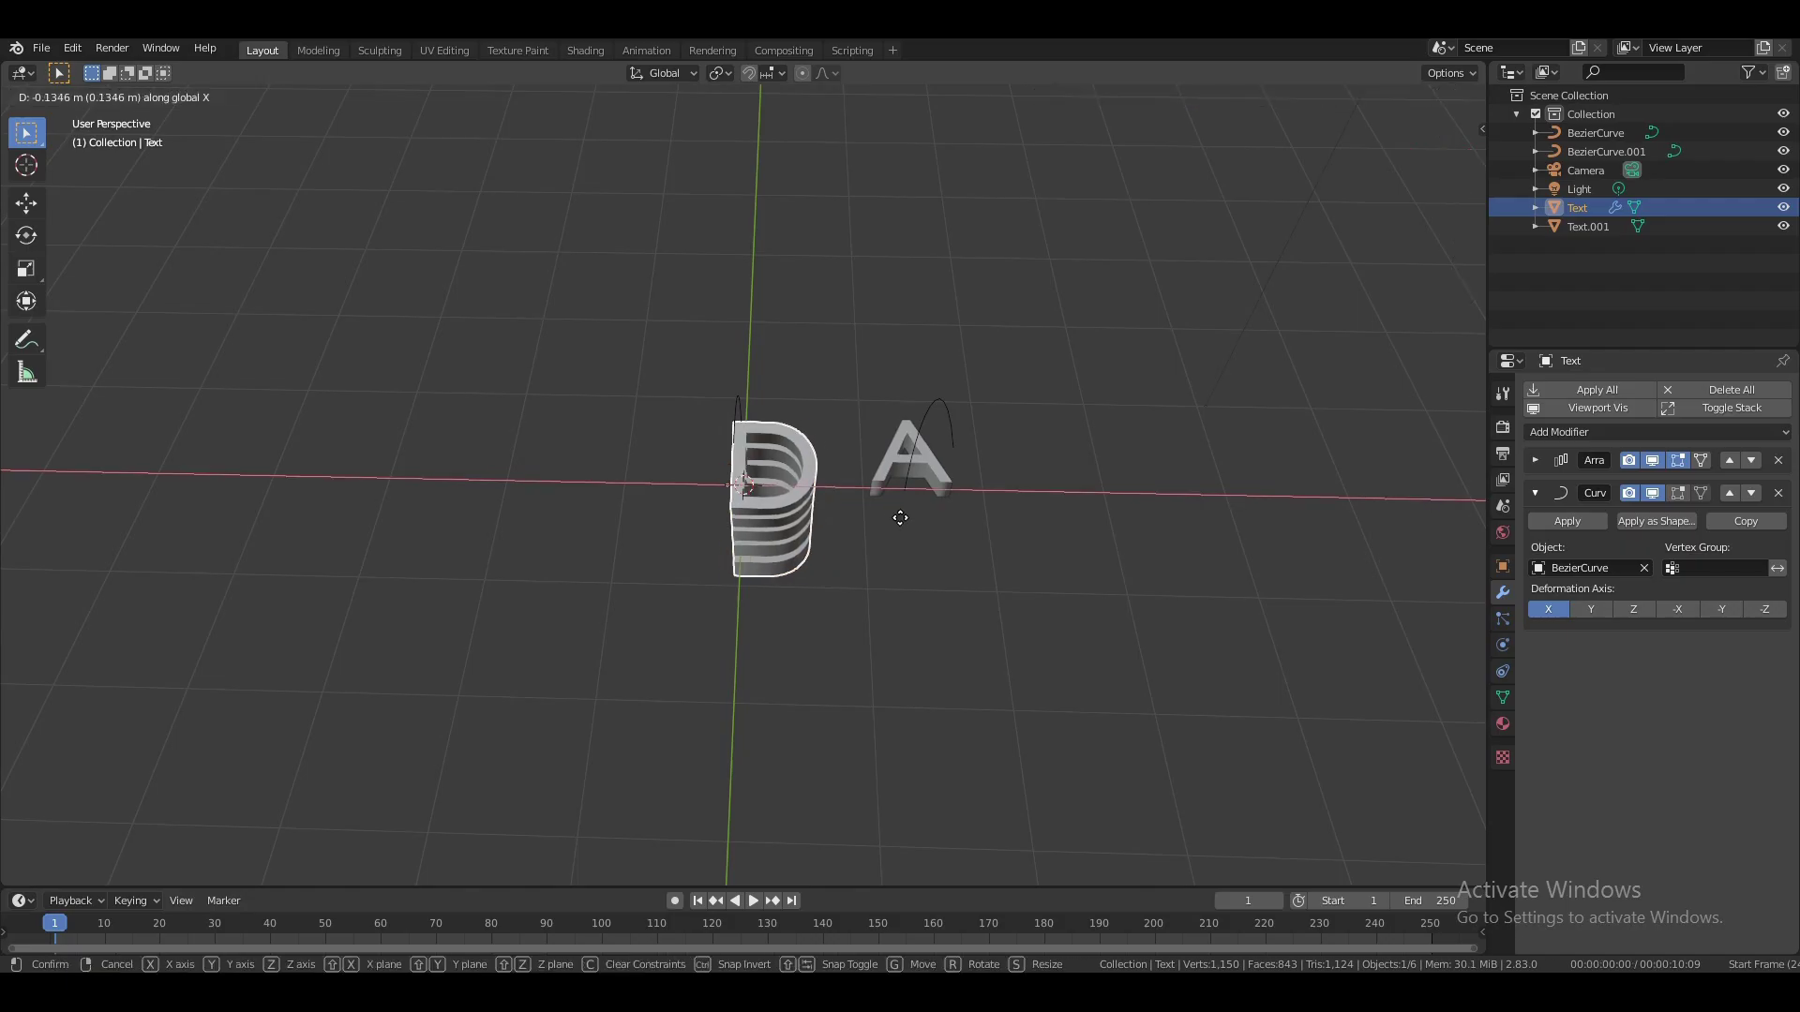
left_click(882, 517)
key("g")
key("y")
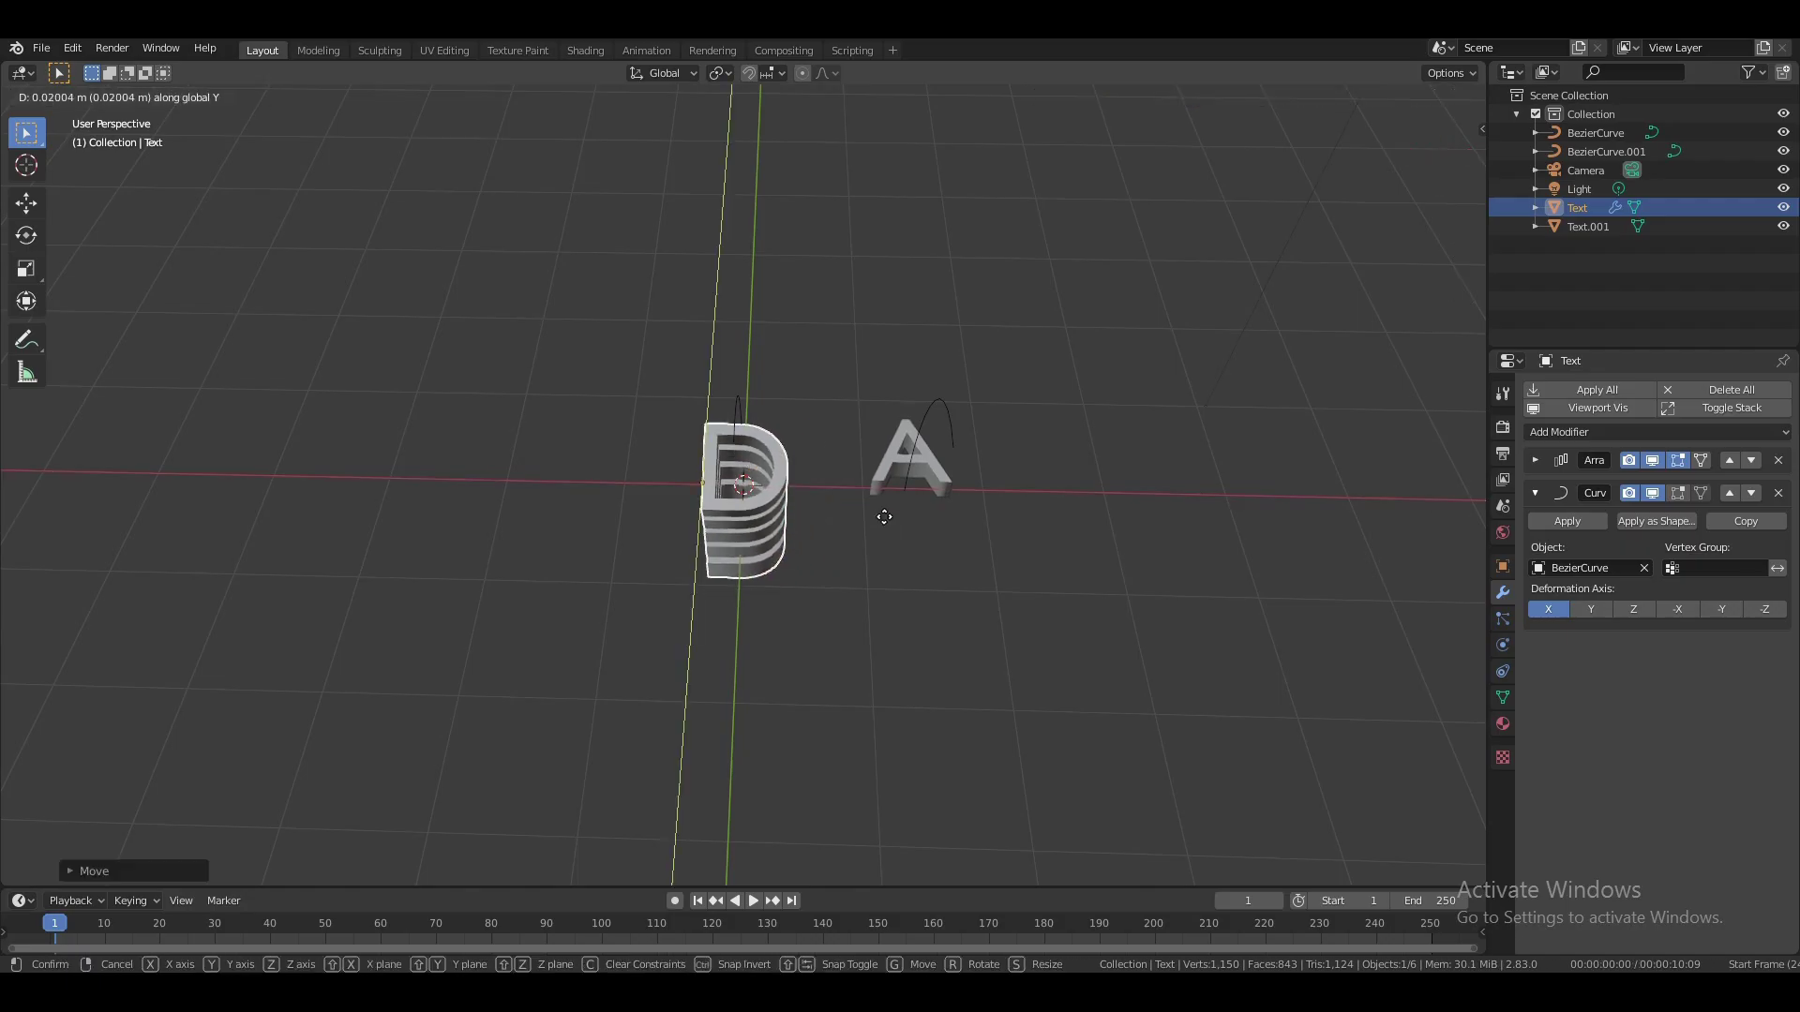
left_click(872, 522)
Lower the D's Array Count from 6 to 1, leaving a single D
left_click_drag(1435, 150, 1378, 230)
left_click(1535, 493)
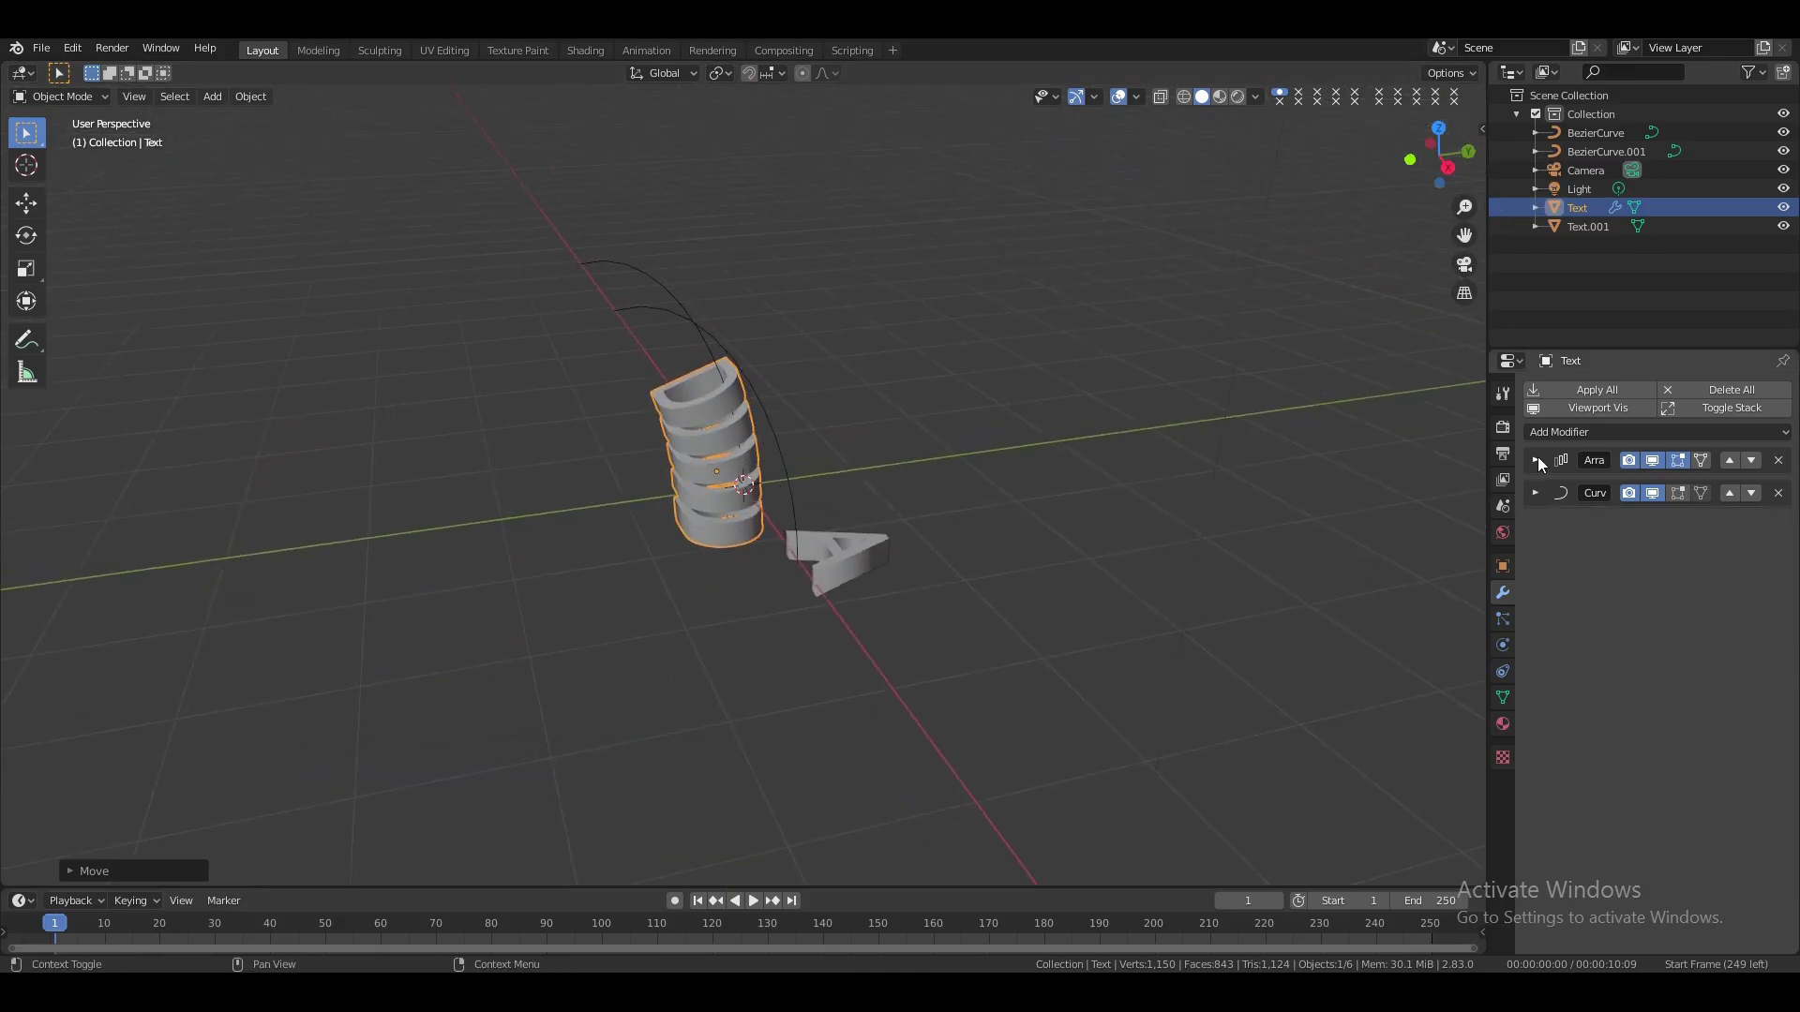
left_click(1536, 460)
left_click(1781, 535)
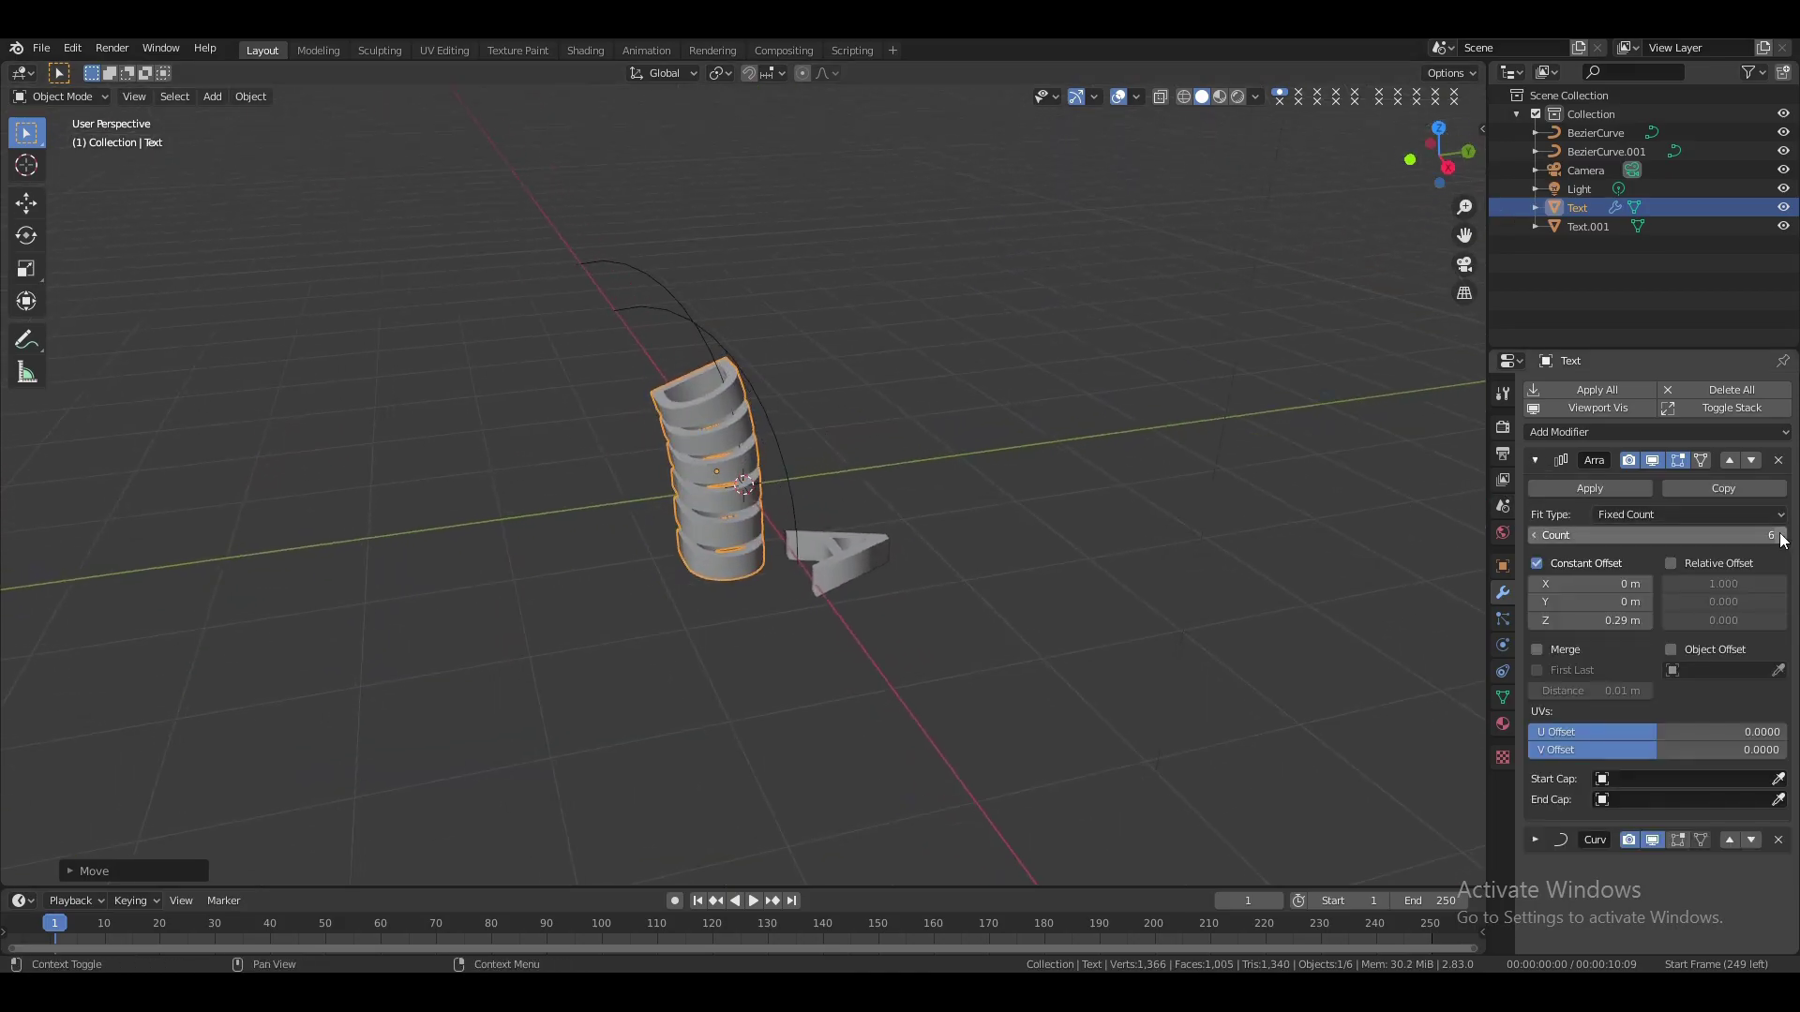
left_click(1532, 535)
left_click(1532, 535)
left_click(1532, 535)
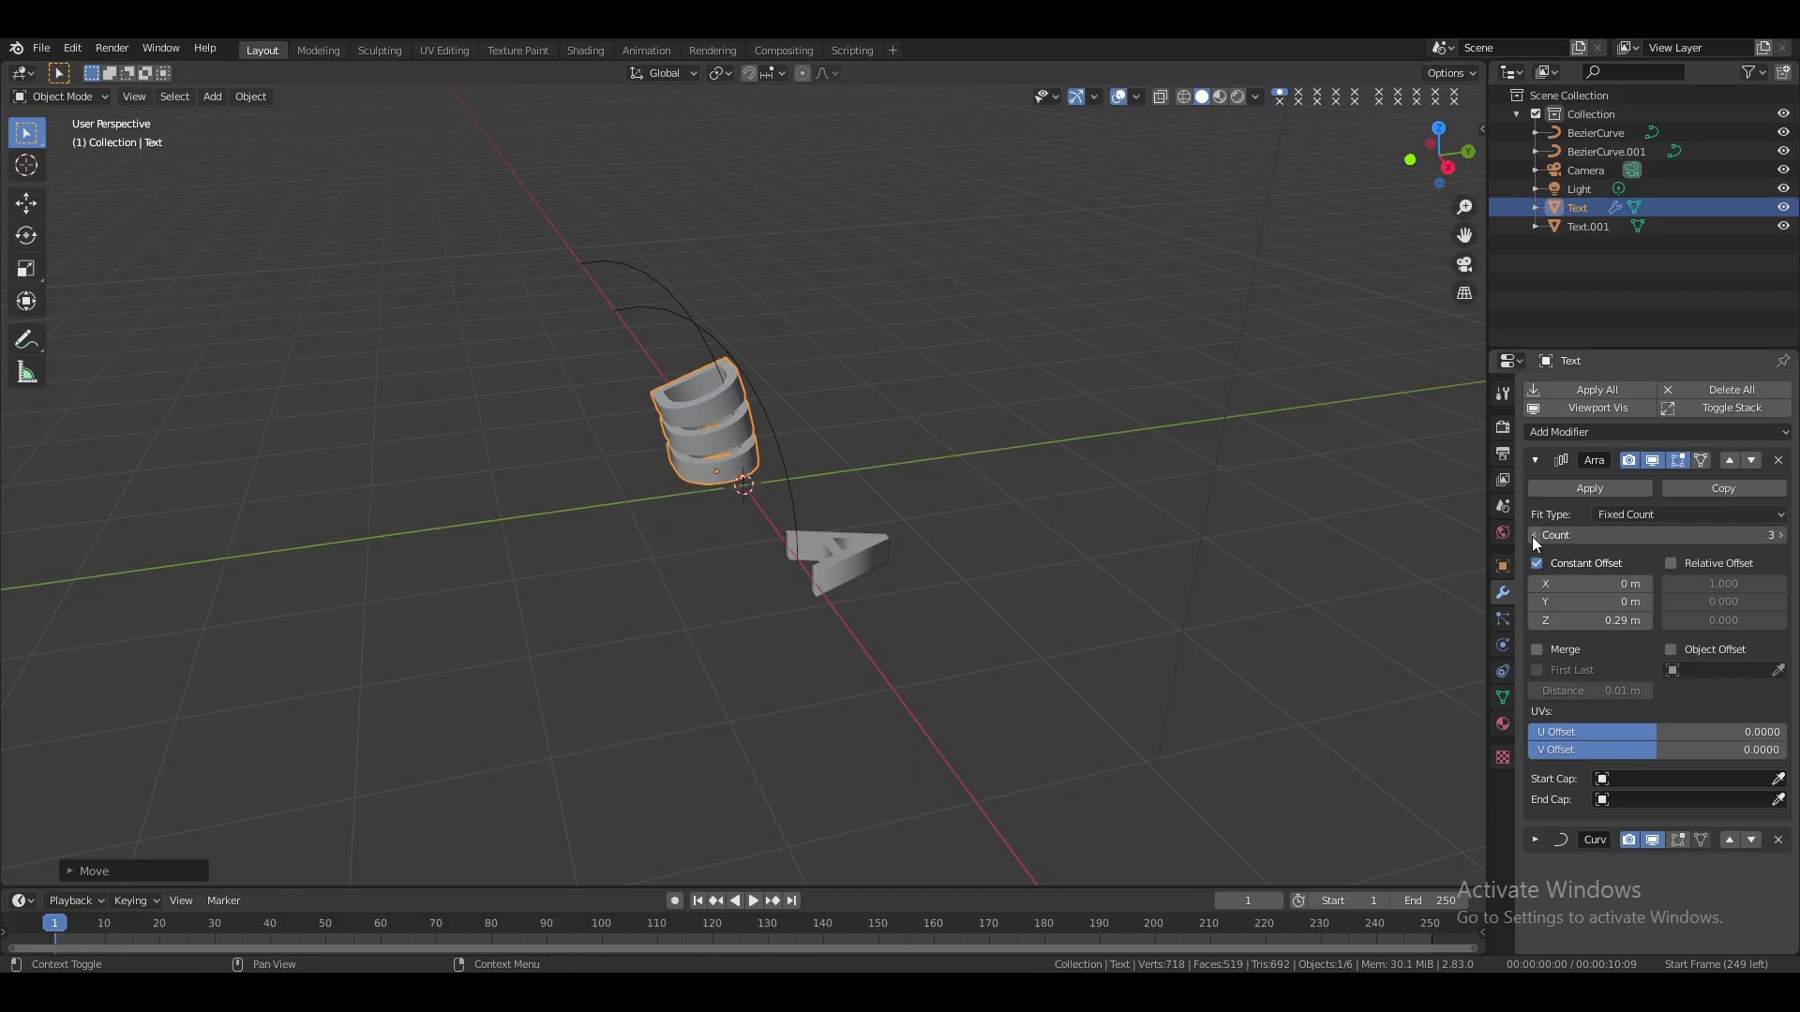
left_click(1532, 535)
left_click(1532, 535)
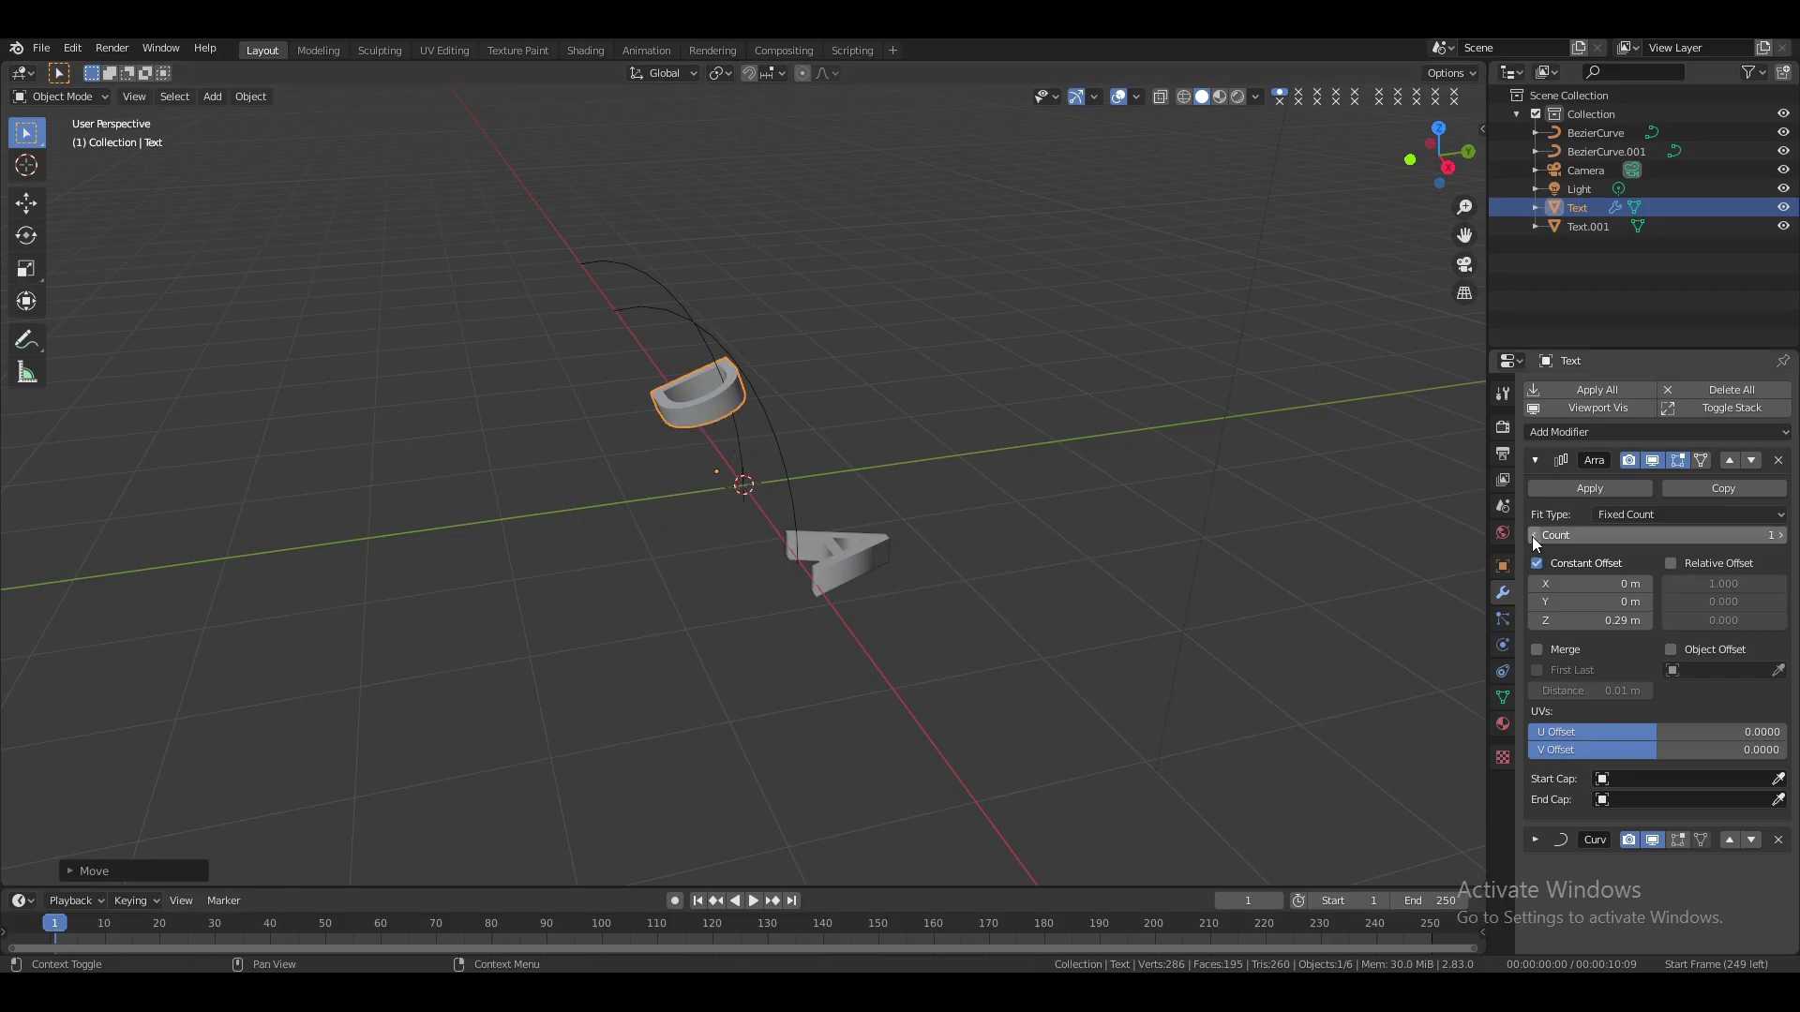
left_click(735, 441)
Switch BezierCurve's direction again in Edit Mode
key("Tab")
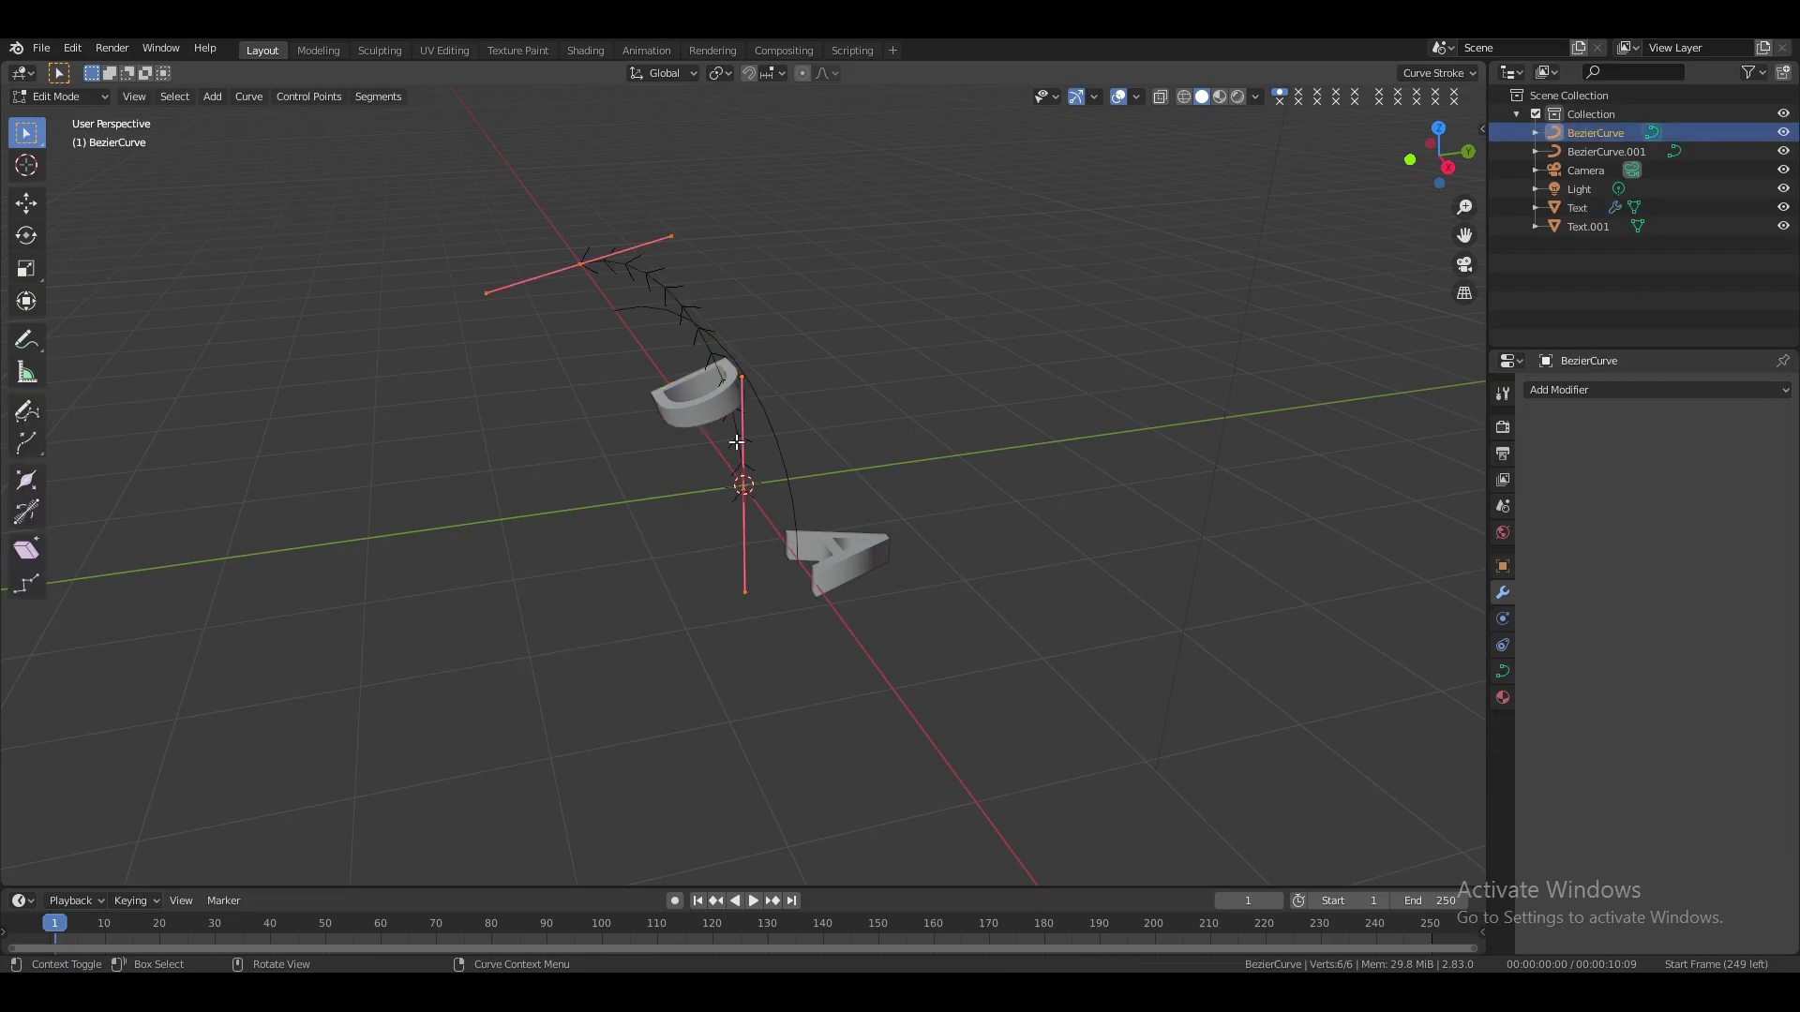
right_click(737, 450)
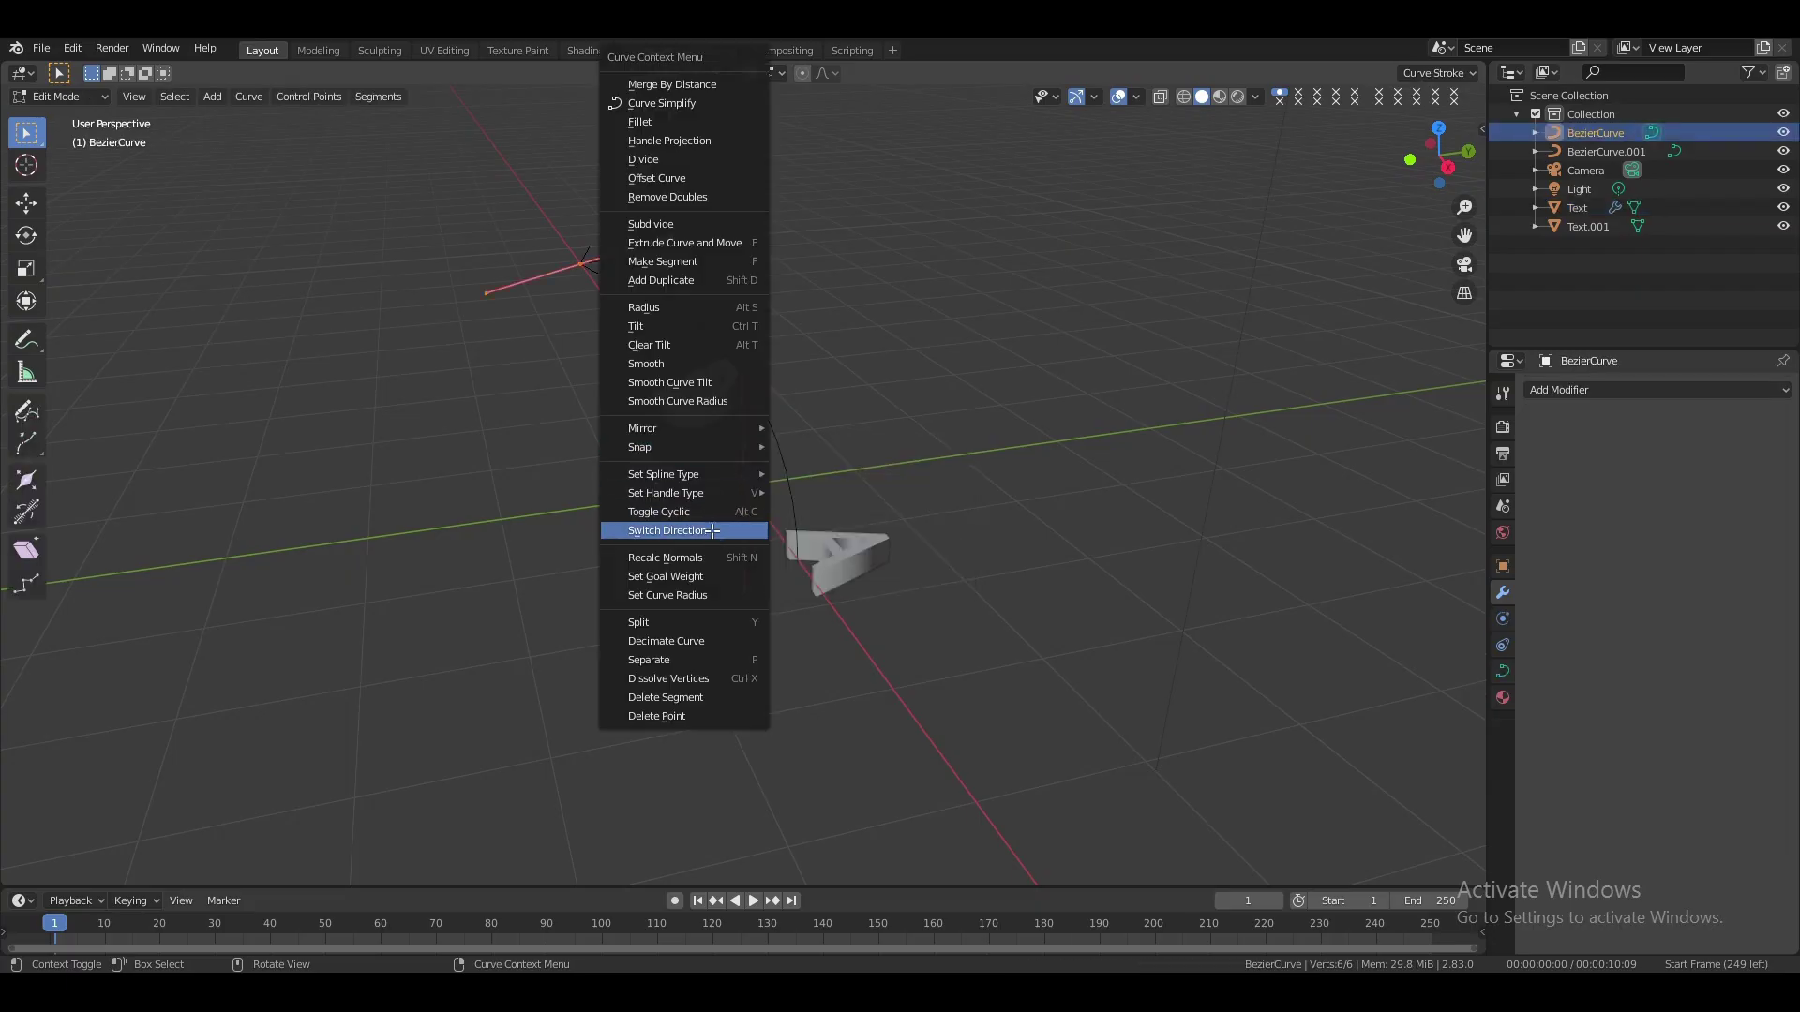
left_click(712, 531)
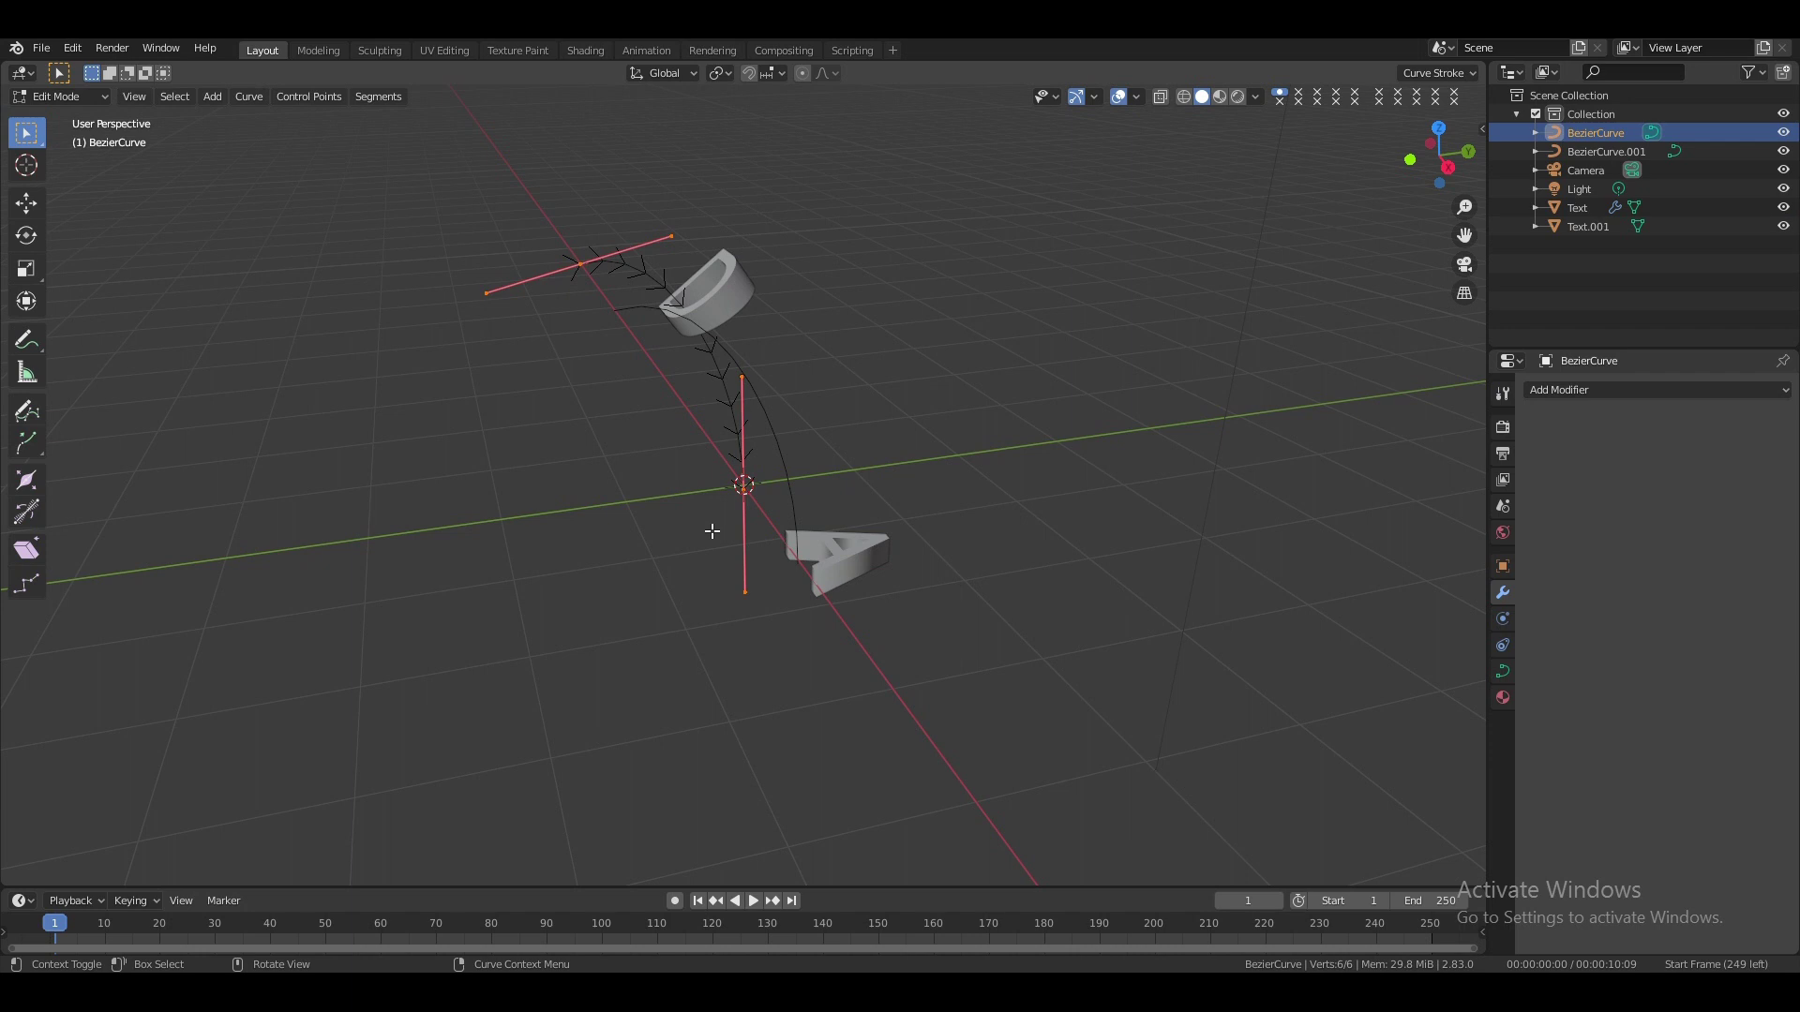
key("Tab")
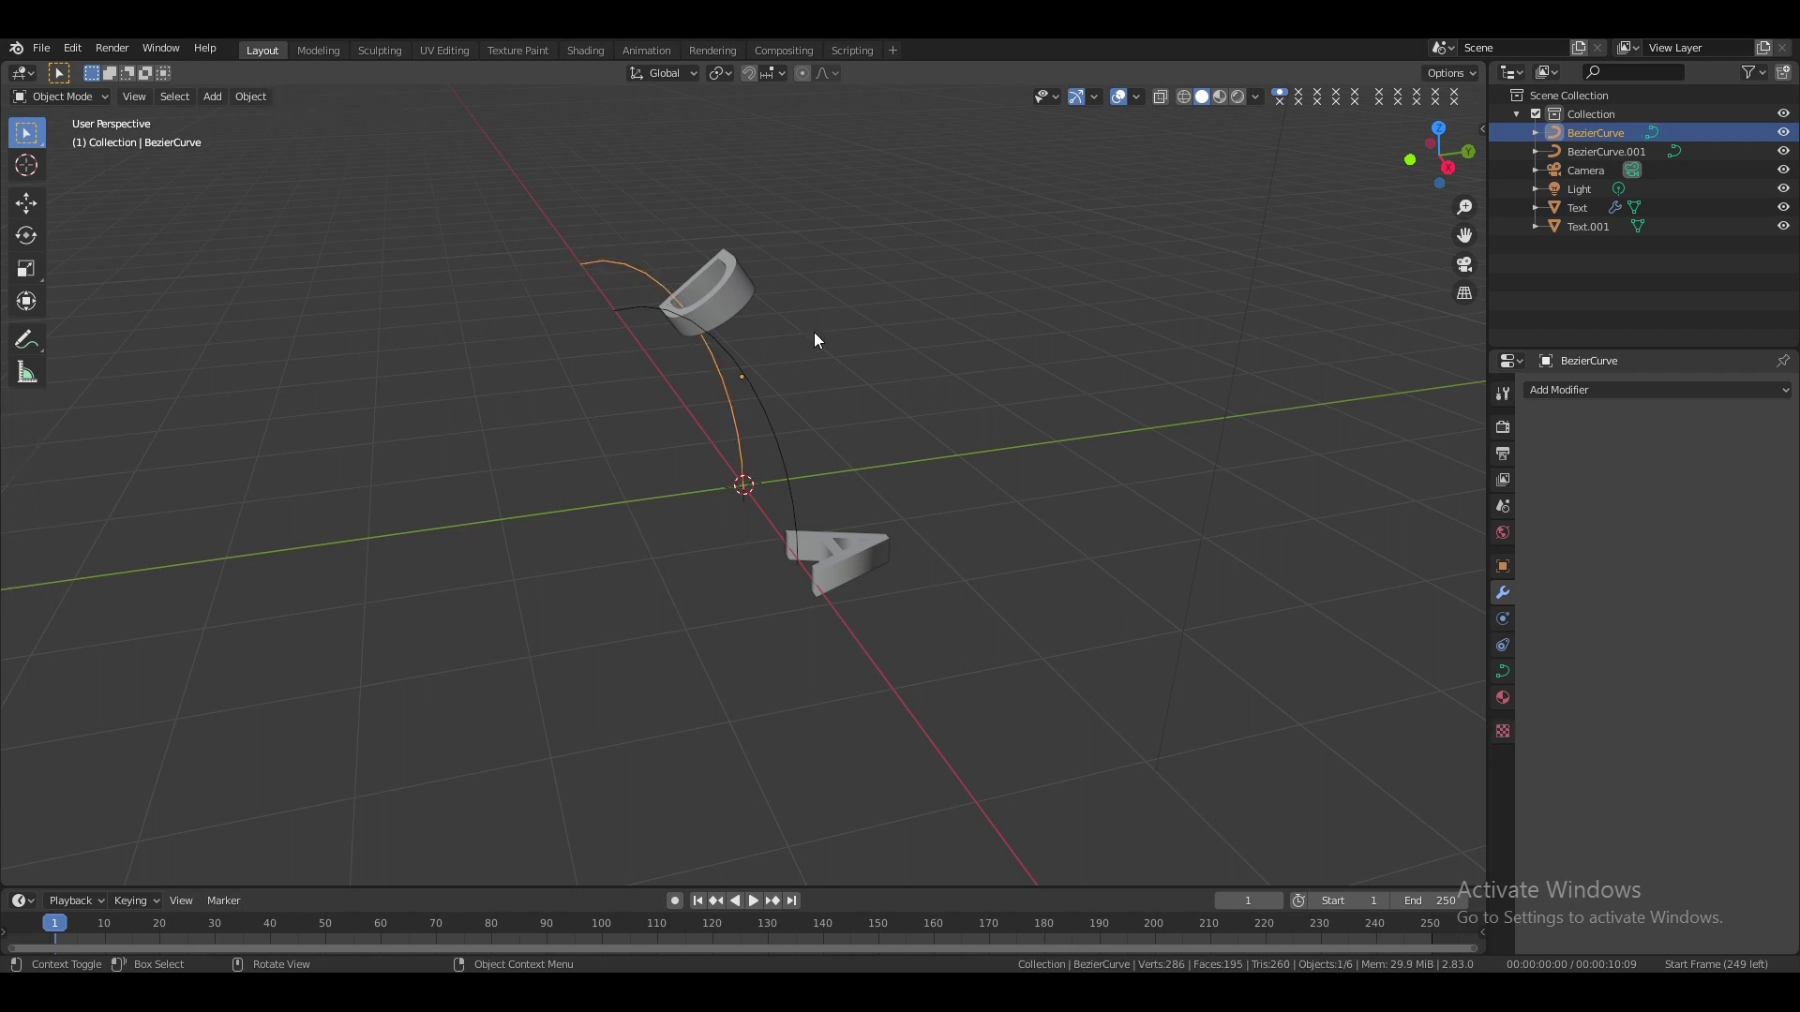
Test the D's Array Count at 2 then back to 1, and move the D down about 1.077 m in Z and along Y to the curve base
left_click(712, 281)
left_click(1781, 535)
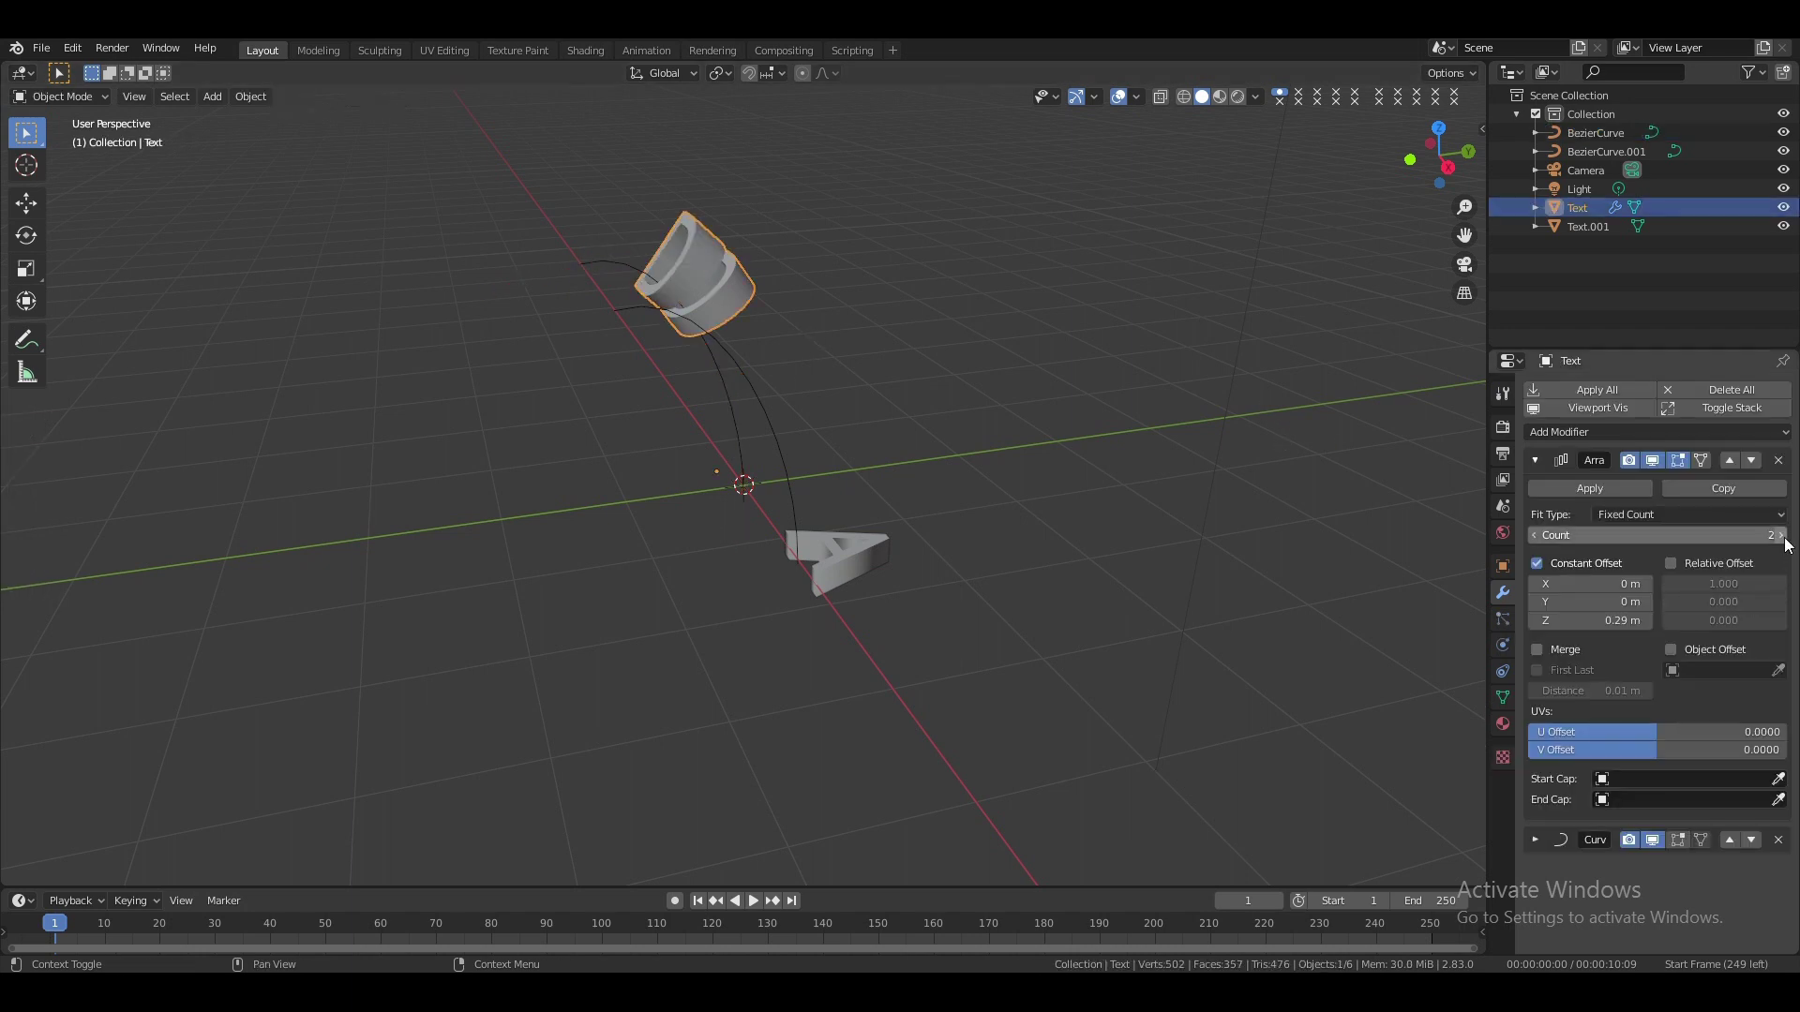
left_click(1533, 536)
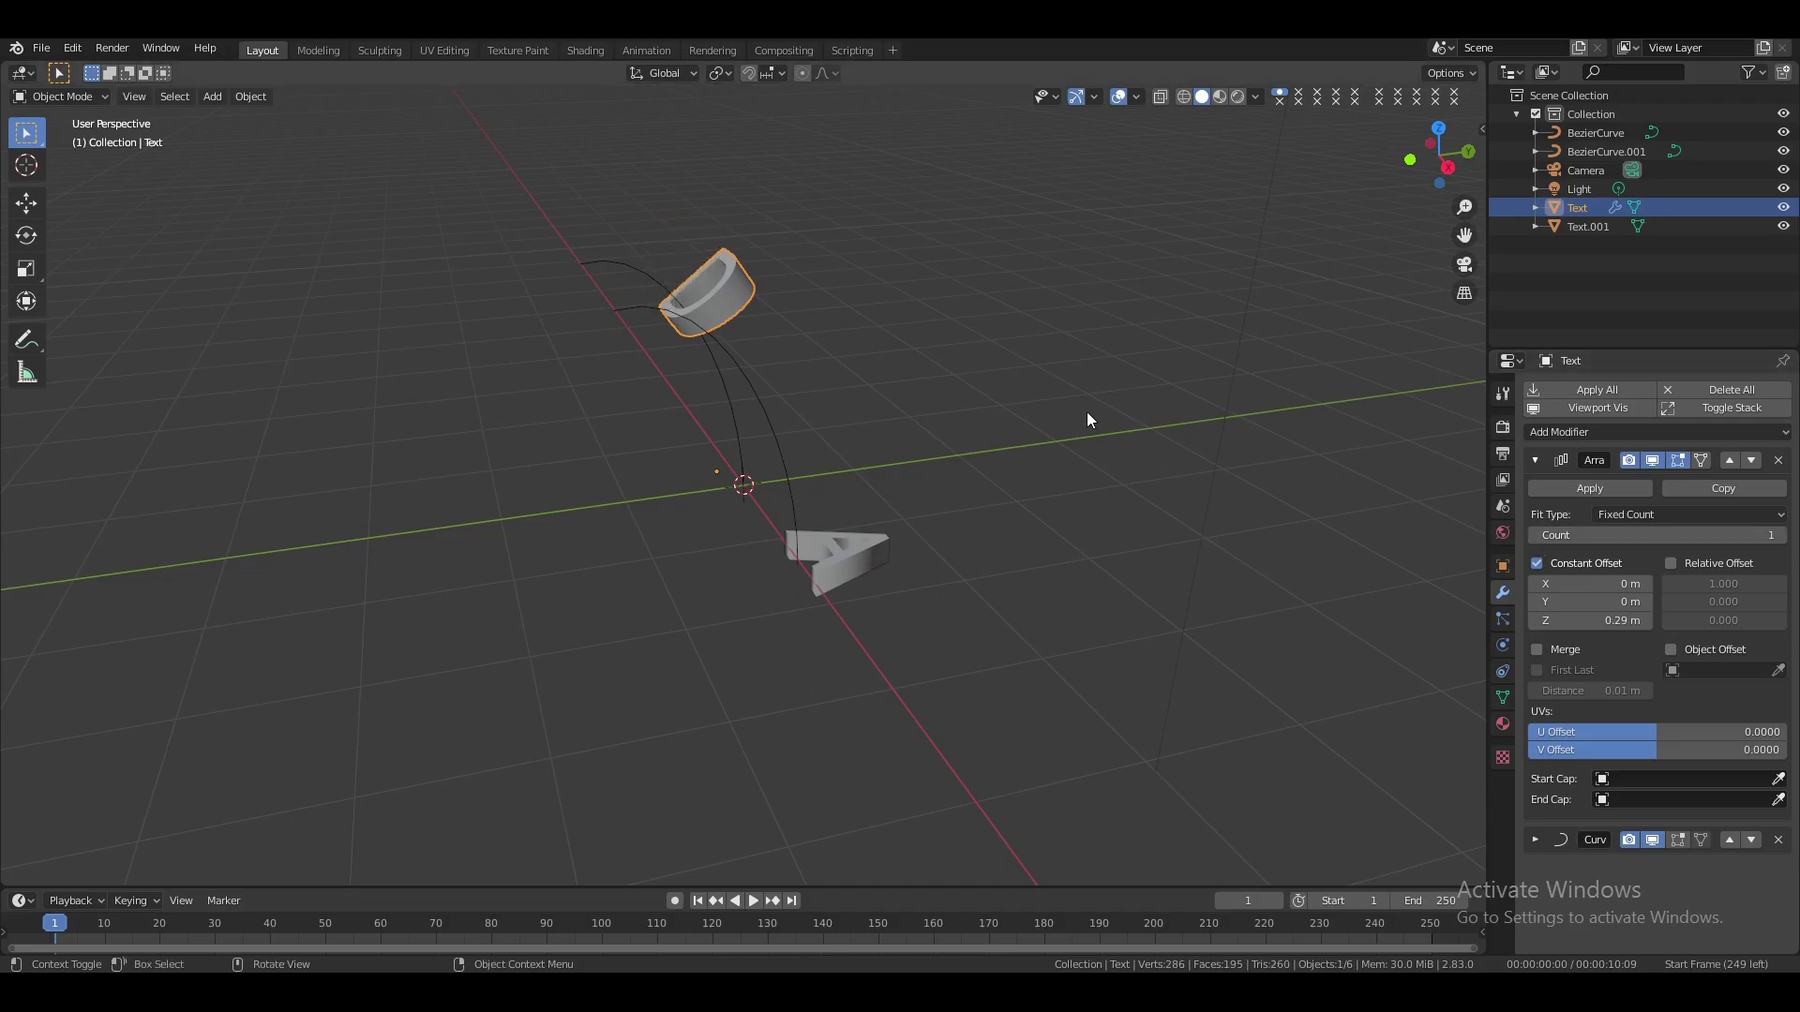
key("g")
key("z")
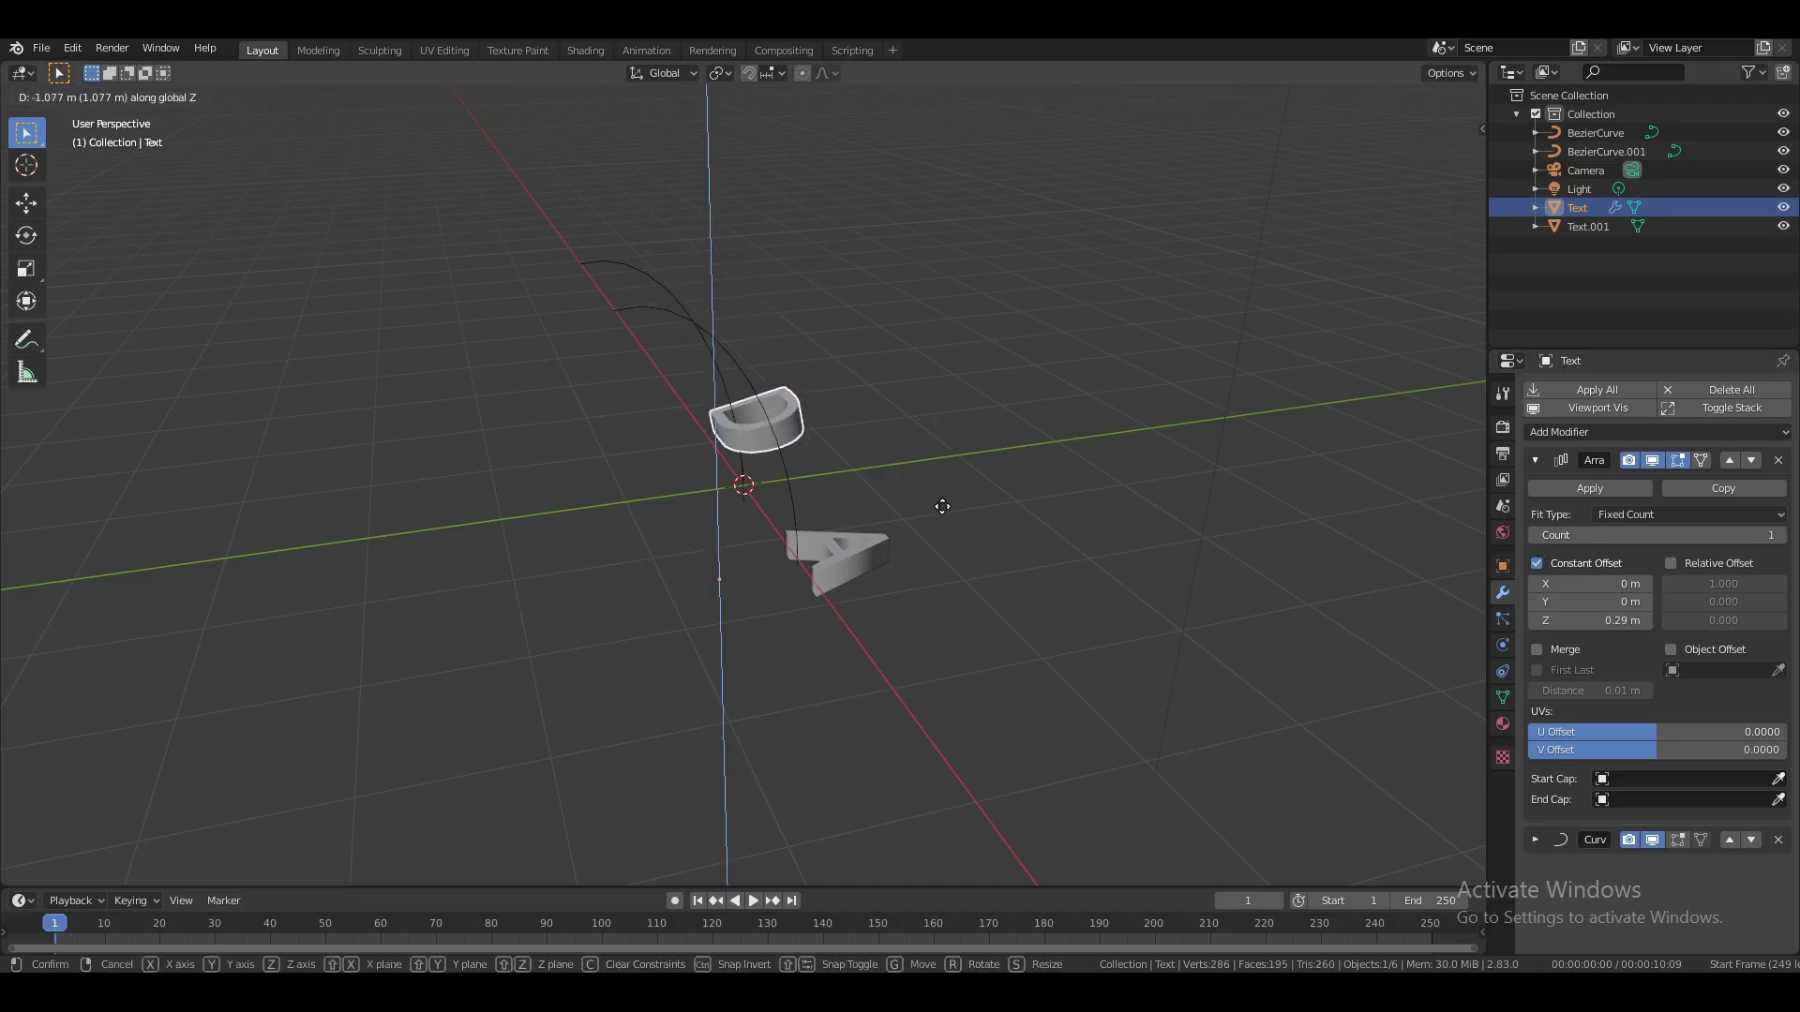
left_click(942, 533)
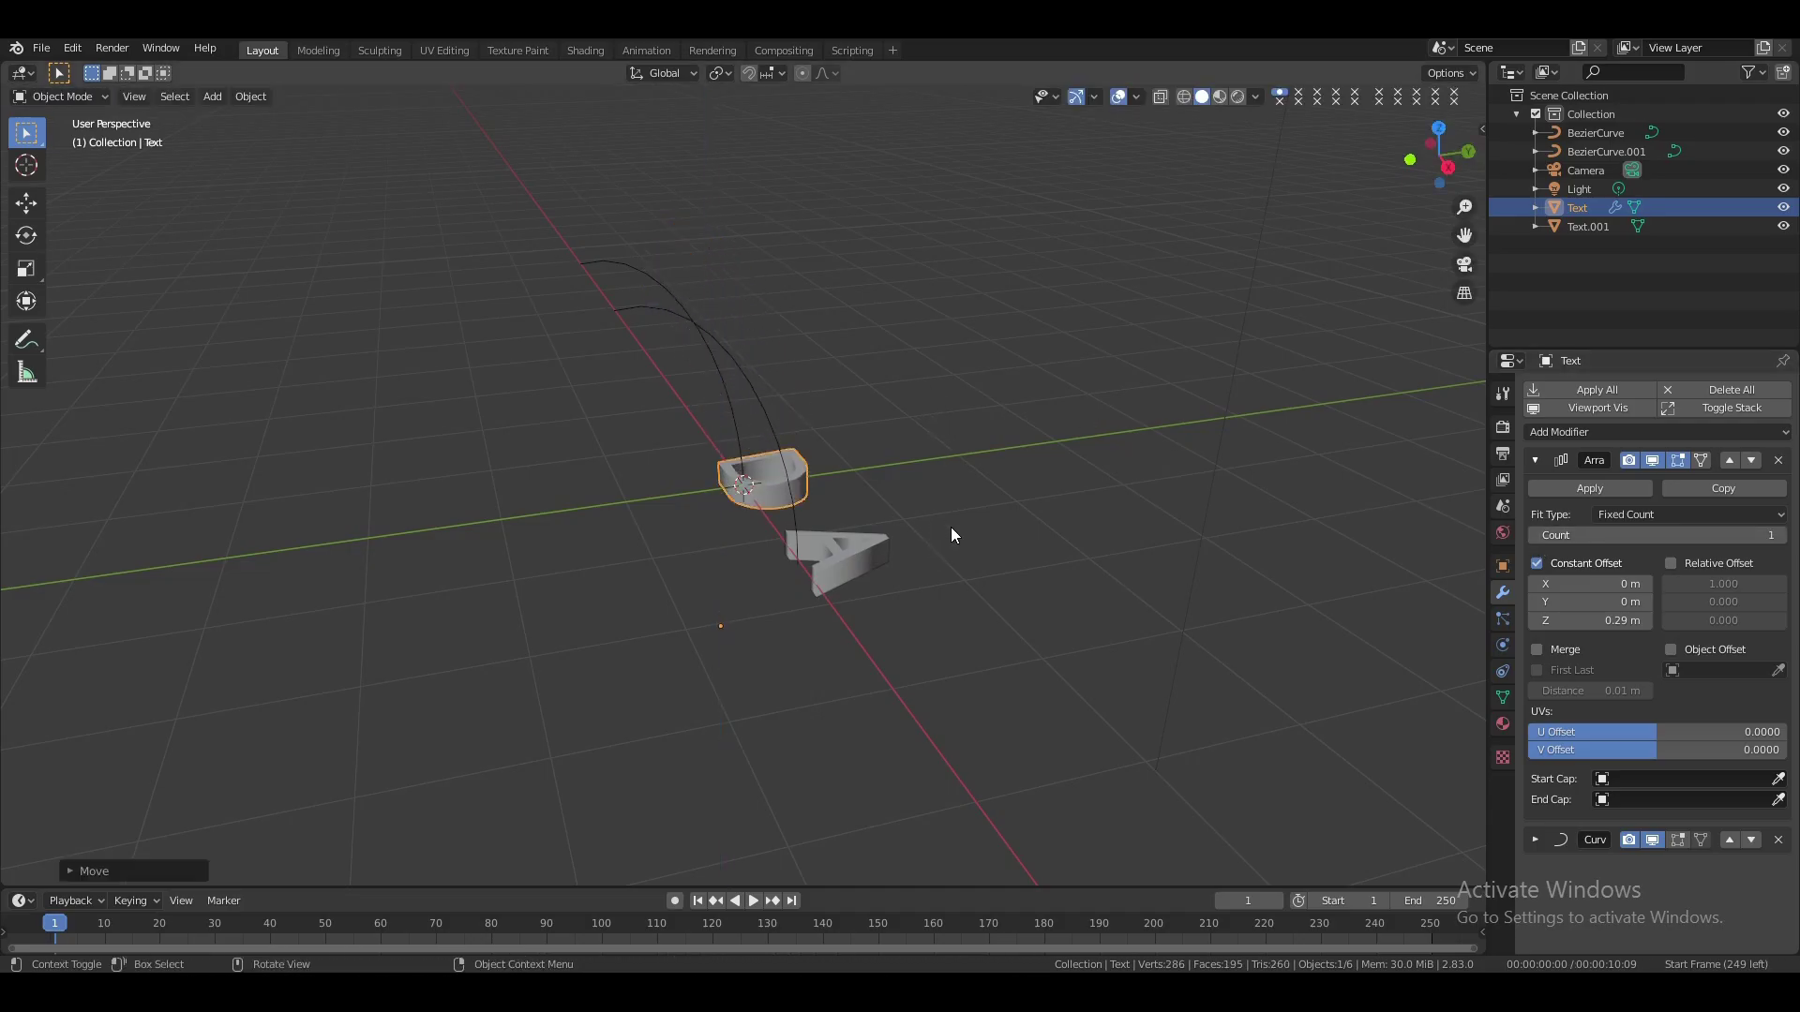
key("g")
key("y")
left_click(1030, 433)
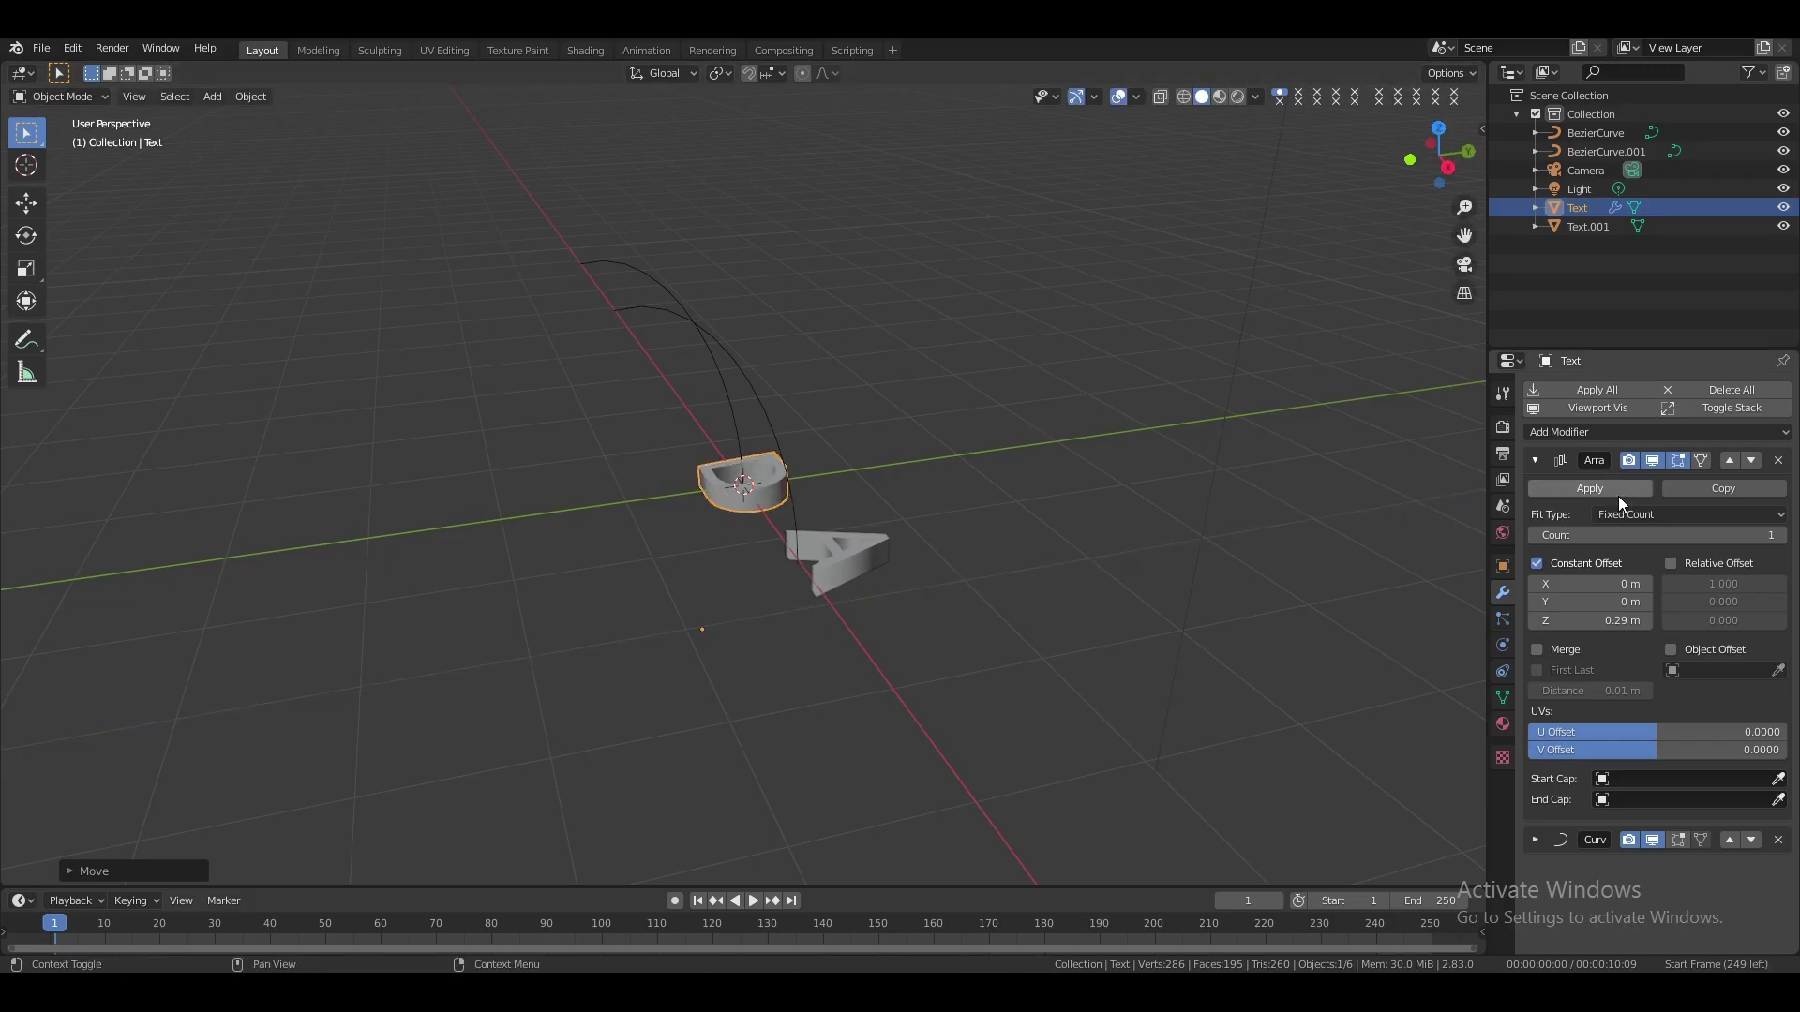
Set the D Array to Count 11 with a 0.25 m constant Z offset, bending it into a horn
left_click_drag(1619, 534, 1716, 534)
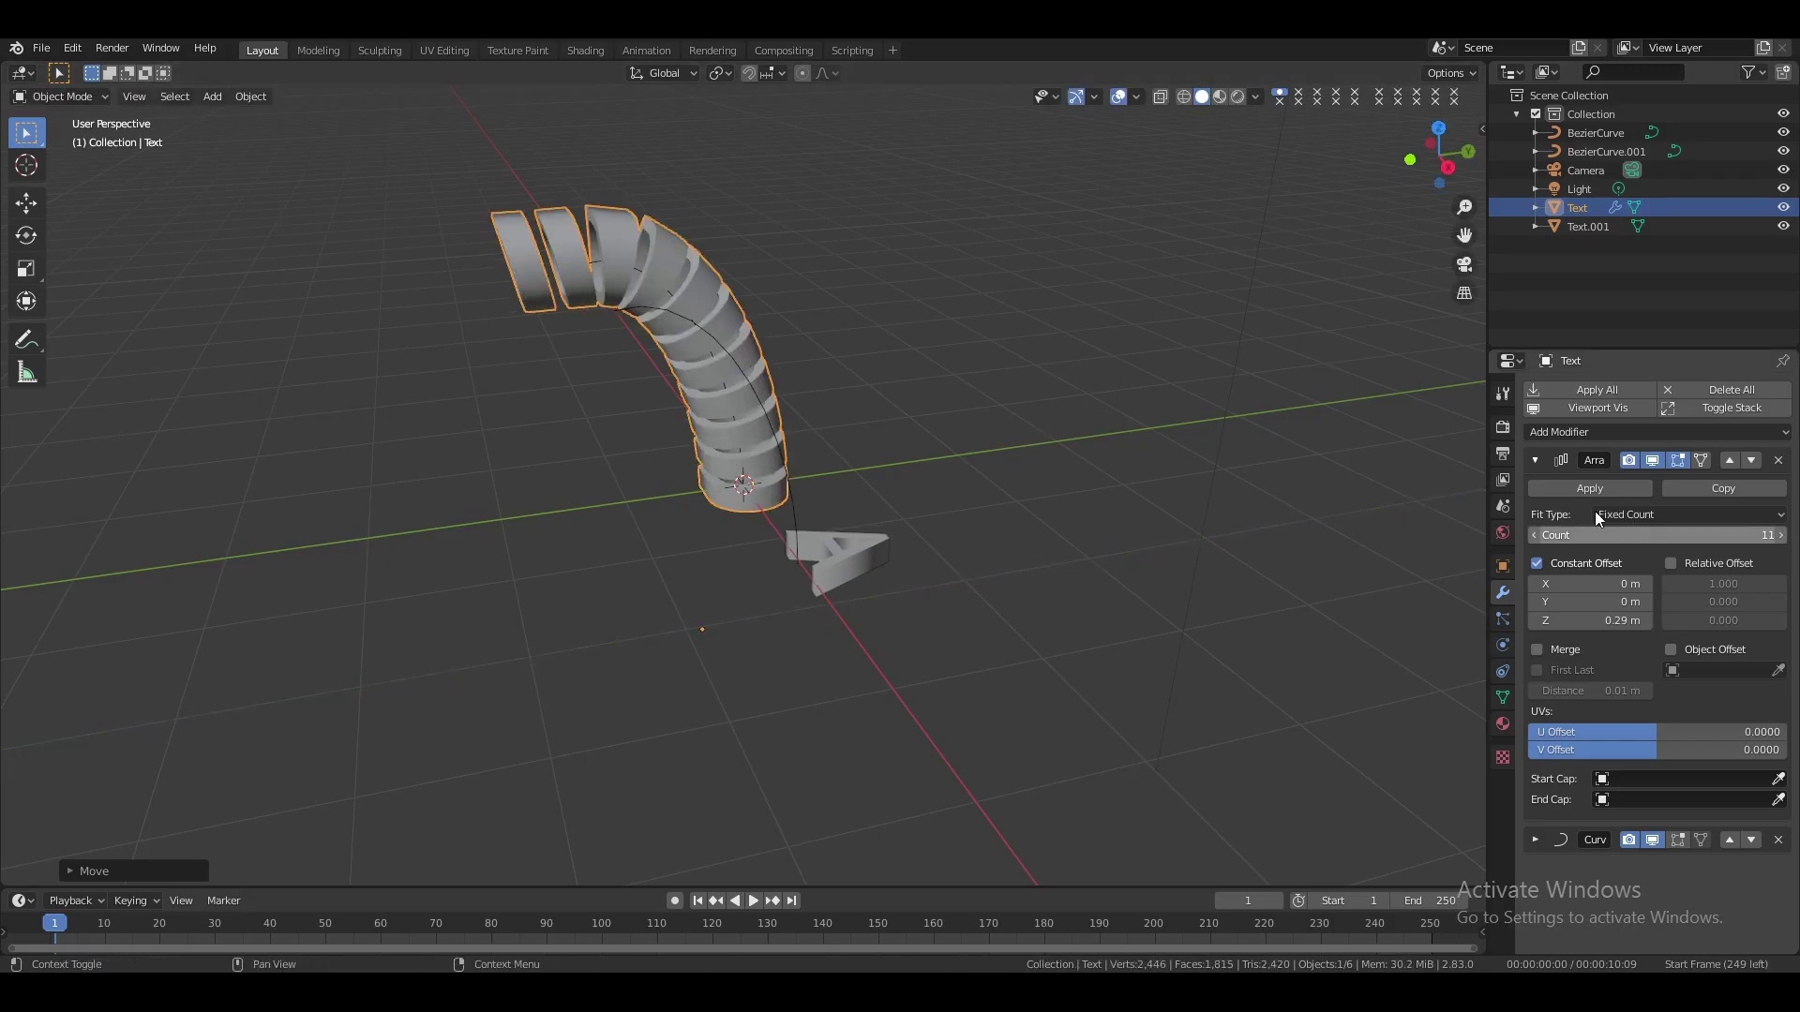
left_click_drag(1444, 154, 1423, 160)
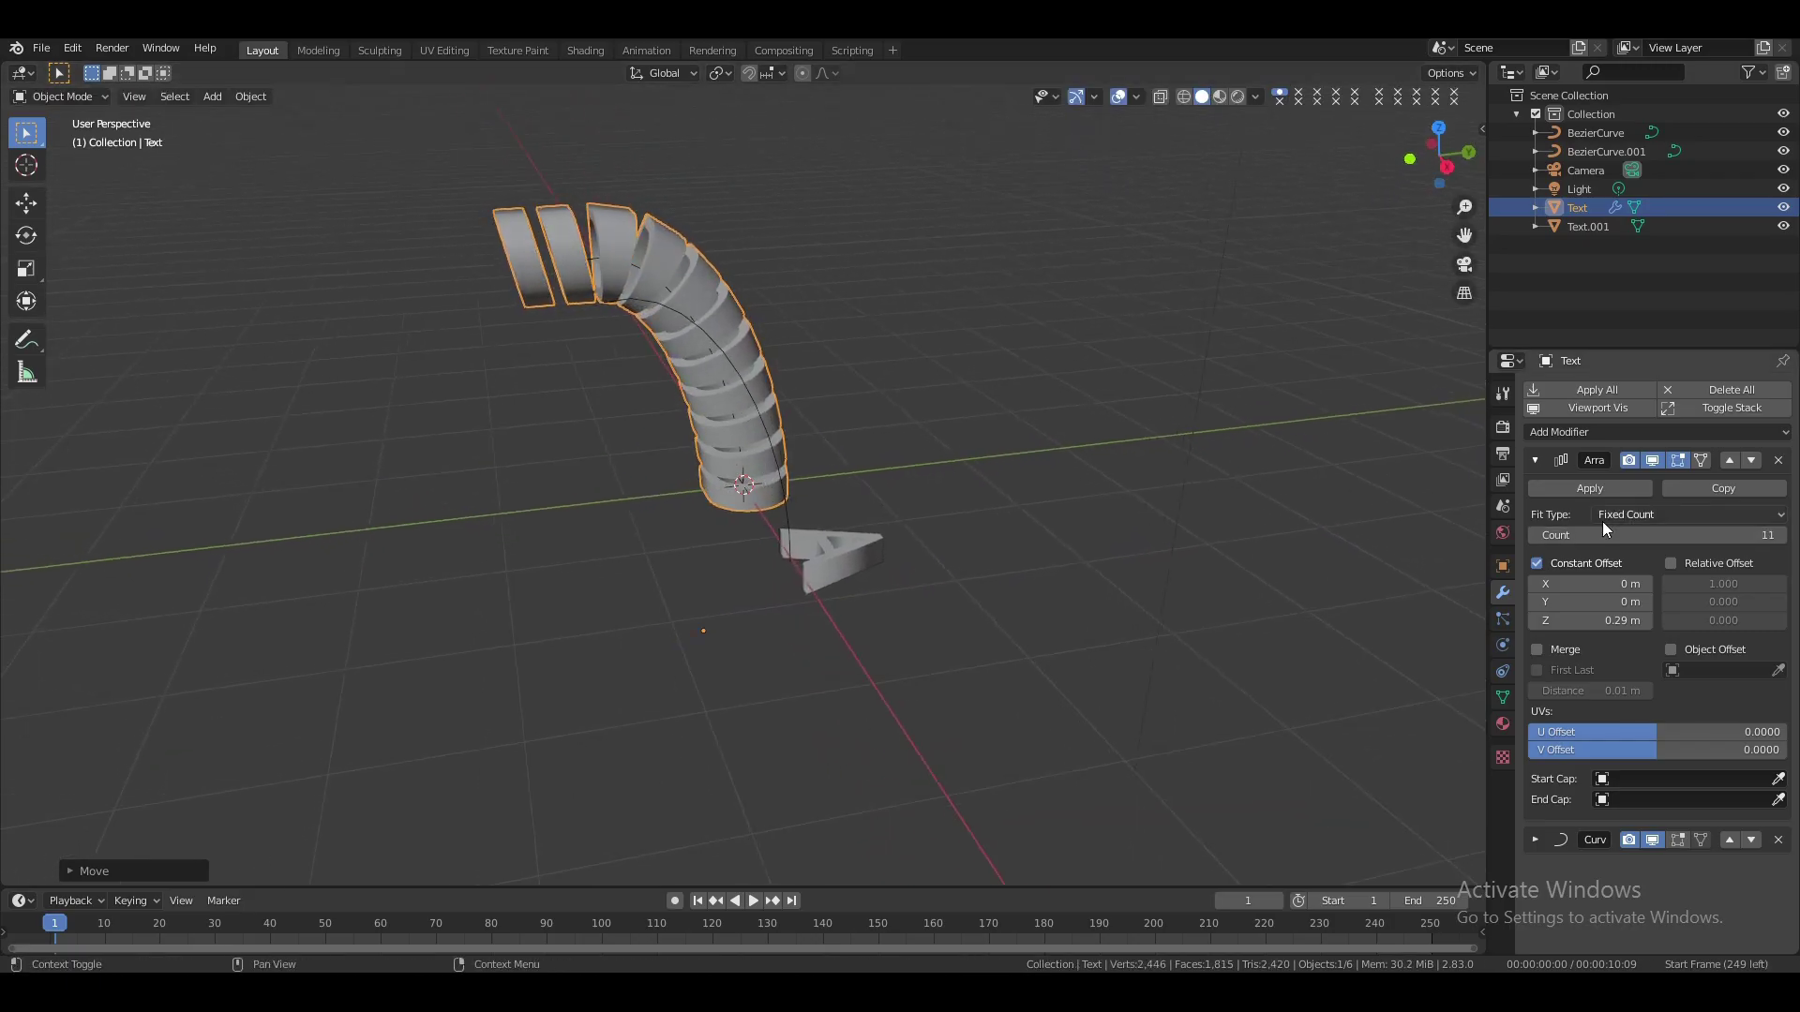
left_click(1534, 537)
left_click(1533, 537)
left_click(1781, 536)
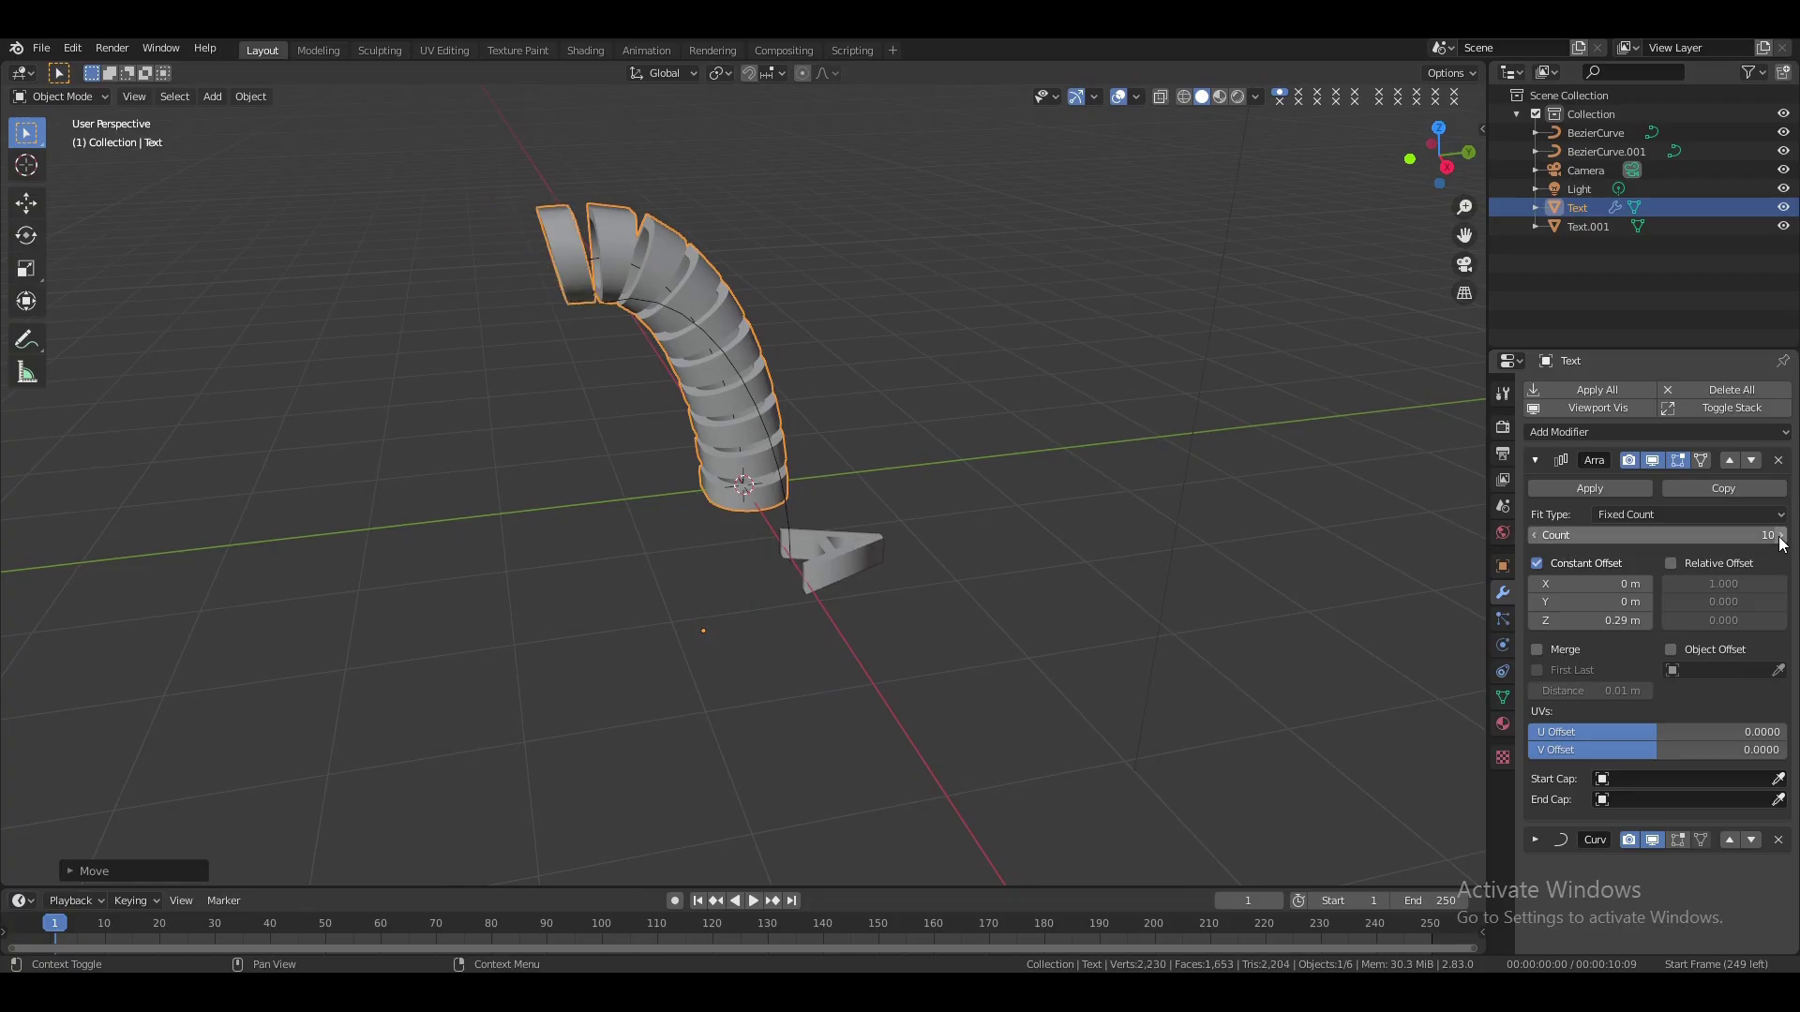
left_click(1536, 622)
left_click(1536, 621)
left_click(1536, 621)
left_click(1535, 622)
left_click(1536, 622)
left_click_drag(1440, 156, 1097, 186)
left_click(1647, 621)
left_click(1779, 536)
left_click(1359, 309)
left_click(636, 273)
left_click(734, 397)
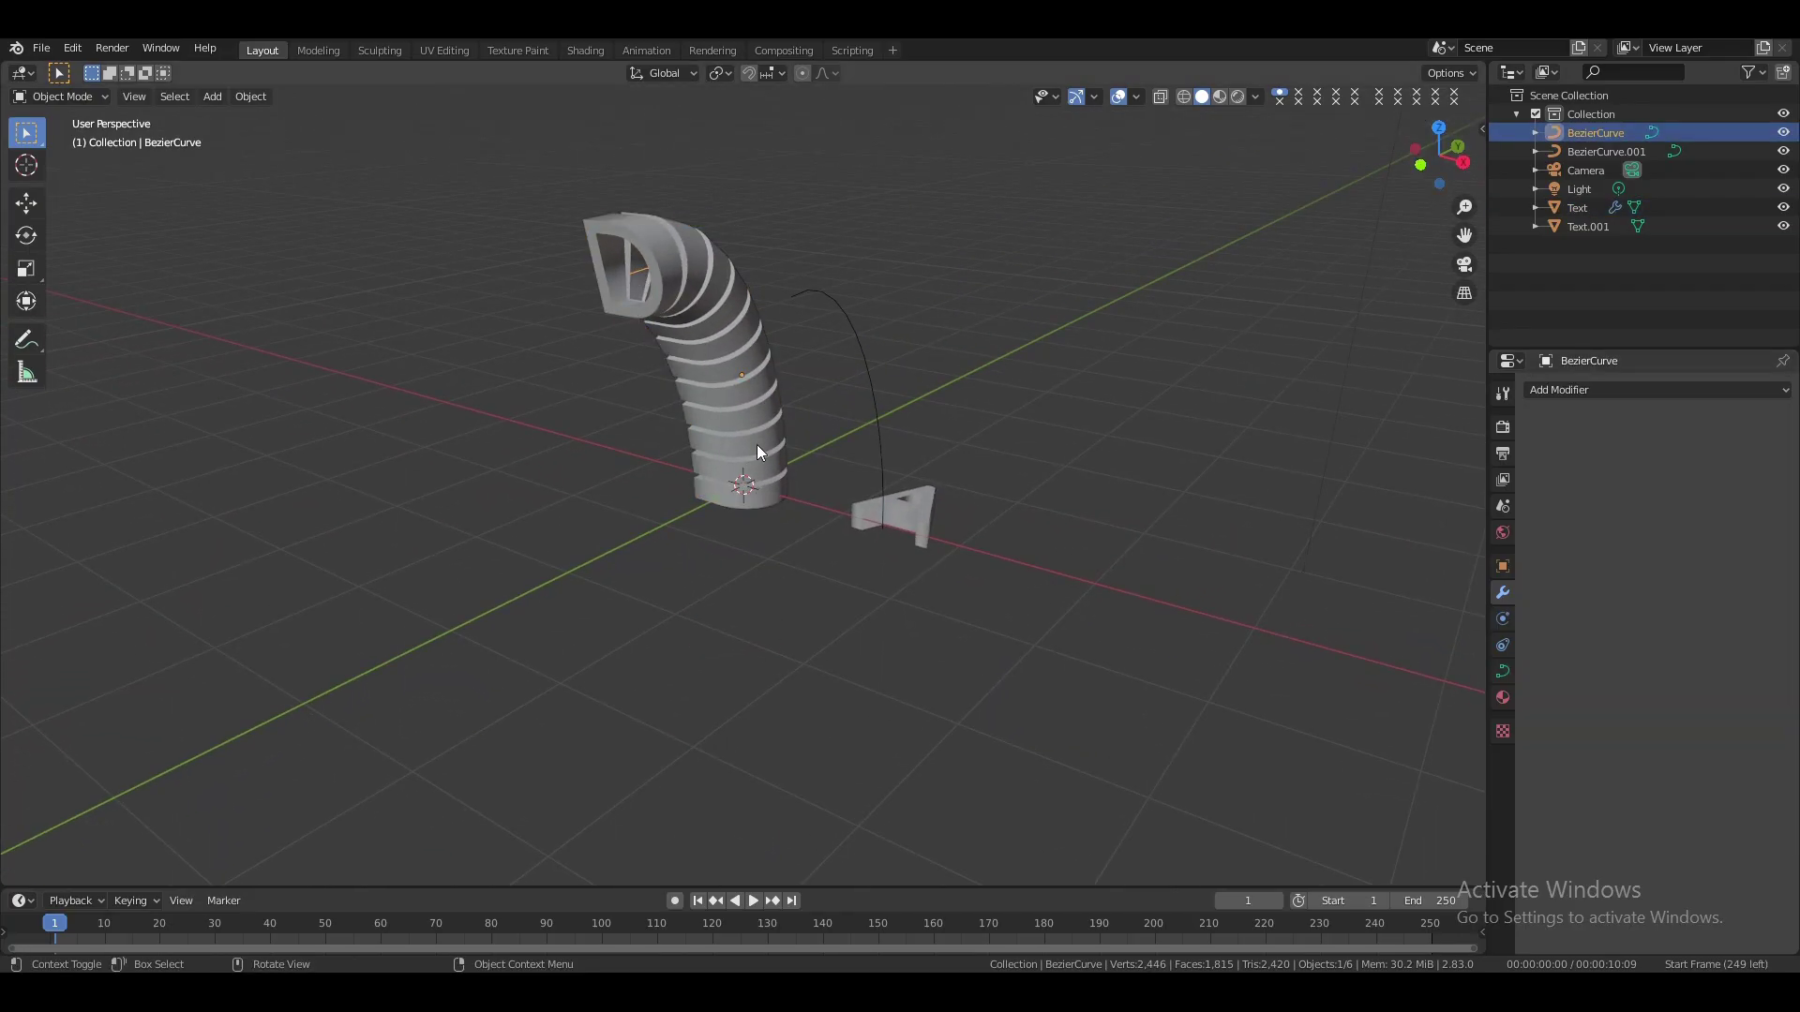
Set BezierCurve's bottom control point Radius to 0 so the D horn tapers at its base
key("Tab")
left_click(785, 511)
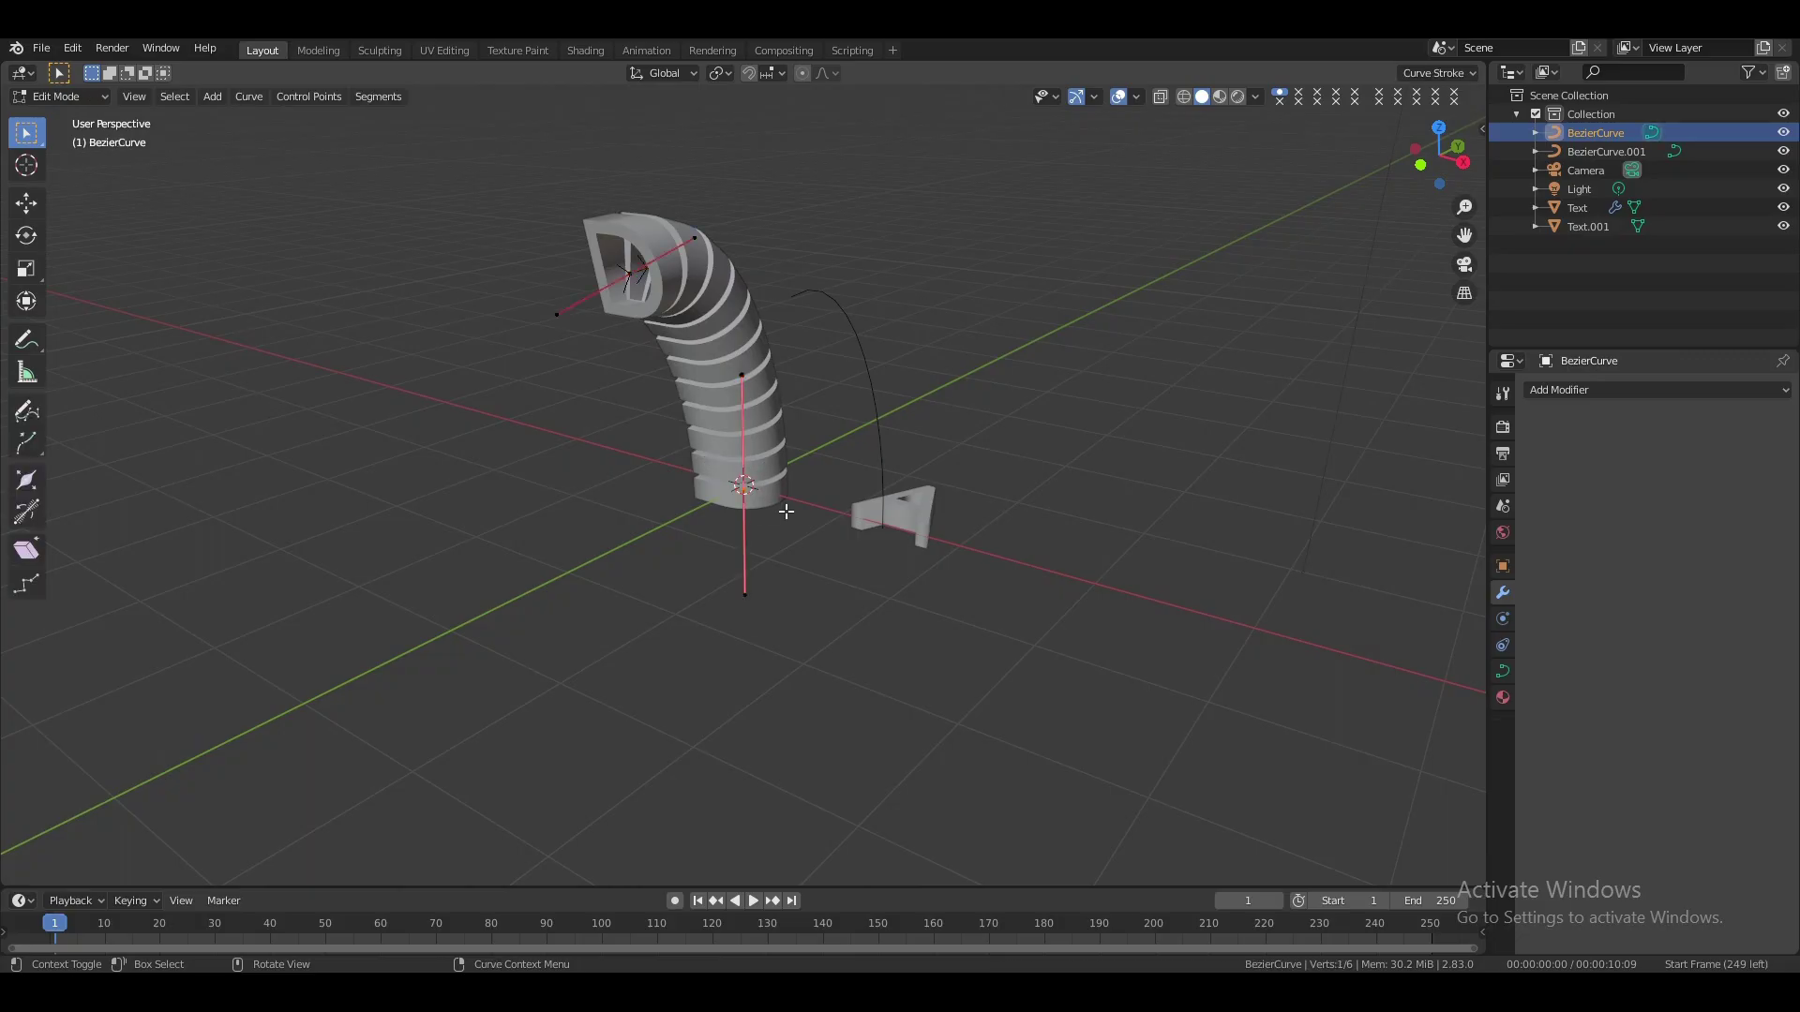
left_click_drag(692, 343, 942, 734)
key("n")
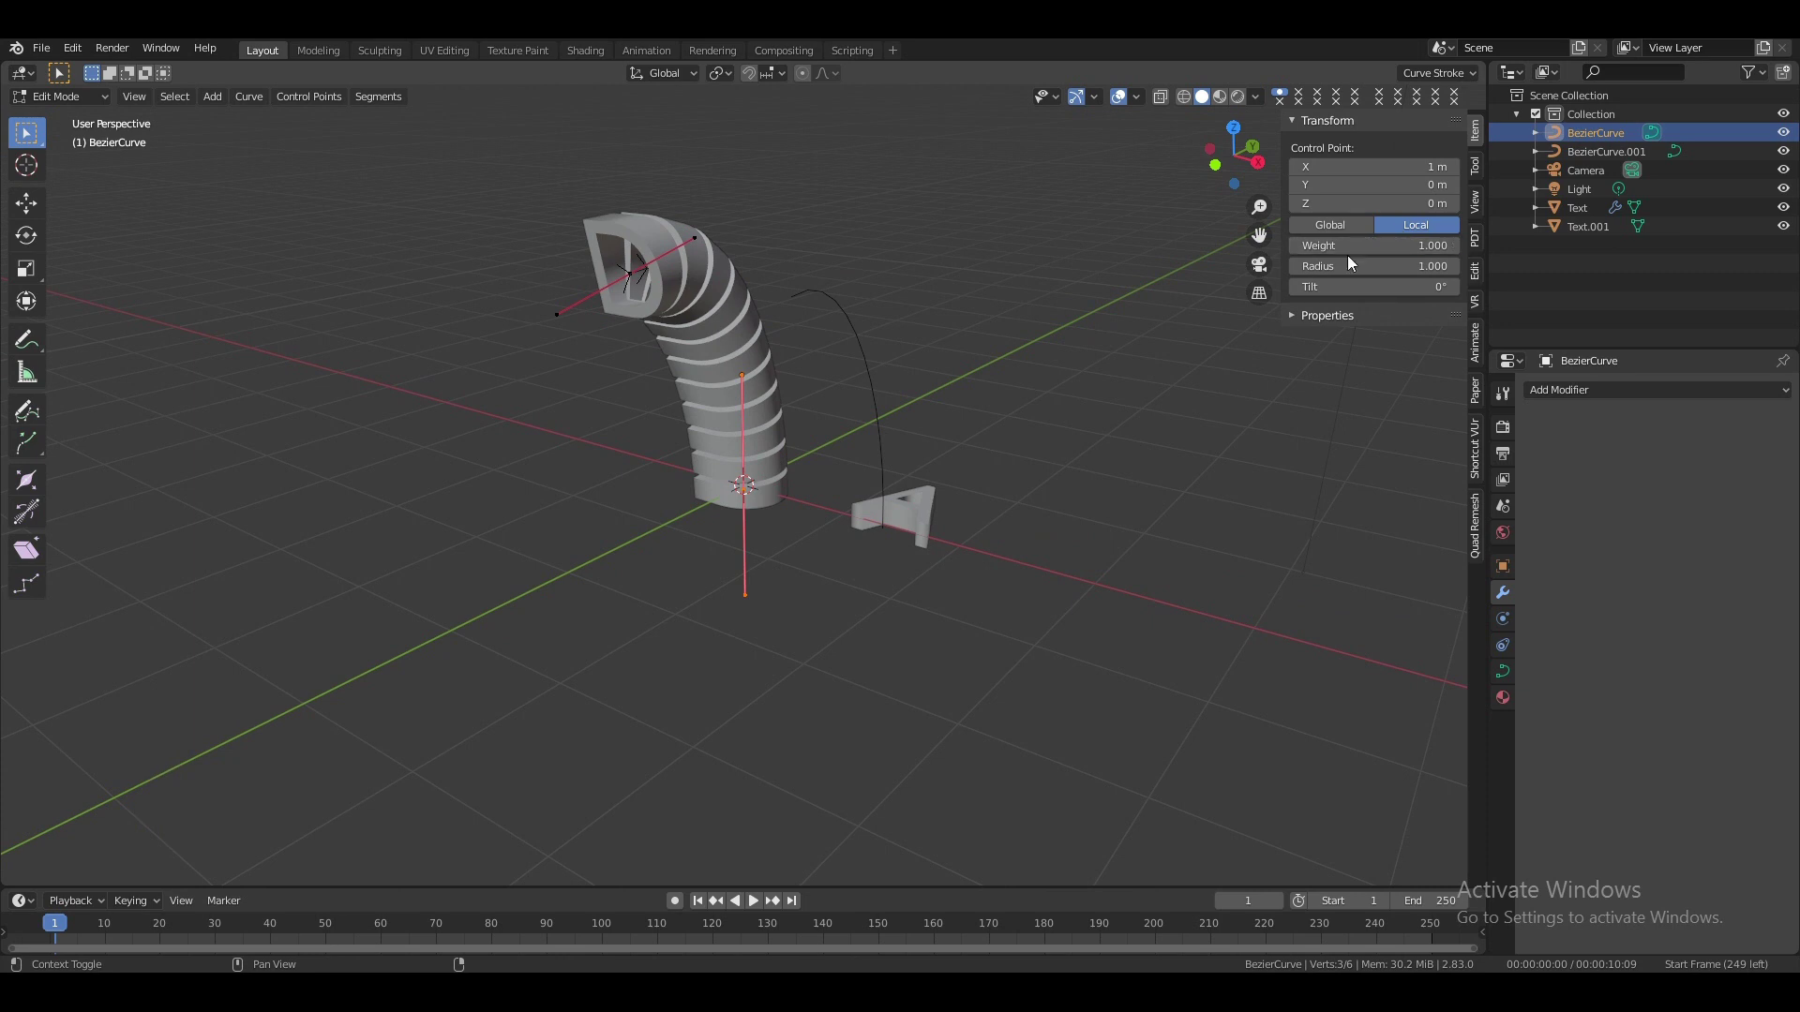
mouse_move(1326, 266)
left_mouse_down()
mouse_move(1415, 266)
mouse_move(1332, 266)
left_mouse_up()
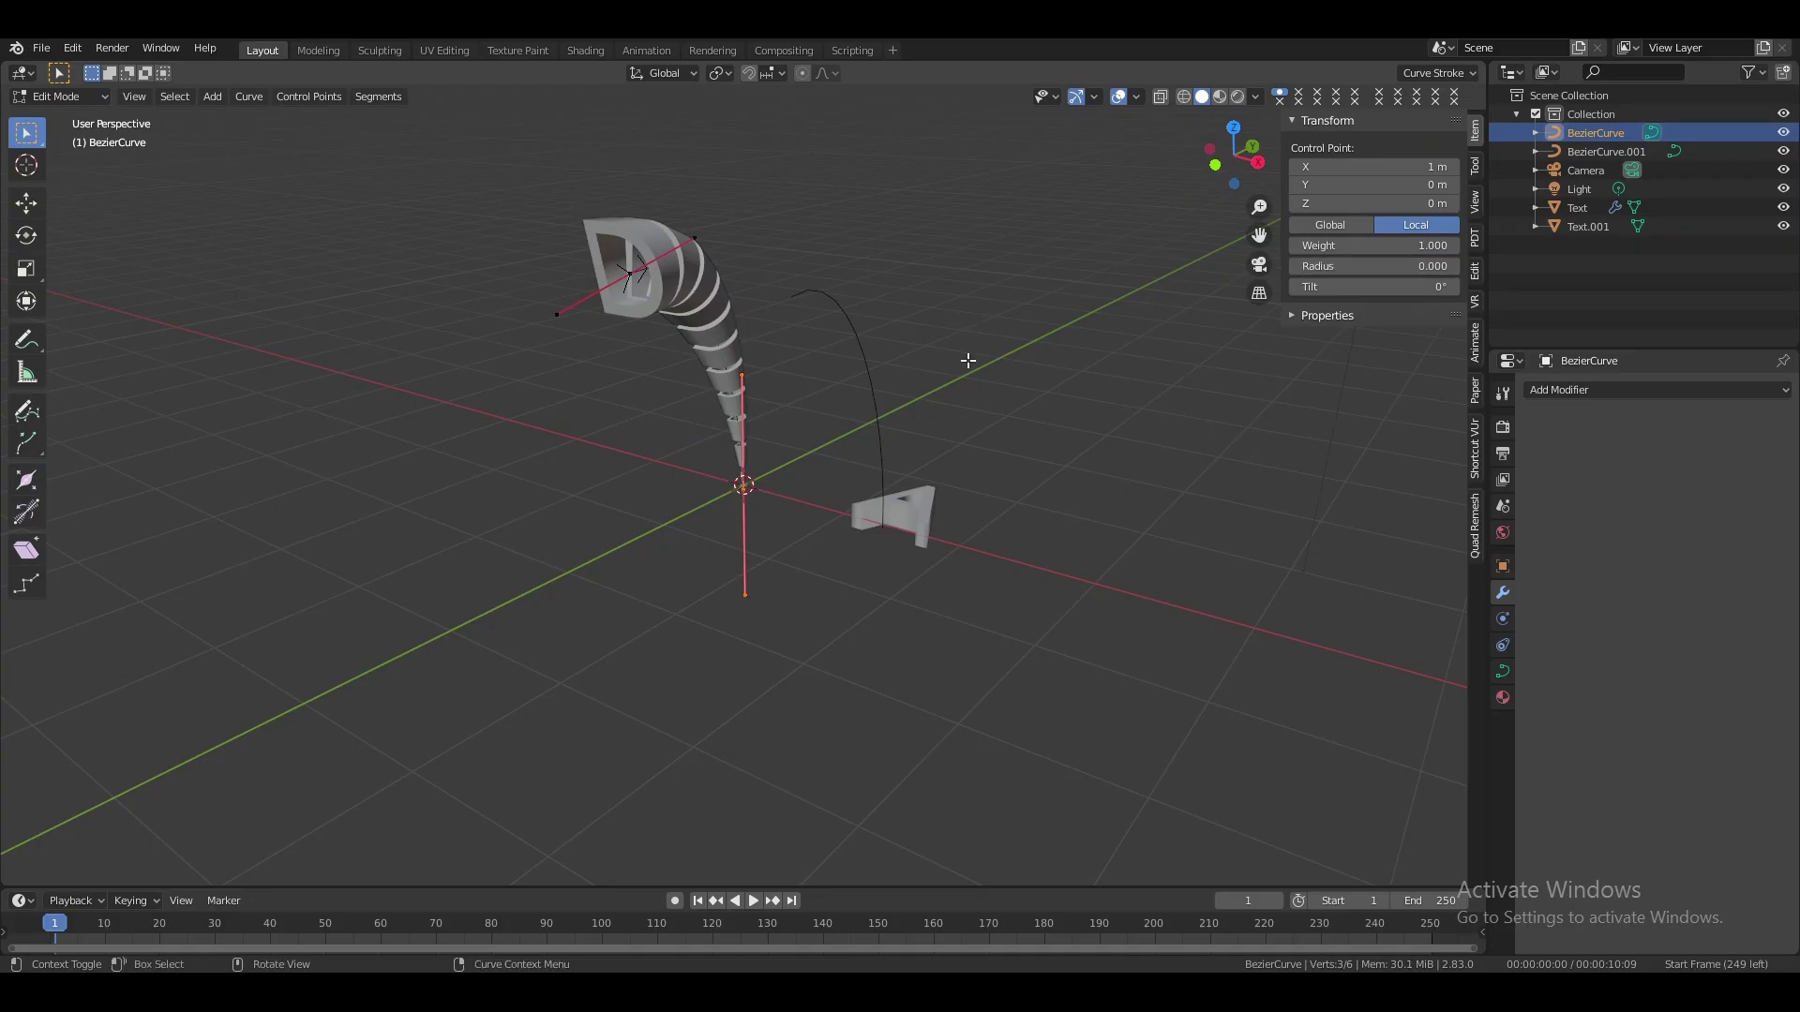
key("Tab")
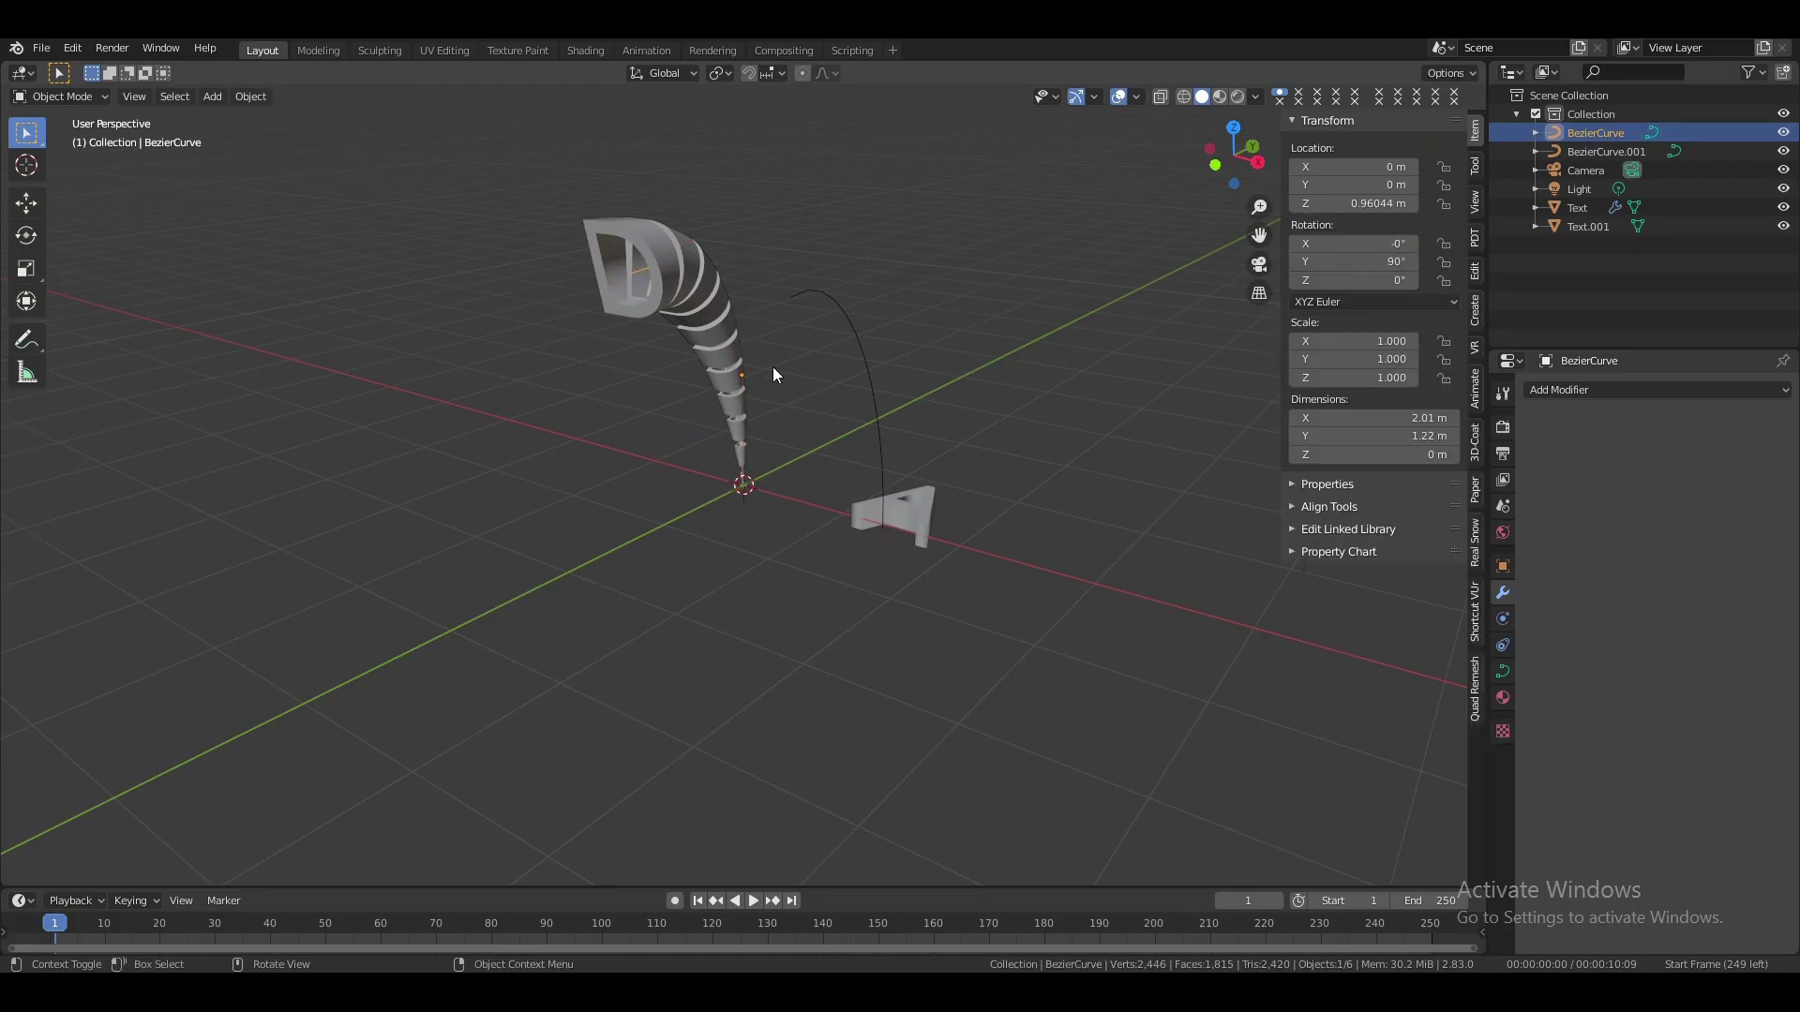
left_click(733, 328)
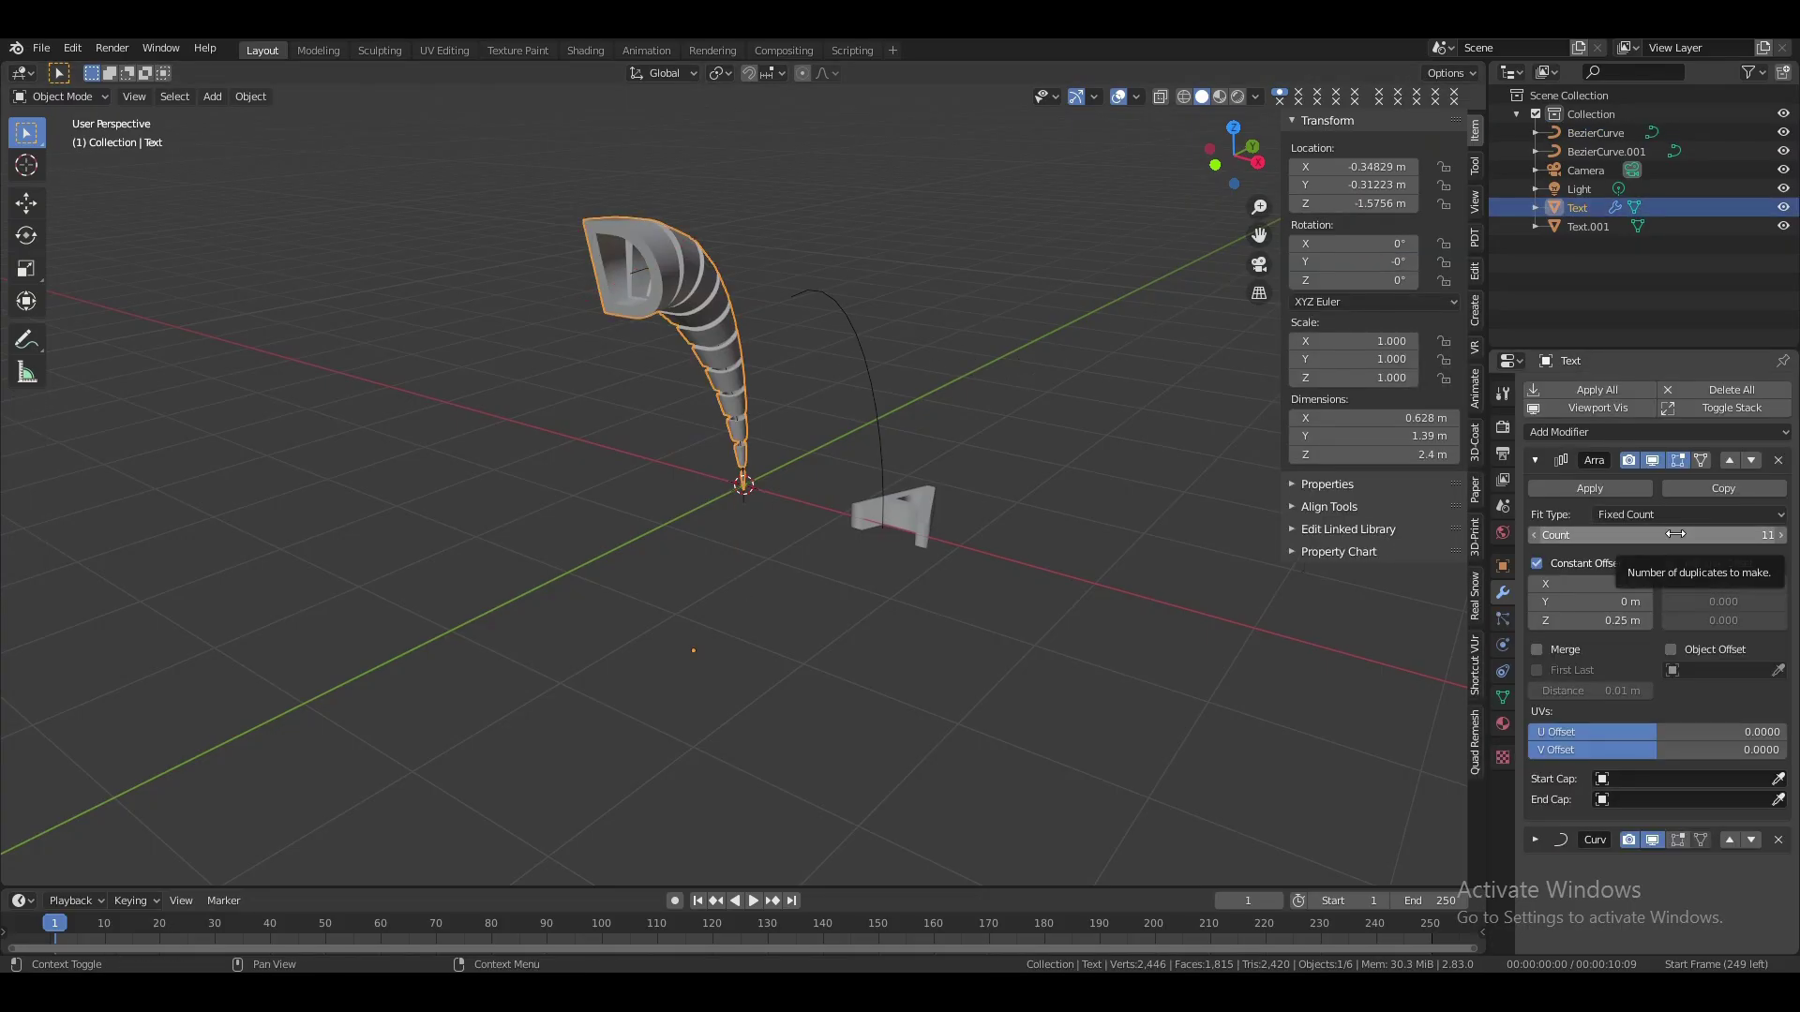
left_click_drag(1659, 534, 1523, 531)
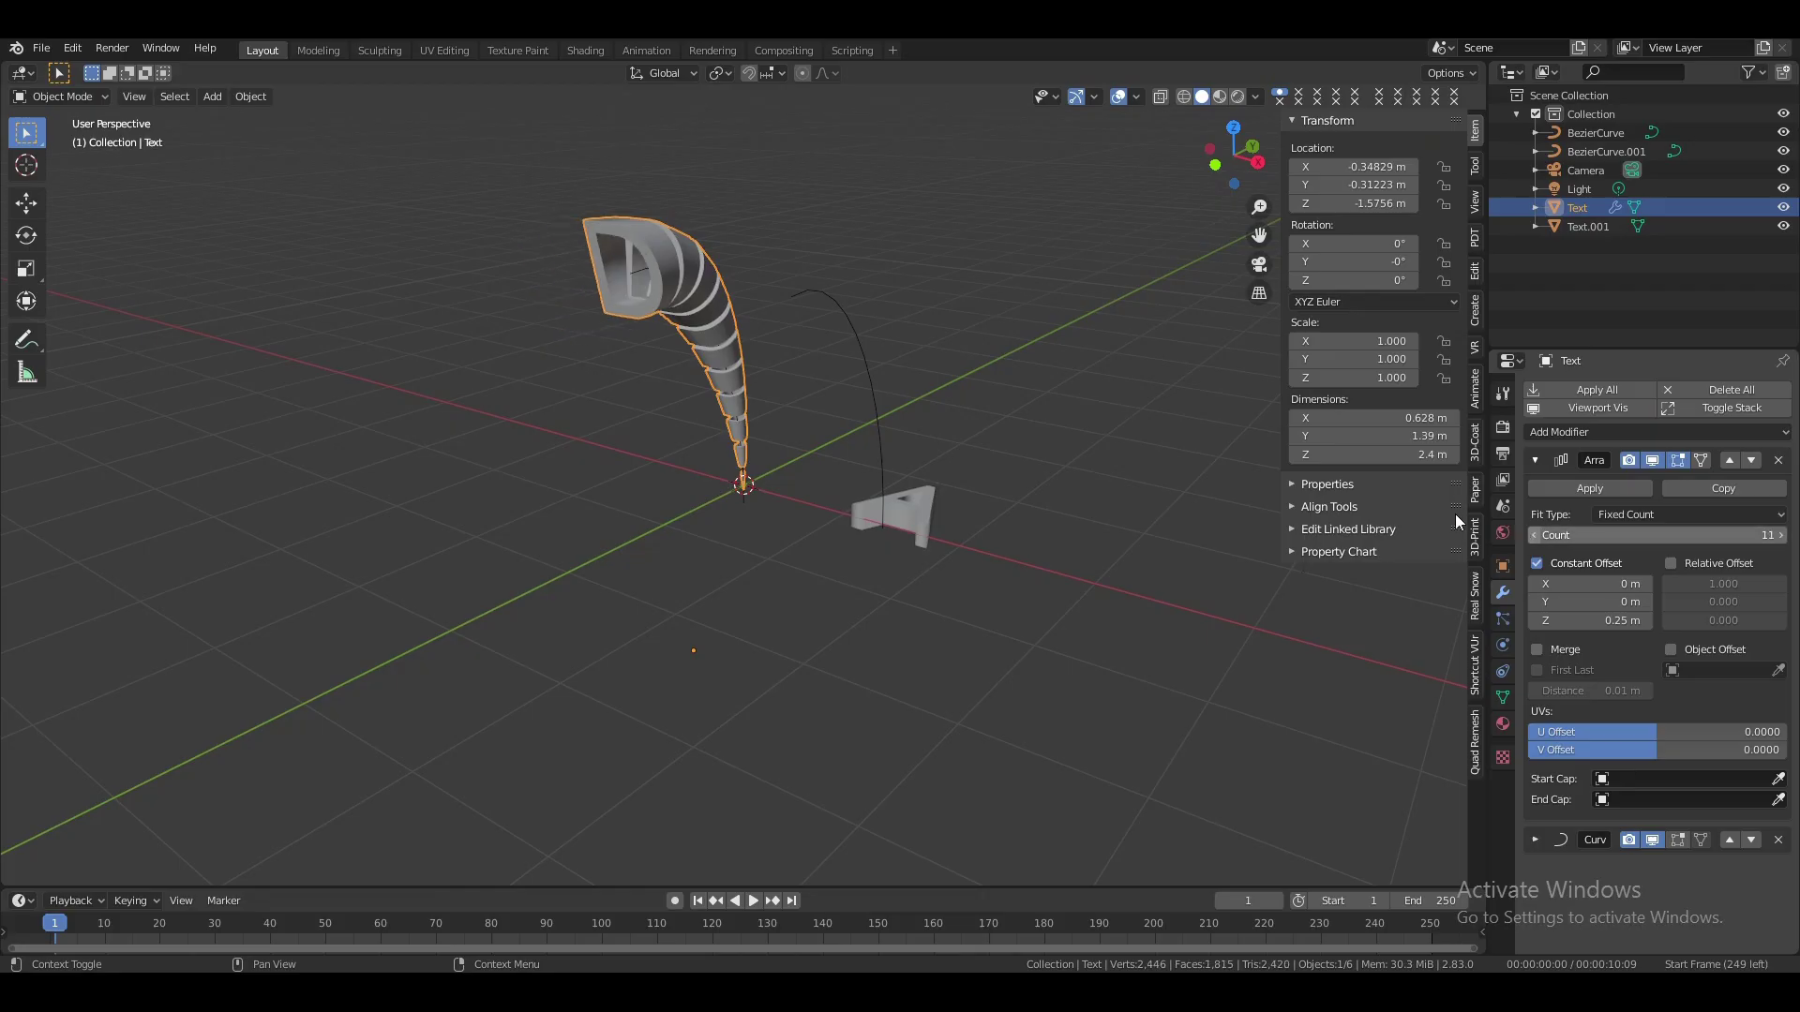
Add an Array modifier to the A with a vertical offset and extra copies
left_click(919, 518)
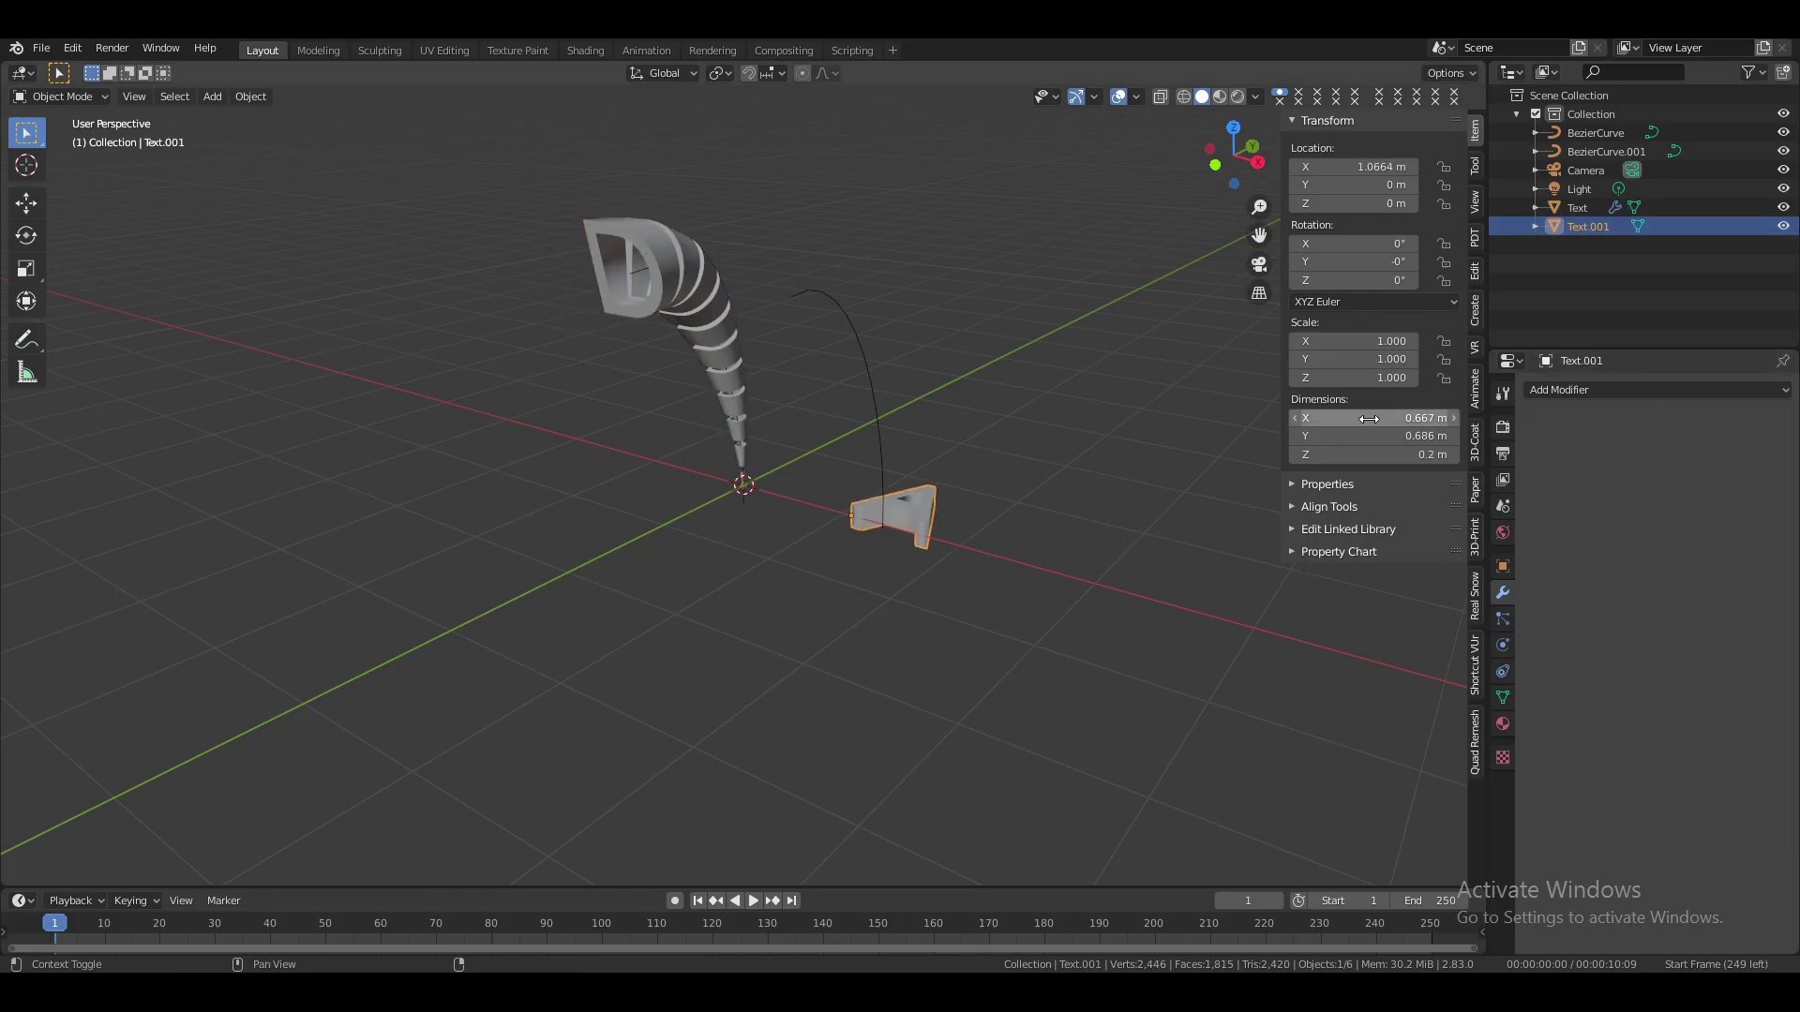
left_click(1556, 390)
left_click(1406, 433)
left_click_drag(1647, 621, 1668, 621)
left_click_drag(1650, 535, 1687, 535)
Add a Curve modifier to the A using BezierCurve.001 as the curve object
left_click(1538, 460)
left_click(1556, 432)
left_click(1550, 511)
left_click(1645, 568)
left_click(855, 330)
left_click_drag(1219, 154, 1236, 371)
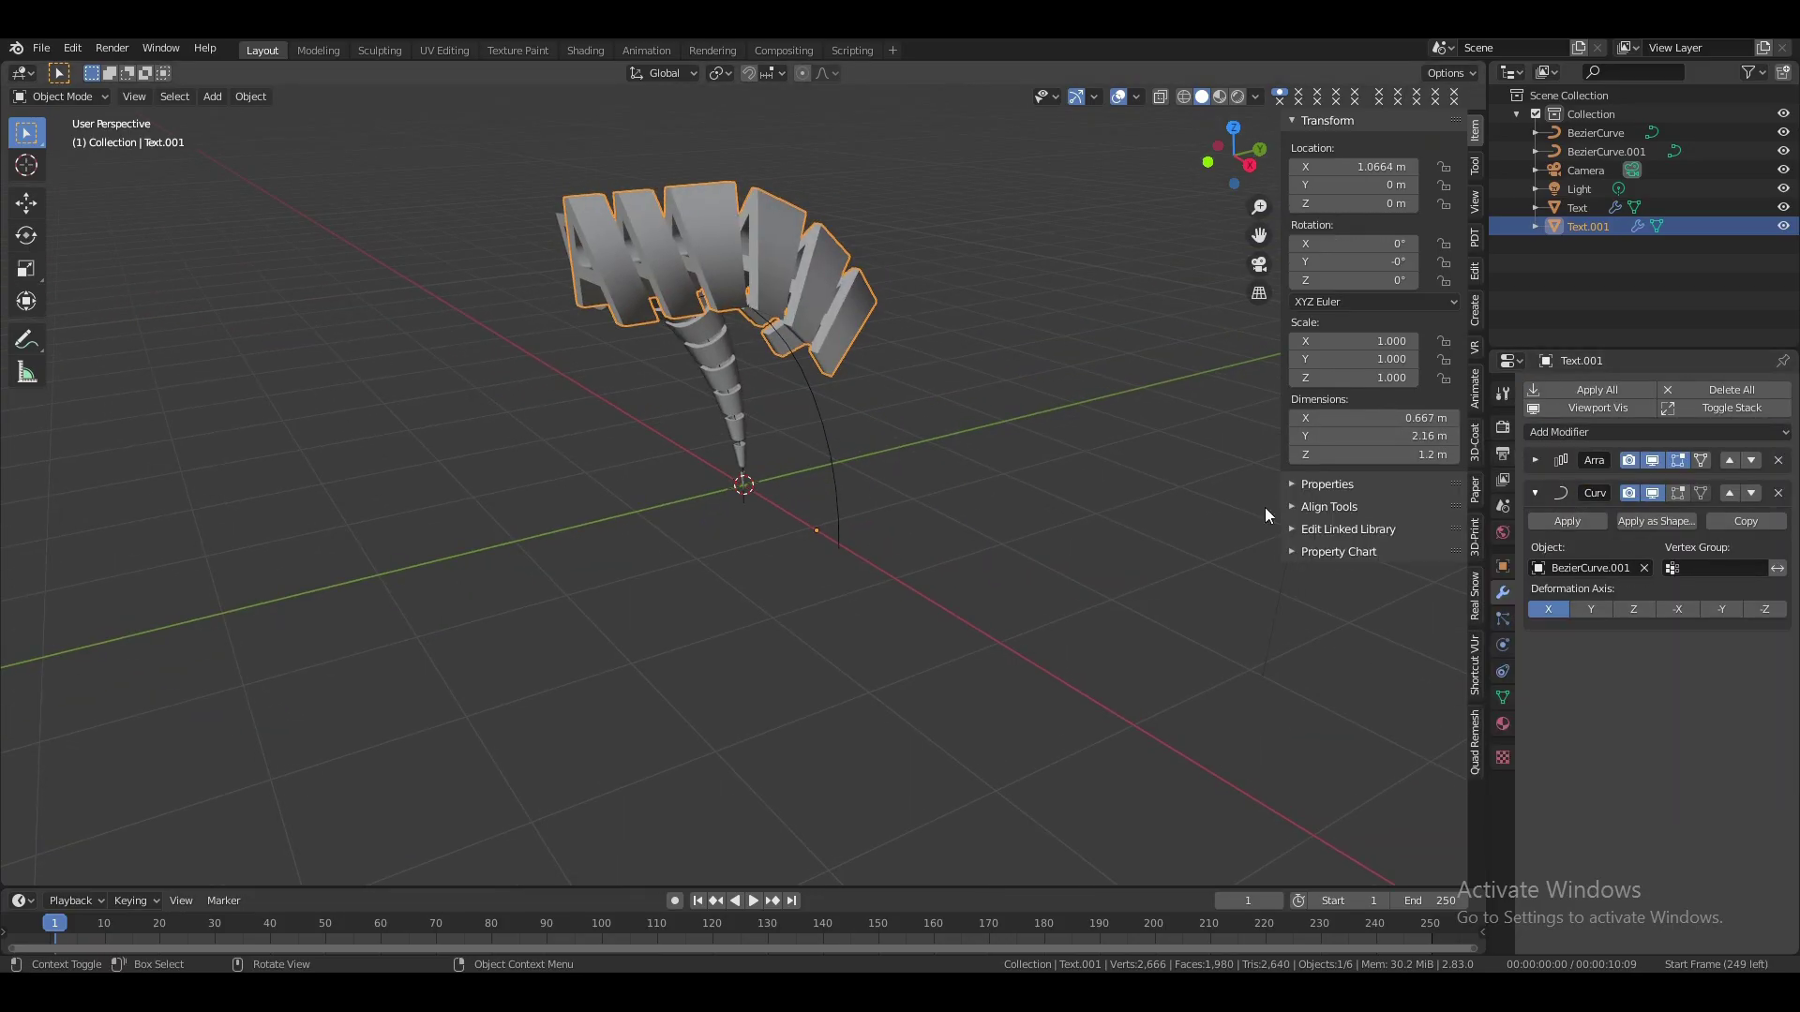
Drop the A back to a single copy and move it down along Z
left_click(1535, 459, "ctrl")
left_click_drag(1687, 535, 1636, 535)
key("g")
key("z")
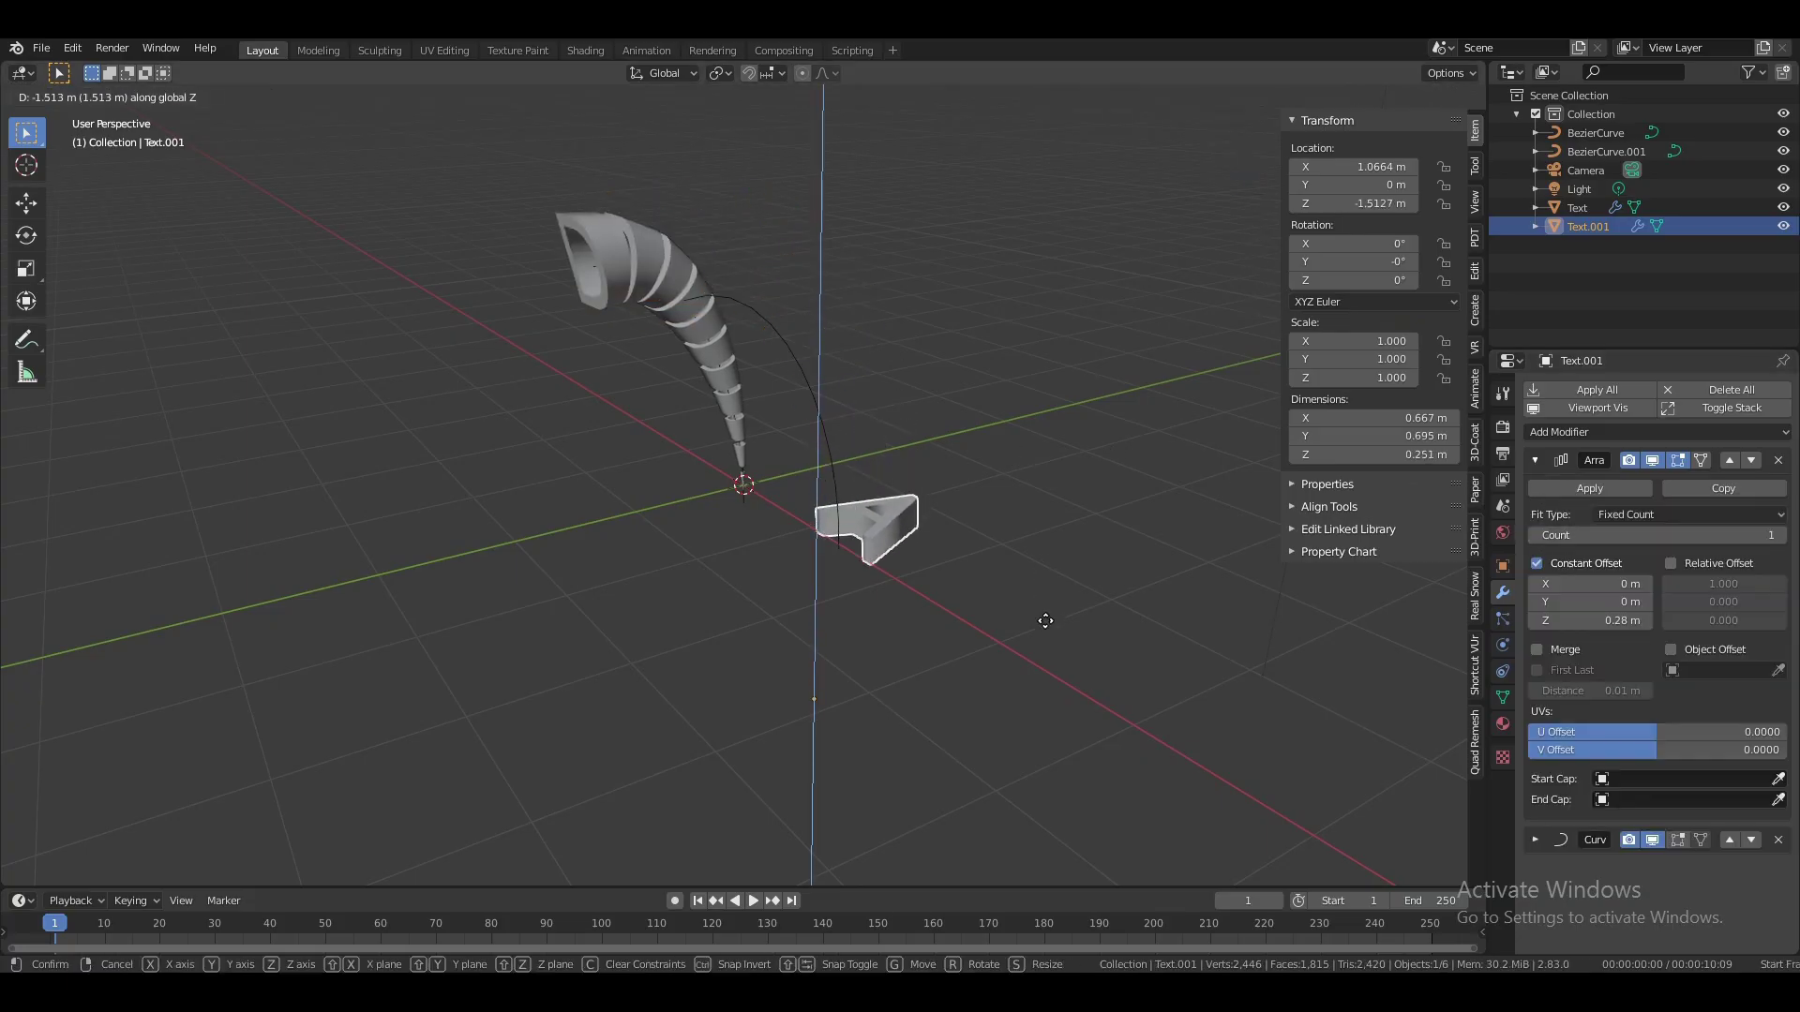
left_click(1046, 621)
middle_click_drag(1046, 621, 937, 525)
Set the A Array to 11 copies spaced 0.25 m apart in Z
left_click(1780, 535)
left_click_drag(1784, 543, 1796, 544)
middle_click_drag(937, 562, 1031, 469)
left_click(1536, 621)
left_click(1536, 621)
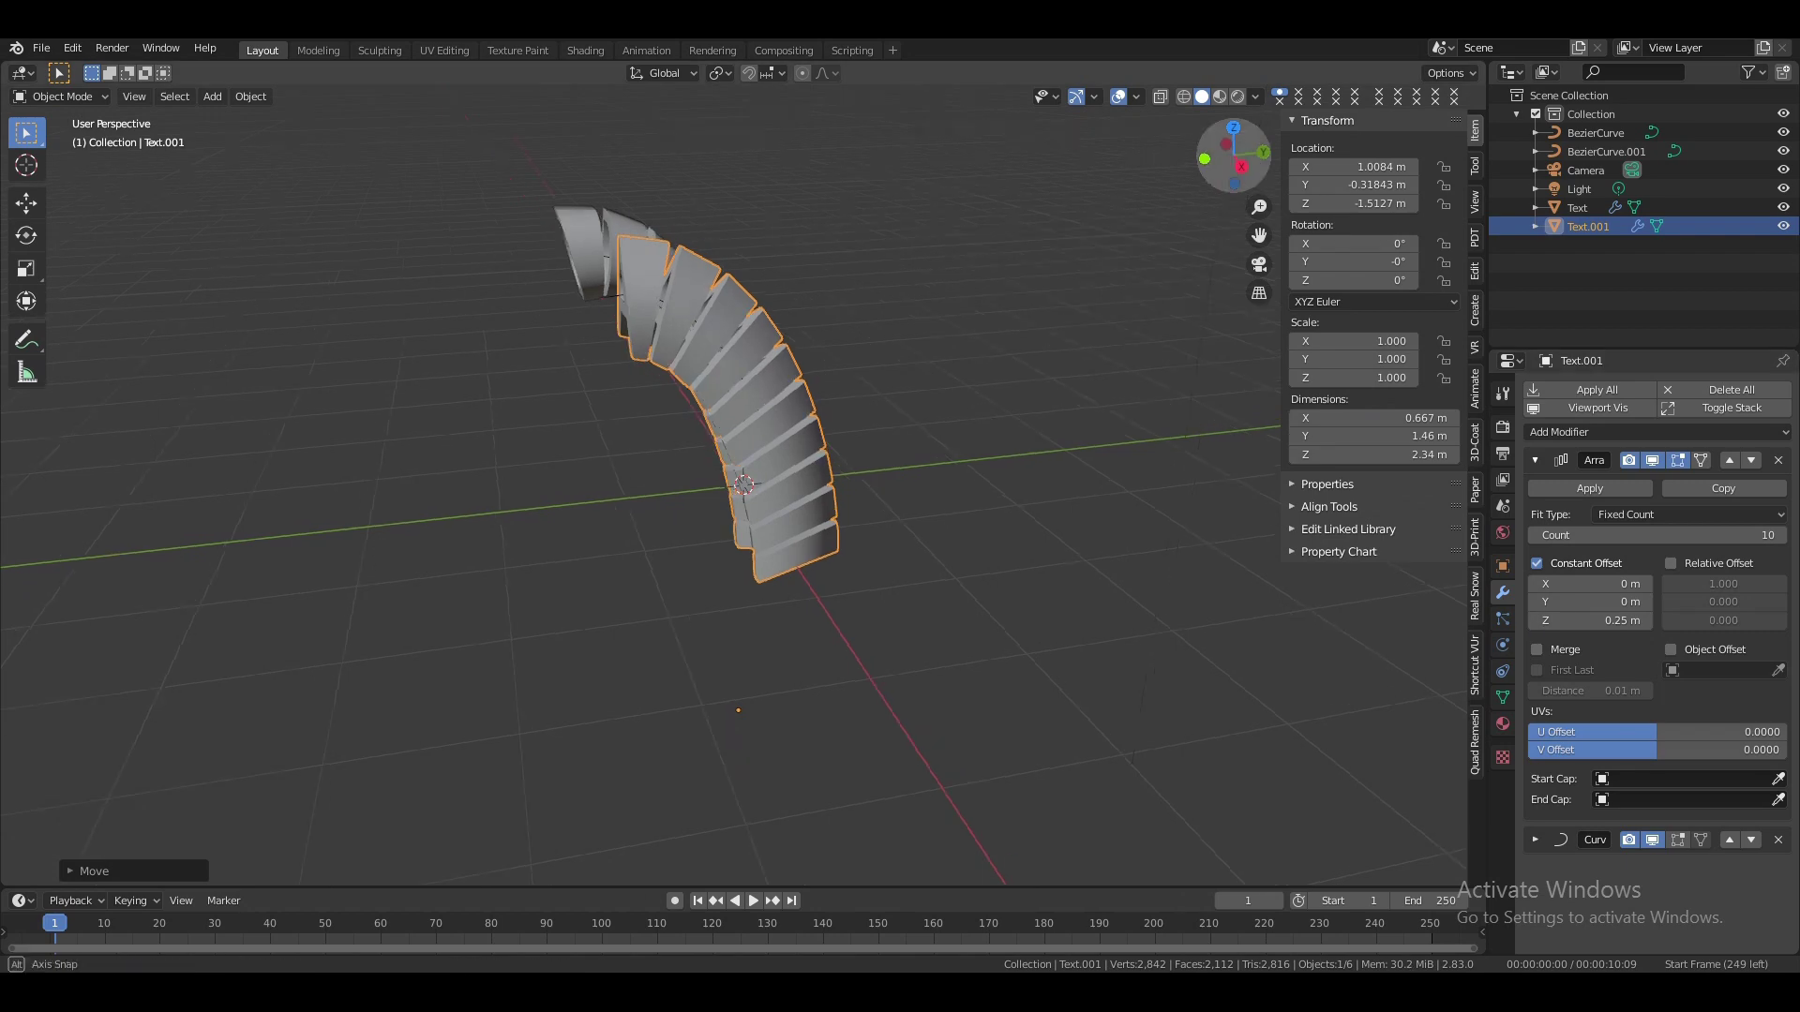
left_click_drag(1247, 164, 1180, 181)
middle_click_drag(1179, 182, 938, 300)
Set BezierCurve.001's base point Radius to 0 so the A horn tapers
left_click(1605, 151)
key("Tab")
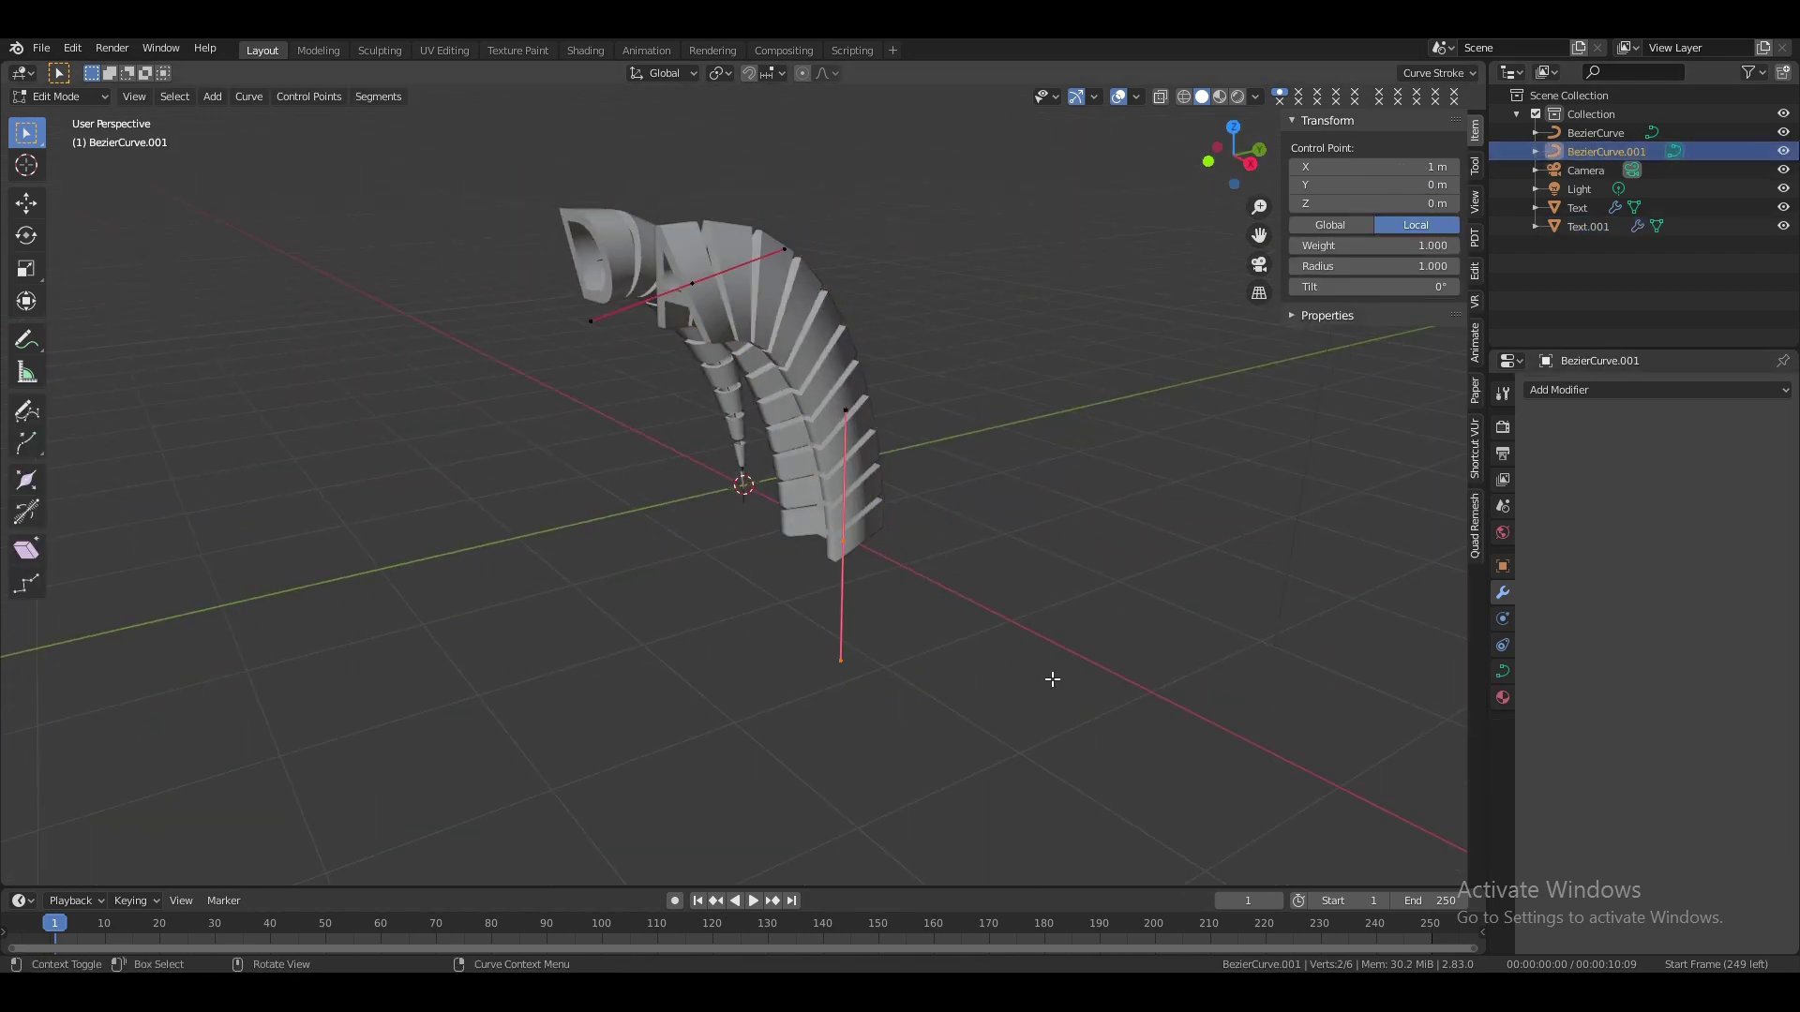
left_click_drag(1374, 266, 1332, 265)
key("Tab")
middle_click_drag(1085, 293, 653, 253)
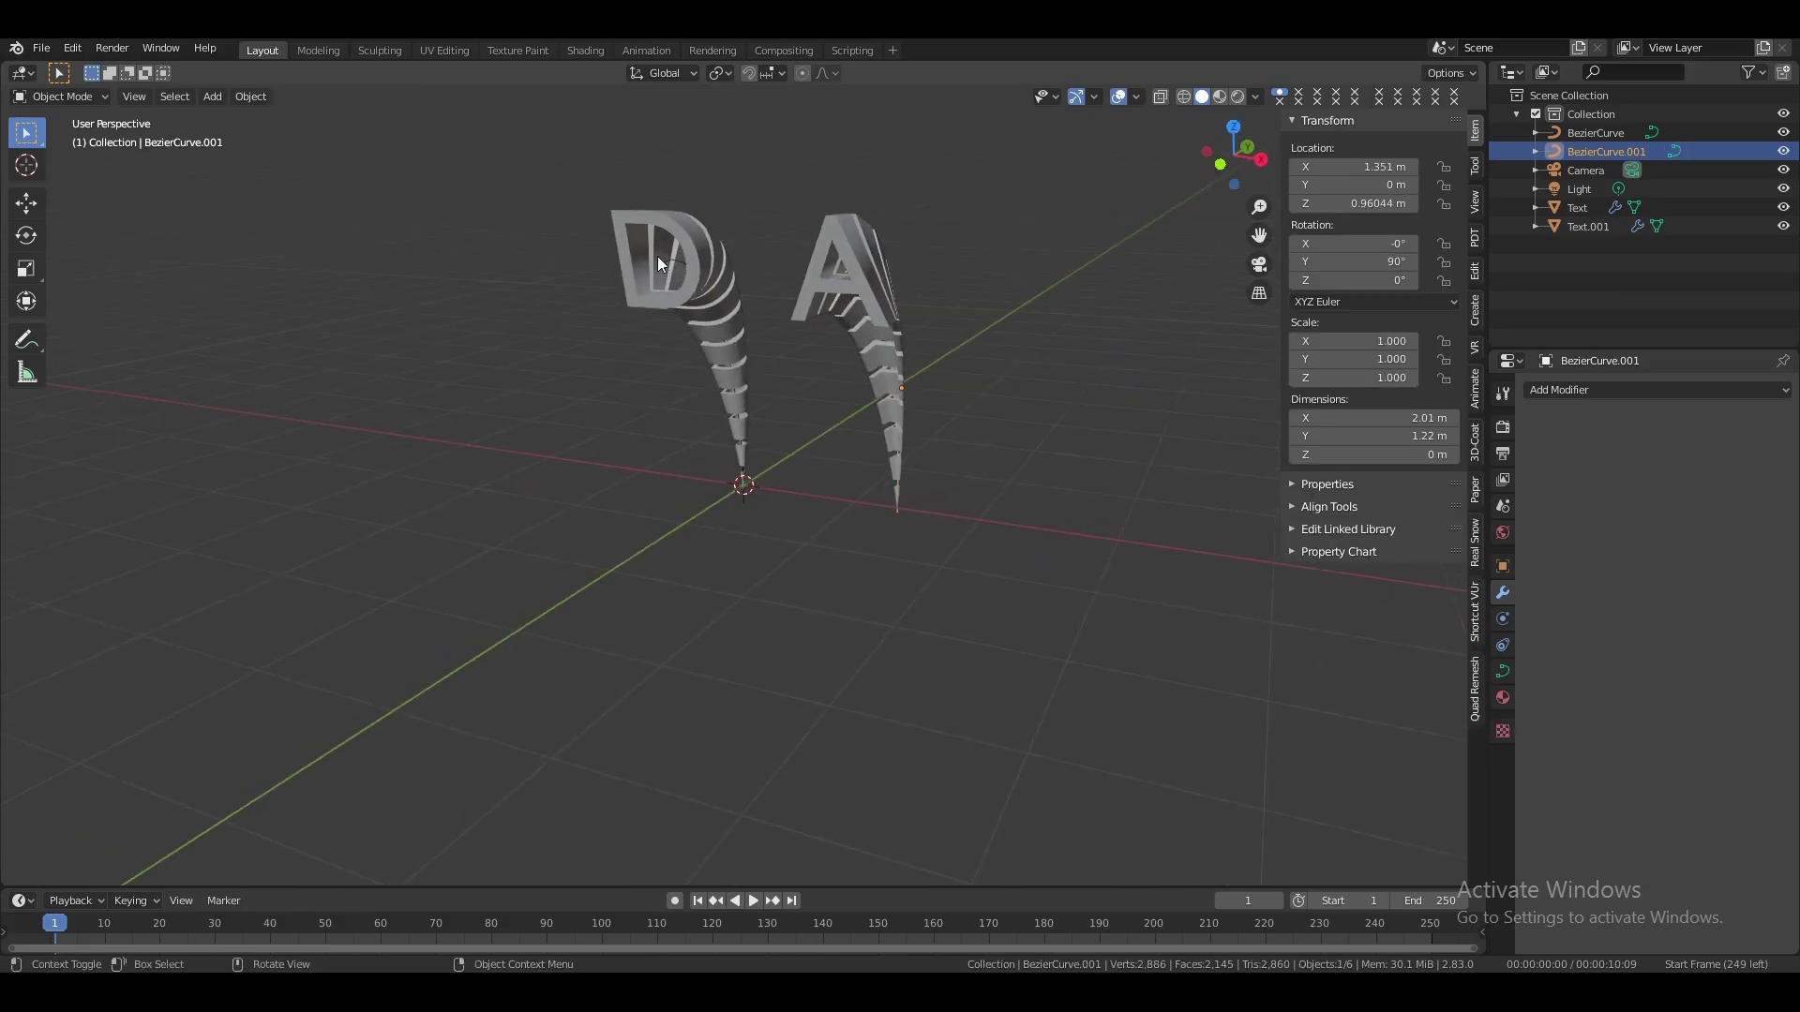
left_click(653, 253)
left_click(718, 341)
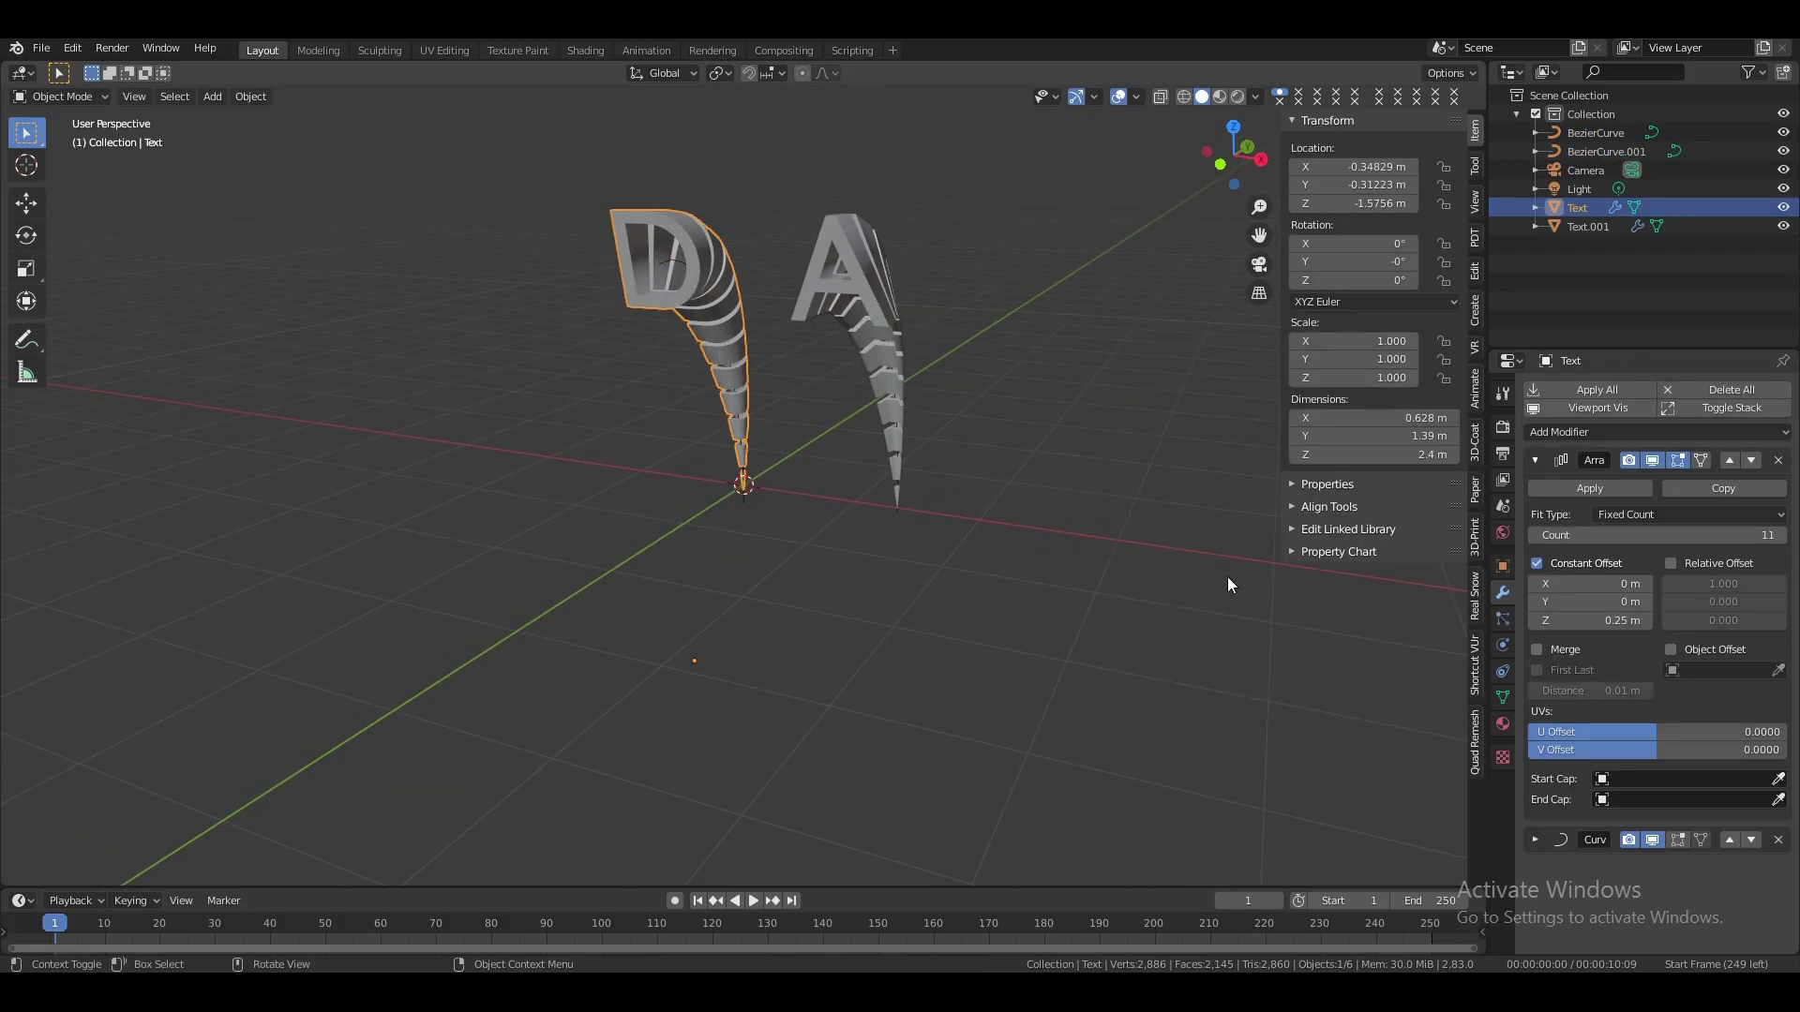
Keyframe the D's Array Count at 1 on frame 1 and 11 on frame 30
left_click_drag(1662, 536, 1603, 536)
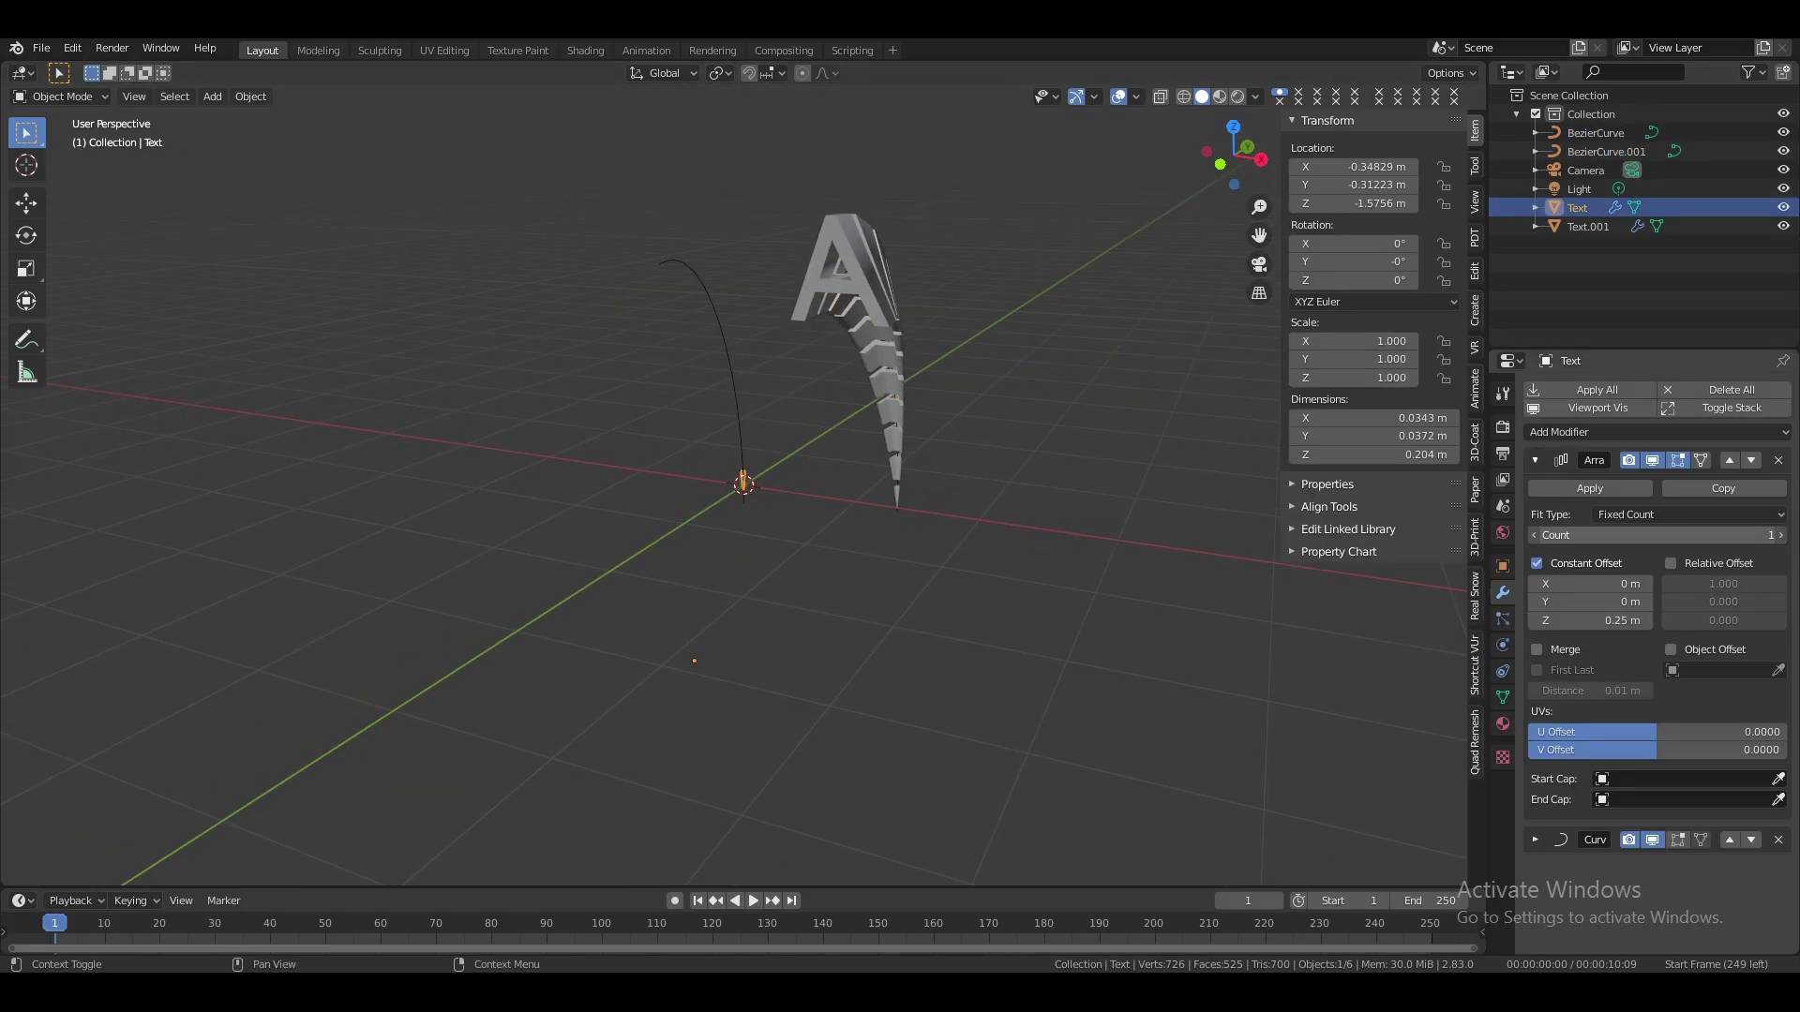
key("i")
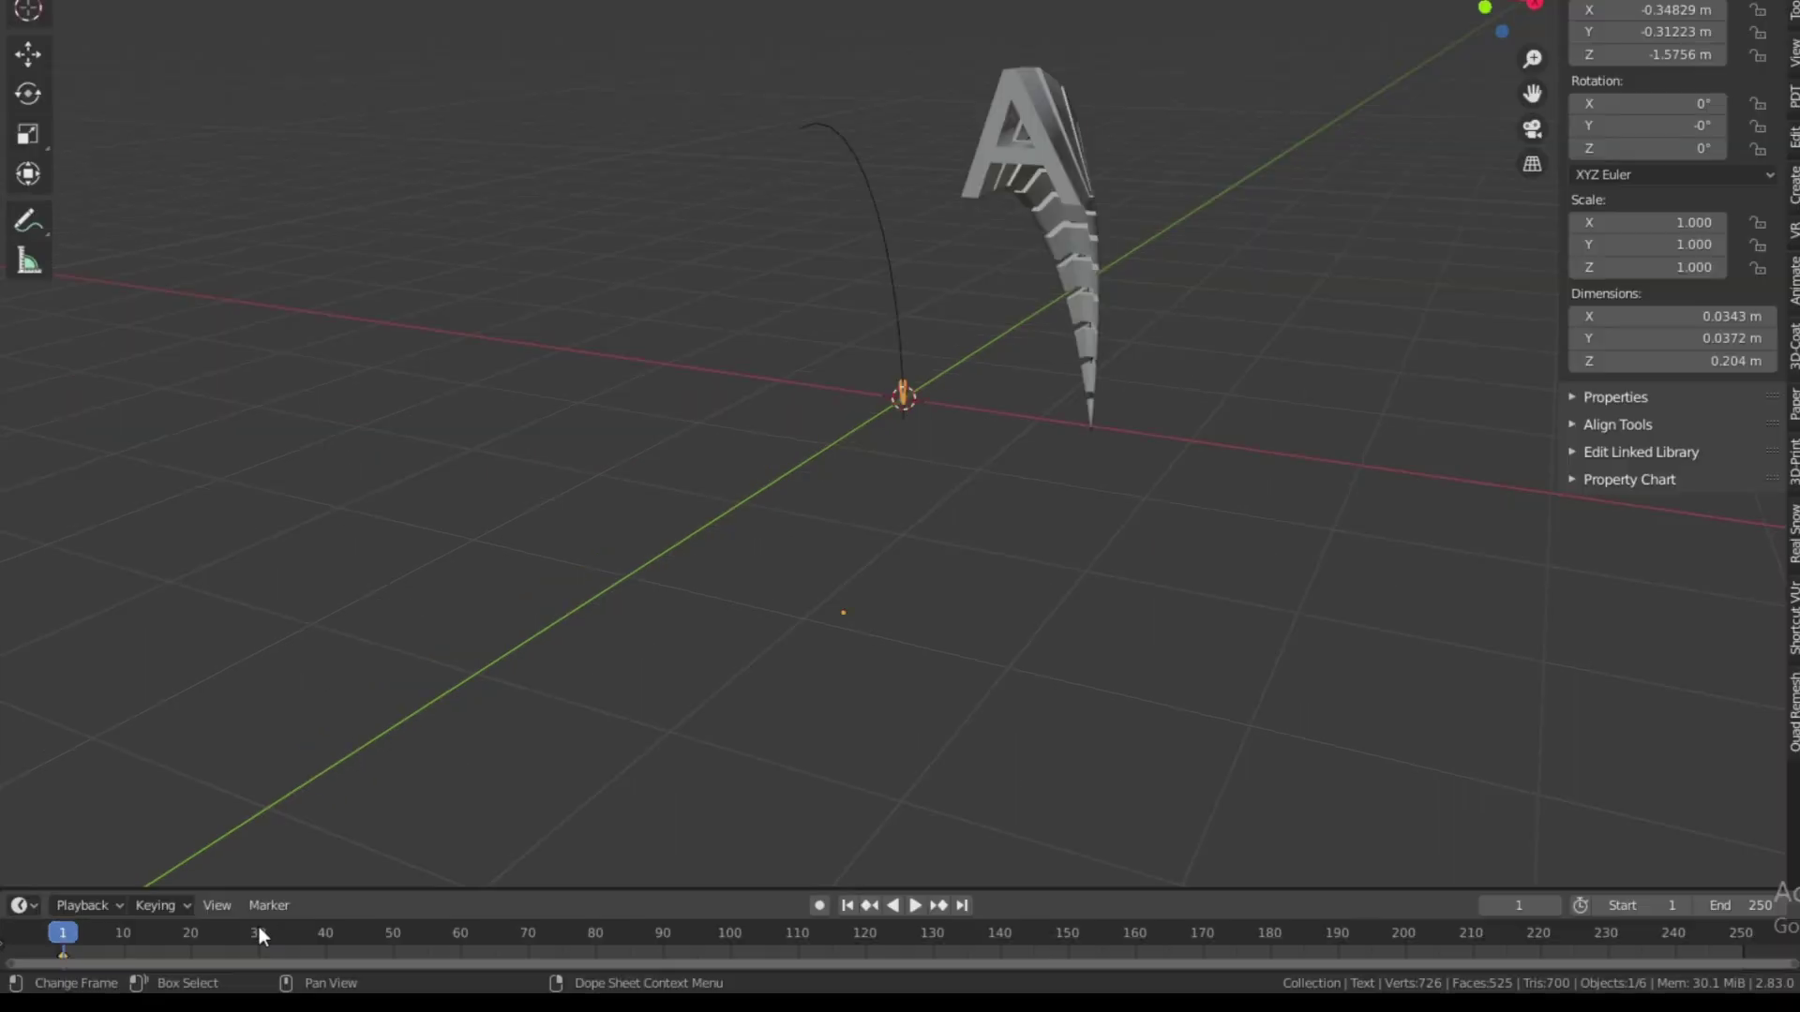
left_click(260, 929)
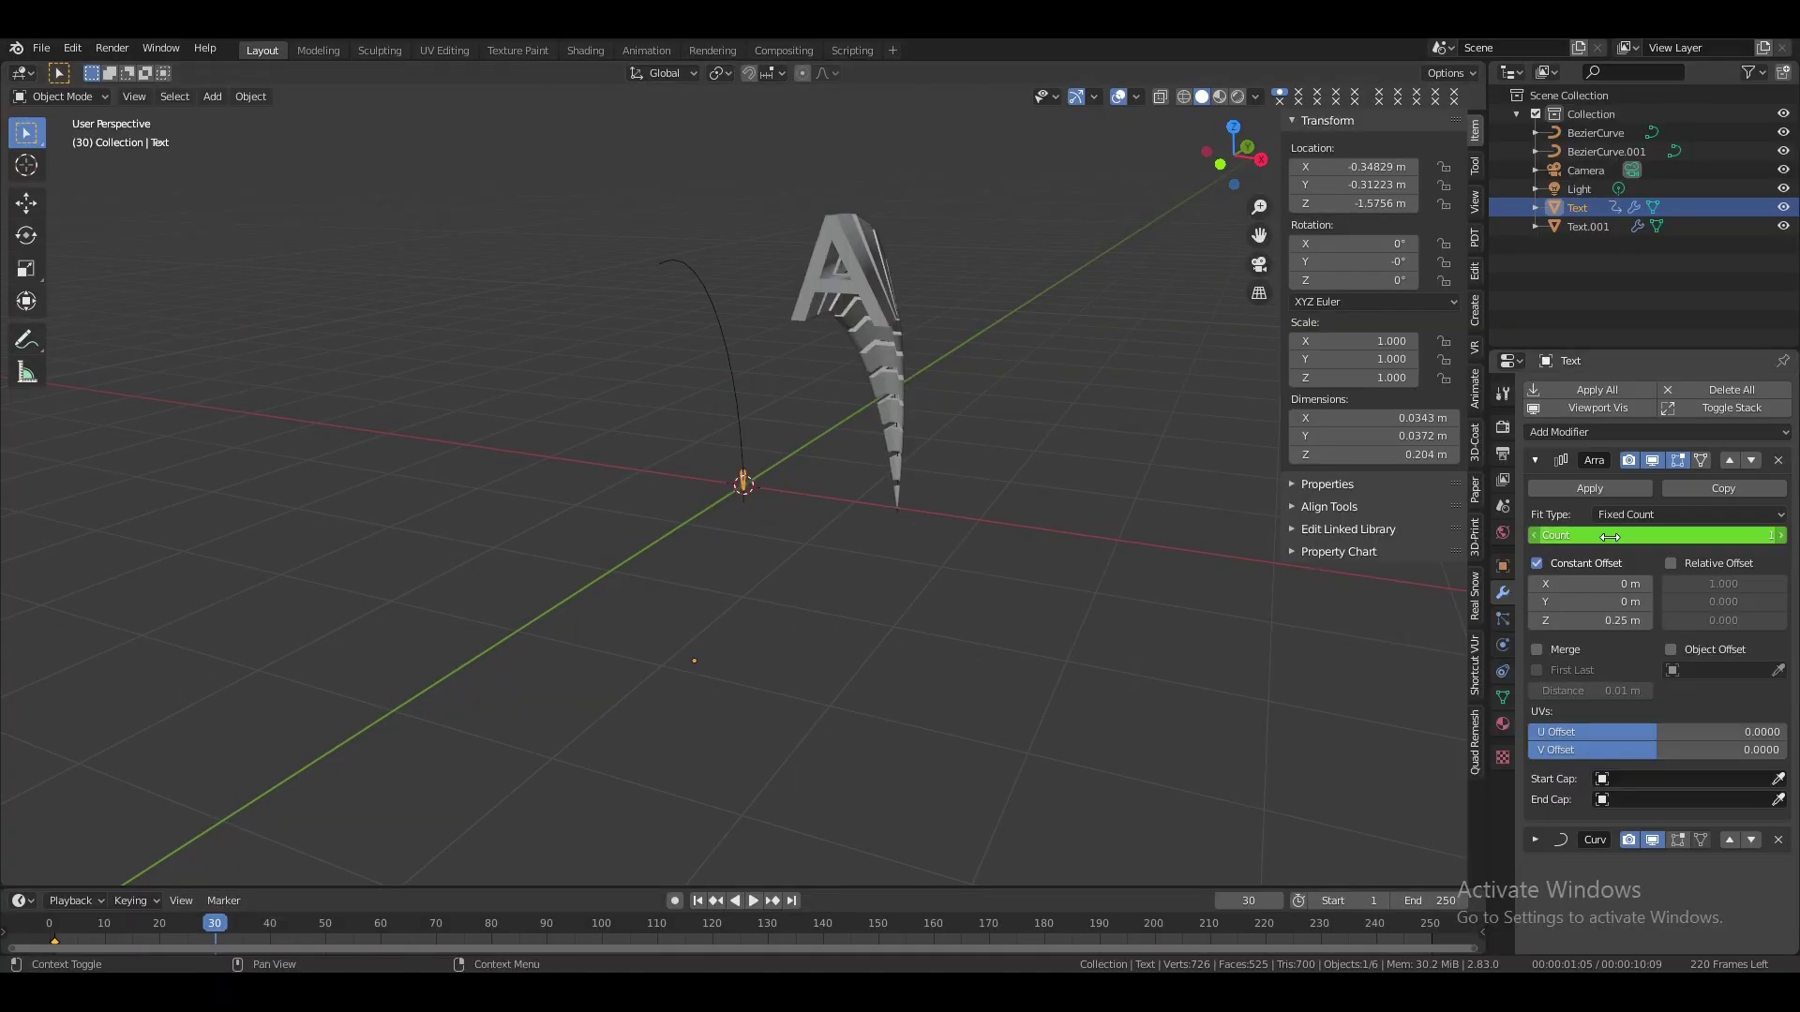
left_click(1621, 534)
type("11")
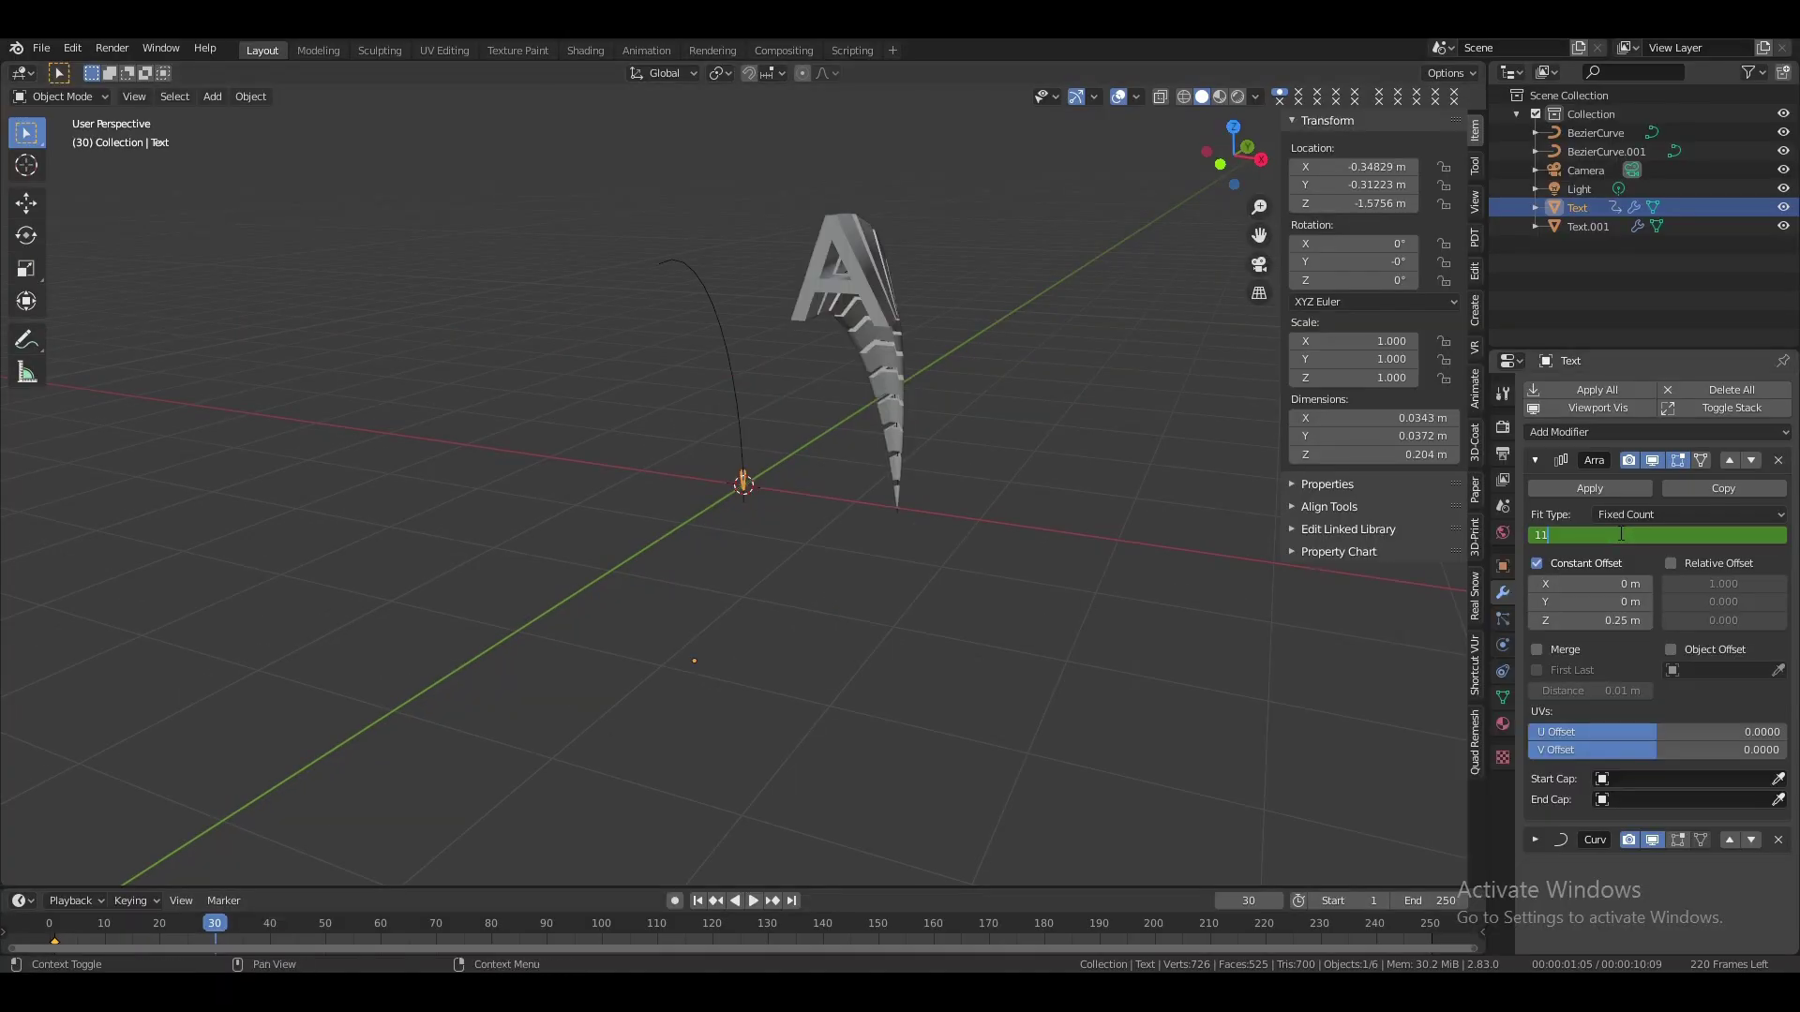
key("Return")
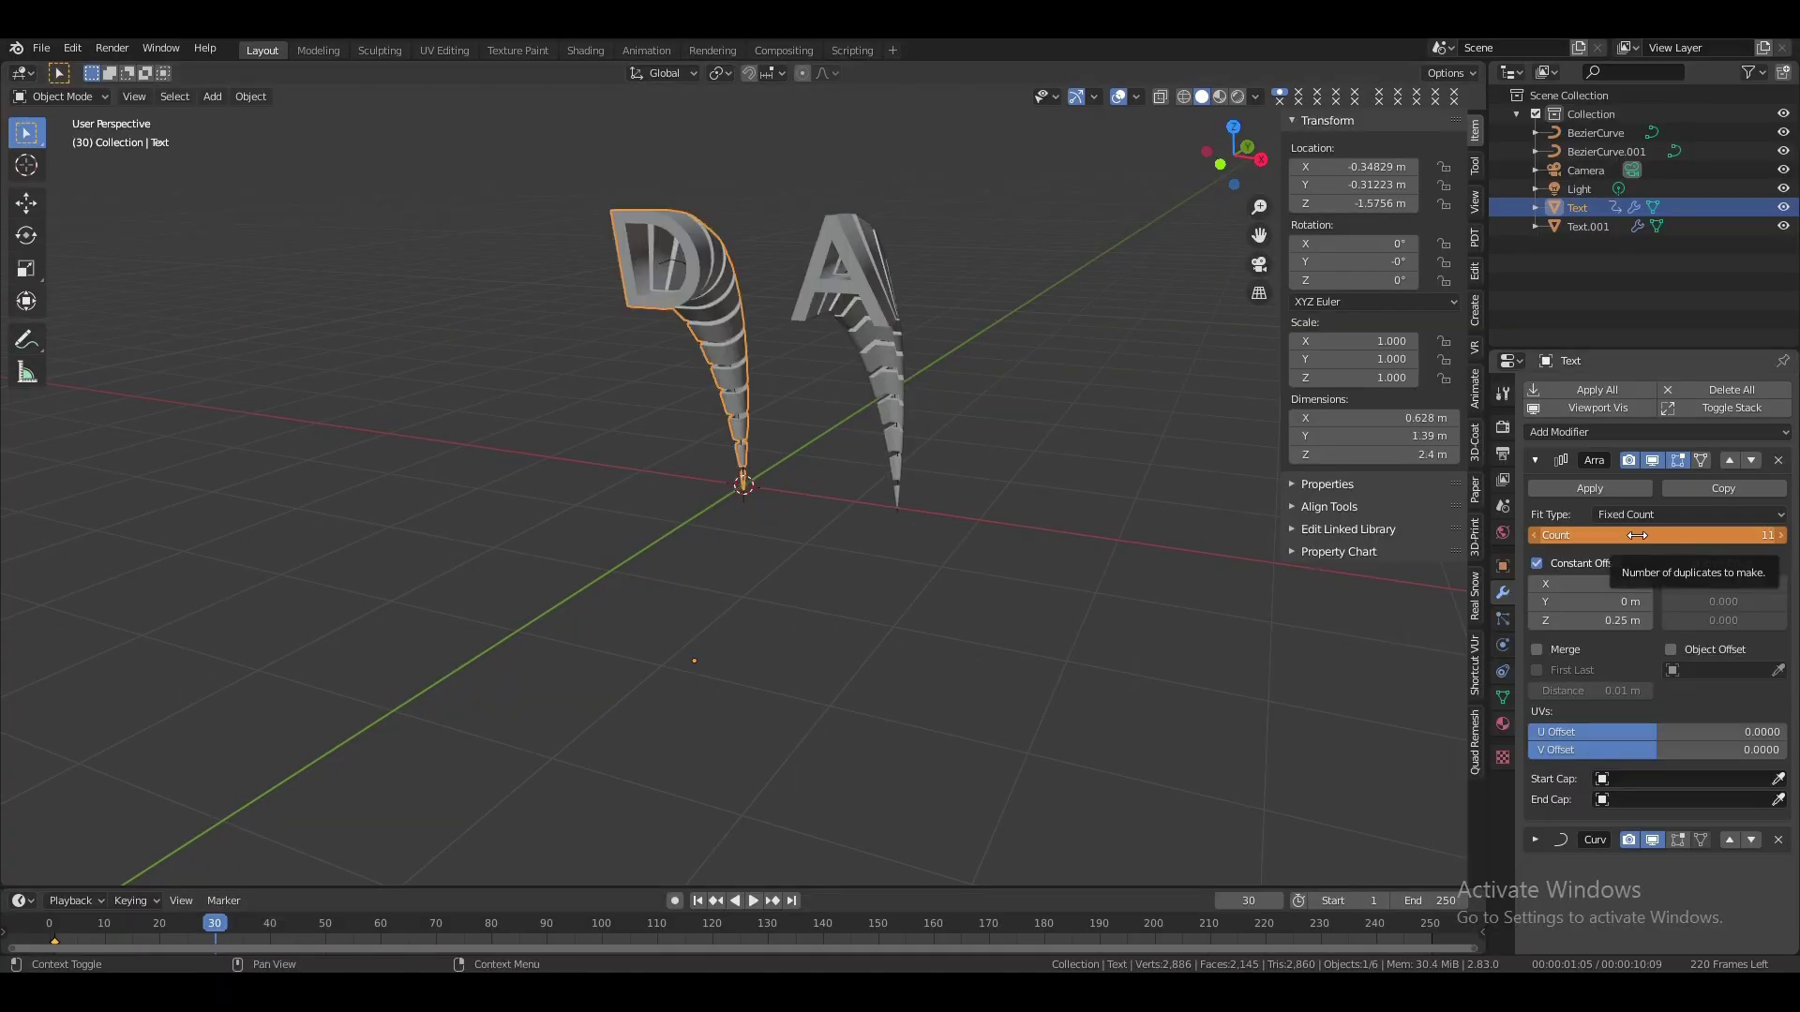
key("i")
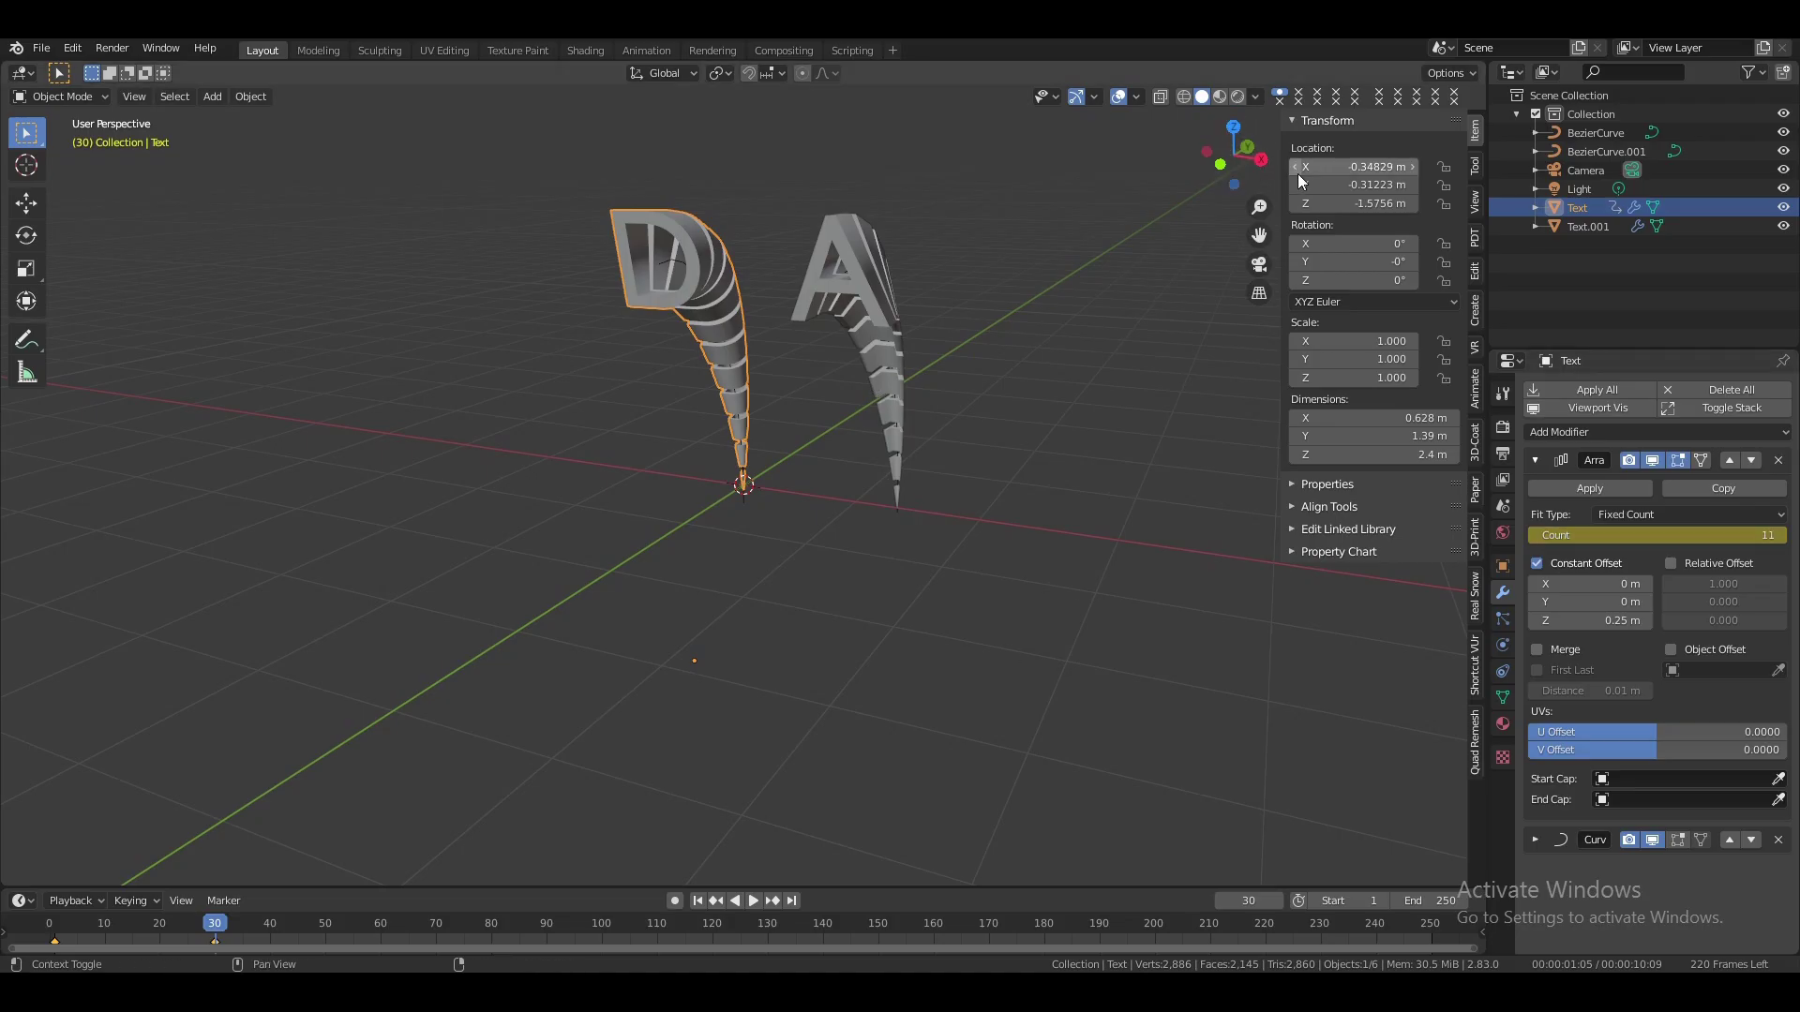
Keyframe the A's Array Count at 0 on frame 1 and 11 on frame 30
left_click(828, 297)
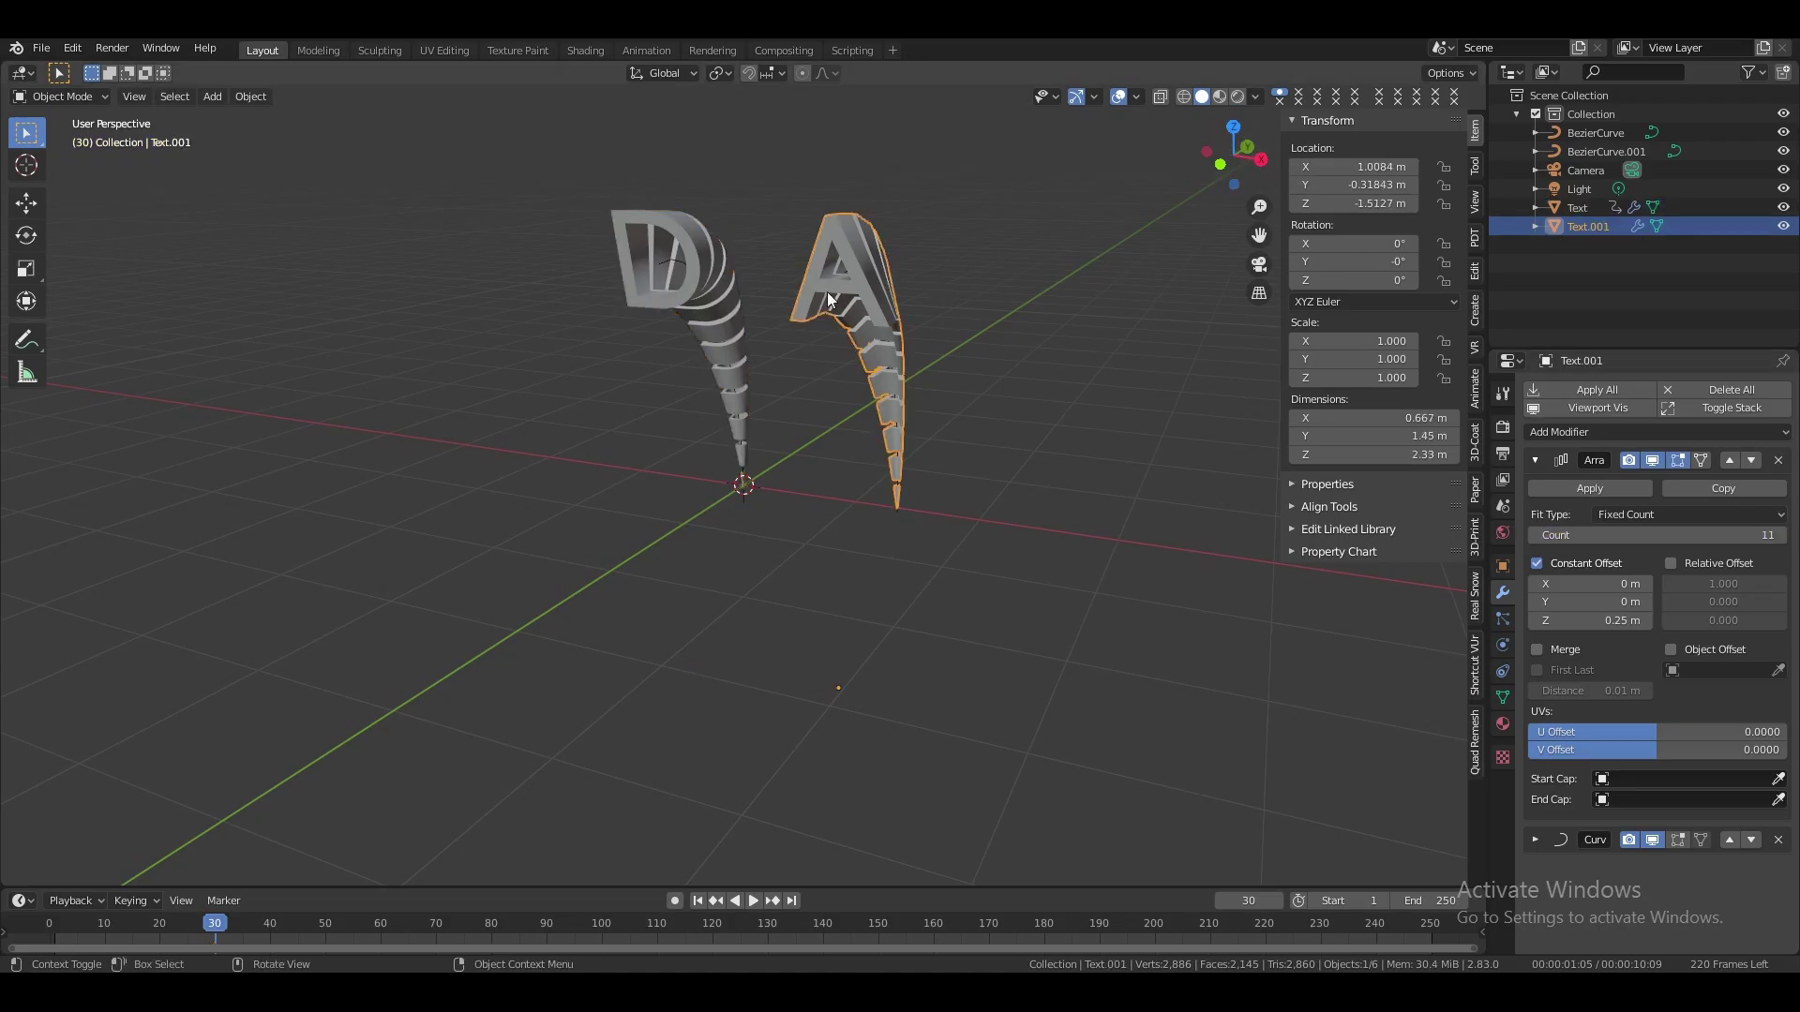
left_click(55, 914)
left_click(1642, 537)
type("0")
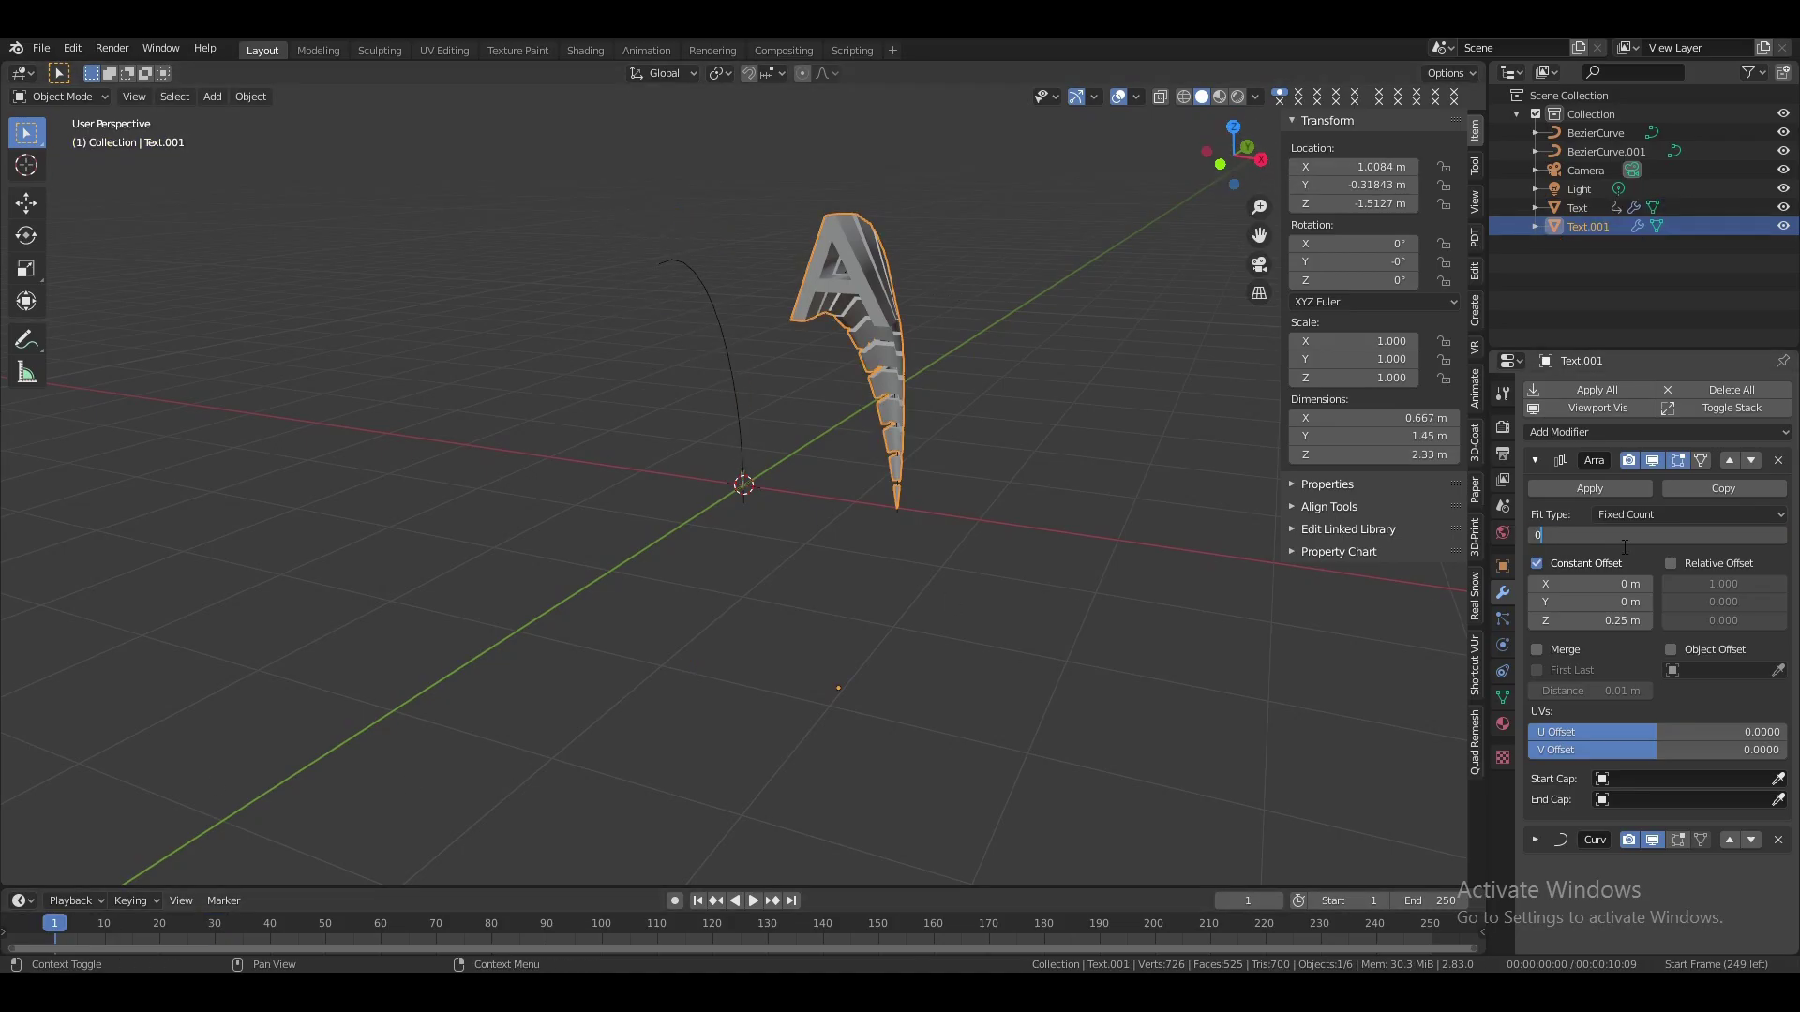
key("Return")
key("i")
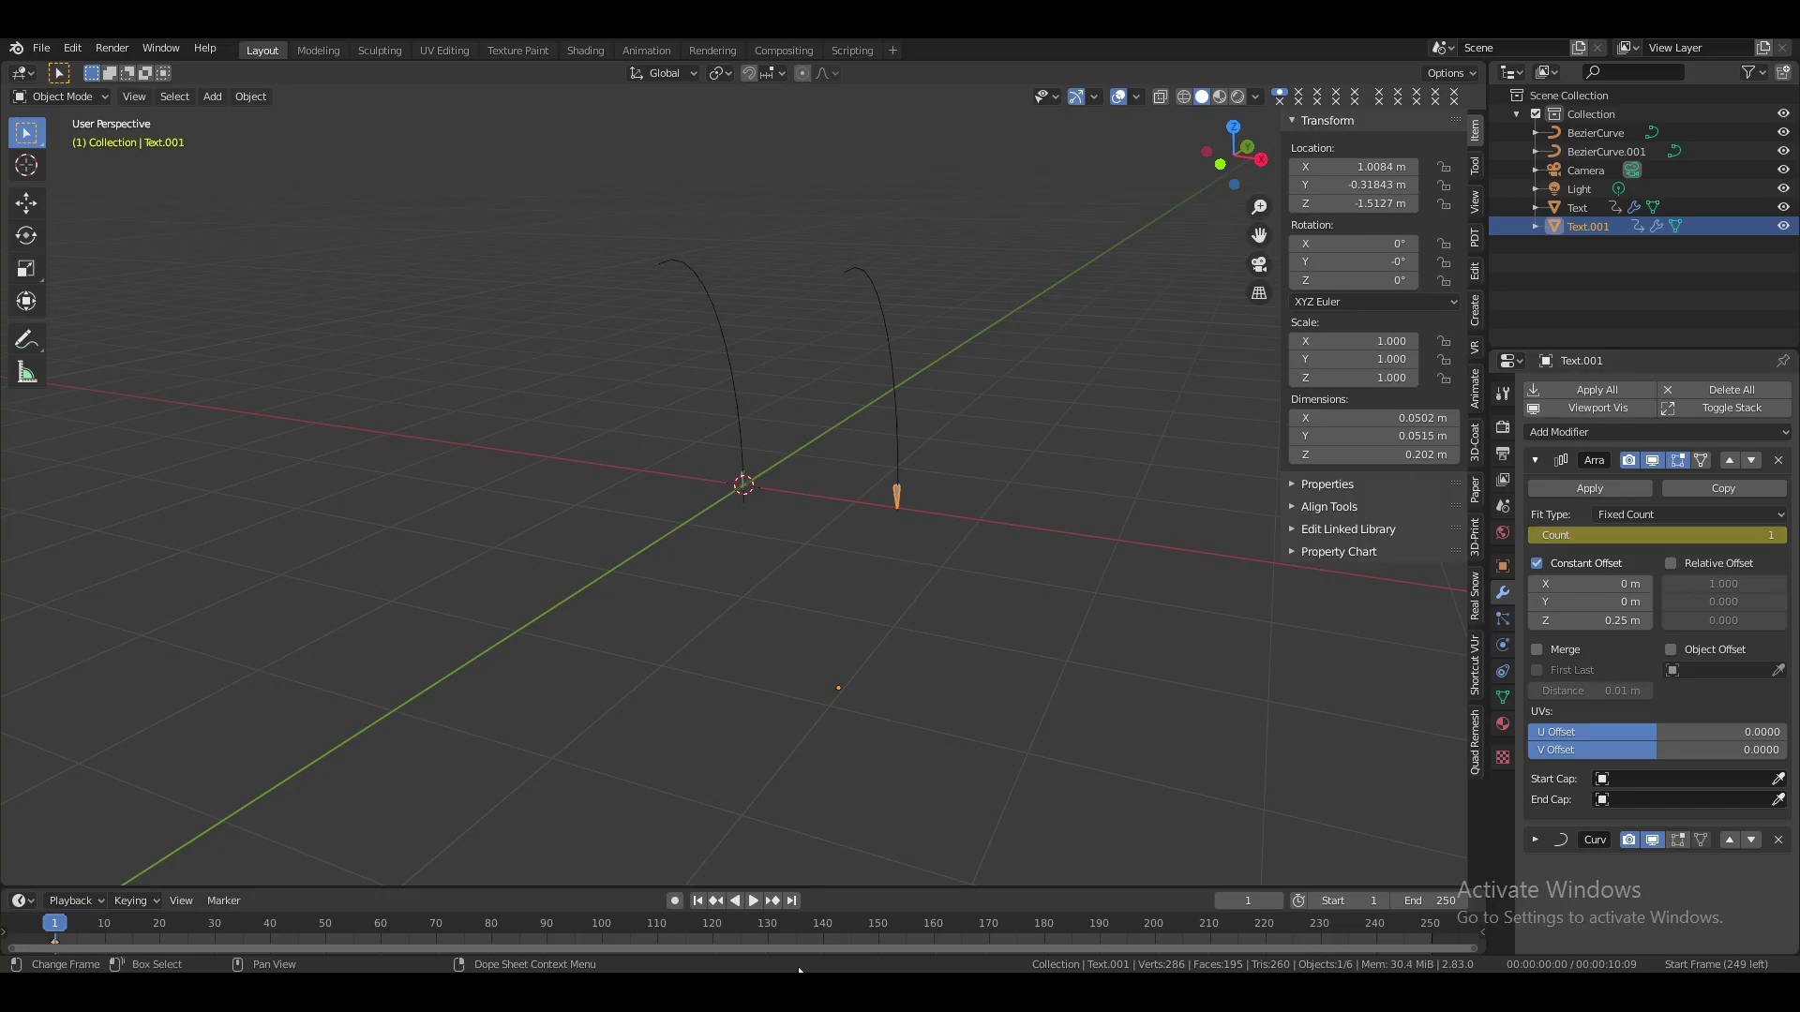
left_click(215, 924)
left_click(1681, 537)
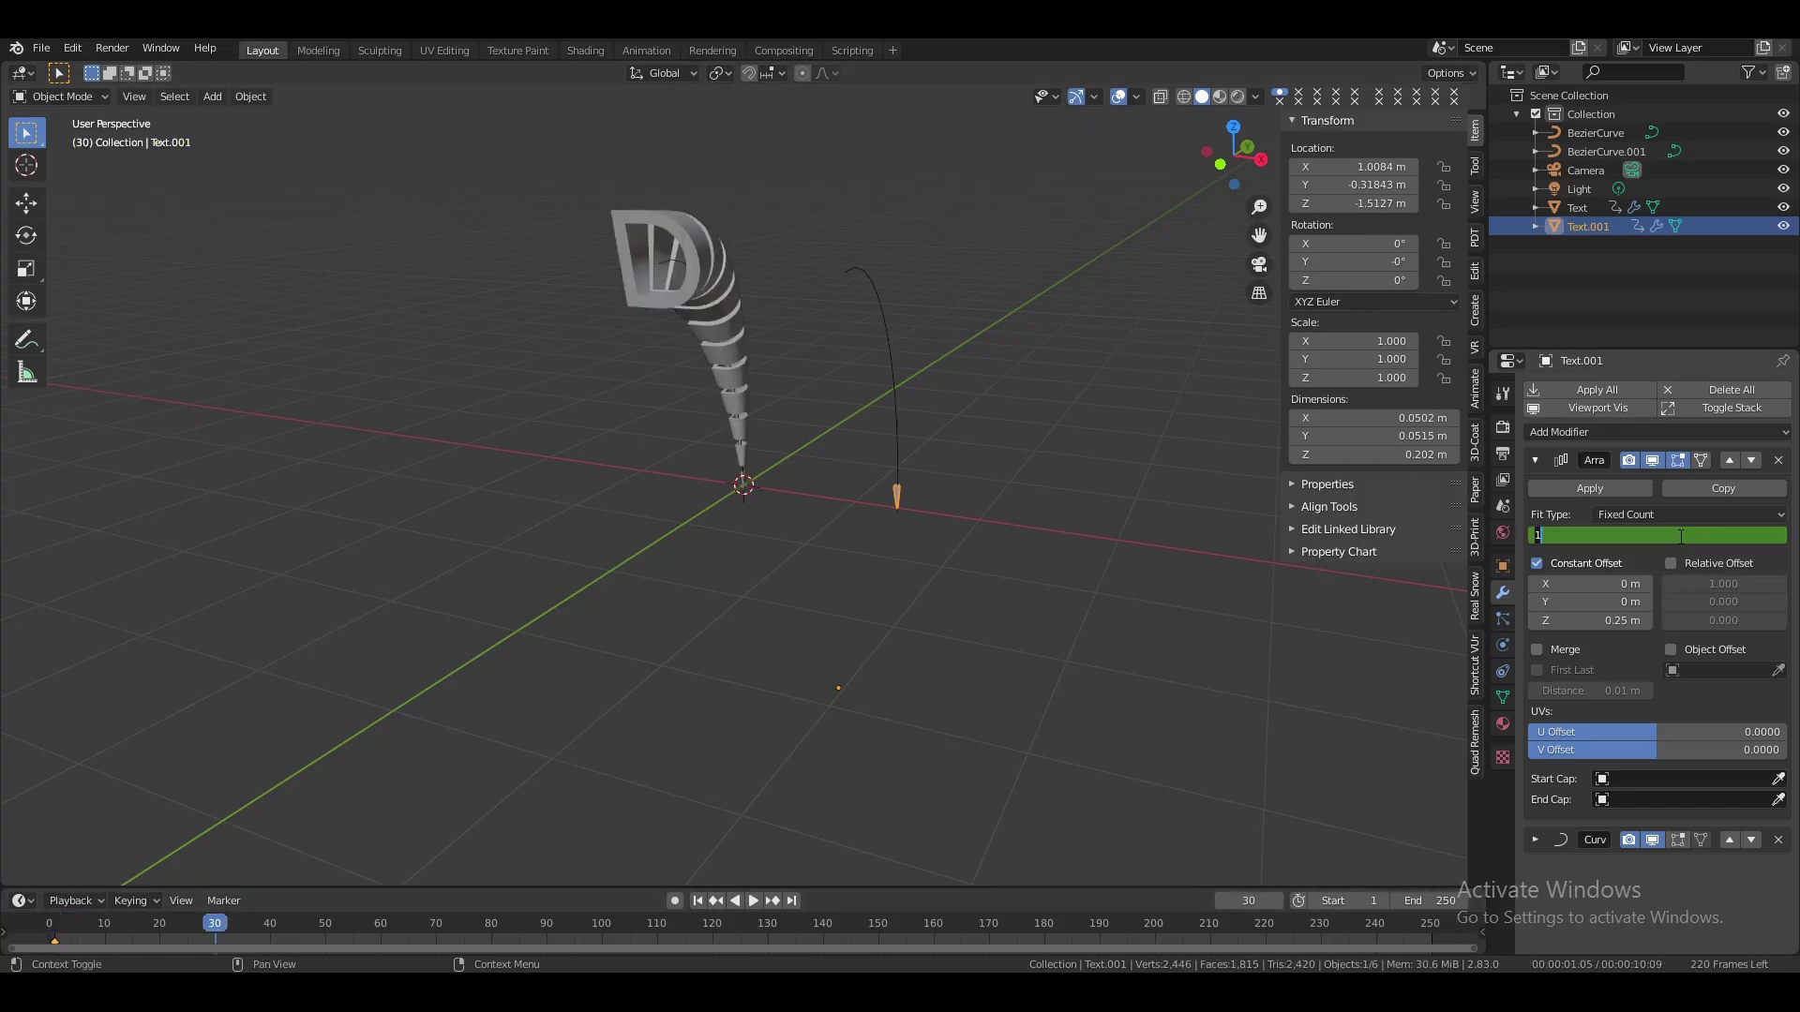
type("11")
key("Return")
key("i")
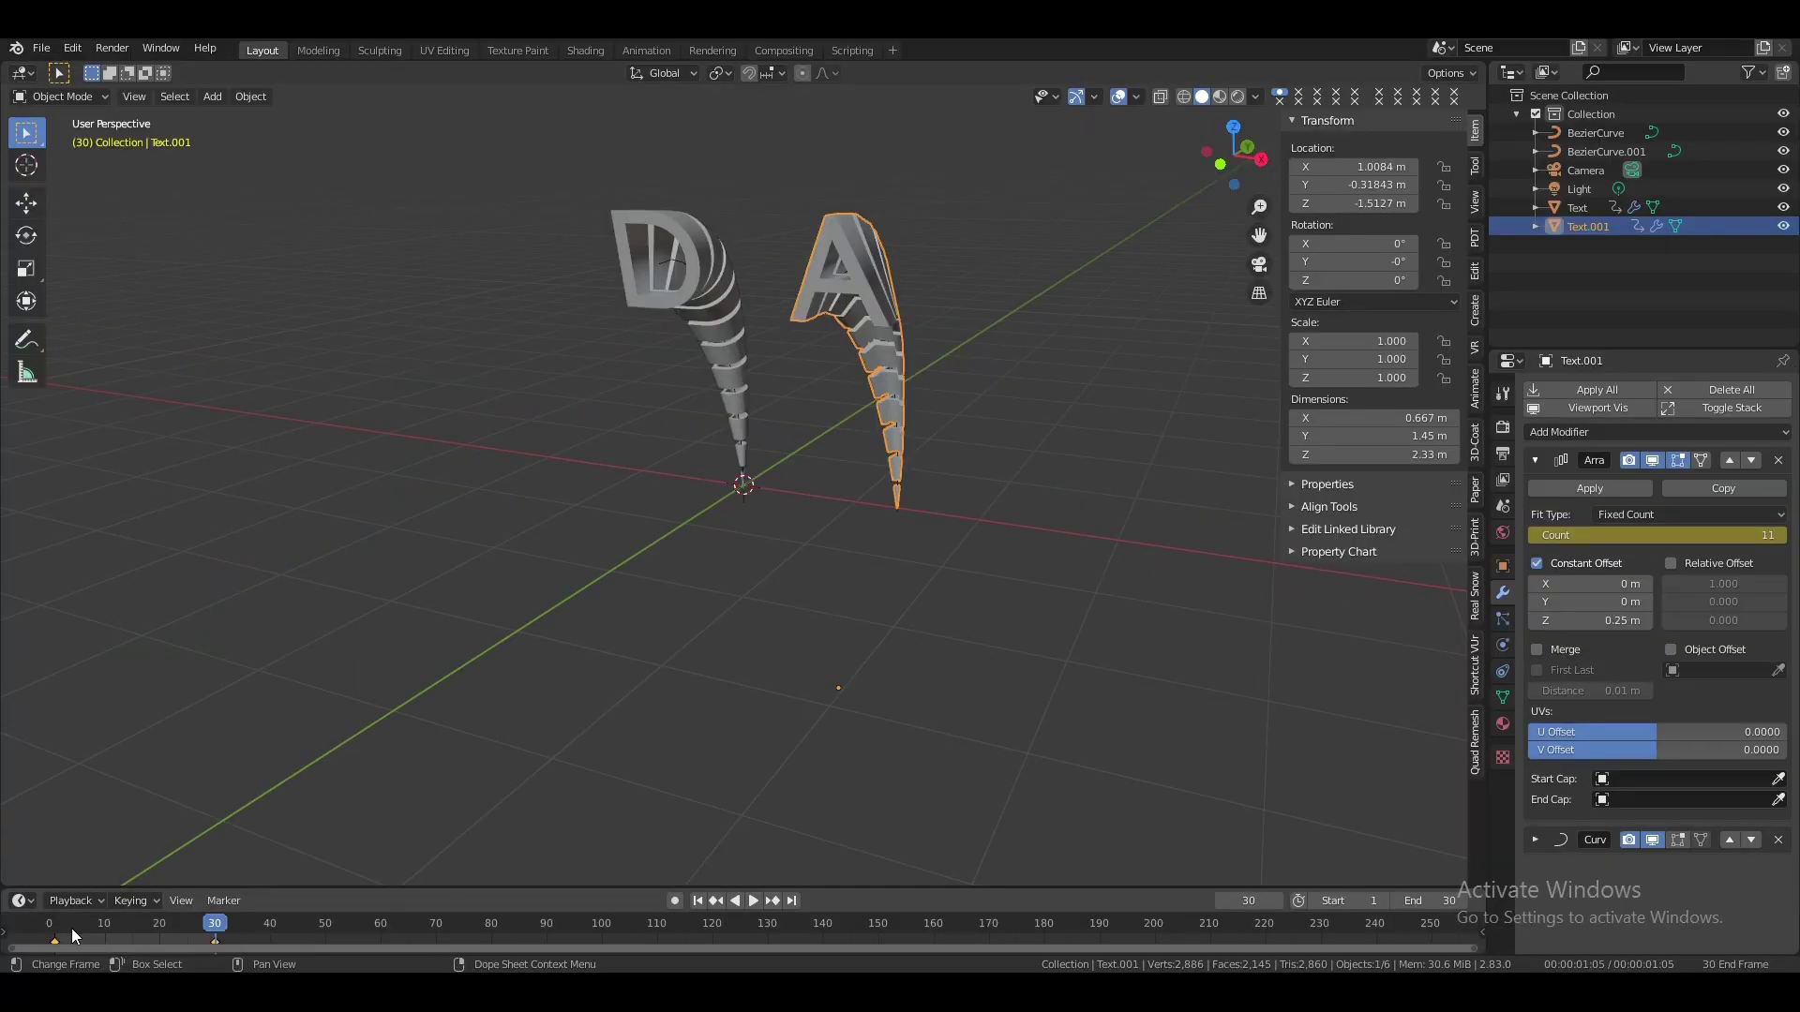
Play the animation, then move both letters' end keyframes from frame 30 to frame 20 and replay
left_click(56, 926)
left_click(178, 698)
key("space")
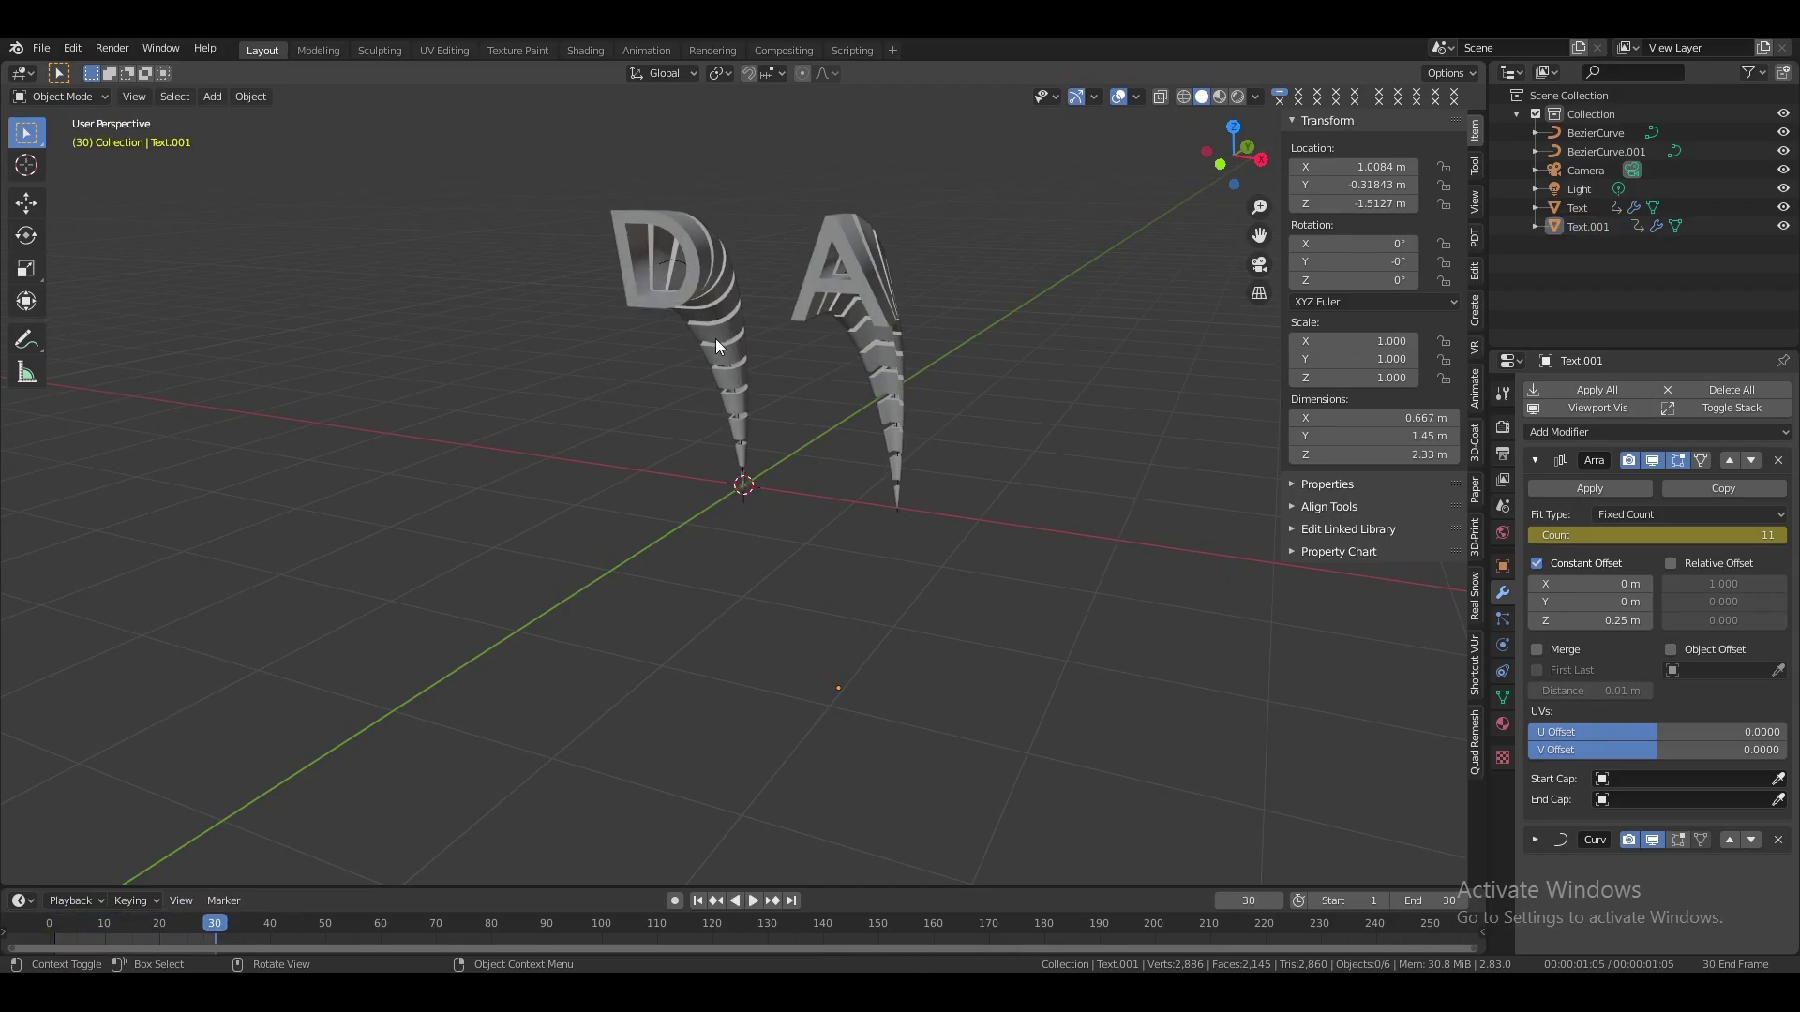
left_click(735, 317)
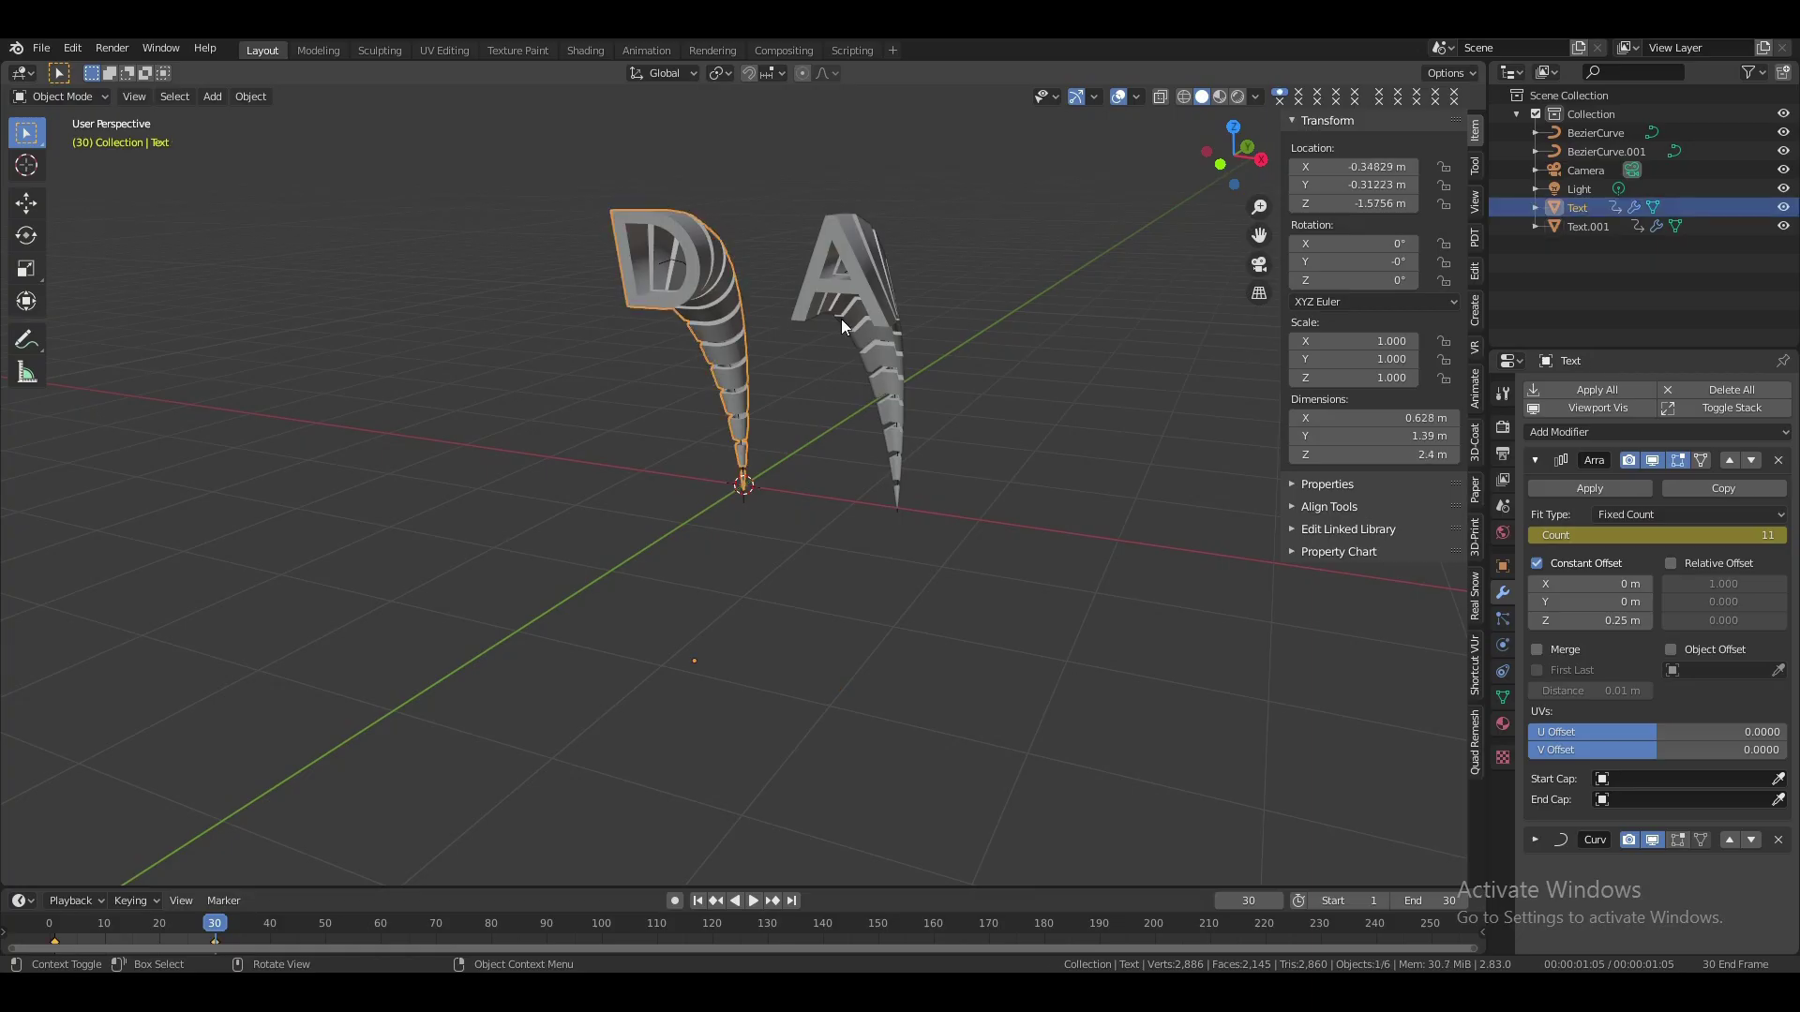
left_click(904, 395, "shift")
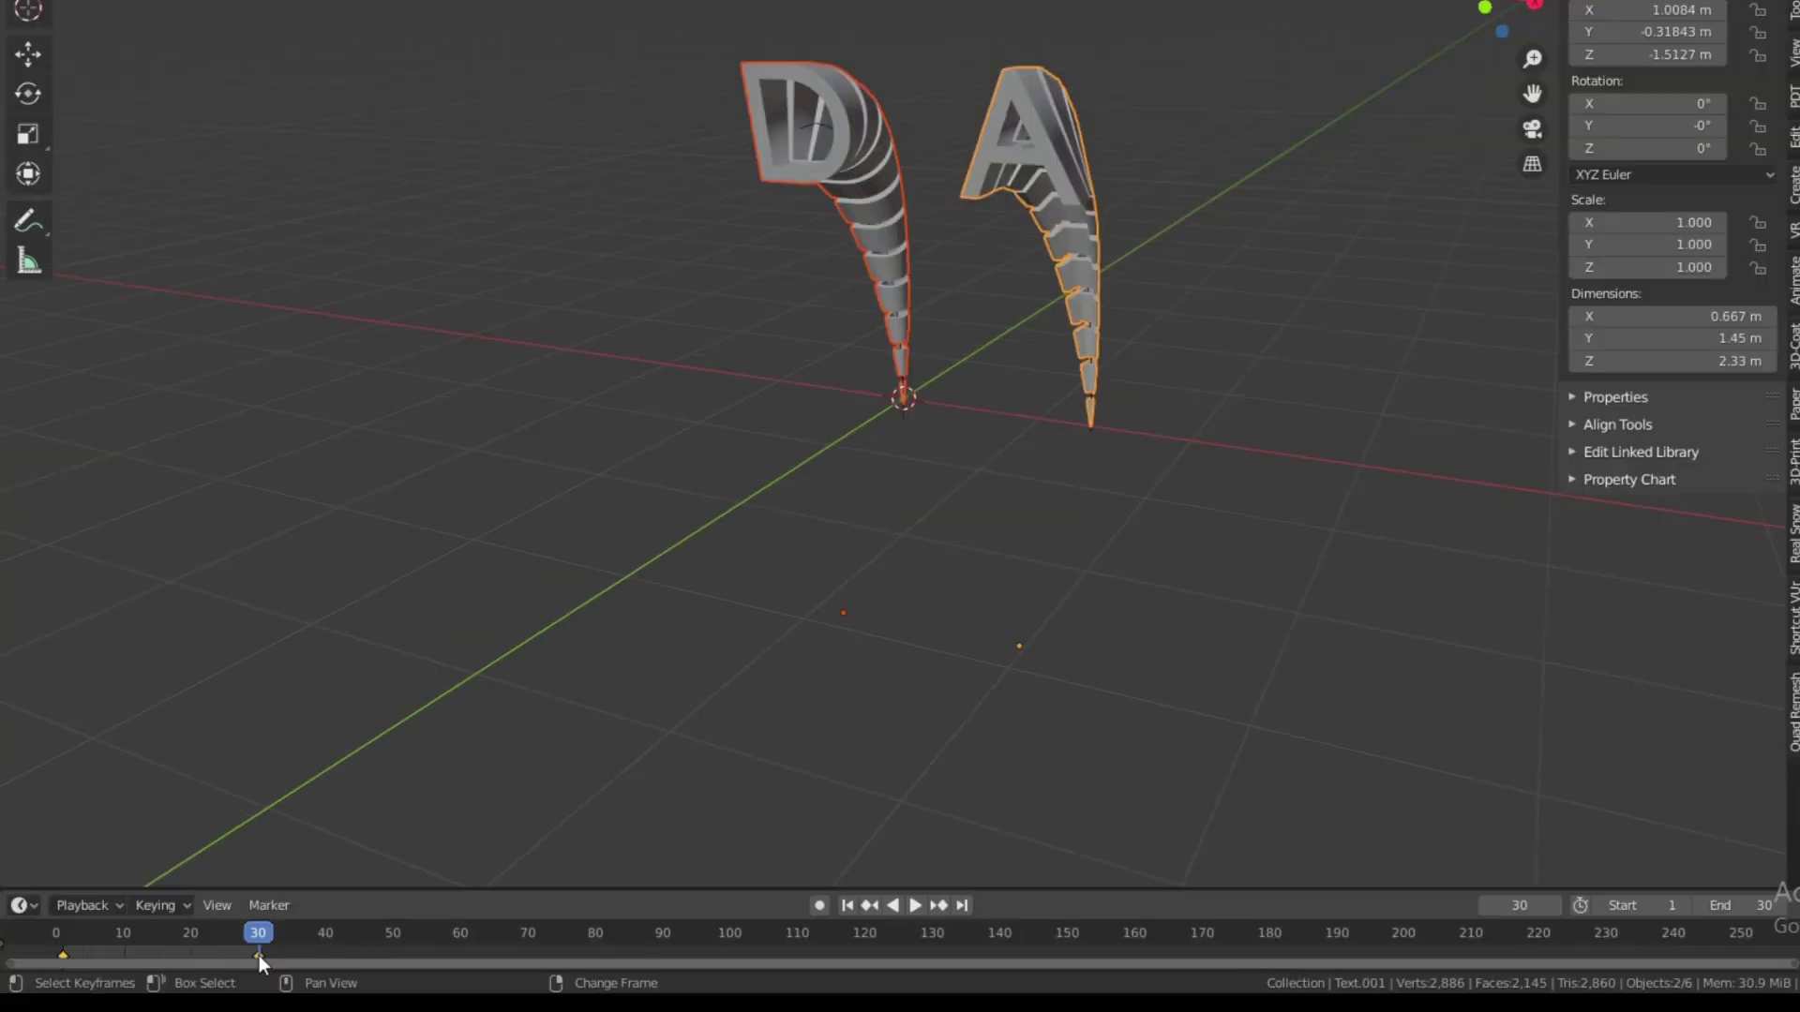
left_click(259, 955)
left_click_drag(256, 949, 191, 951)
left_click(53, 930)
key("space")
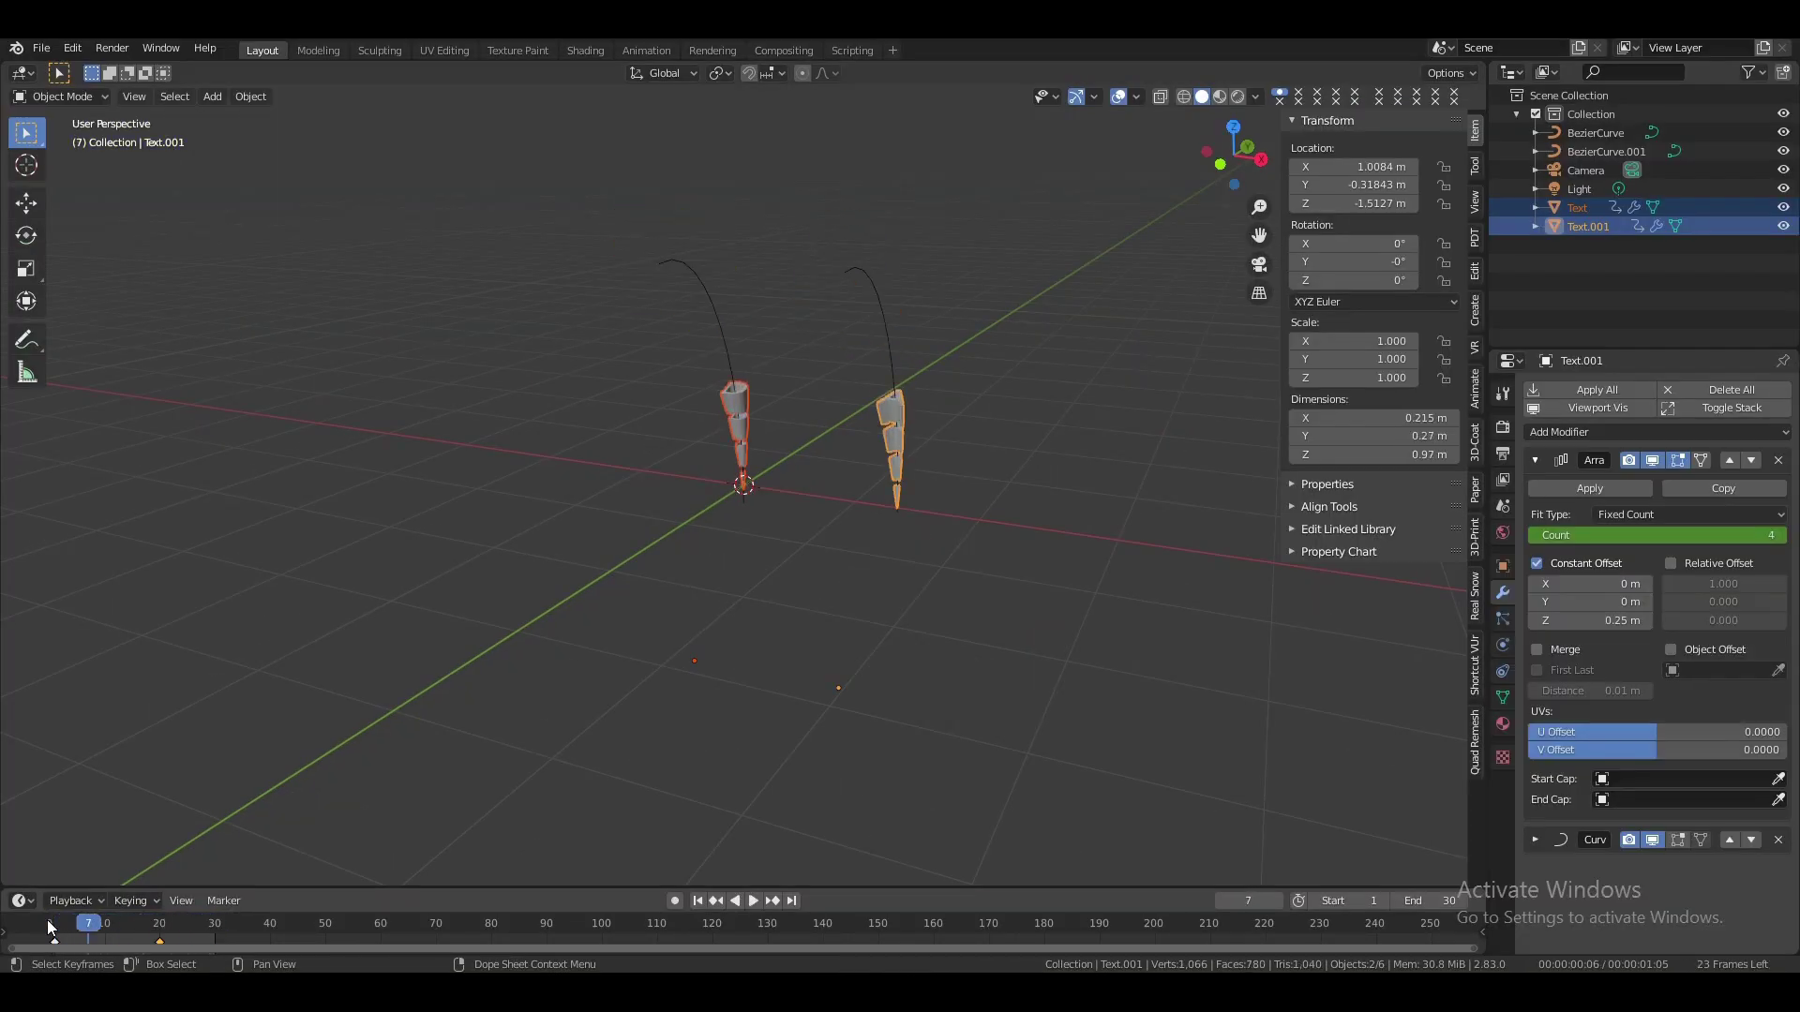
key("space")
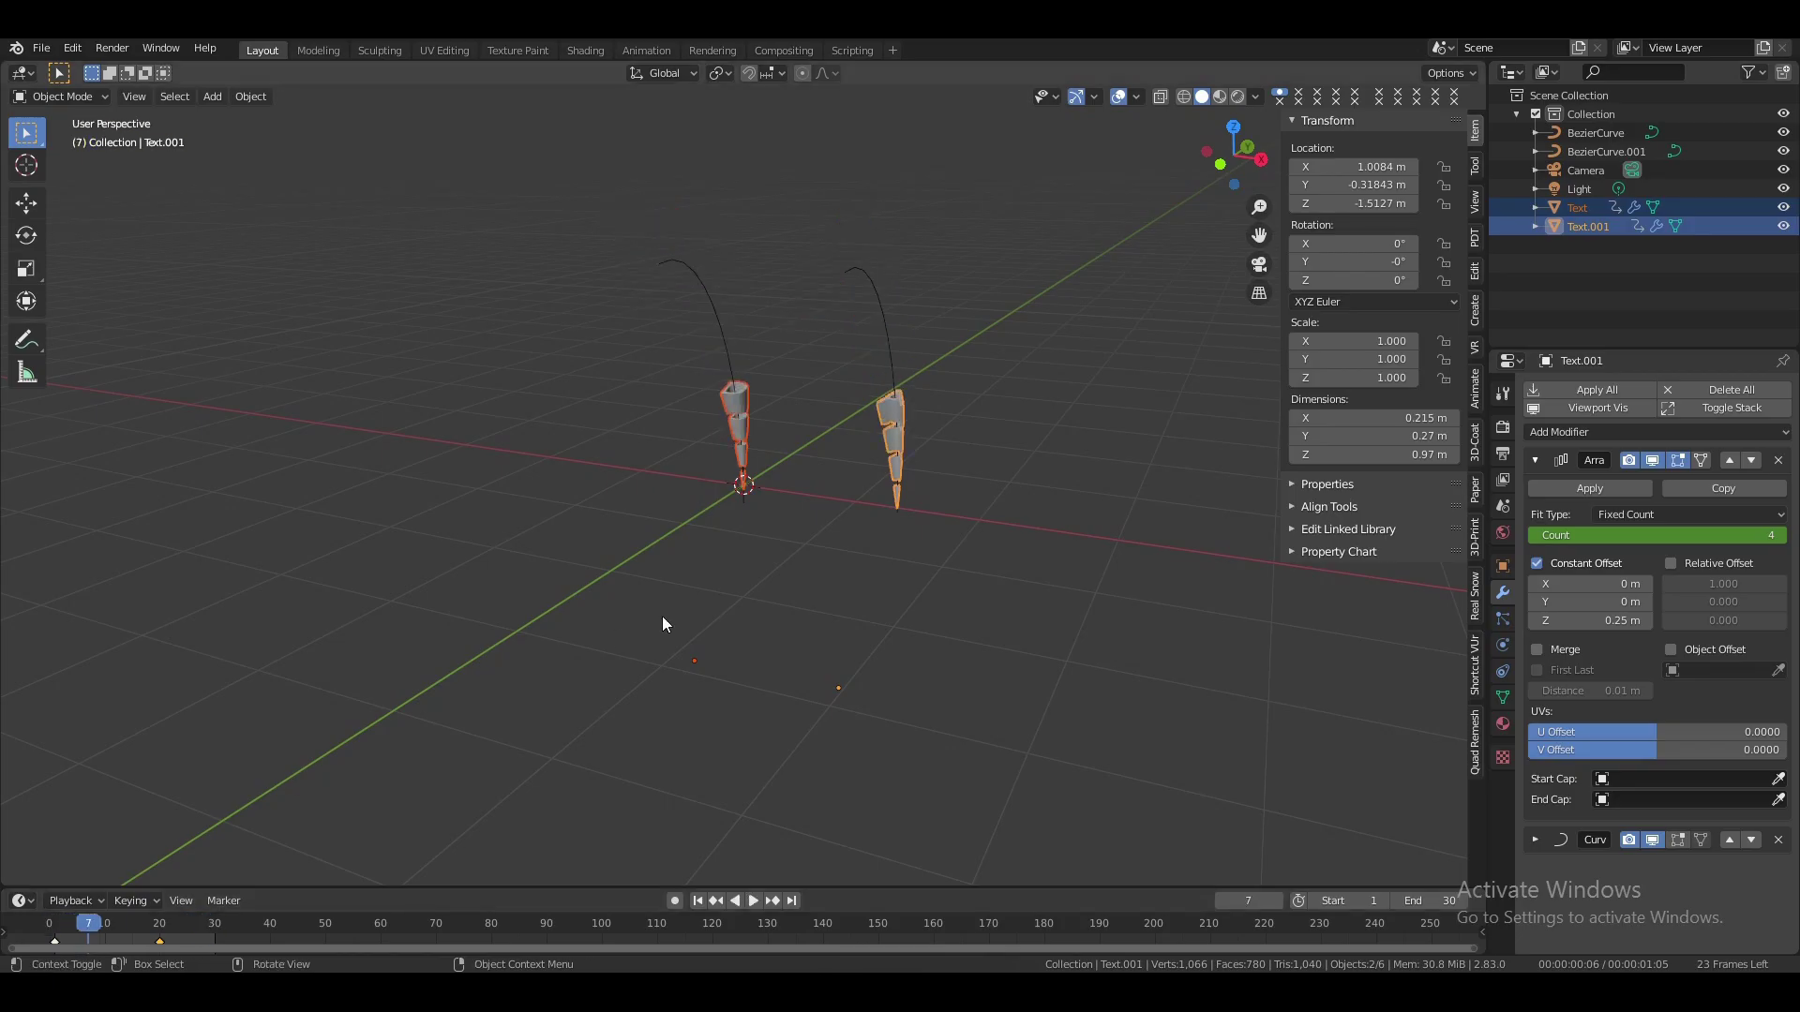
Replay the growth animation from a front view with viewport overlays turned back on, then stop
left_click(1207, 191)
left_click_drag(1245, 145, 1136, 216)
key("space")
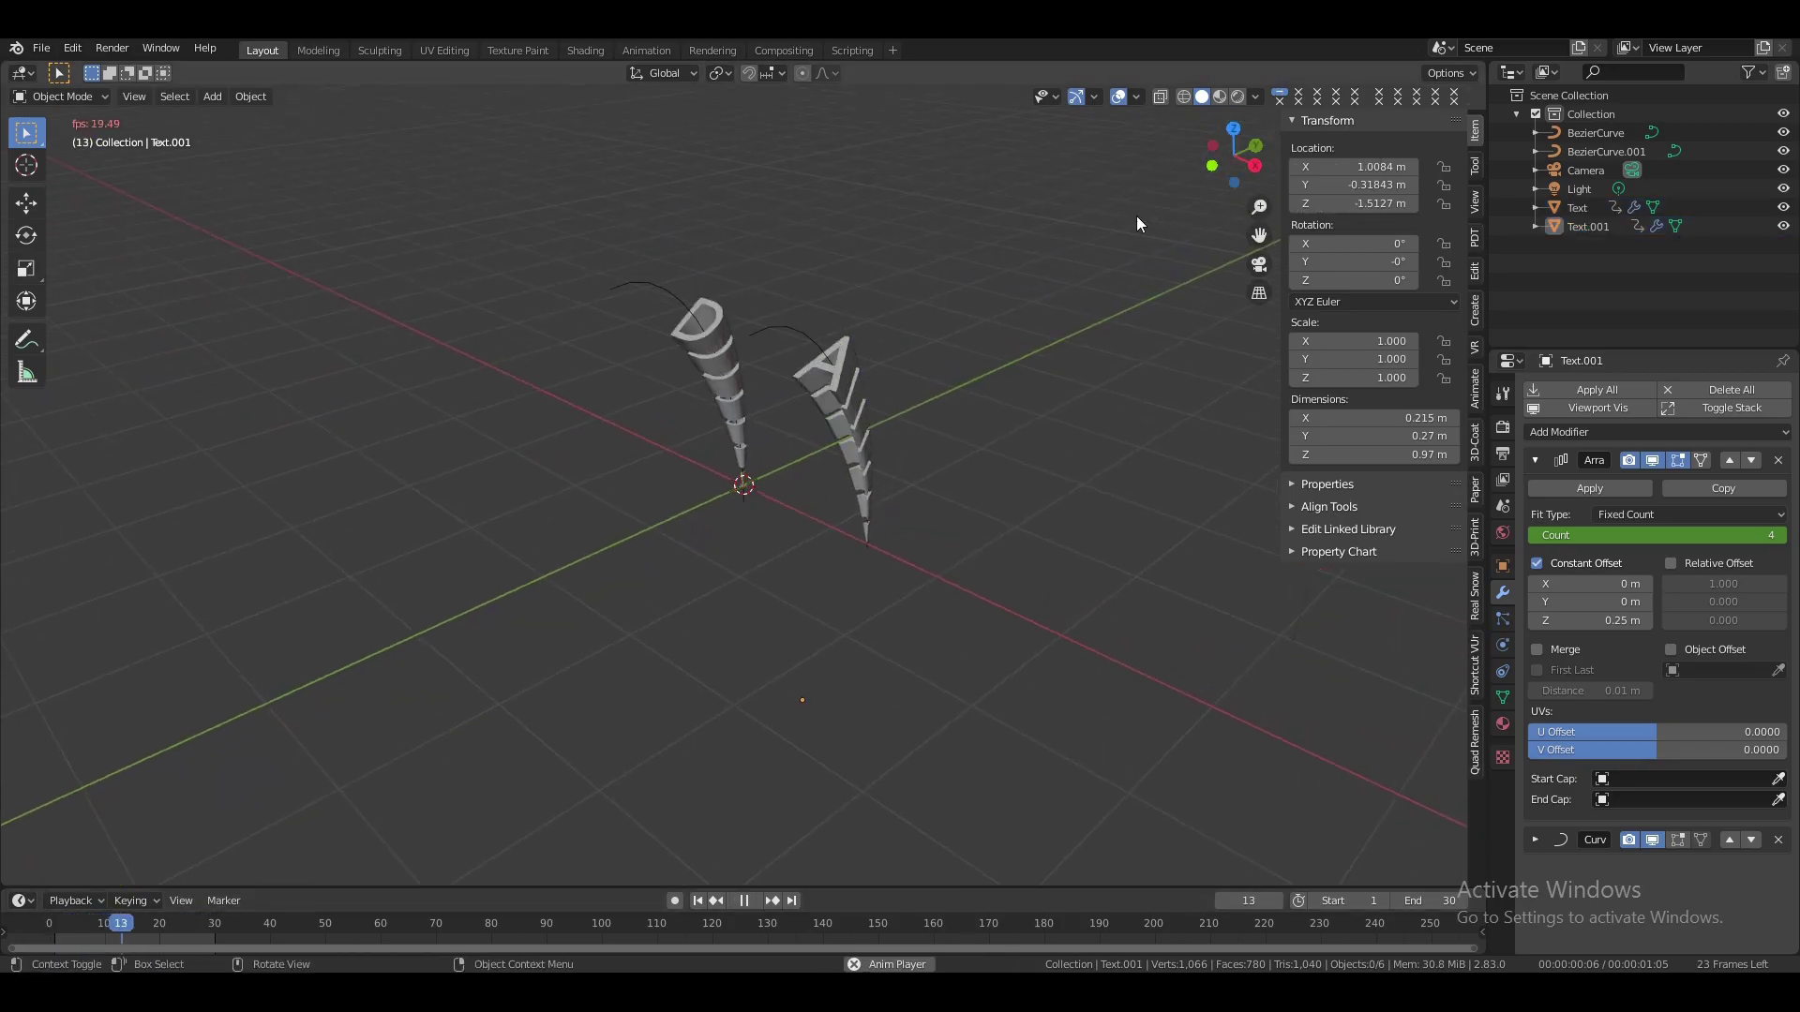
mouse_move(1240, 142)
left_mouse_down()
mouse_move(1300, 141)
mouse_move(1275, 165)
mouse_move(1229, 141)
left_mouse_up()
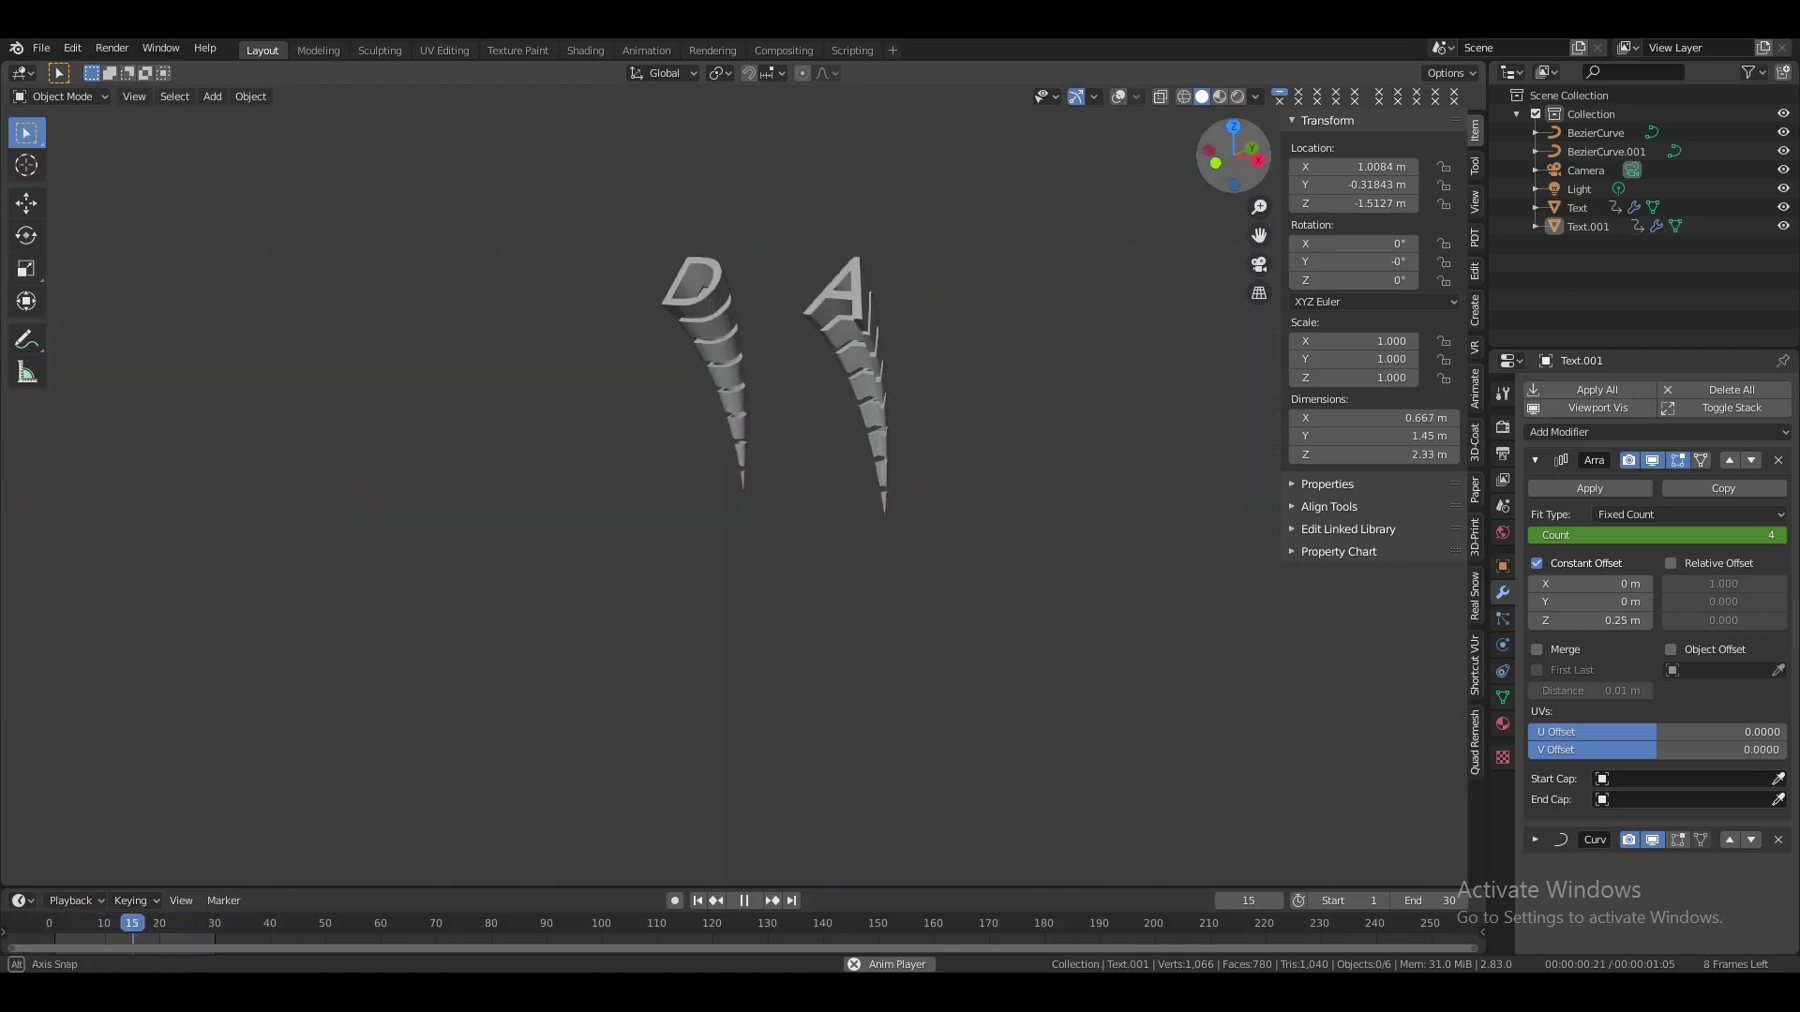
key("shift+alt+z")
key("Escape")
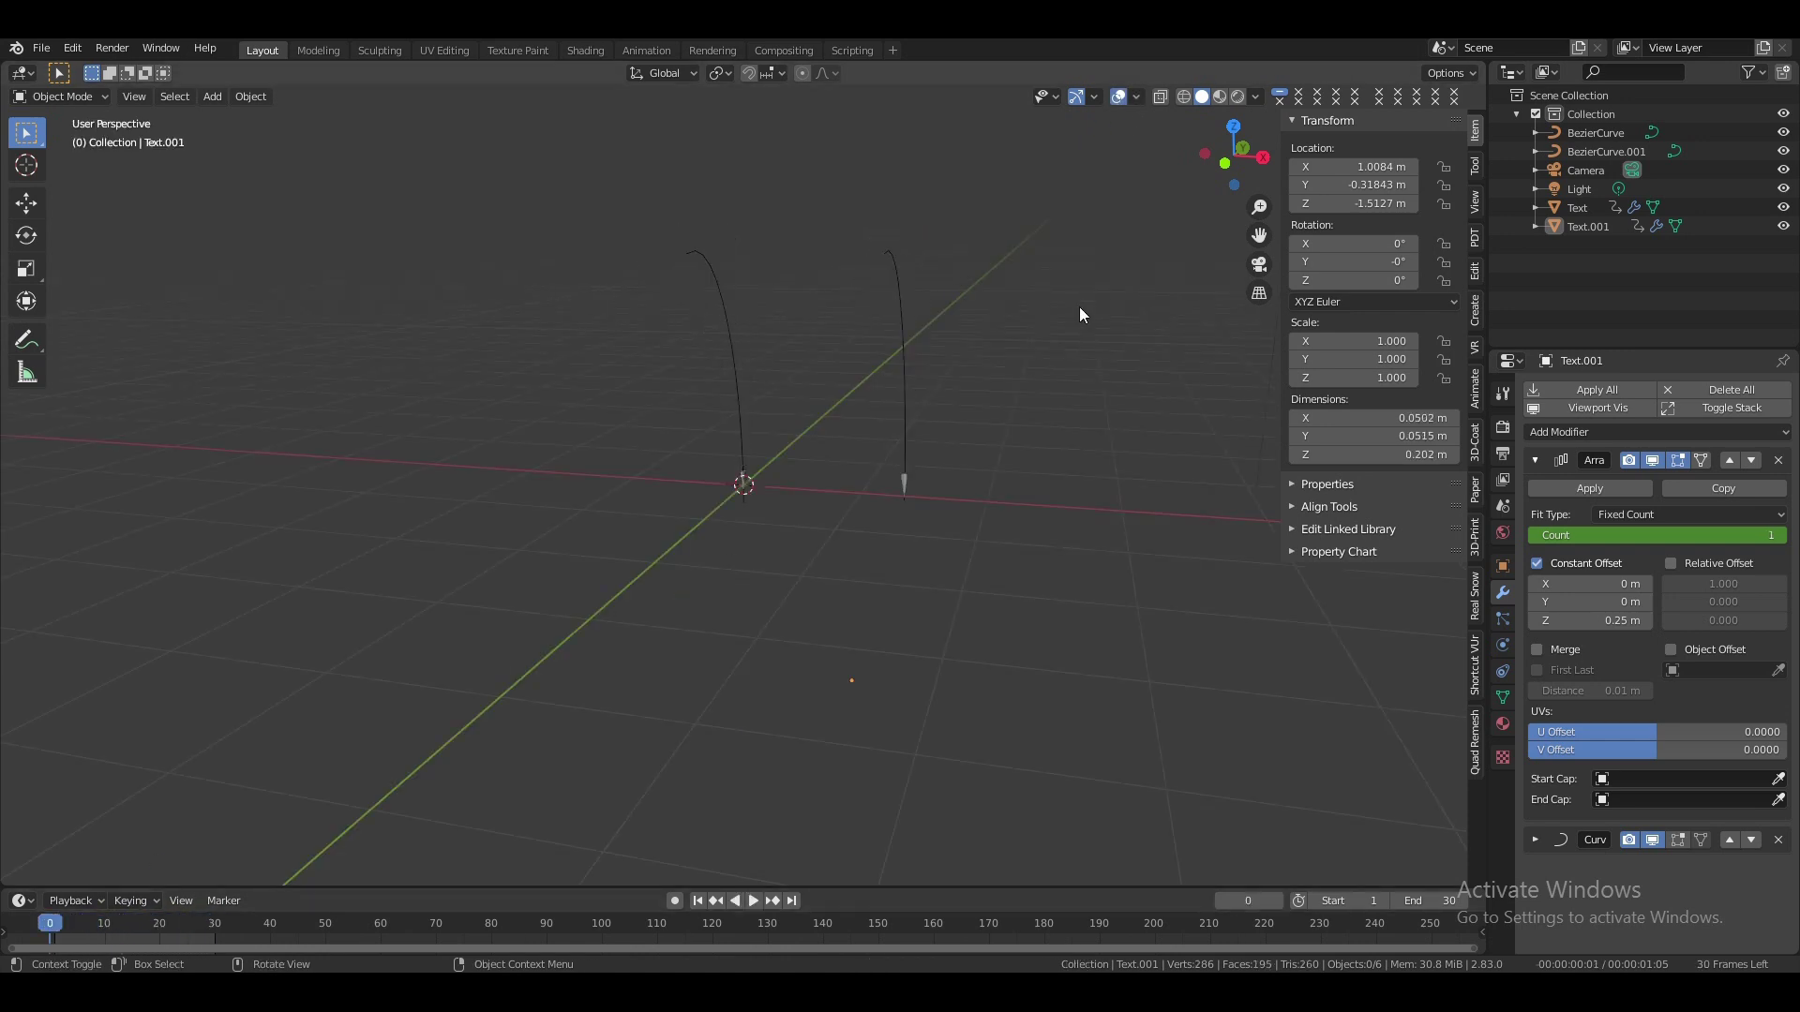
left_click_drag(1233, 157, 1254, 159)
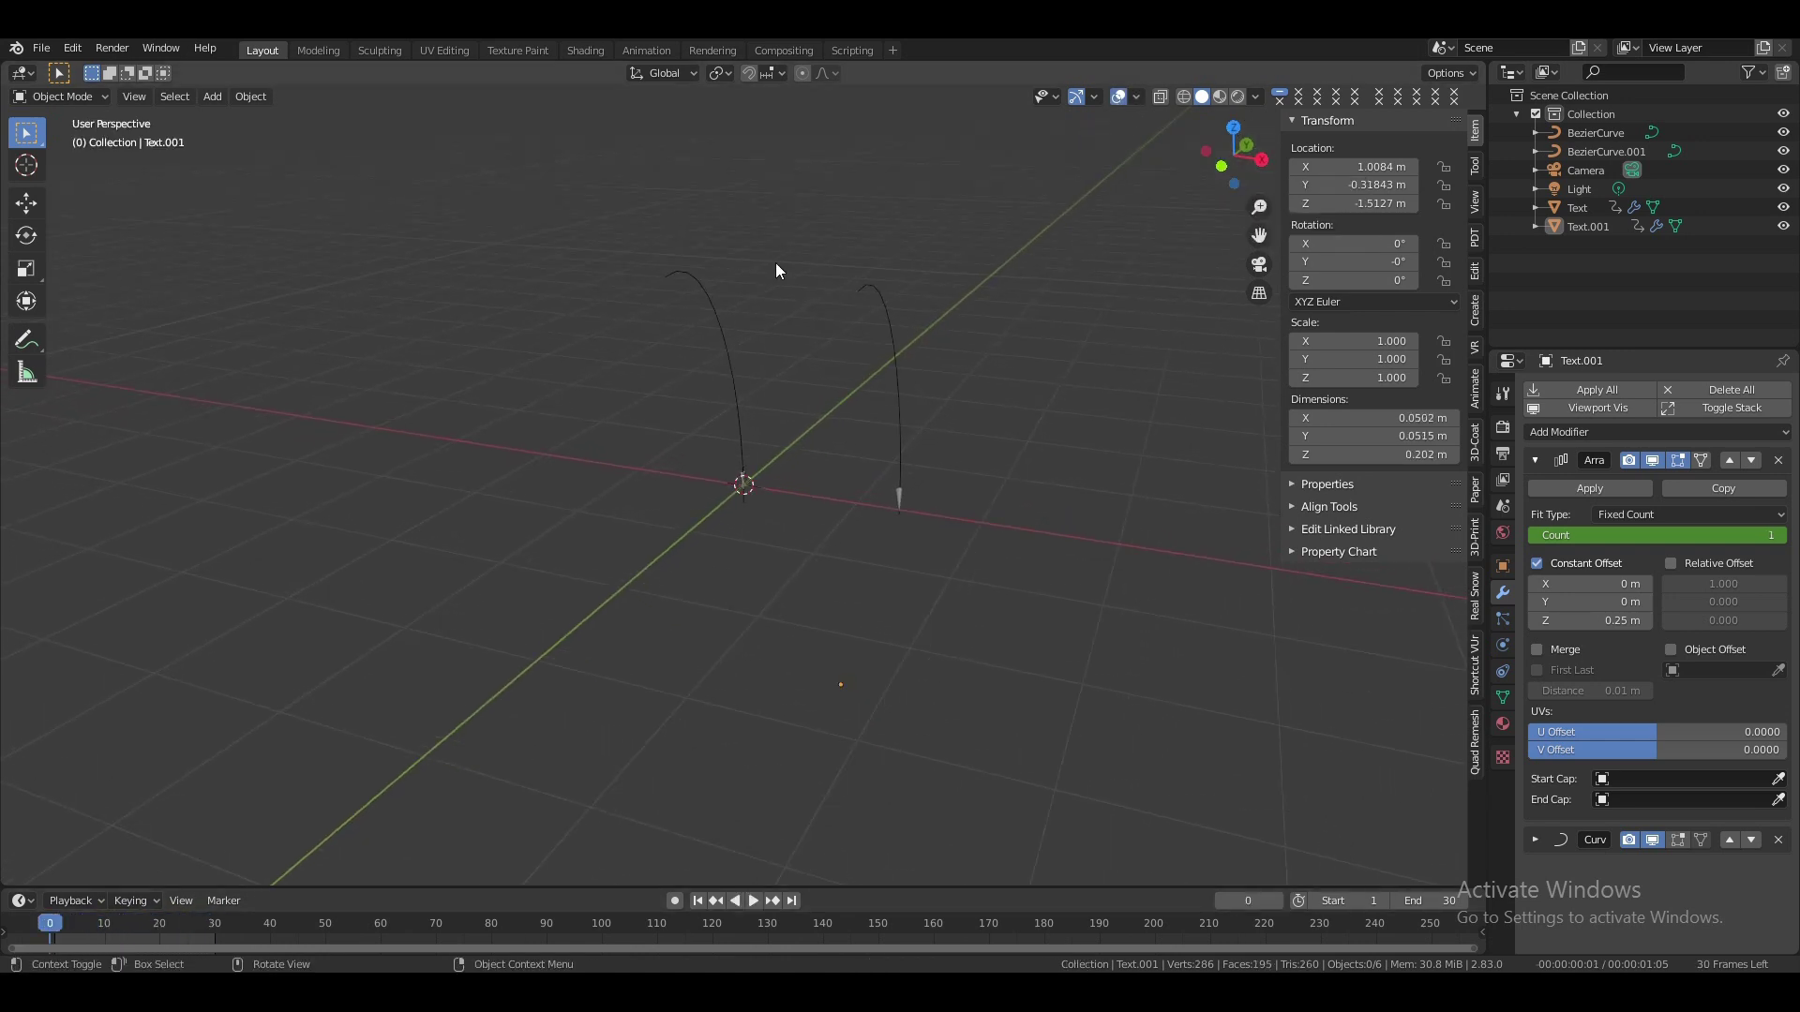
left_click(675, 275)
Stop playback at frame 1 and snap the 3D cursor to the curve's top control point
key("space")
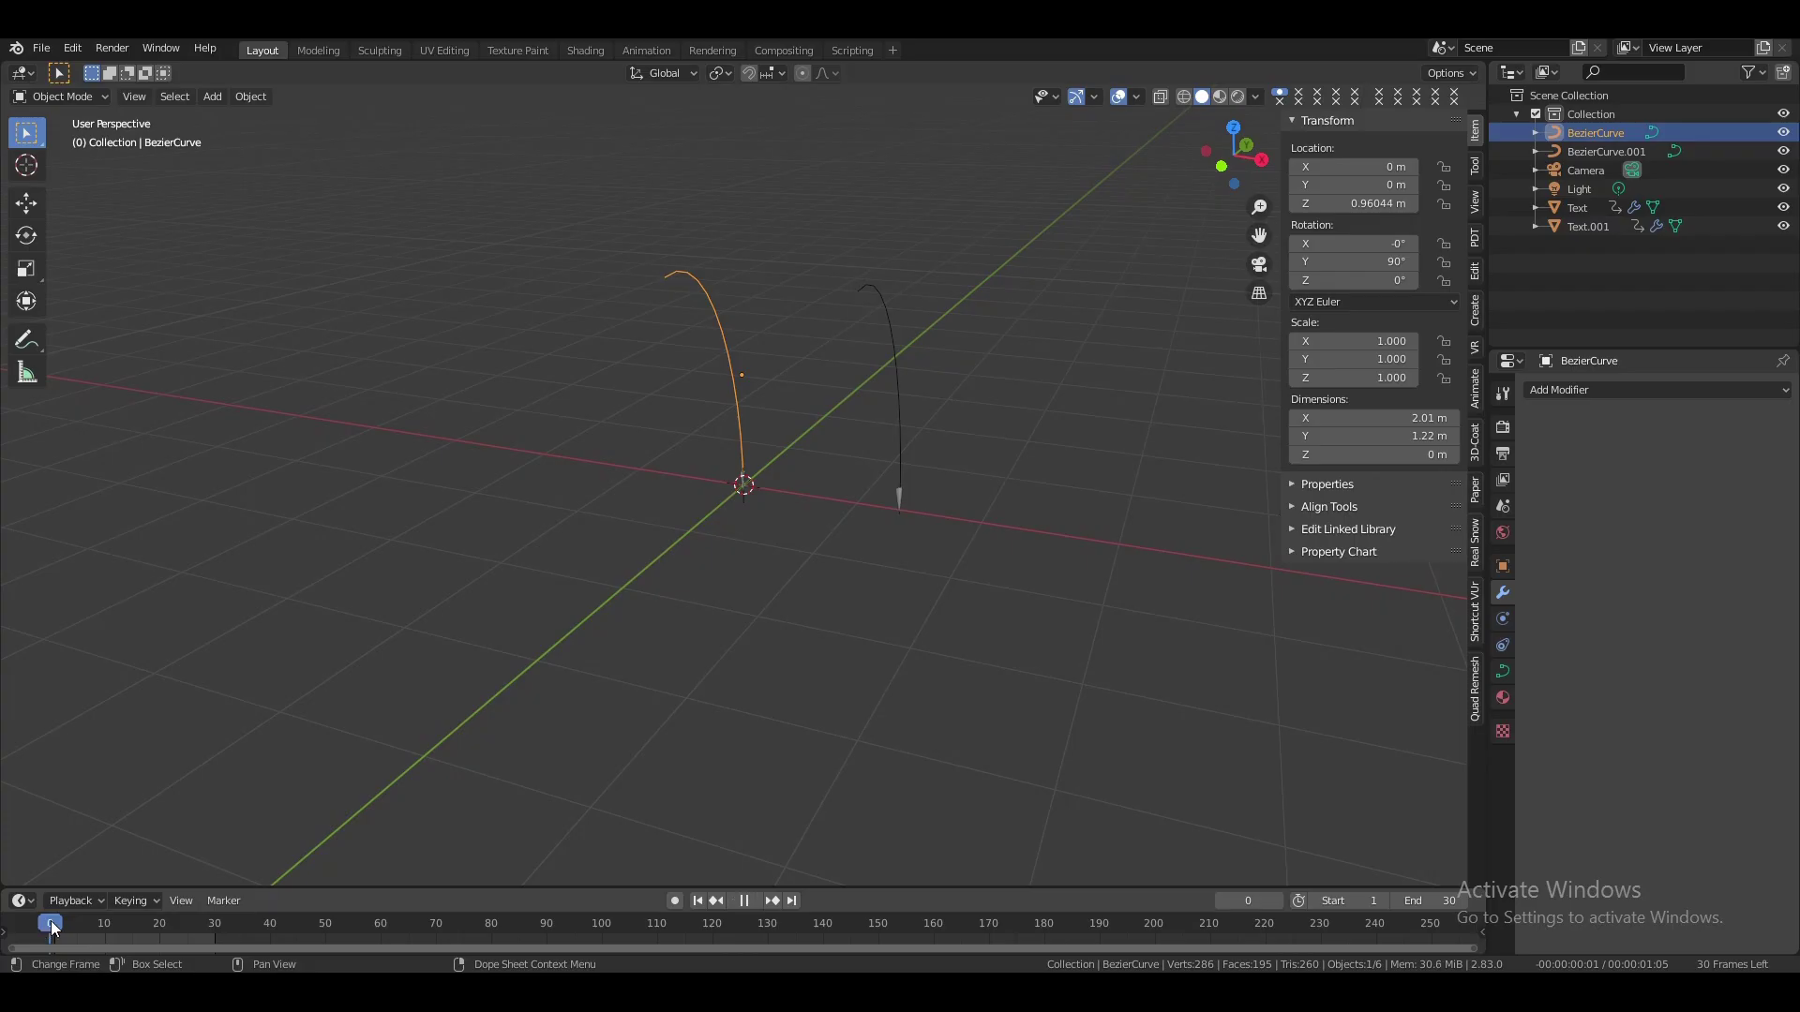
key("space")
key("Tab")
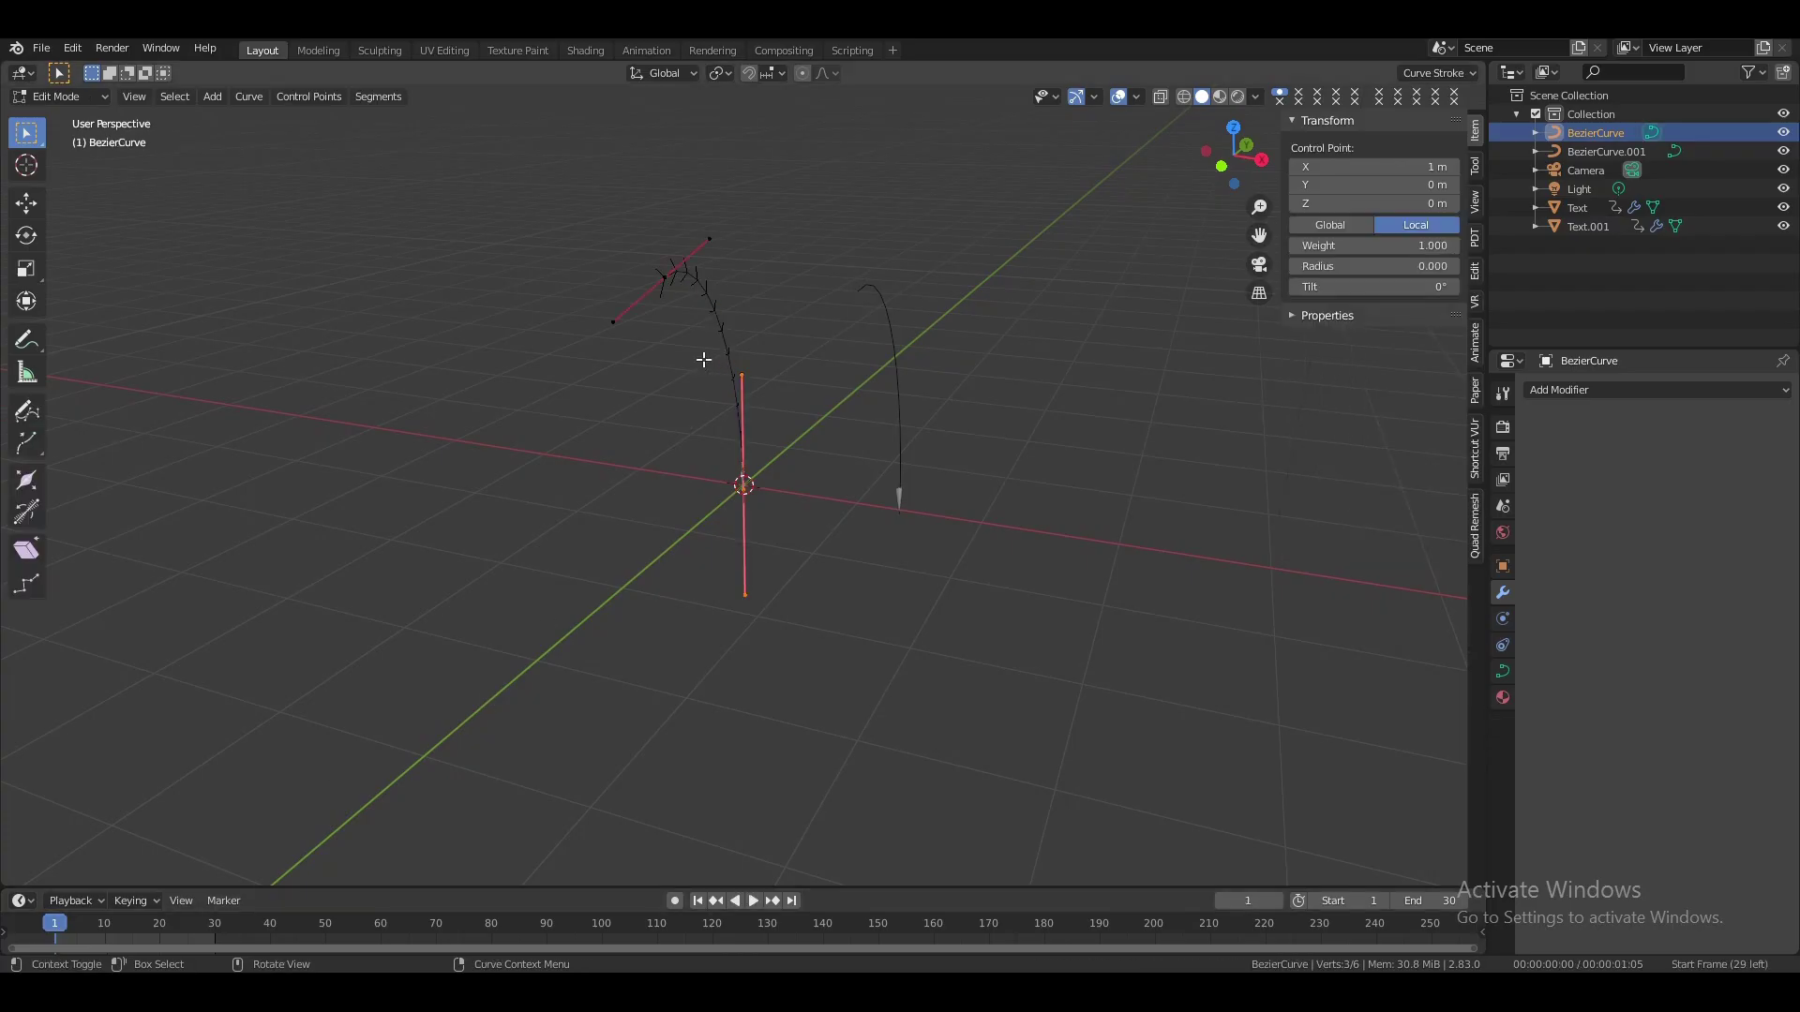
left_click(661, 281)
right_click(660, 283)
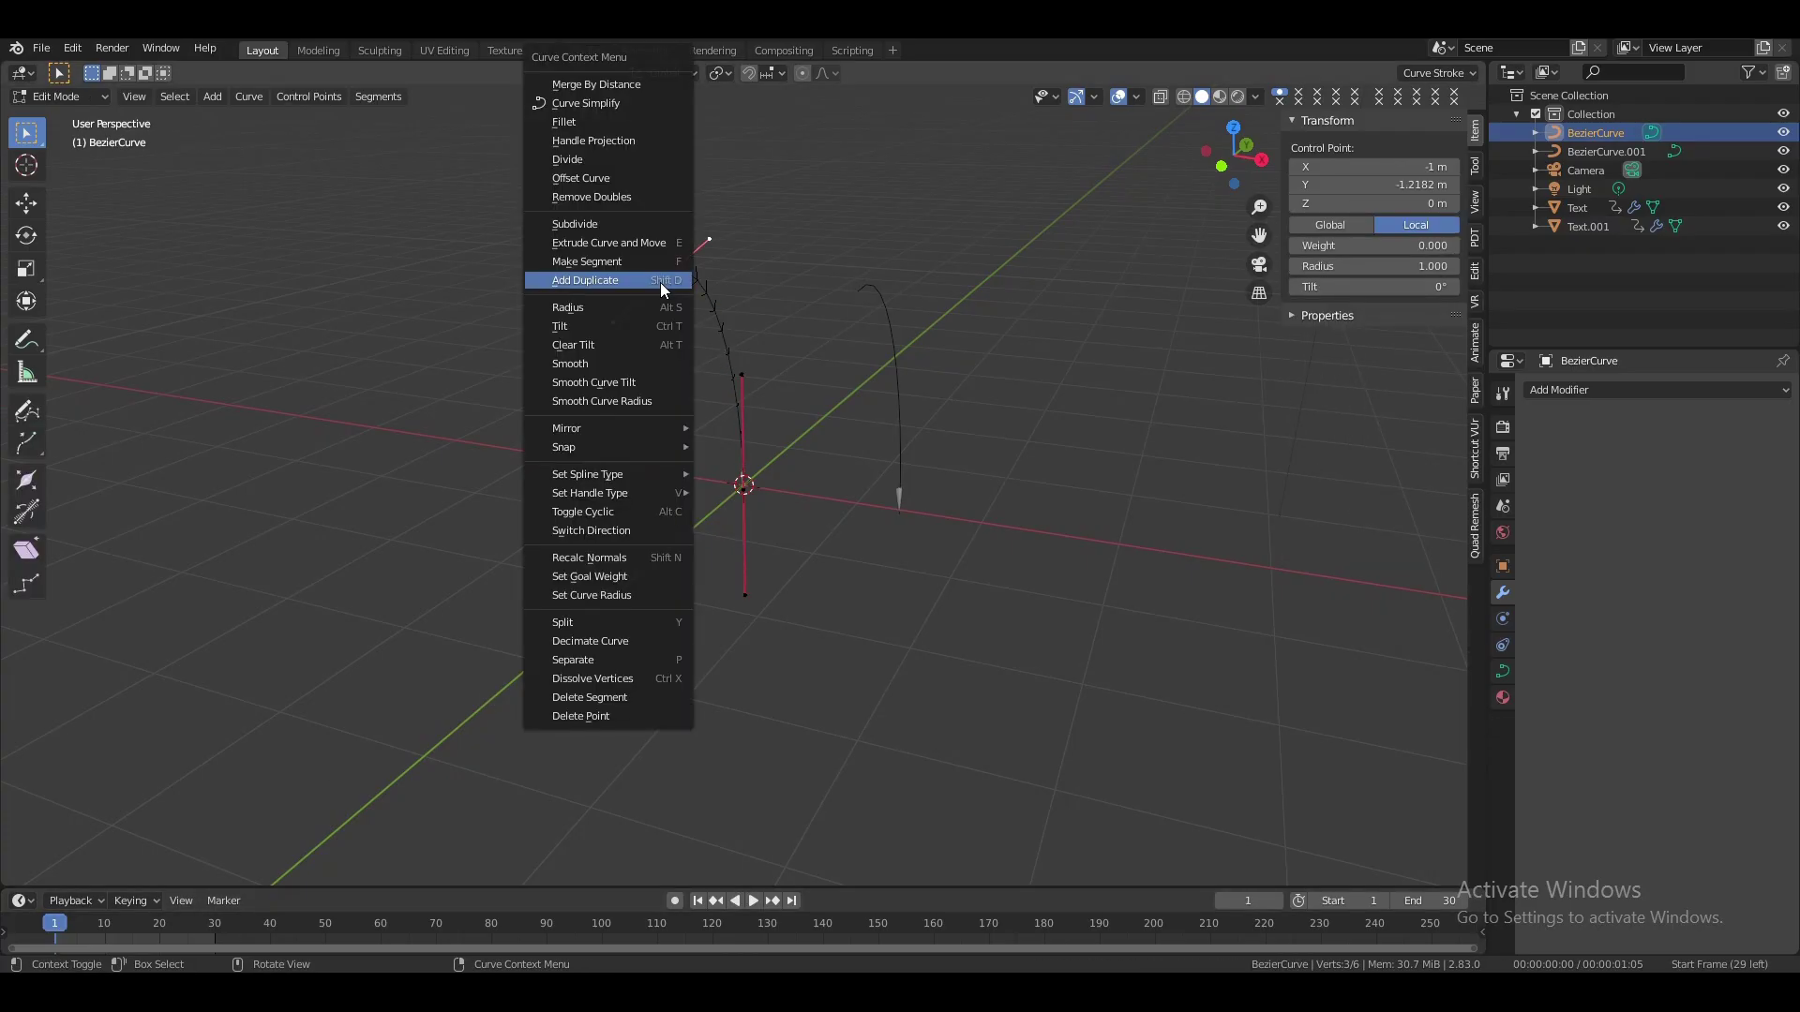
mouse_move(616, 447)
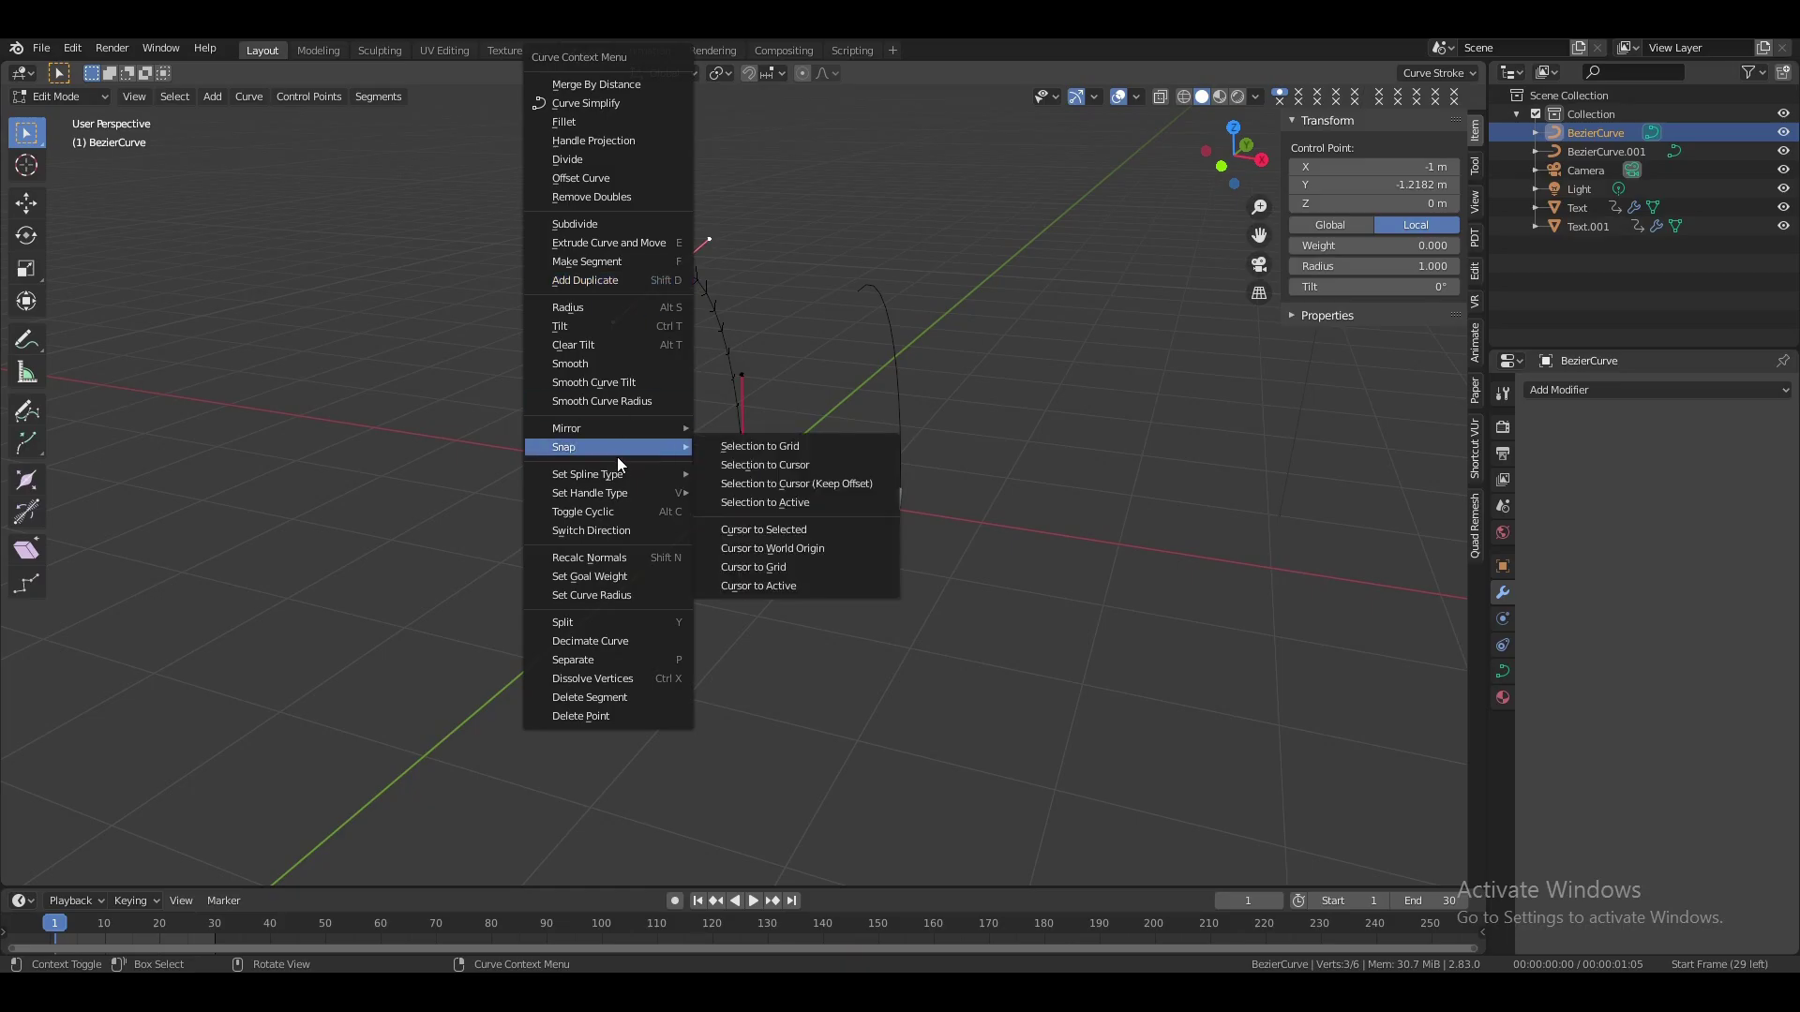
left_click(761, 530)
key("Tab")
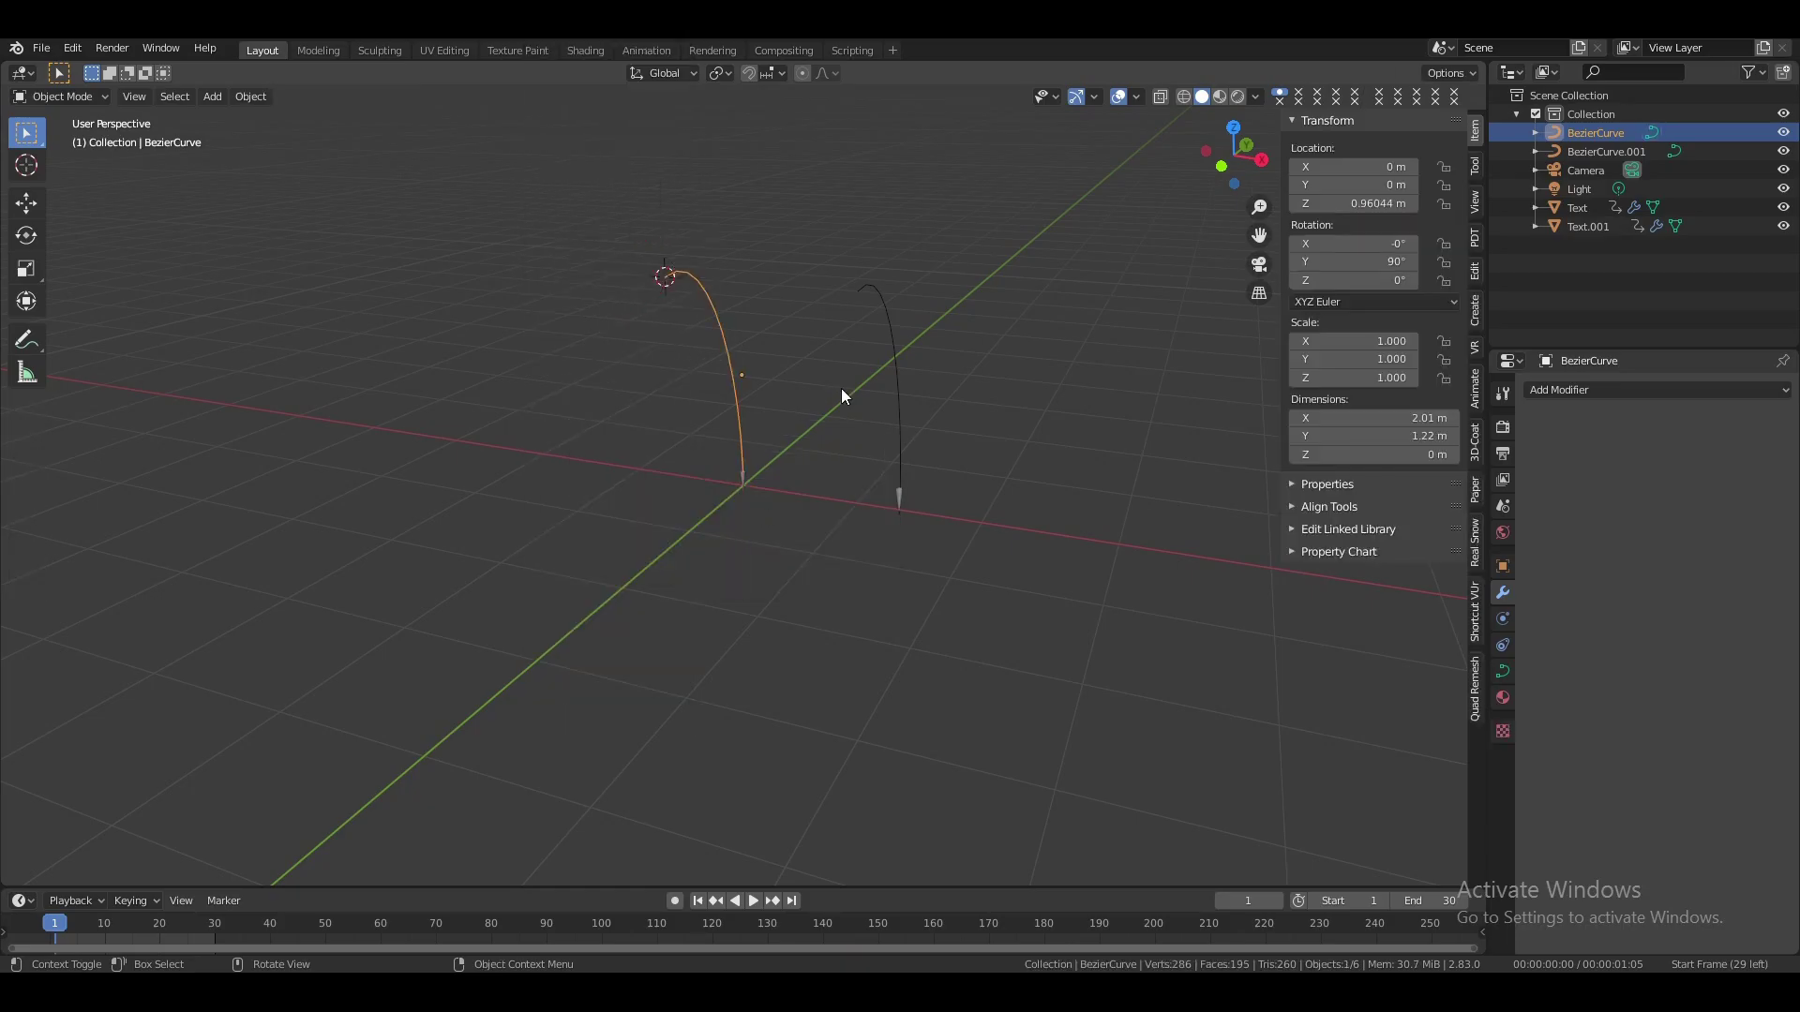
Add a Plain Axes empty at the 3D cursor
key("shift+a")
mouse_move(802, 558)
left_click(897, 560)
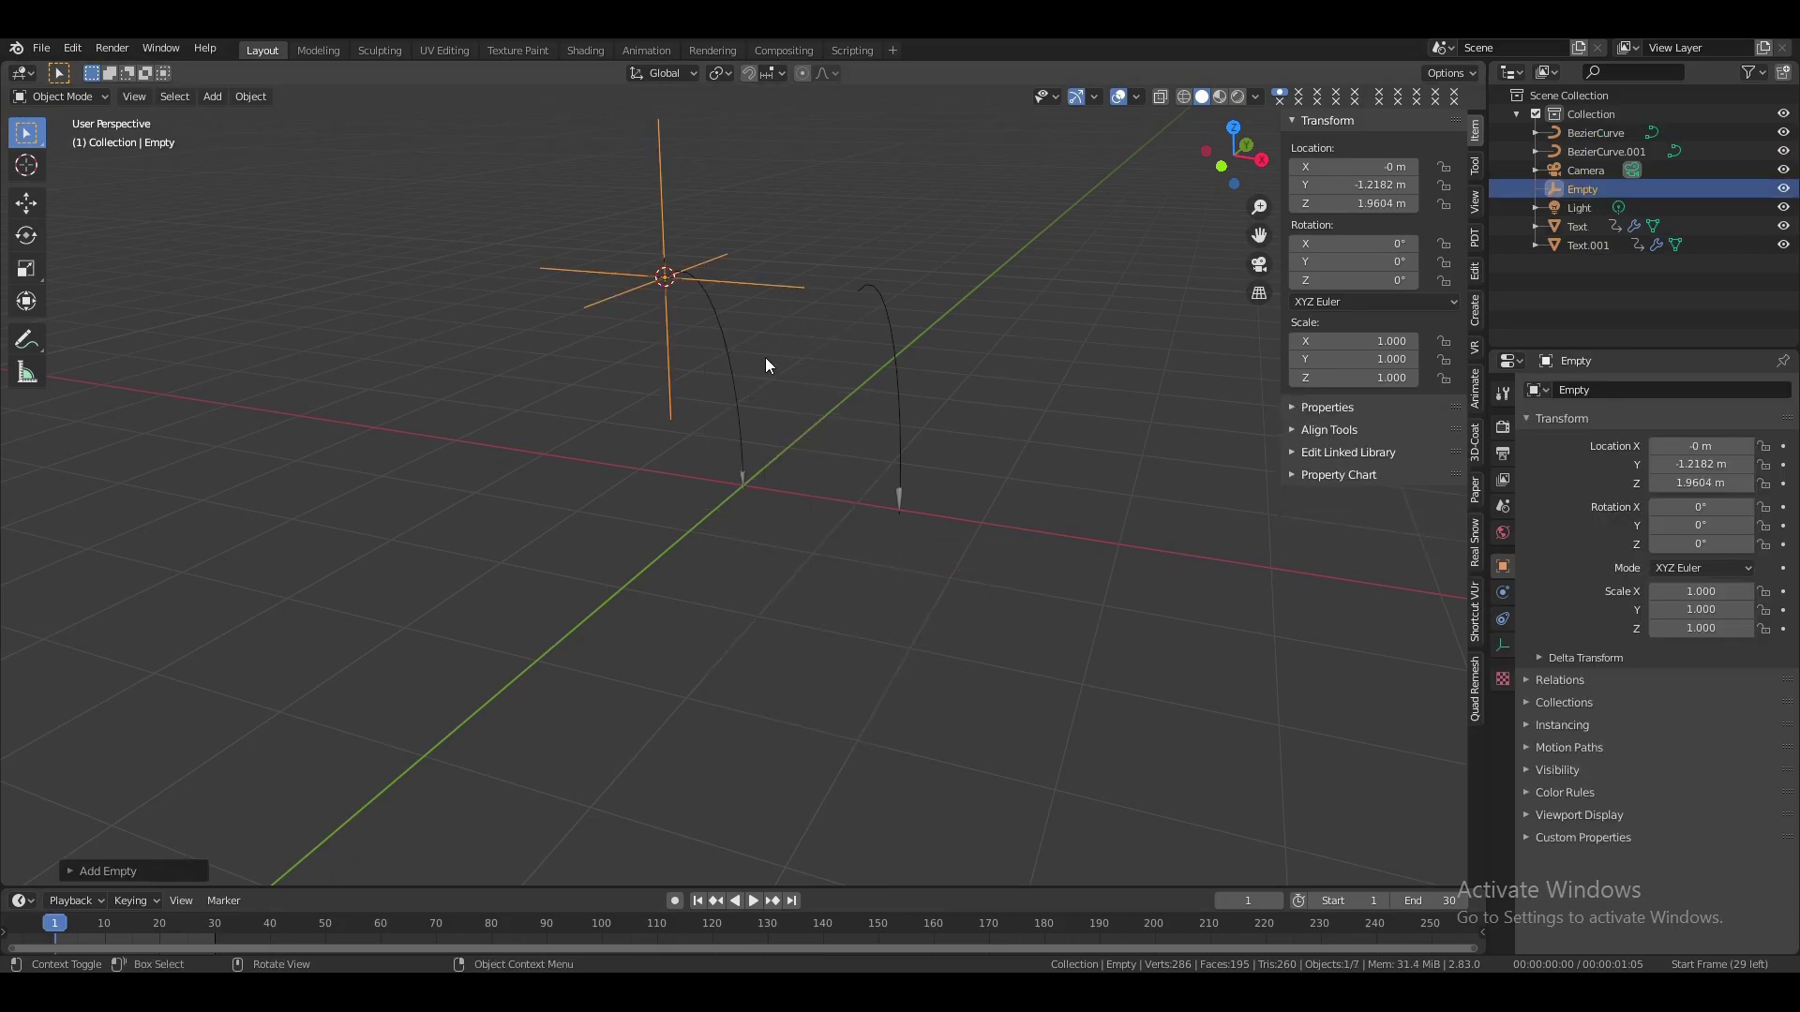
Add a Hook modifier to BezierCurve, assign the tip point and target the Empty
left_click(720, 328)
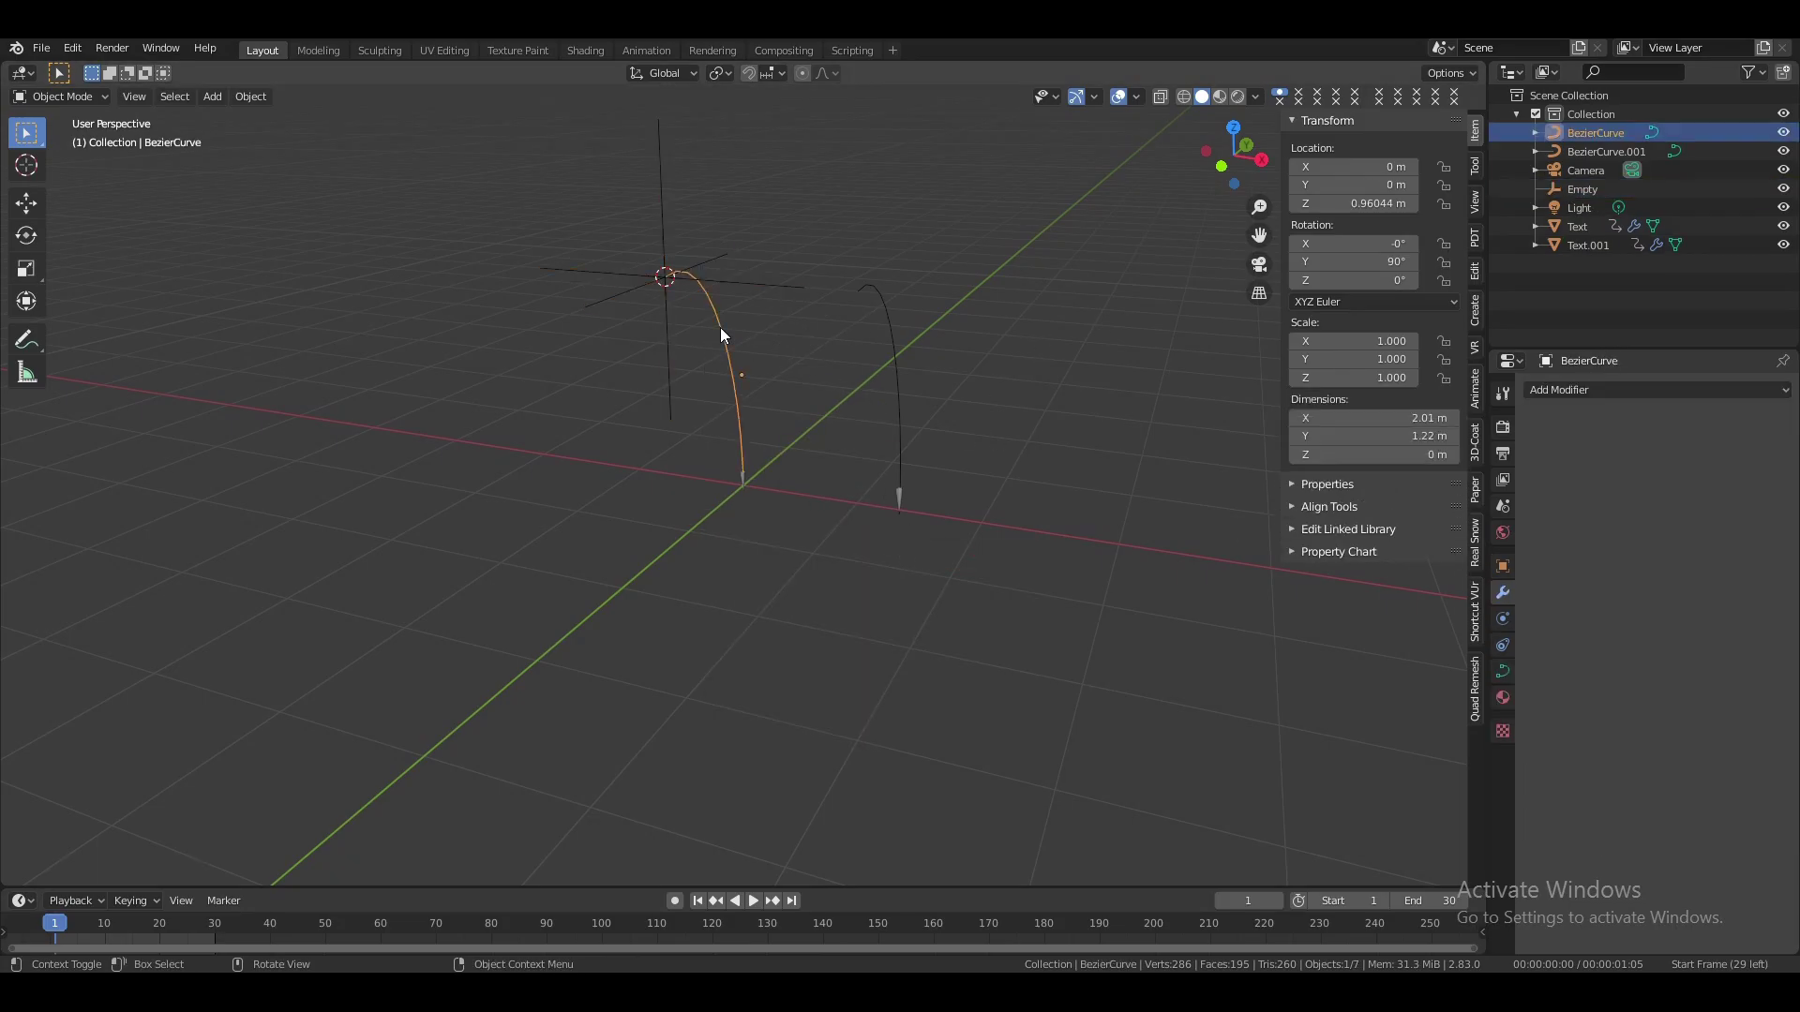
left_click(1544, 390)
left_click(1597, 494)
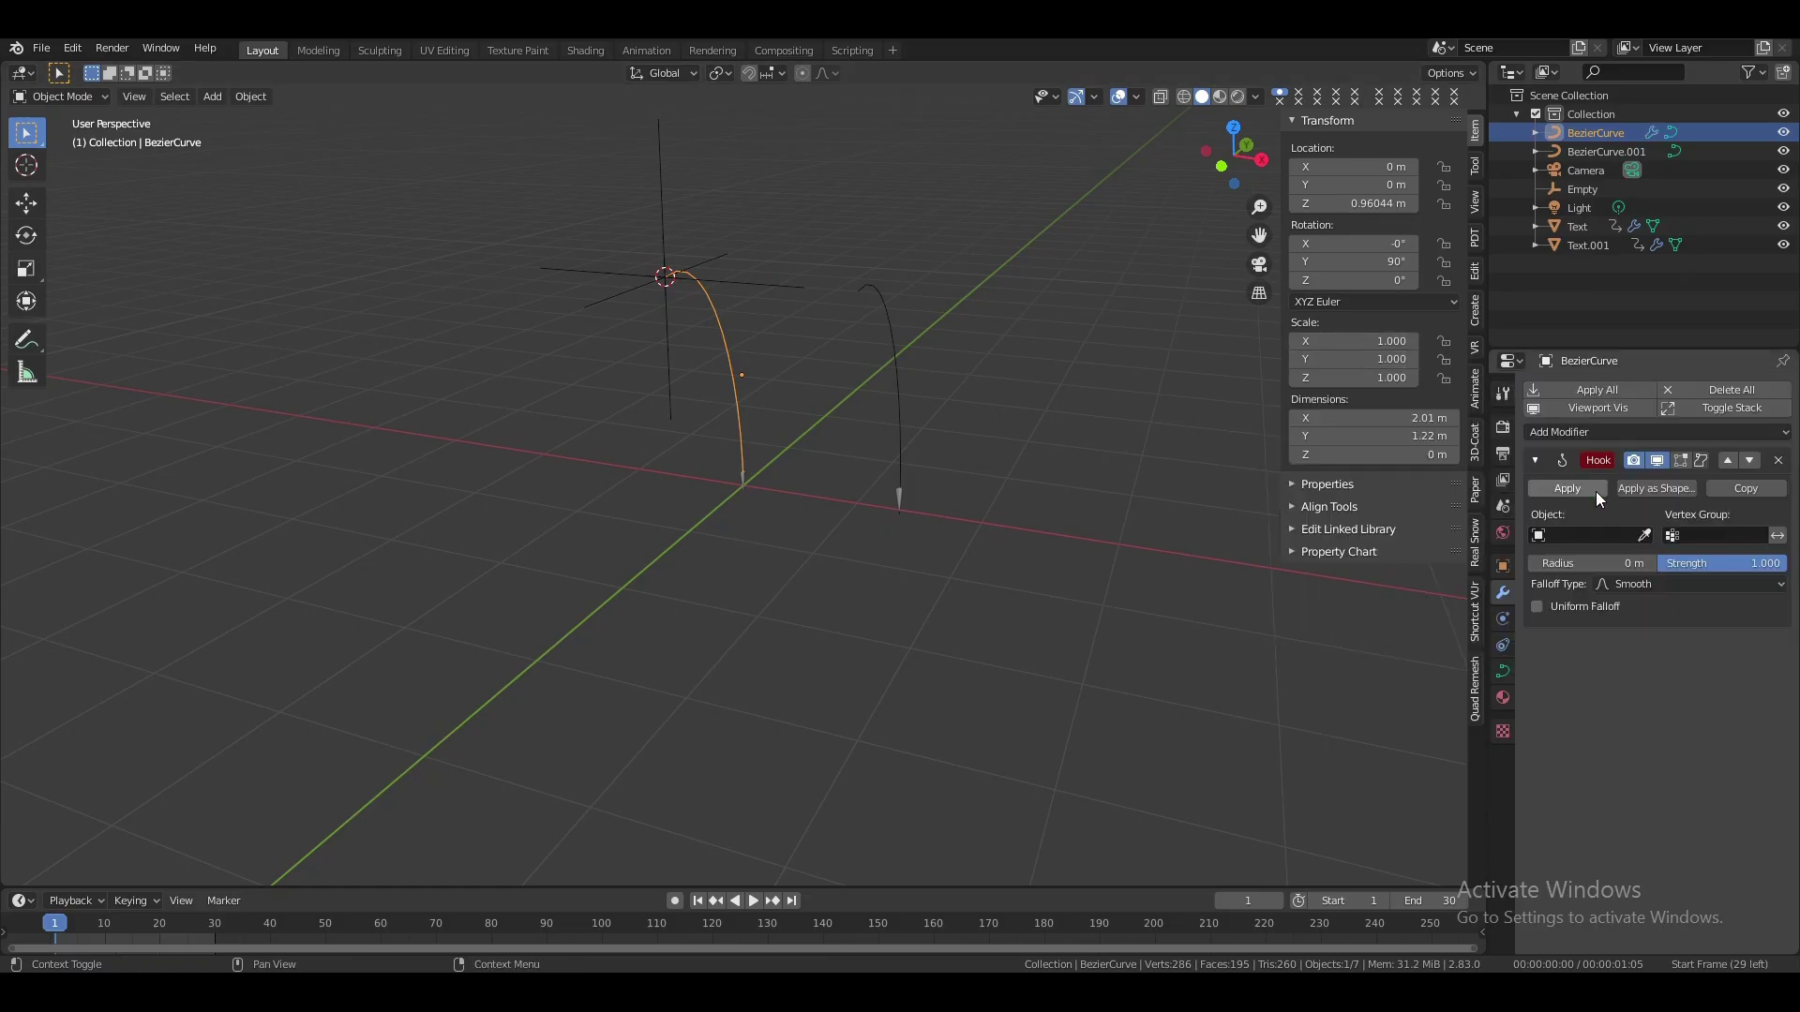
key("Tab")
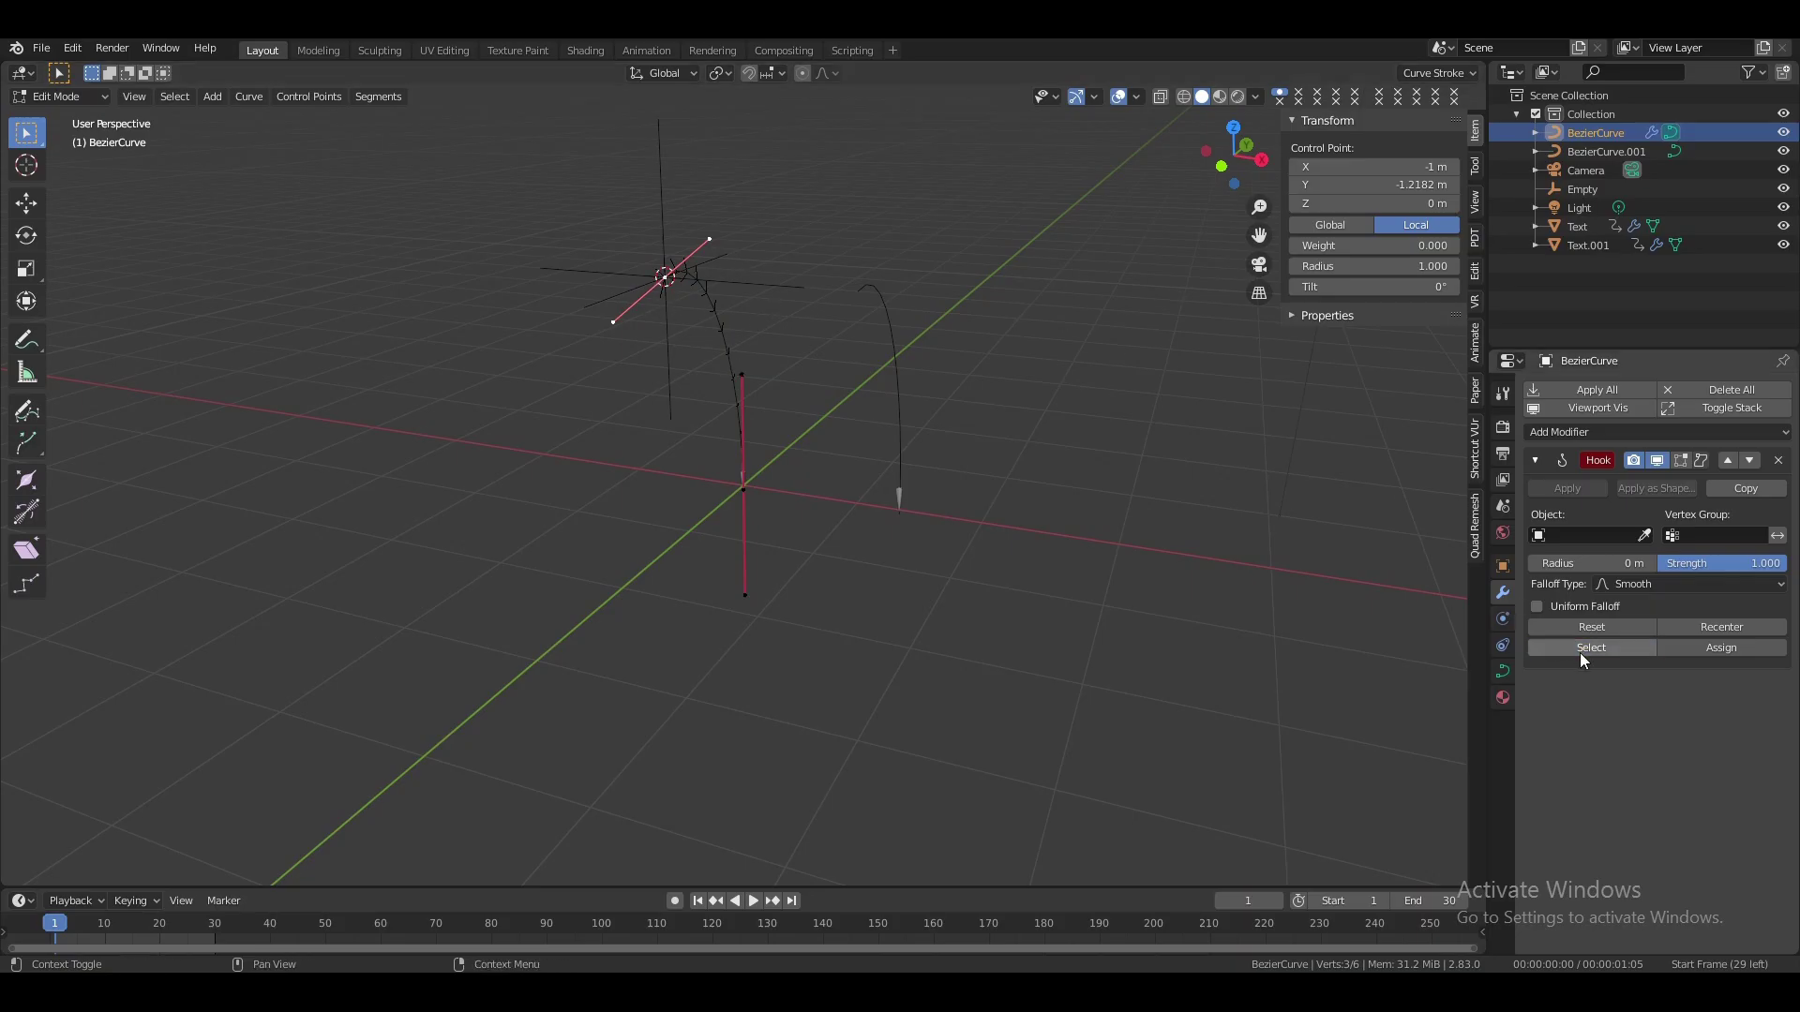
left_click(1712, 650)
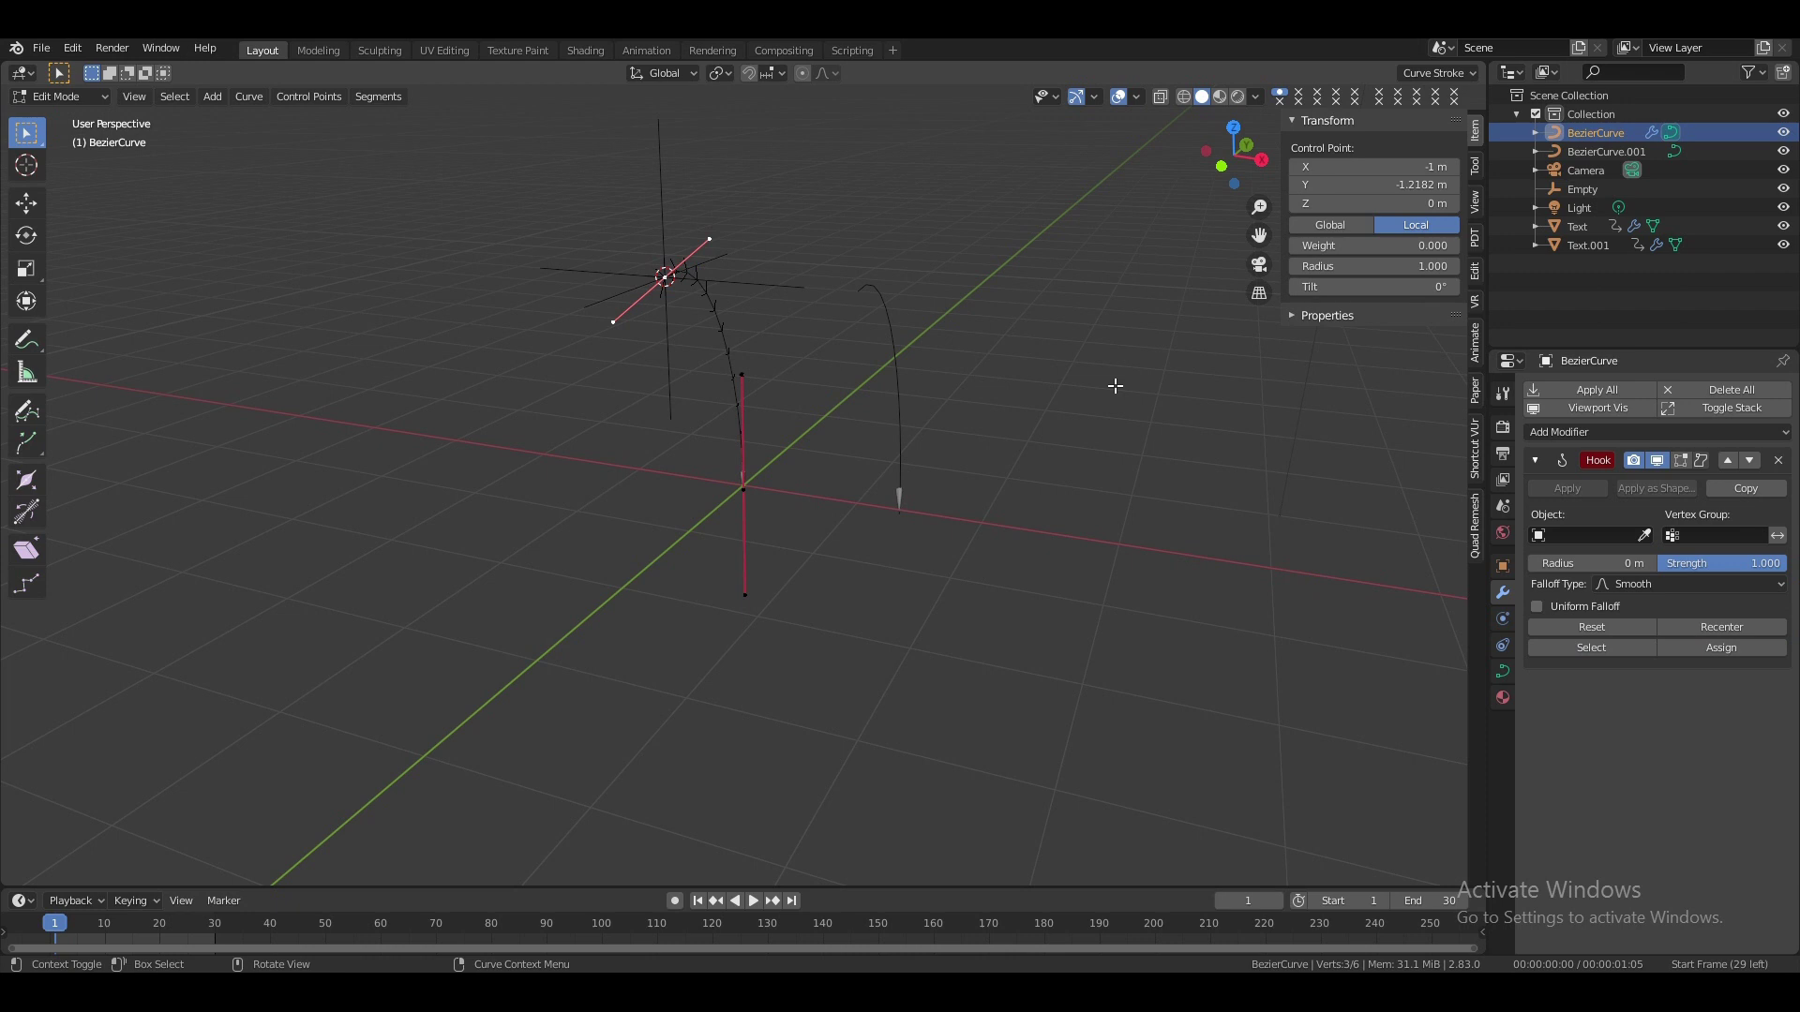
key("Tab")
left_click(1644, 535)
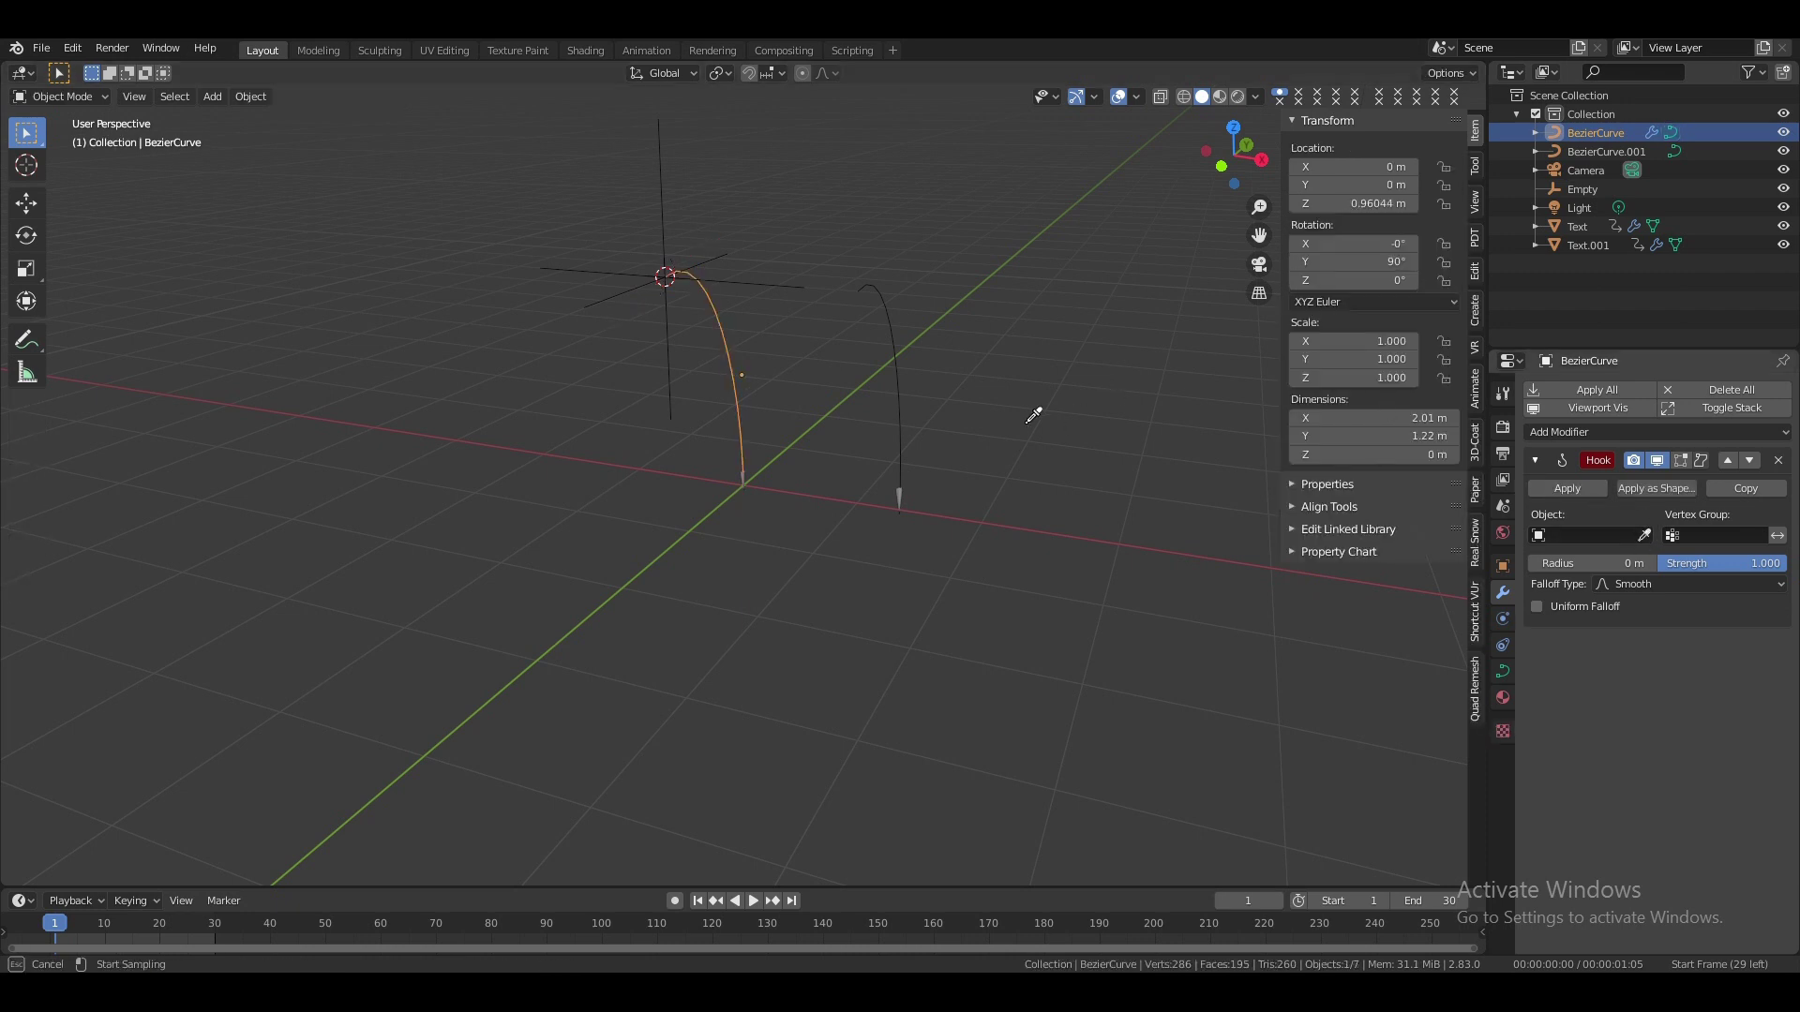
left_click(664, 257)
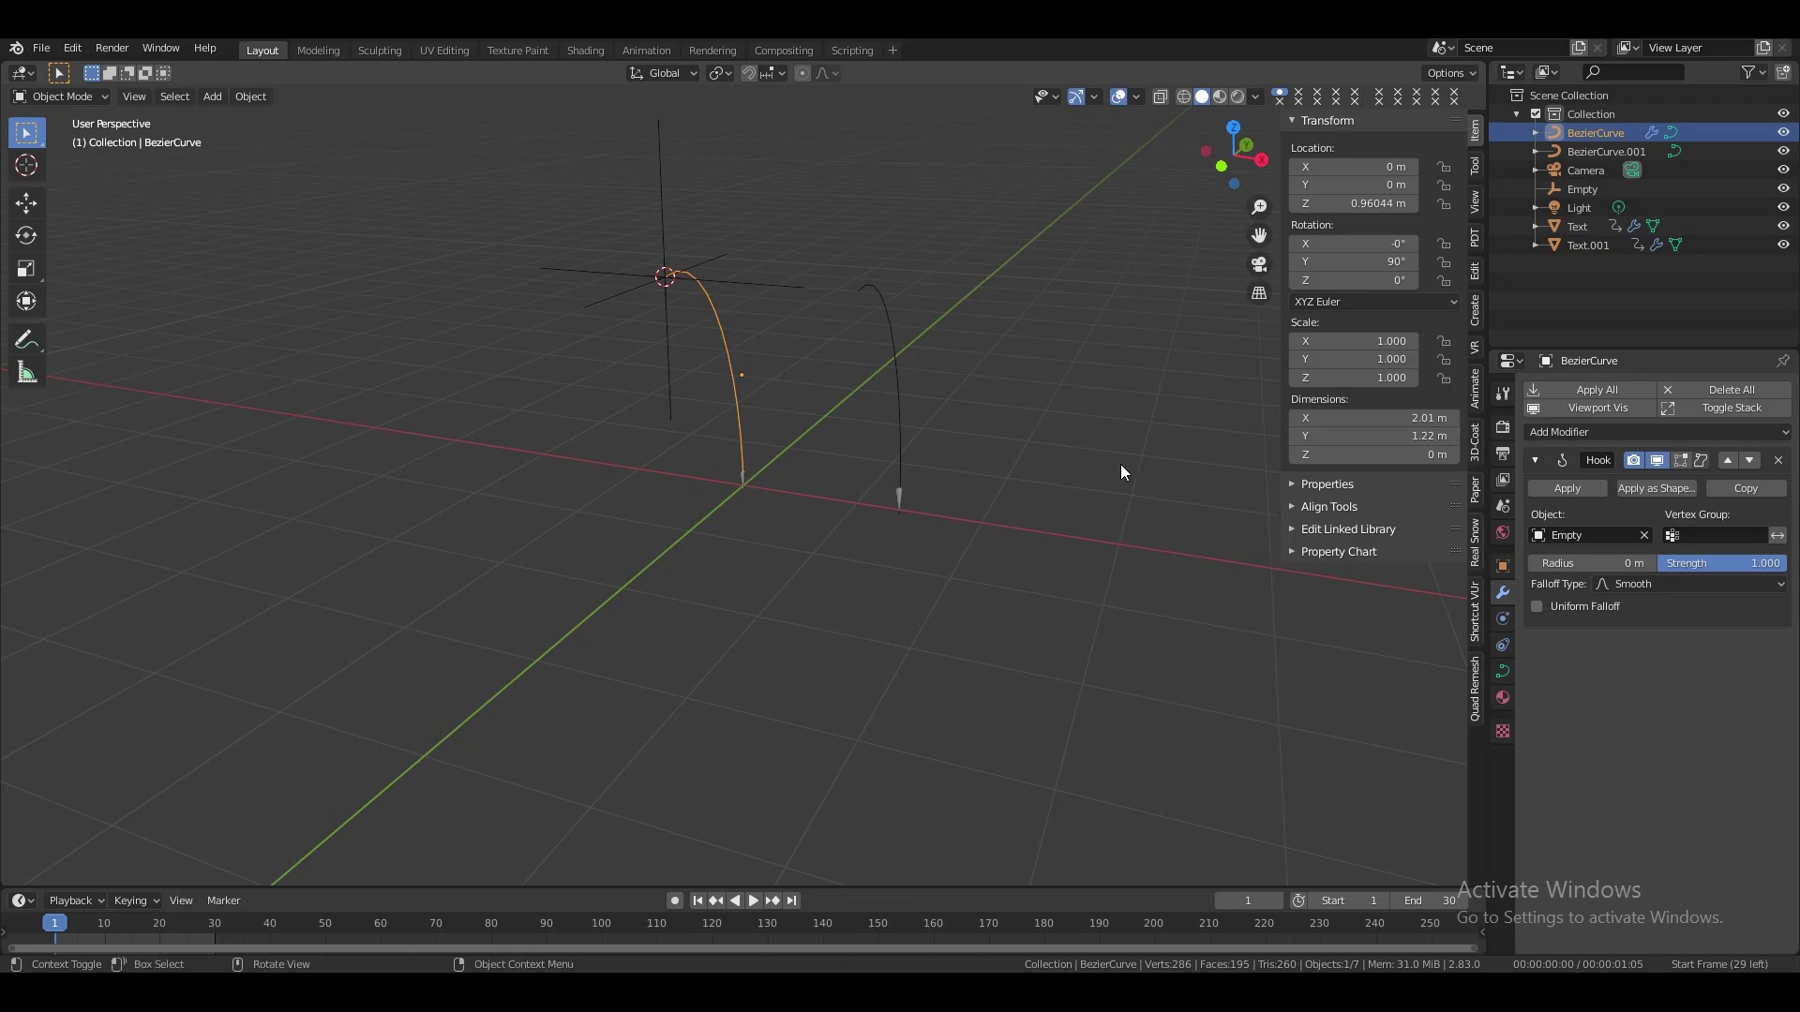
Grab the Empty to test the hook, then cancel the move
left_click(642, 287)
key("g")
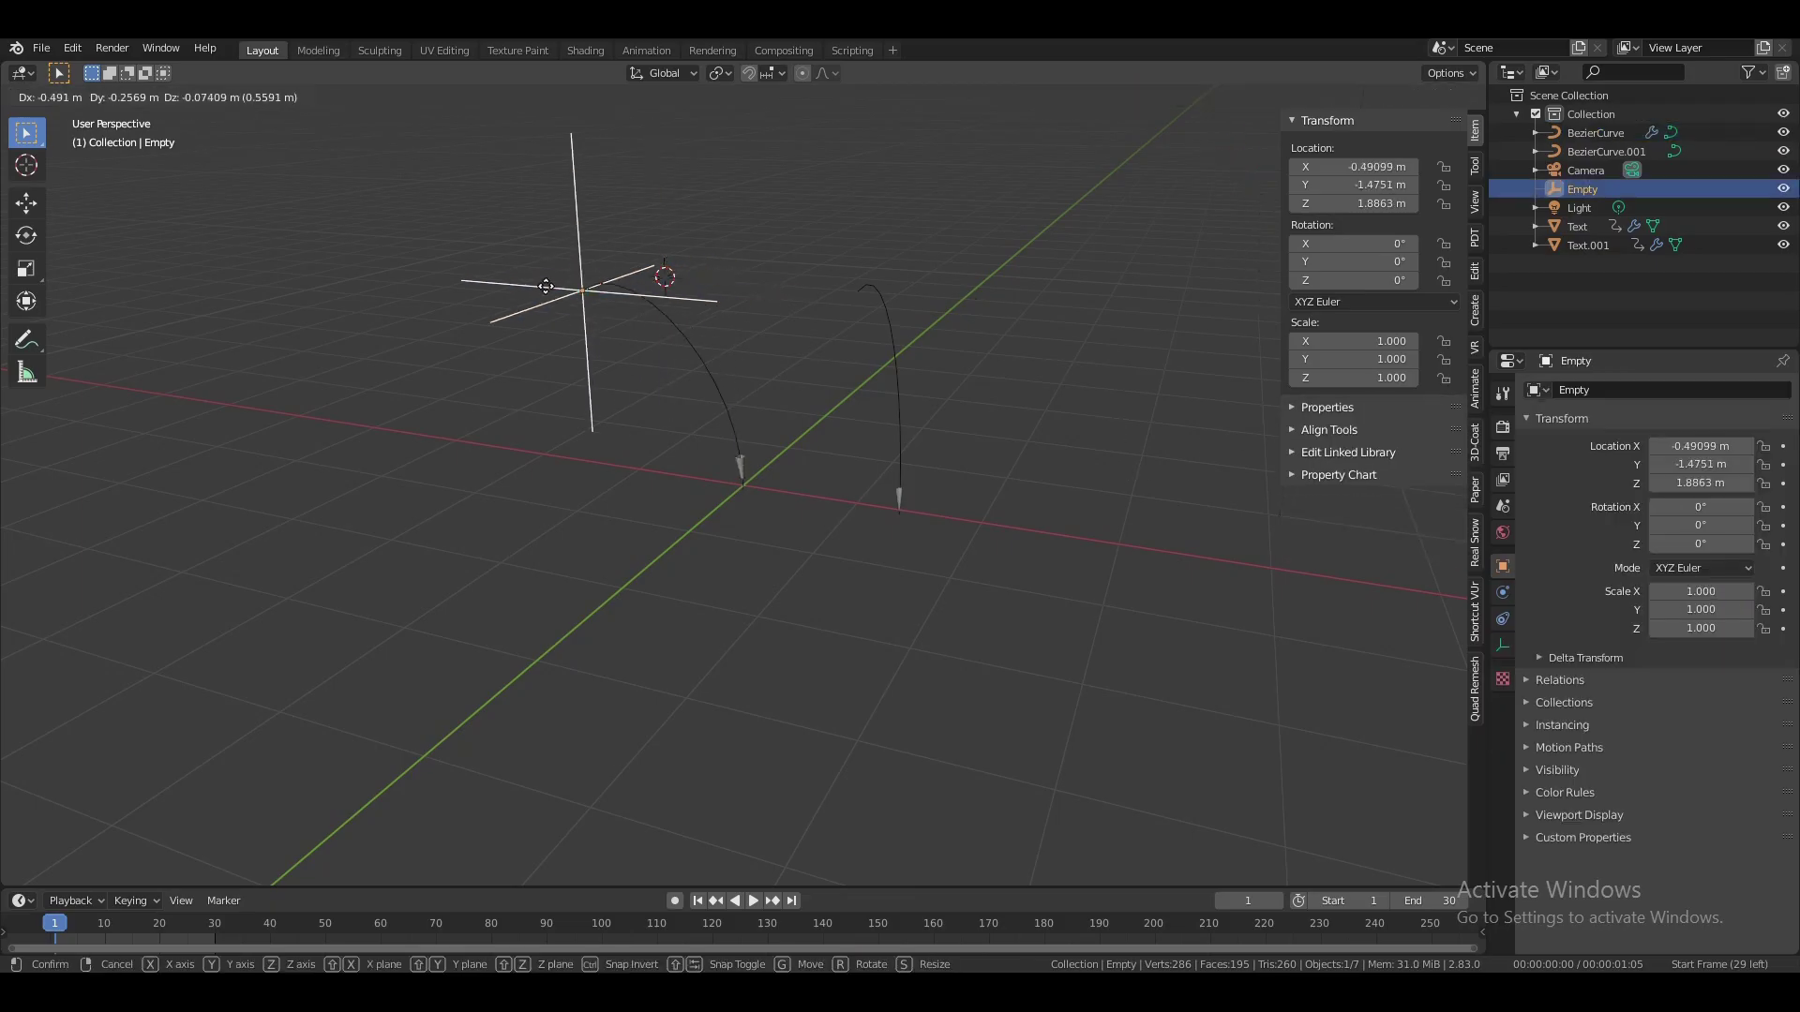
right_click(554, 265)
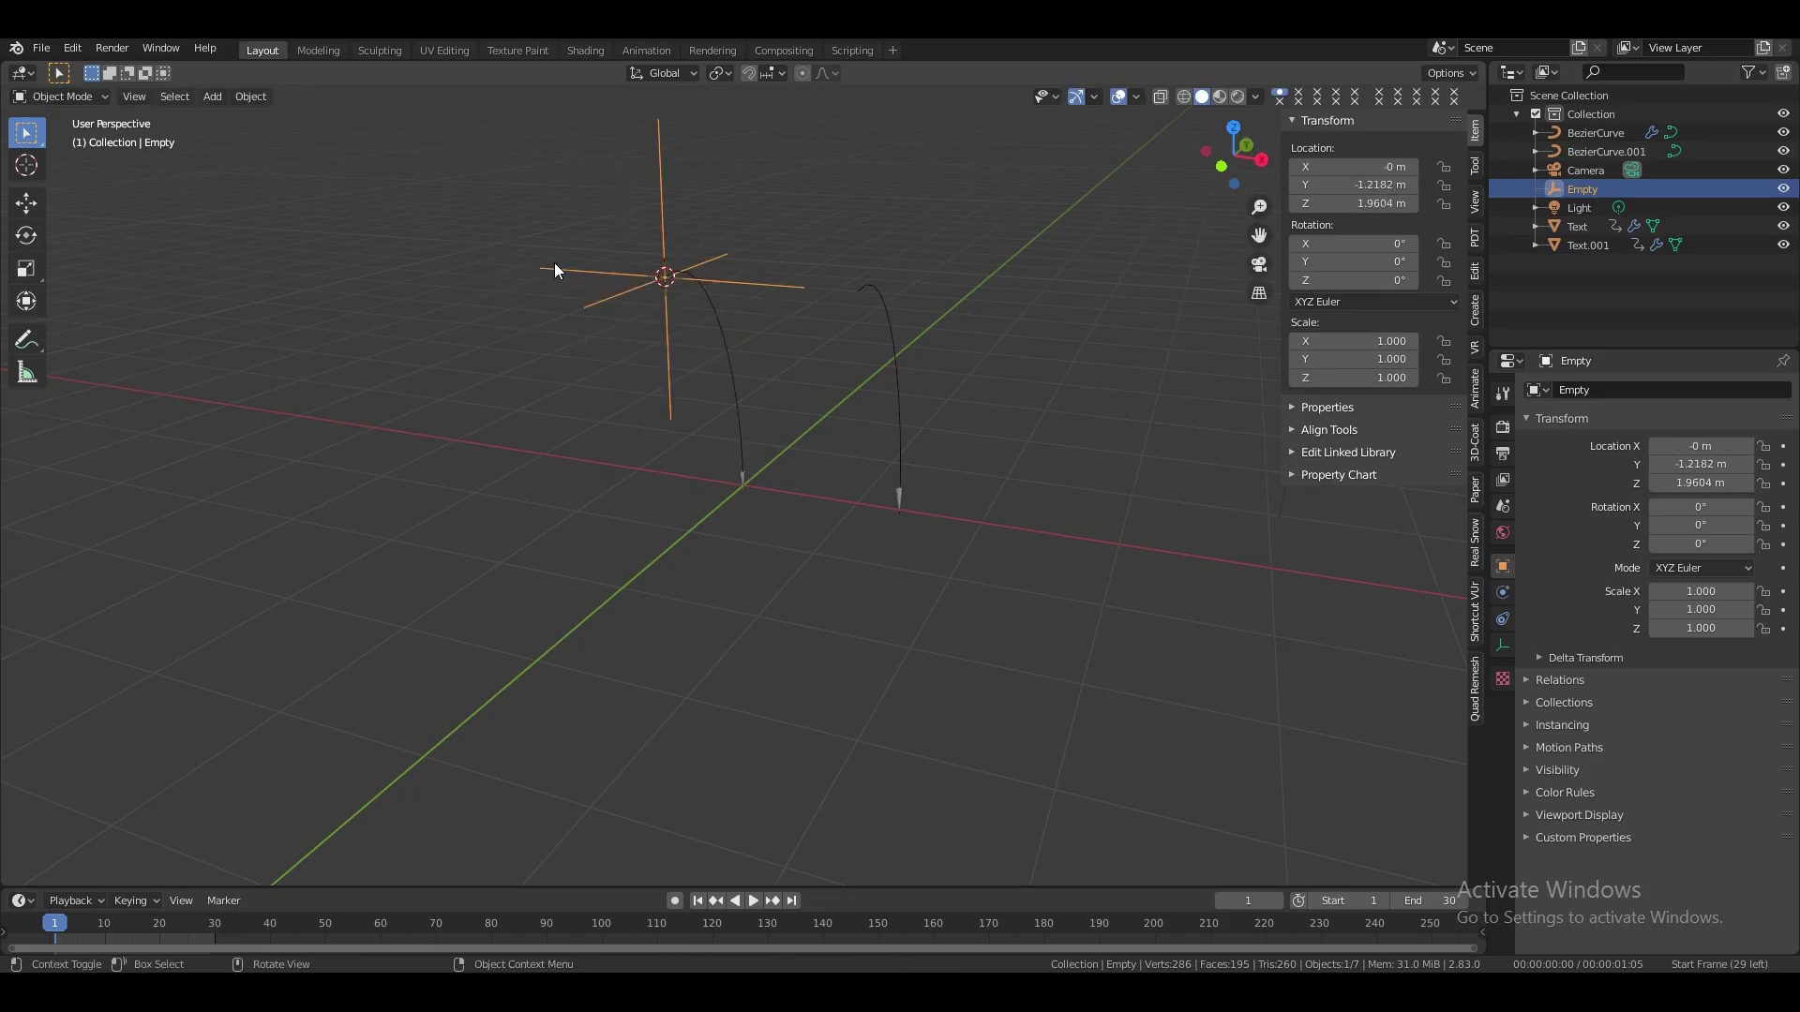
Keyframe the first Empty's location, then snap the cursor to the A curve's top point
key("i")
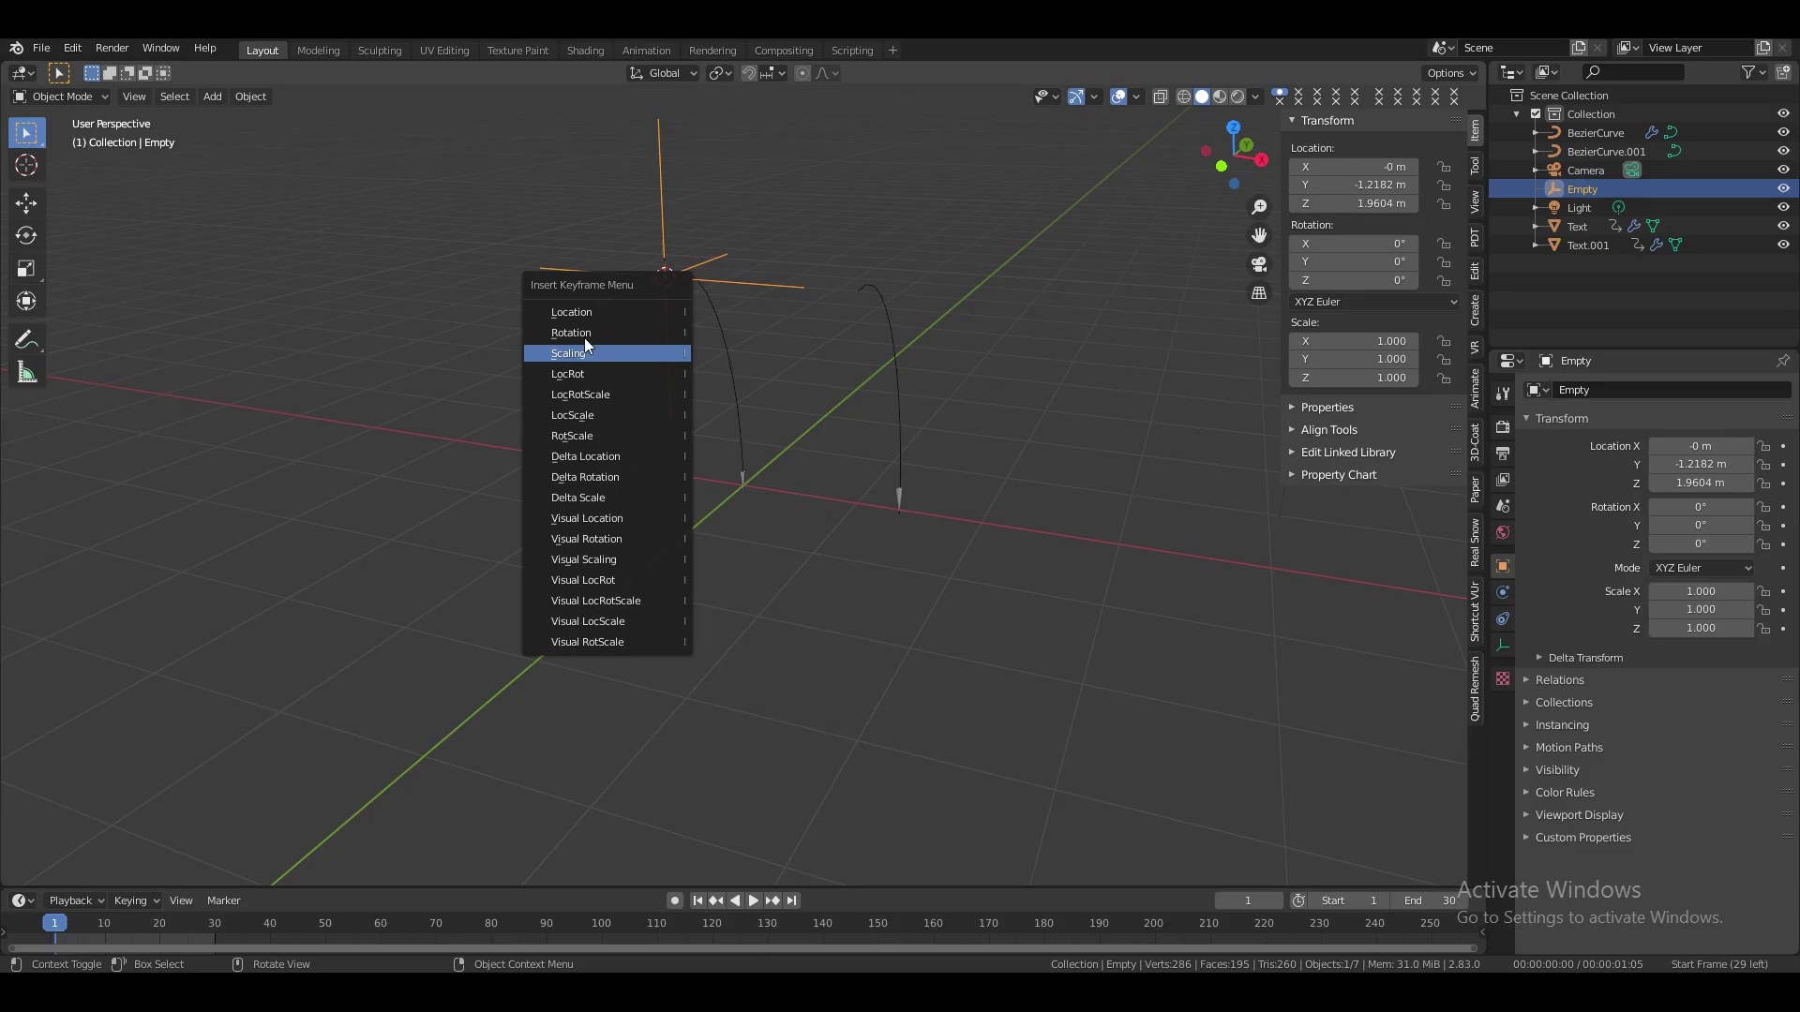
left_click(577, 313)
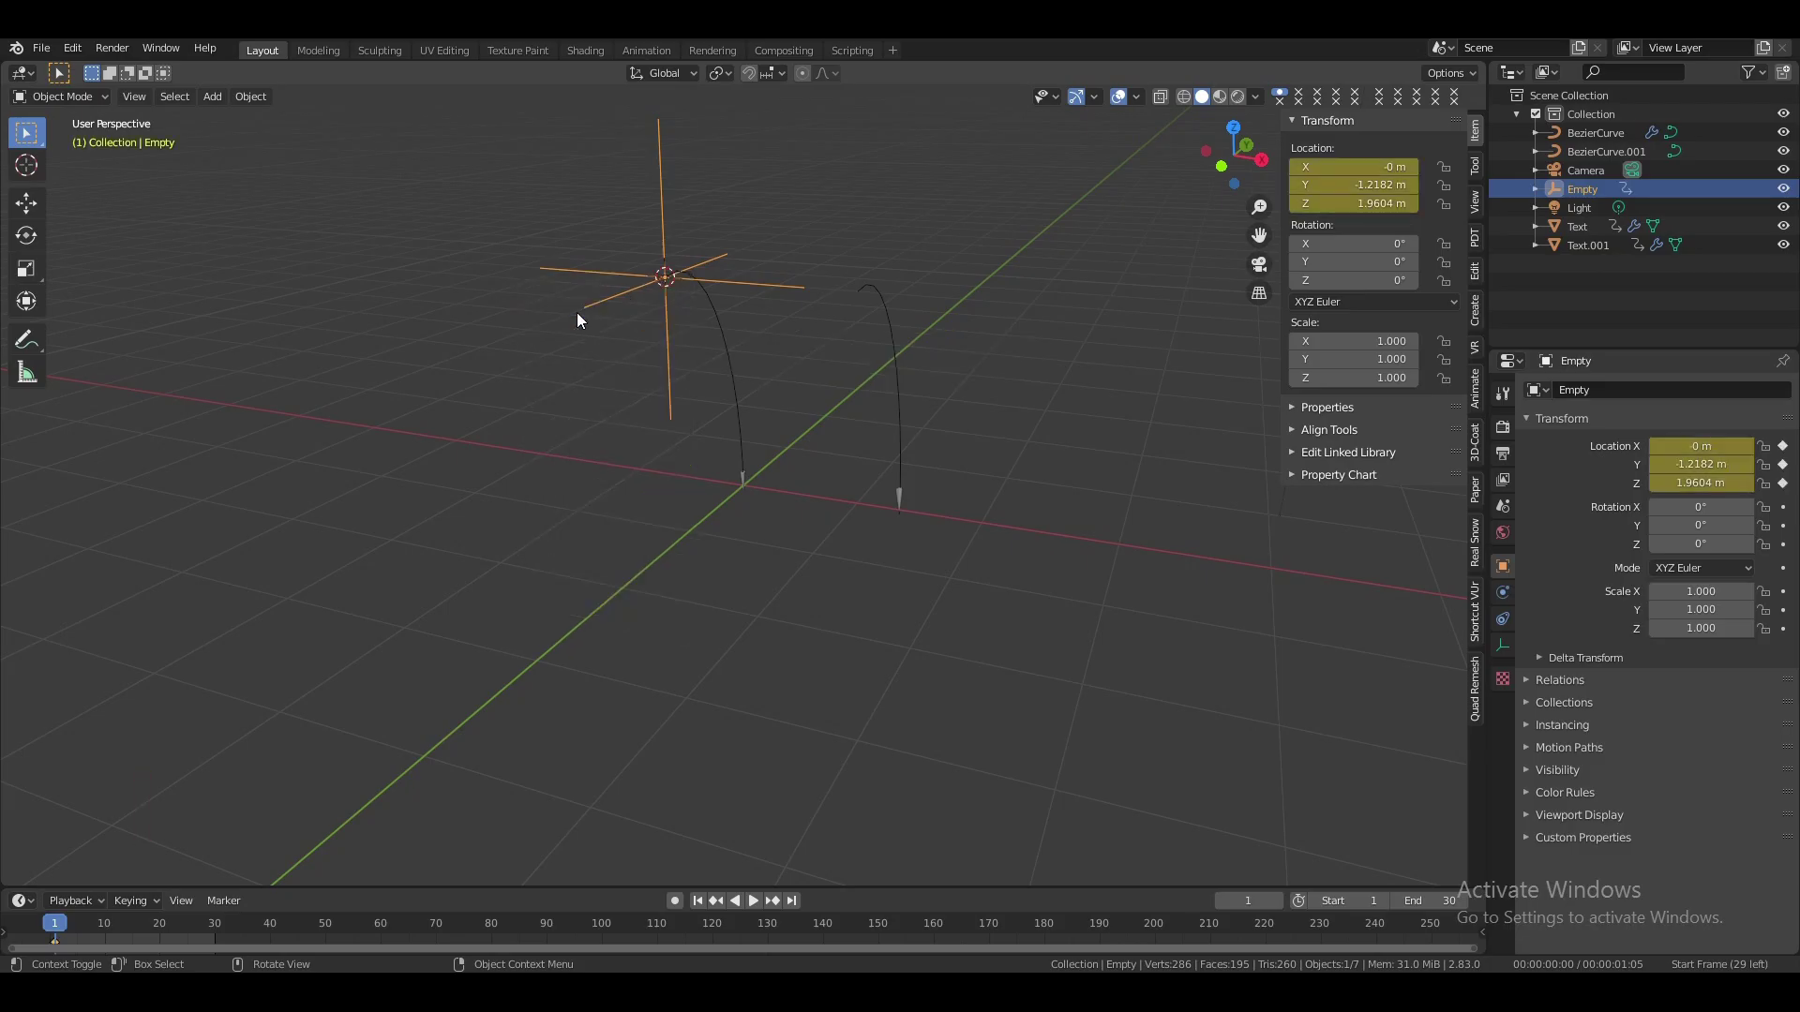
left_click(895, 358)
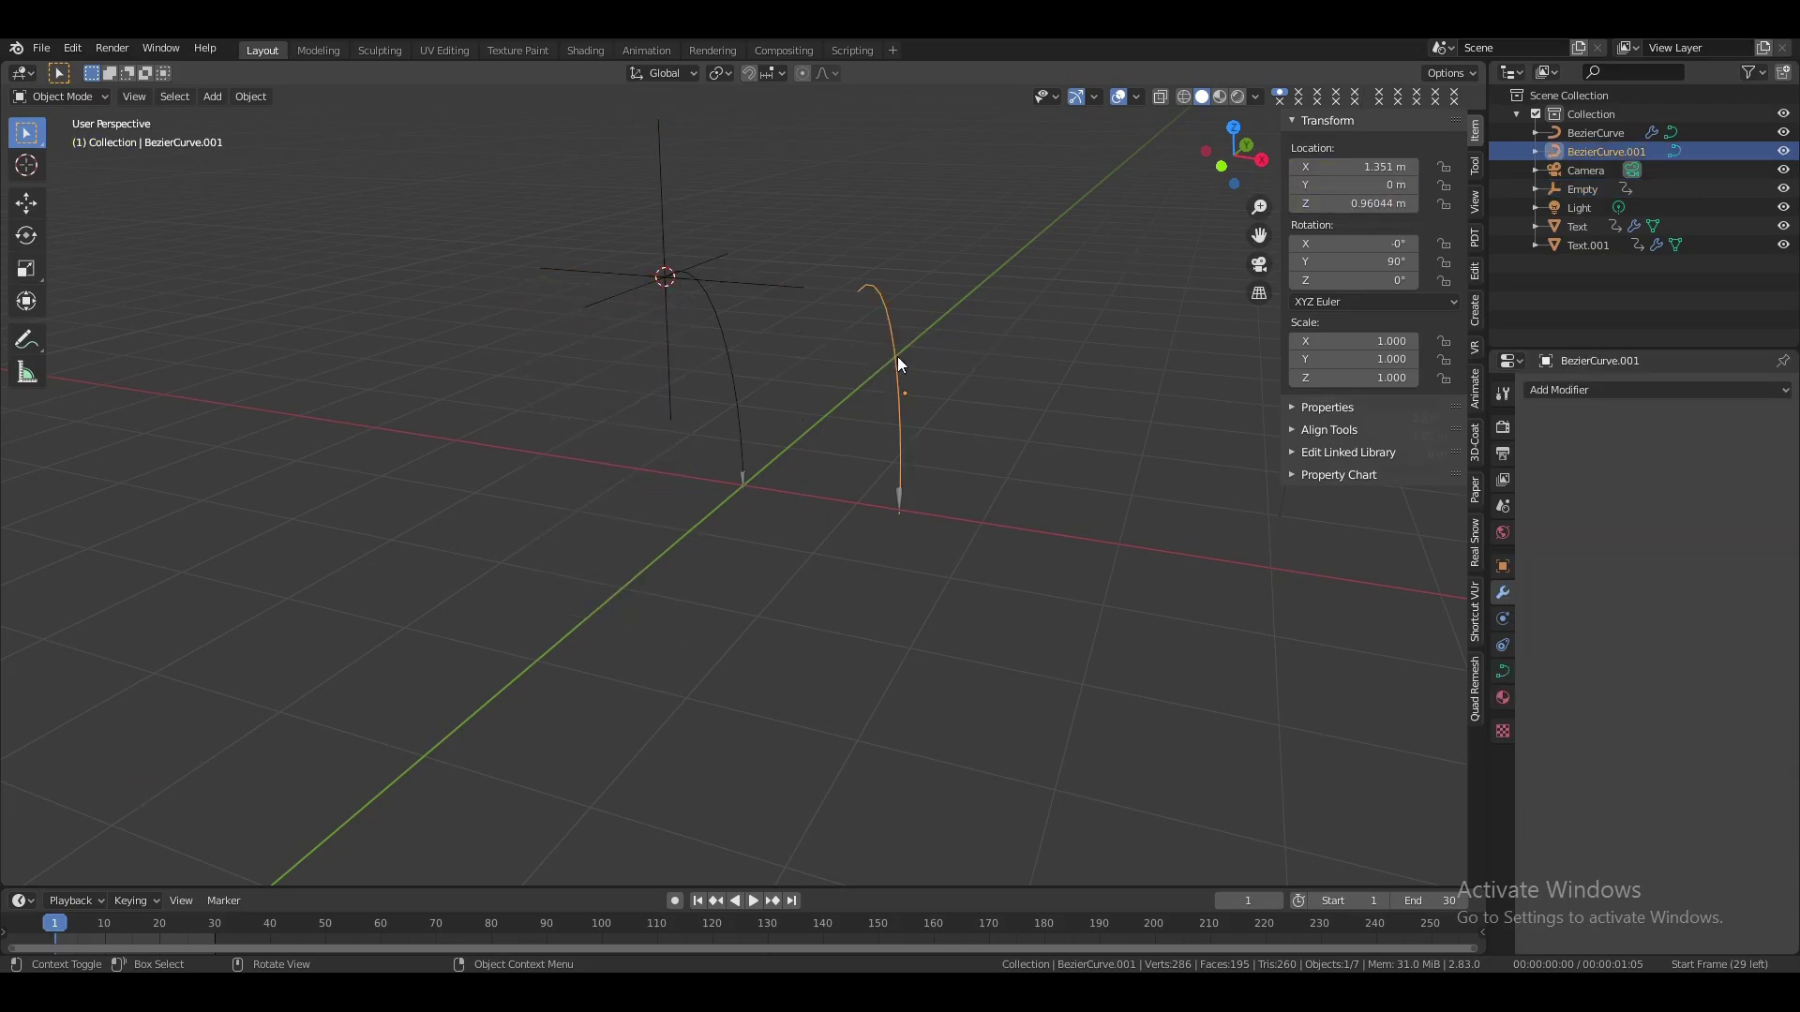
key("Tab")
left_click(858, 290)
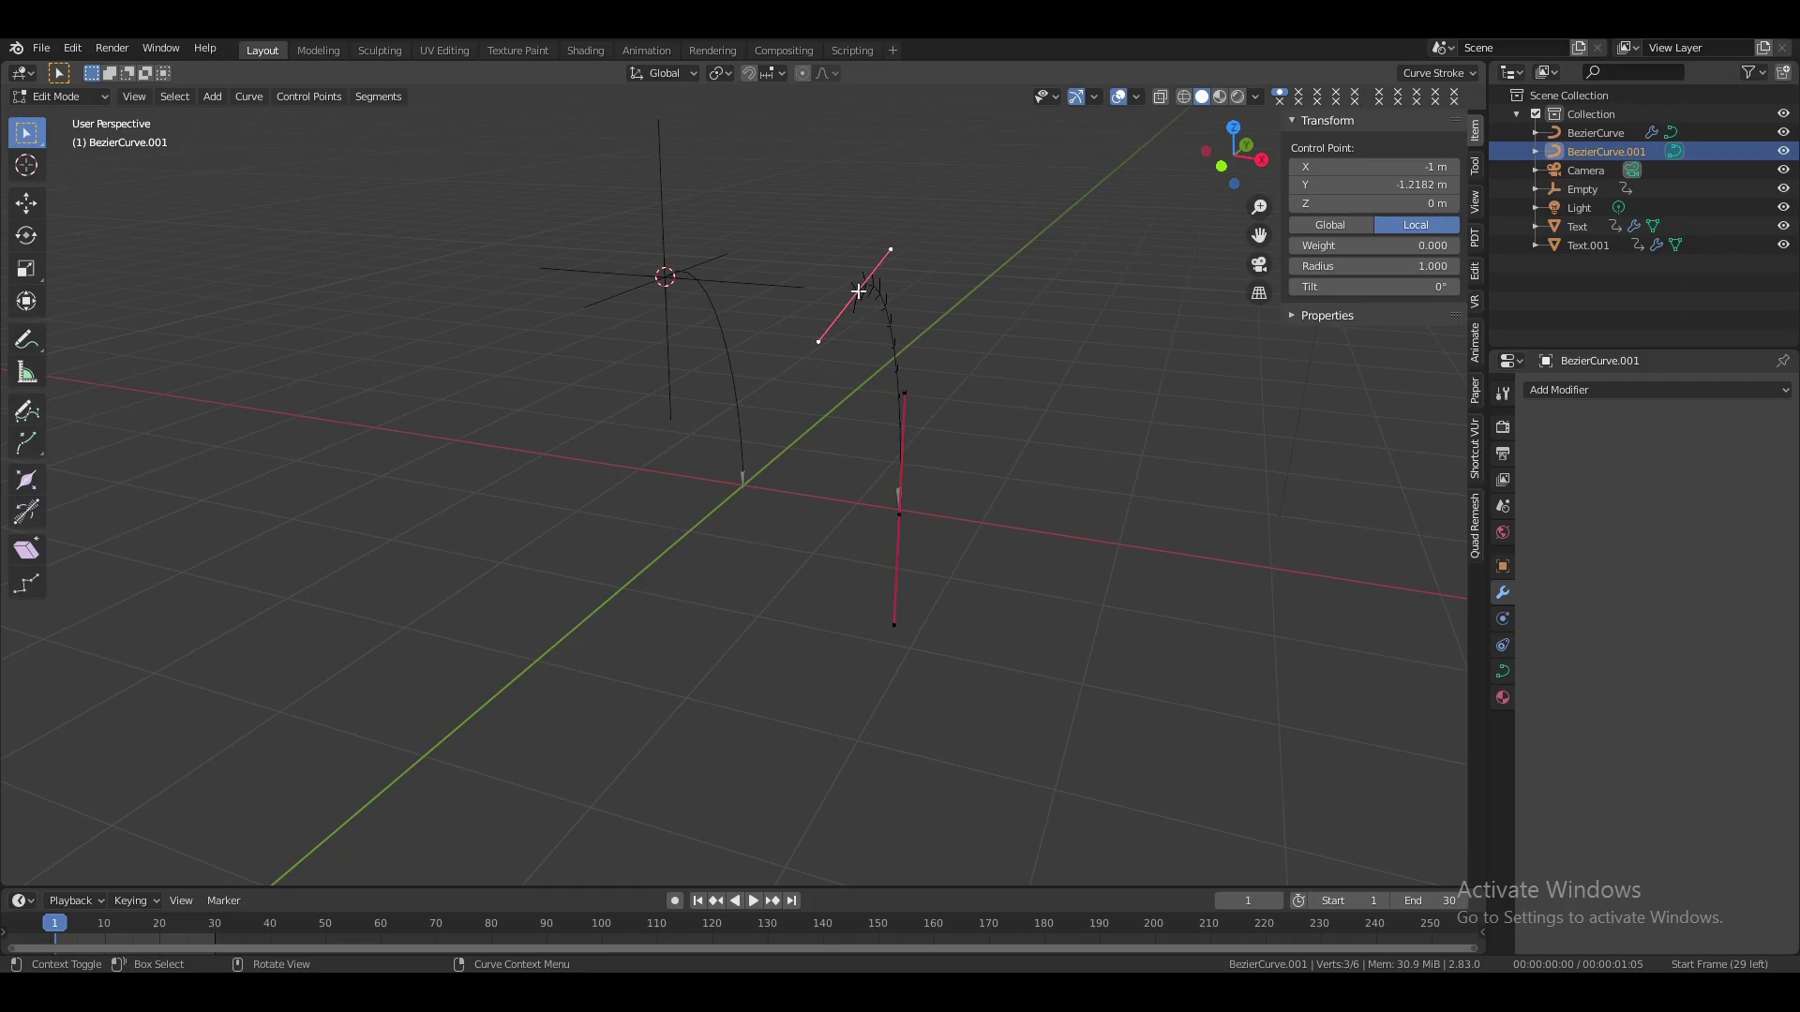
right_click(858, 291)
mouse_move(825, 448)
left_click(968, 531)
Add a Plain Axes empty, Empty.001, at the 3D cursor
key("Tab")
key("shift+a")
left_click(956, 357)
Add a Hook modifier to BezierCurve.001, assign its tip point and target Empty.001
left_click(892, 366)
key("Tab")
left_click(1502, 593)
left_click(1601, 391)
left_click(1607, 482)
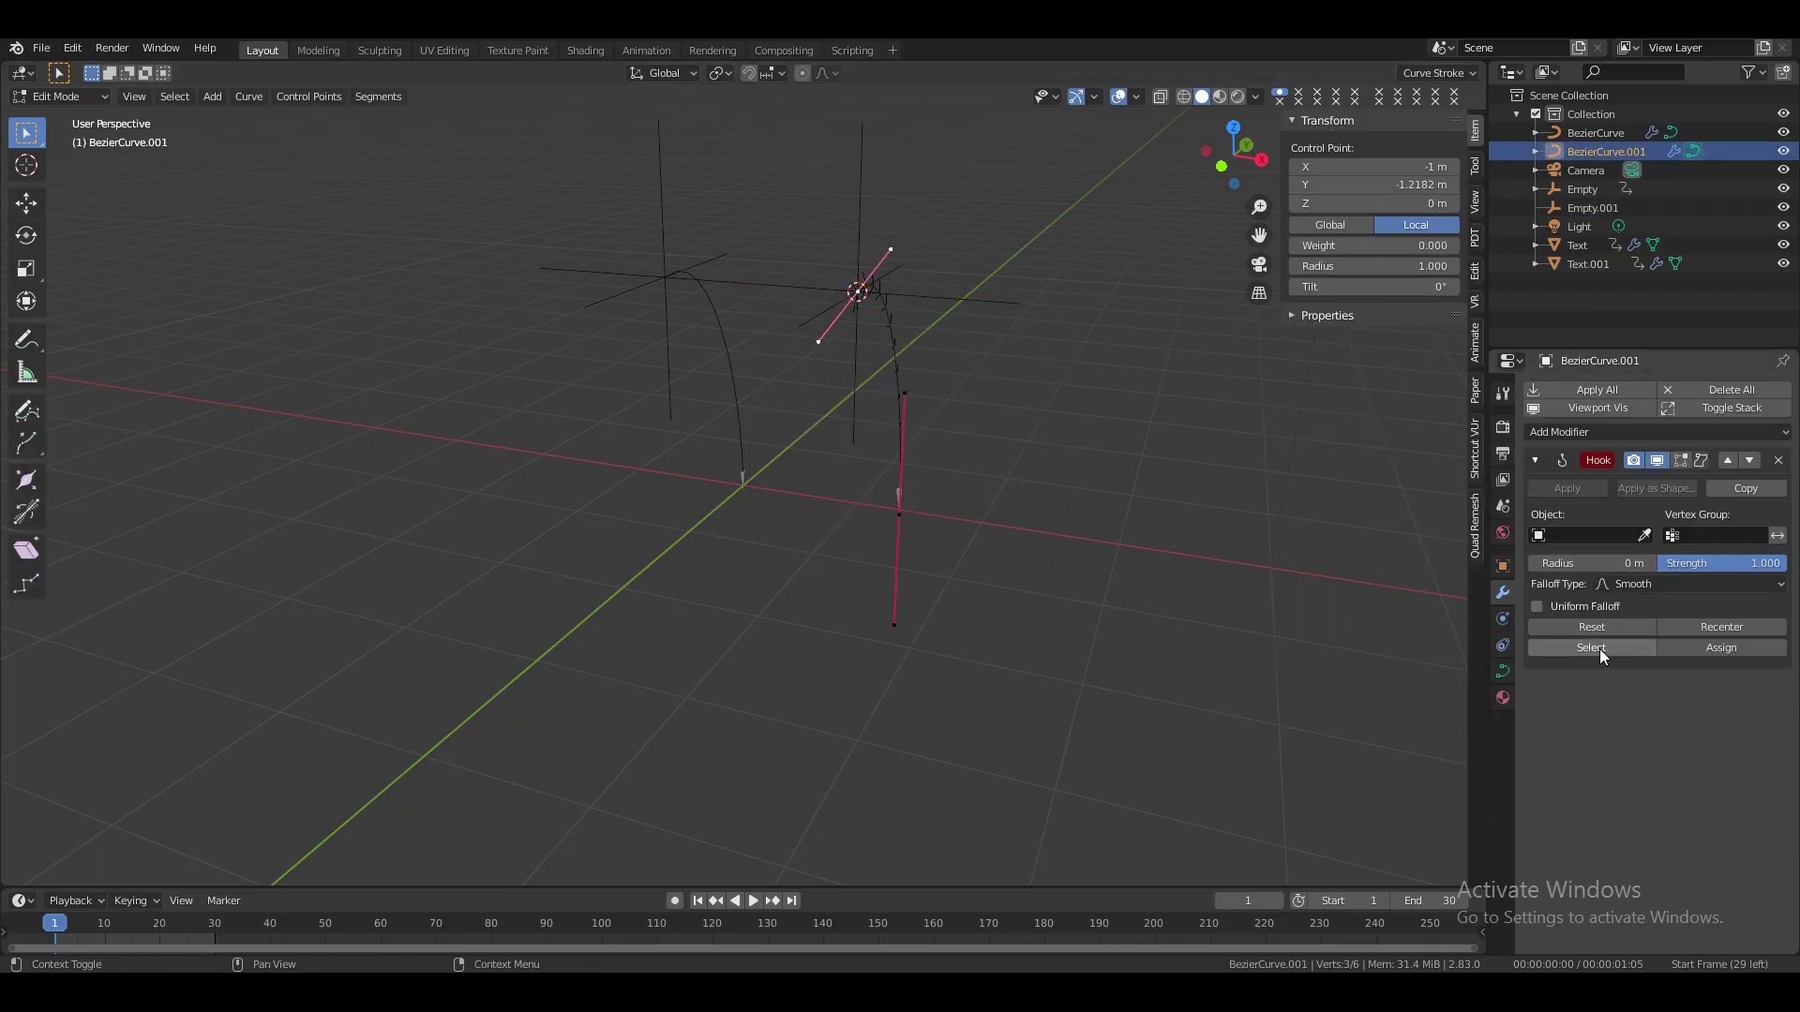
left_click(1725, 646)
key("Tab")
left_click(1646, 536)
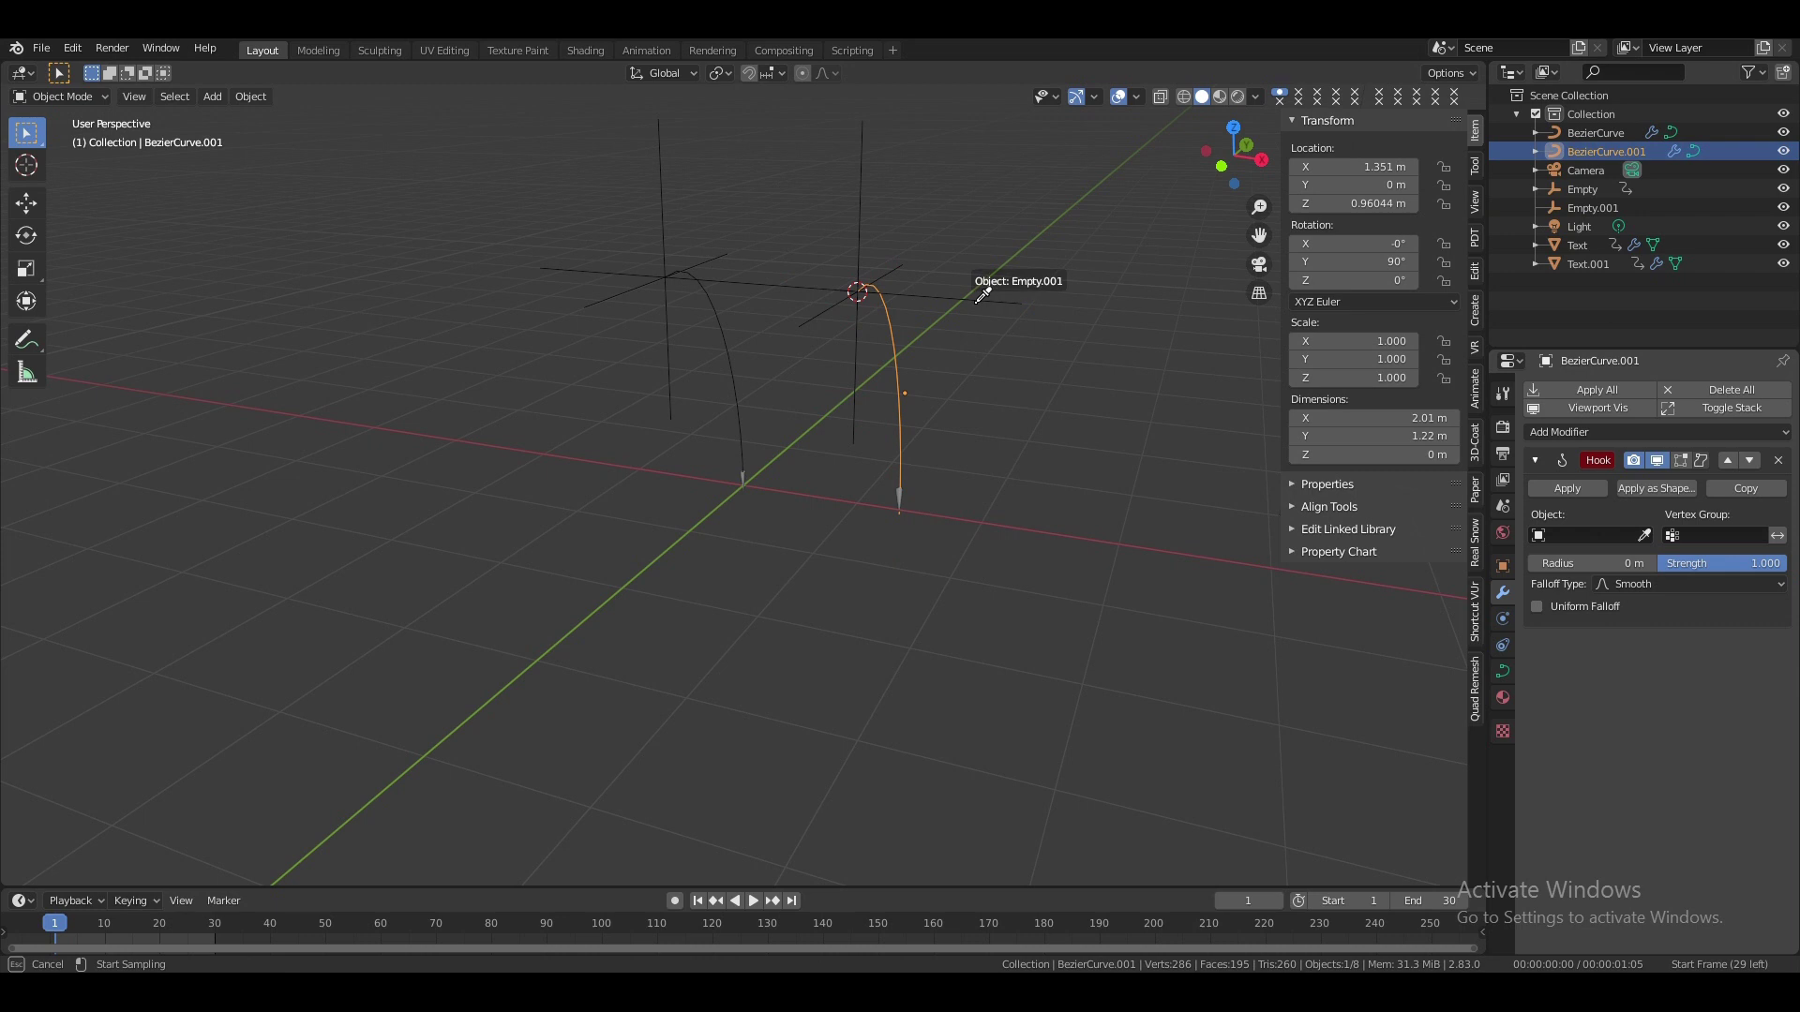
left_click(852, 273)
Keyframe Empty.001's location at frame 1
left_click(859, 270)
key("i")
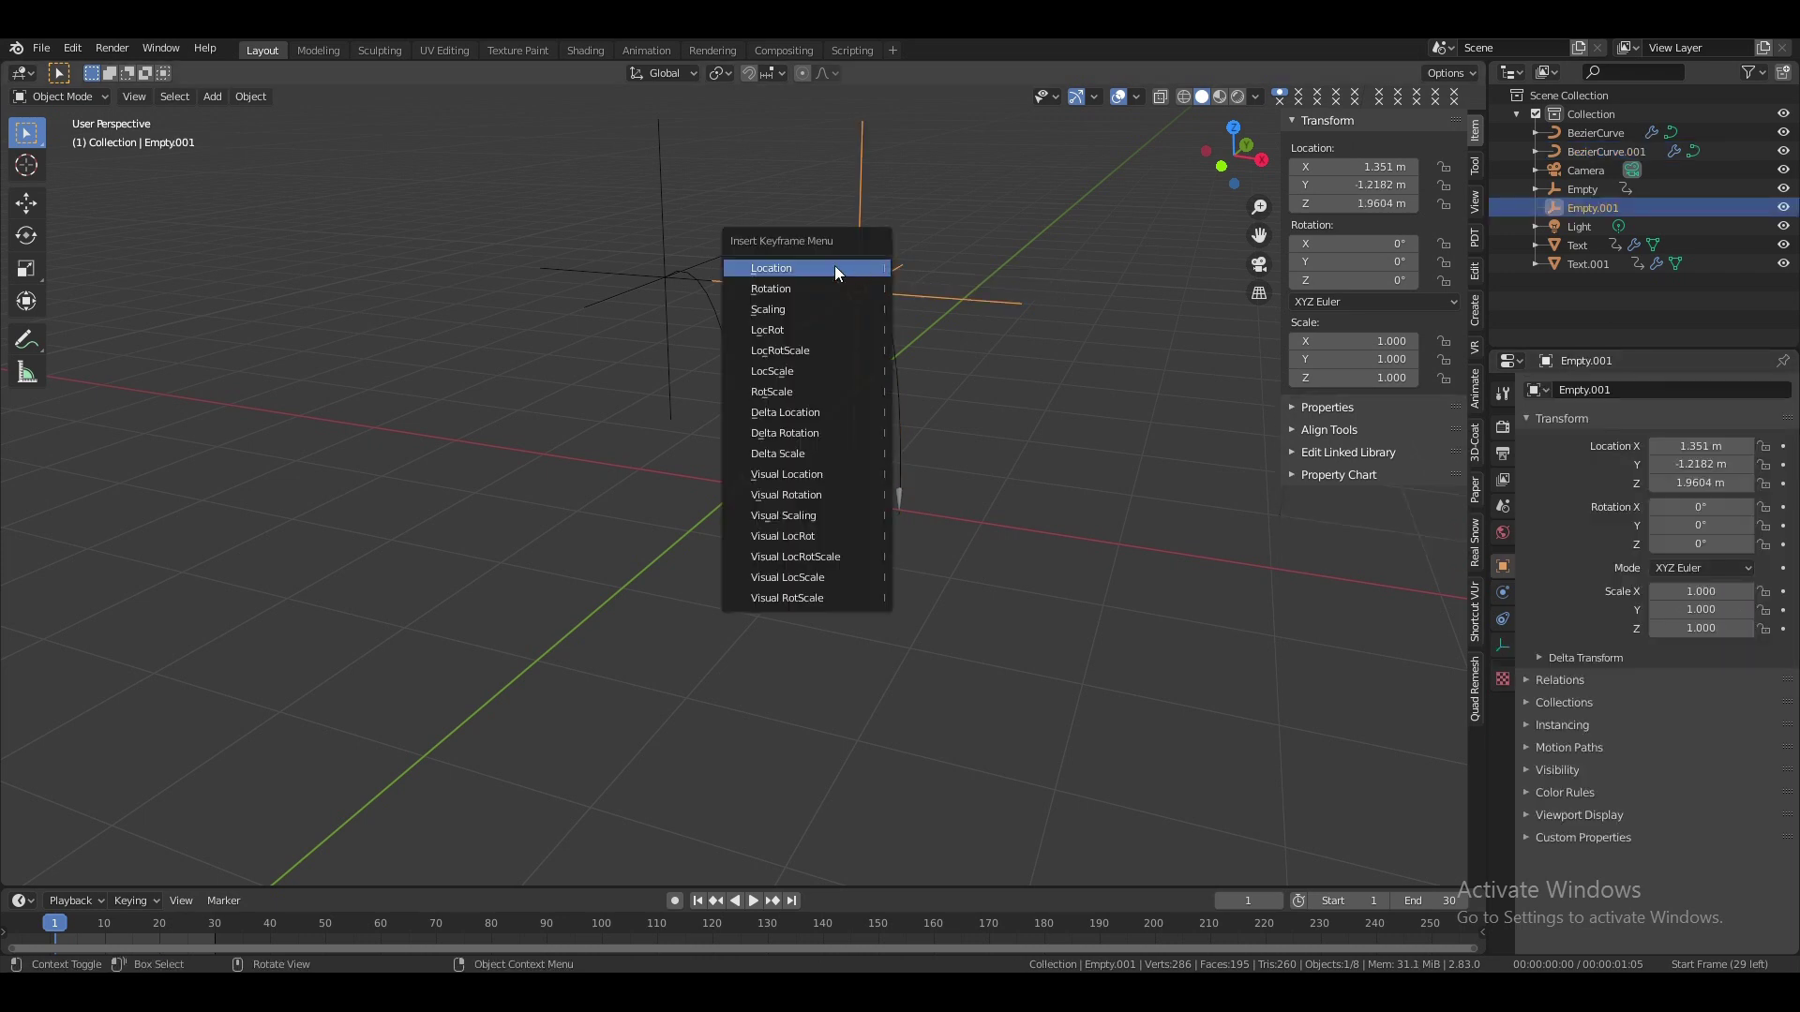
left_click(833, 268)
left_click_drag(522, 886, 517, 757)
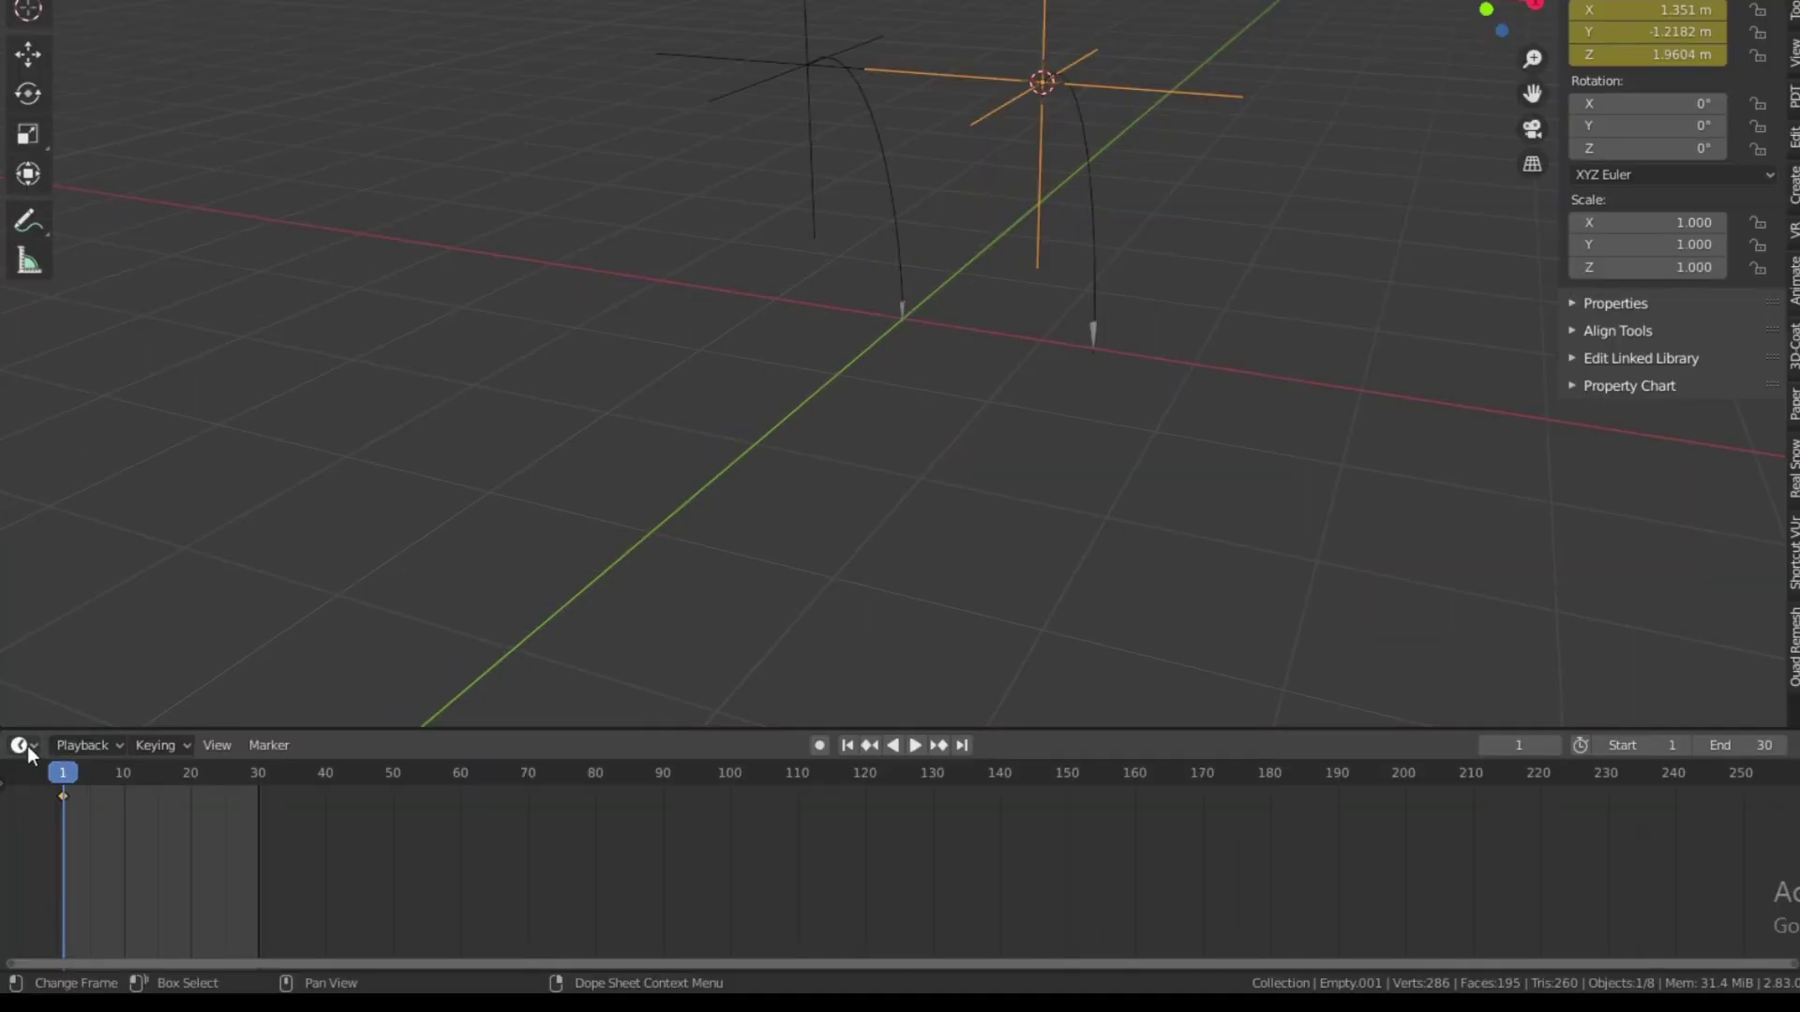
Turn the timeline into the Graph Editor and add a Noise F-Curve modifier
left_click(21, 769)
left_click(270, 594)
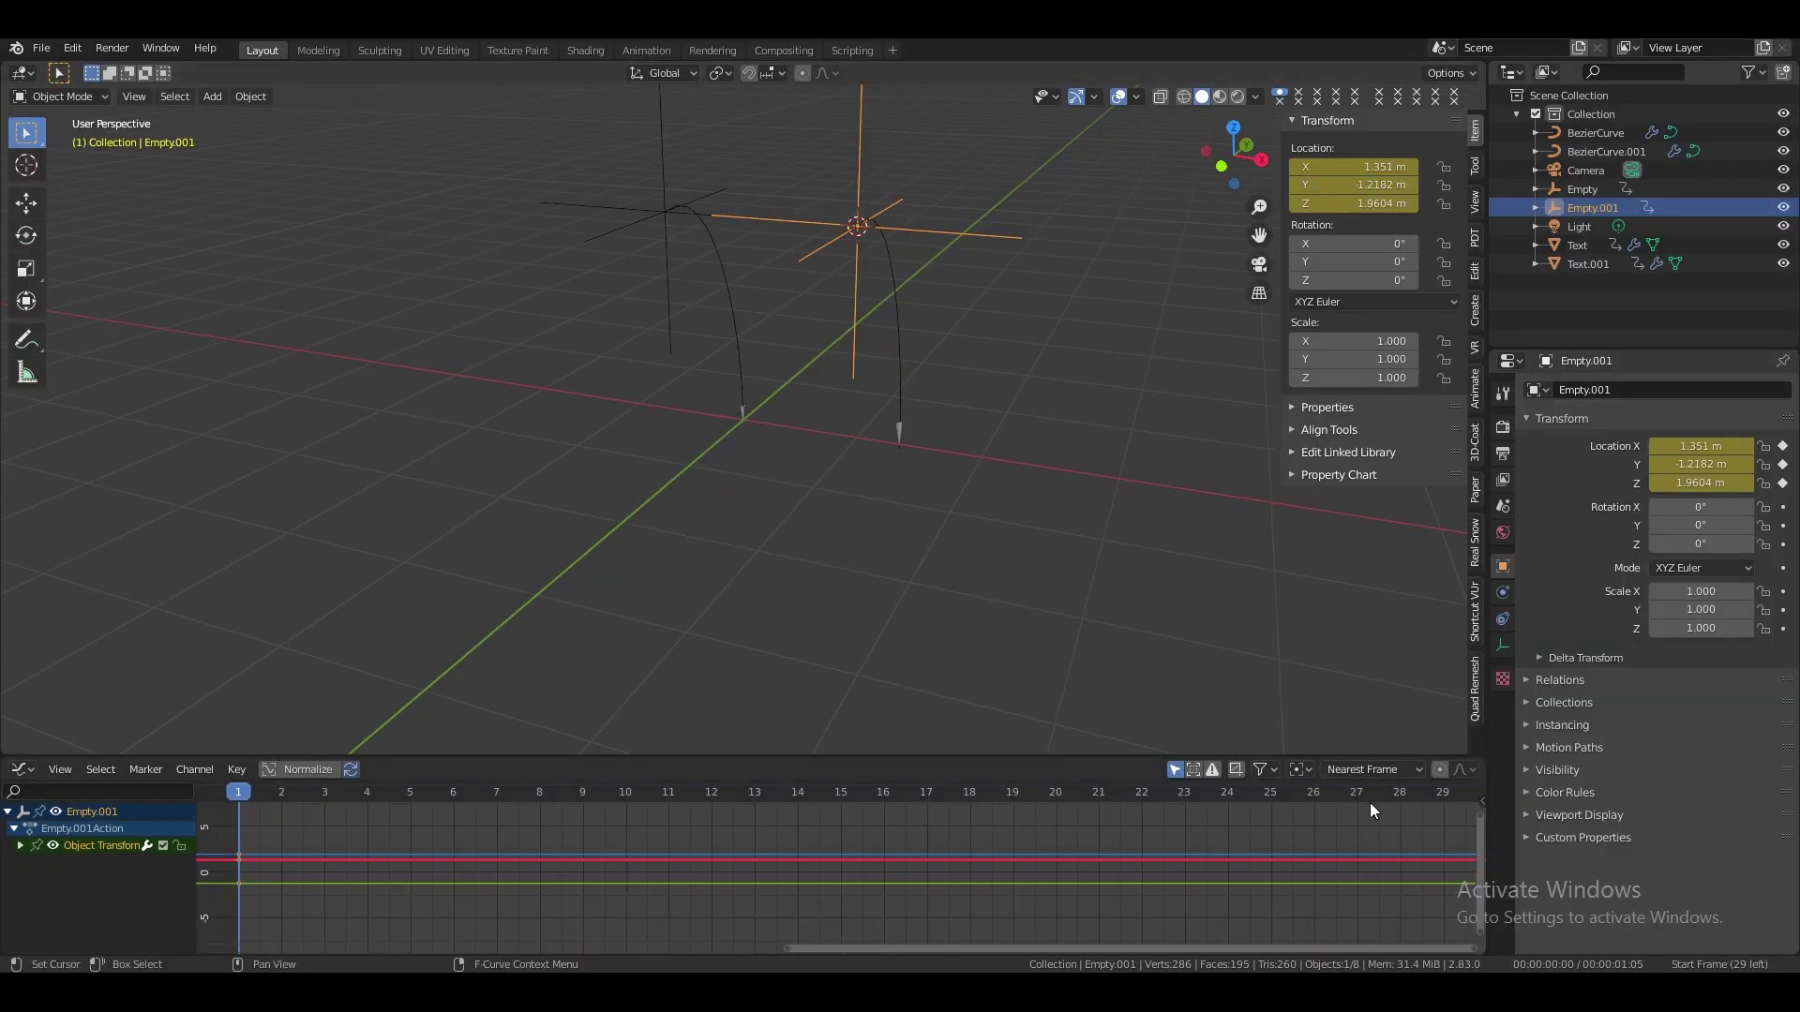
left_click(192, 769)
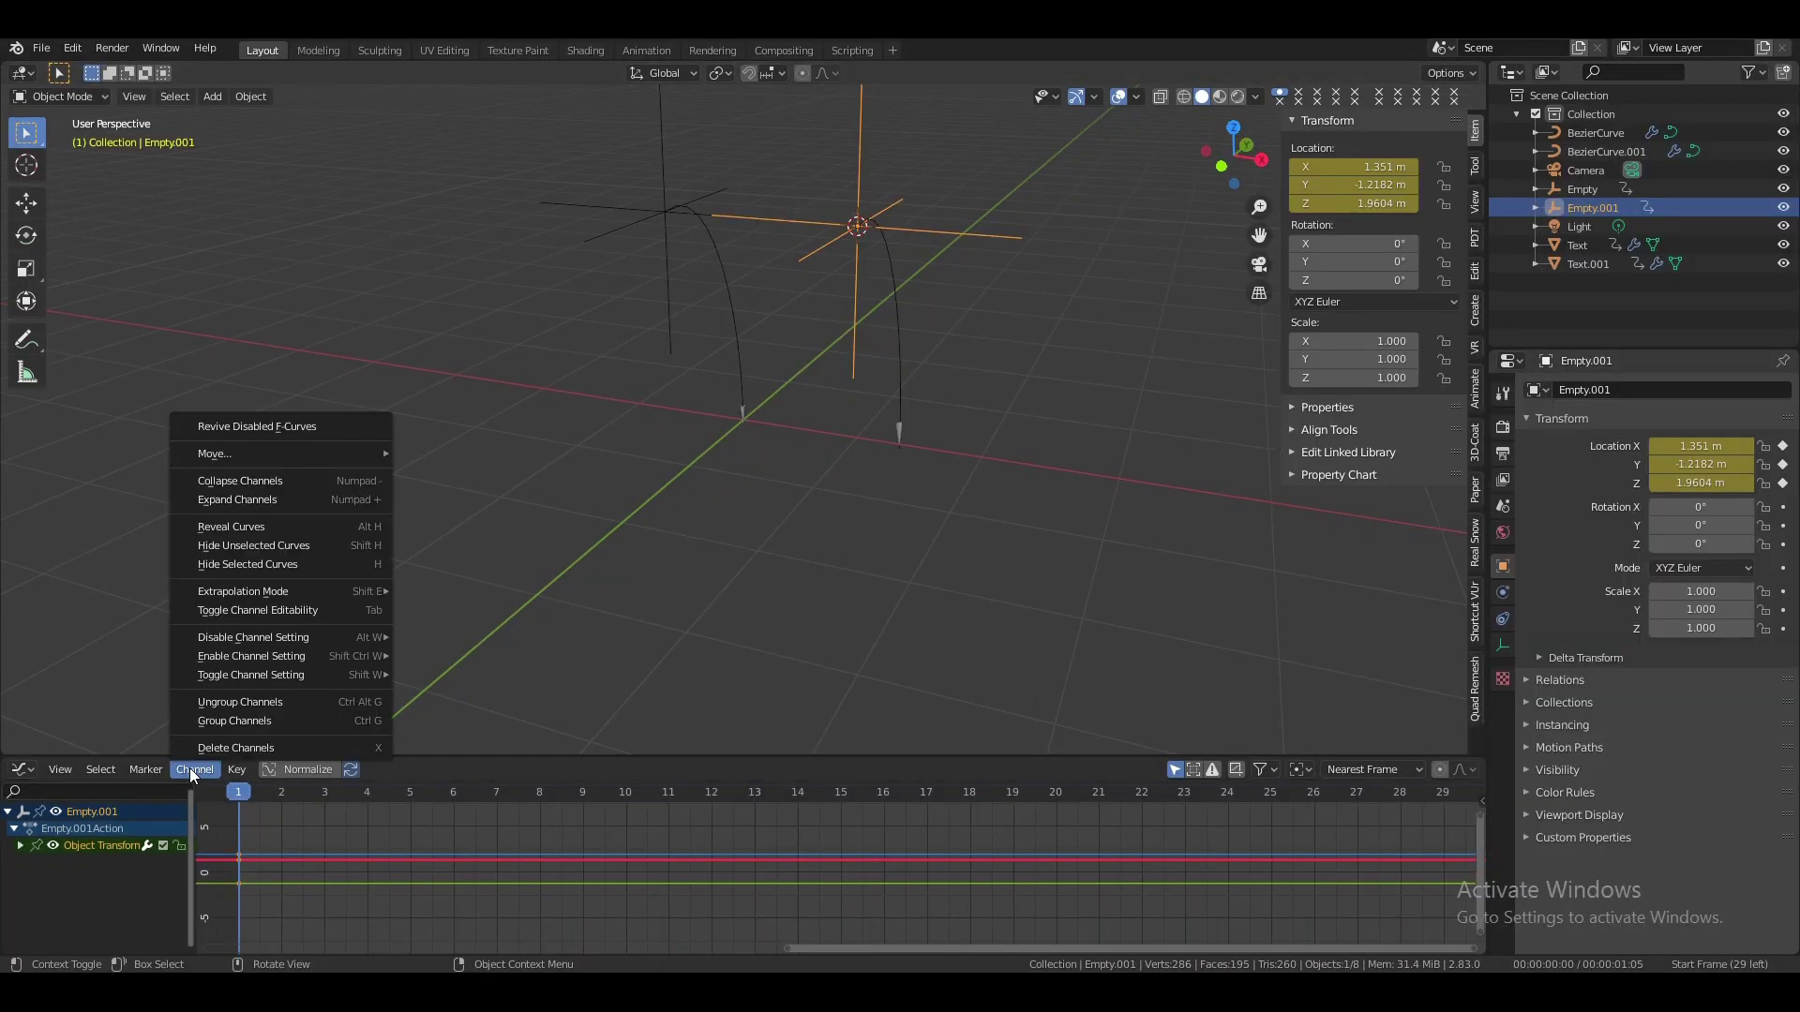
mouse_move(238, 771)
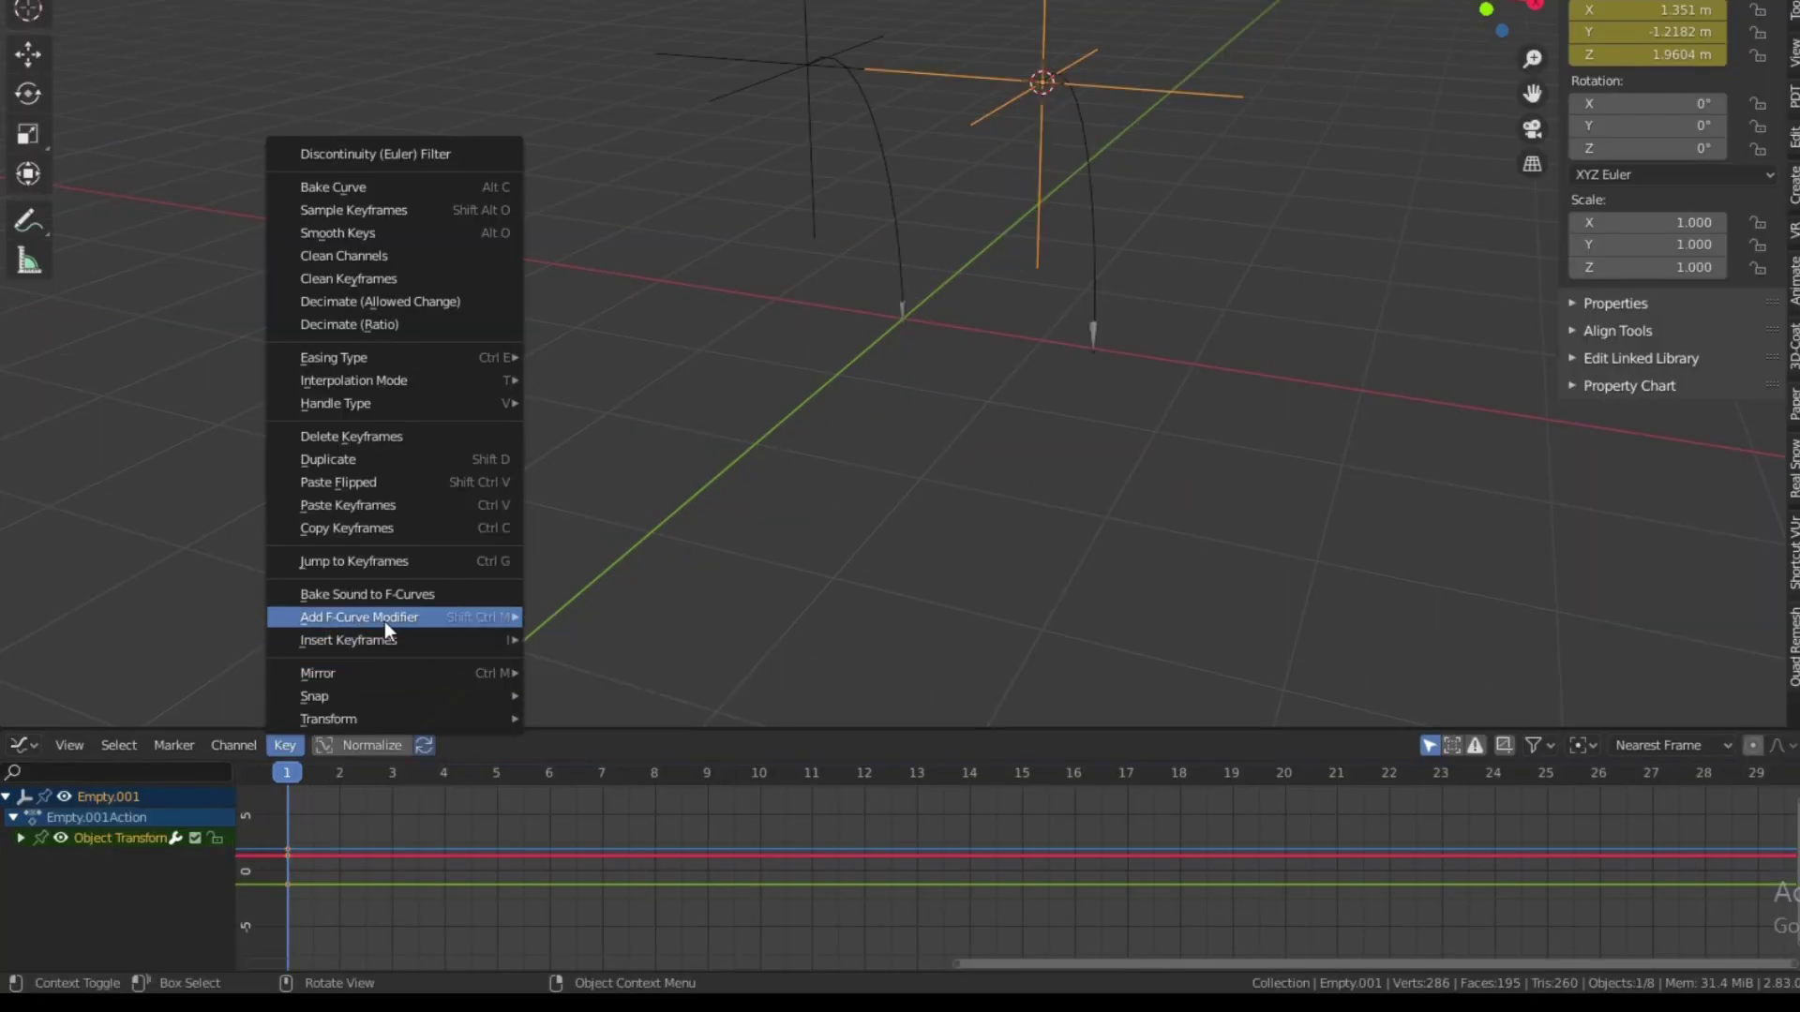
mouse_move(319, 668)
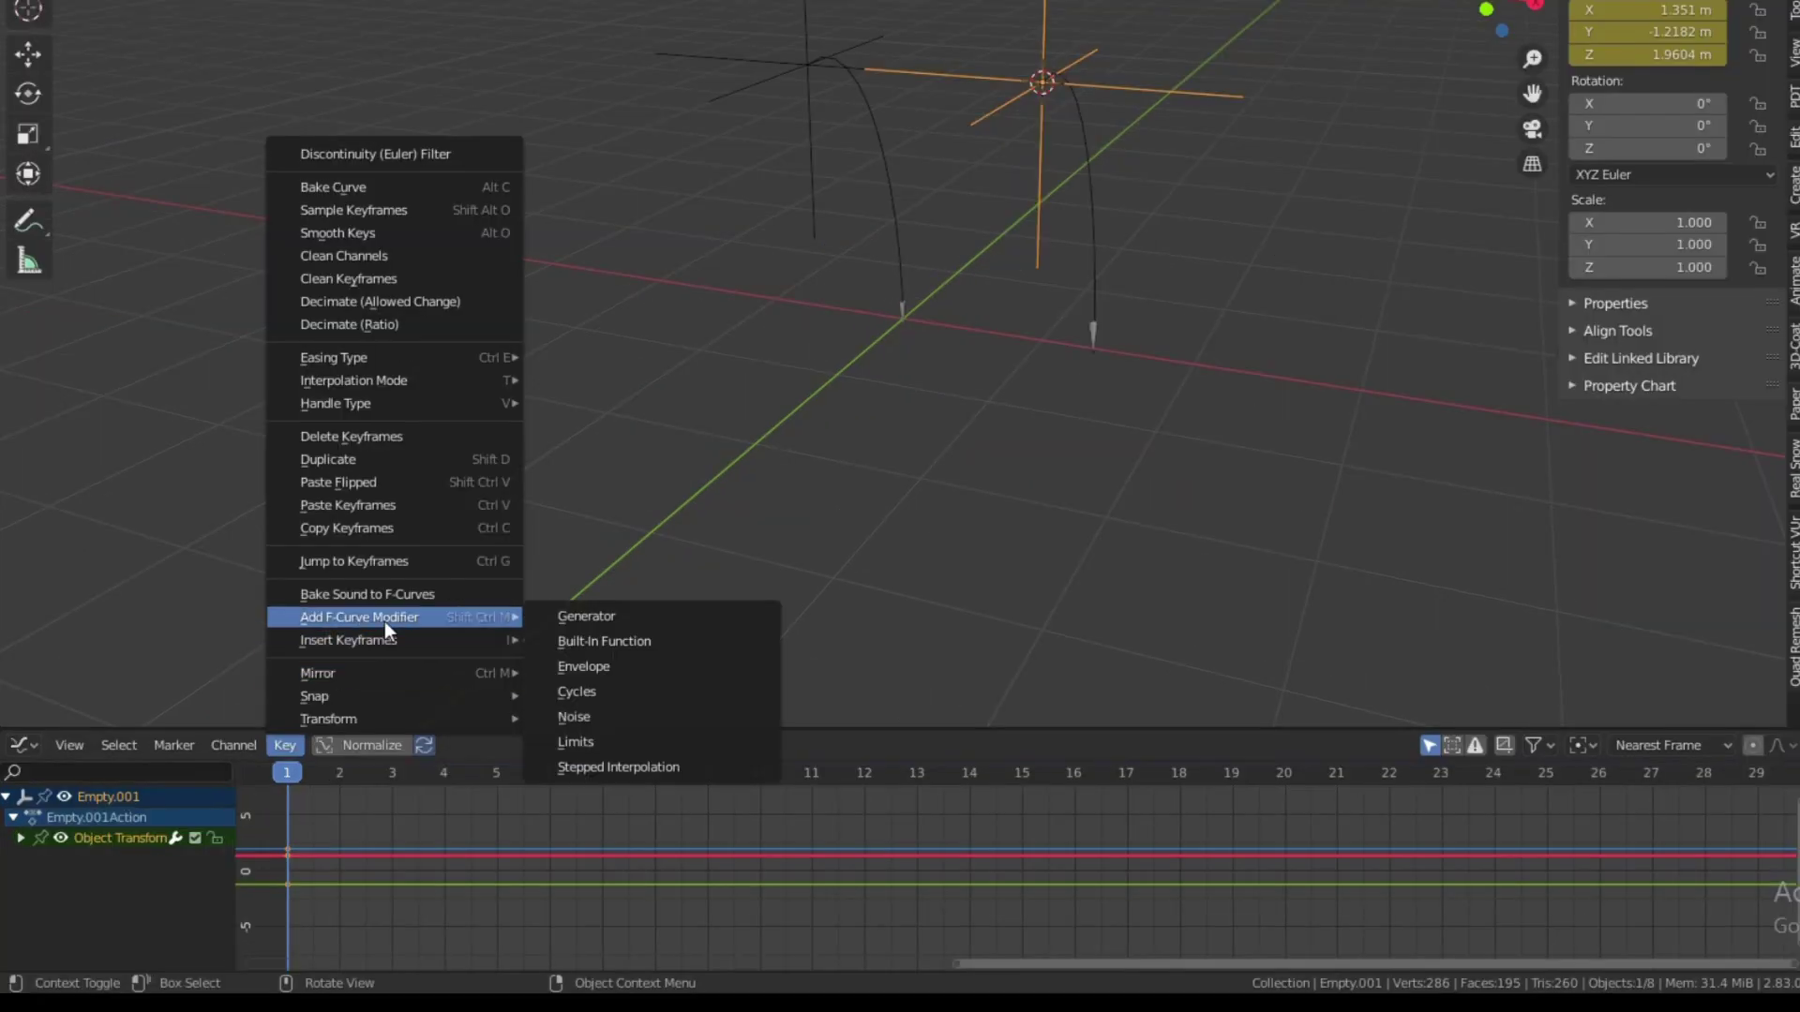
left_click(594, 717)
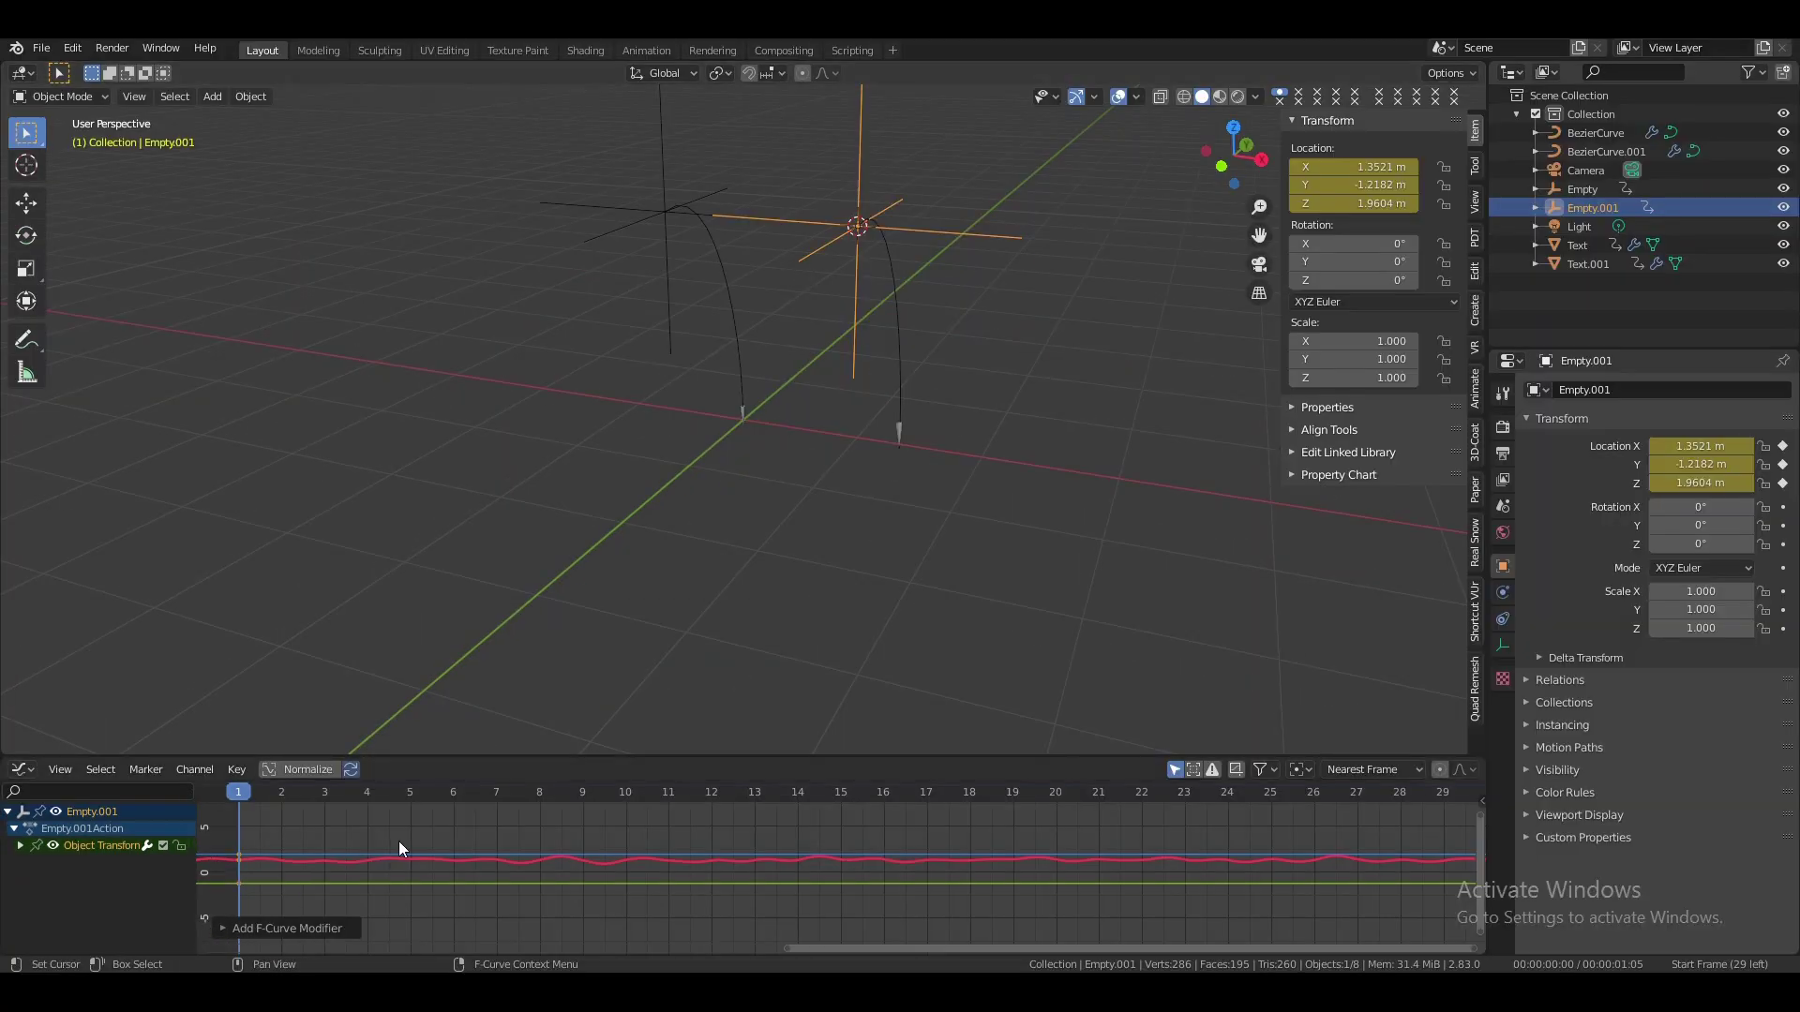
Preview the wobble and extend the Noise modifier to all location channels
key("space")
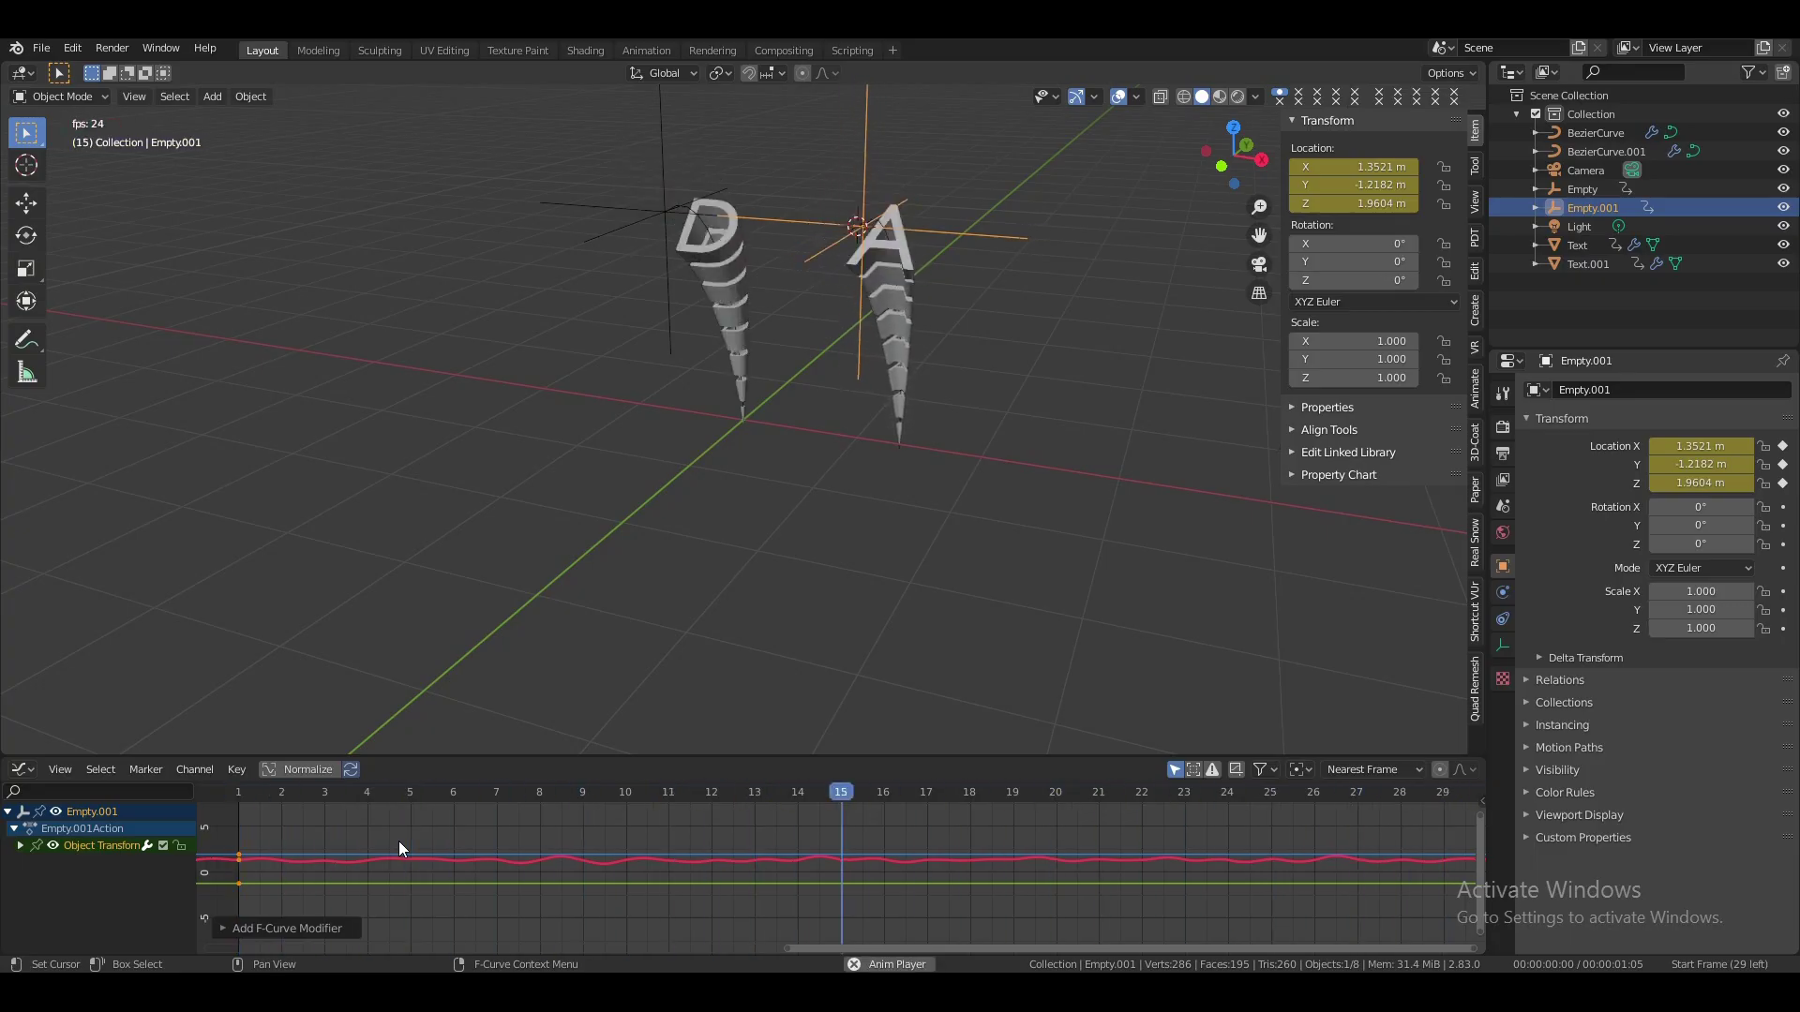
left_click(1118, 97)
mouse_move(1236, 166)
left_mouse_down()
mouse_move(1223, 188)
mouse_move(1232, 172)
left_mouse_up()
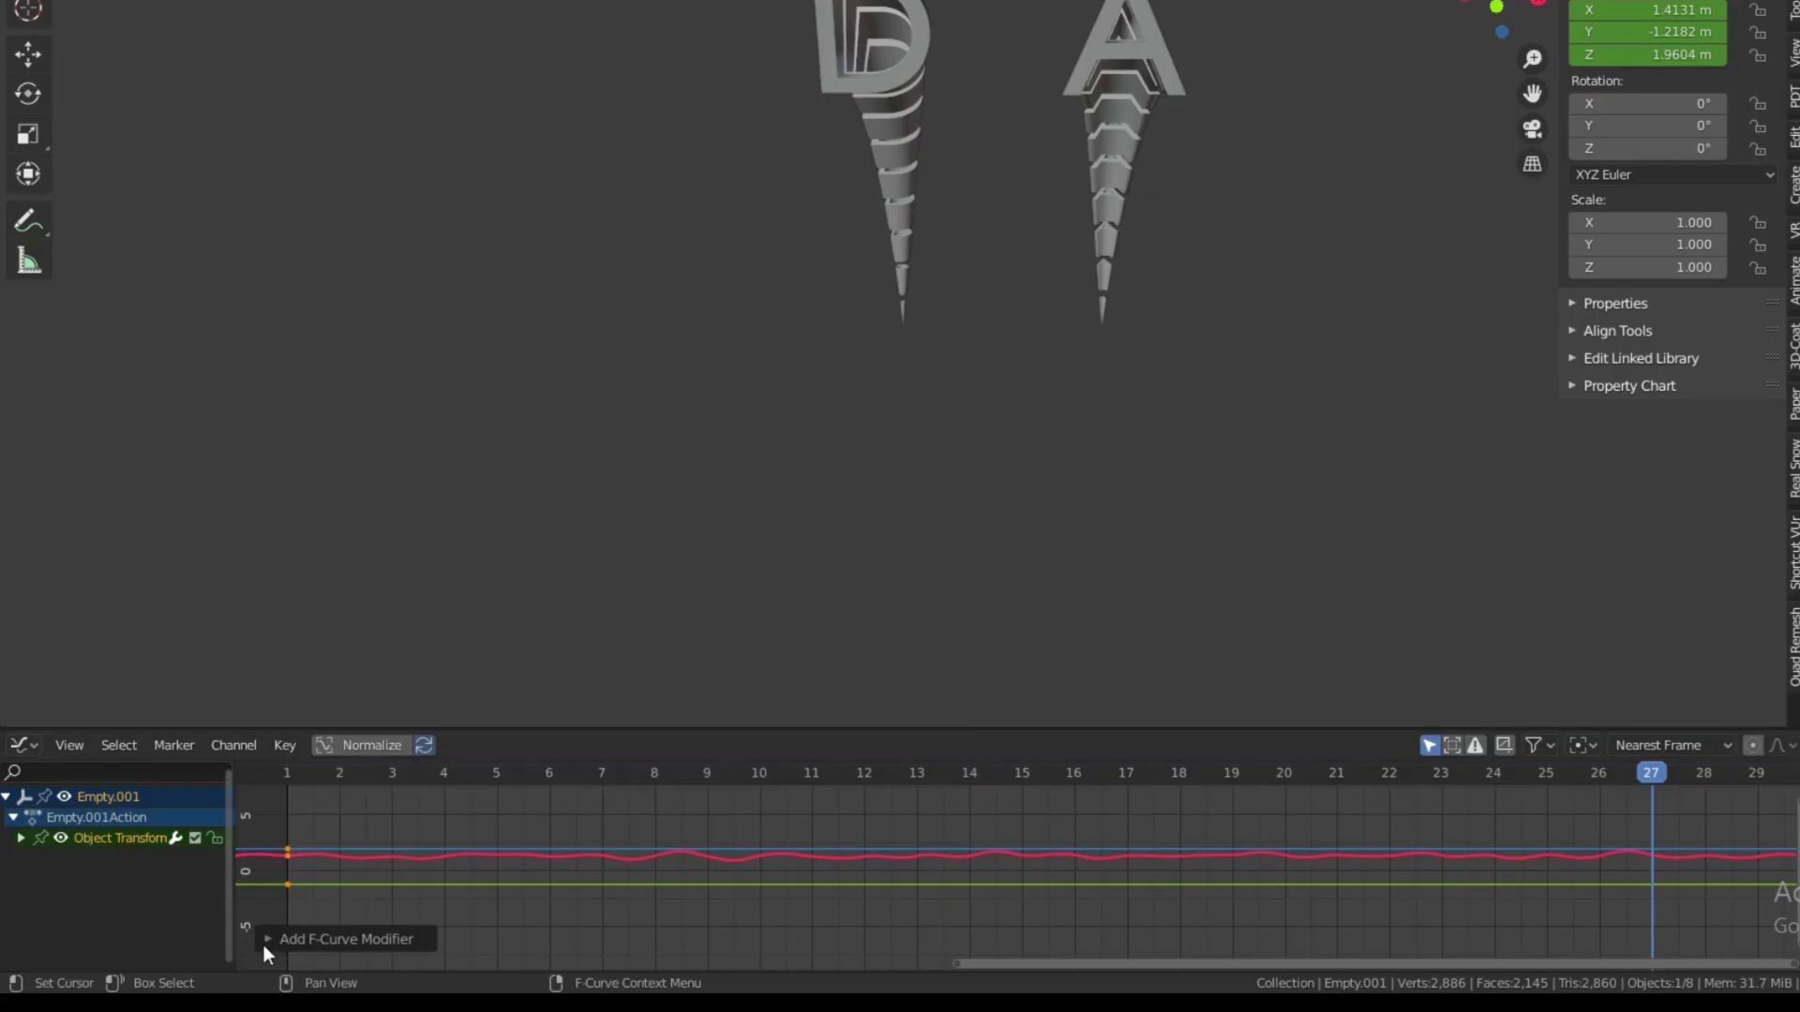
left_click(220, 928)
left_click(554, 932)
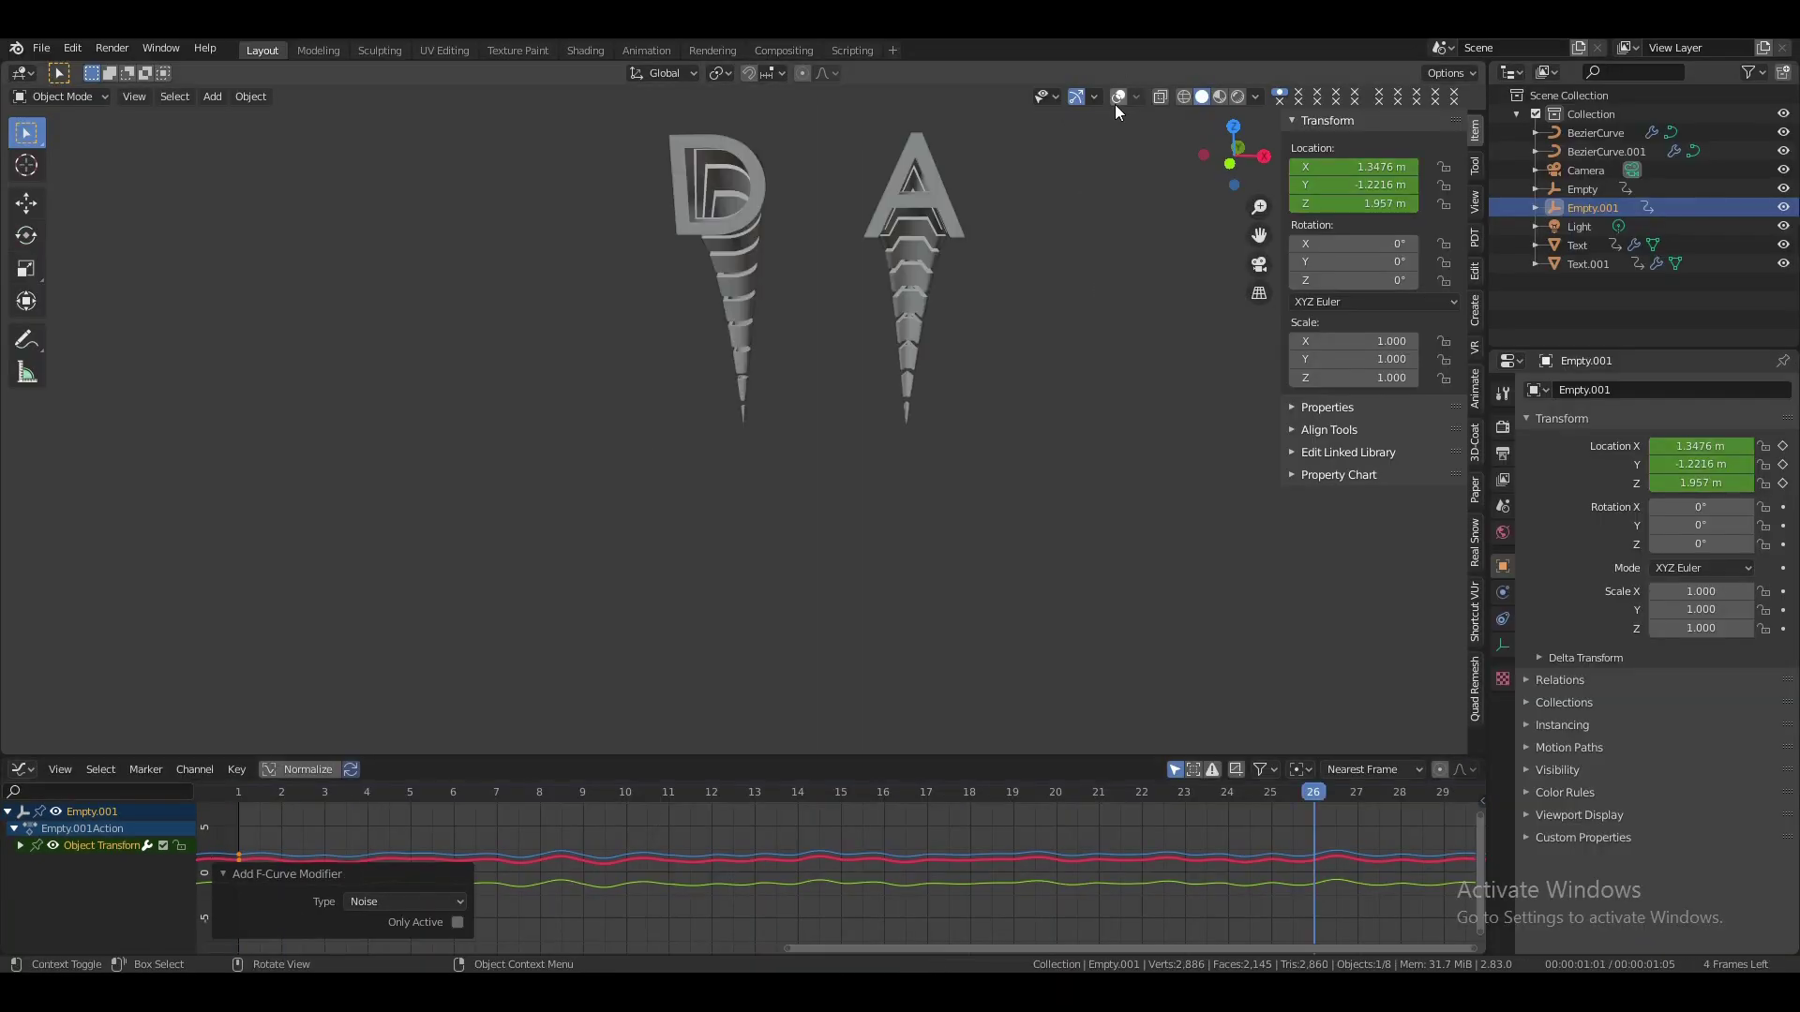
left_click(1116, 98)
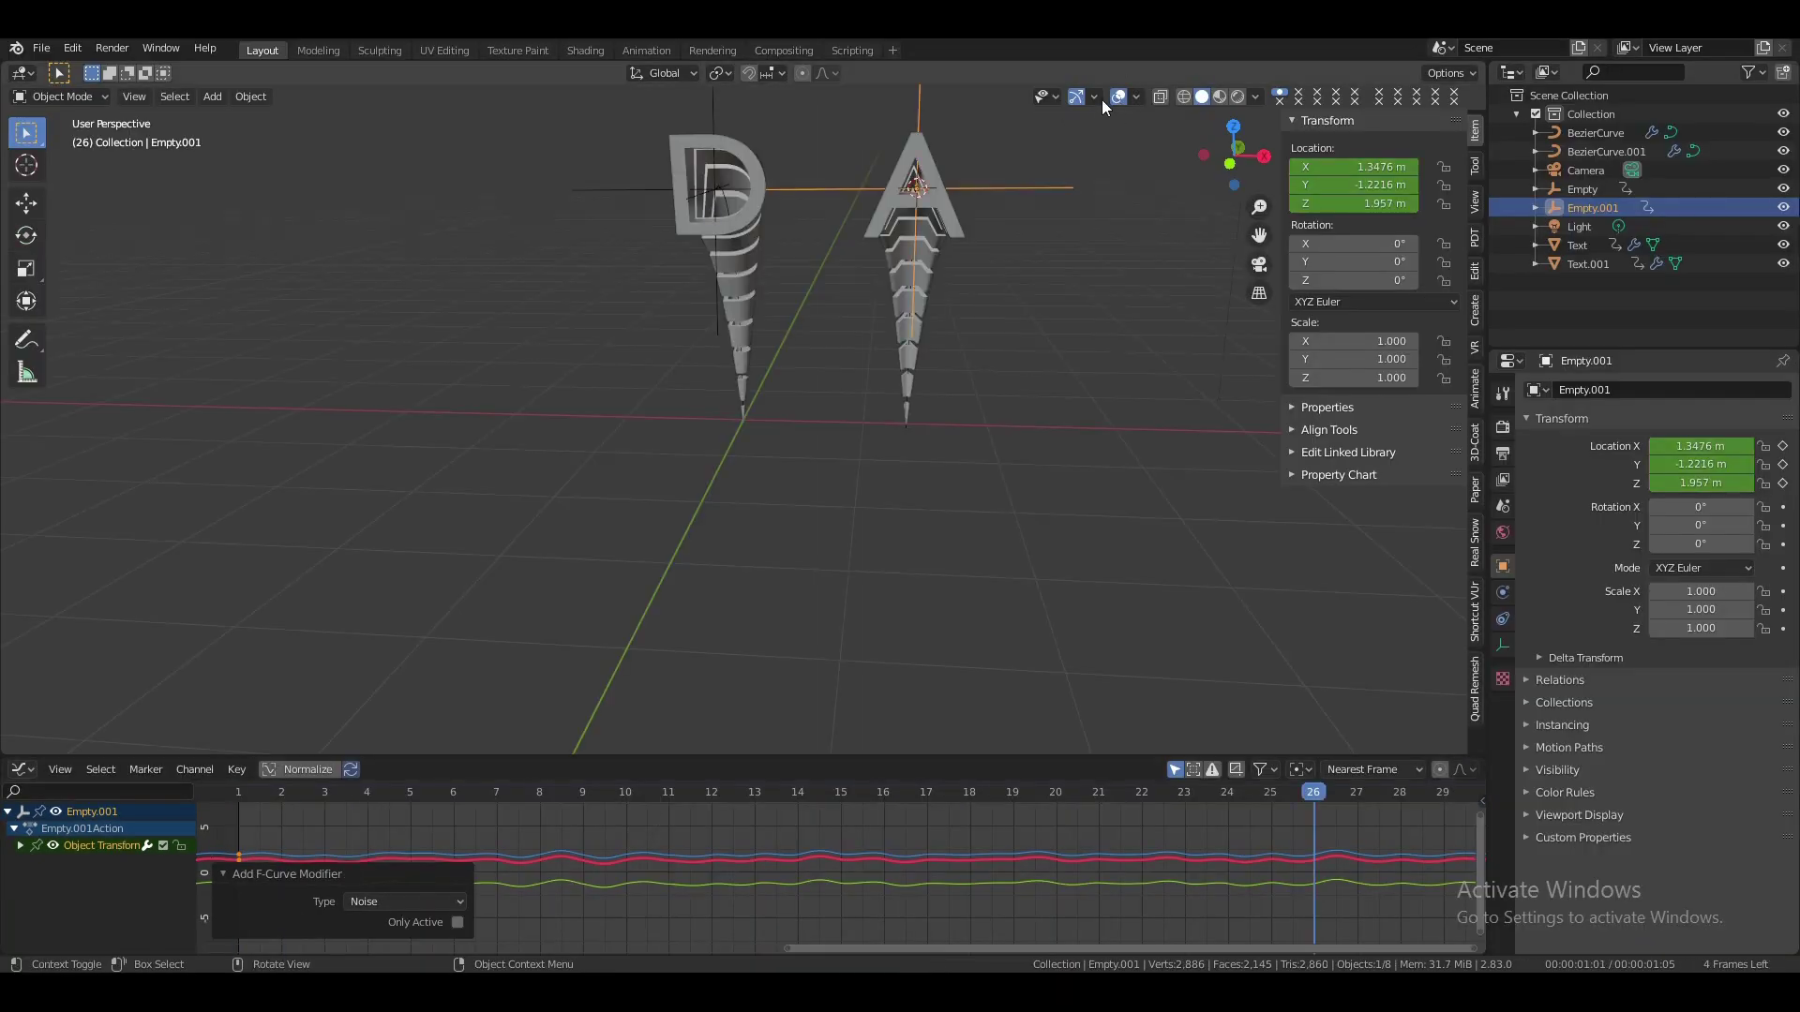
left_click(716, 185)
Add a Noise F-Curve modifier to the D empty's location curves and preview it
left_click(236, 769)
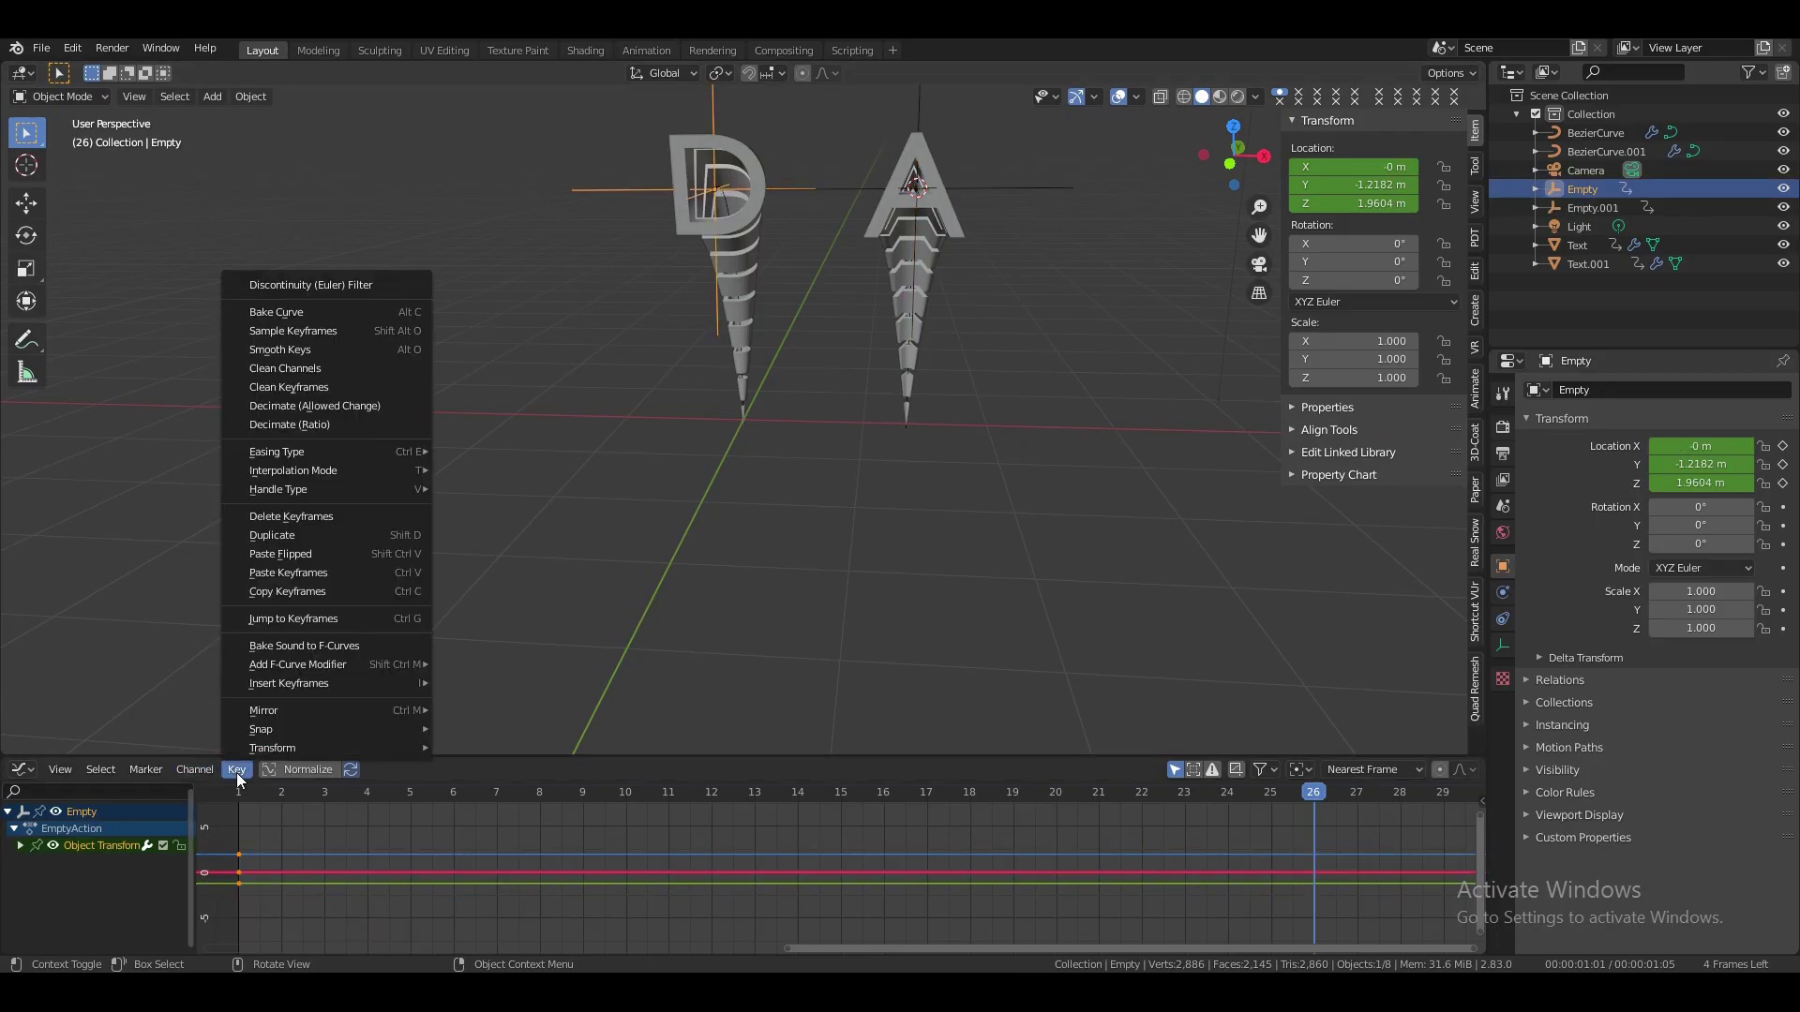
mouse_move(315, 665)
left_click(492, 746)
key("space")
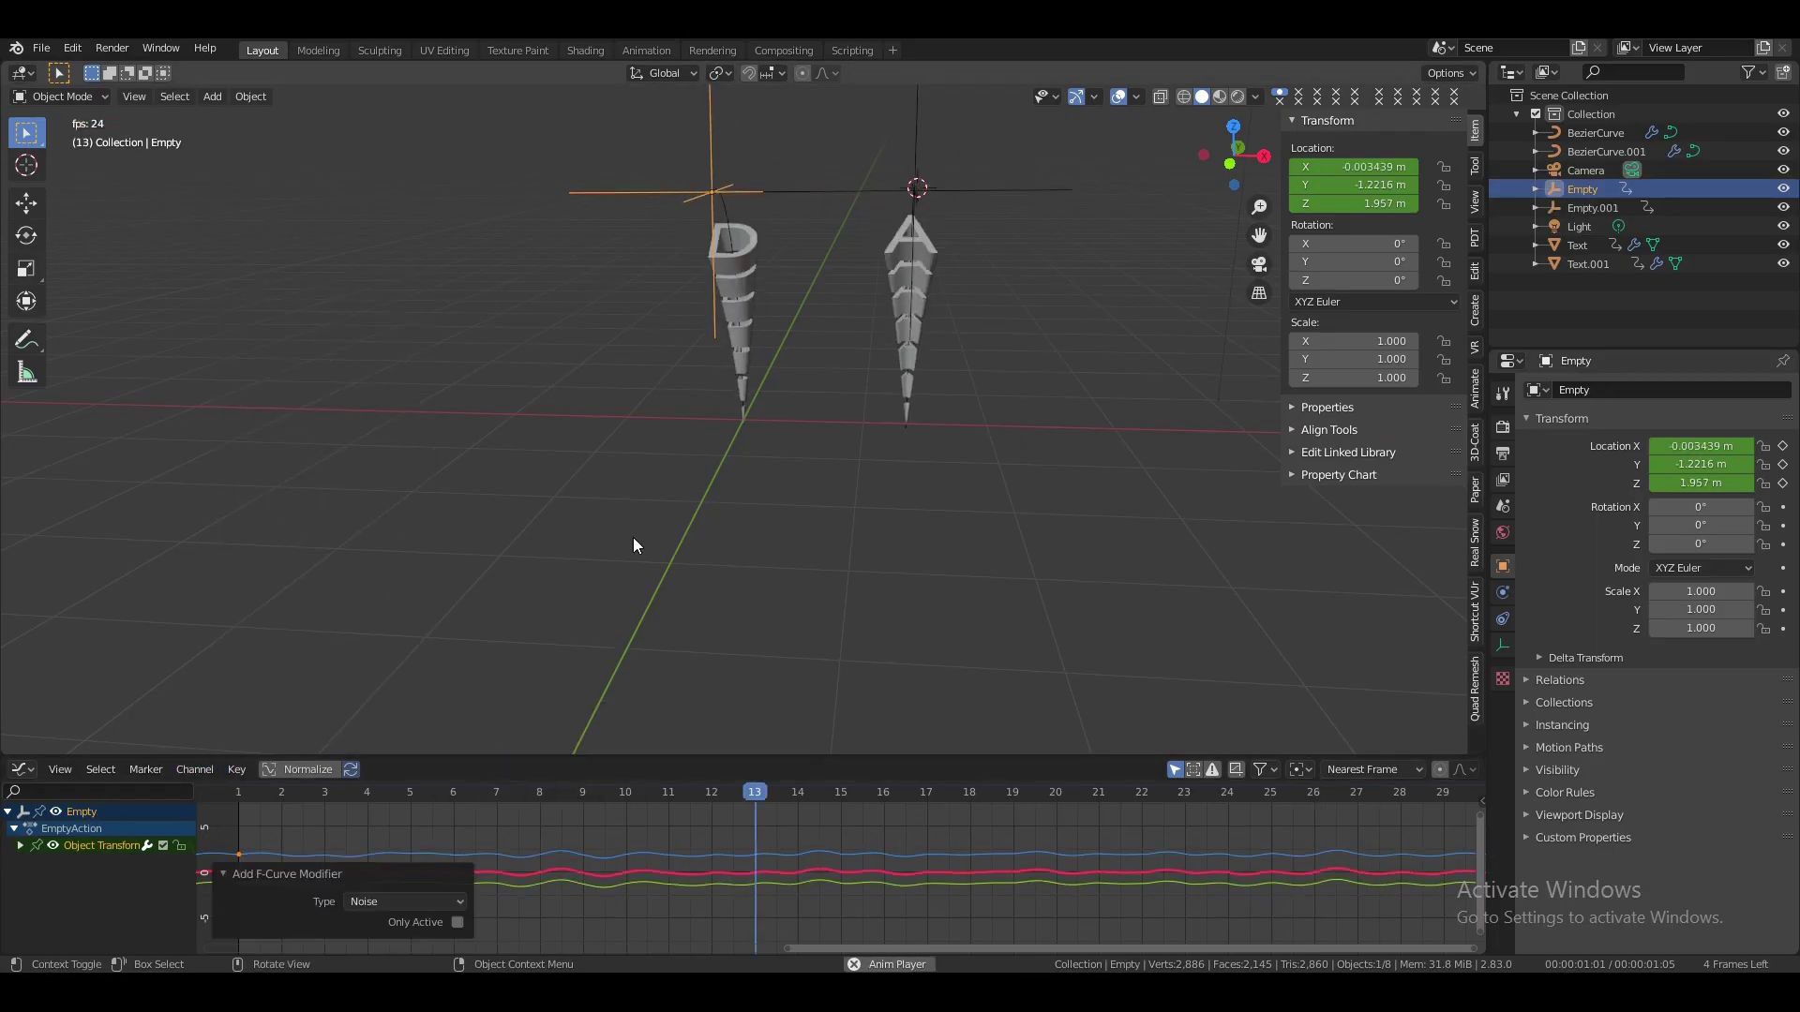
key("space")
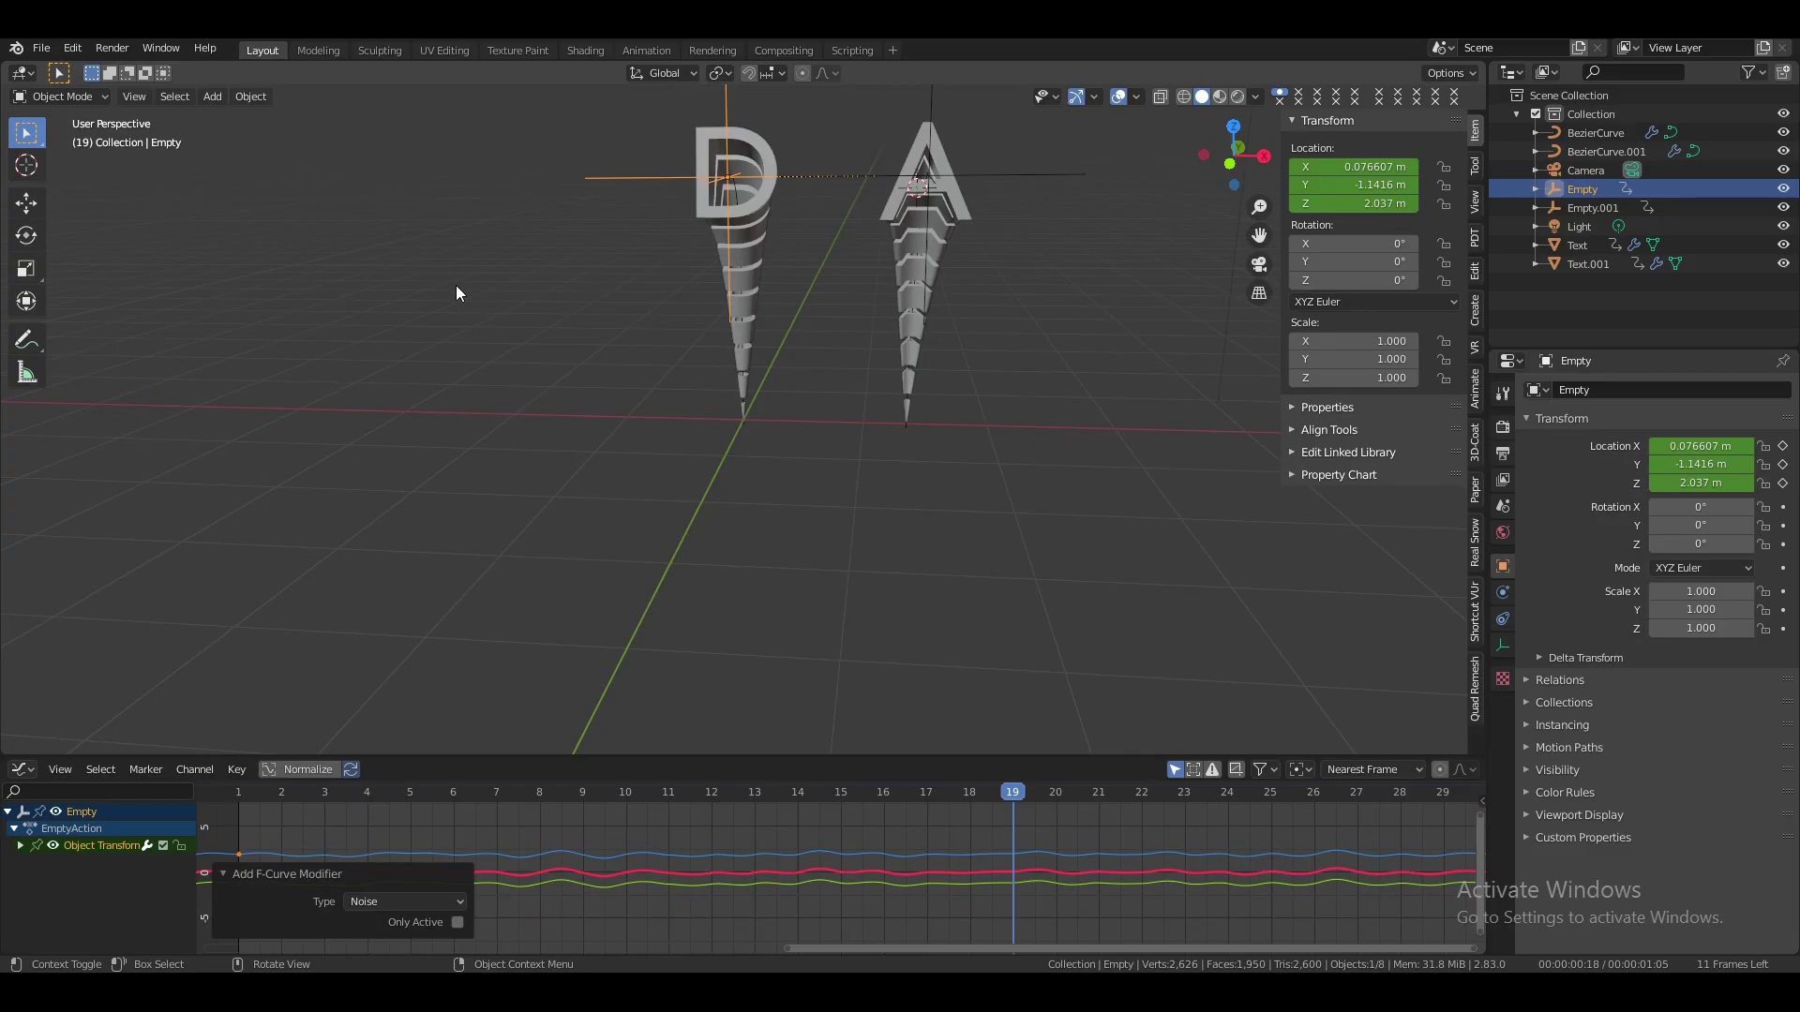
Preview both horns wobbling with overlays hidden, then open the D text's material settings
left_click(629, 237)
left_click_drag(1227, 188, 1170, 160)
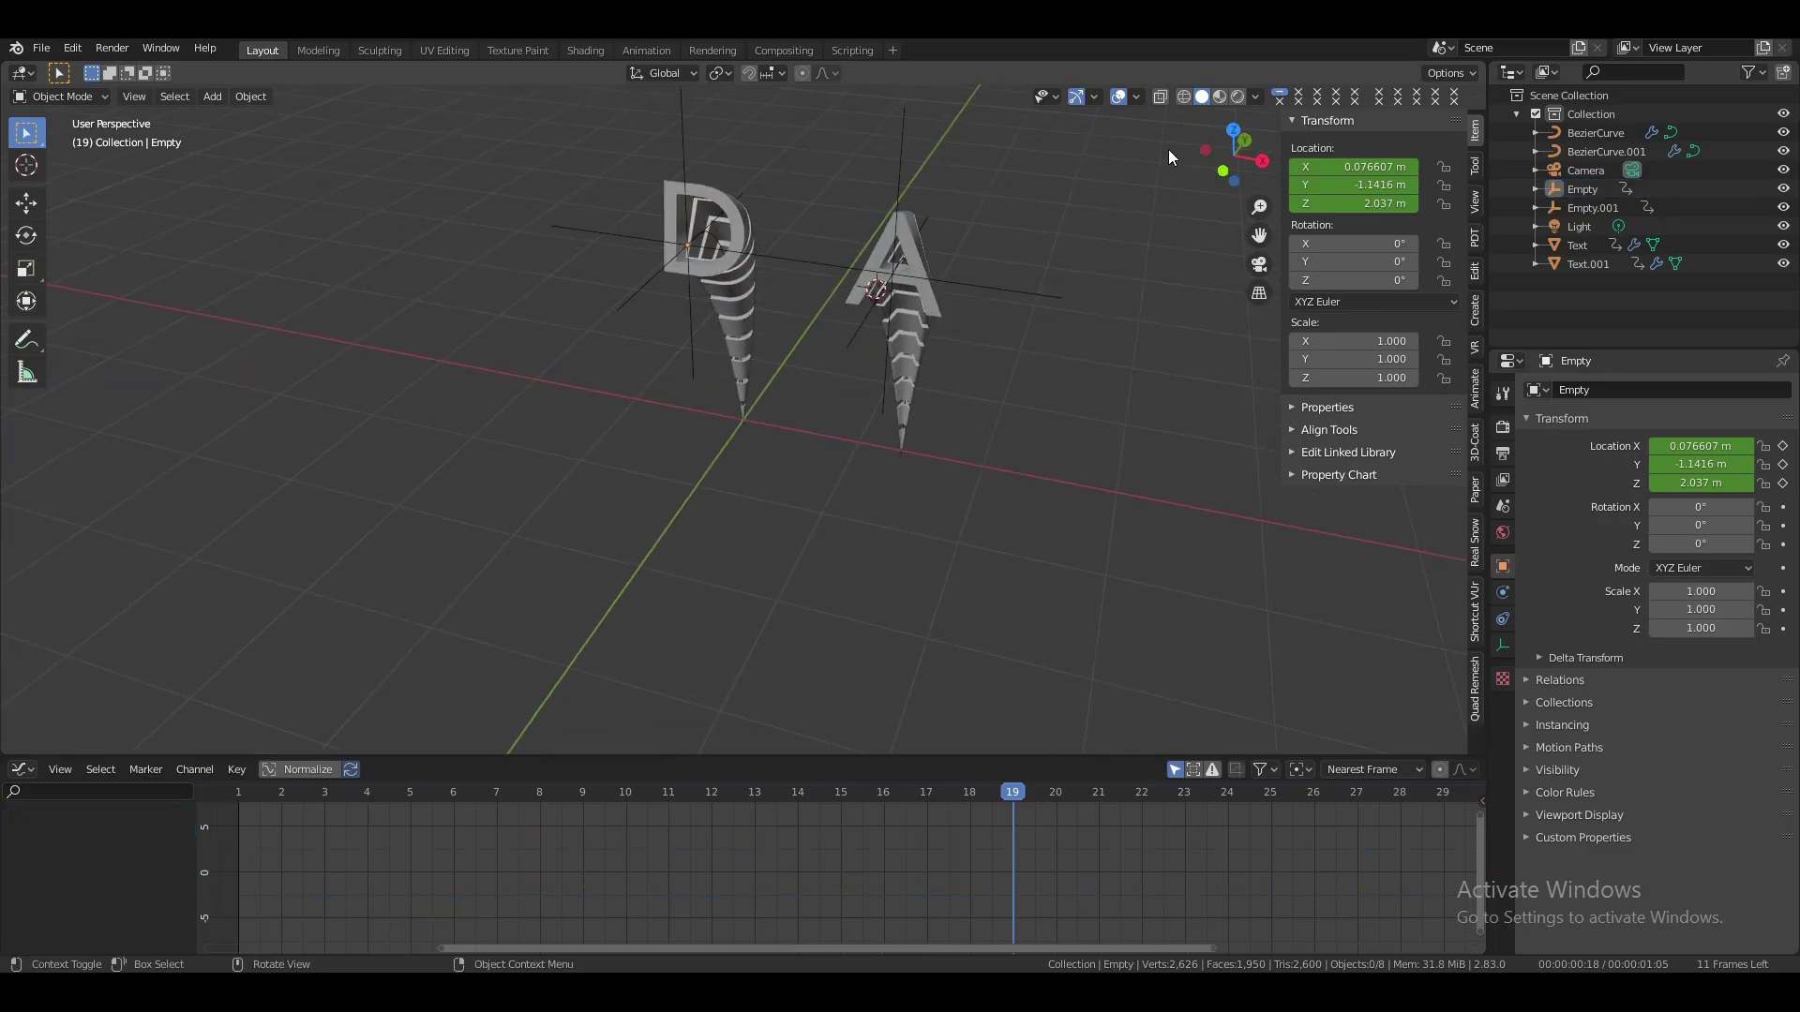
left_click(1120, 96)
key("space")
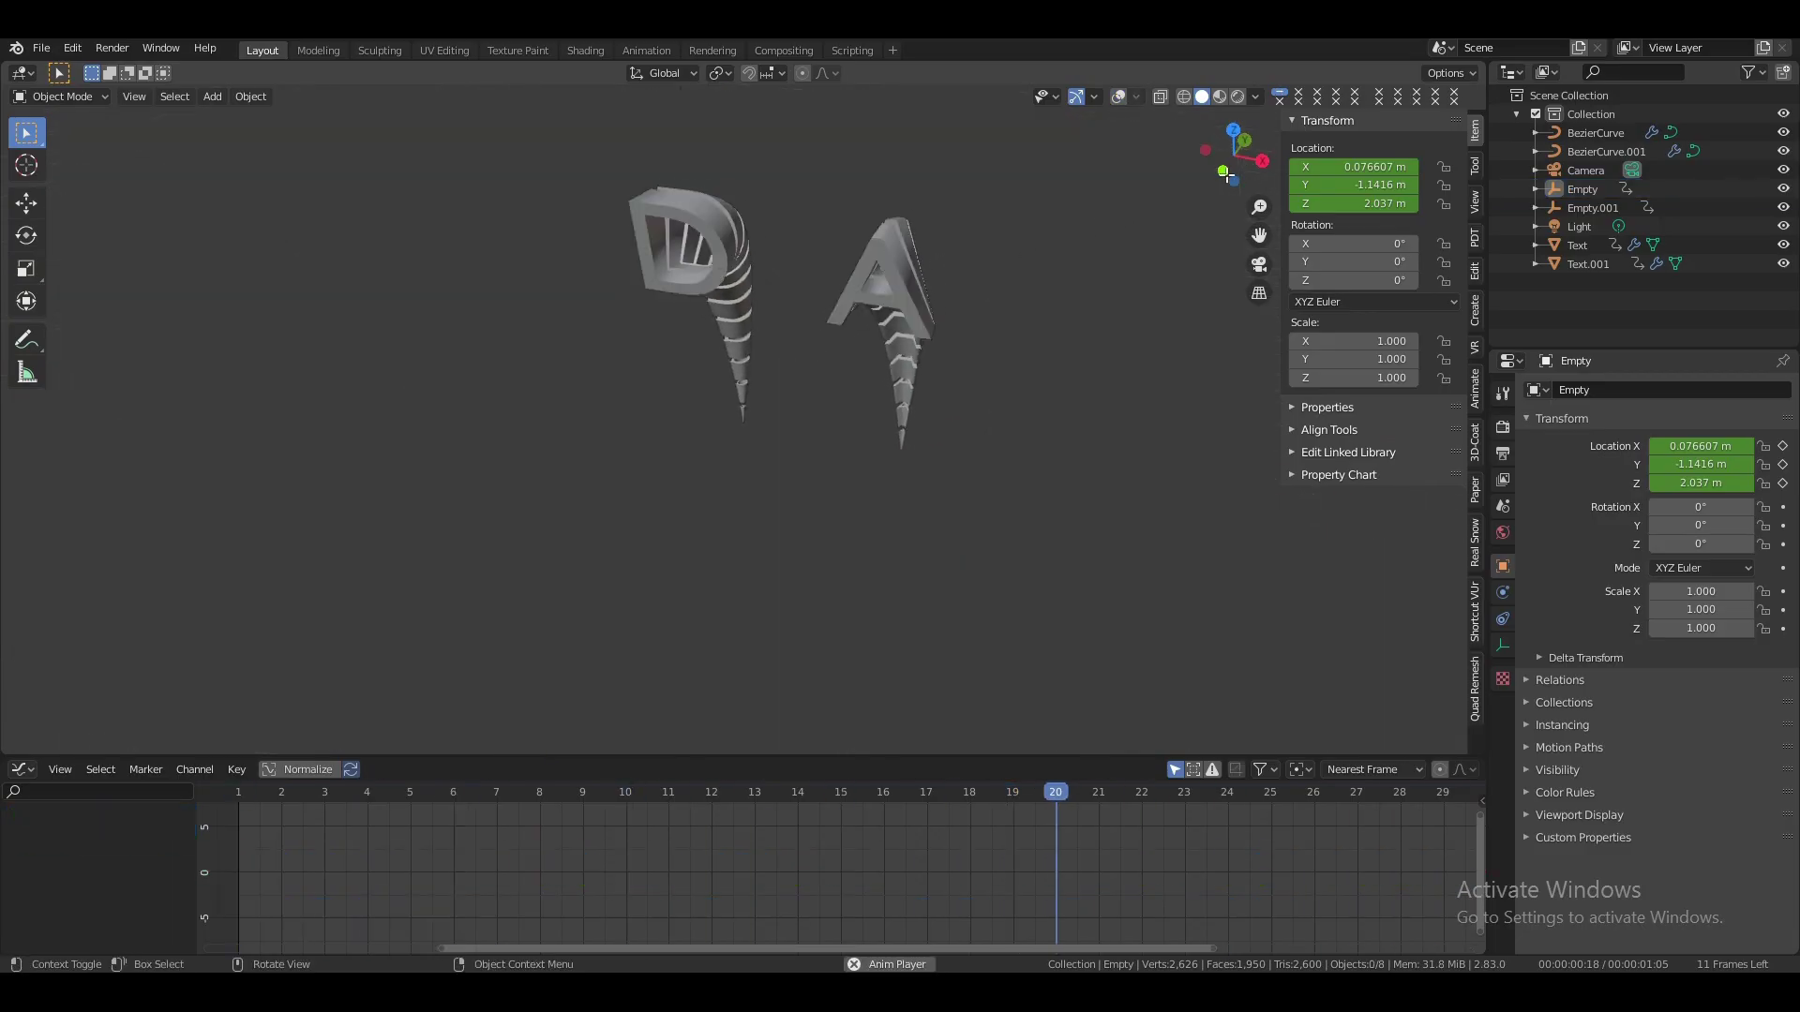
left_click_drag(1234, 154, 975, 277)
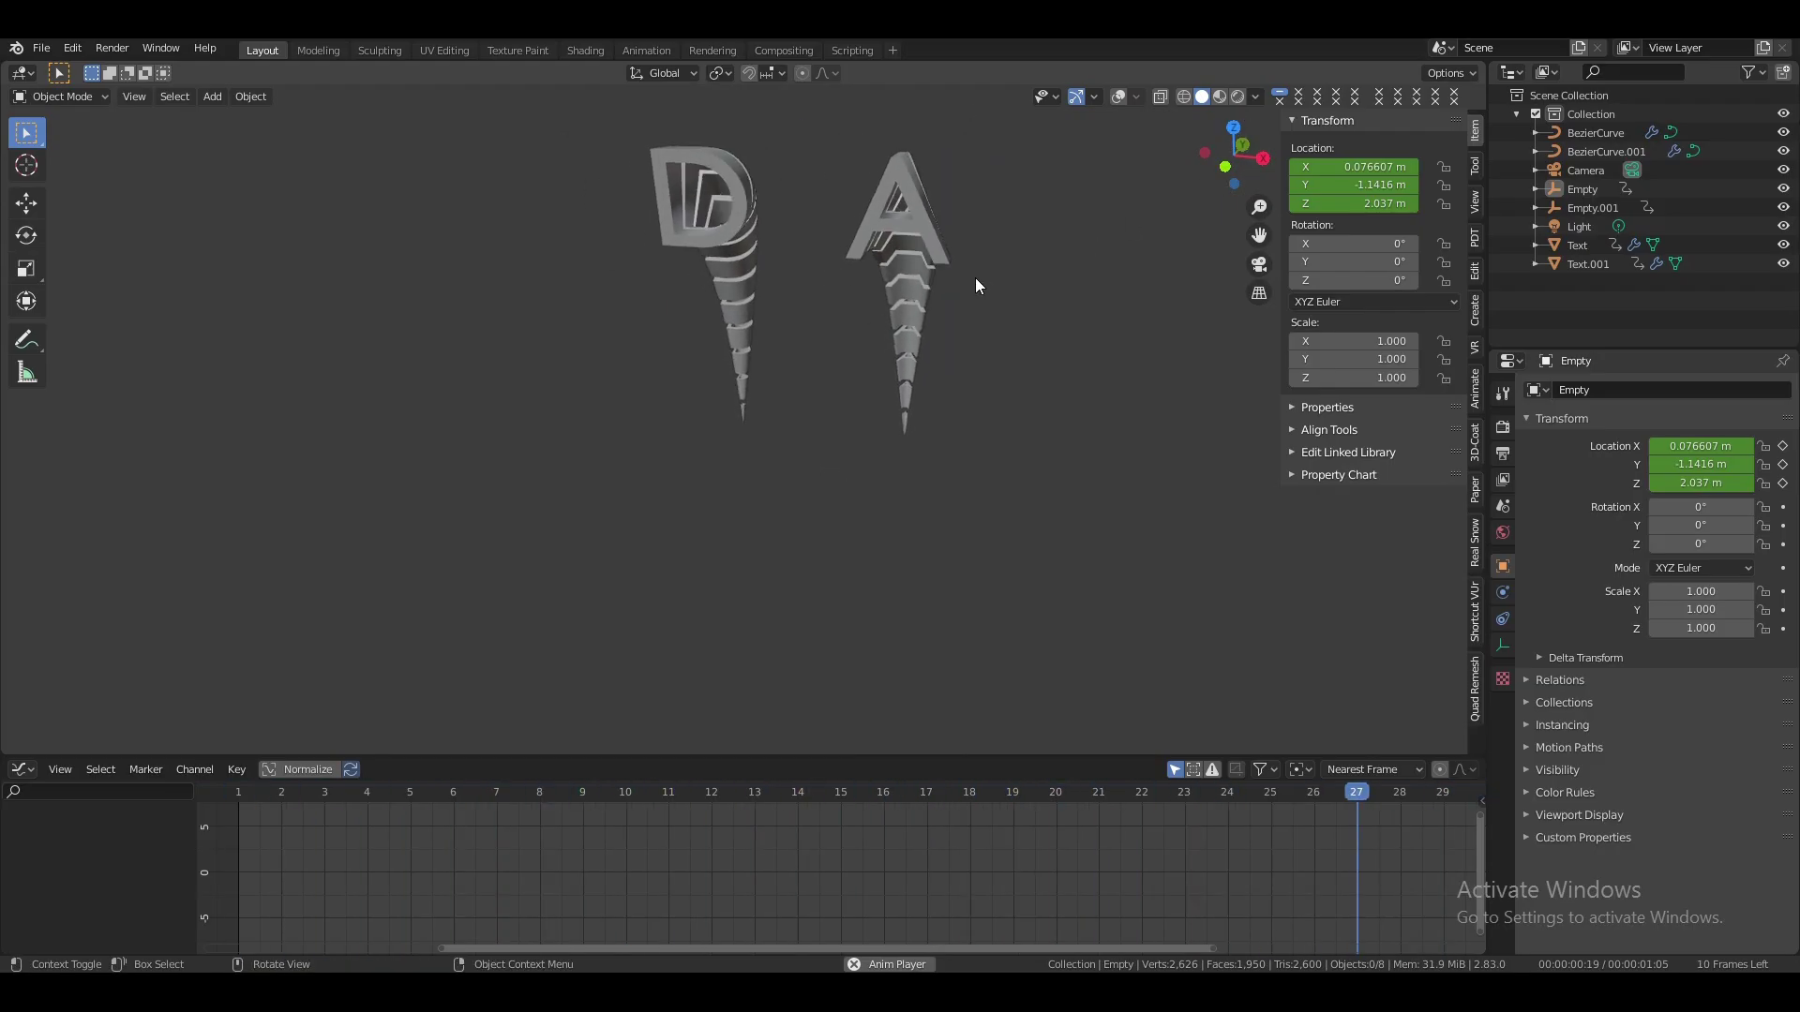
left_click(1118, 97)
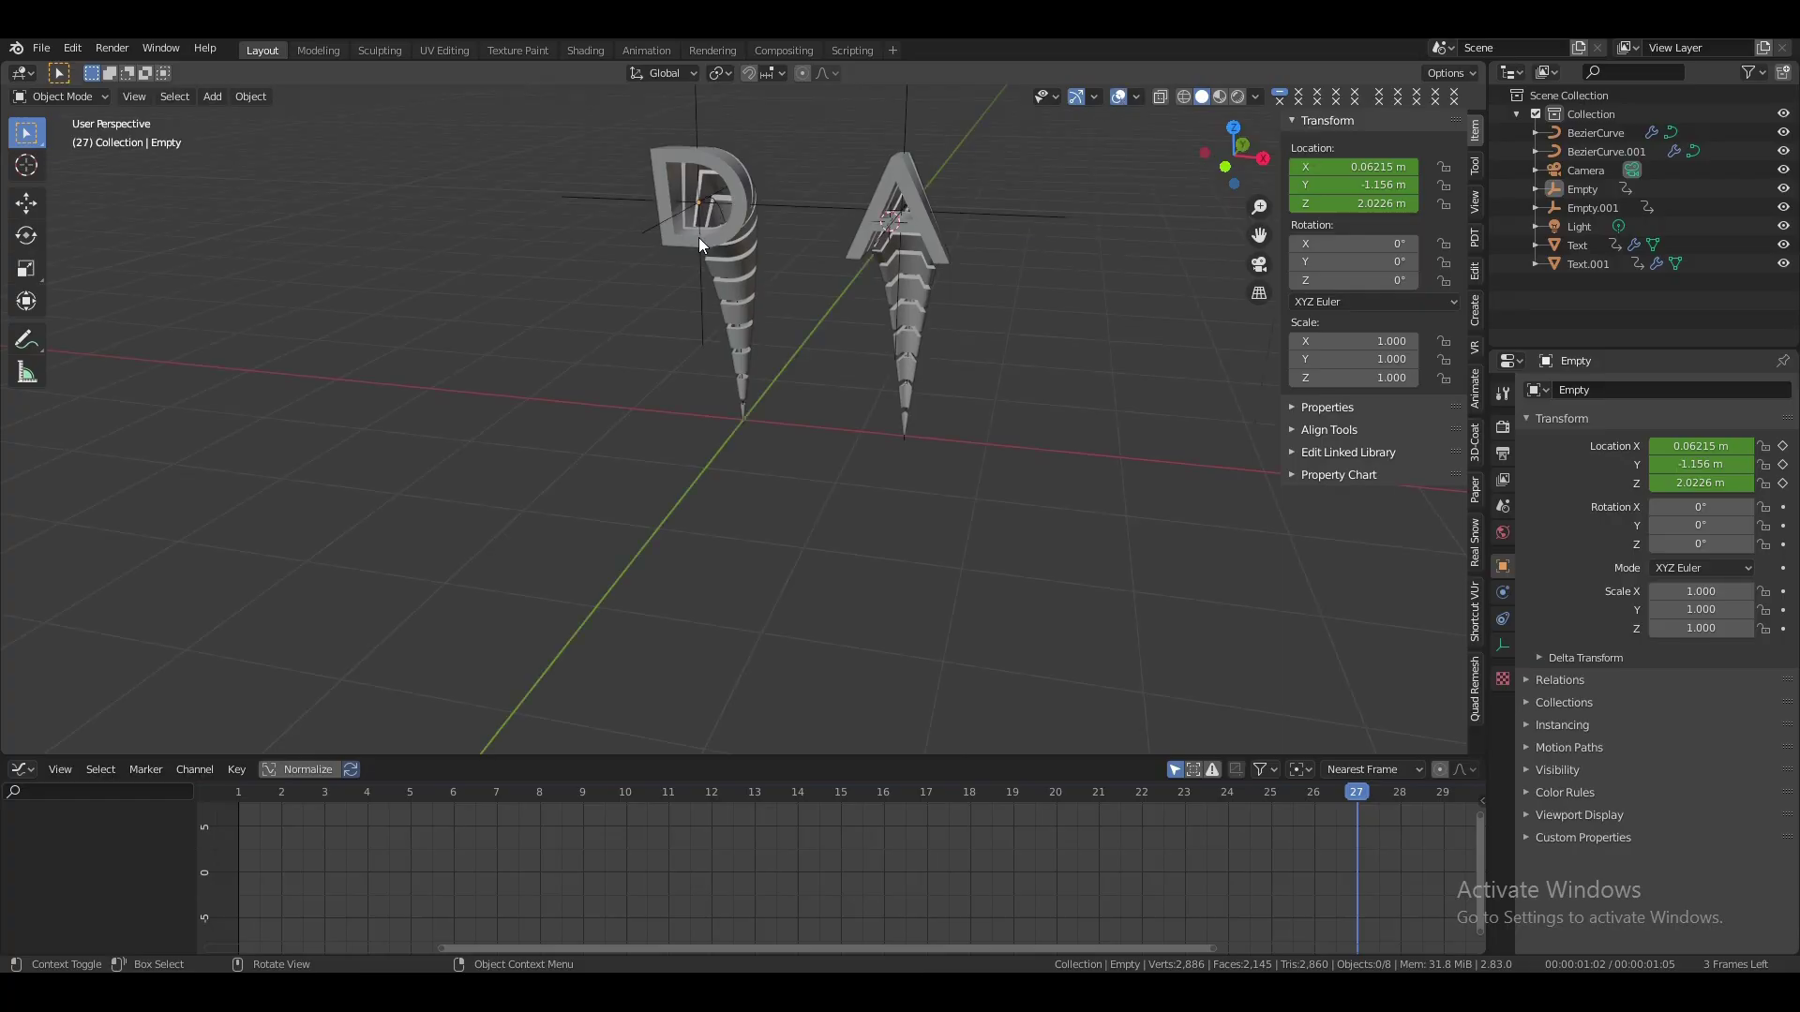
left_click(733, 256)
left_click(1503, 724)
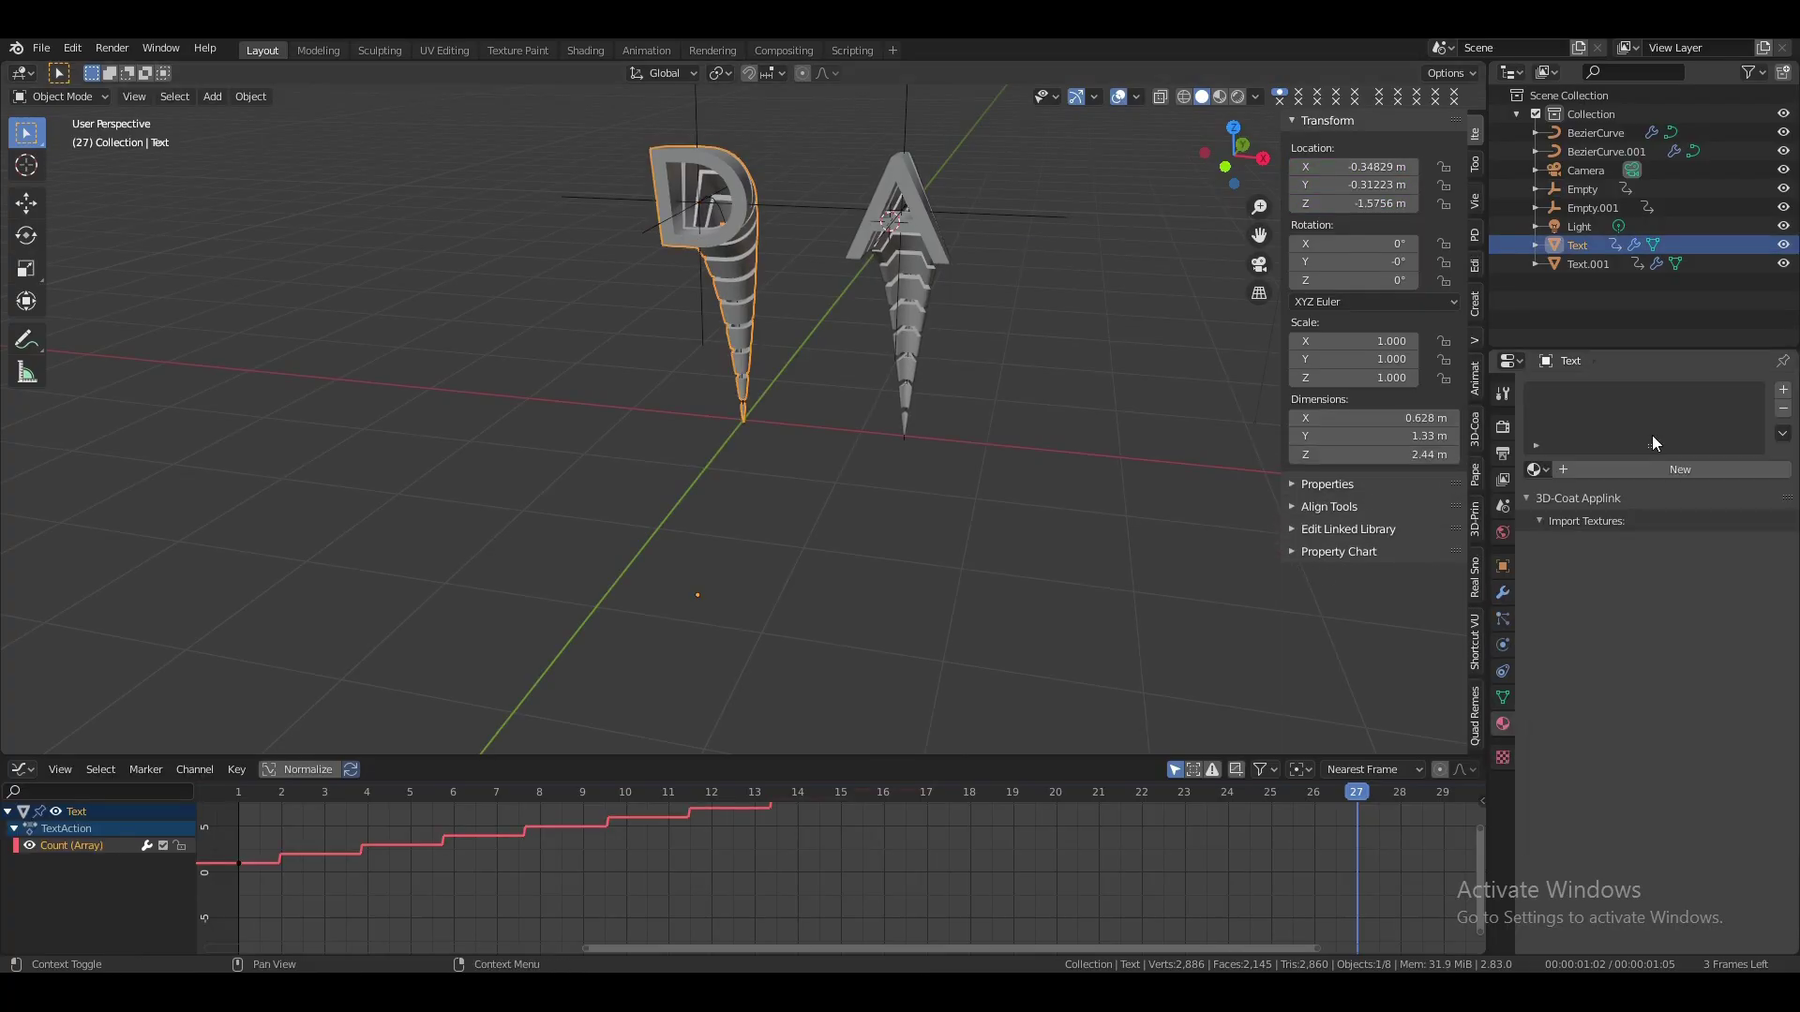